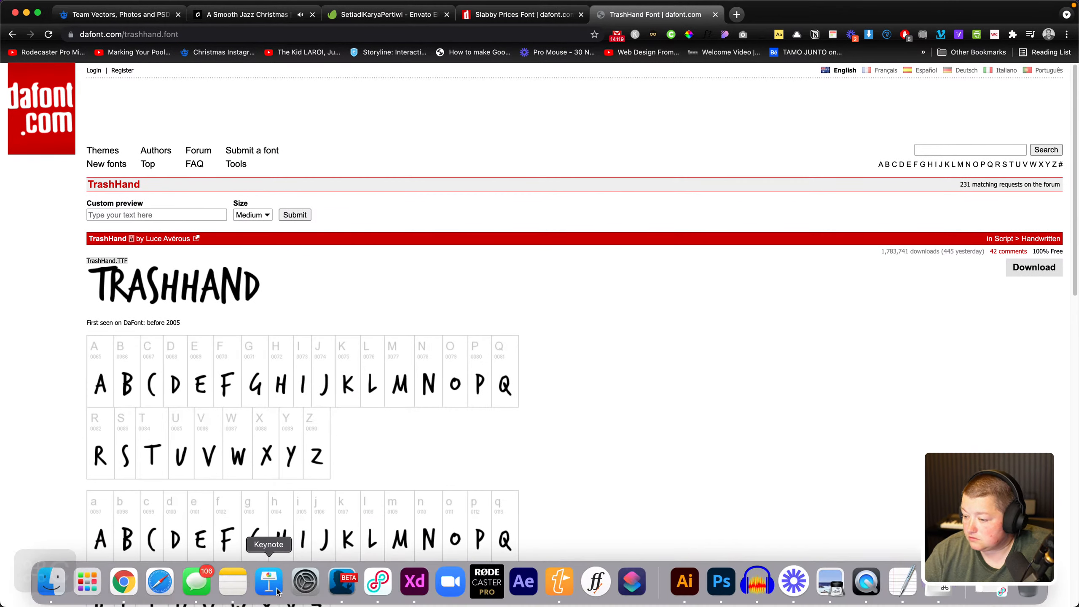
Switch to Adobe XD, paste the copied large Christmas tree, and place it near the middle of the snow scene
click(410, 586)
key(super+v)
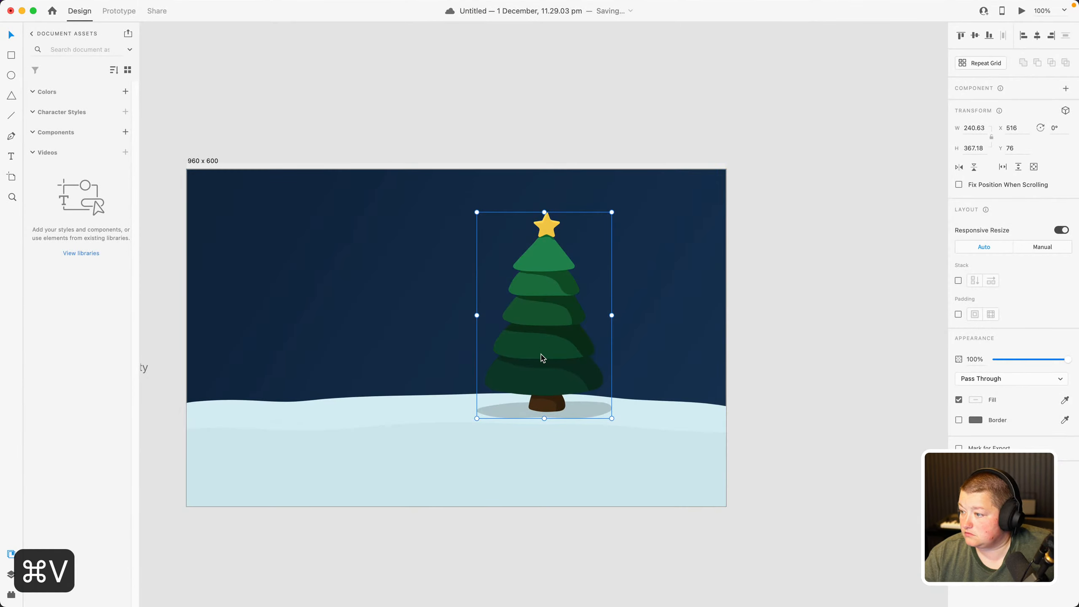
drag(542, 357, 452, 355)
click(756, 369)
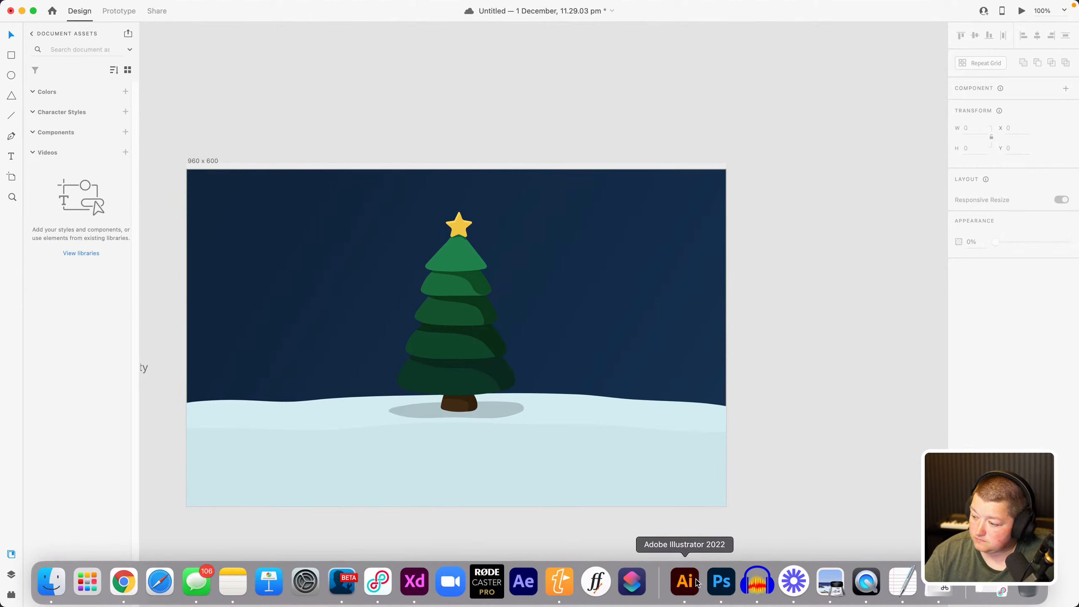
Copy the small green tree beside the big one in the Illustrator flyer into XD, placing it at about X 675, Y 300
click(692, 587)
click(511, 313)
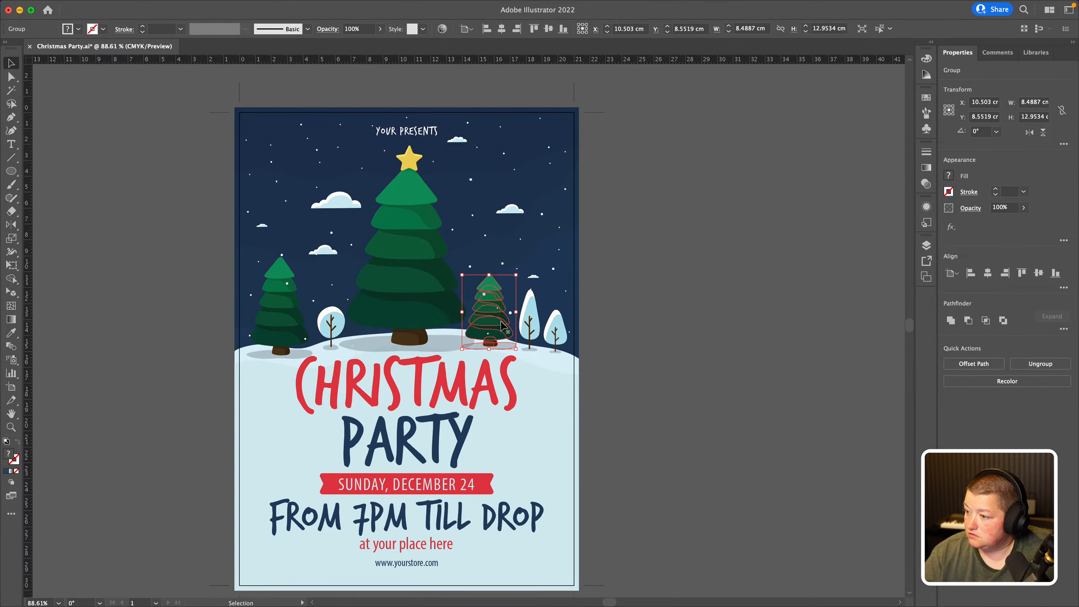
key(super+c)
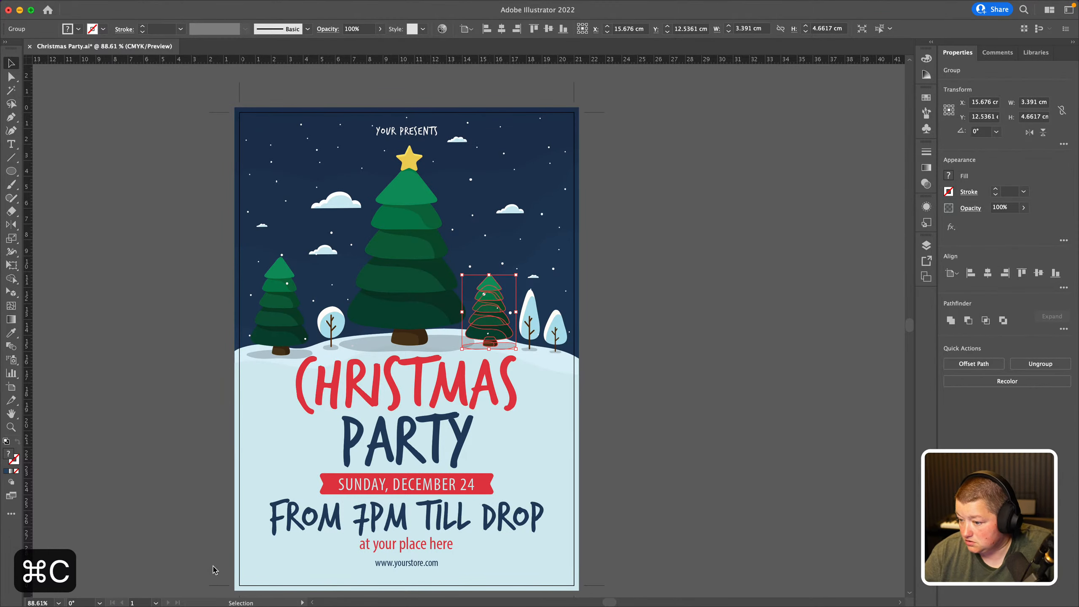
click(123, 580)
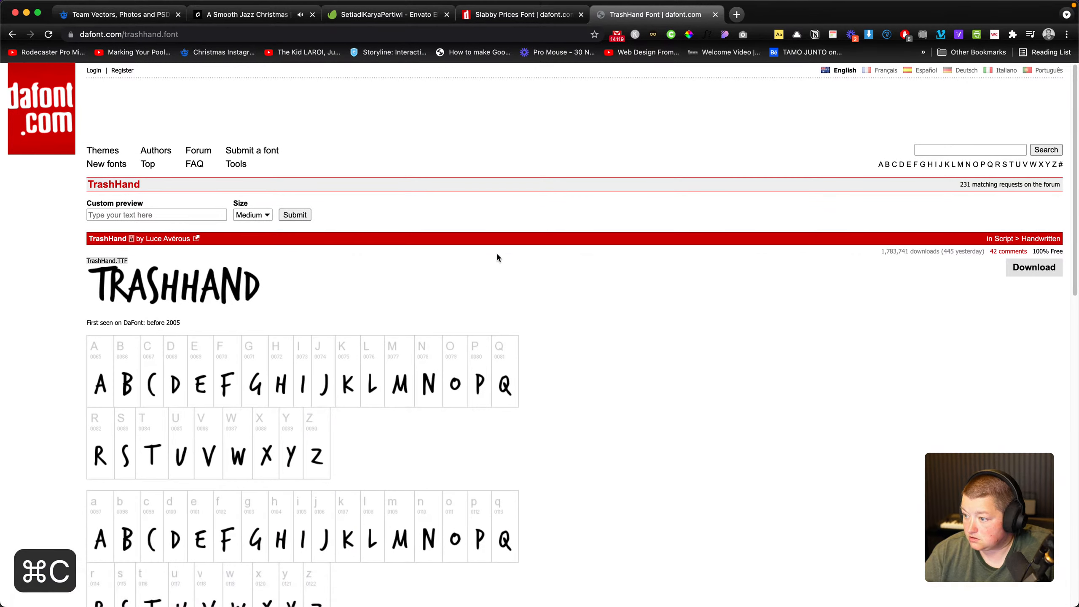
click(414, 589)
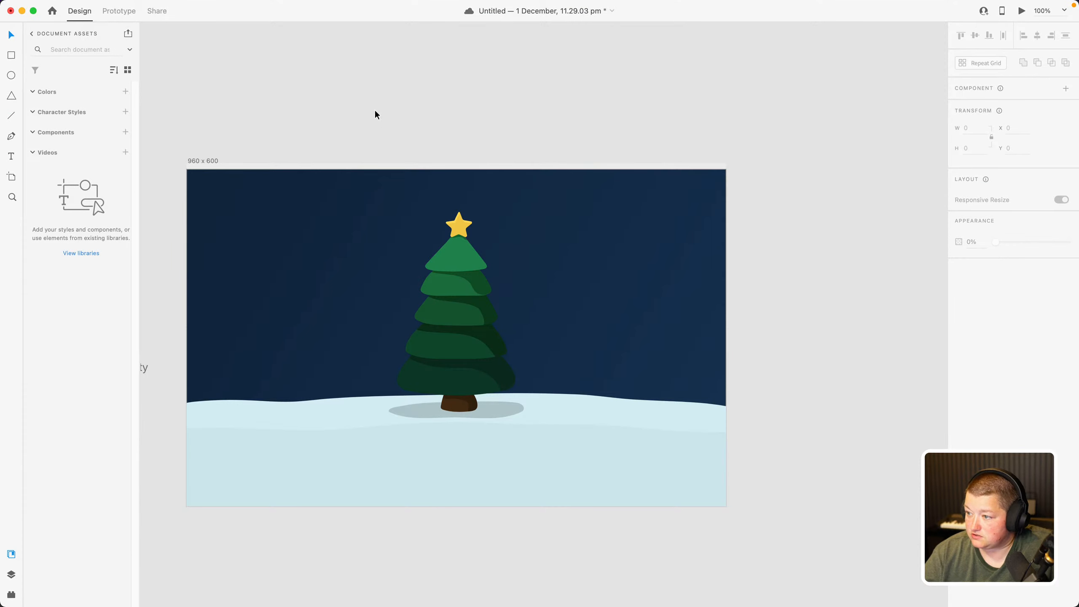
key(super+v)
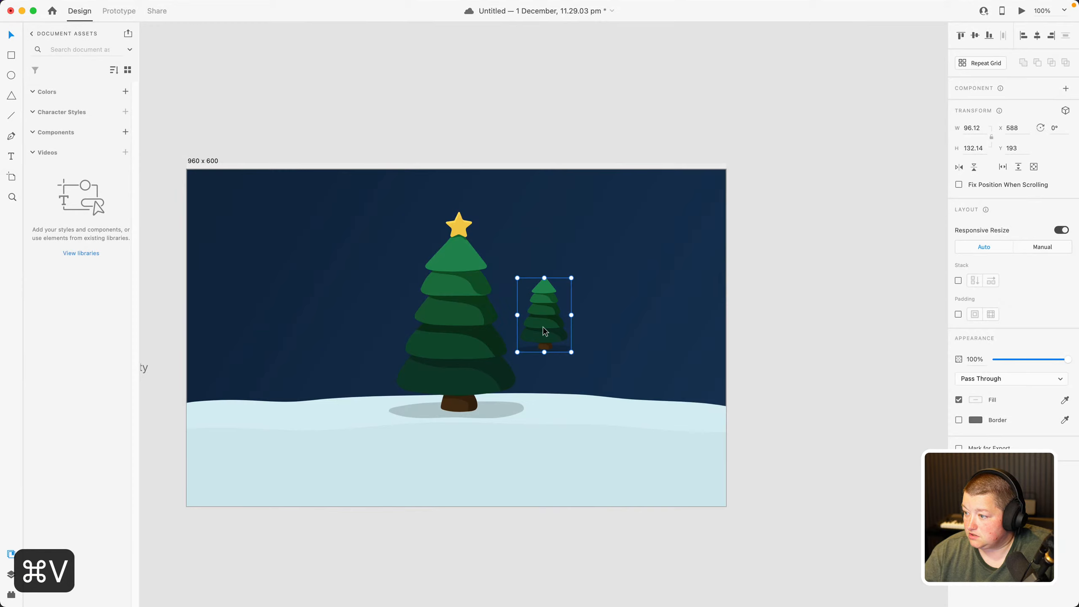
drag(543, 327, 592, 384)
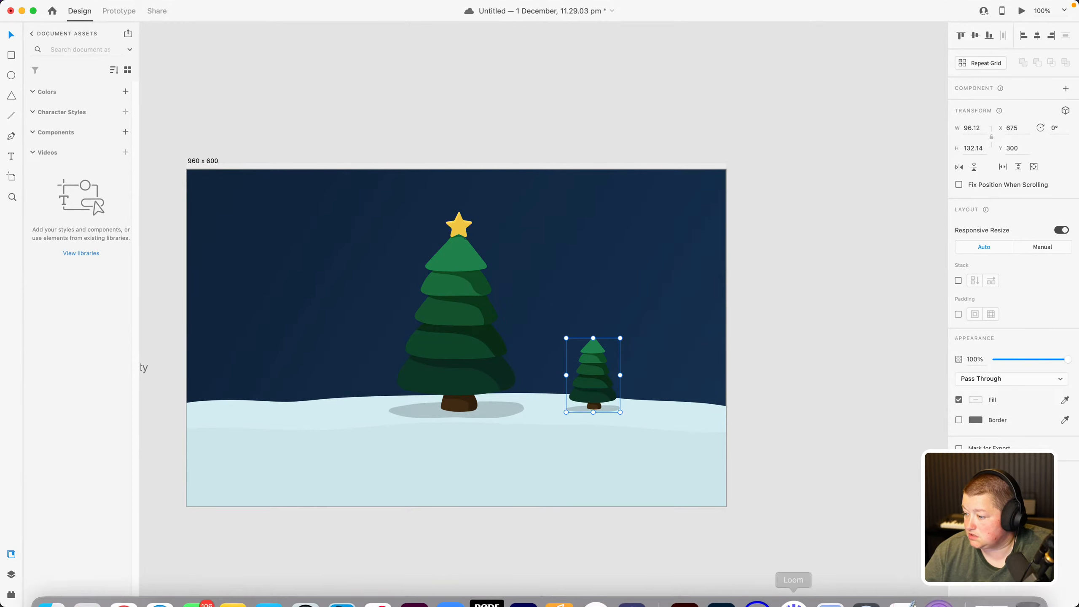
Copy the tall snow-covered tree from the Illustrator flyer into XD beside the small green tree, shifting the green tree to about X 643
click(704, 588)
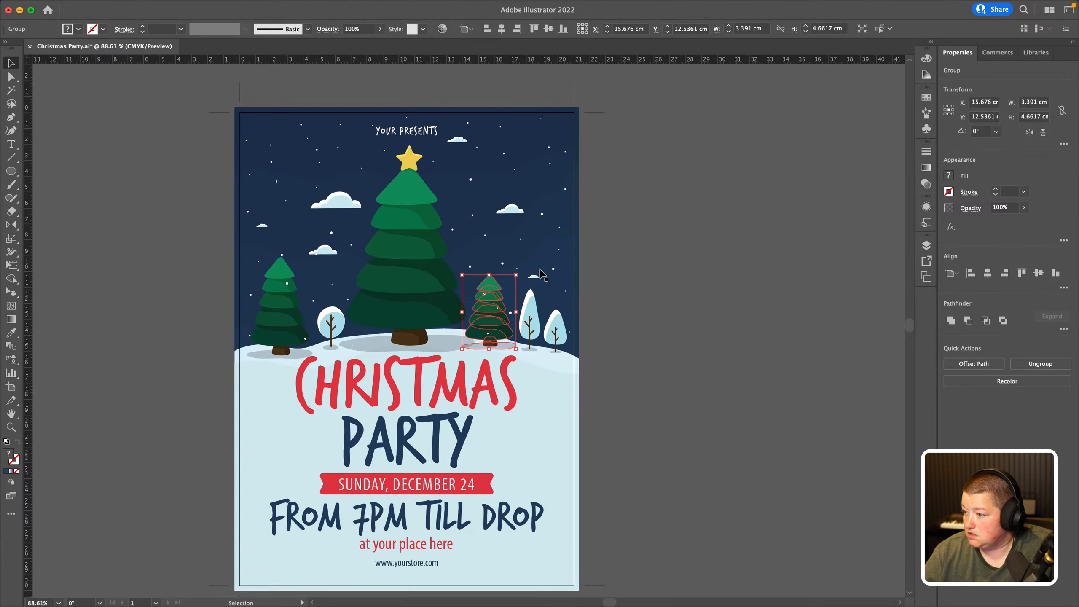
click(532, 325)
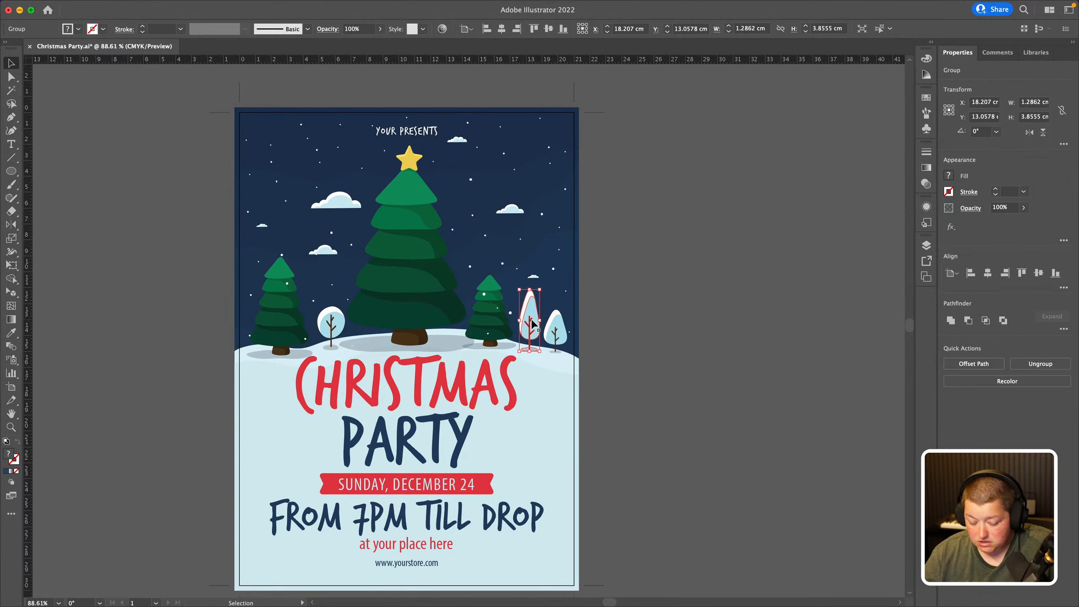
key(super+c)
click(408, 584)
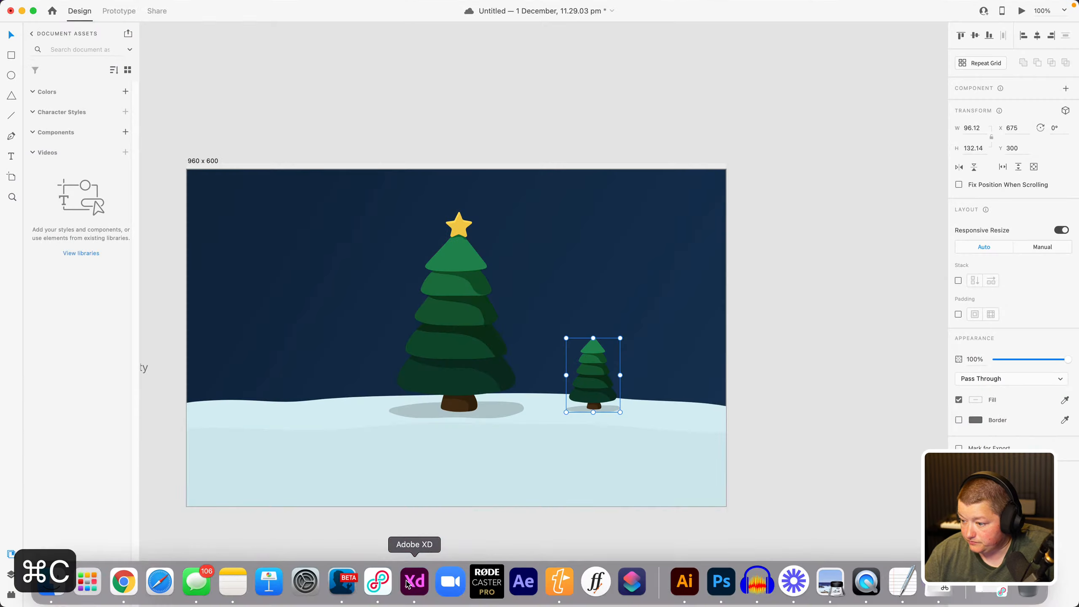
key(super+v)
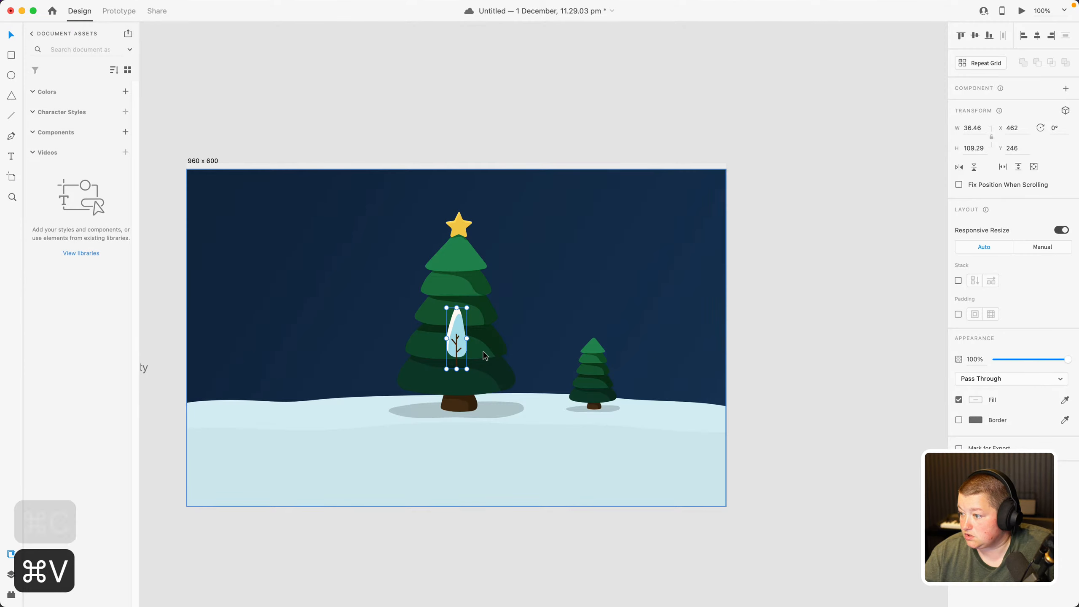
drag(461, 348, 574, 385)
drag(649, 387, 638, 387)
click(793, 405)
Copy the short pointed snow-covered tree from the Illustrator flyer into XD and place it next to the tall snowy tree
mouse_move(196, 583)
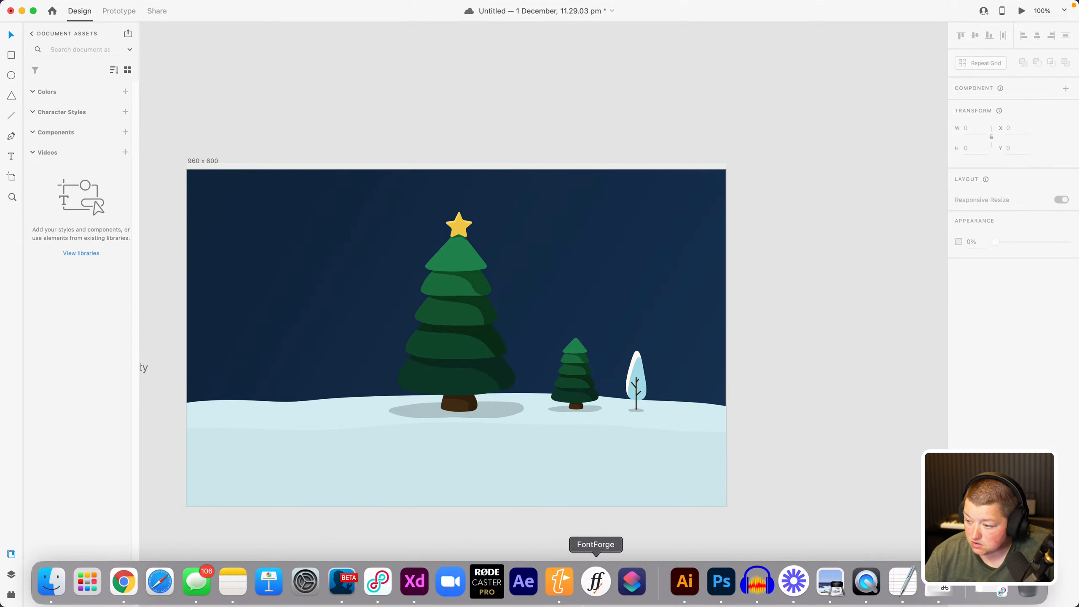
click(685, 581)
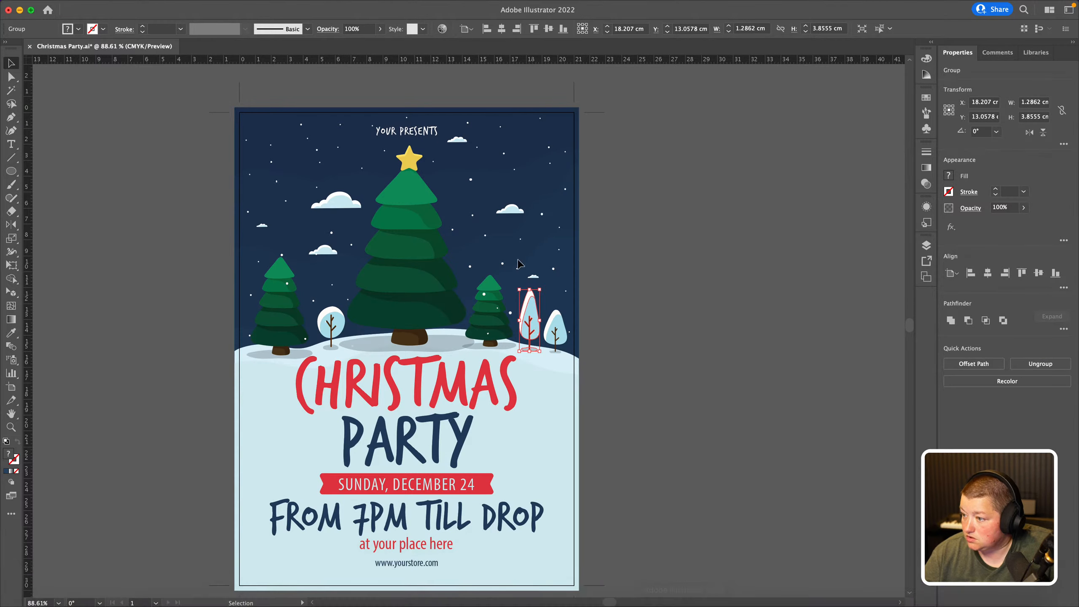
click(550, 325)
key(a)
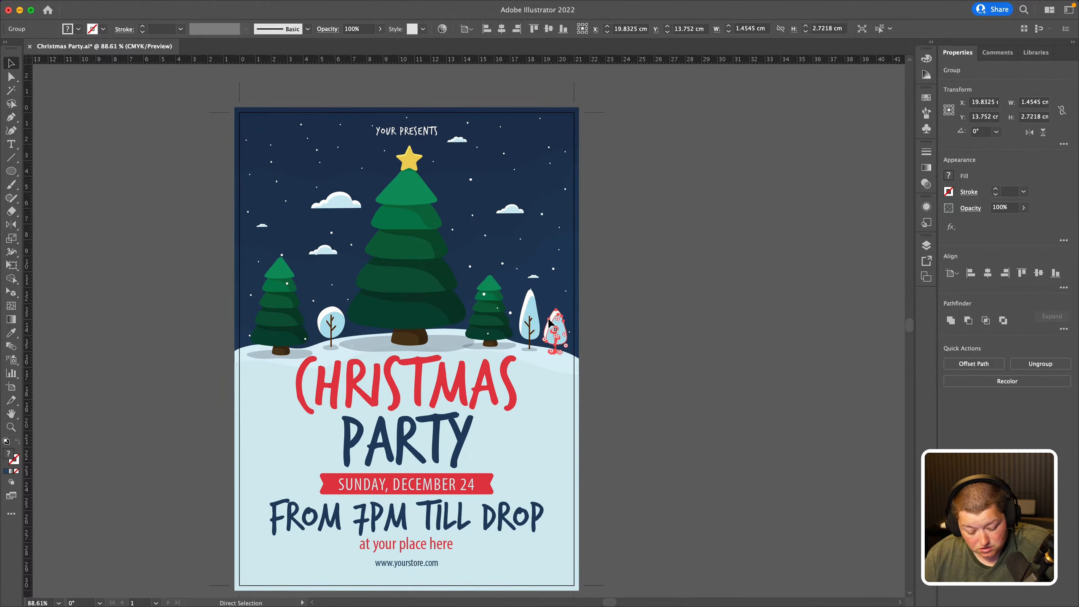
key(cmd+c)
mouse_move(342, 580)
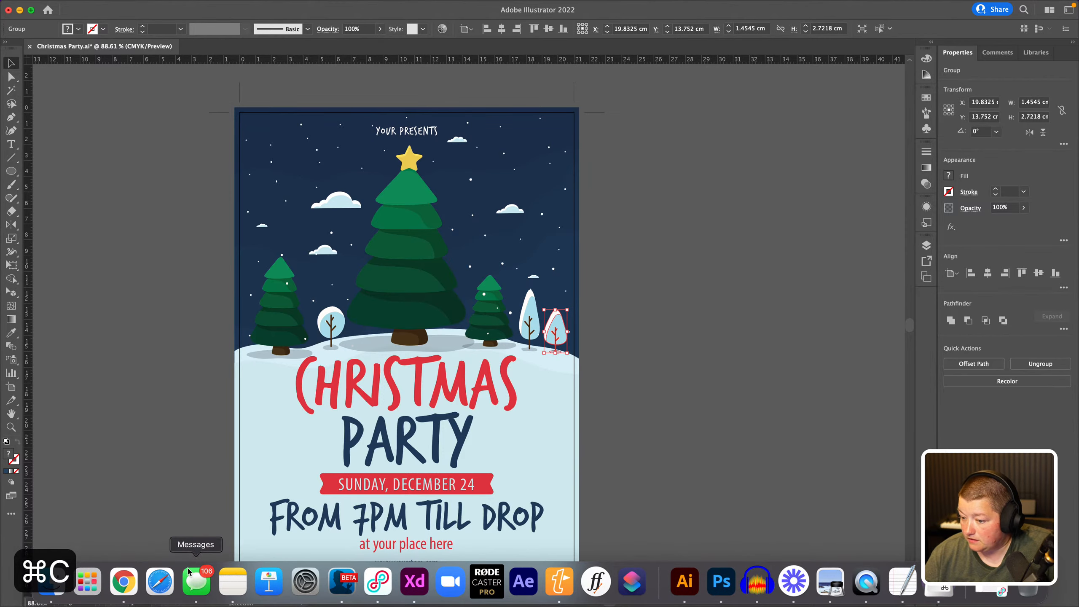
click(414, 580)
key(cmd+v)
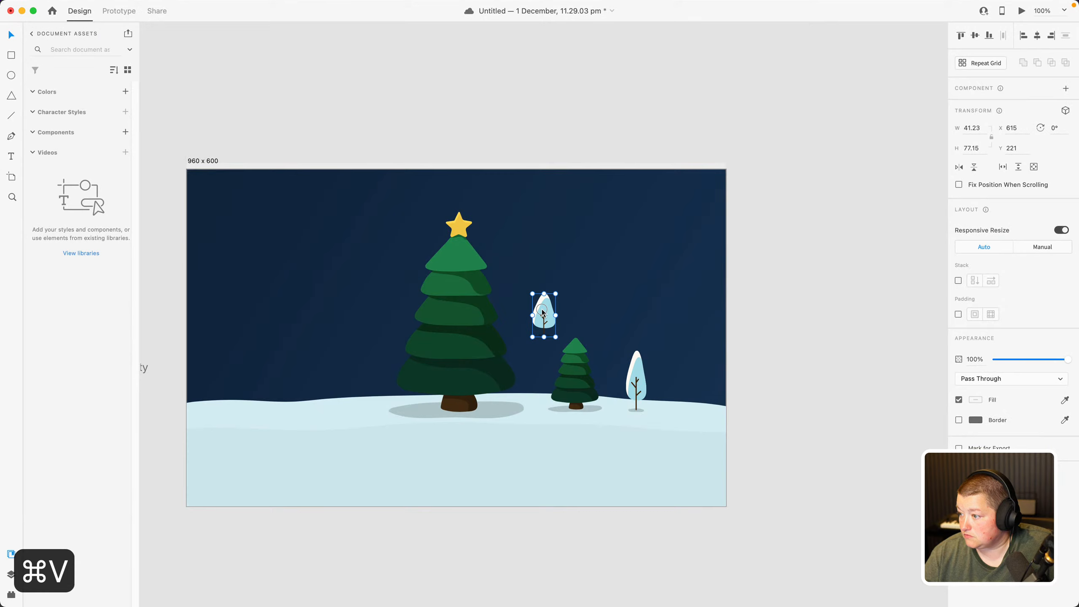
drag(542, 314, 658, 394)
Duplicate the short snowy tree so the pair flanks the tall snowy tree, and save the document
click(698, 396)
key(super+c)
key(super+v)
click(575, 382)
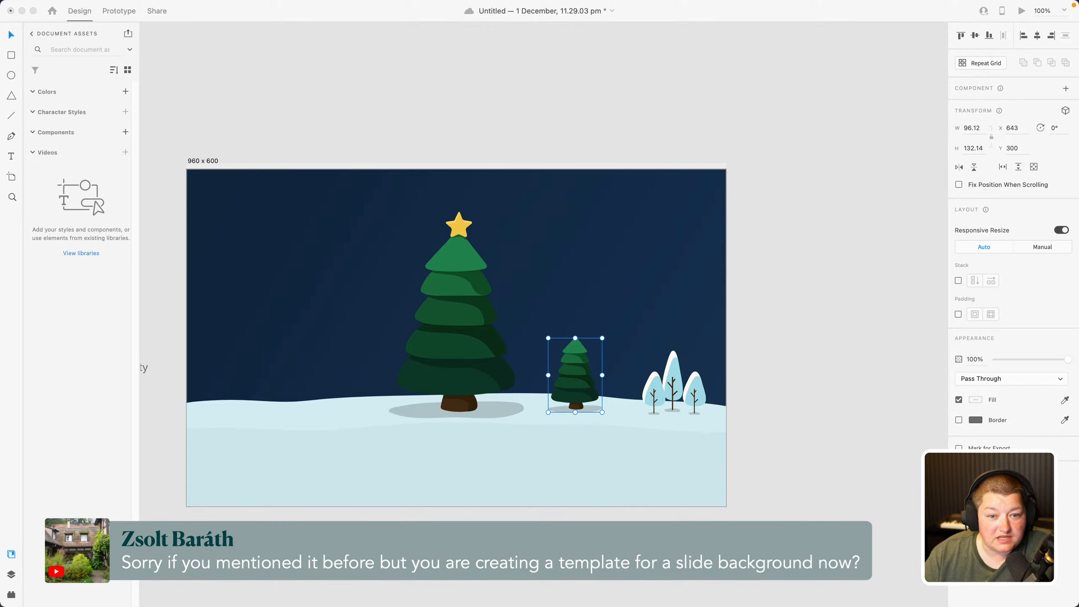
click(444, 82)
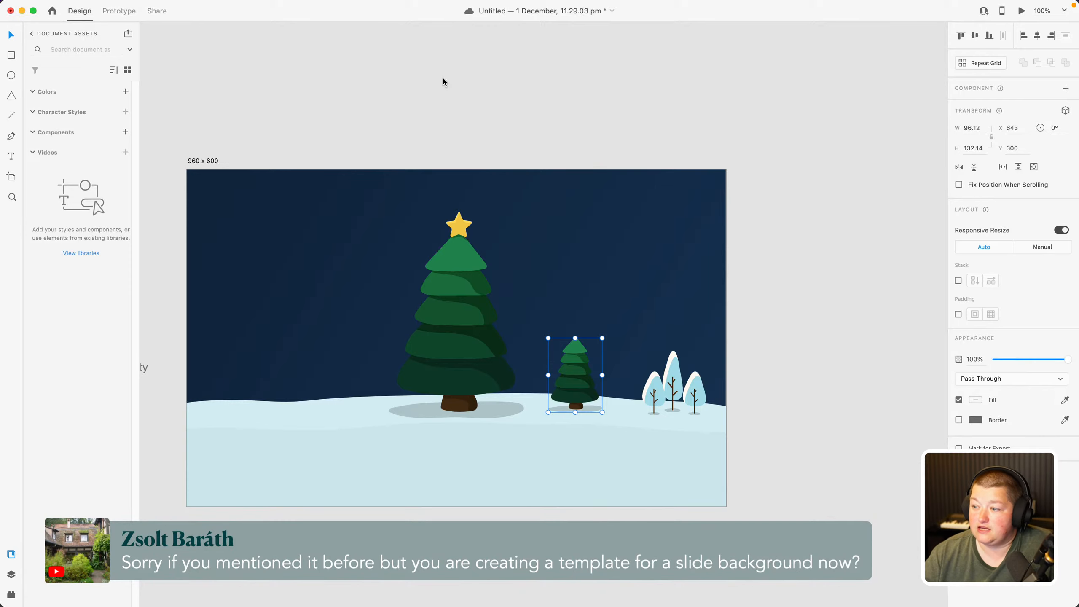
click(440, 76)
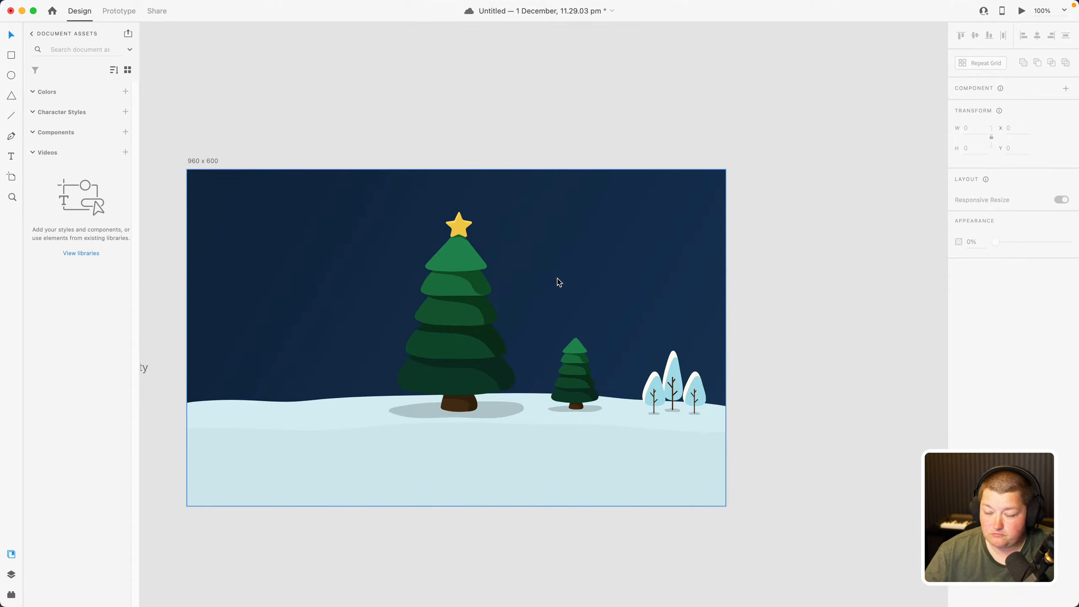
key(super+s)
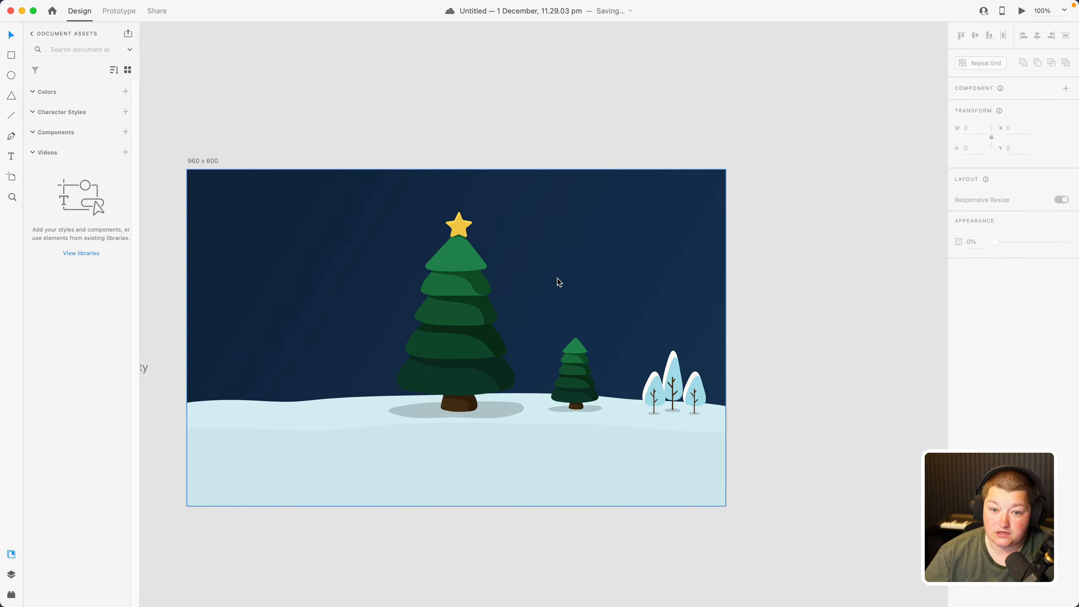
Copy the round snow-covered tree from the Illustrator flyer into XD, placing it on the snow at about X 234, Y 360
mouse_move(196, 602)
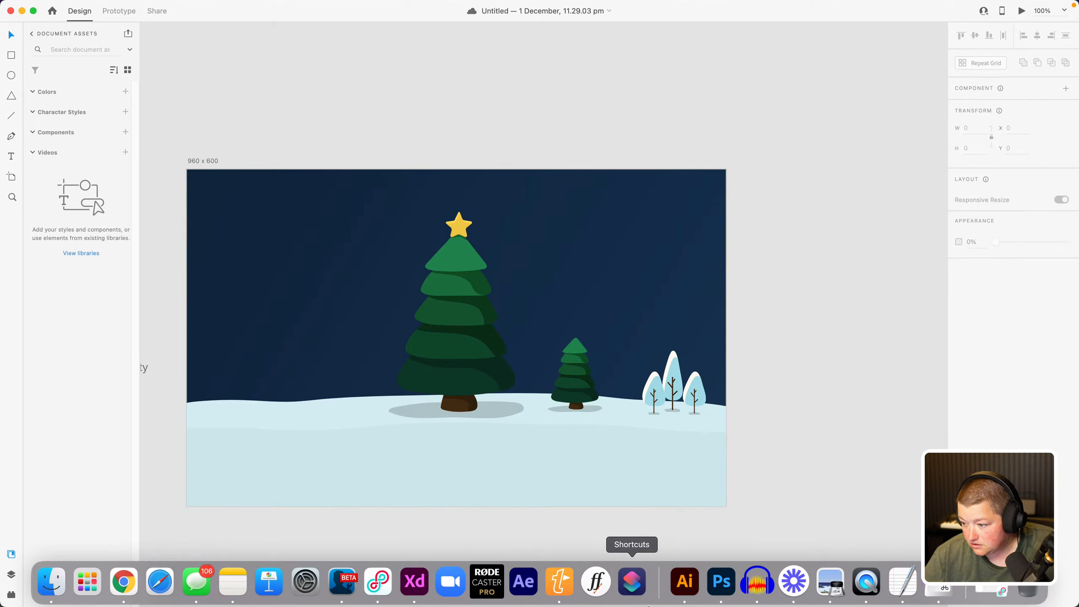
click(688, 590)
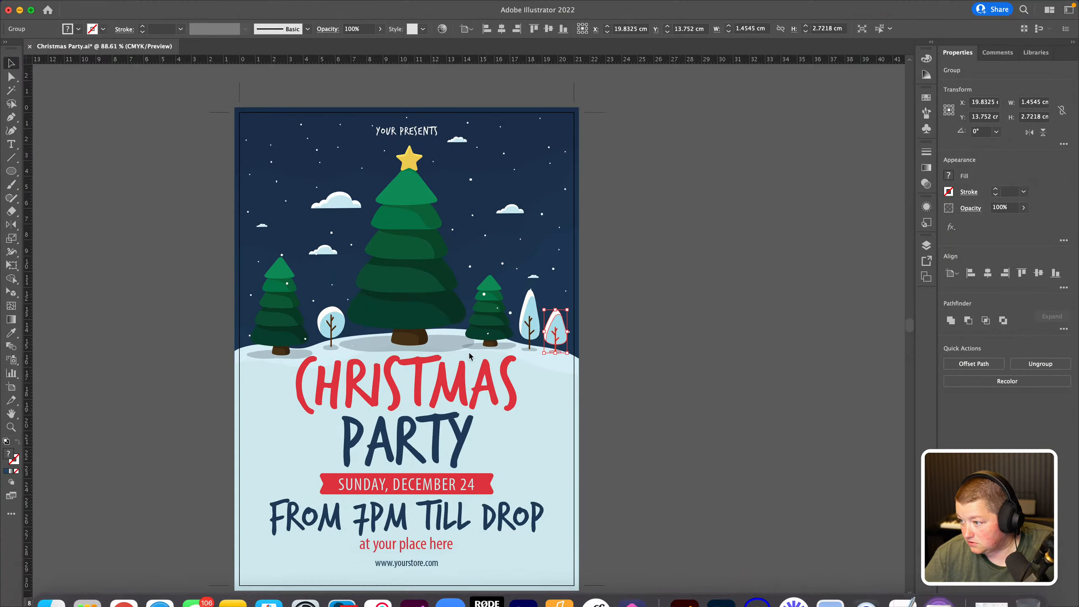
click(332, 324)
key(super+c)
mouse_move(291, 603)
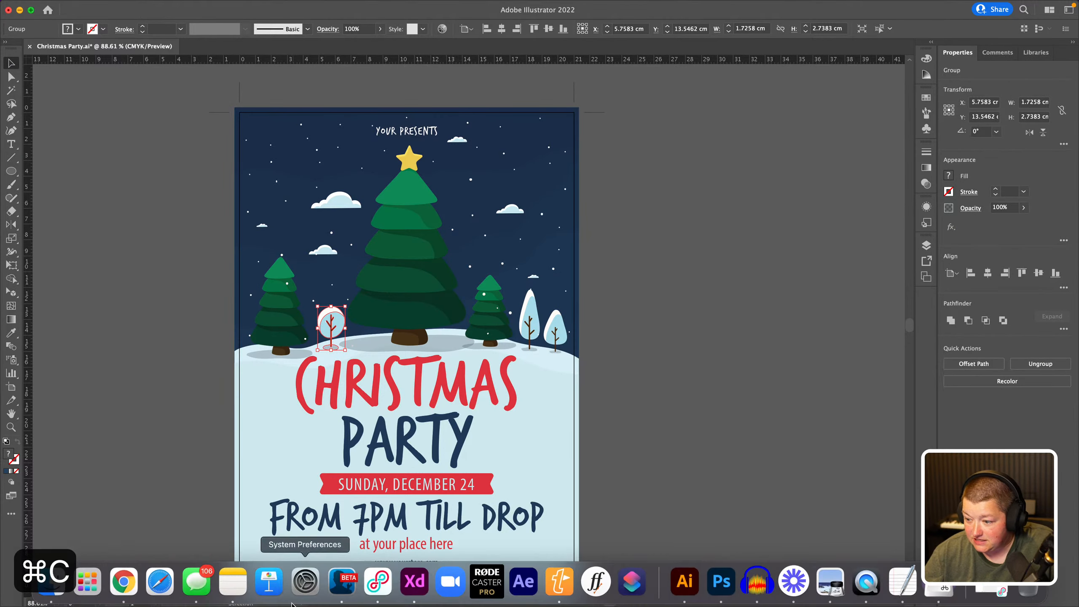
click(414, 583)
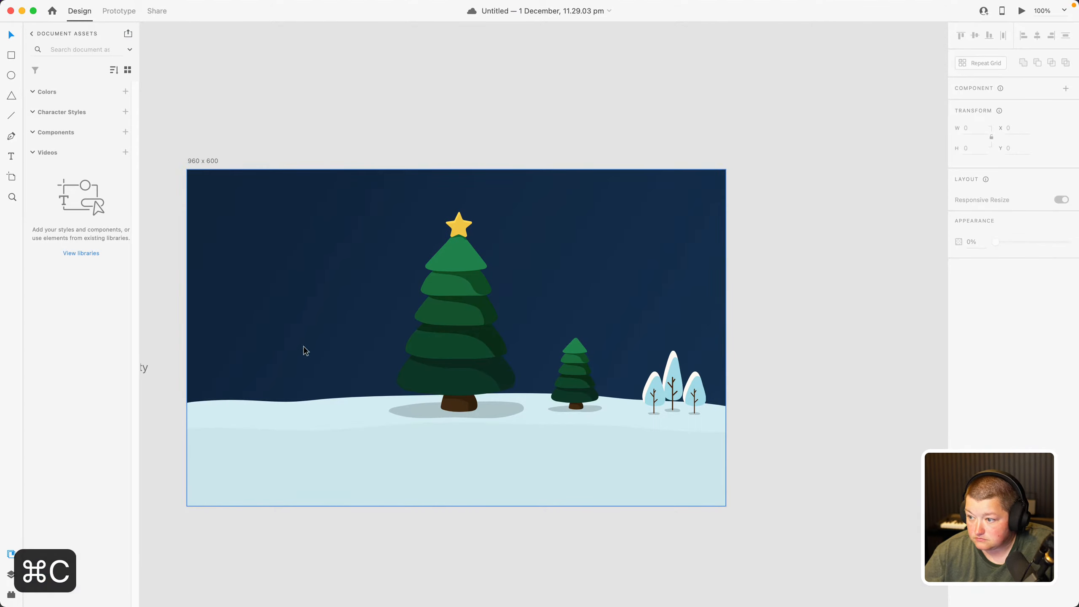
key(super+v)
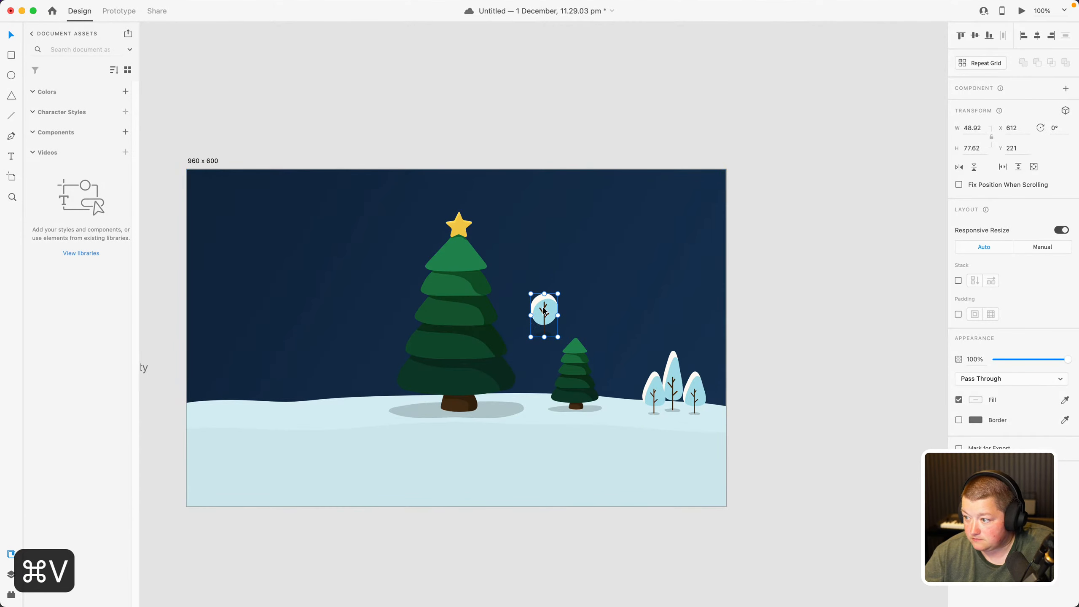
drag(544, 311, 331, 387)
Copy the medium green tree beside the flyer's round tree from Illustrator into XD, placing it at about X 59, Y 262
mouse_move(662, 603)
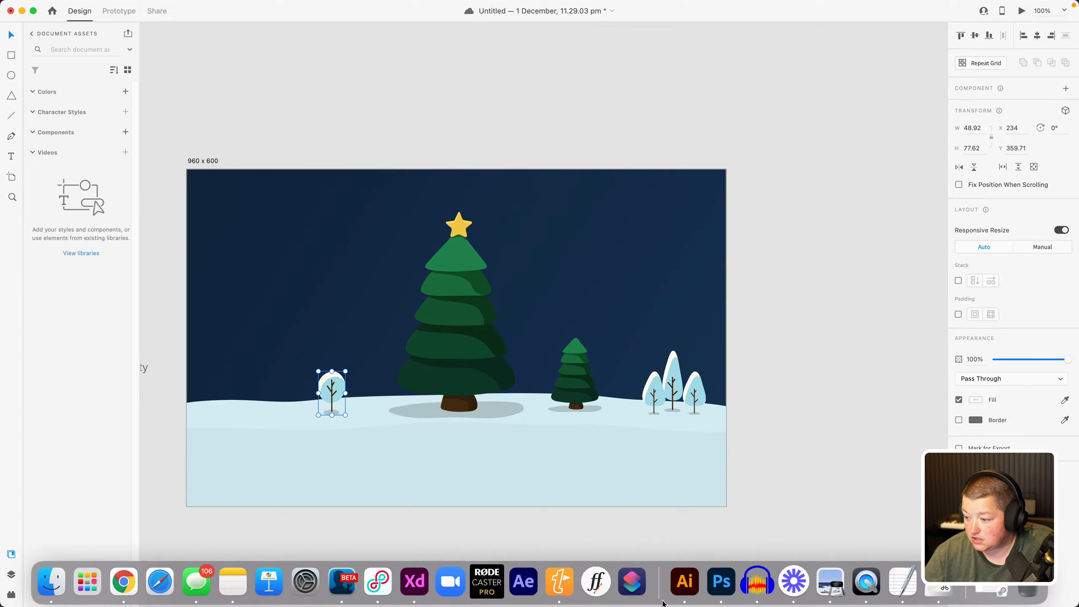
click(685, 581)
click(288, 333)
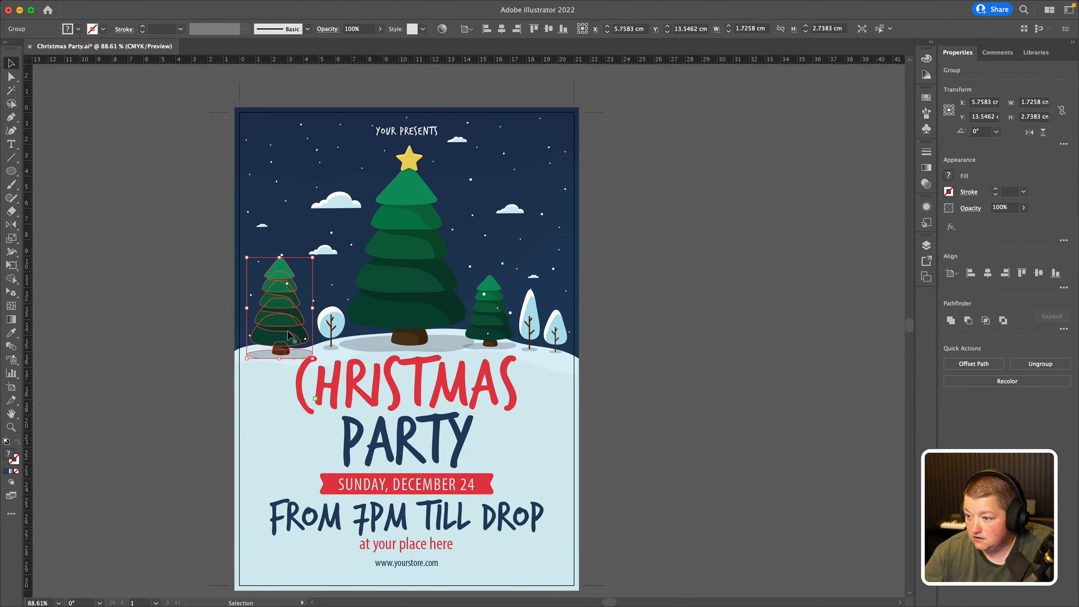
key(super+c)
mouse_move(247, 594)
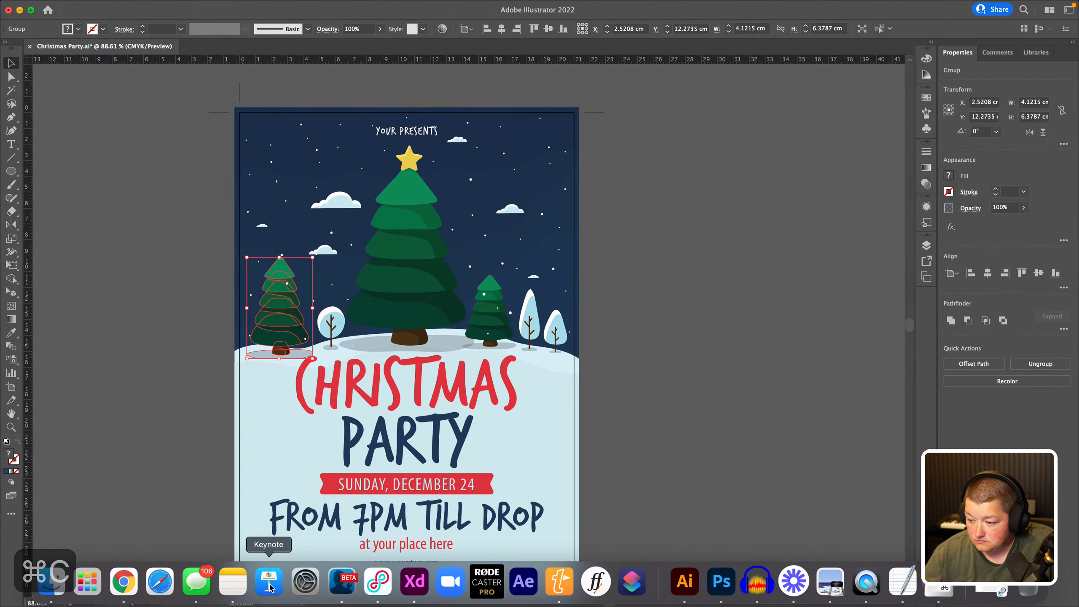
click(410, 588)
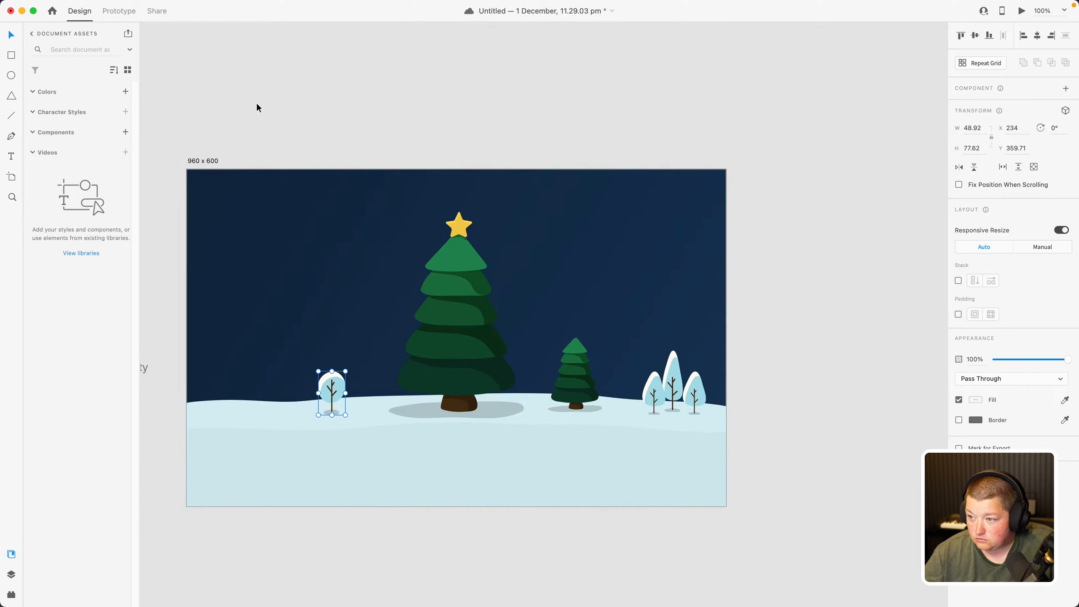
key(super+v)
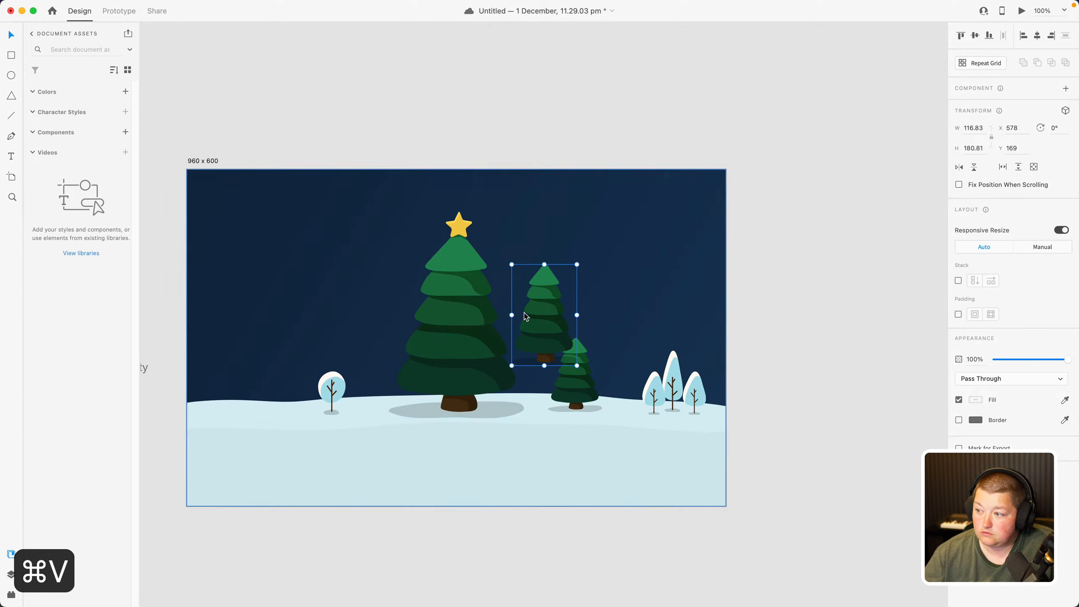
drag(542, 313, 249, 364)
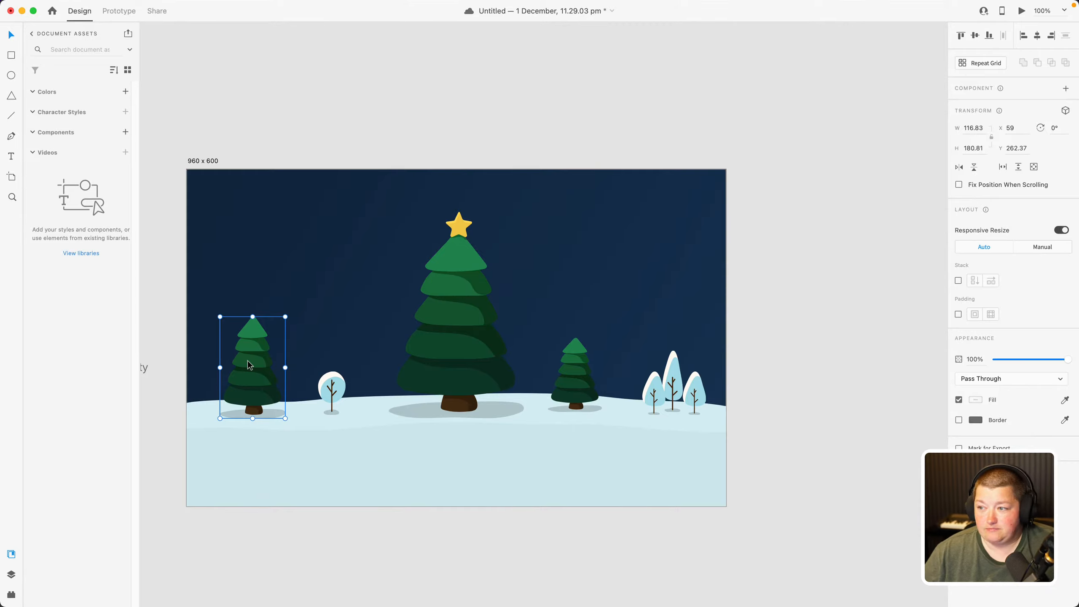
click(310, 109)
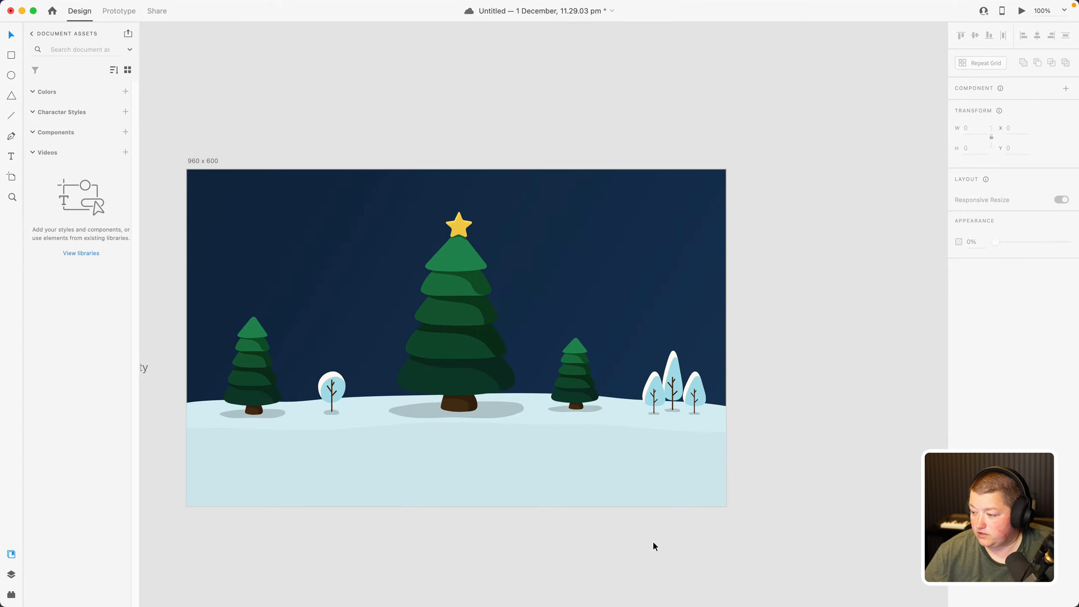
Copy the group of white snow dots from the sky of the Illustrator flyer and paste it onto the XD artboard
mouse_move(690, 603)
click(689, 583)
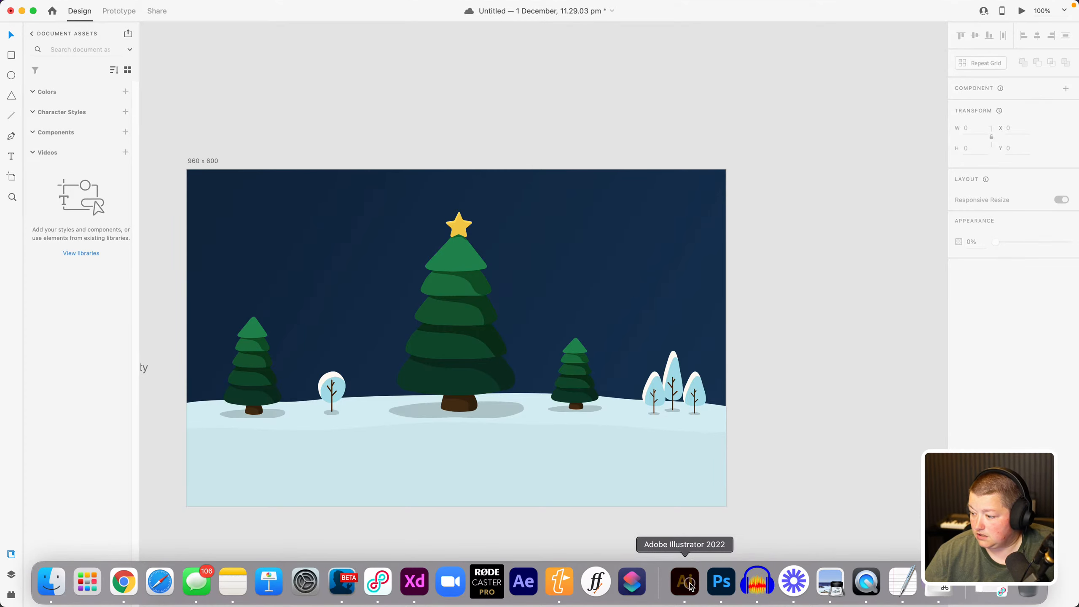
click(670, 421)
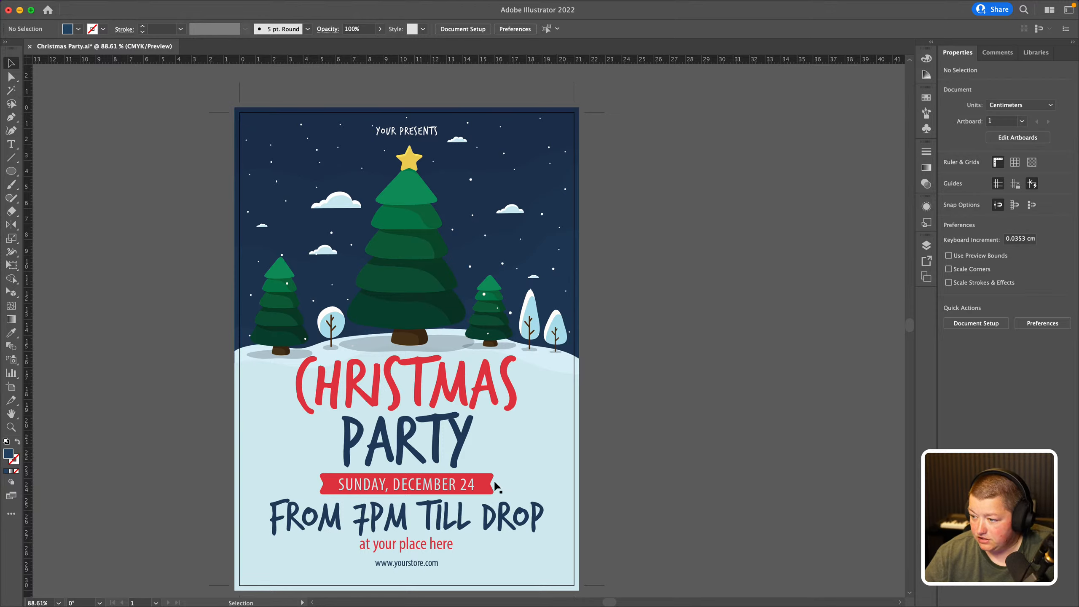
click(344, 201)
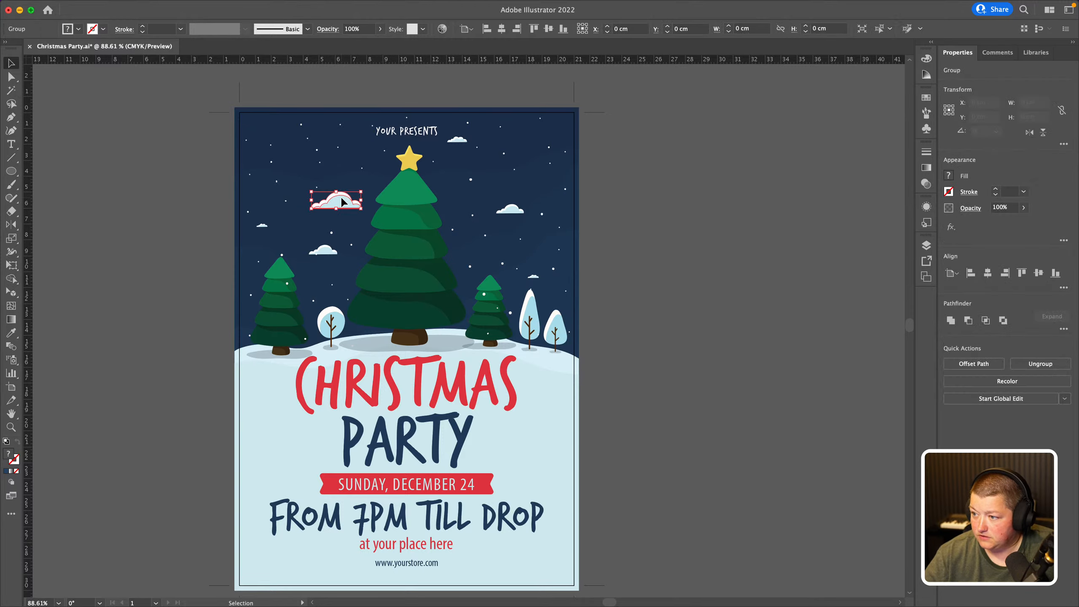
click(302, 126)
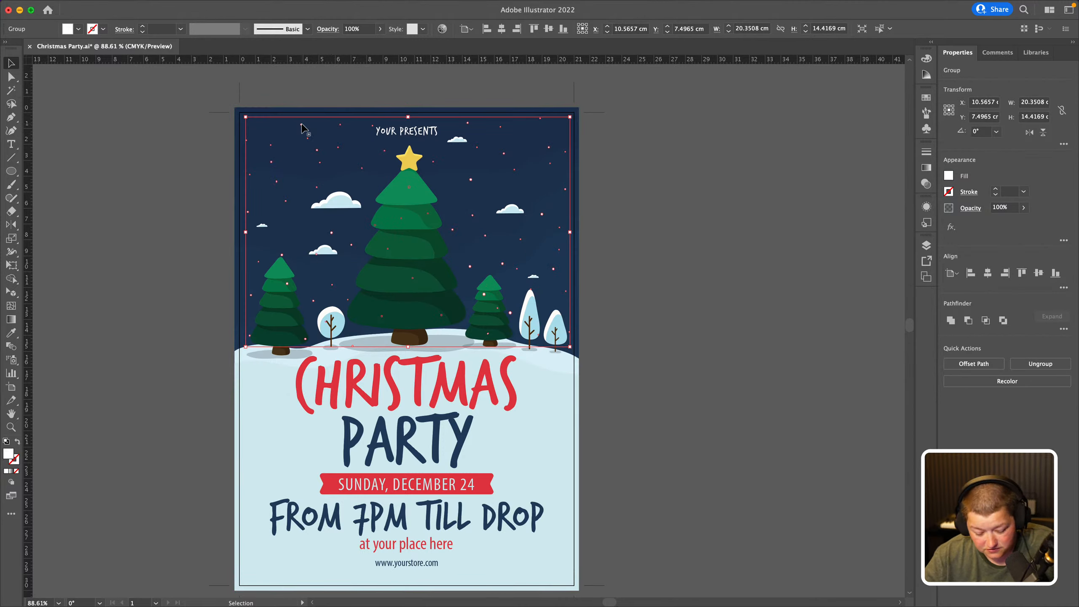
key(super+c)
mouse_move(378, 593)
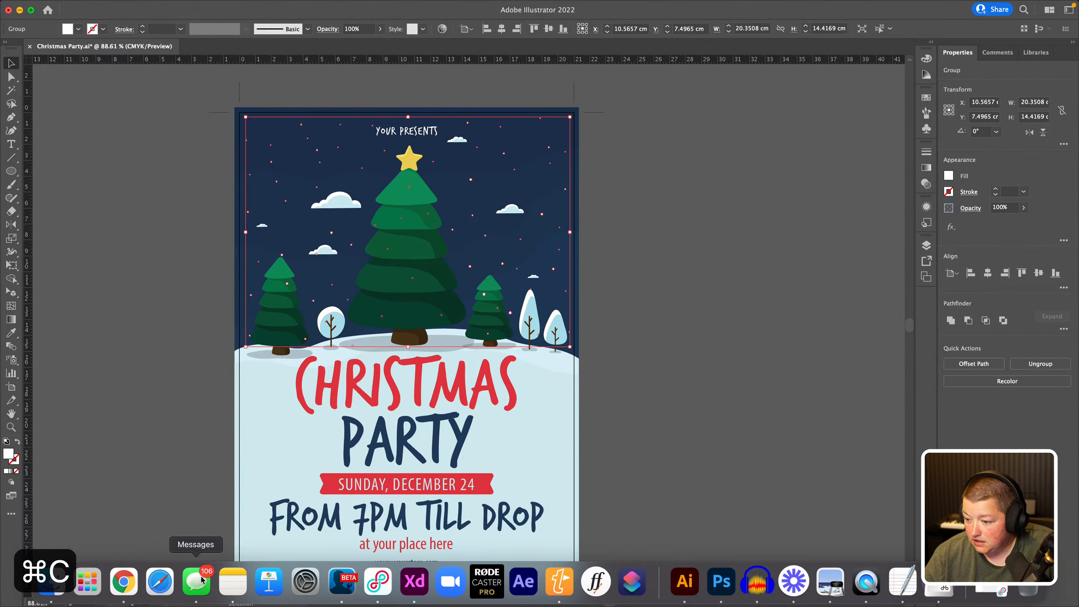
click(423, 587)
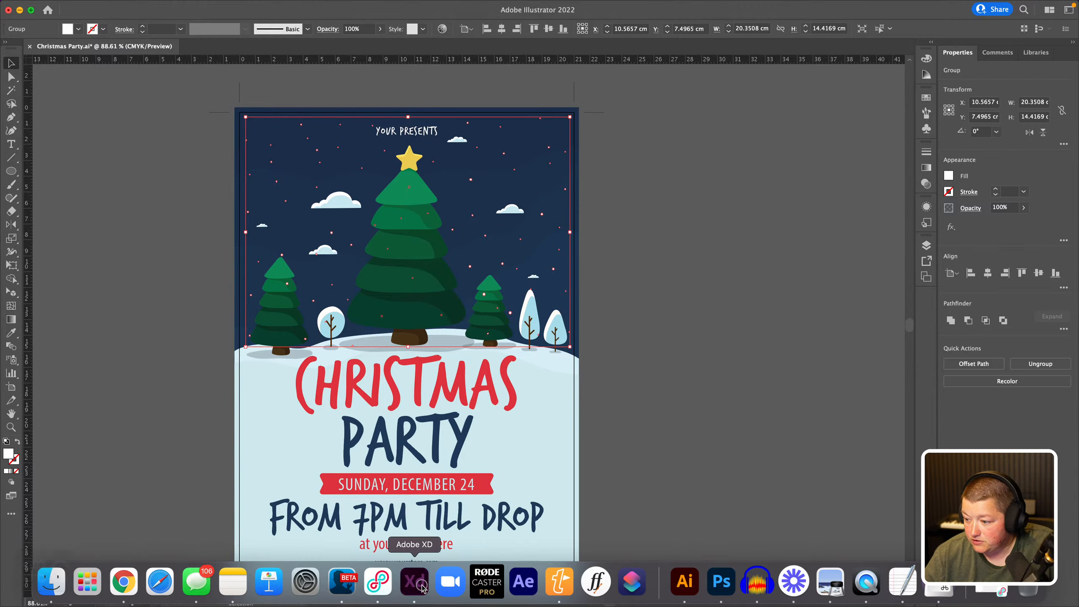
key(super+v)
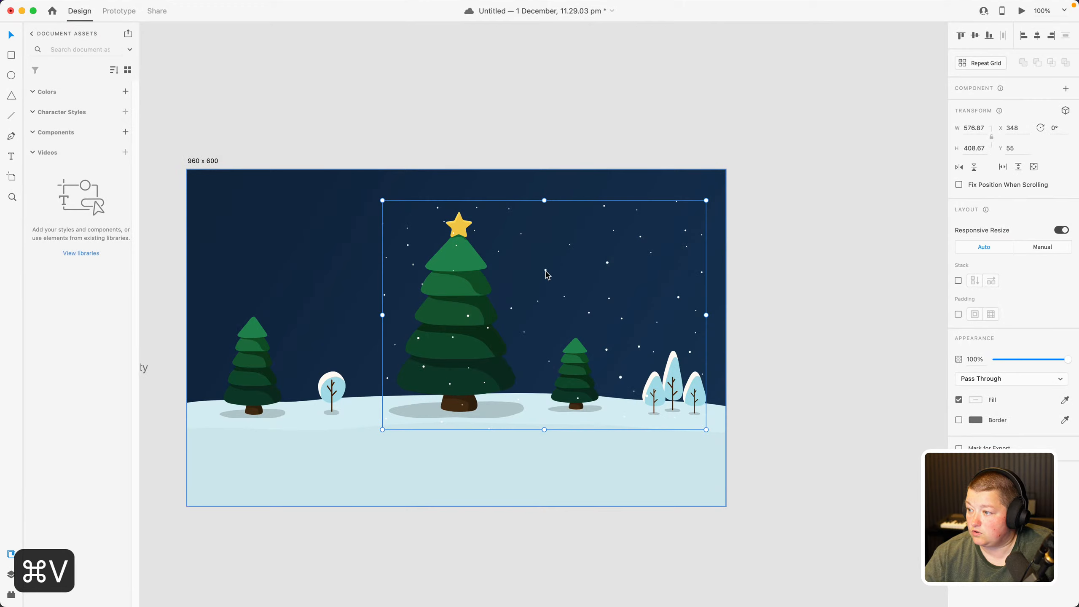
Undo the accidental background move and lock the dark blue sky path so it cannot be selected by mistake
drag(546, 272, 417, 258)
key(super+z)
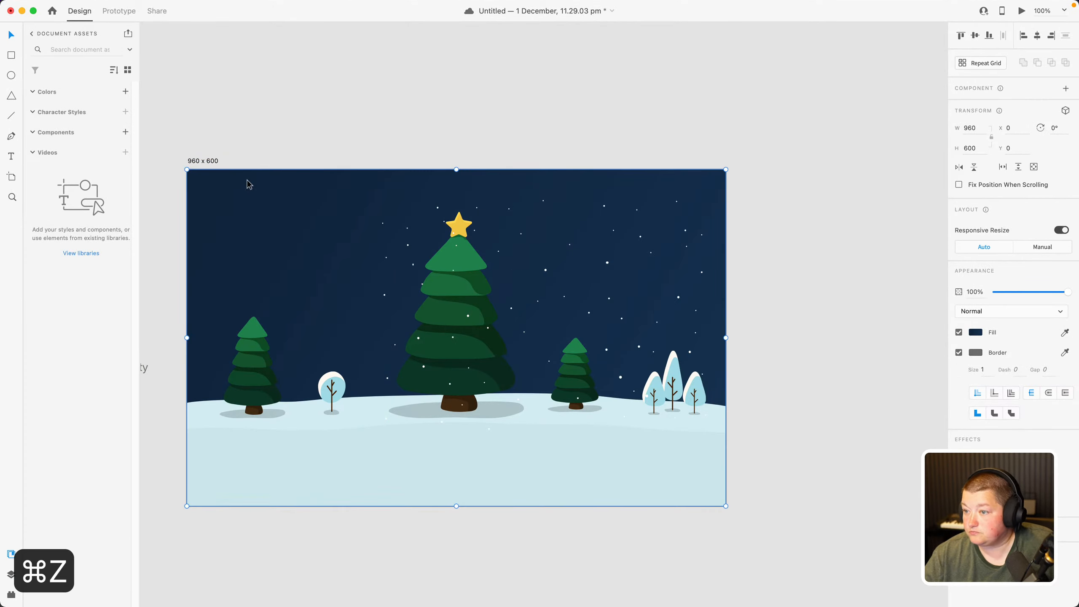
click(11, 575)
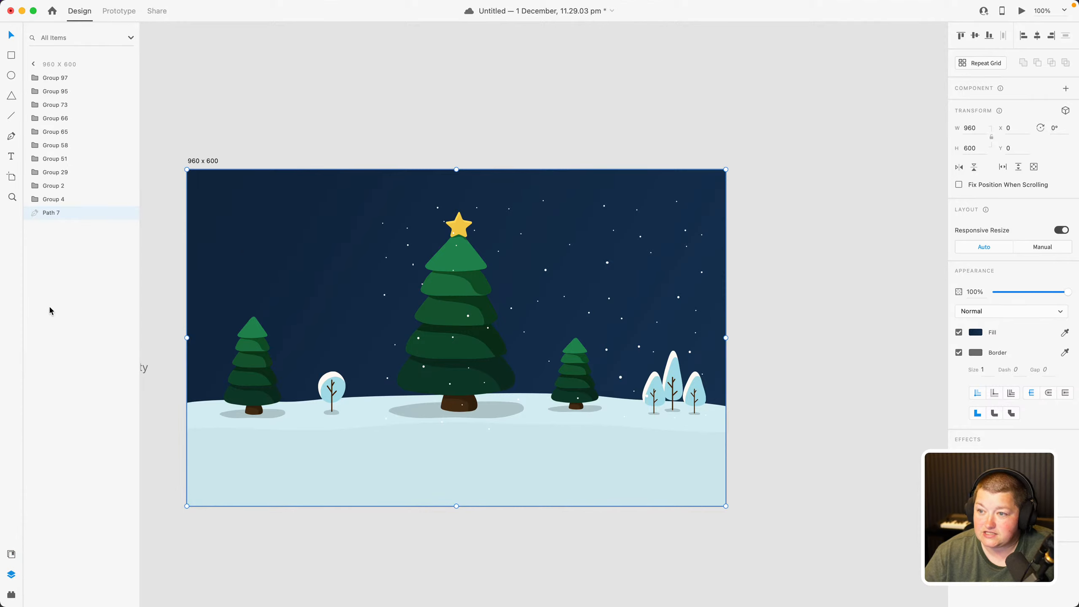
double_click(254, 239)
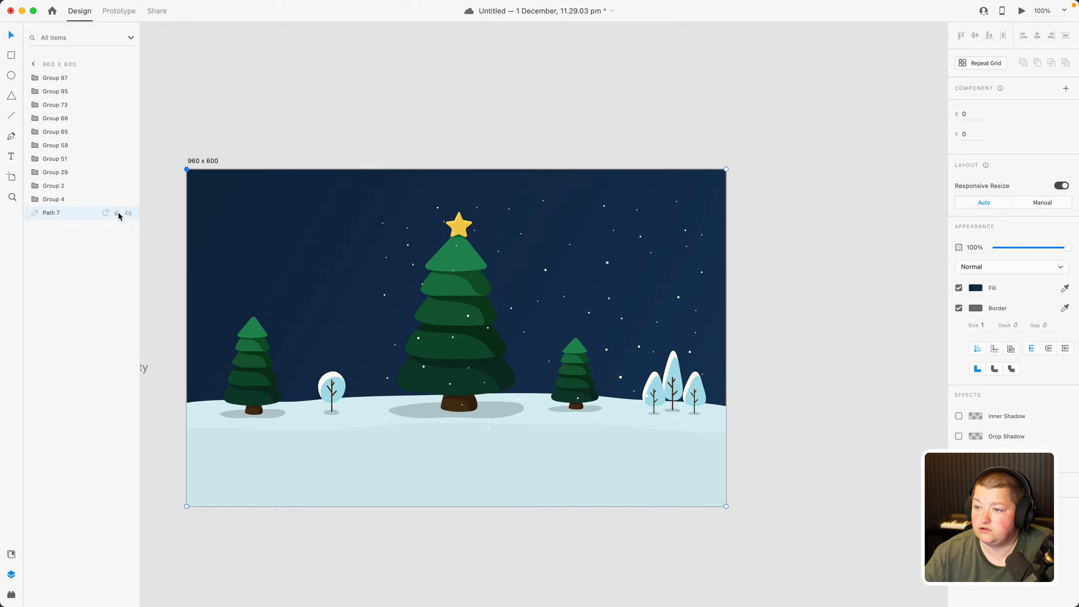
click(176, 132)
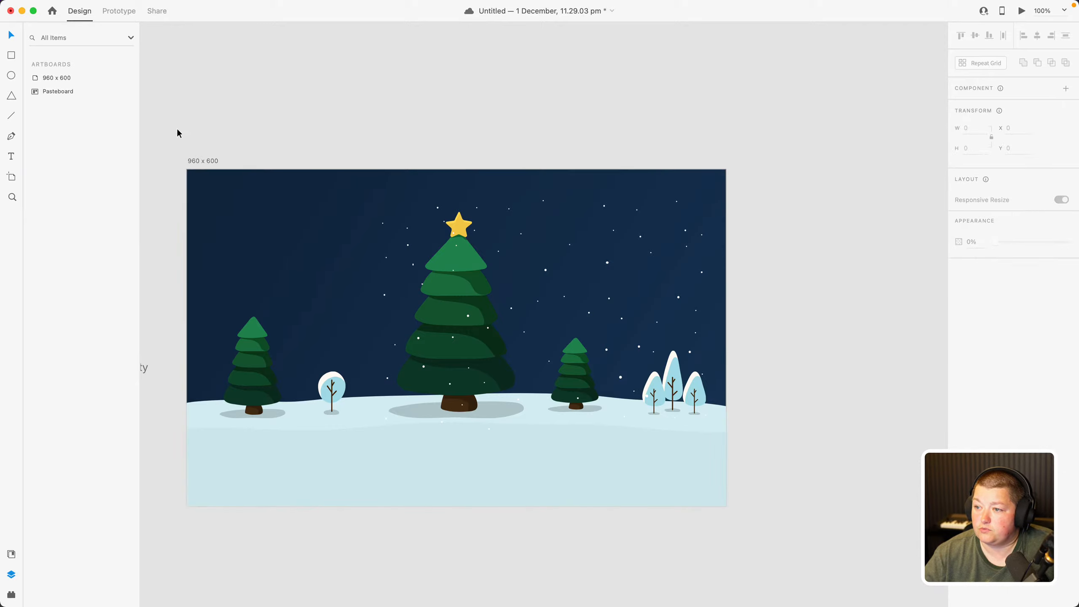
click(407, 234)
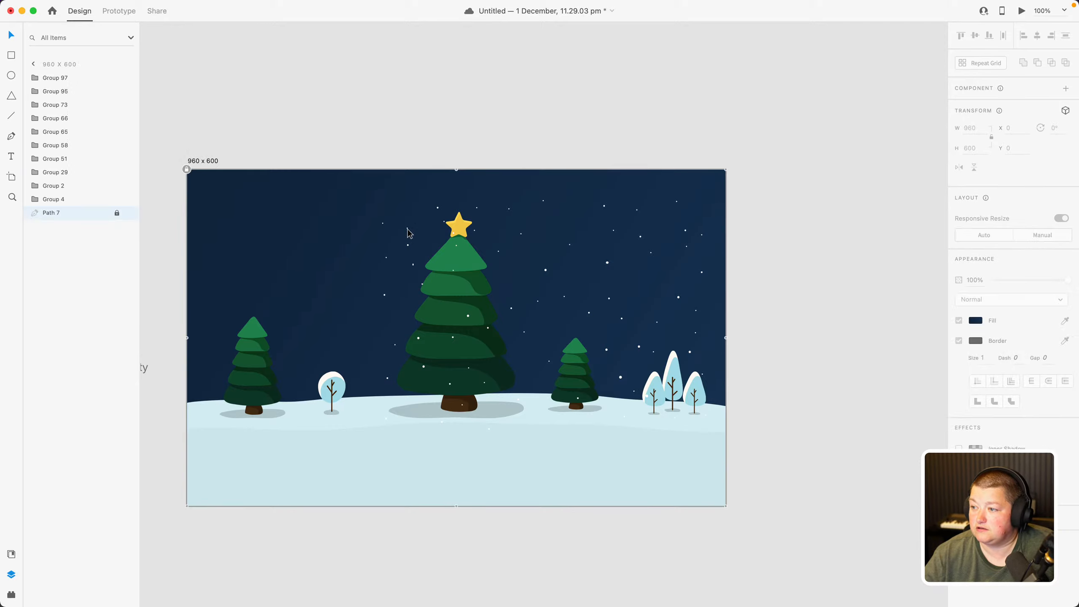
Move the snow dots to X 0, Y 8 on the artboard and try stretching the group to 960 wide
click(546, 270)
drag(546, 270, 352, 244)
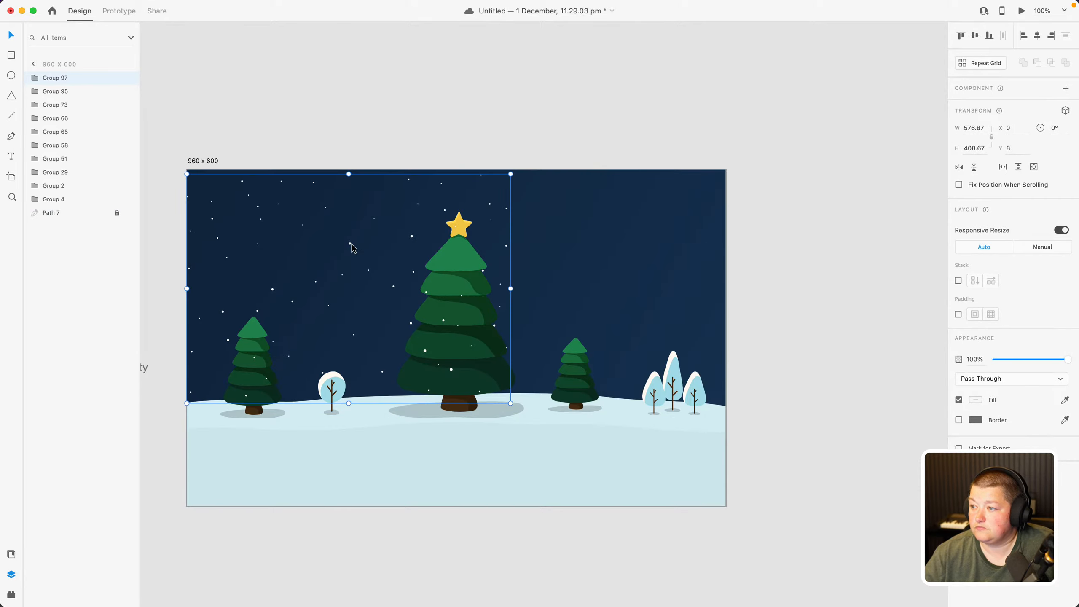
drag(512, 290, 725, 294)
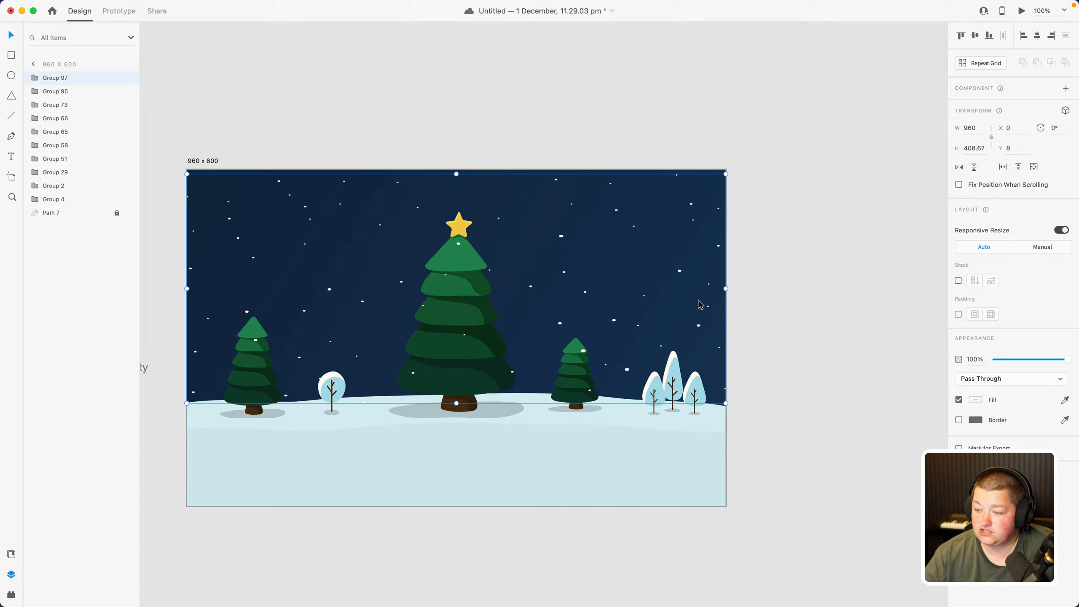
key(cmd+z)
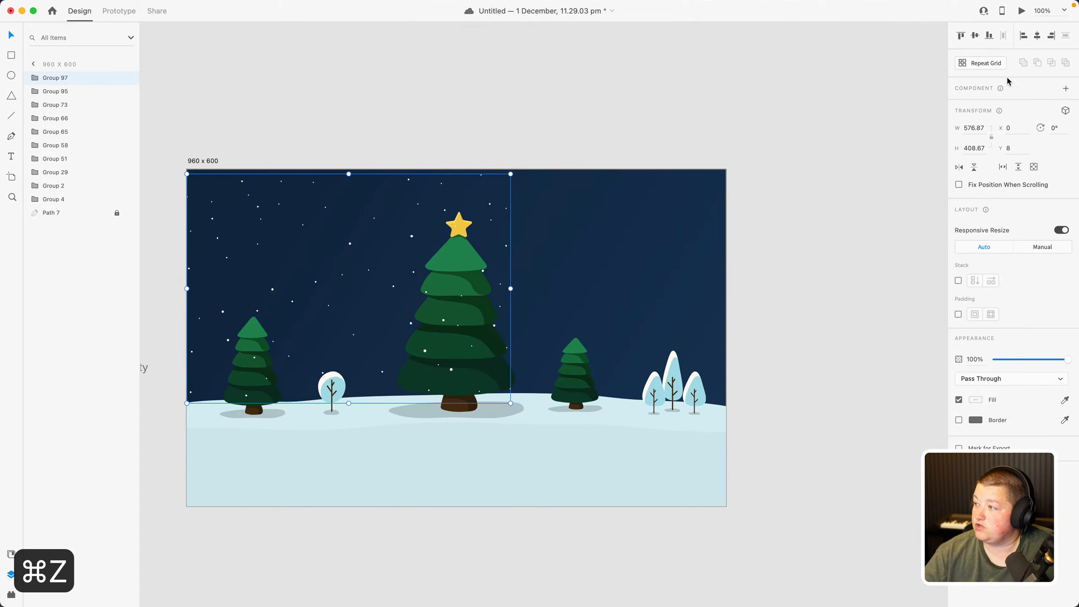
Turn the snow dots into a repeat grid and extend it horizontally across the whole artboard to about 1004 wide
click(985, 63)
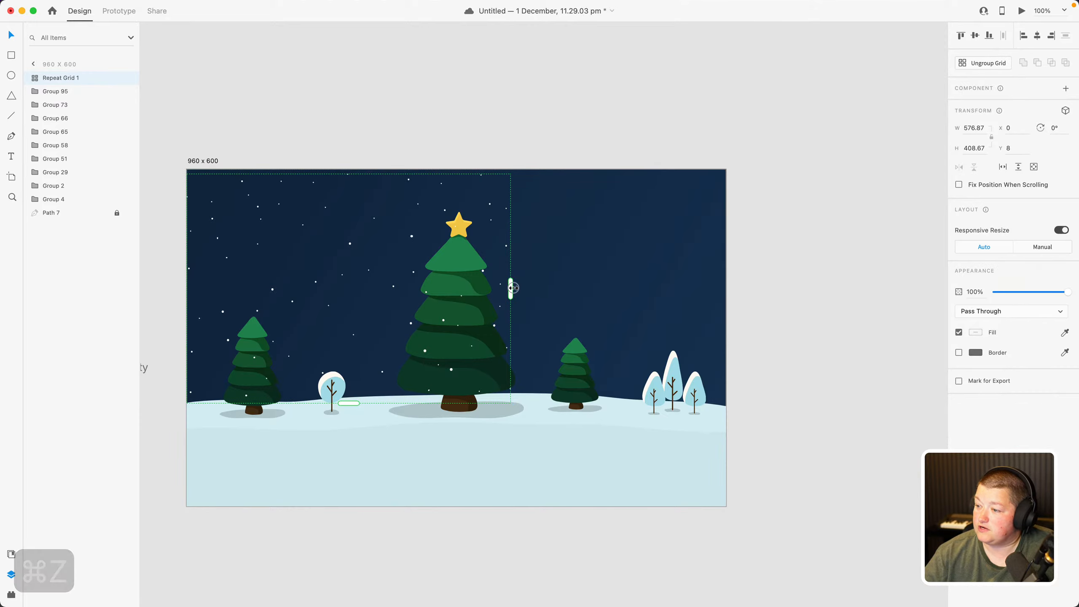
drag(515, 288, 631, 270)
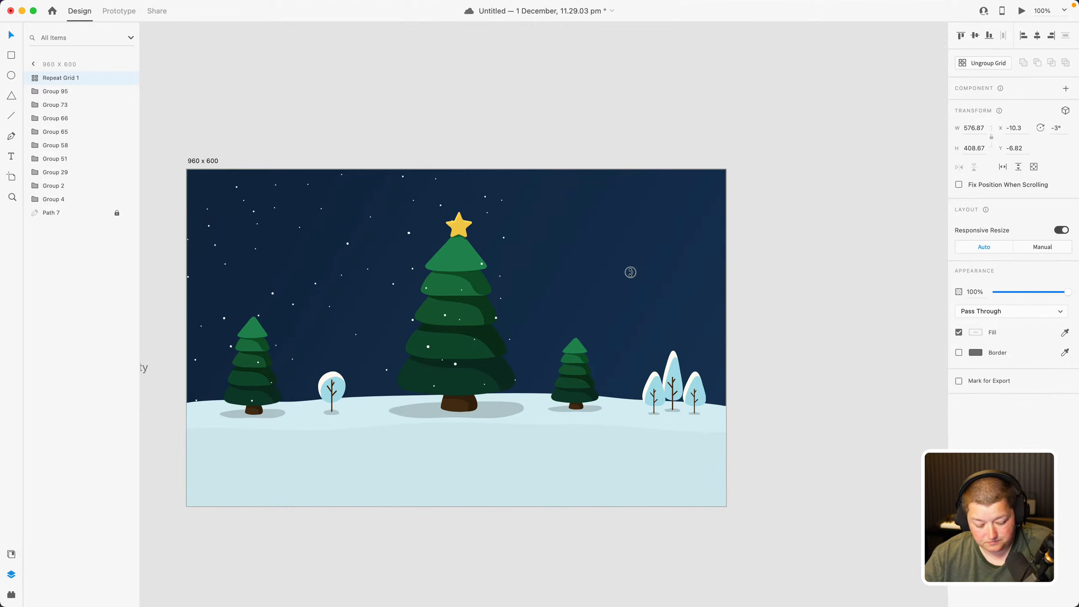
key(cmd+z)
drag(511, 286, 750, 292)
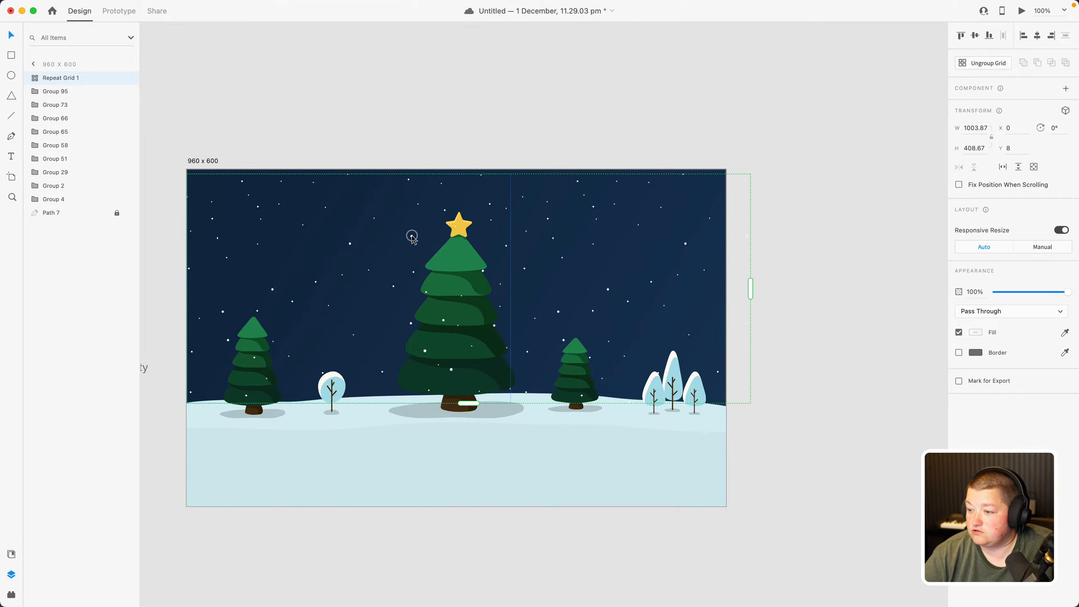
Shift the snow repeat grid up to about Y -31 and extend it downward to about 481 high
drag(412, 237, 410, 217)
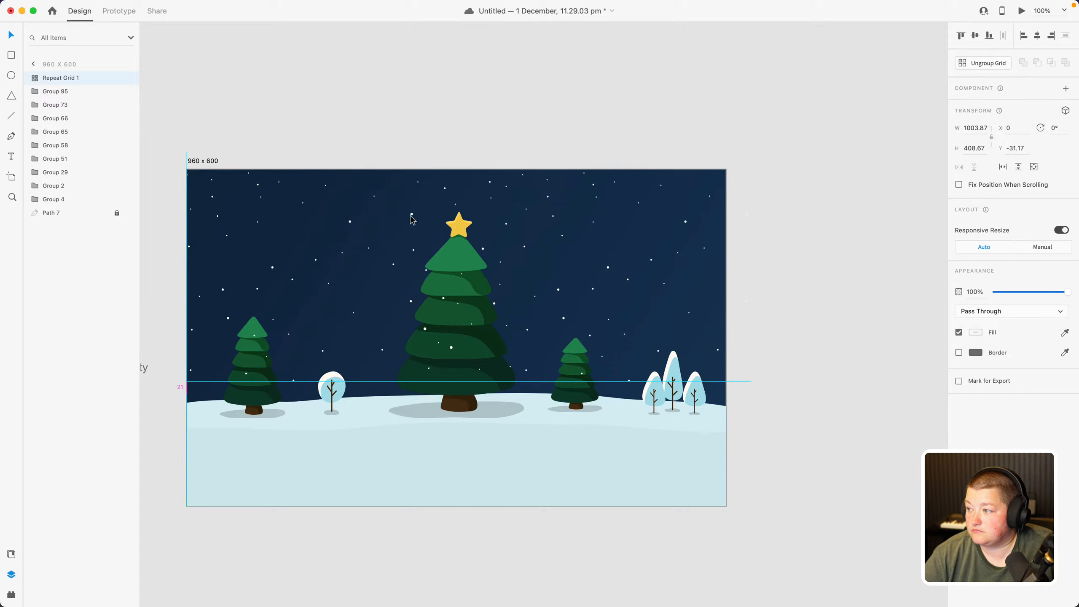
drag(467, 382, 479, 423)
click(448, 147)
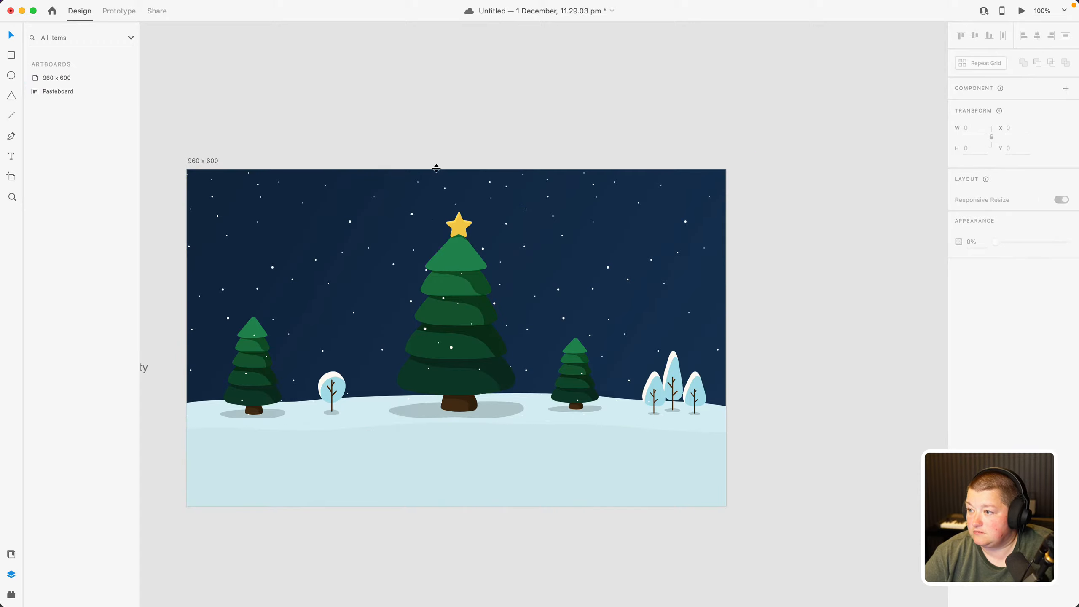
Place Repeat Grid 1 inside Group 4, above Group 3, so the snow dots sit behind the trees
click(411, 215)
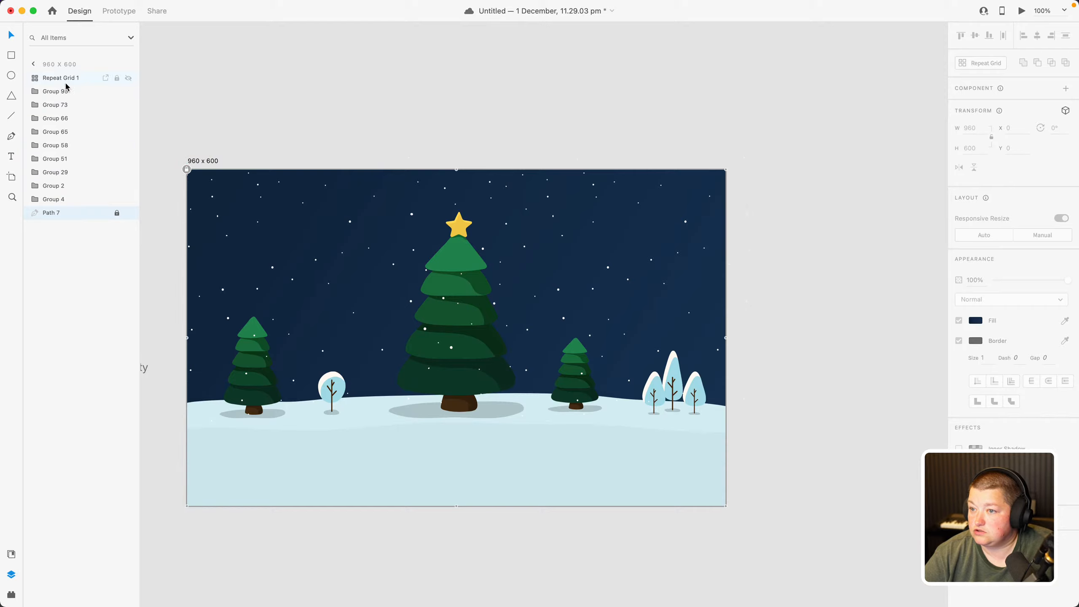
drag(66, 81, 63, 201)
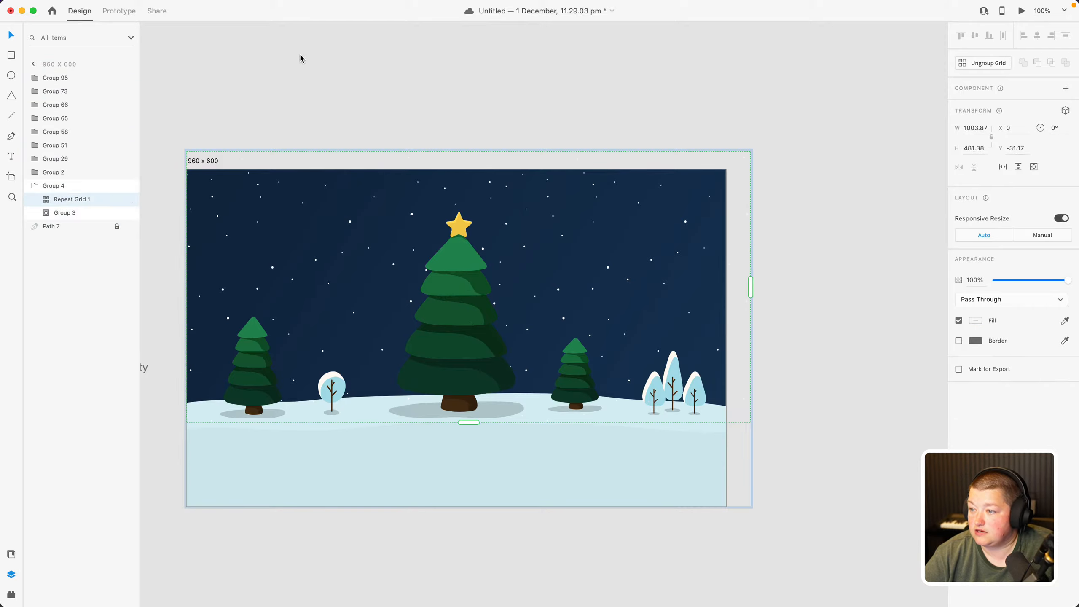
click(302, 58)
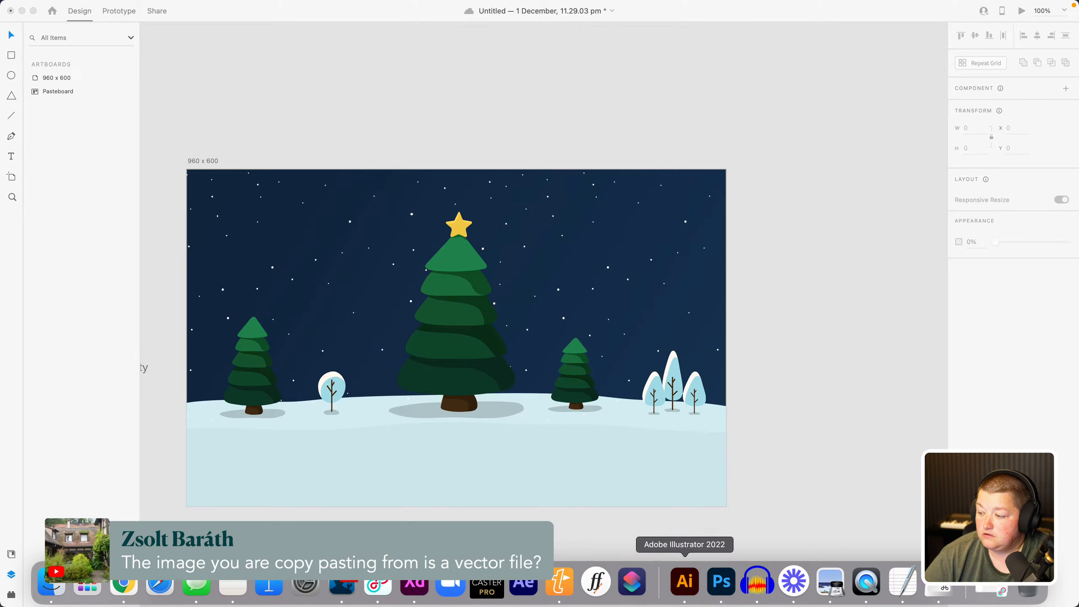
click(684, 583)
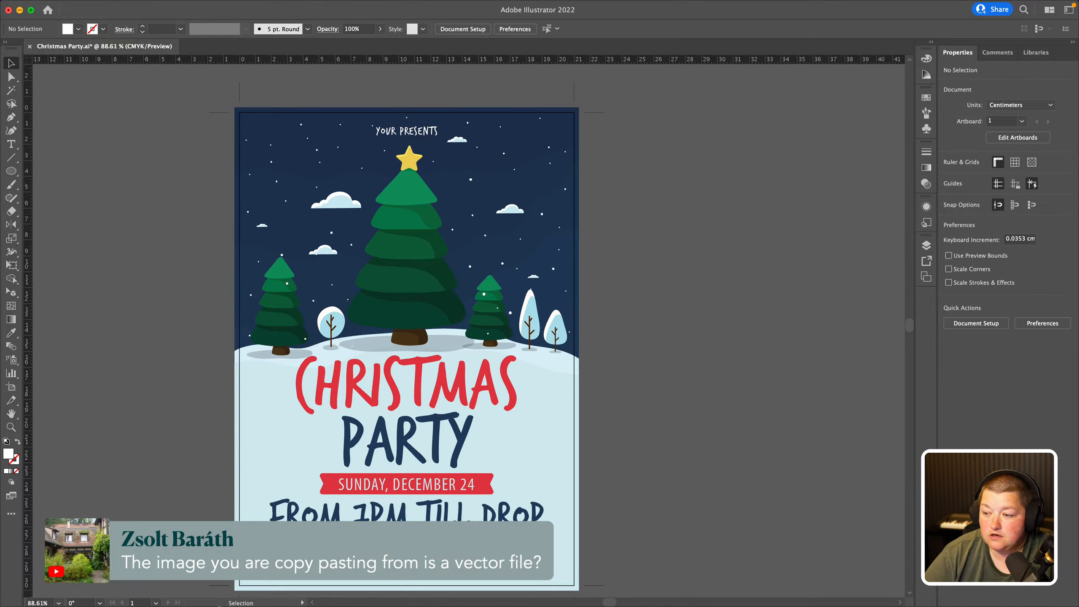
click(123, 585)
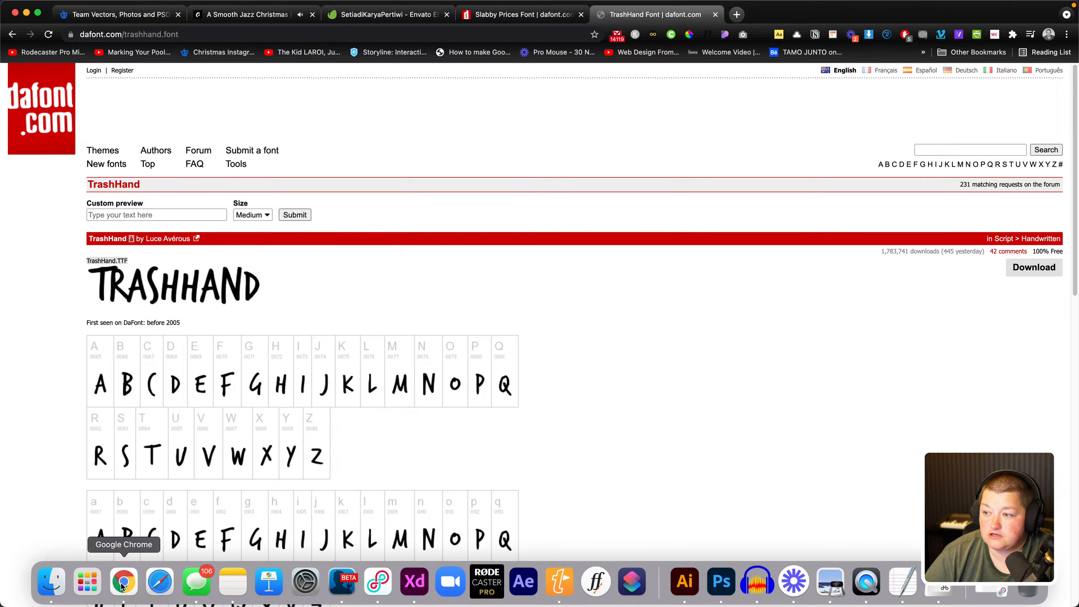
click(408, 587)
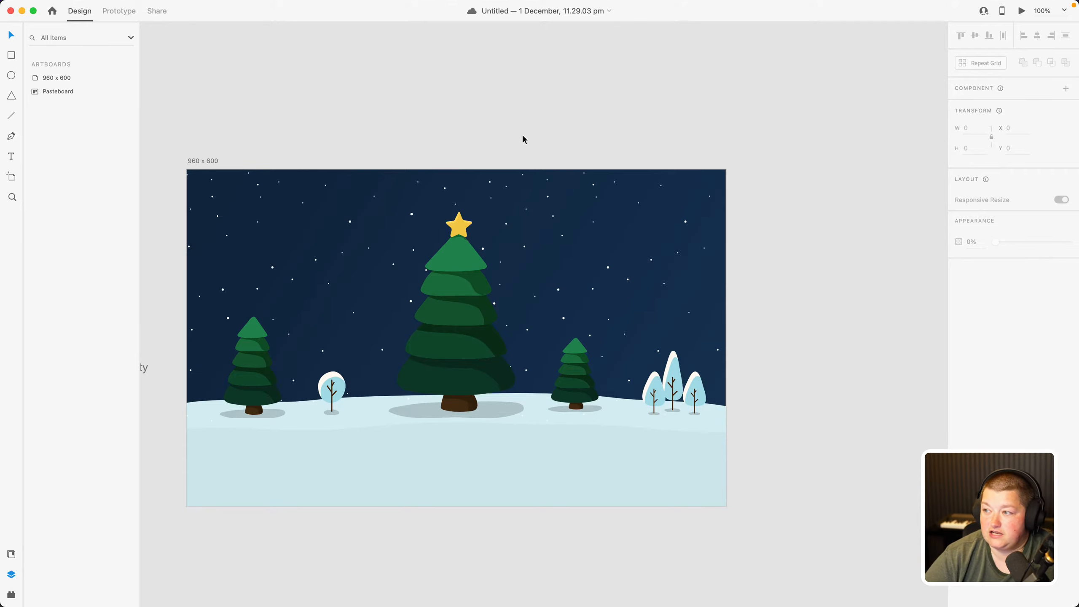
Inspect the edge quality of the pasted trees, star and snow dots at 400% zoom and return to the 100% view
click(1060, 11)
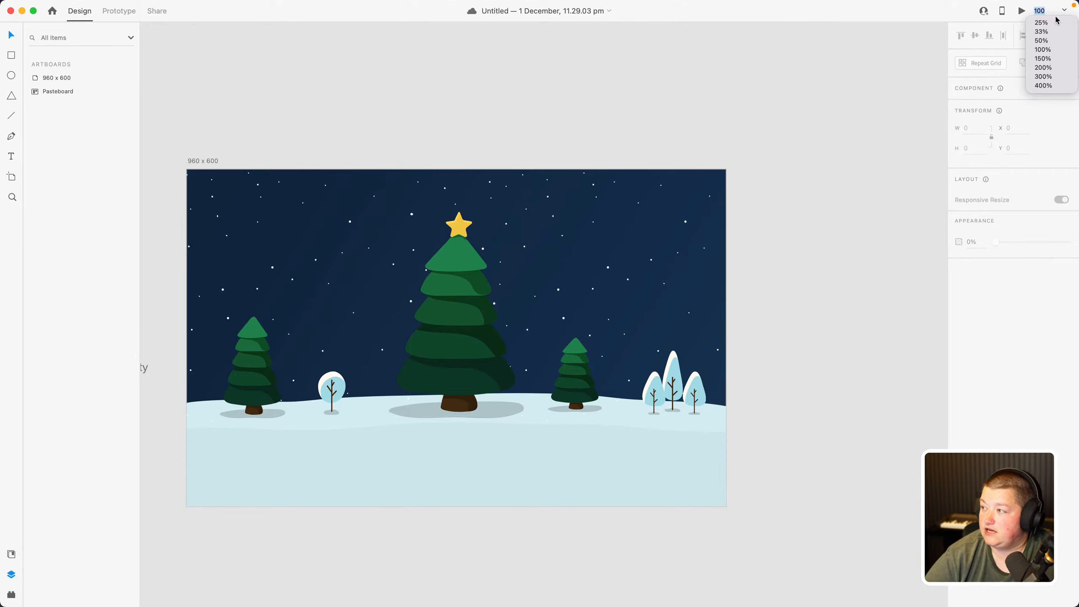
click(1043, 85)
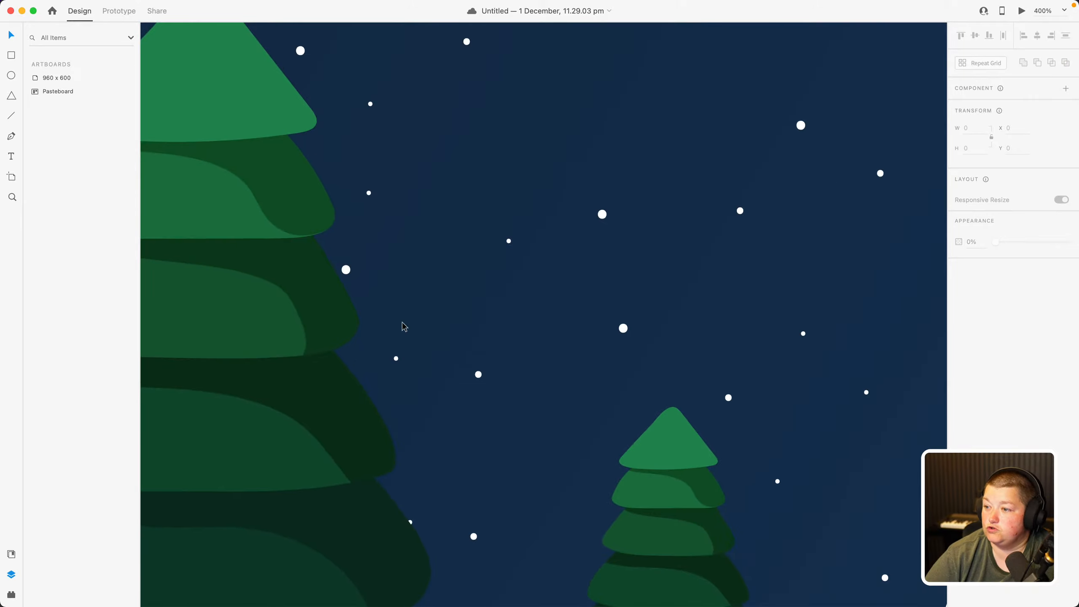
scroll(302, 249, up, 10)
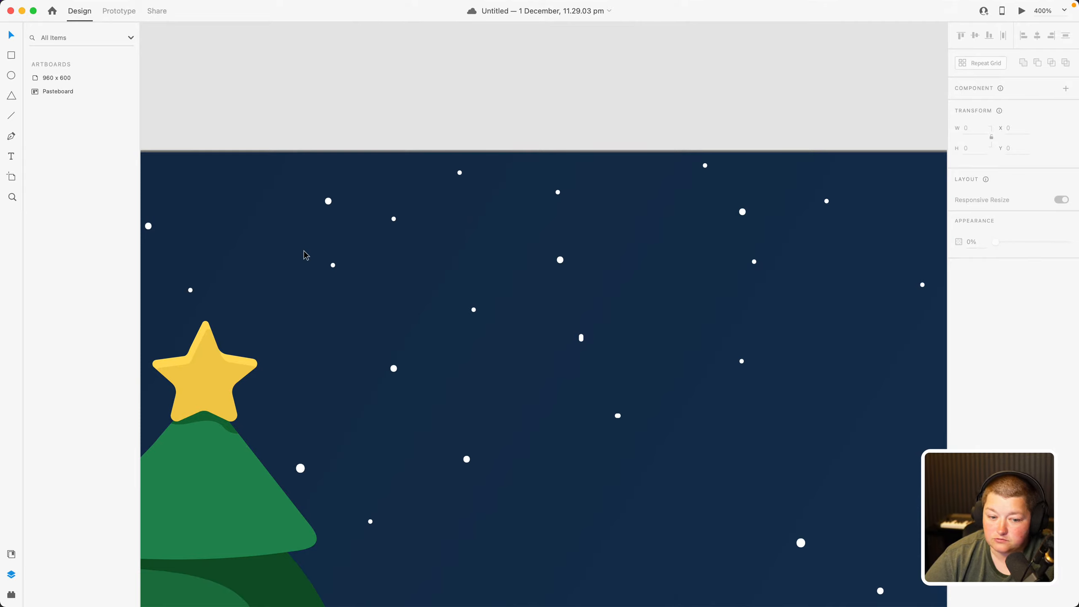
click(1063, 11)
click(1046, 50)
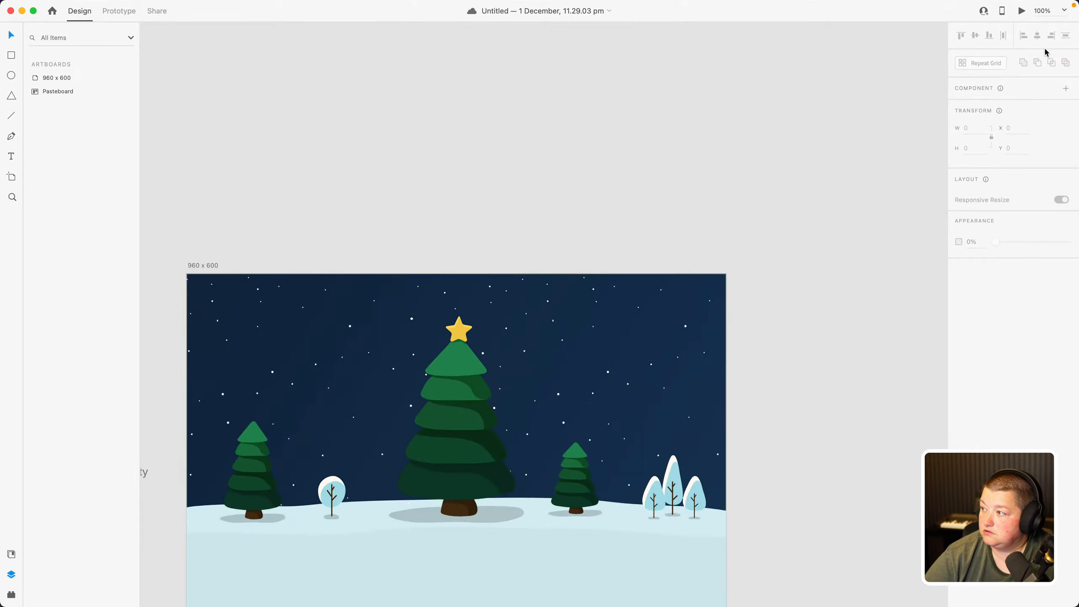
scroll(615, 255, down, 5)
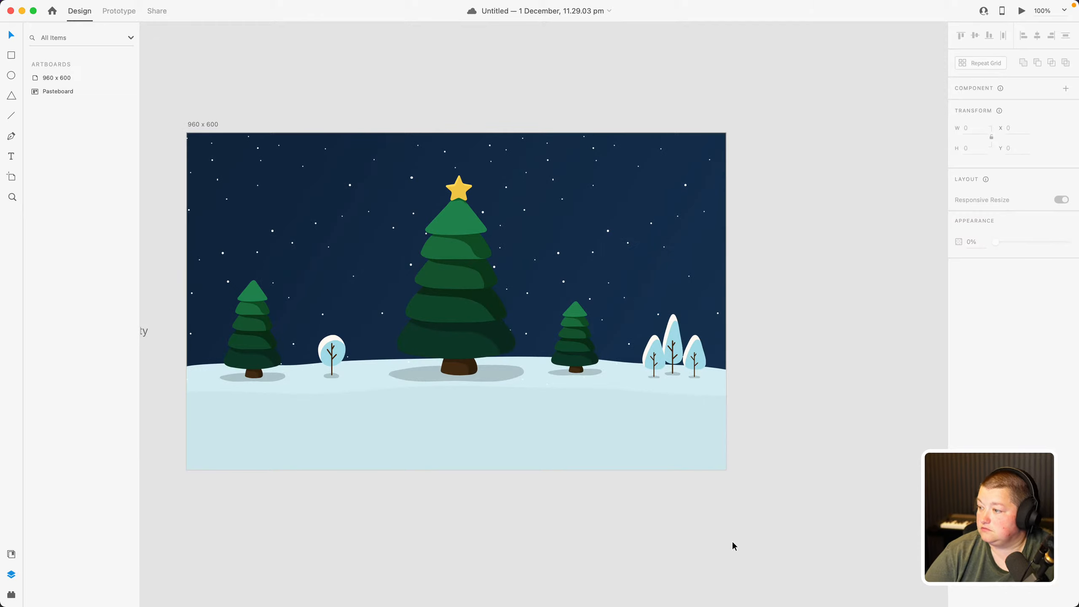
drag(556, 559, 596, 560)
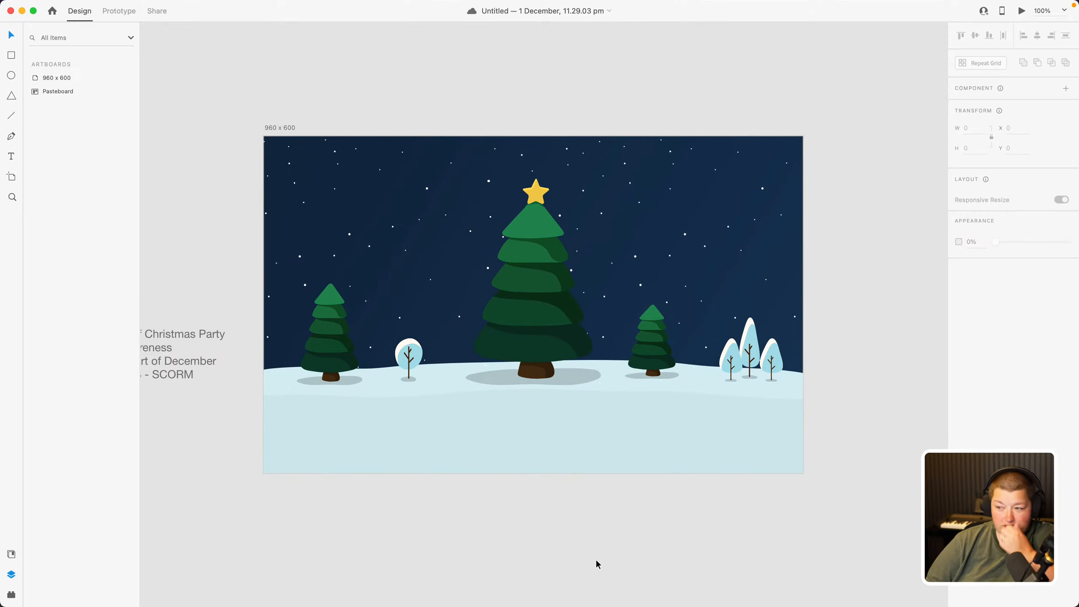
Copy the largest cloud from the Illustrator flyer and paste it into the XD artboard's sky at about X 607, Y 88
mouse_move(414, 603)
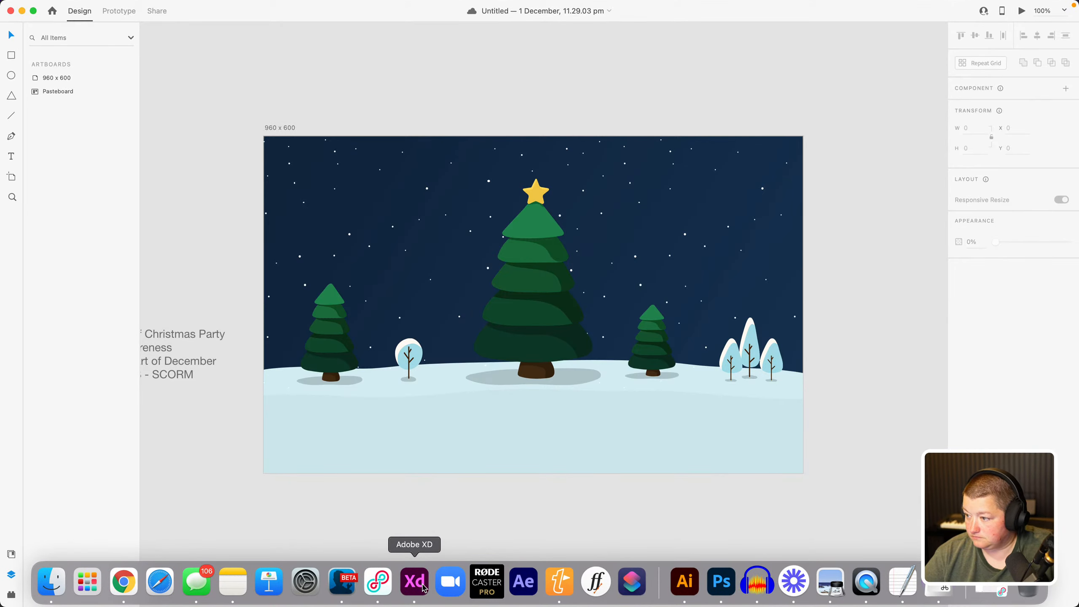
click(684, 581)
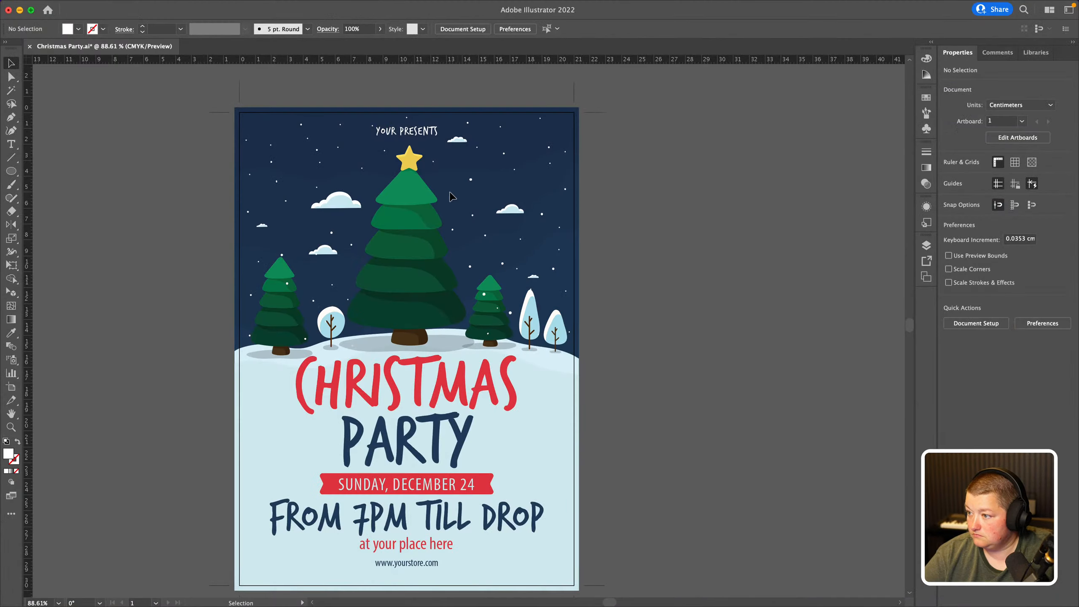
click(338, 205)
key(super+c)
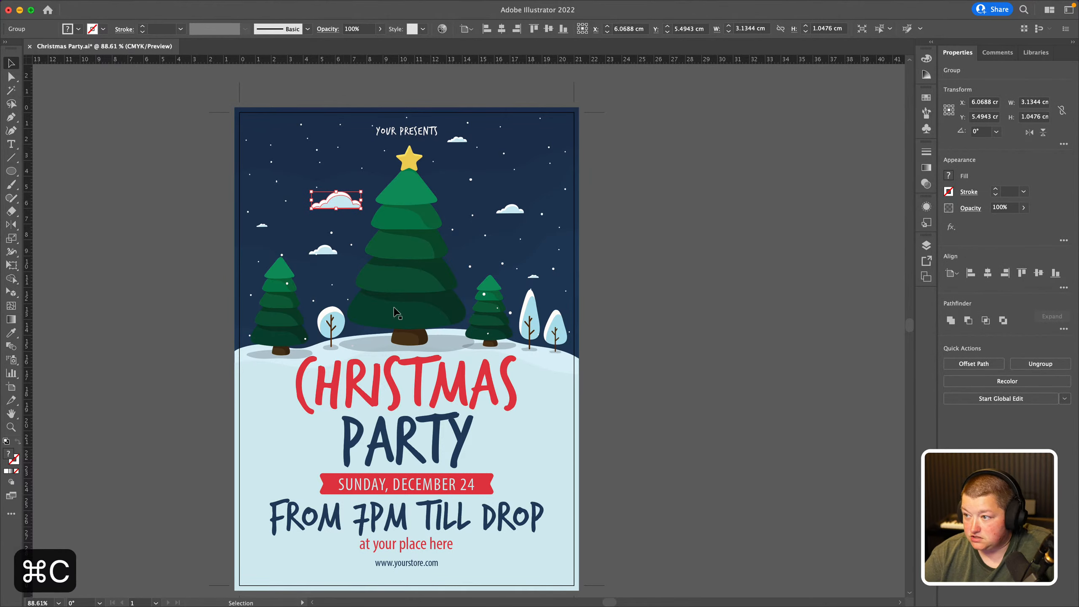
click(122, 586)
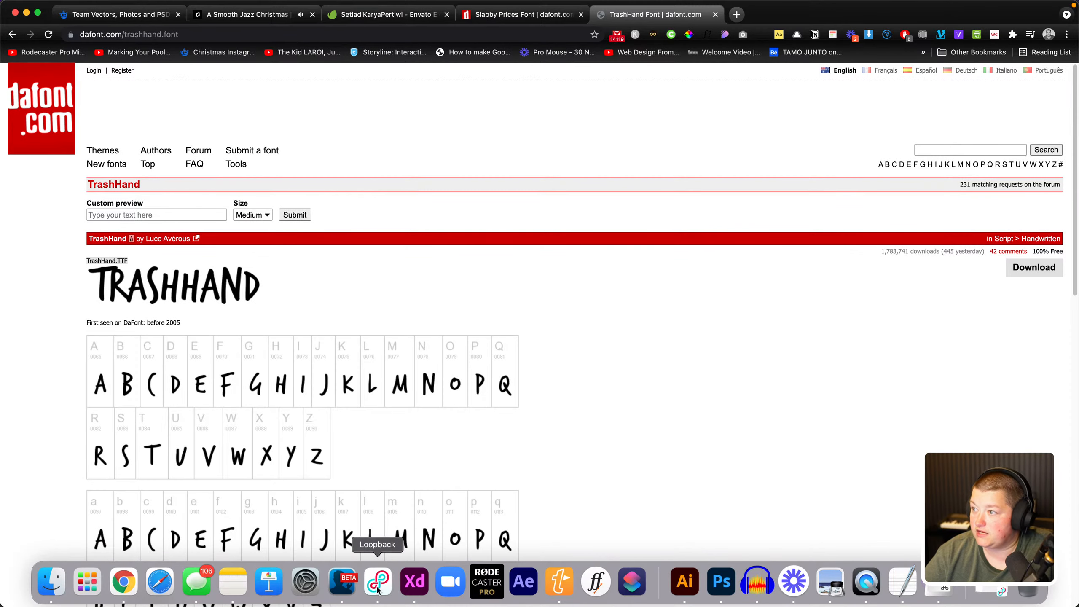
click(415, 581)
key(super+v)
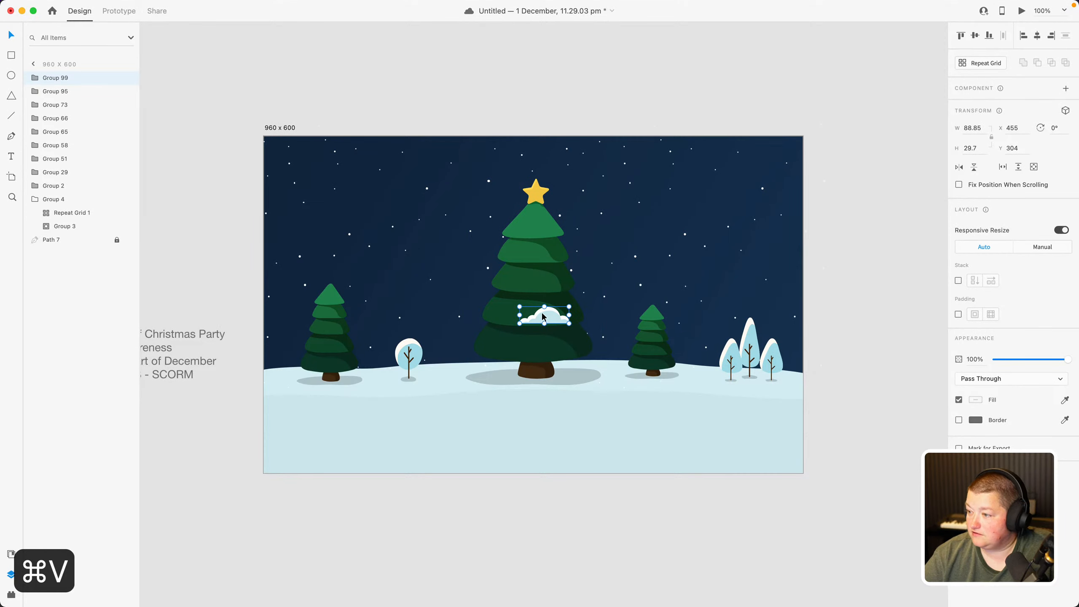
drag(542, 316, 629, 199)
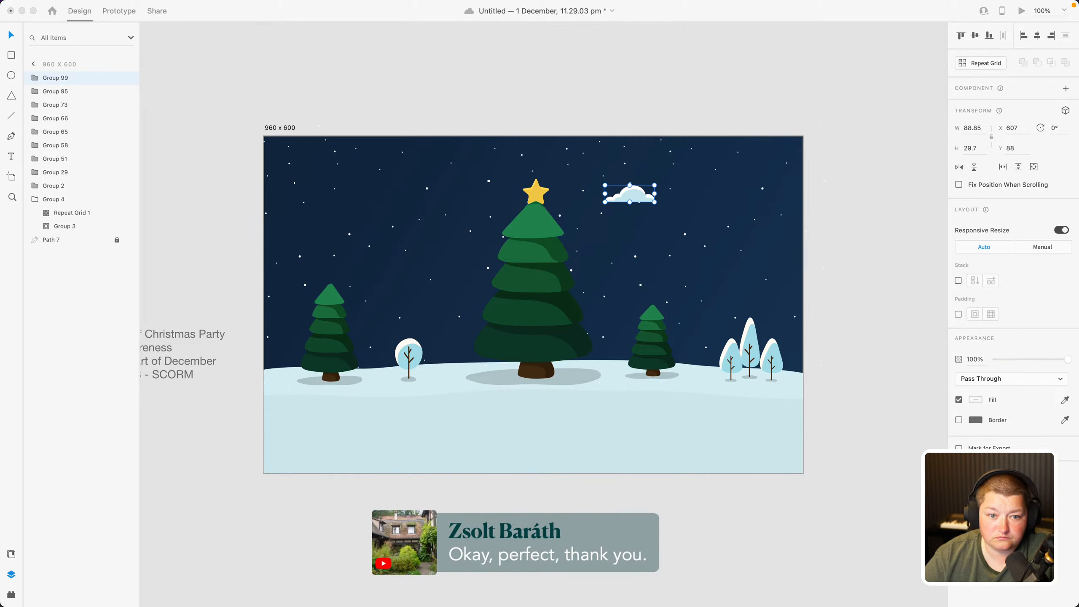
Copy the small cloud right of the flyer's big tree from Illustrator into XD and place it at about X 234, Y 194
mouse_move(685, 606)
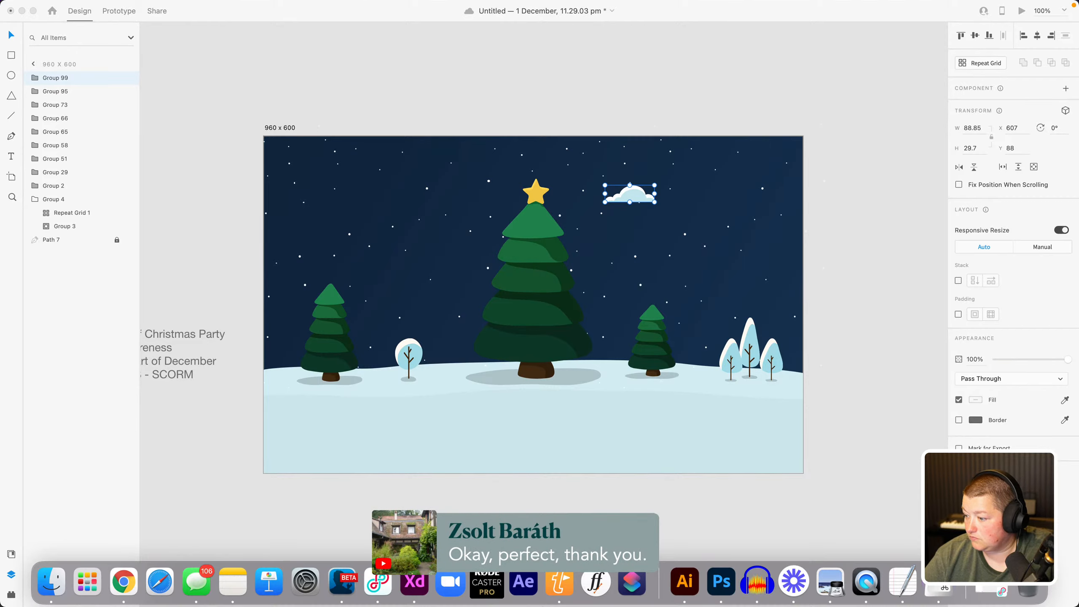
click(682, 582)
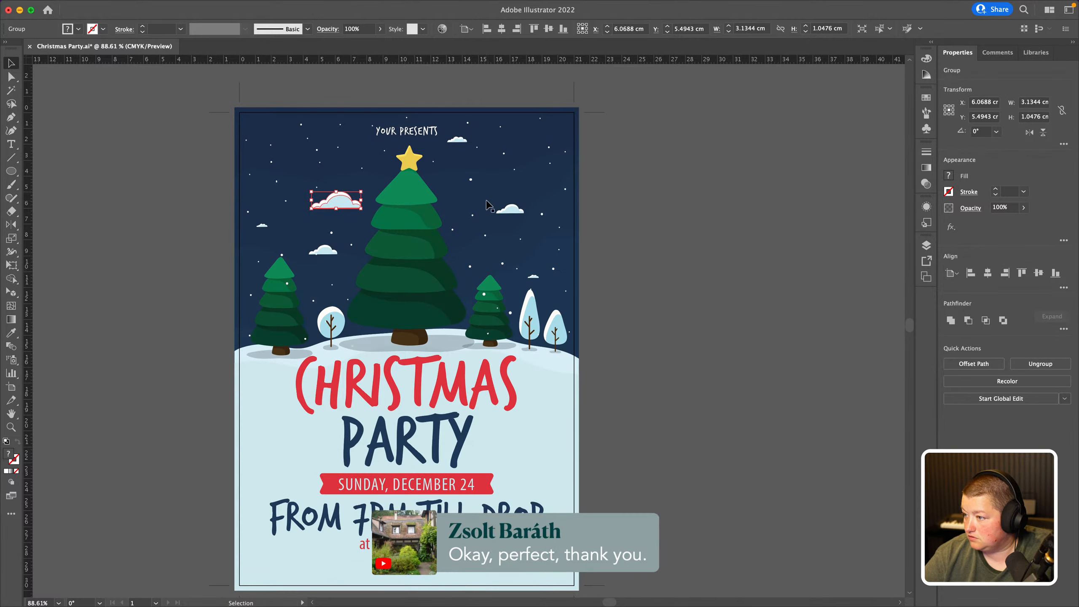
key(super+v)
key(super+c)
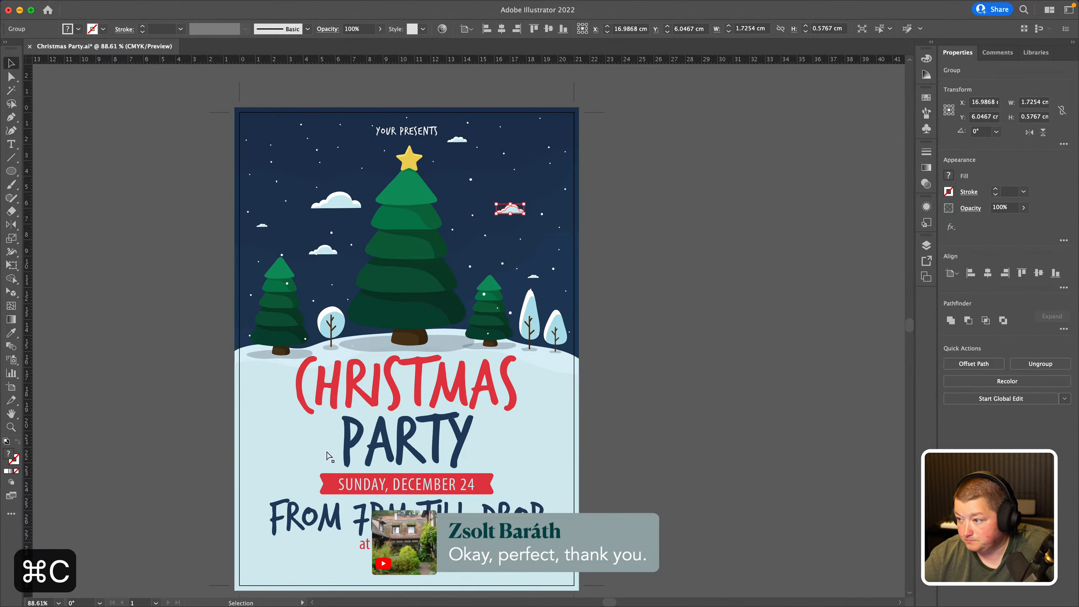
mouse_move(160, 586)
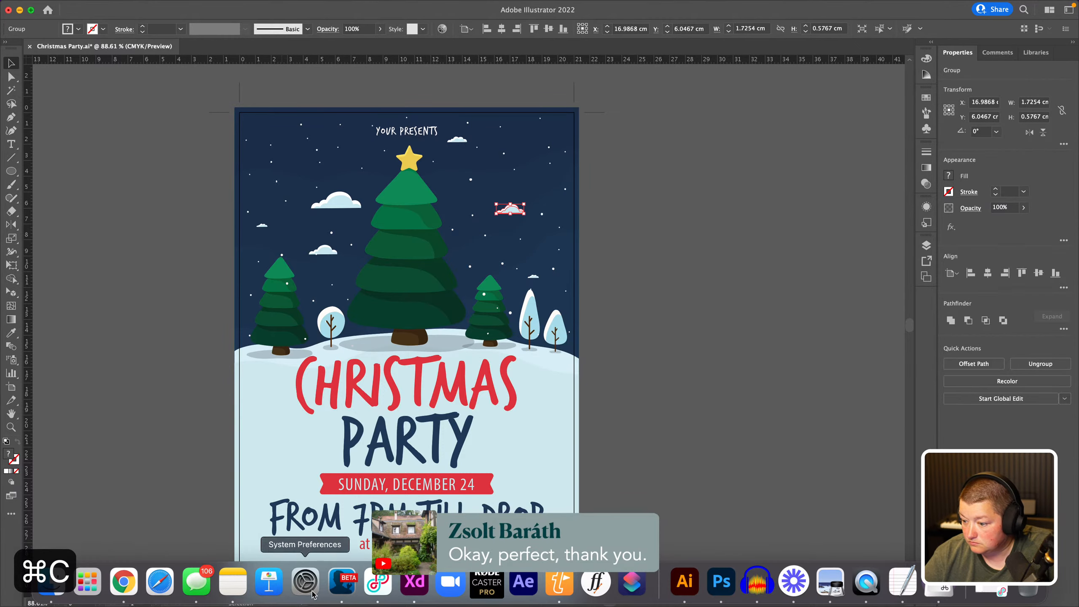
click(414, 584)
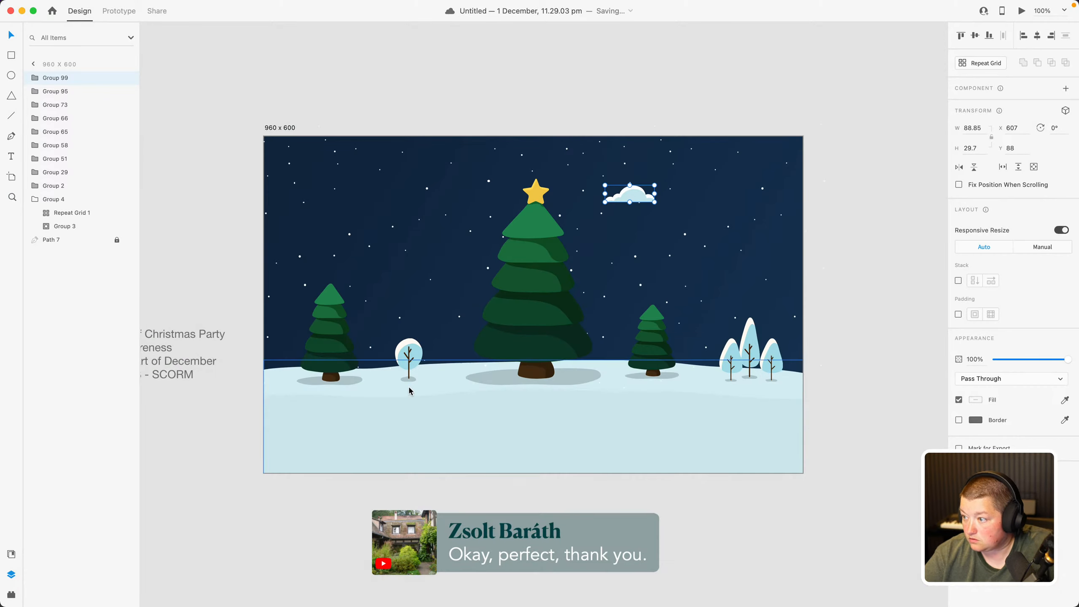
key(super+v)
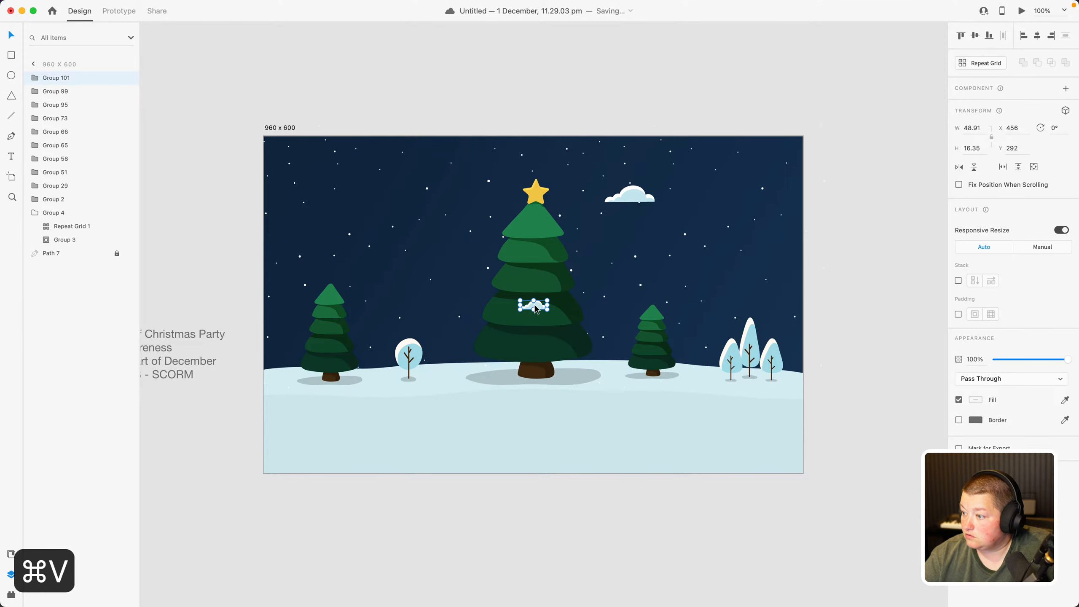
drag(531, 304, 410, 254)
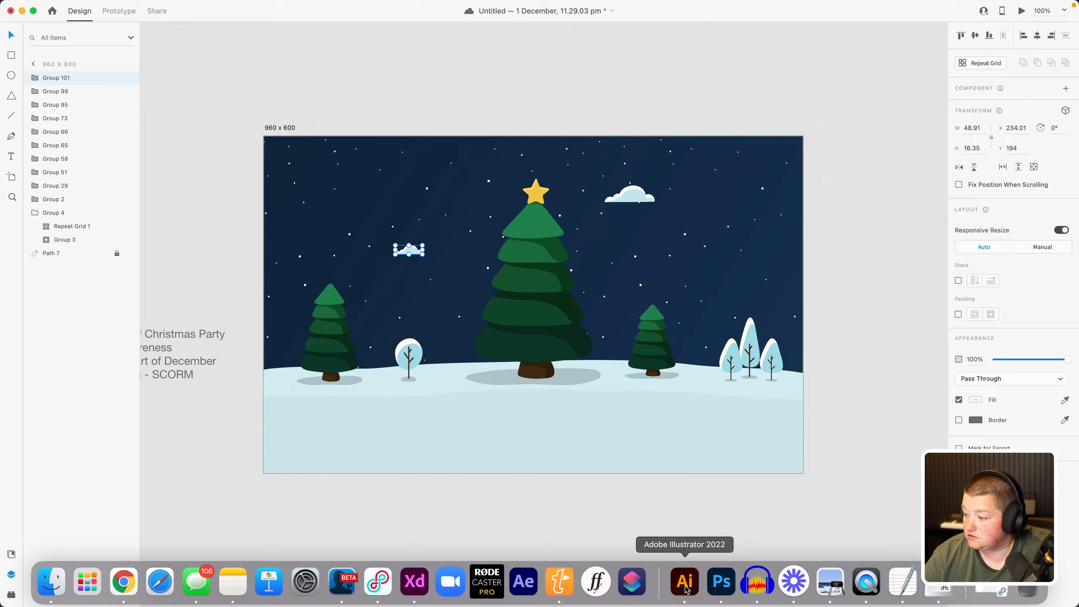
Copy the tiny cloud above the flyer's snowy trees from Illustrator into XD and place it at about X 775, Y 236
click(685, 582)
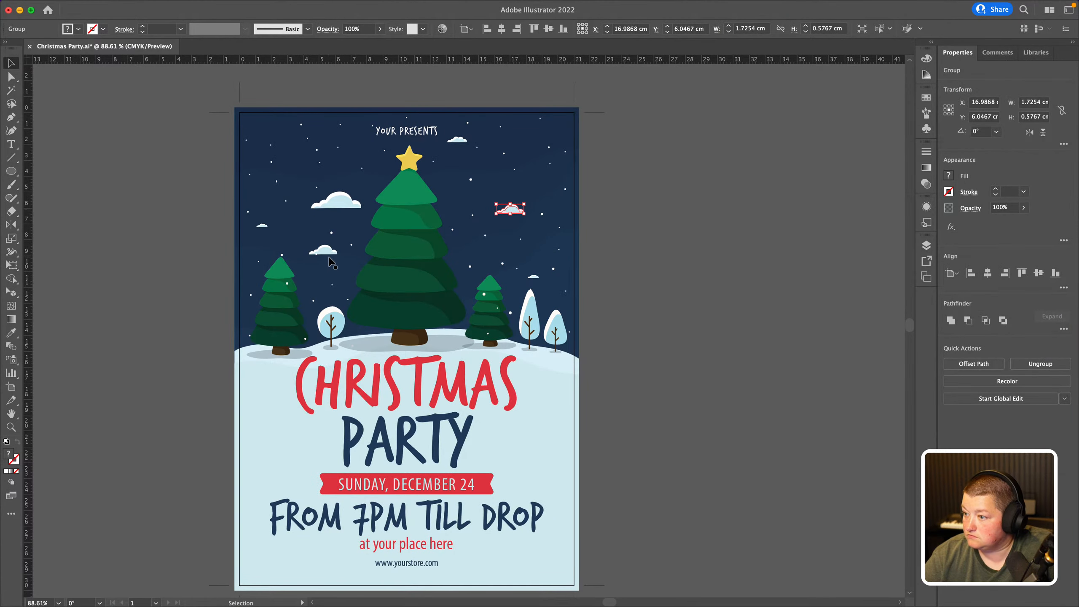
click(534, 274)
key(a)
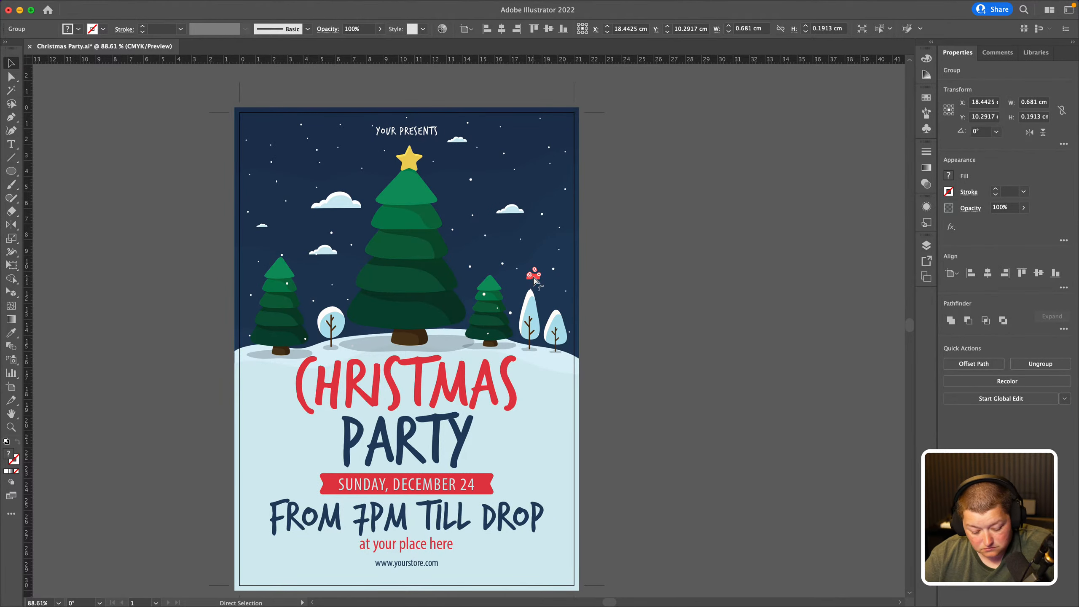
key(v)
key(super+c)
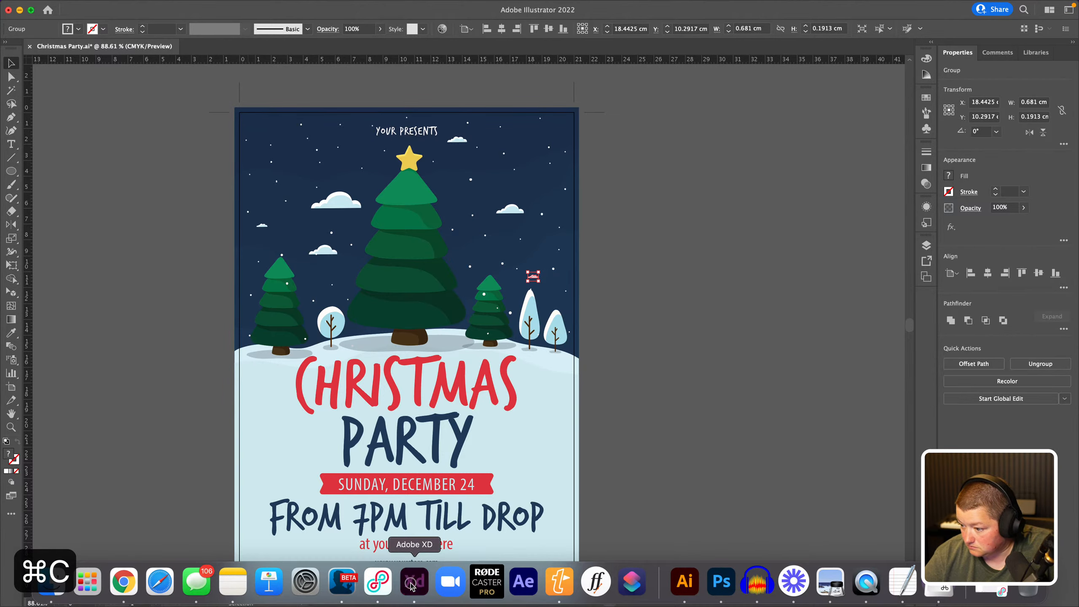
click(414, 584)
key(super+v)
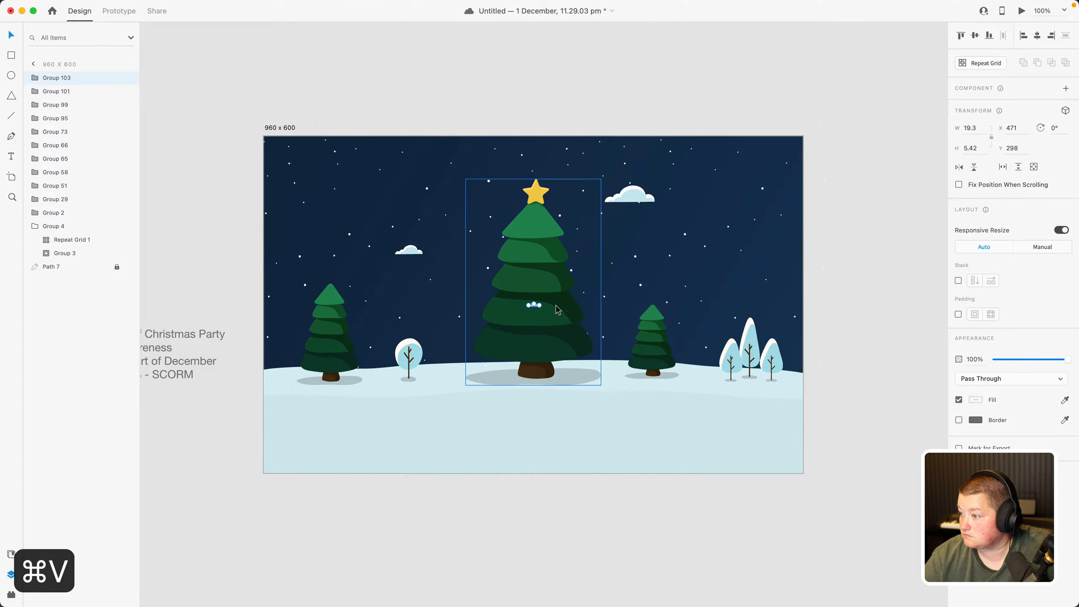
scroll(548, 309, up, 2)
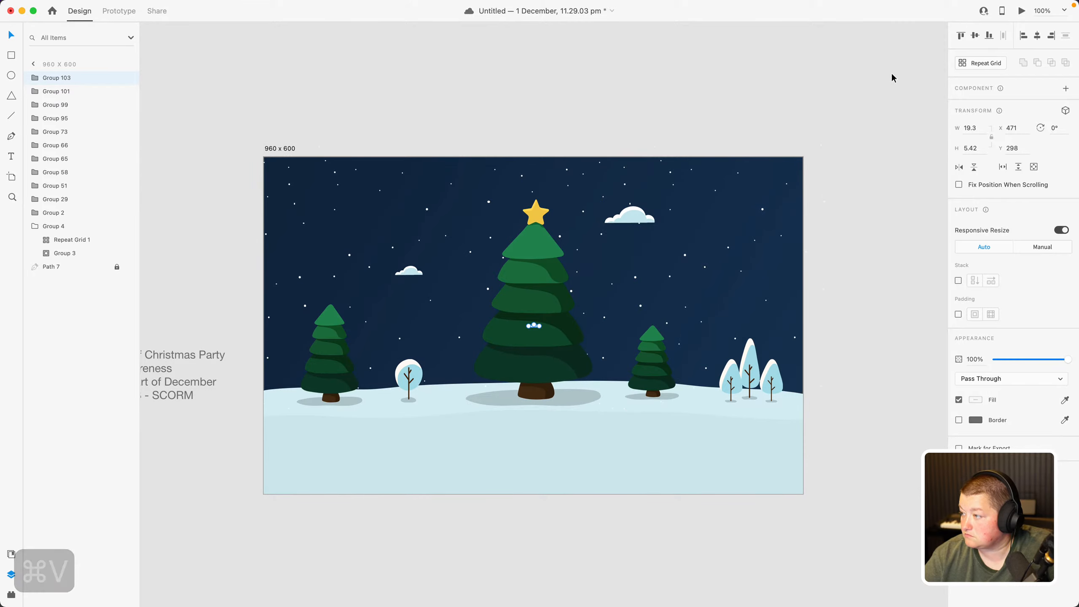
click(1065, 11)
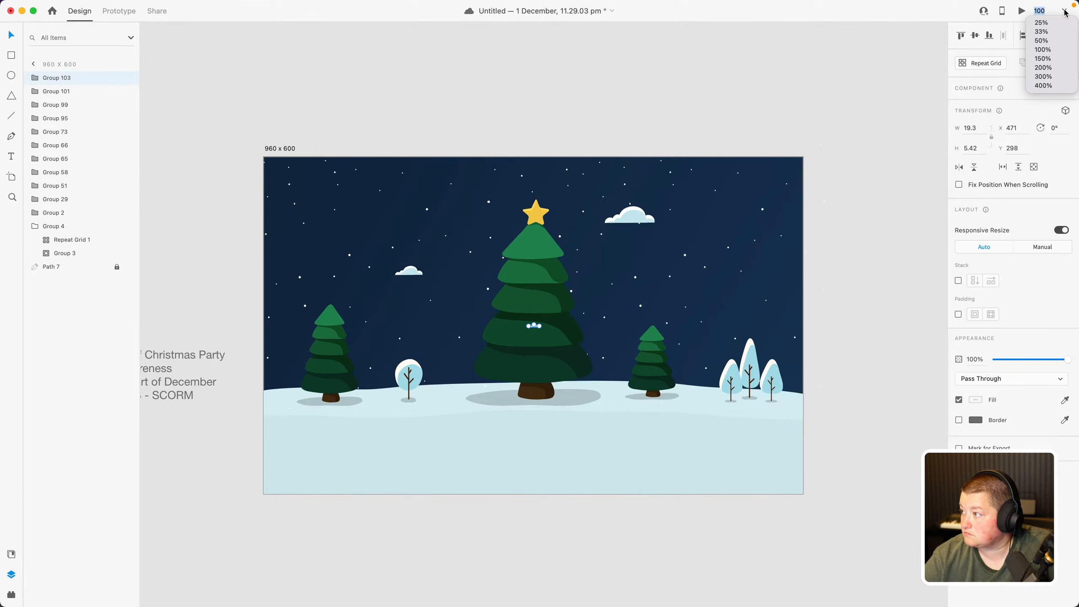
click(1042, 59)
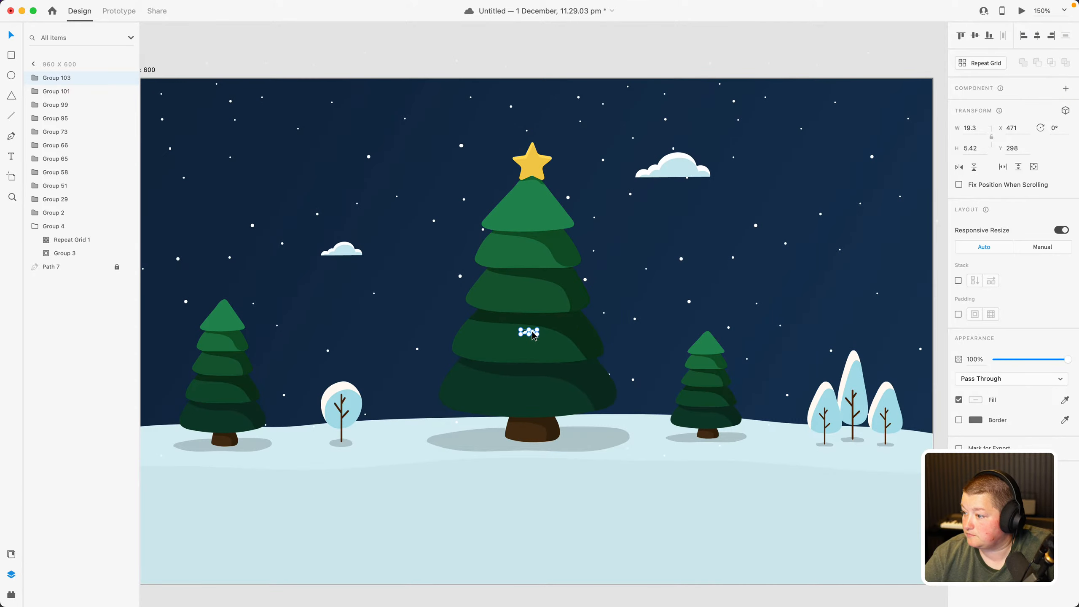
drag(532, 330, 786, 279)
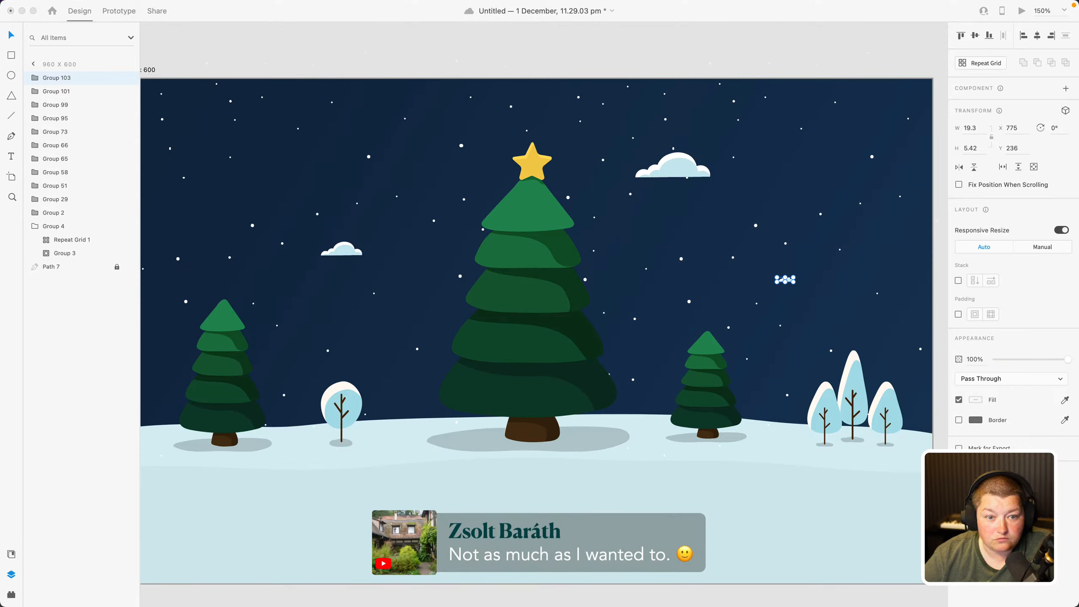
click(318, 46)
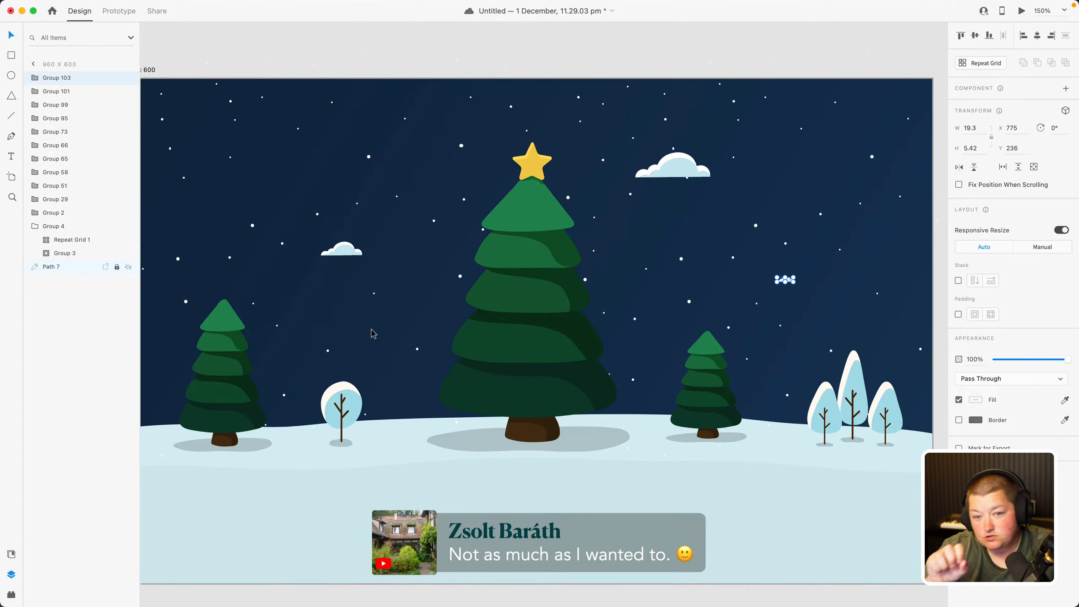
click(415, 59)
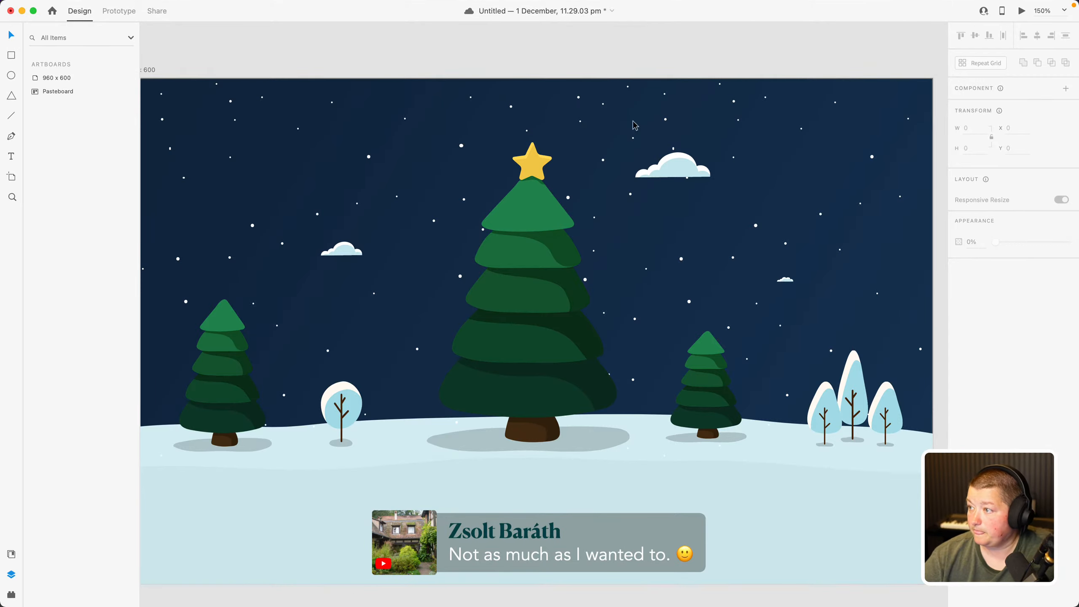
Copy the flyer's small cloud below the largest one from Illustrator into XD and place it at about X 135, Y 122
mouse_move(199, 591)
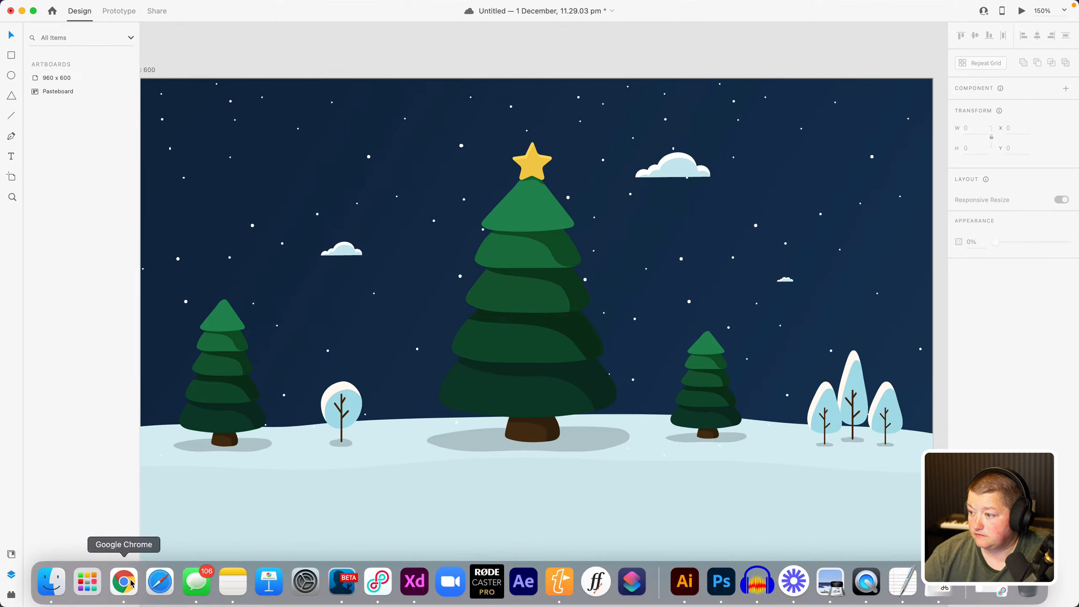
click(684, 581)
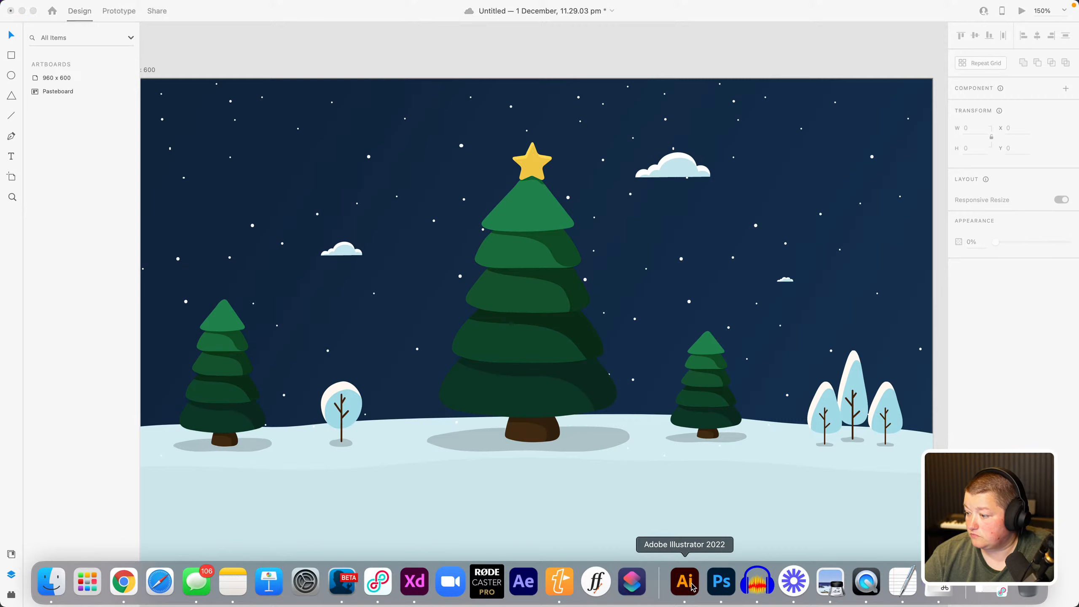
click(327, 250)
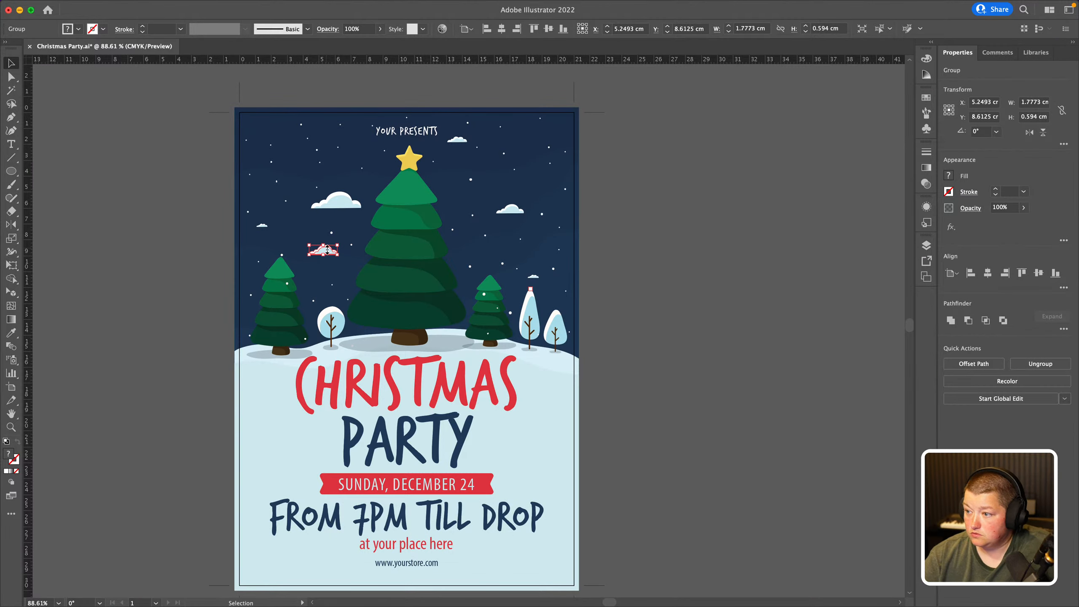
key(super+c)
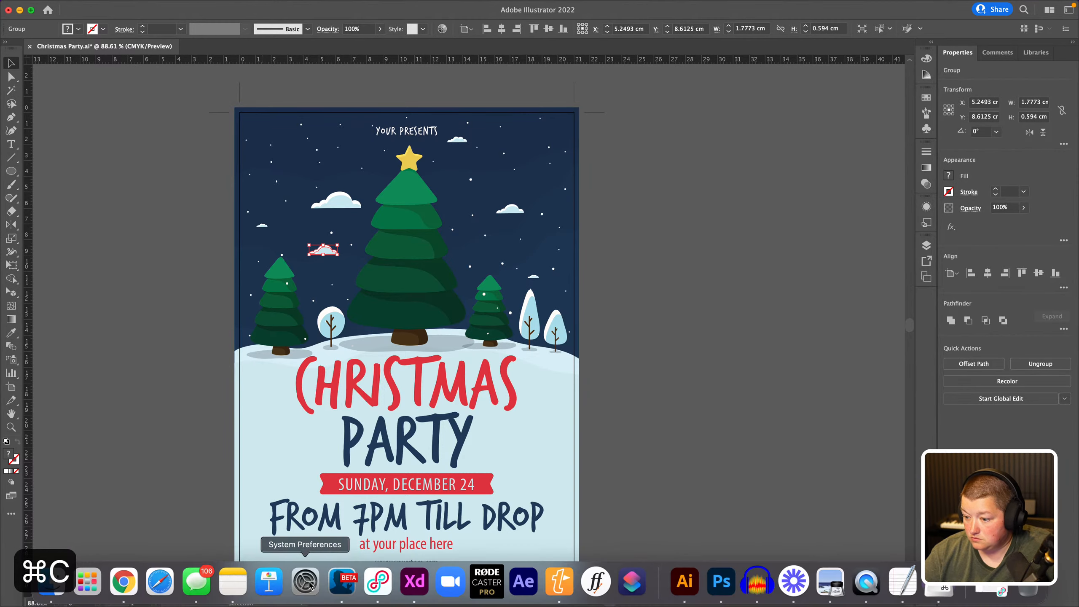
click(414, 583)
key(super+v)
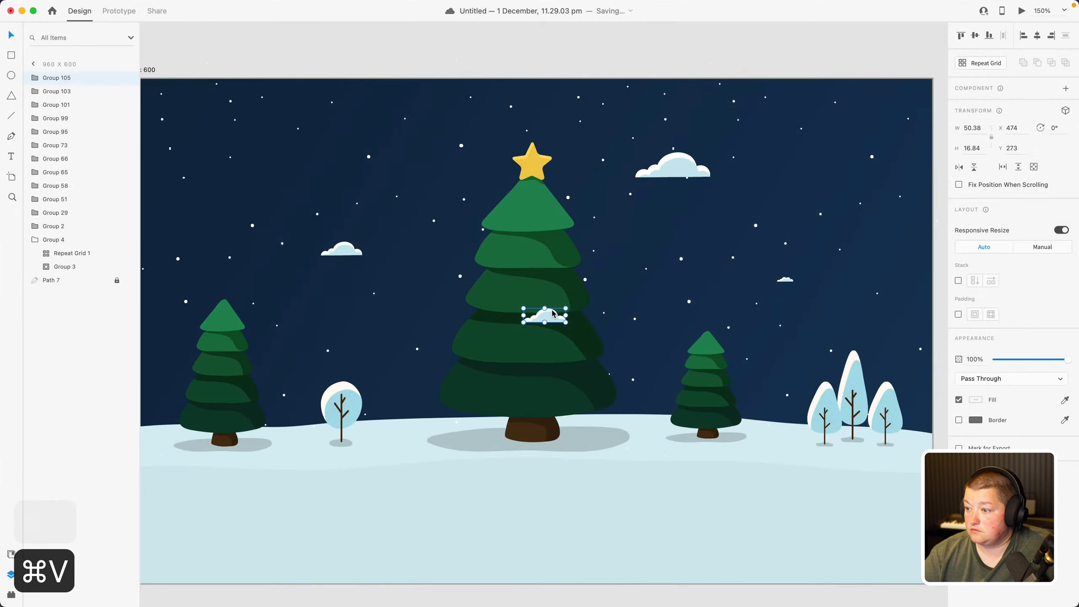
drag(552, 313, 268, 195)
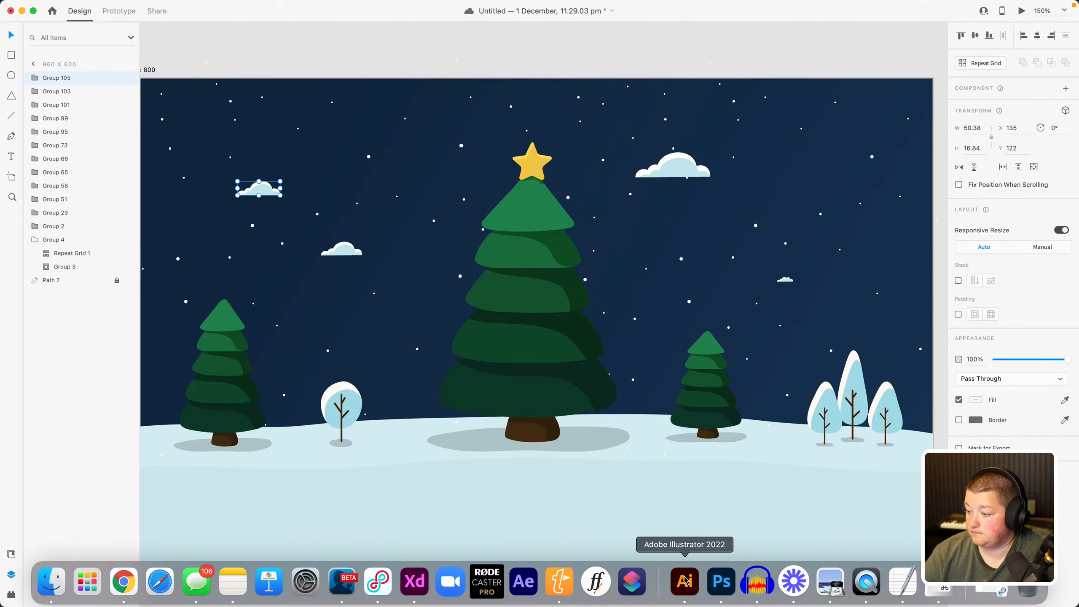
Bring a second copy of Illustrator's largest cloud into XD at about X 296, Y 61, and shift the leftmost small cloud to about X 80, Y 138
click(685, 580)
click(334, 201)
key(a)
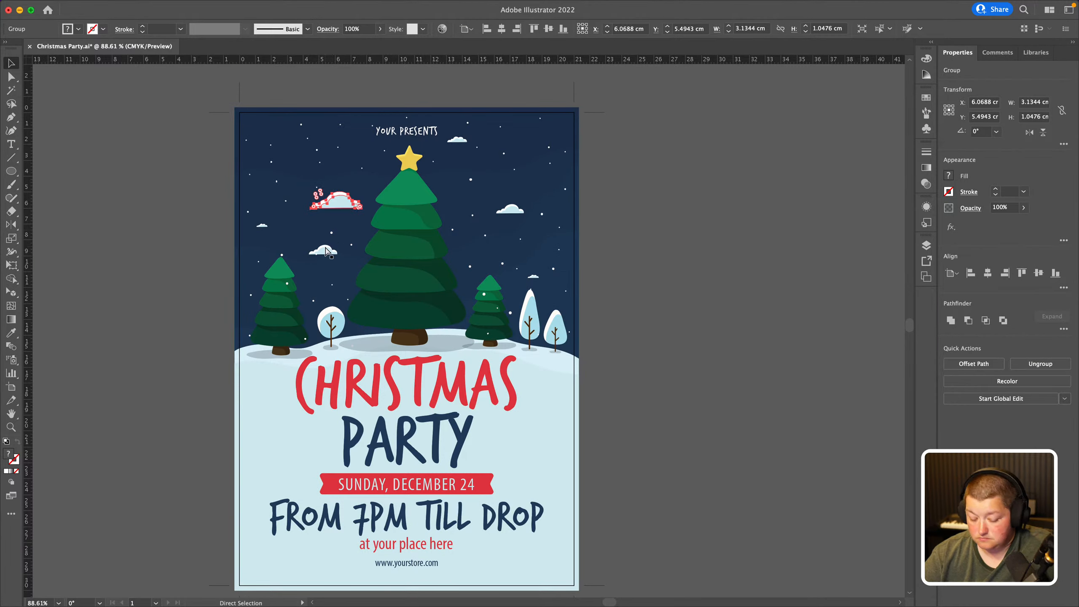
key(super+c)
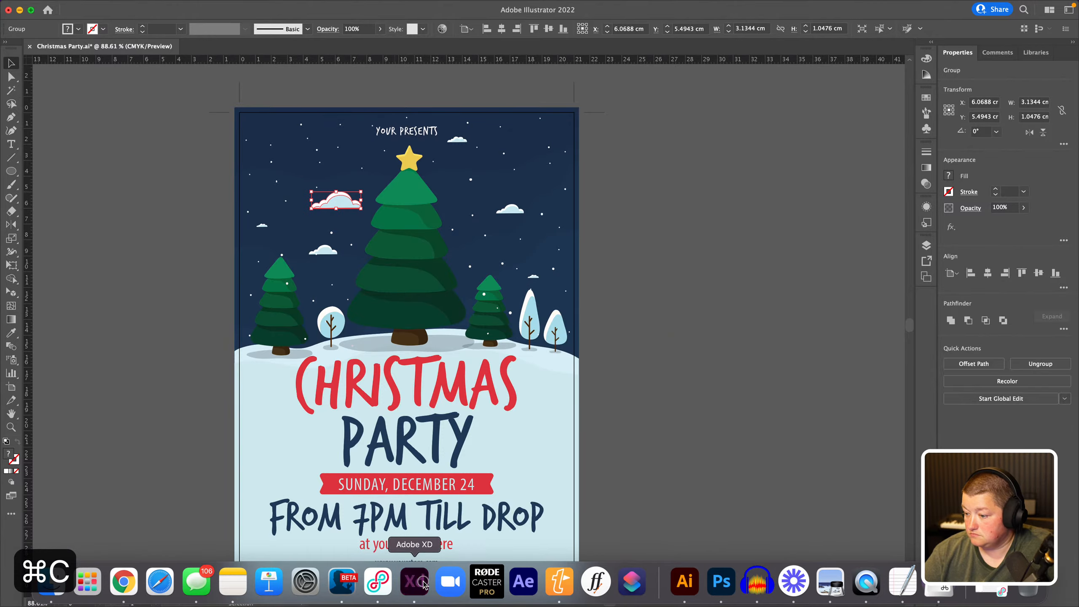
click(417, 581)
key(super+v)
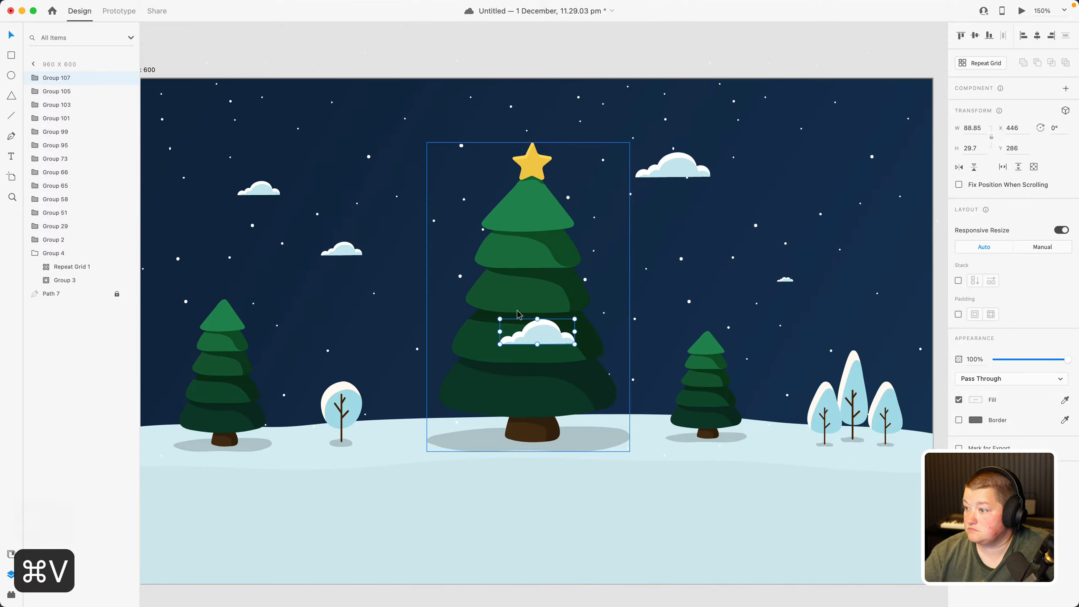
drag(541, 332, 413, 142)
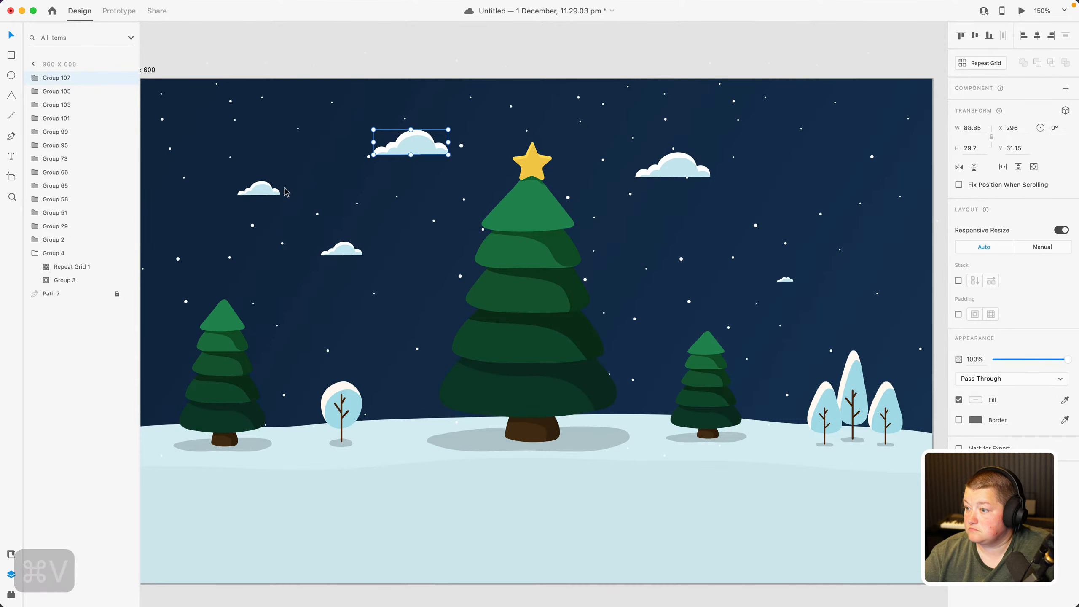
drag(257, 192, 212, 206)
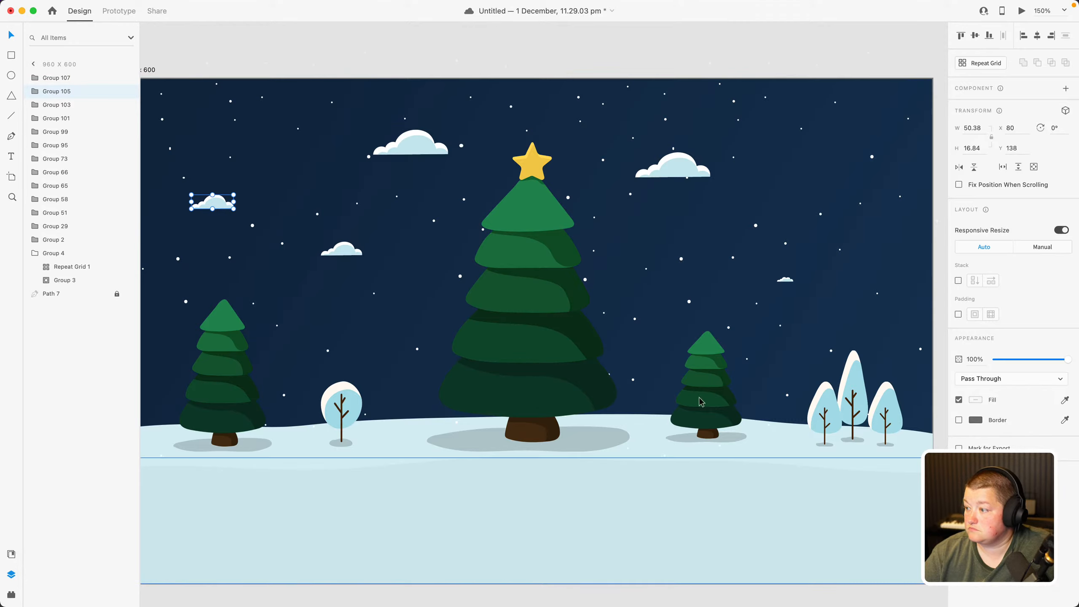
click(773, 69)
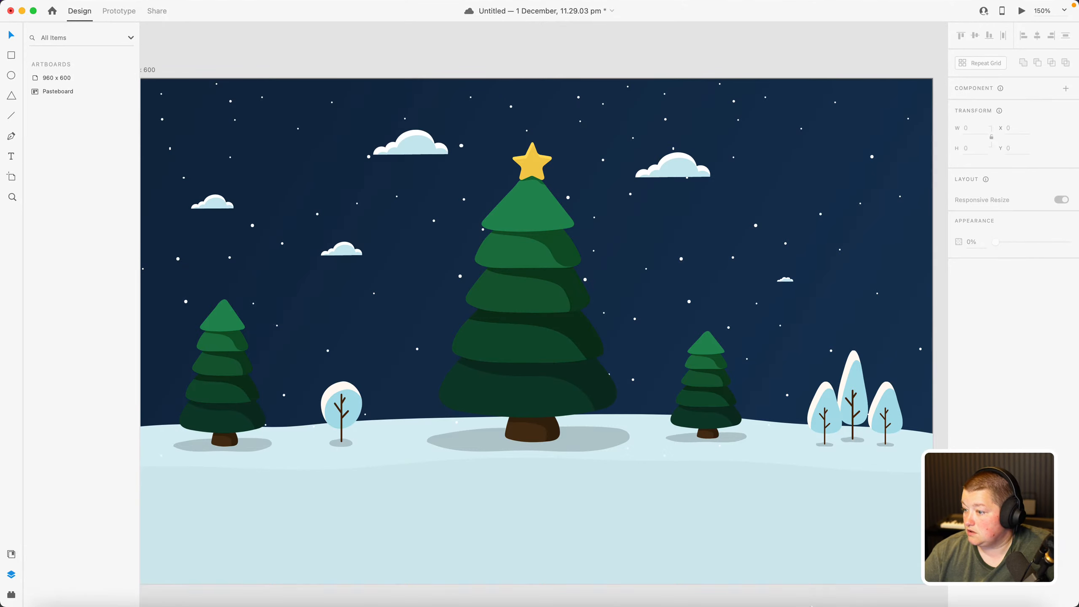
Switch to Illustrator and copy the hex fill colour of the flyer's red CHRISTMAS heading
mouse_move(806, 596)
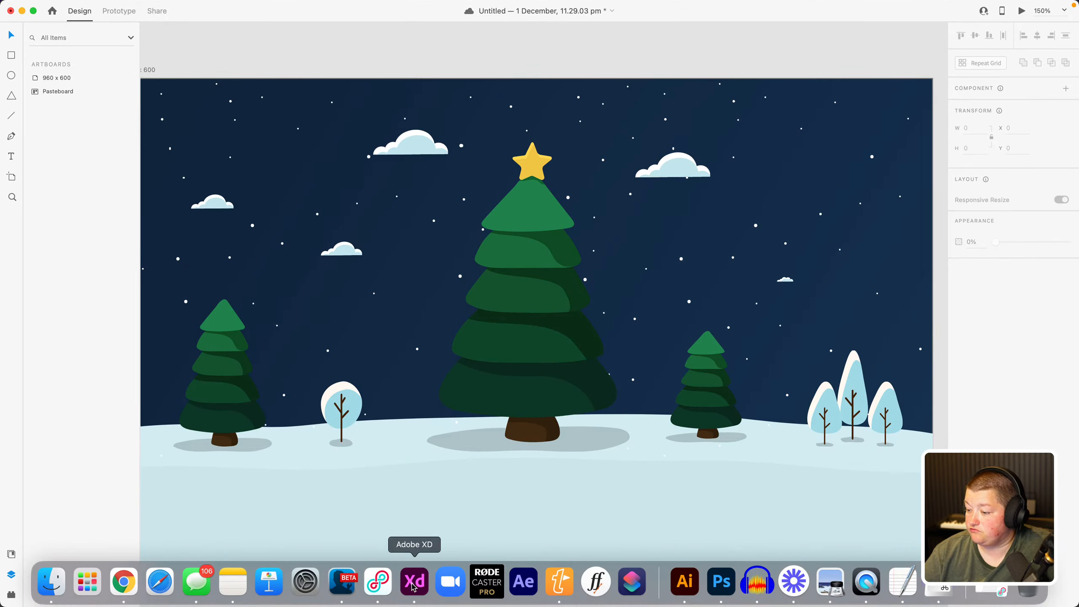
click(685, 581)
click(446, 386)
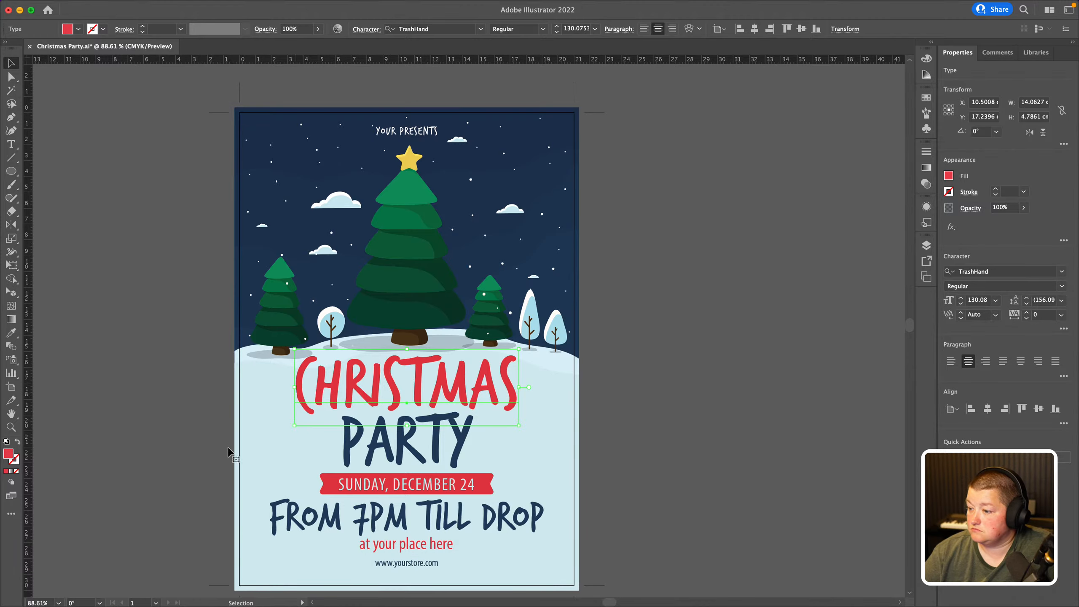
double_click(8, 454)
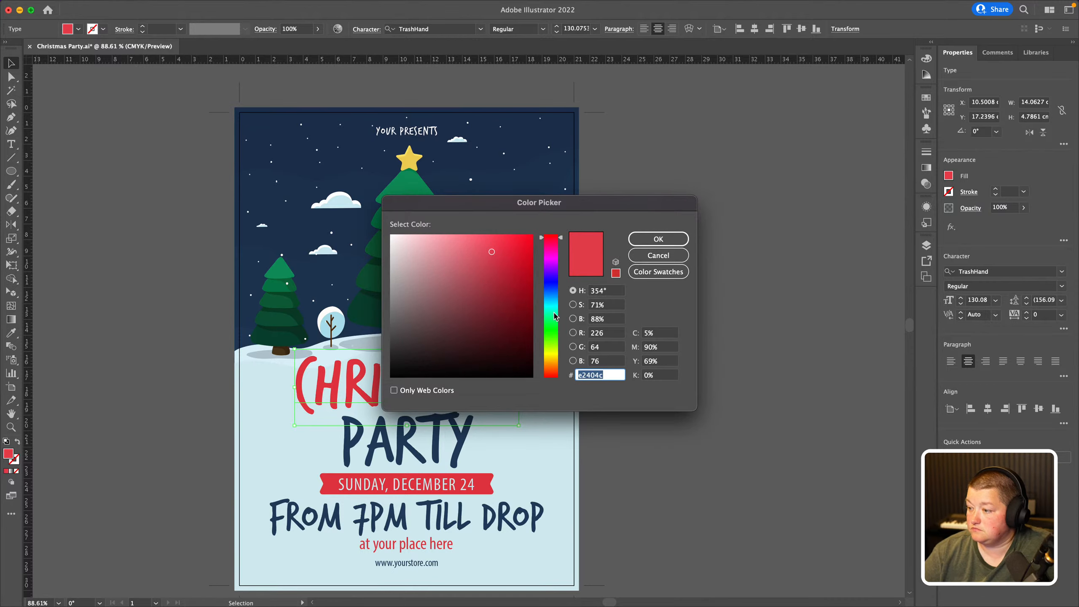
key(super+c)
click(658, 239)
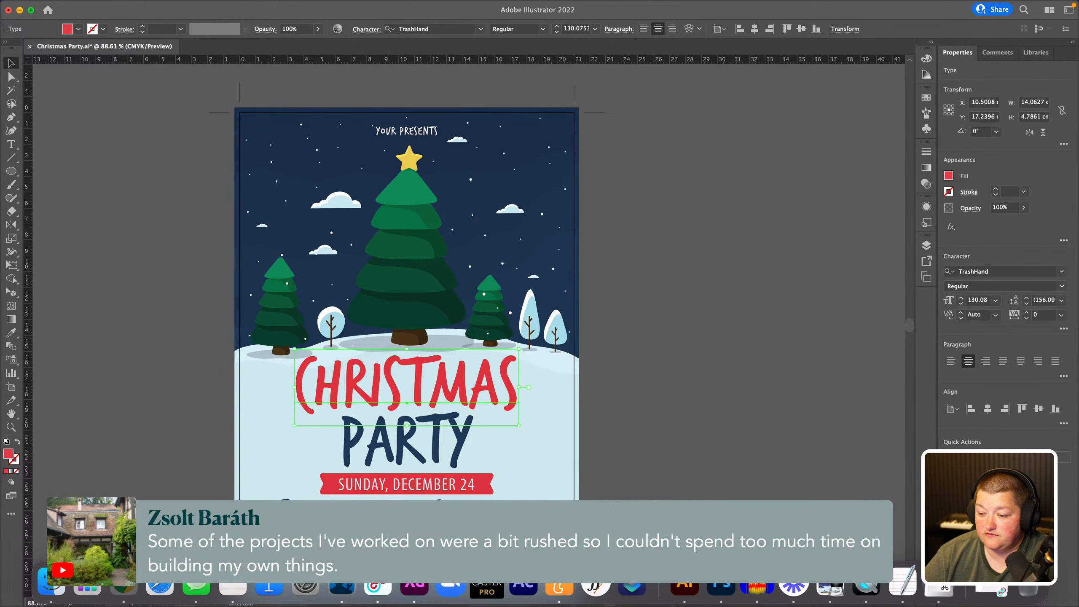
Switch back to Adobe XD and show the document assets
click(121, 589)
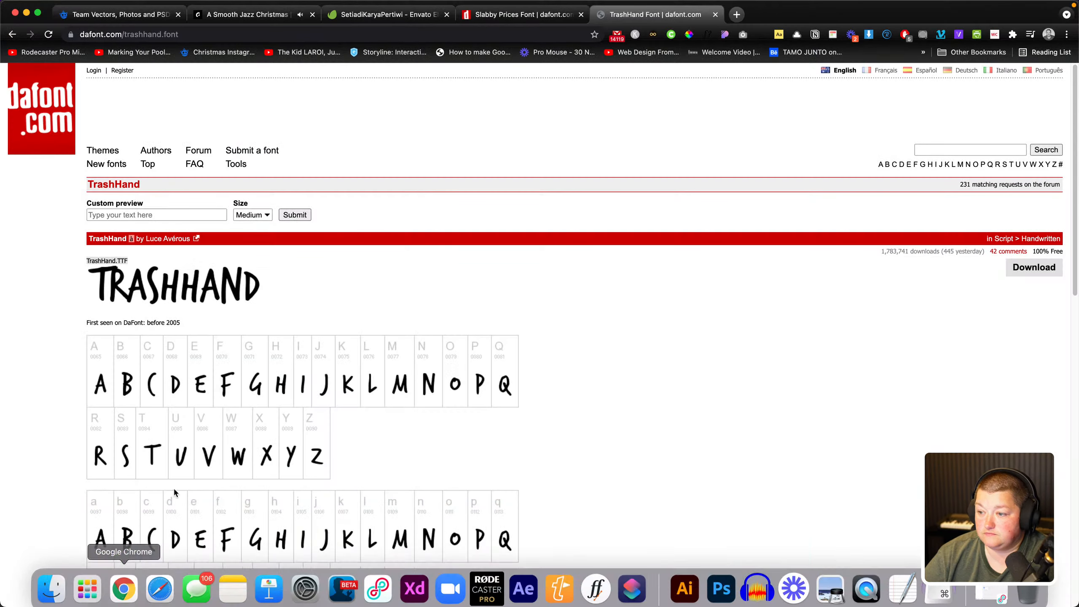
click(414, 584)
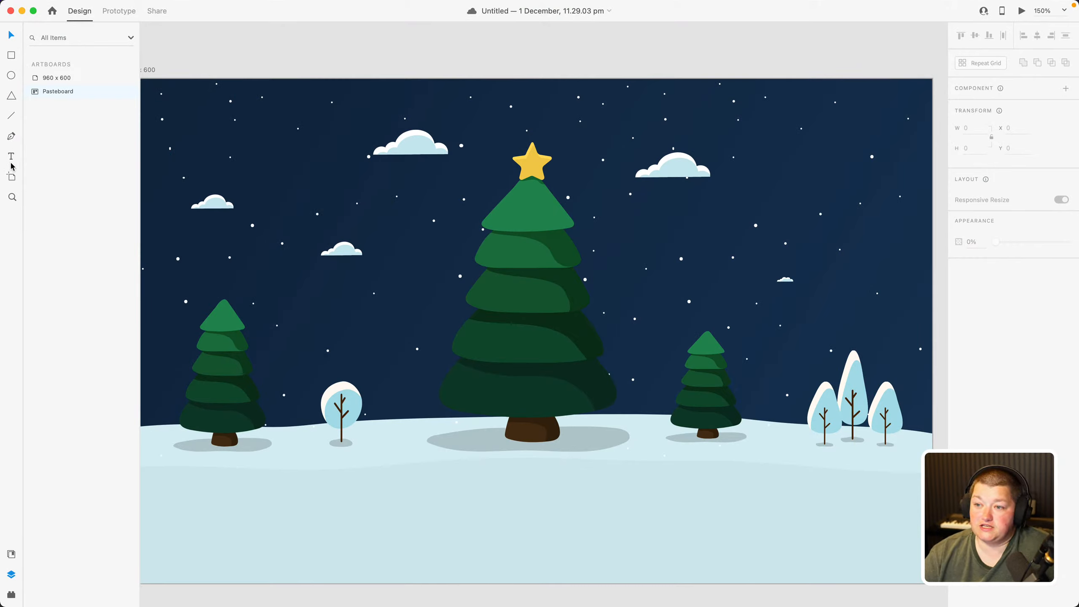
click(13, 555)
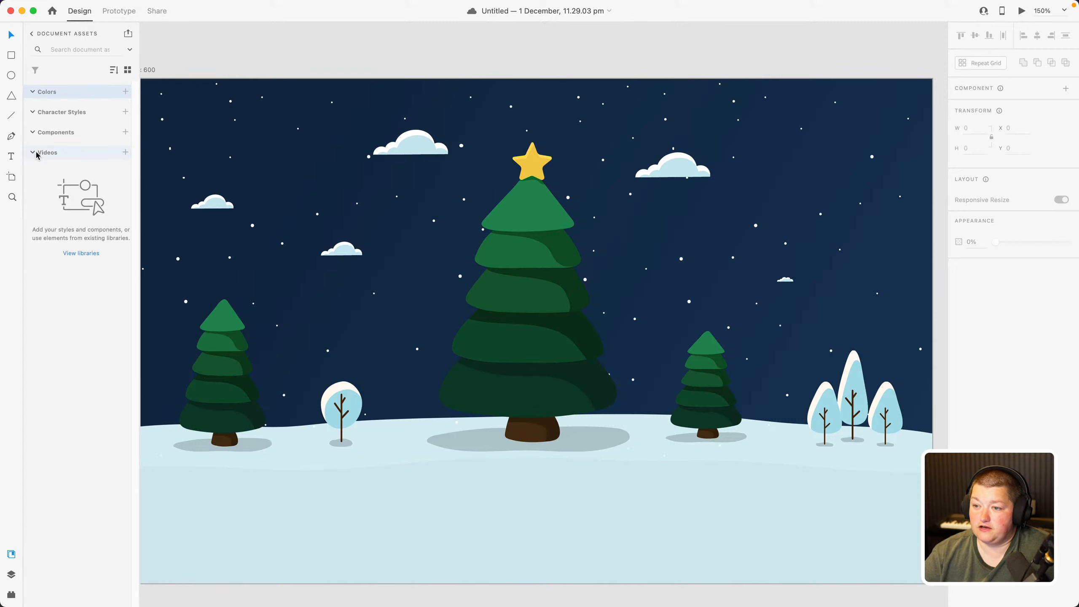
Add the text TEST in the TrashHand font on the snow below the trees, at about X 291, Y 500
click(12, 157)
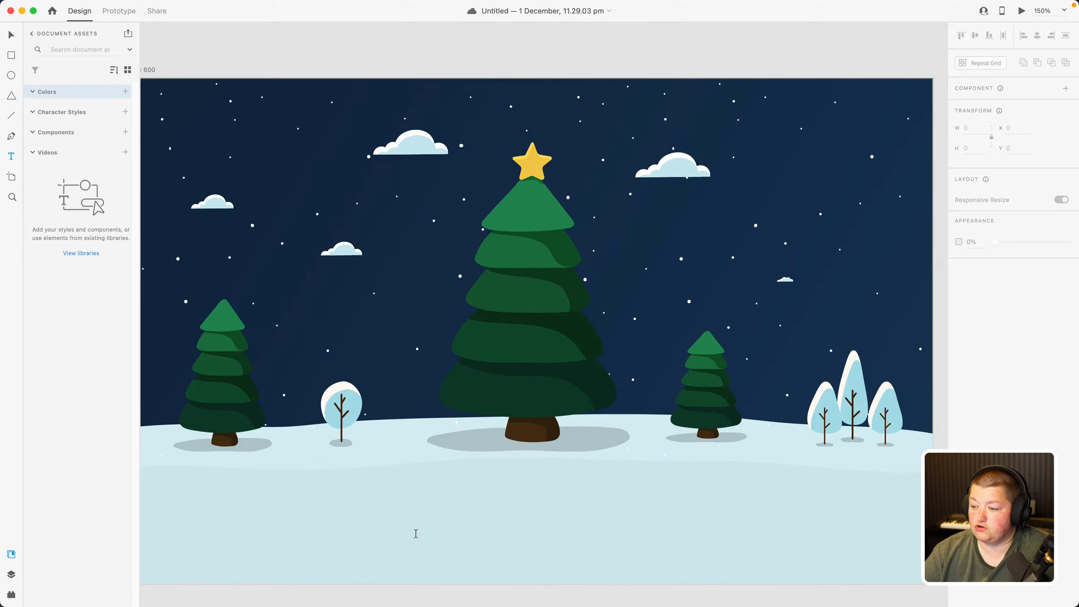
click(369, 507)
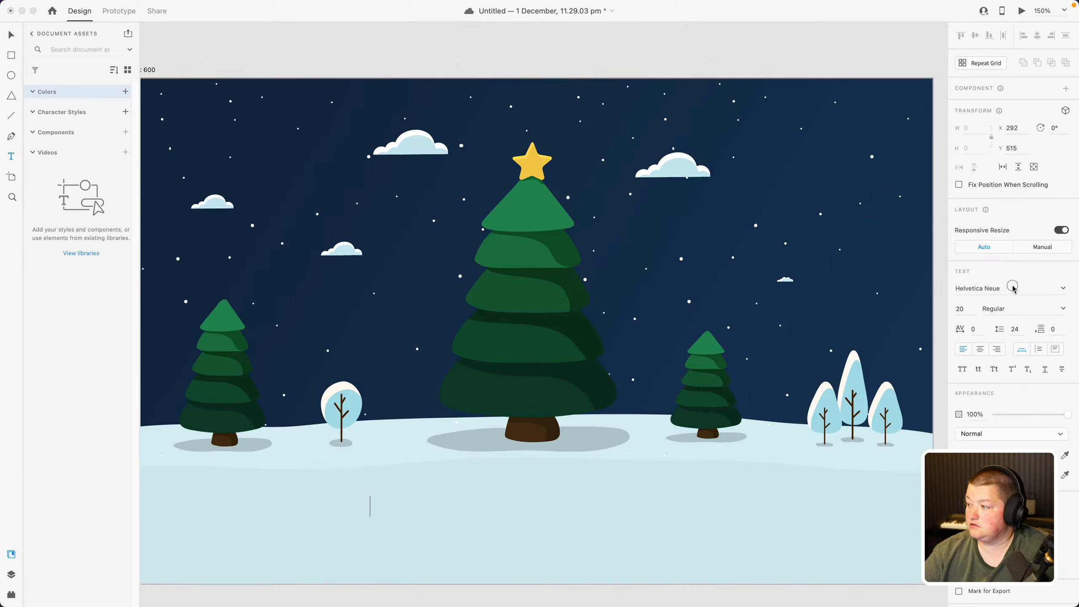
click(1008, 285)
text(Tras)
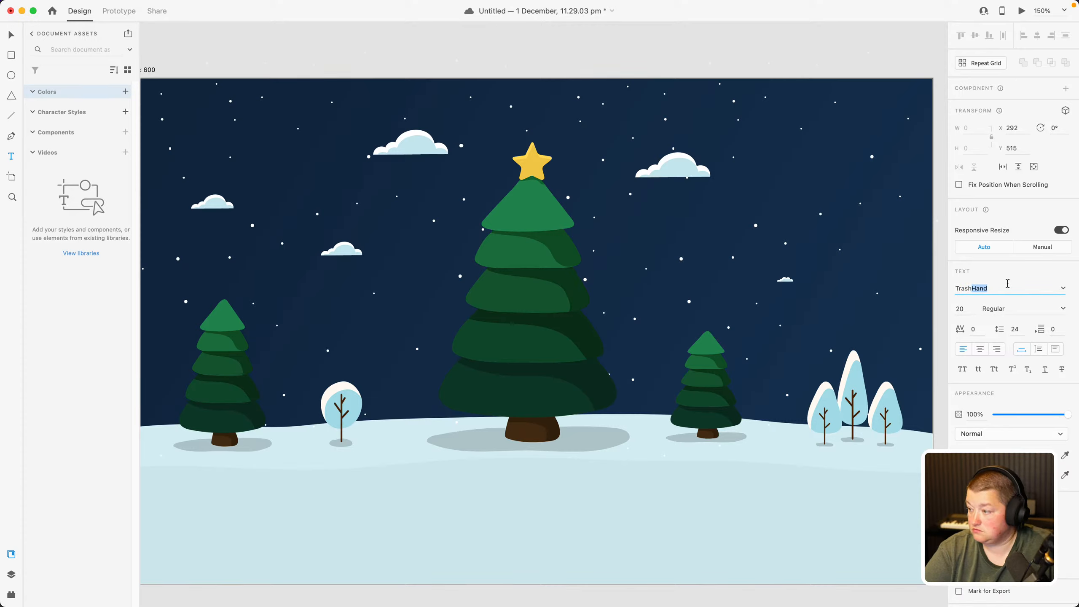
text(h)
key(Return)
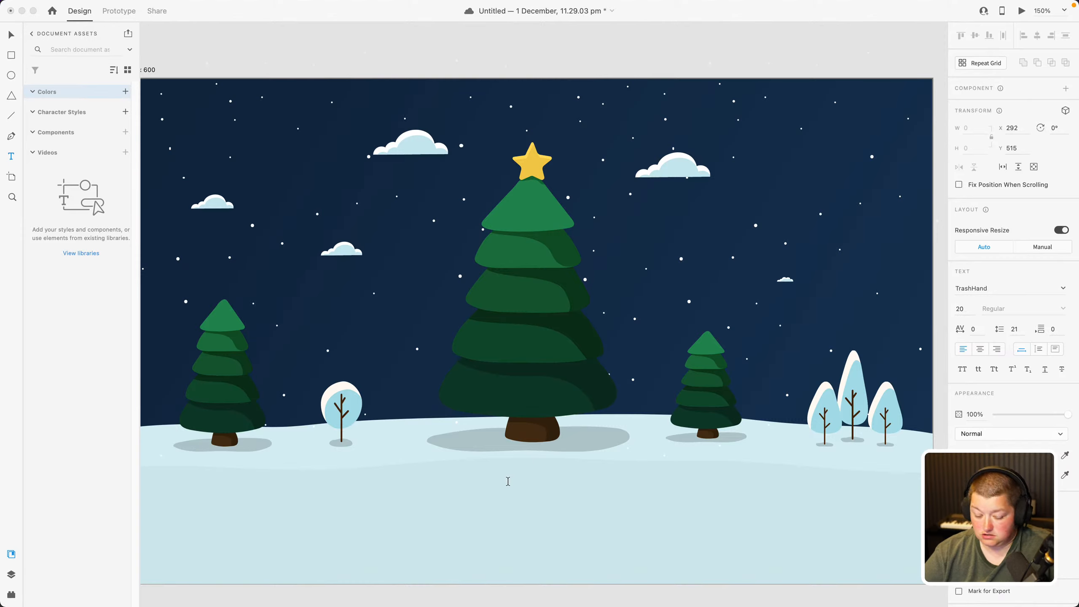
text(EST)
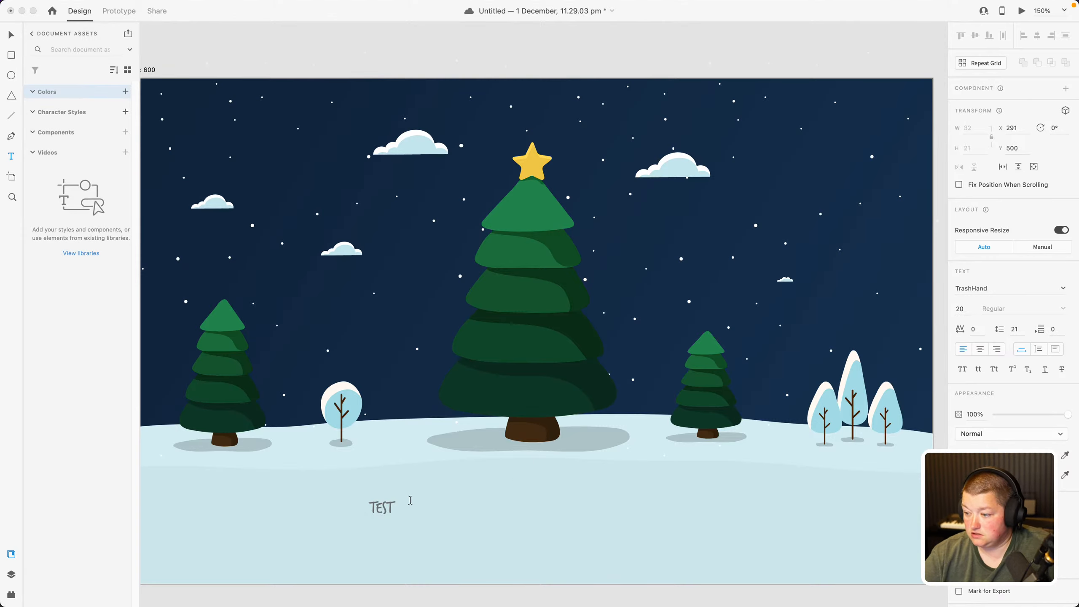
Fill the TEST text with the copied red #E2404C and add that colour to the document assets
double_click(388, 510)
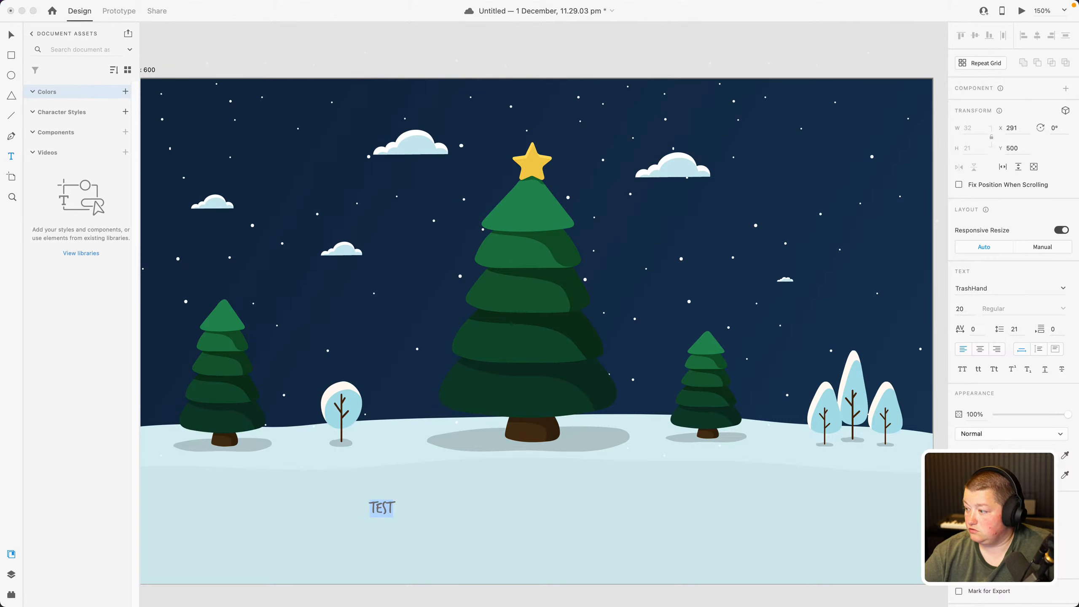
click(974, 455)
key(cmd+v)
key(Return)
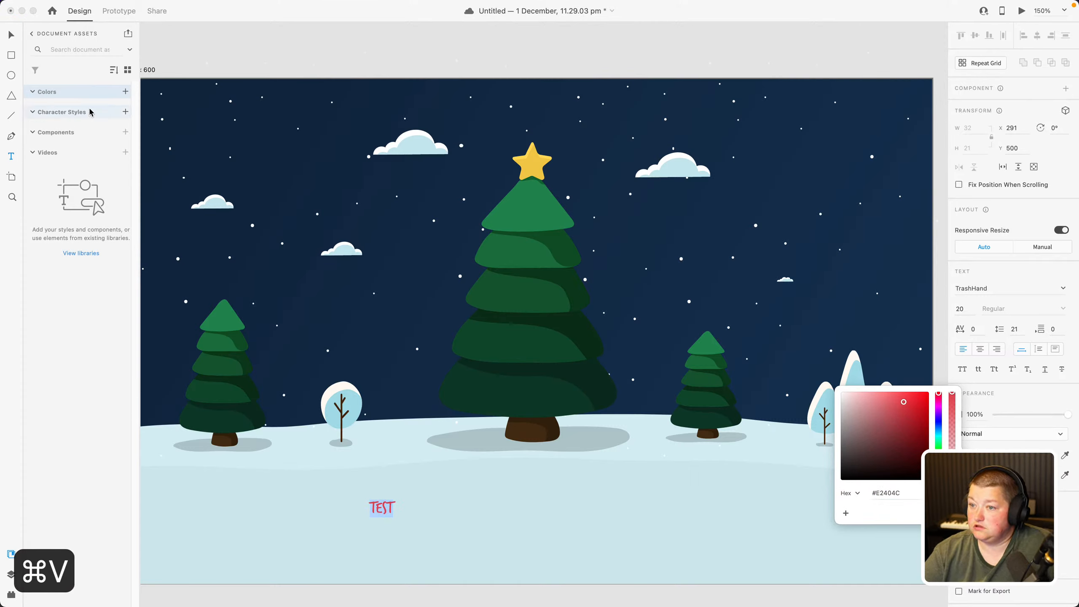
click(126, 92)
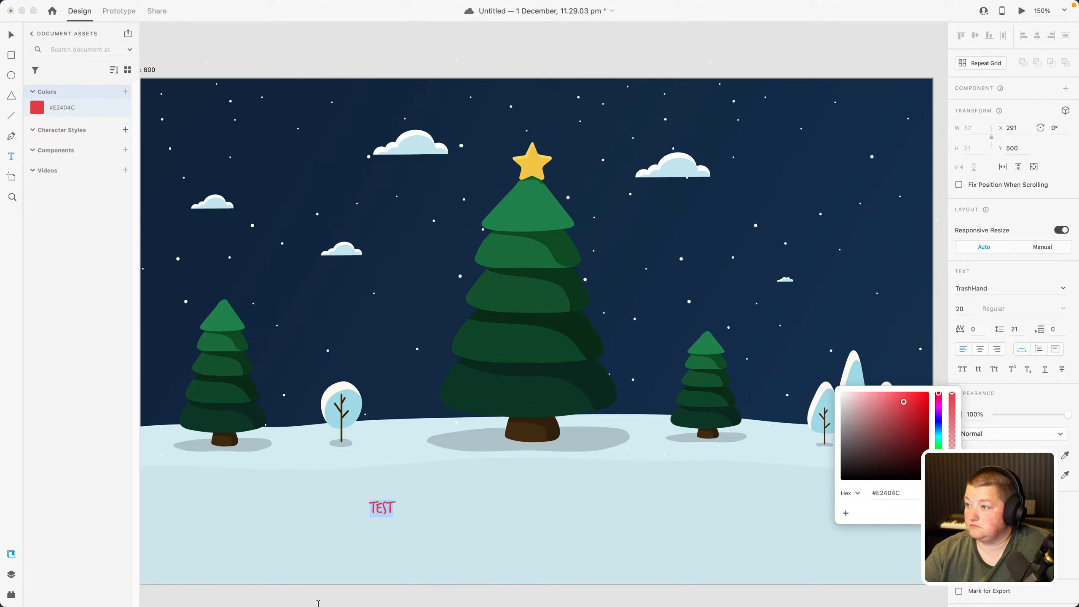
Check the font size of the flyer's CHRISTMAS heading in Illustrator and return to Adobe XD
mouse_move(272, 593)
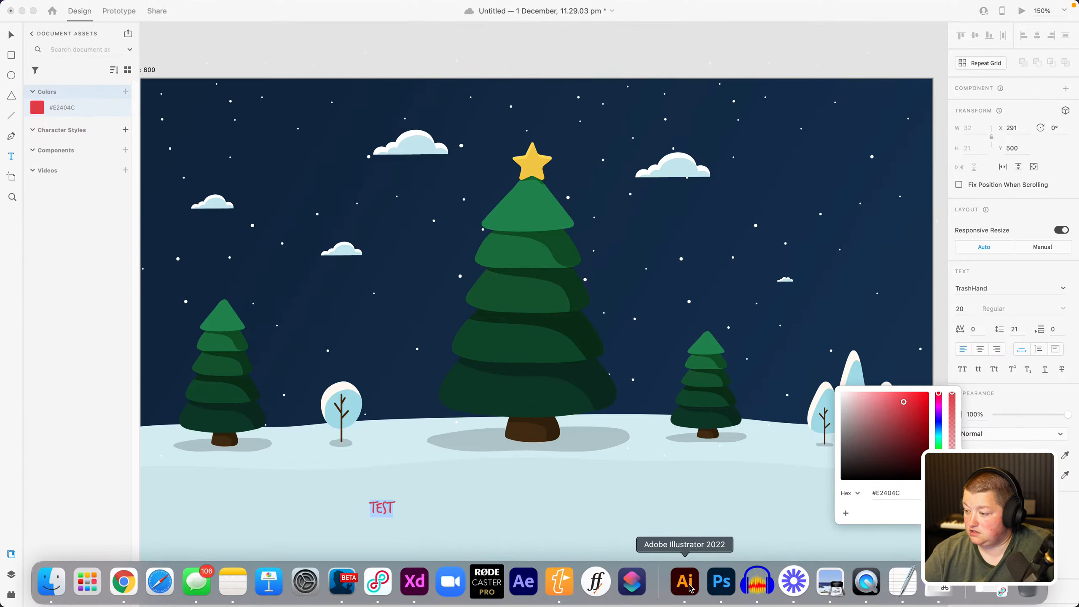
click(689, 589)
double_click(444, 393)
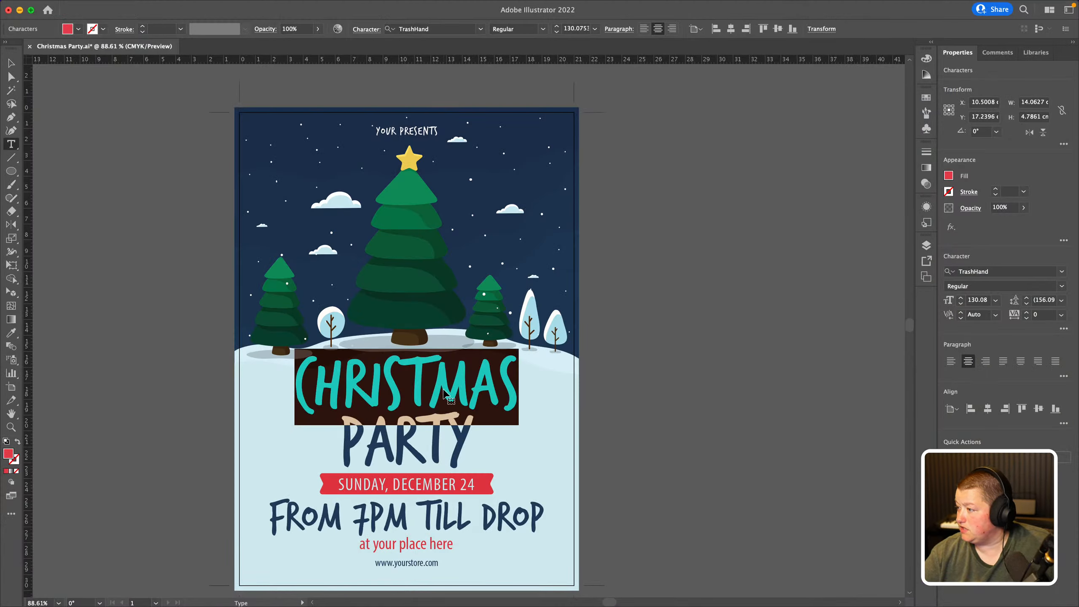
click(123, 595)
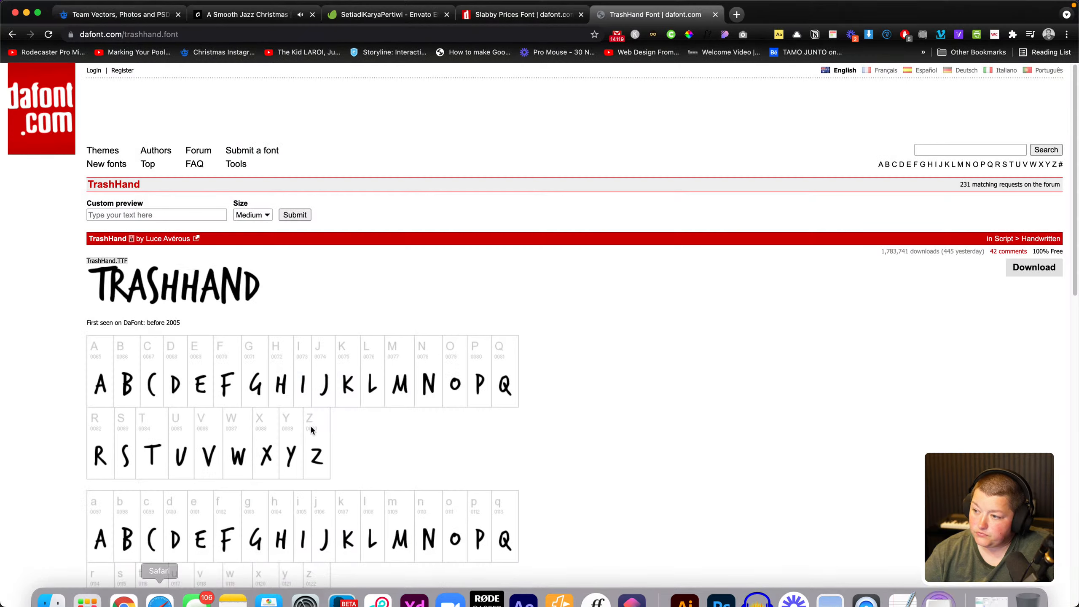
click(415, 589)
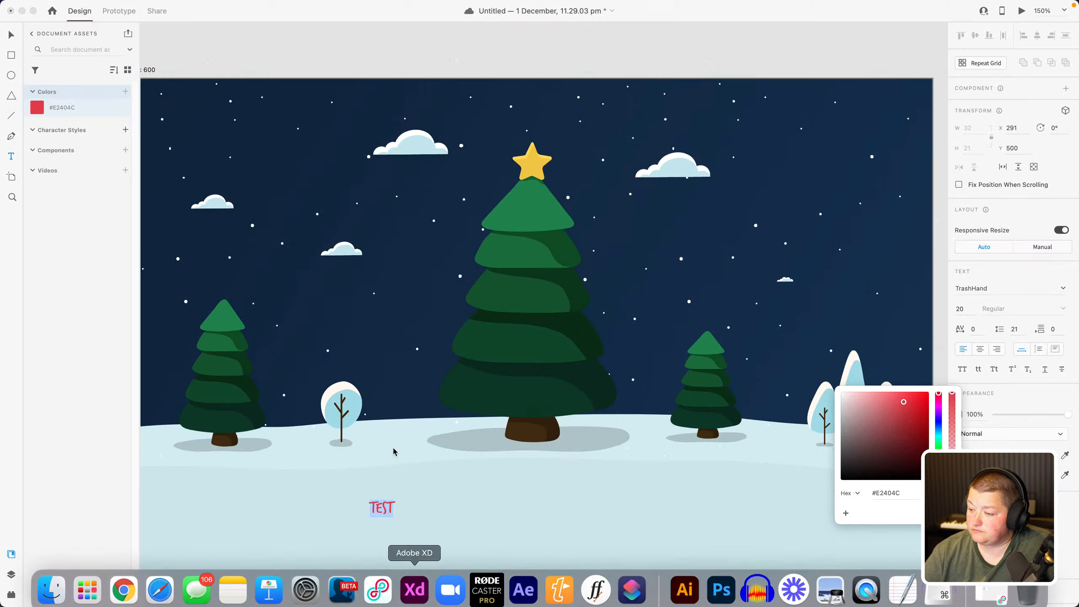
Set the TEST text's font size to 130, and scale it down to about 57
click(966, 308)
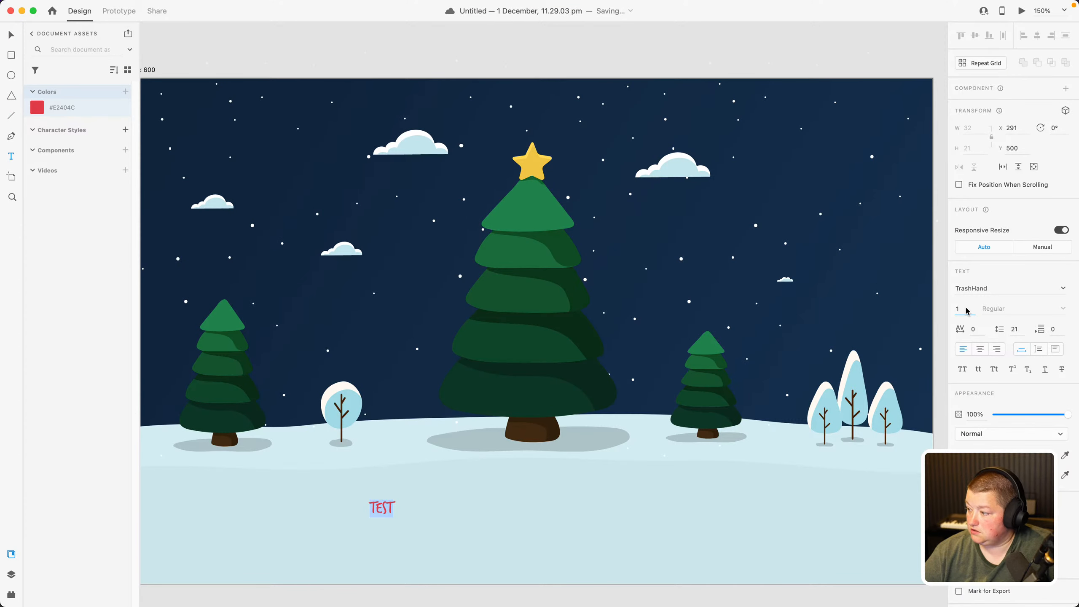
text(130)
key(Return)
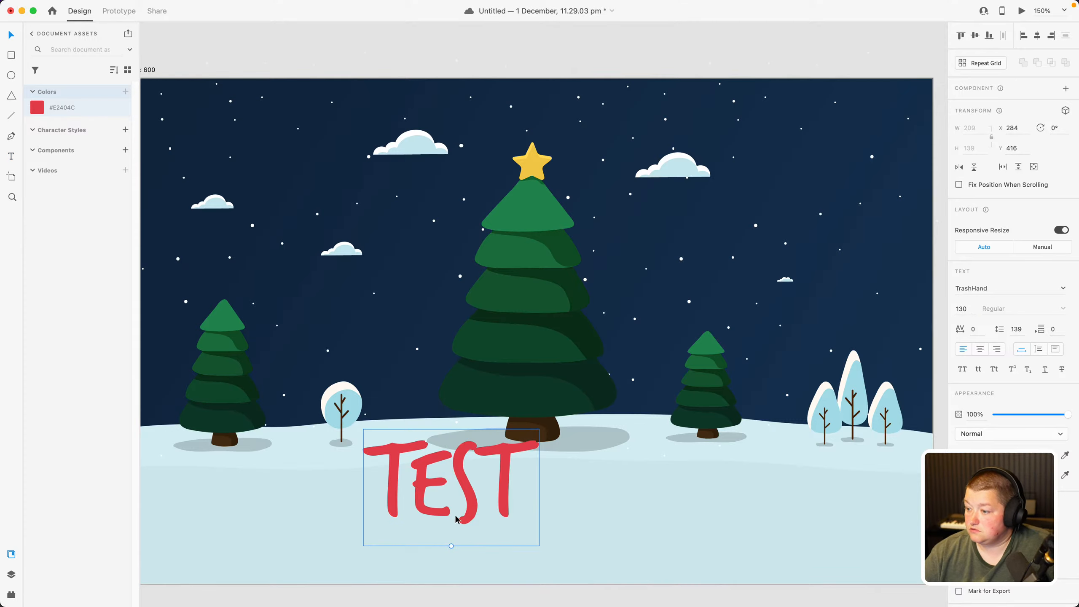
drag(450, 548, 451, 480)
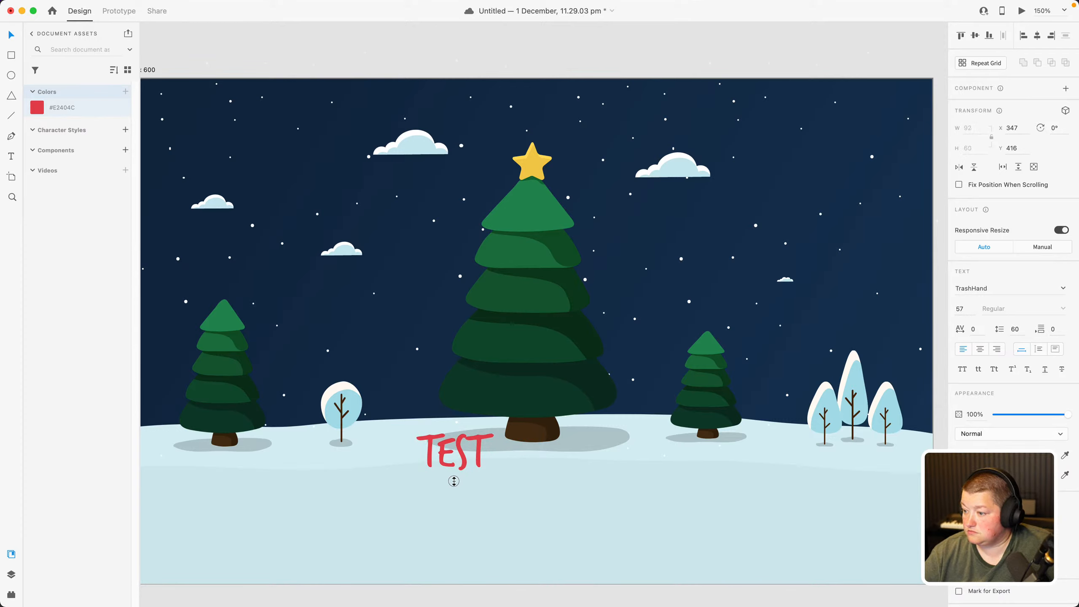
Replace the word TEST with the heading STAFF PARTY ETIQUETTE
double_click(447, 456)
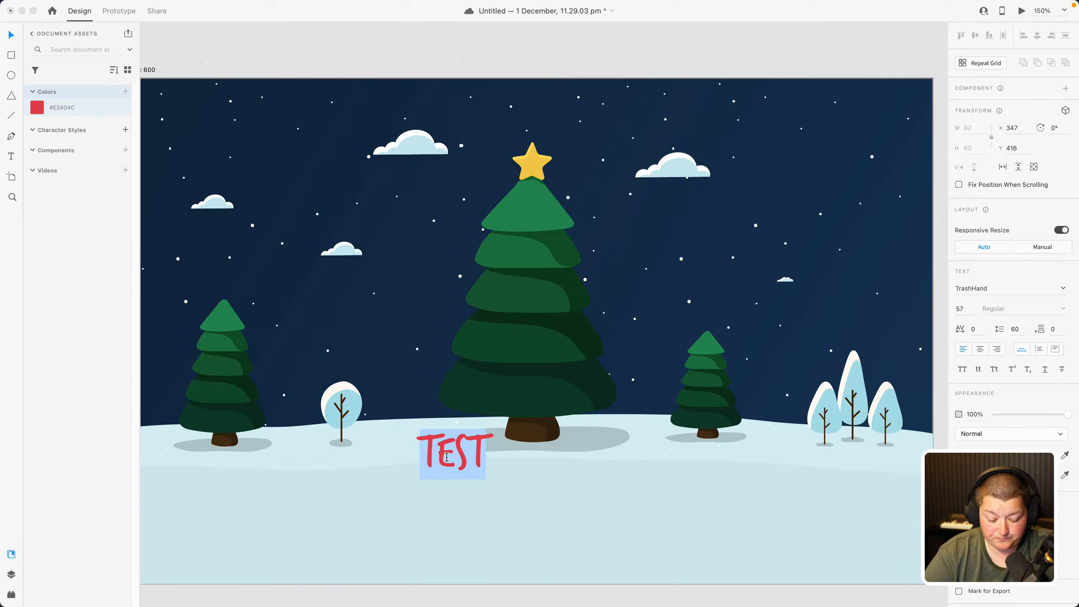
text(STAFF)
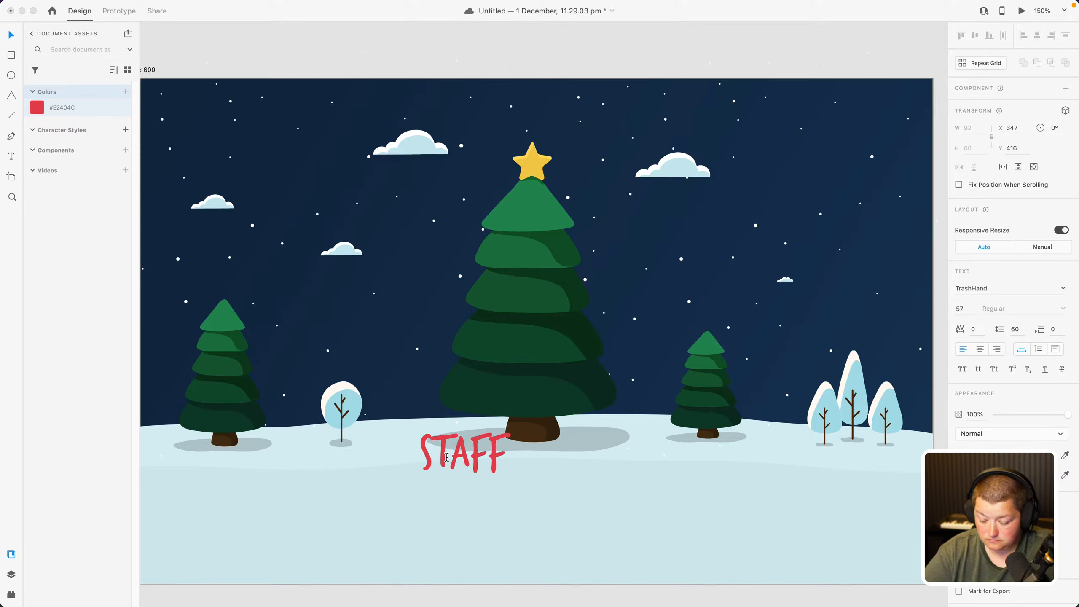
text( PARTY)
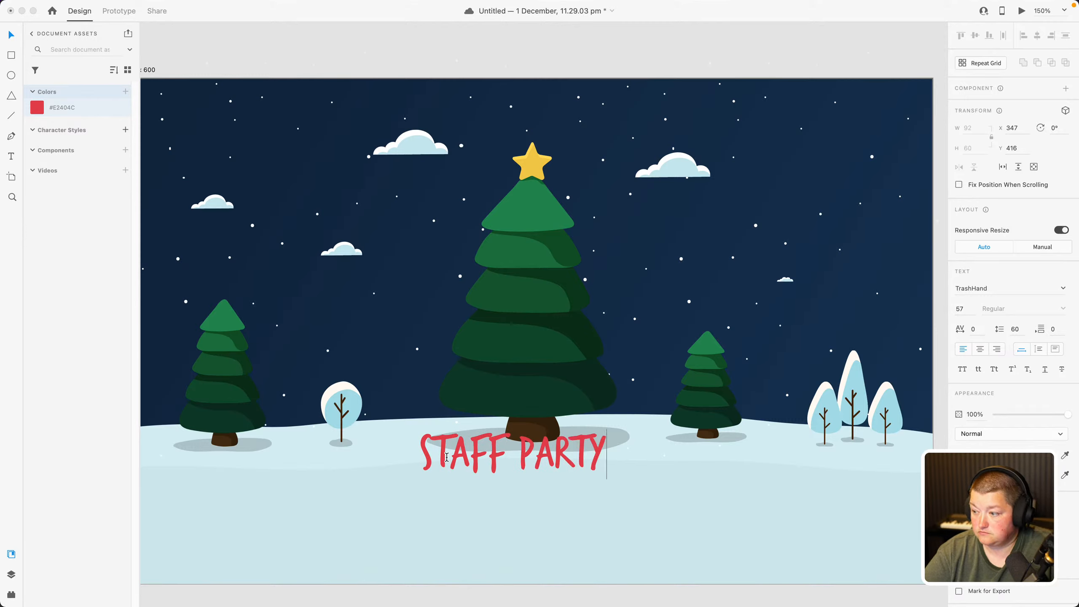
text( ETI)
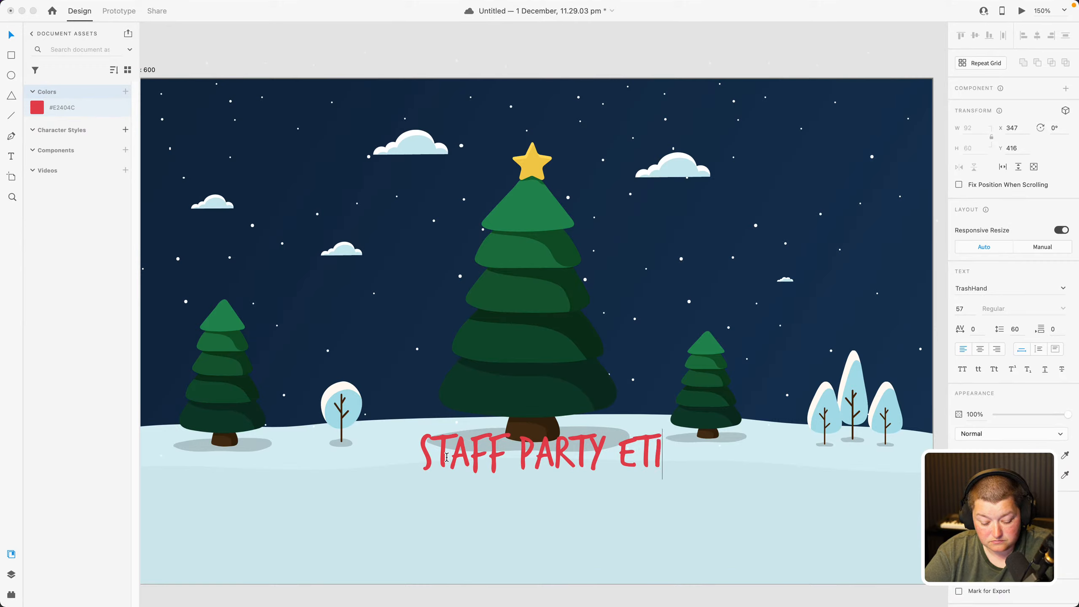
text(QUETT)
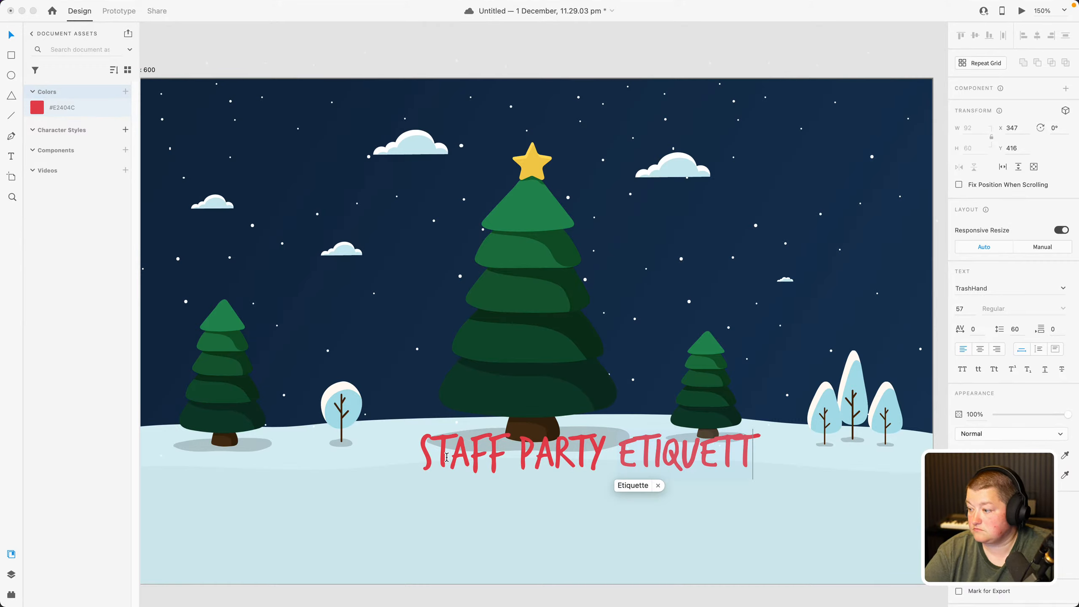
text(E)
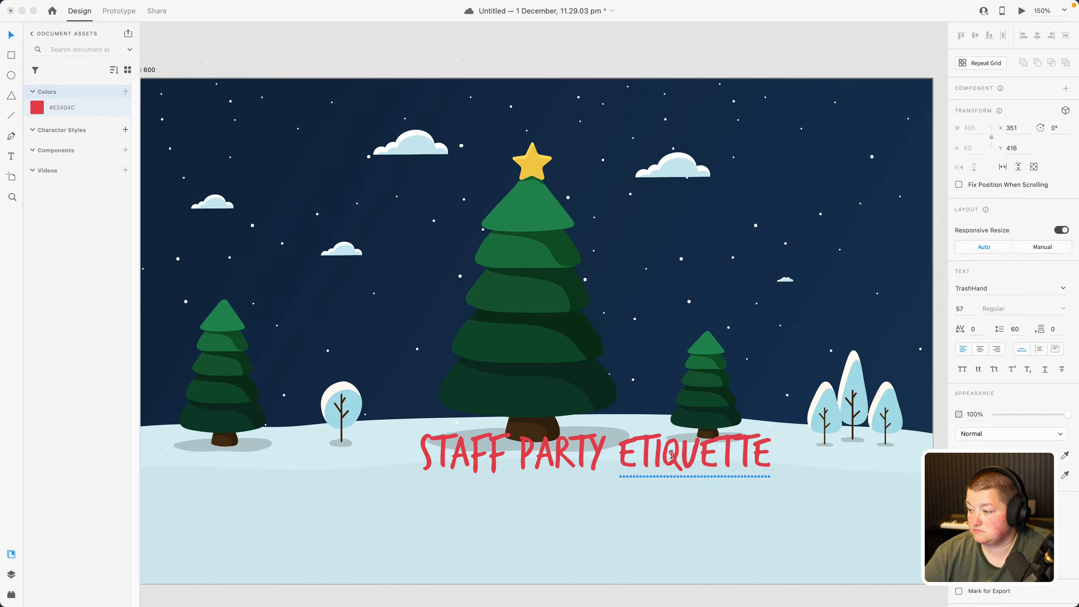
key(Escape)
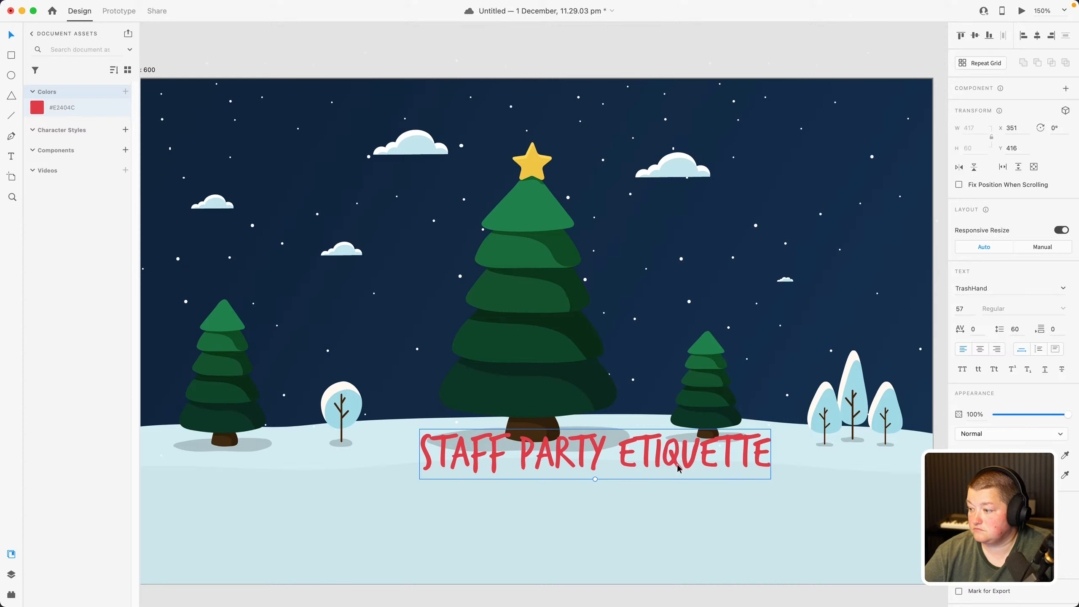
Move the heading down the snow to about X 293, Y 495, and save its formatting as a character style in the document assets
drag(671, 468, 624, 533)
click(558, 46)
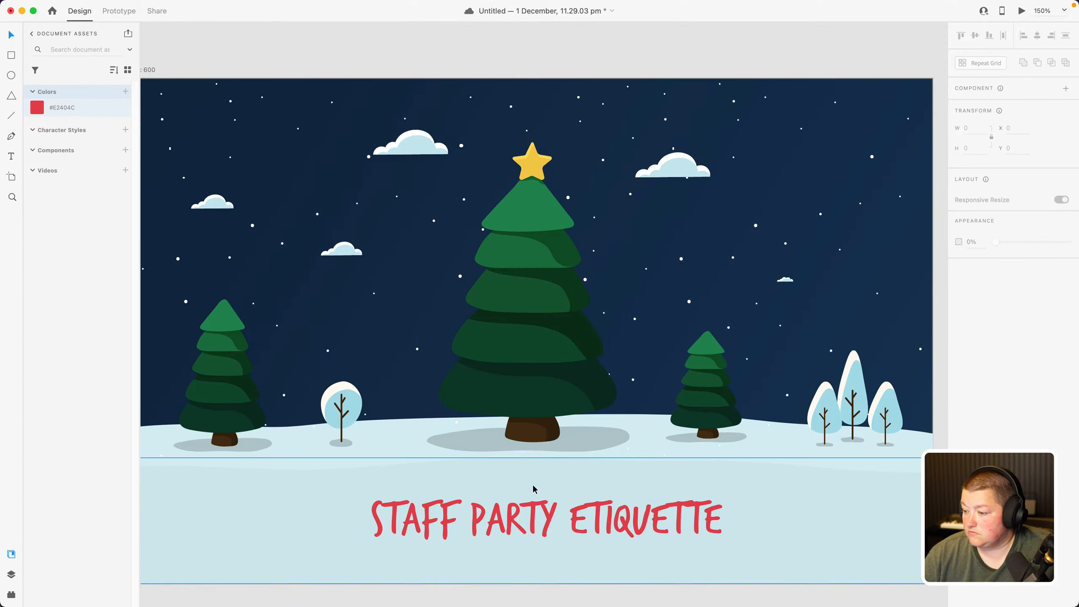
click(527, 517)
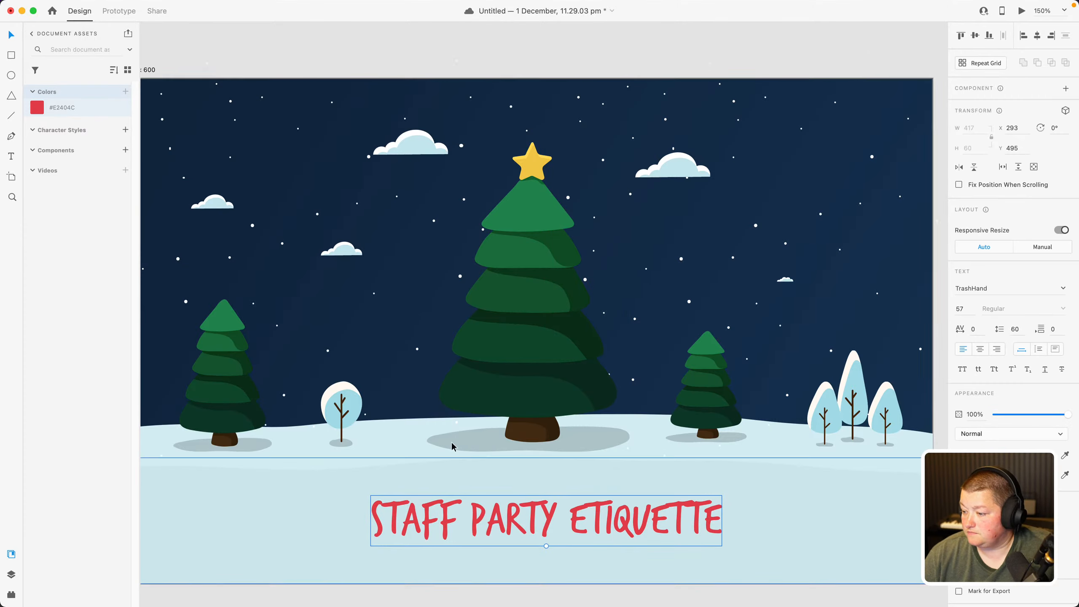
click(125, 130)
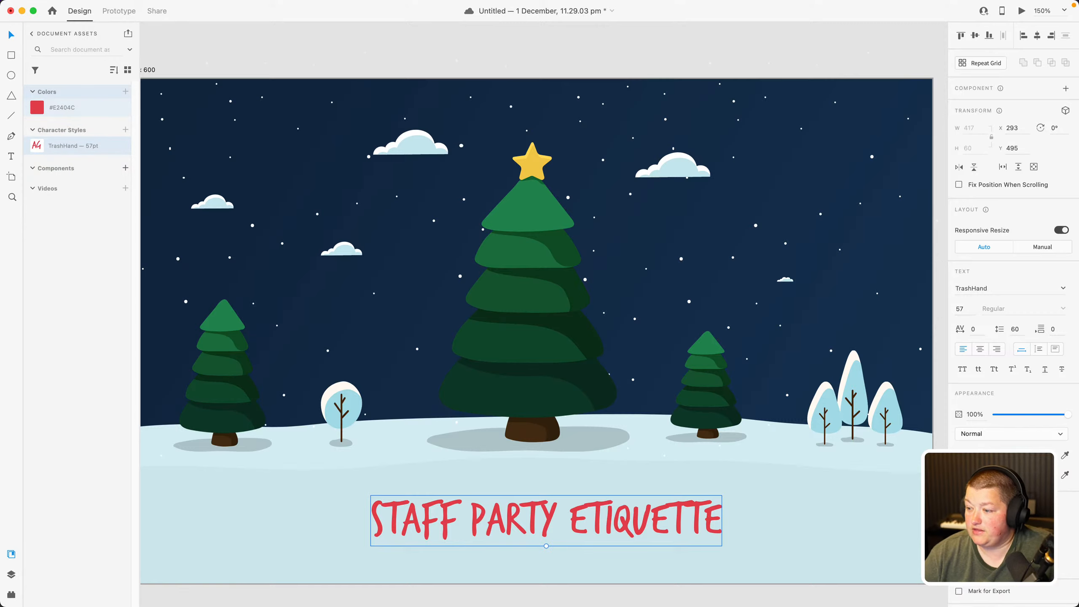
Copy the hex colour 294666 of the flyer's PARTY text in Illustrator and return to Adobe XD
mouse_move(149, 591)
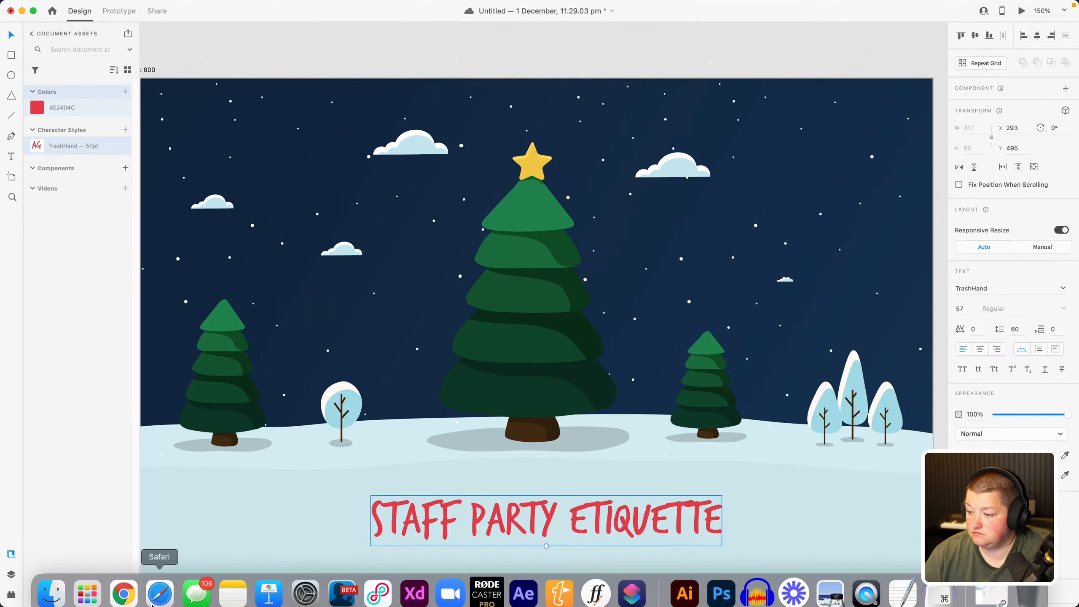
click(685, 581)
double_click(436, 454)
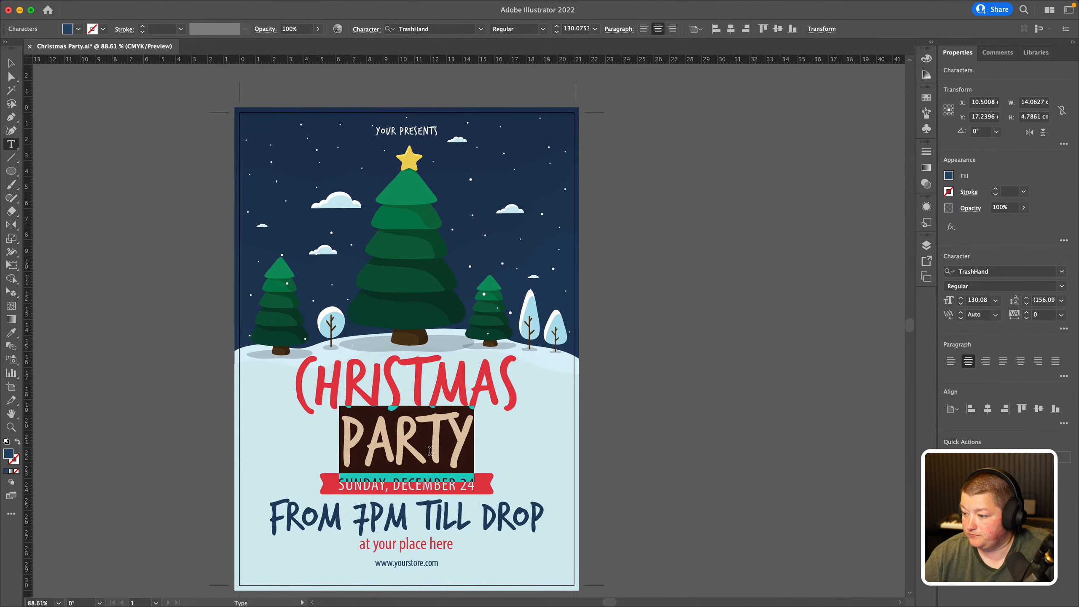
double_click(9, 454)
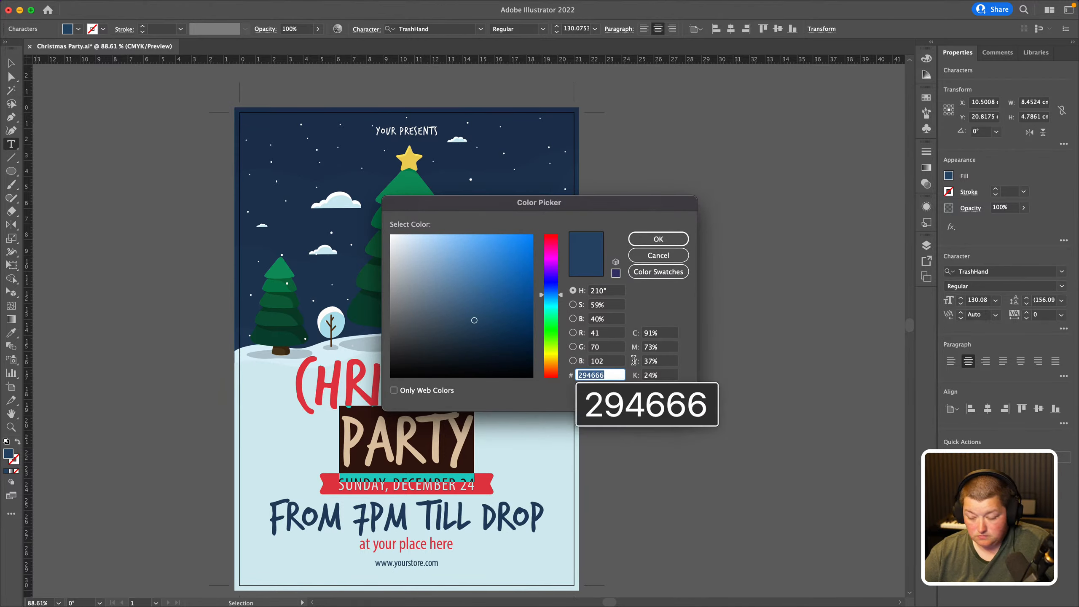
key(super+c)
click(673, 255)
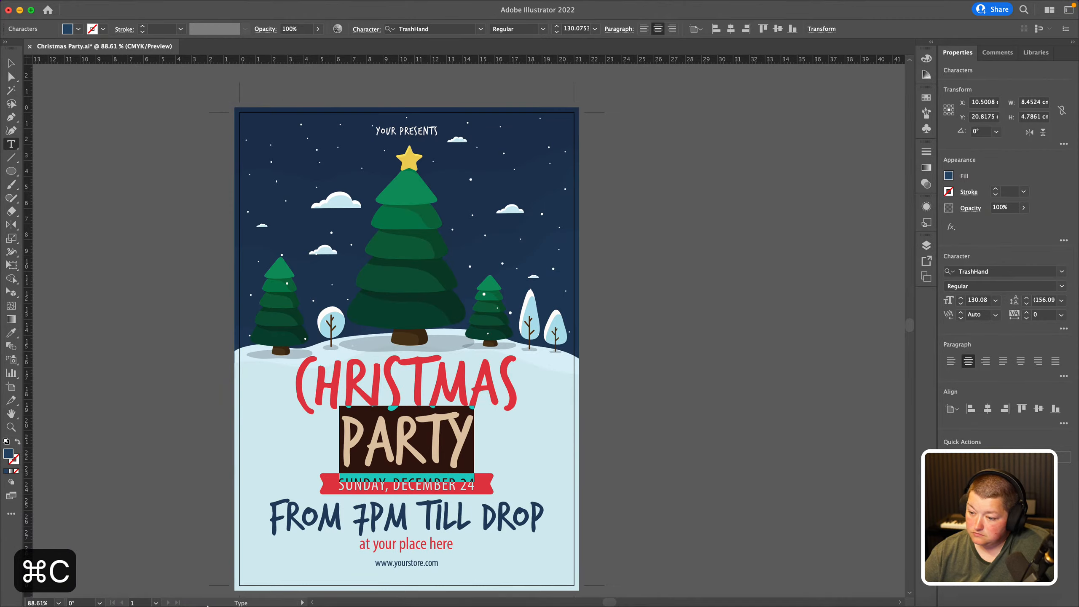
click(123, 581)
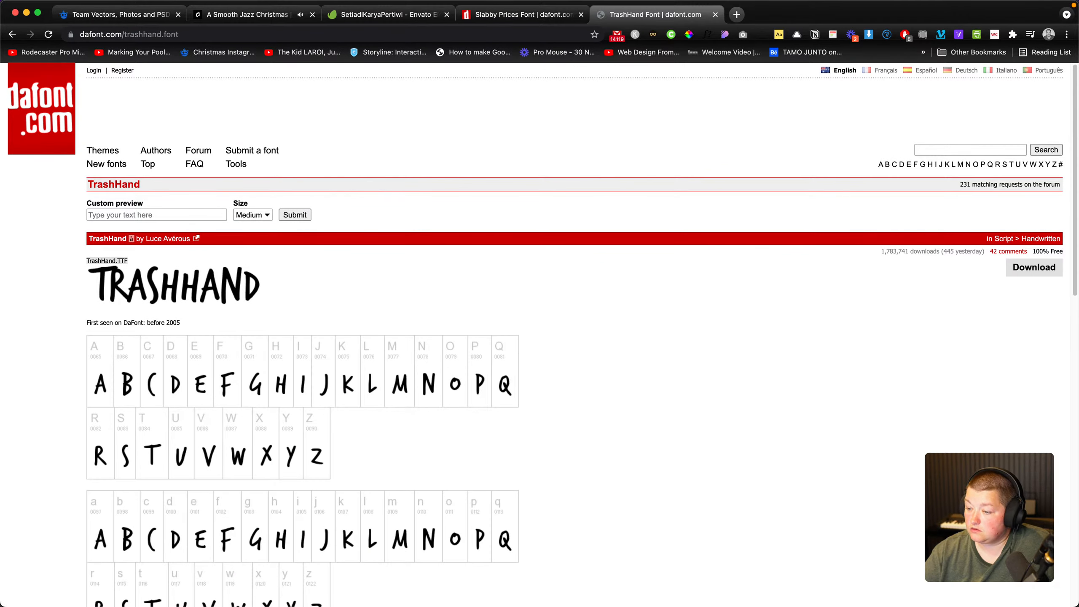
click(415, 583)
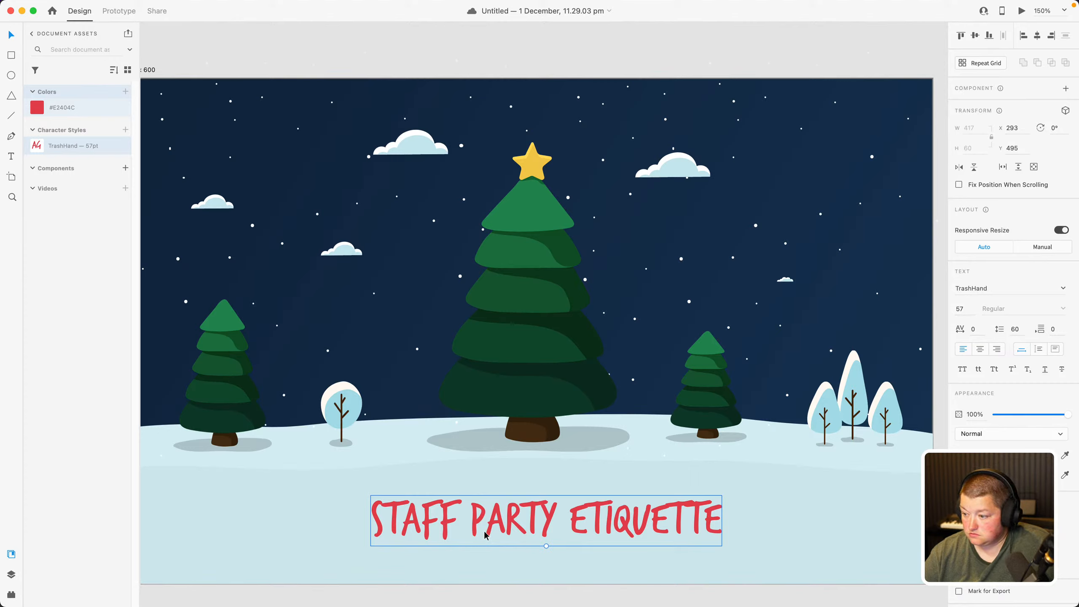
Duplicate the STAFF PARTY ETIQUETTE heading above the original at about X 301, Y 417, and fill the copy with #294666
drag(485, 535, 492, 465)
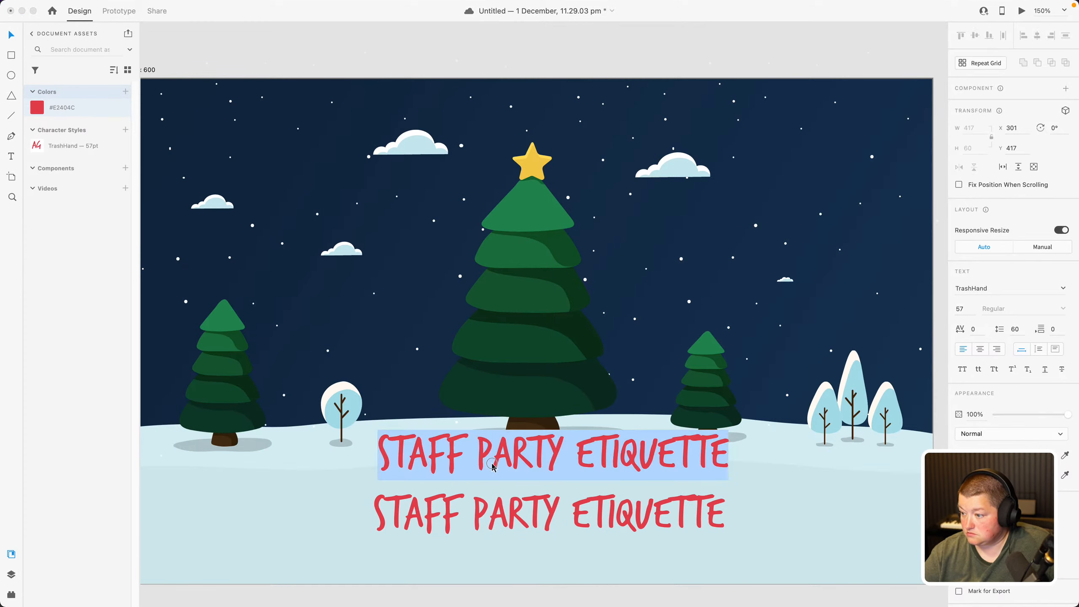
click(975, 456)
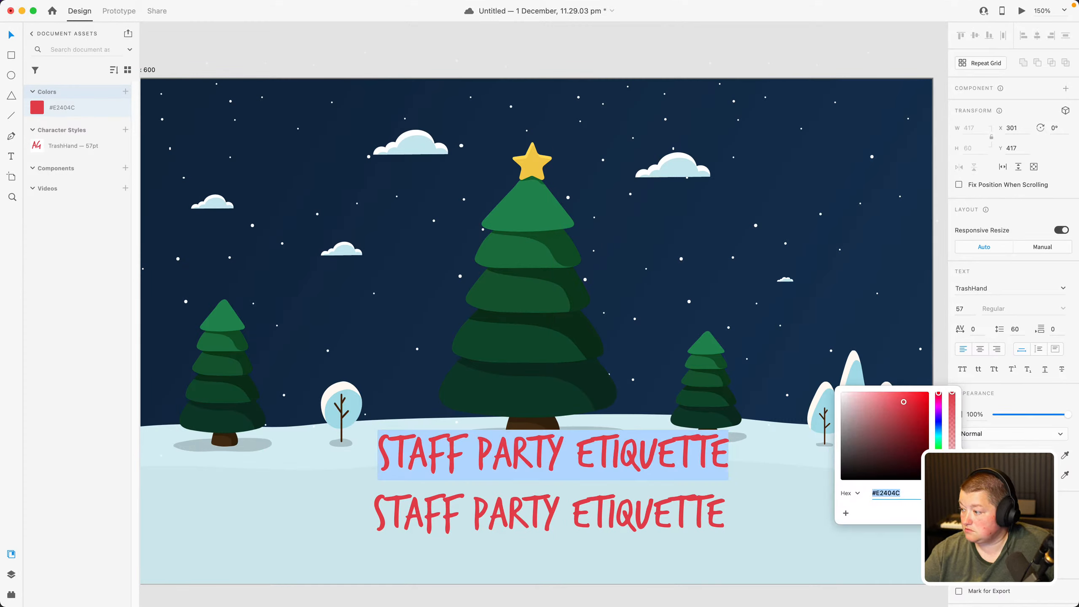
key(super+v)
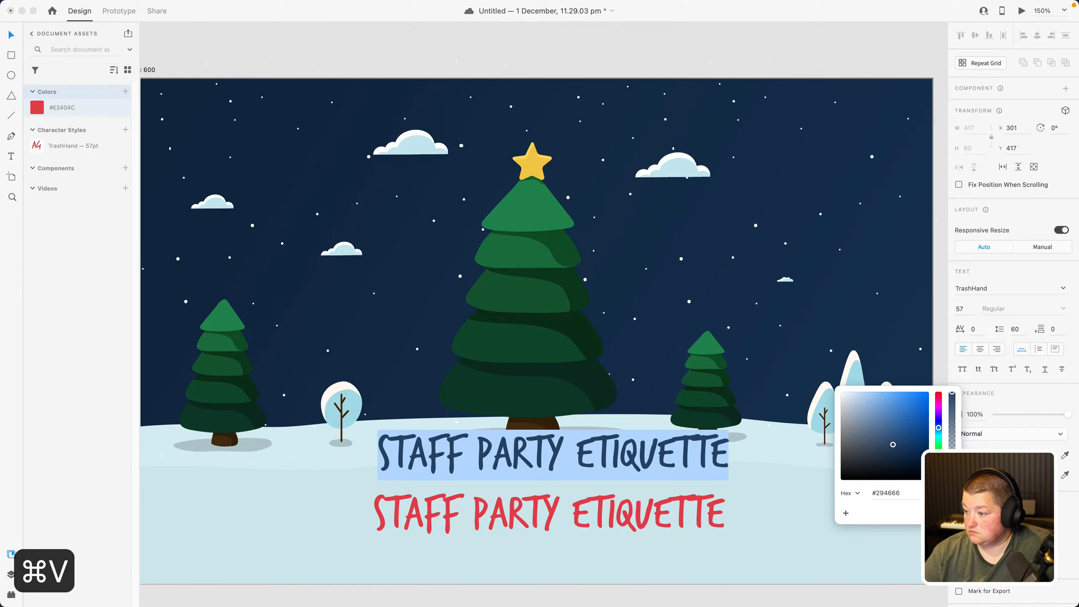
click(612, 54)
Replace the dark blue duplicate's text with WHAT'S EXPECTED
double_click(508, 465)
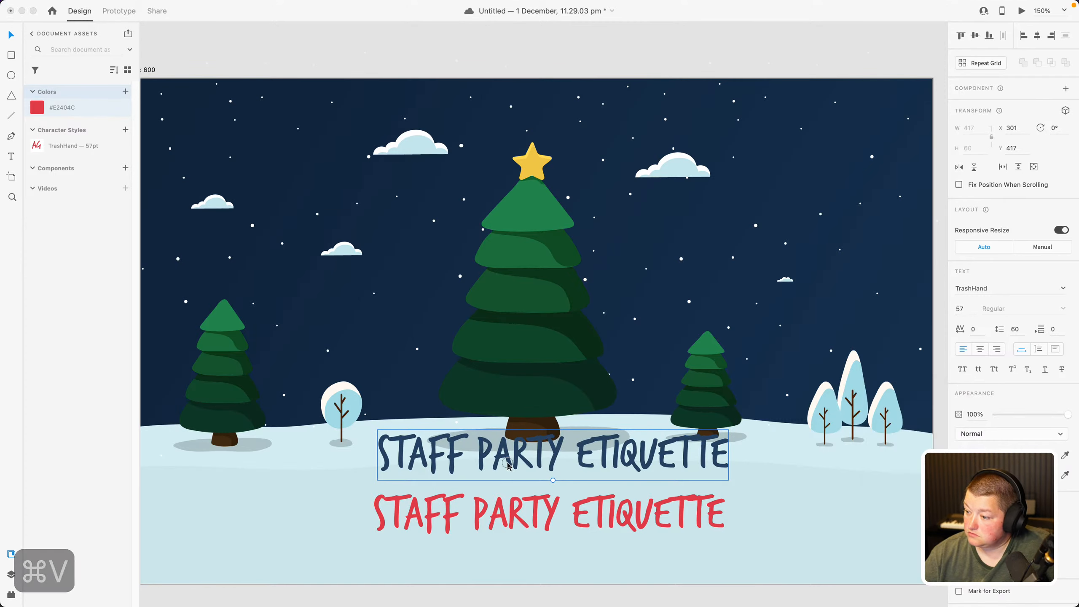
text(what )
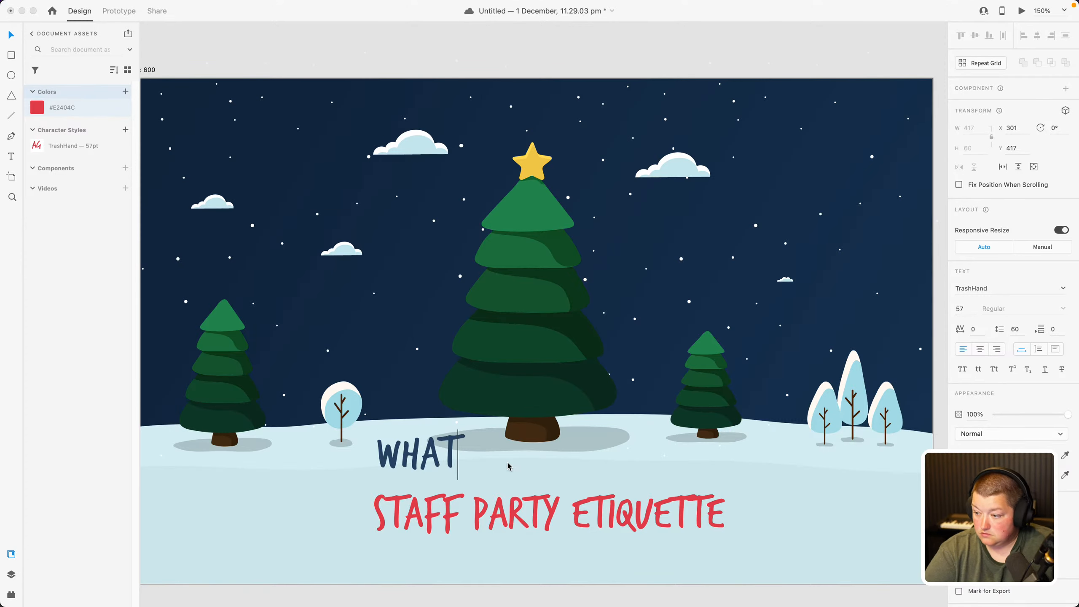
text(to)
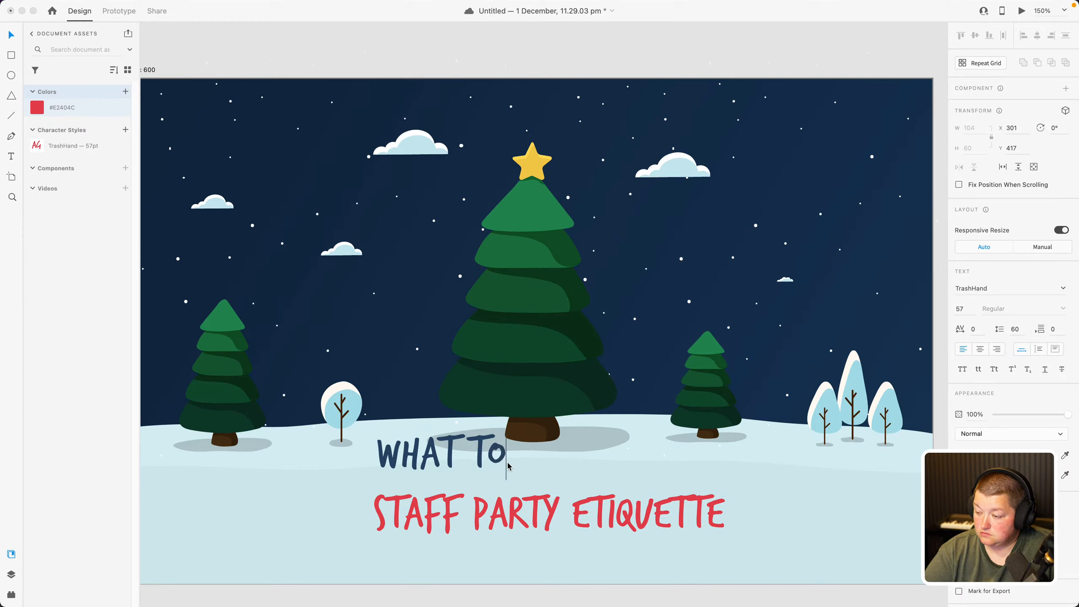
key(BackSpace)
key(BackSpace)
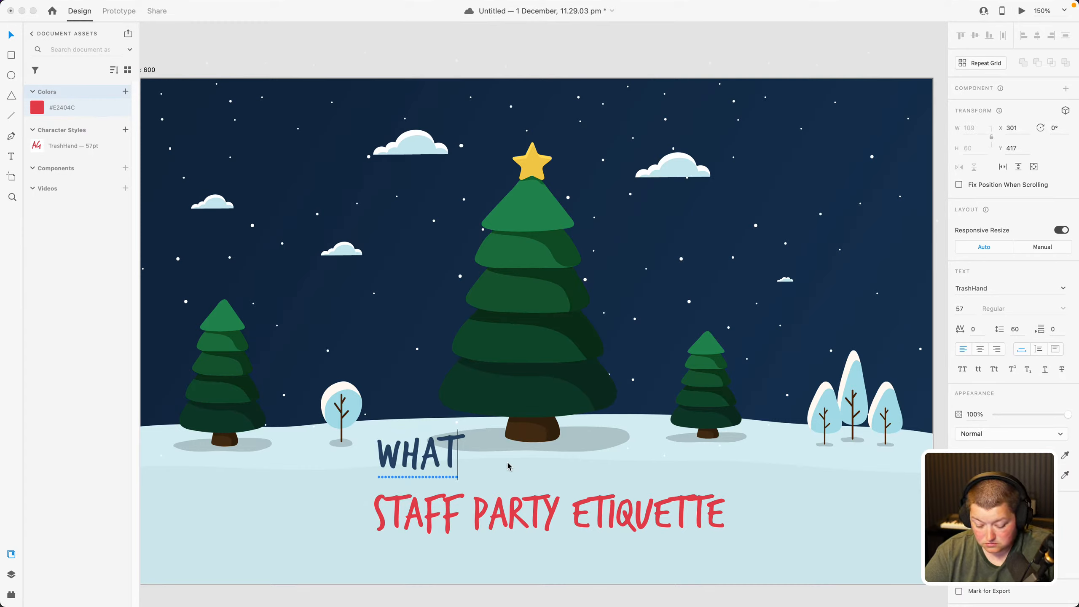
text('s ex )
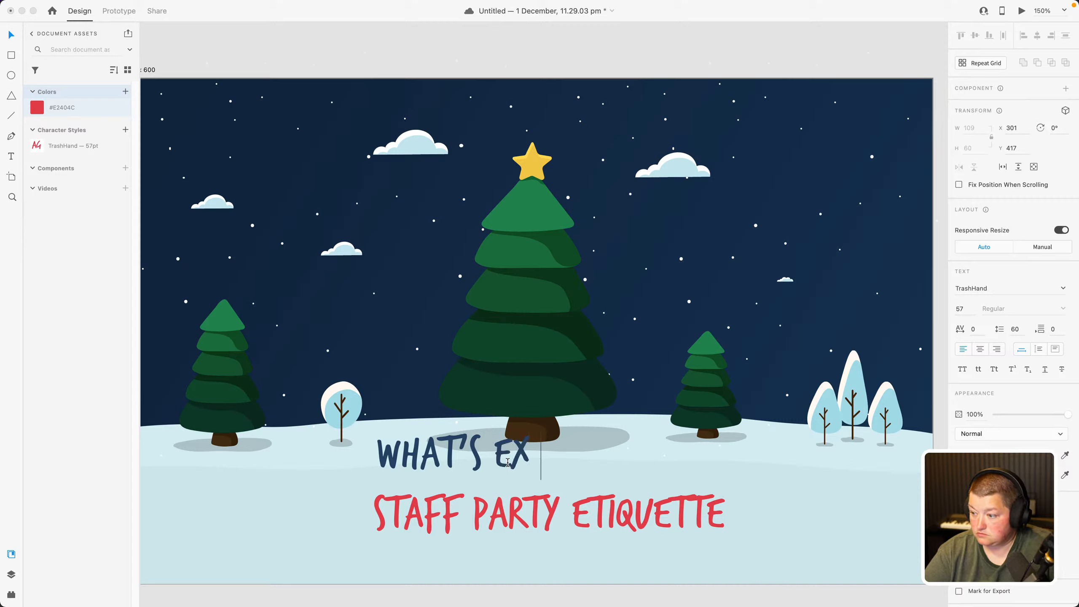
text(ec)
key(BackSpace)
key(BackSpace)
key(BackSpace)
text(pec)
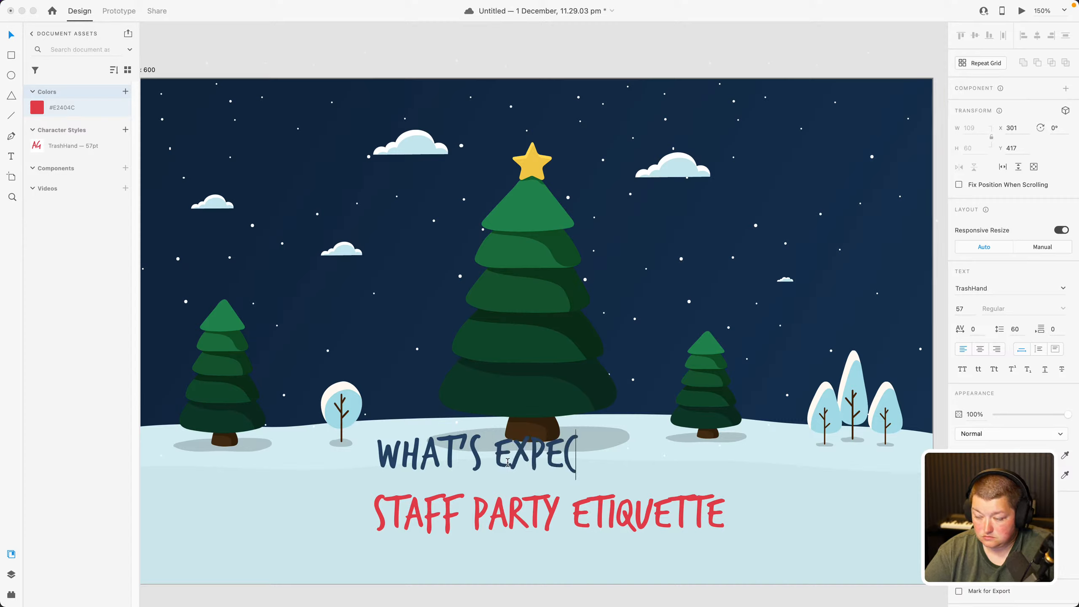
text(tw)
key(BackSpace)
text(ed)
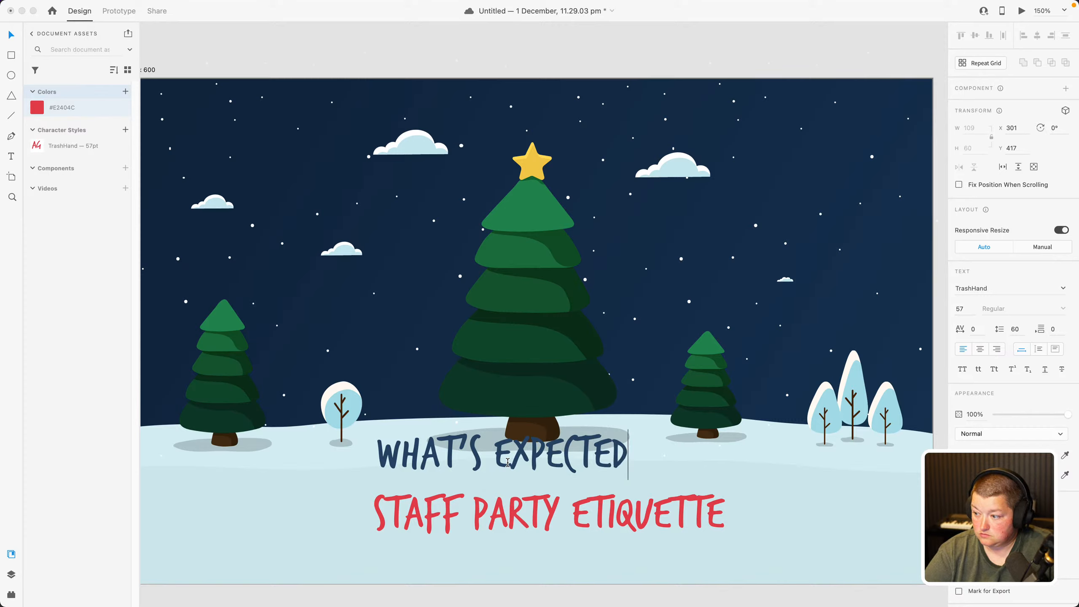
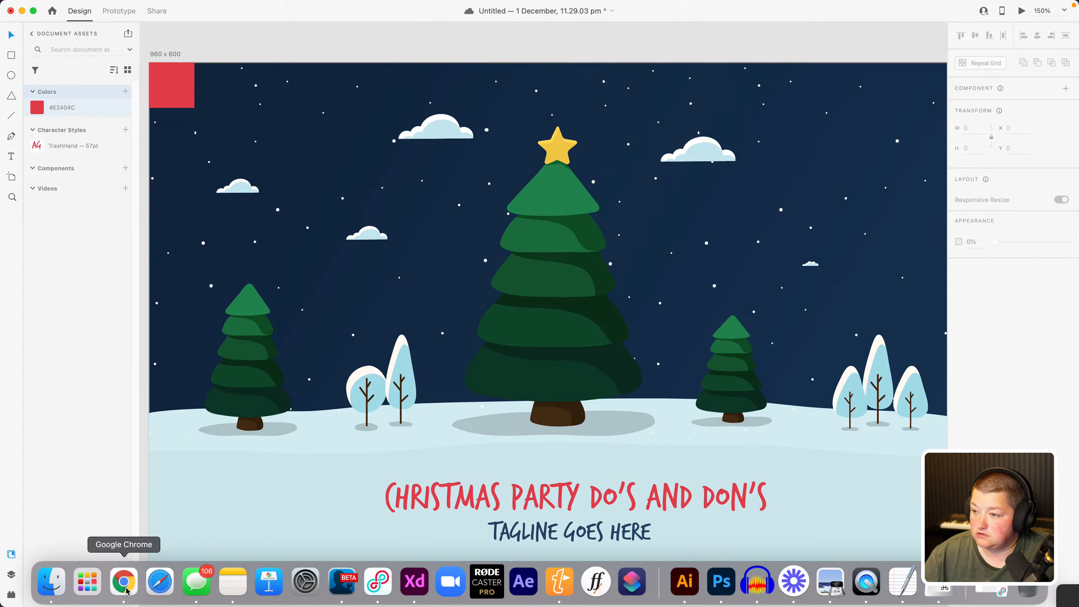
Switch to Google Chrome and open a new browser tab
click(123, 581)
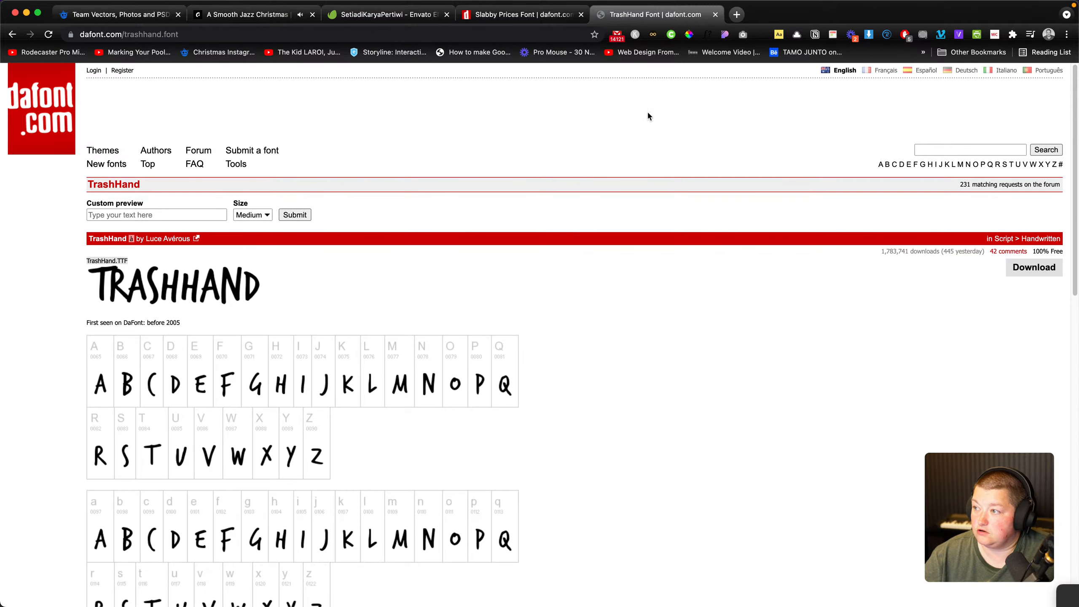
click(738, 34)
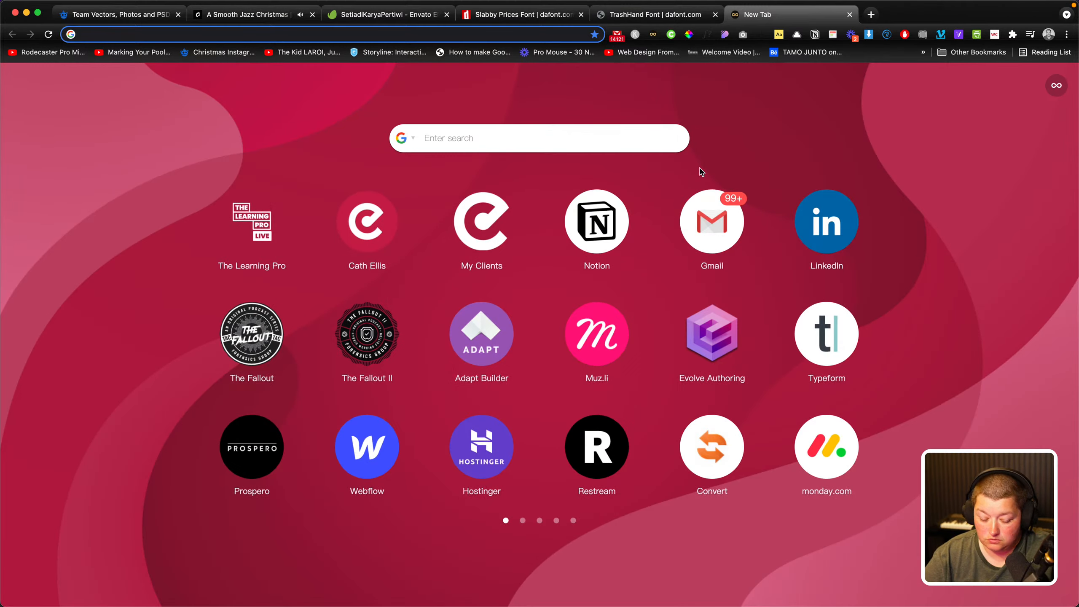
text(font)
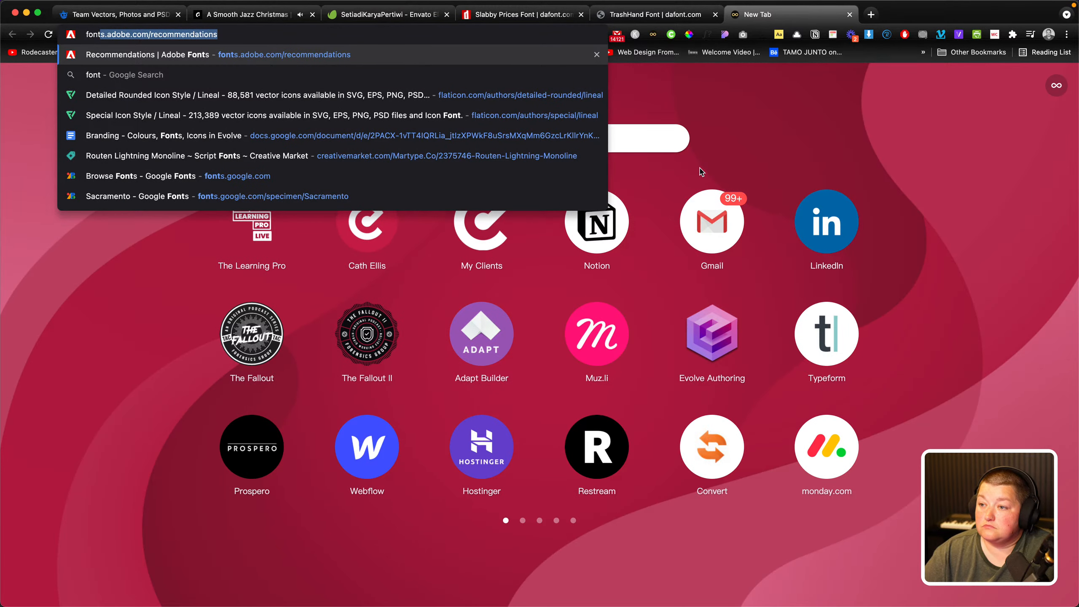
key(BackSpace)
key(BackSpace)
key(BackSpace)
key(BackSpace)
key(BackSpace)
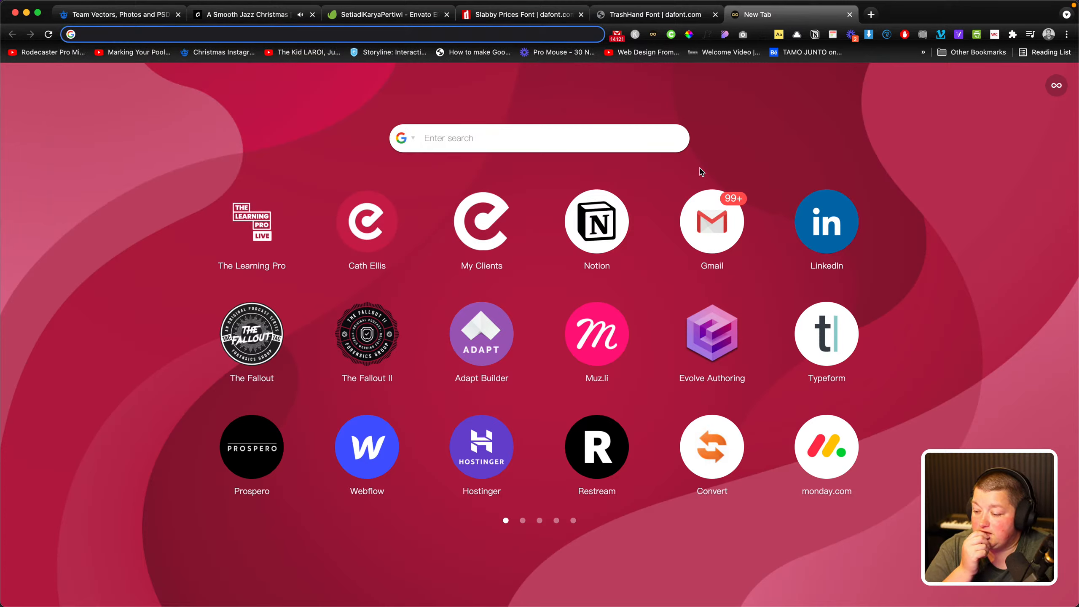
text(fonticon)
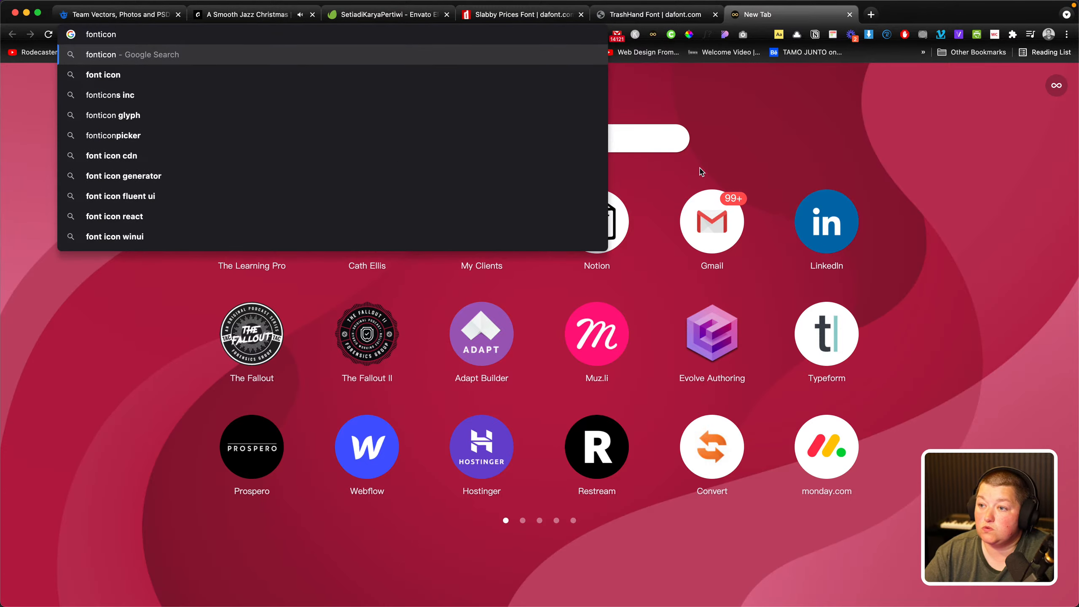
key(BackSpace)
key(BackSpace)
key(BackSpace)
key(BackSpace)
key(BackSpace)
key(BackSpace)
key(BackSpace)
key(BackSpace)
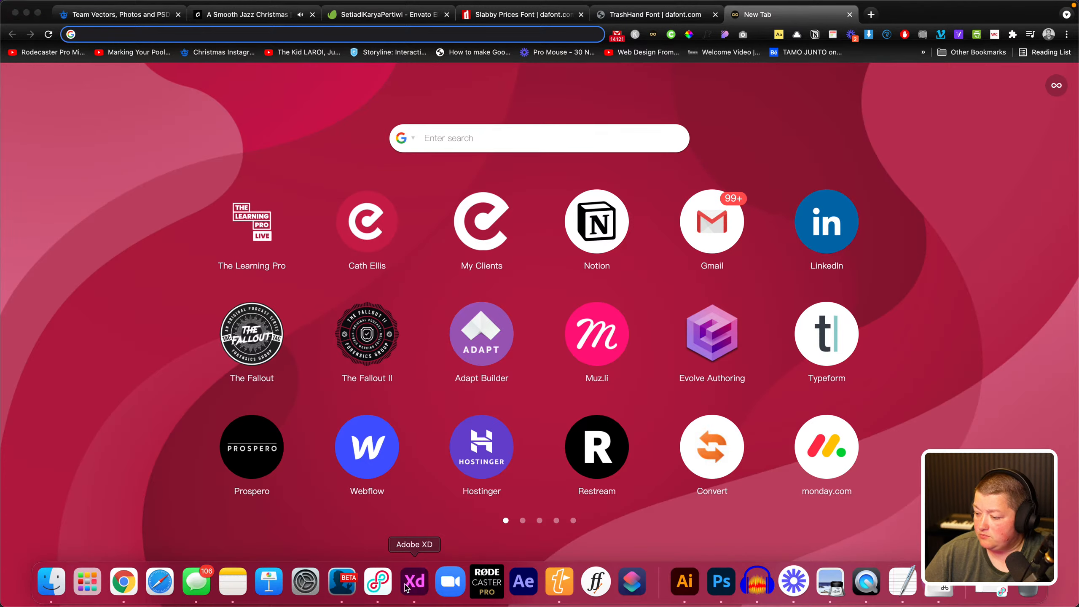
Return to Adobe XD, start a text object above the artboard at about X 138, Y -76, and look through the available fonts
click(412, 588)
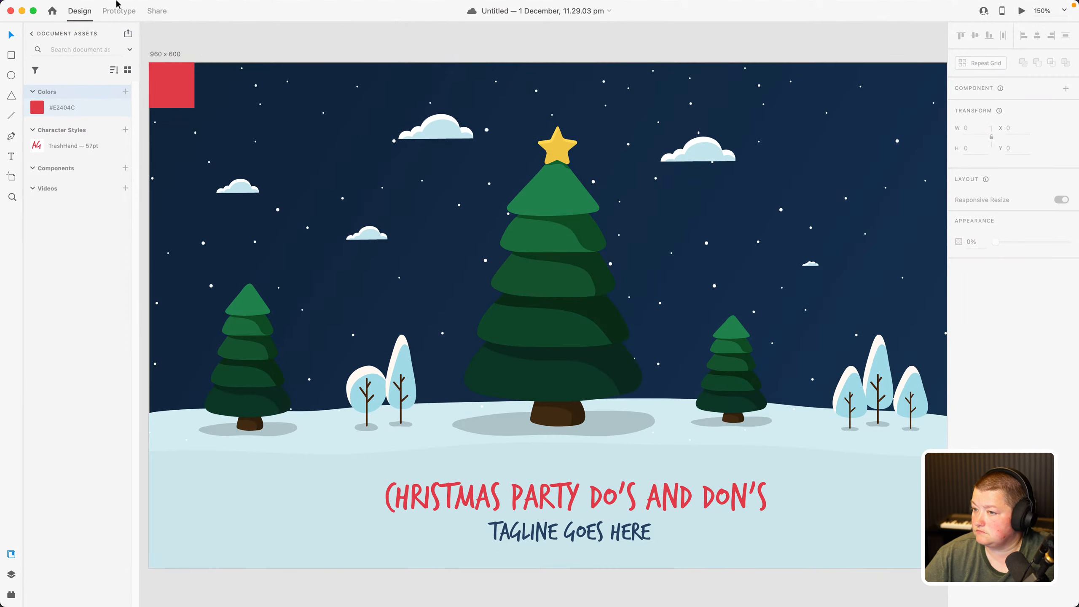
click(11, 156)
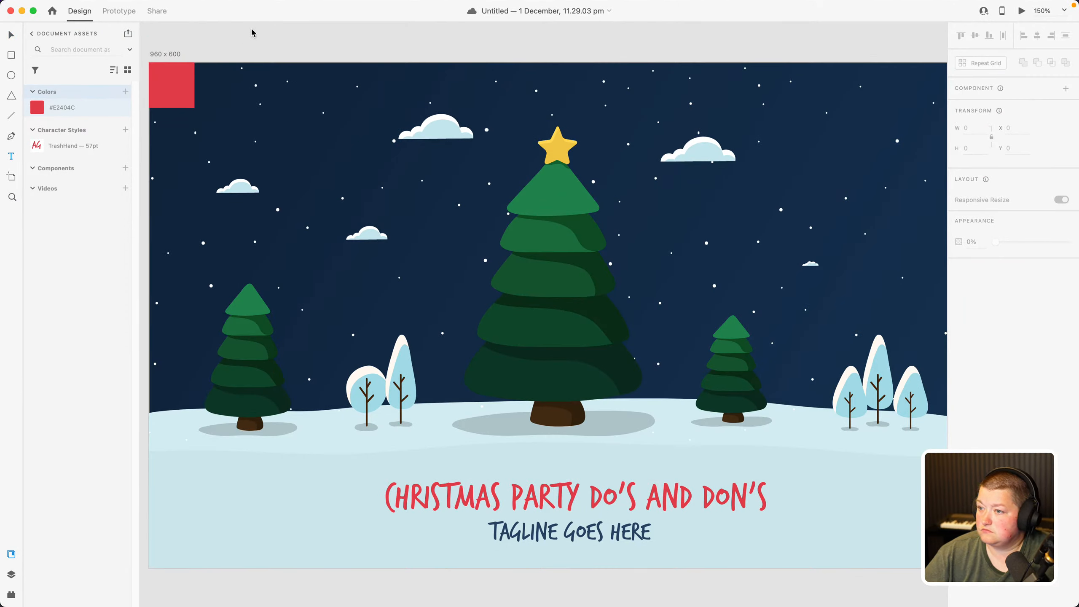
click(256, 52)
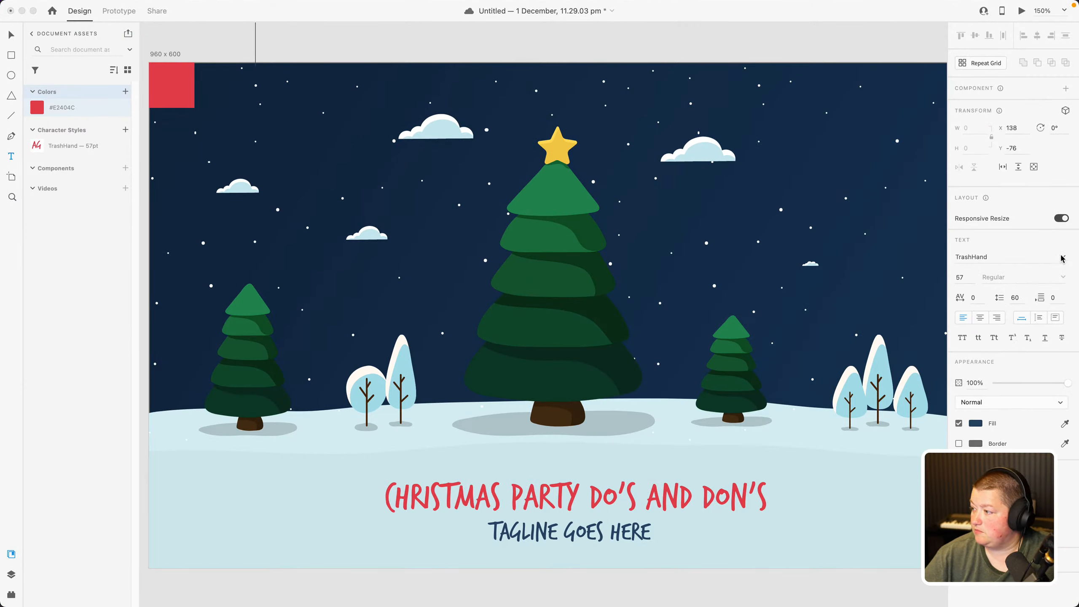
click(1046, 259)
scroll(1022, 336, up, 15)
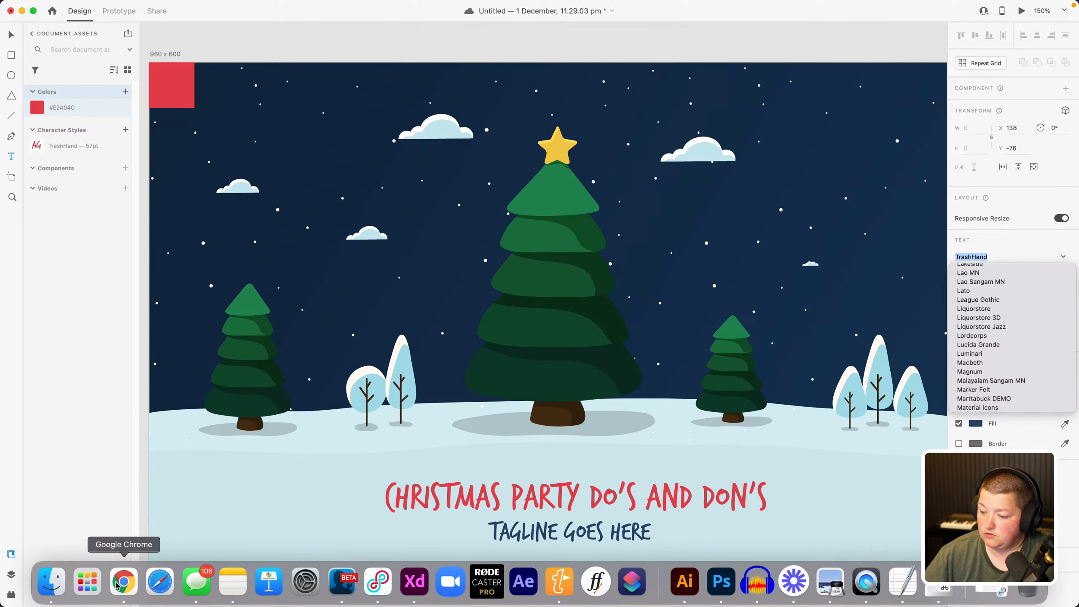
Switch to Chrome, search Google for "font awesome 4" and open the Font Awesome Icons page
click(119, 583)
text(font)
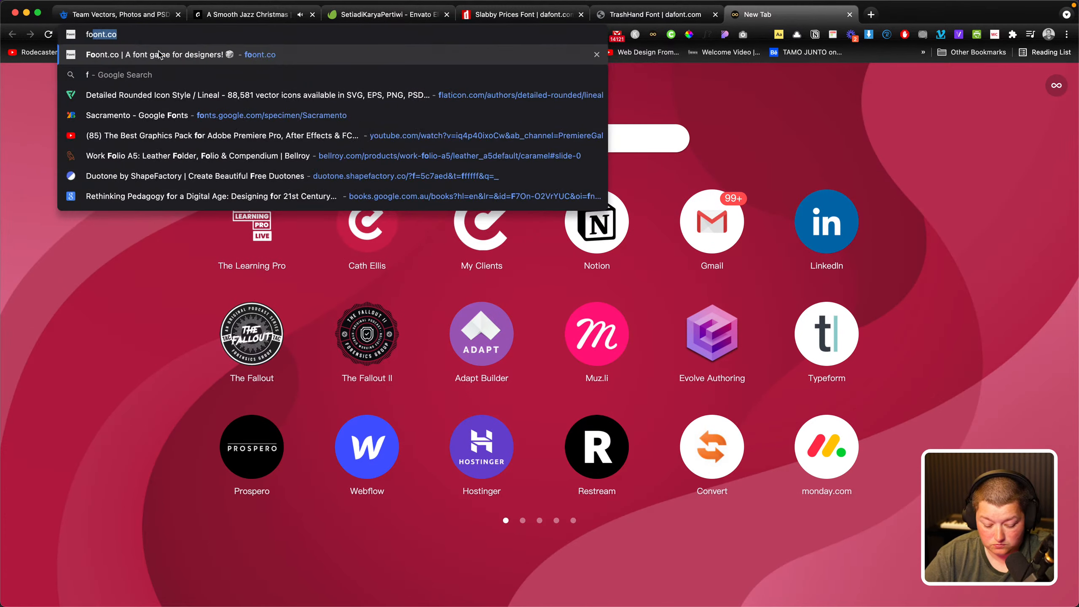
text(awso)
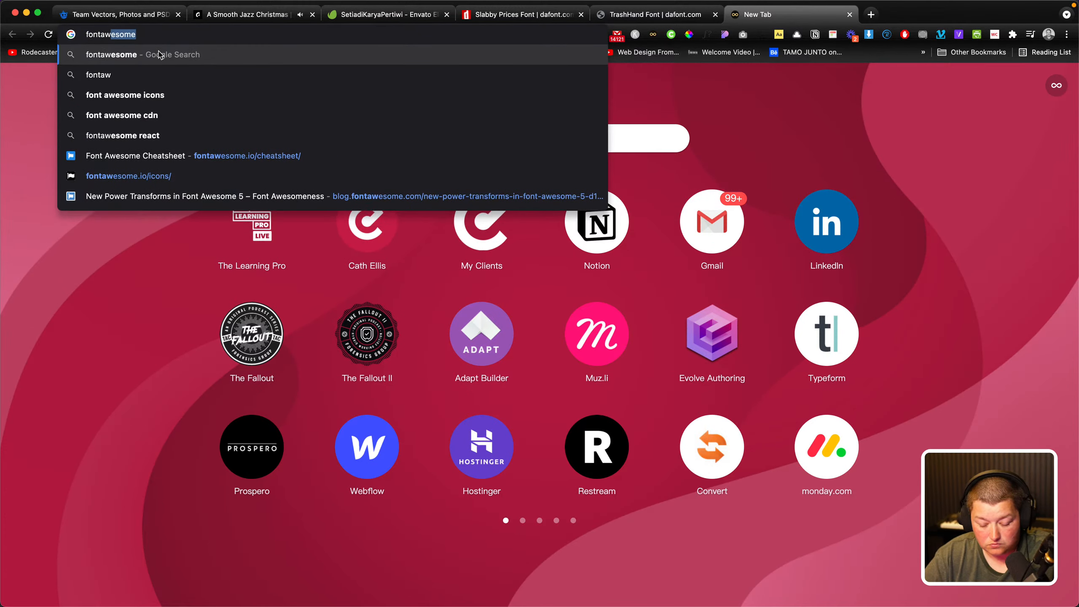
key(Down)
key(Down)
key(Down)
key(Down)
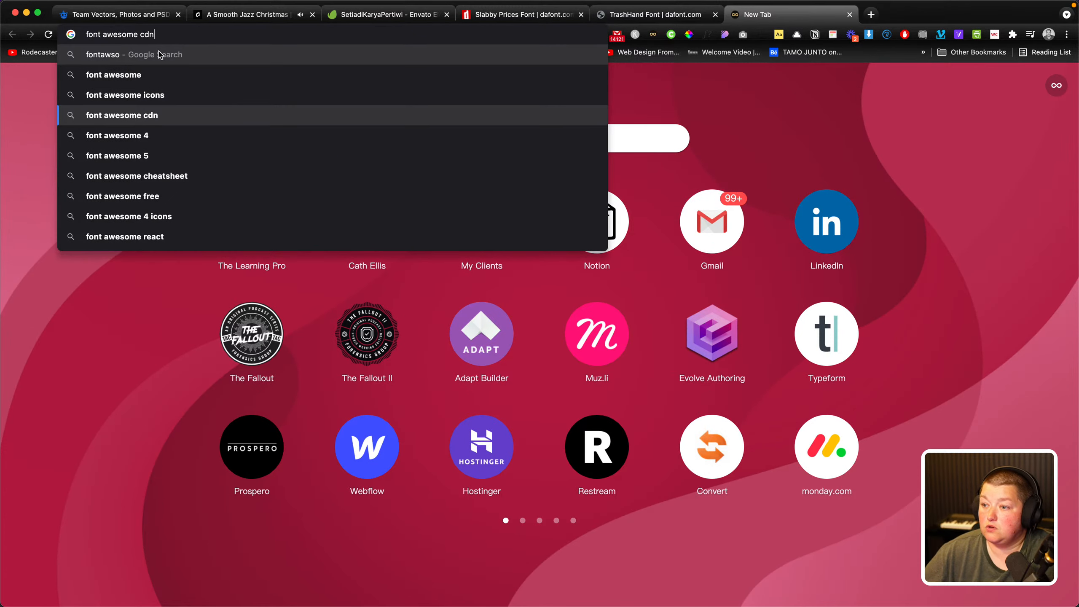
key(Return)
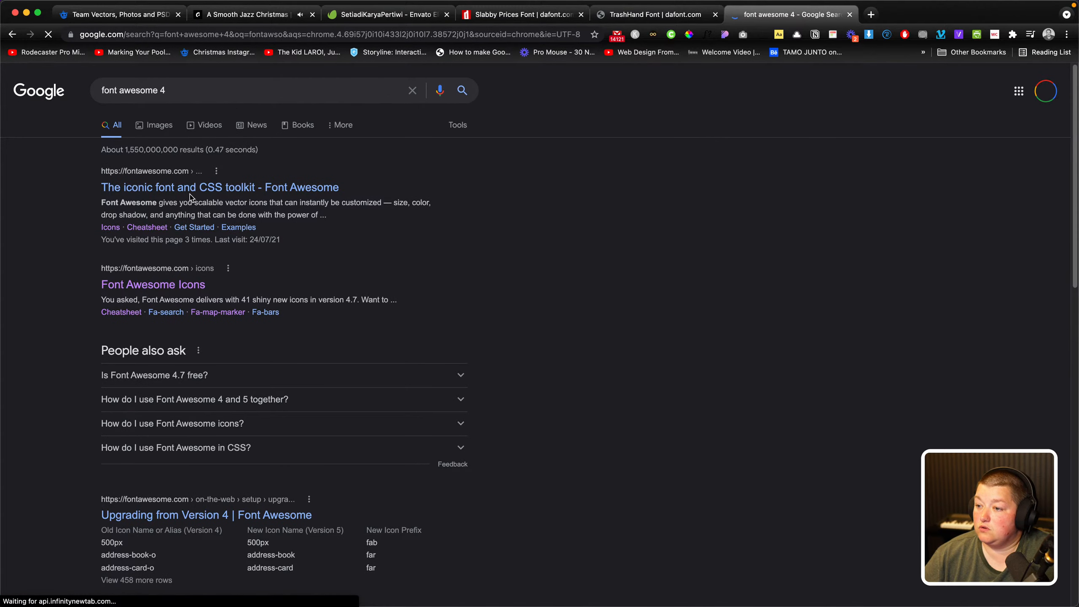
click(173, 292)
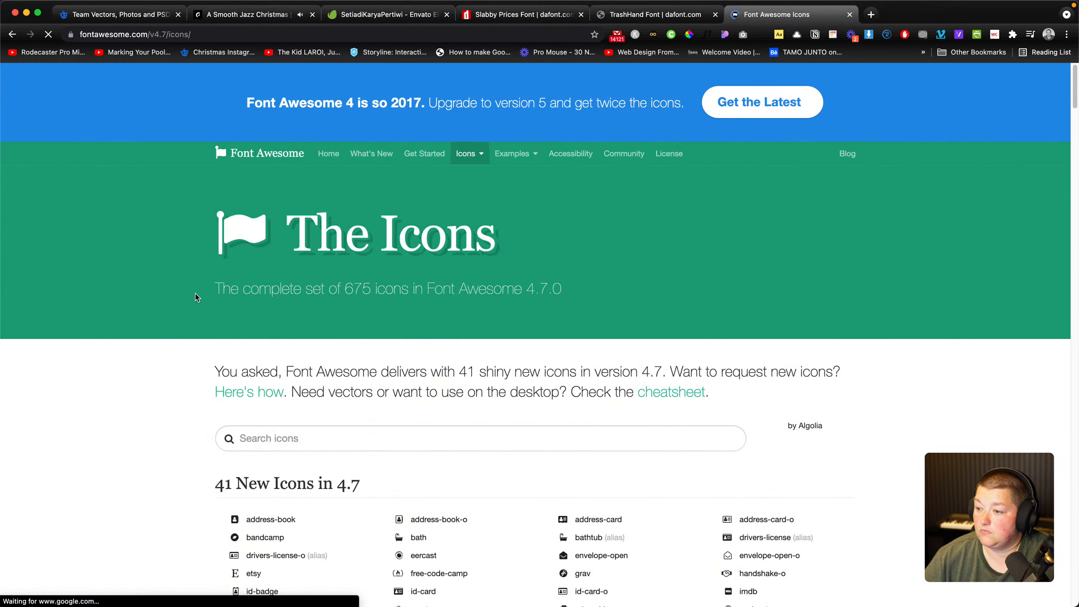
Search the Font Awesome icons for "menu" and open the page of the bars icon
scroll(366, 357, down, 3)
click(310, 354)
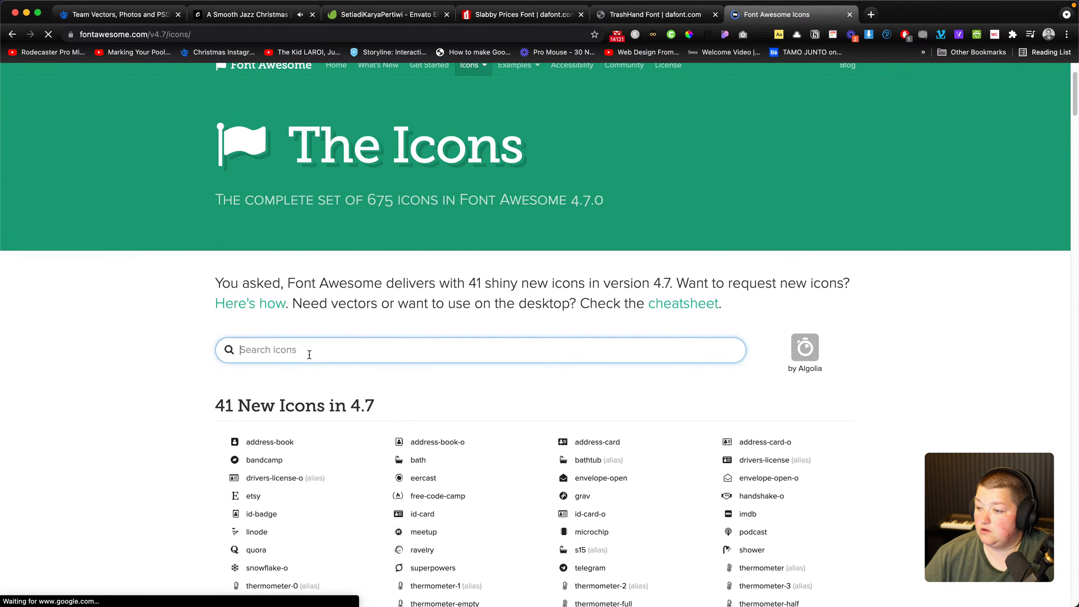
text(menu)
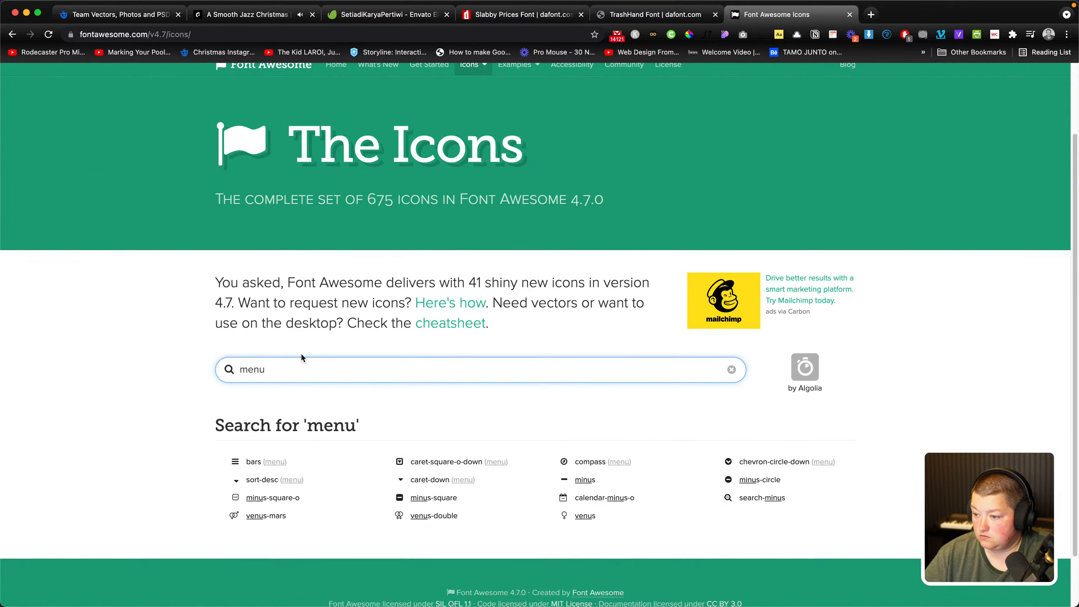
click(235, 464)
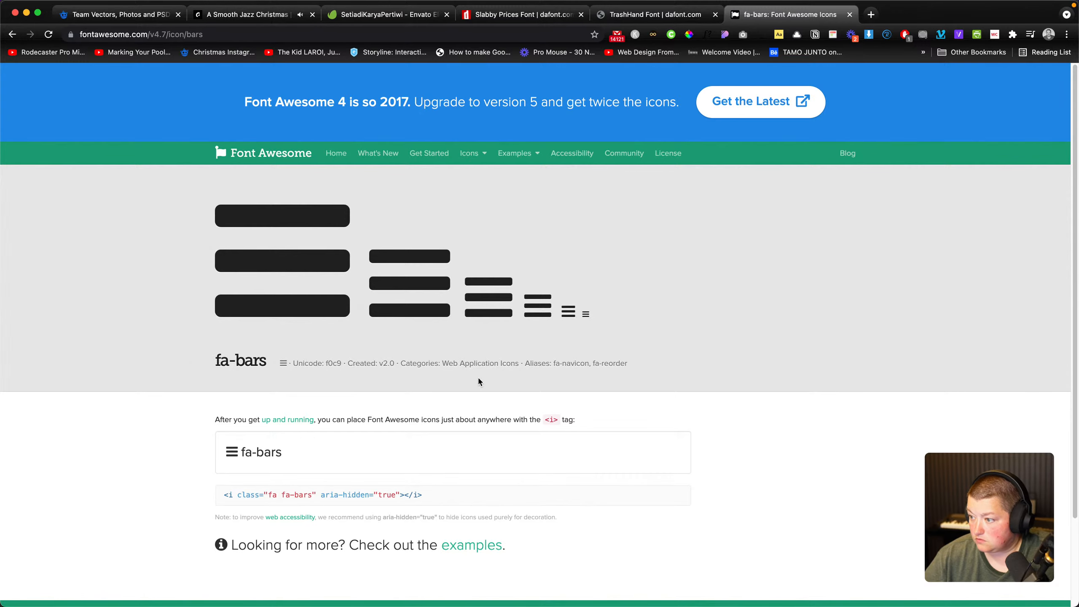
scroll(479, 381, down, 3)
scroll(338, 463, up, 3)
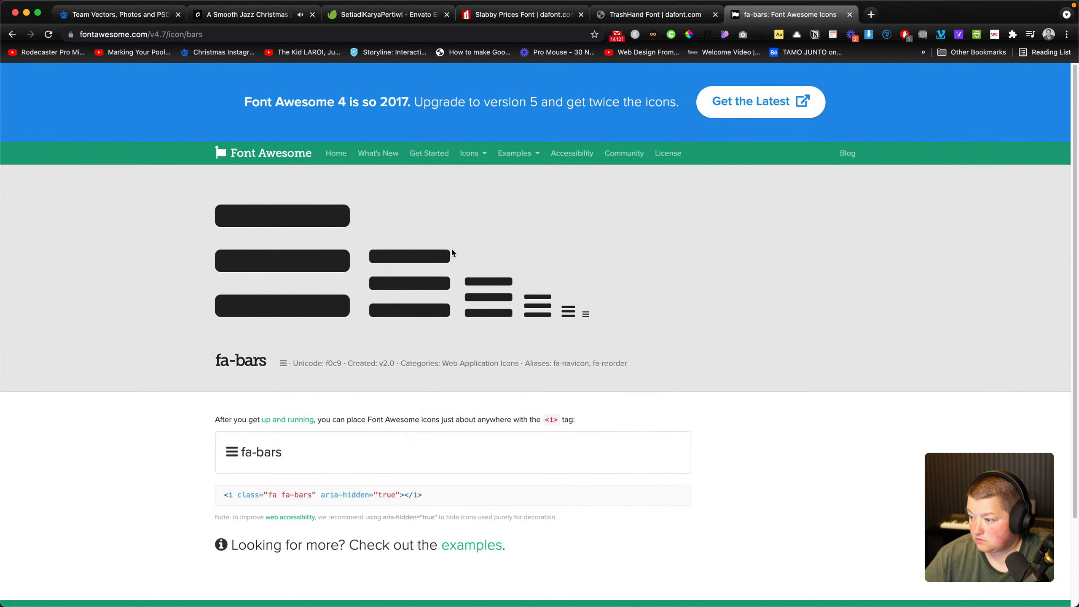
right_click(571, 315)
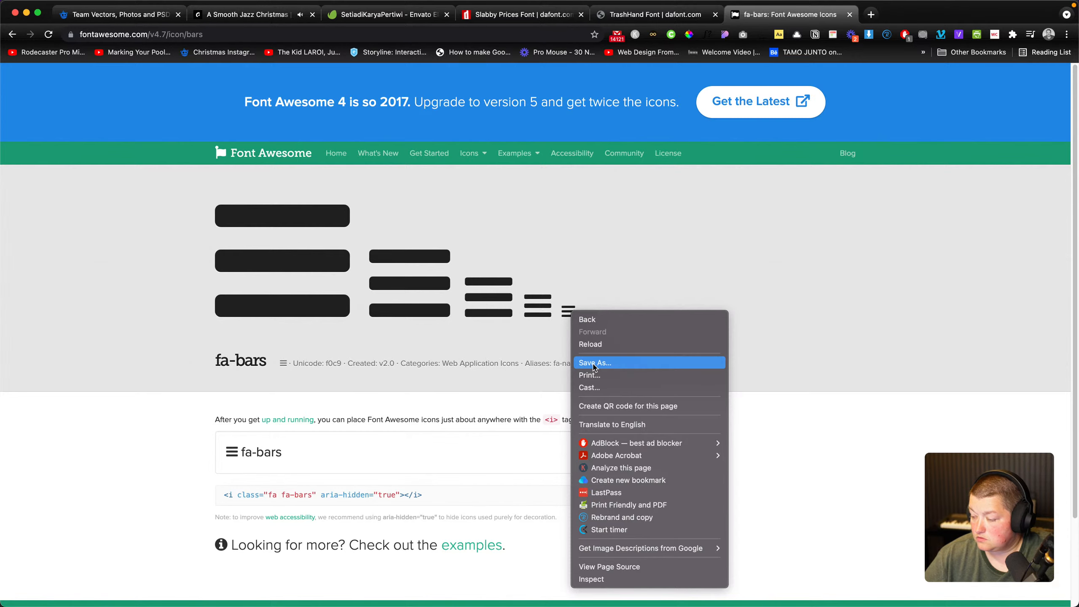
click(530, 382)
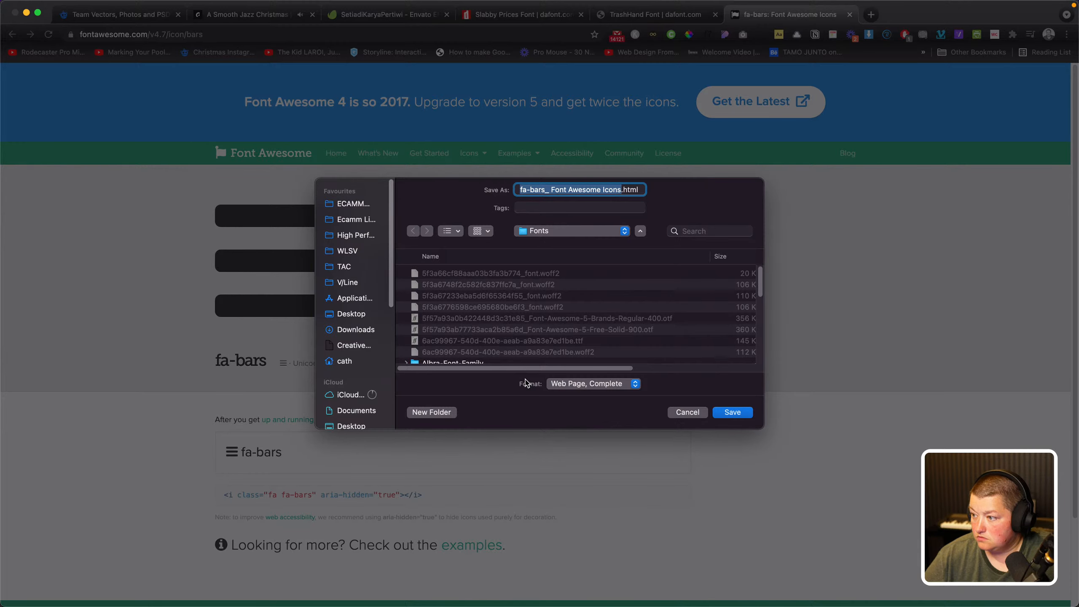
click(674, 412)
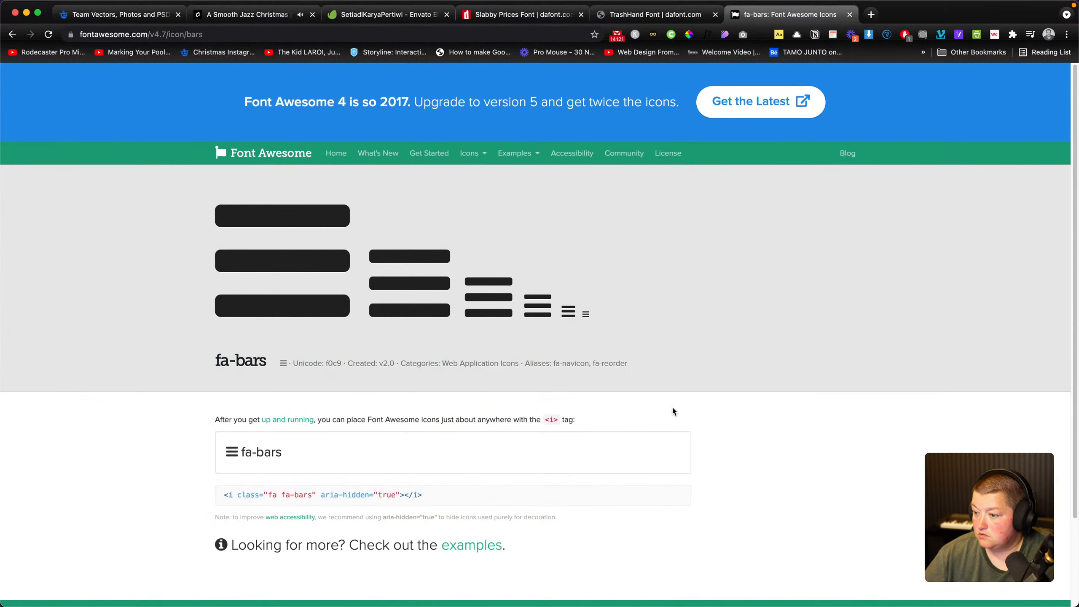
scroll(445, 258, down, 1)
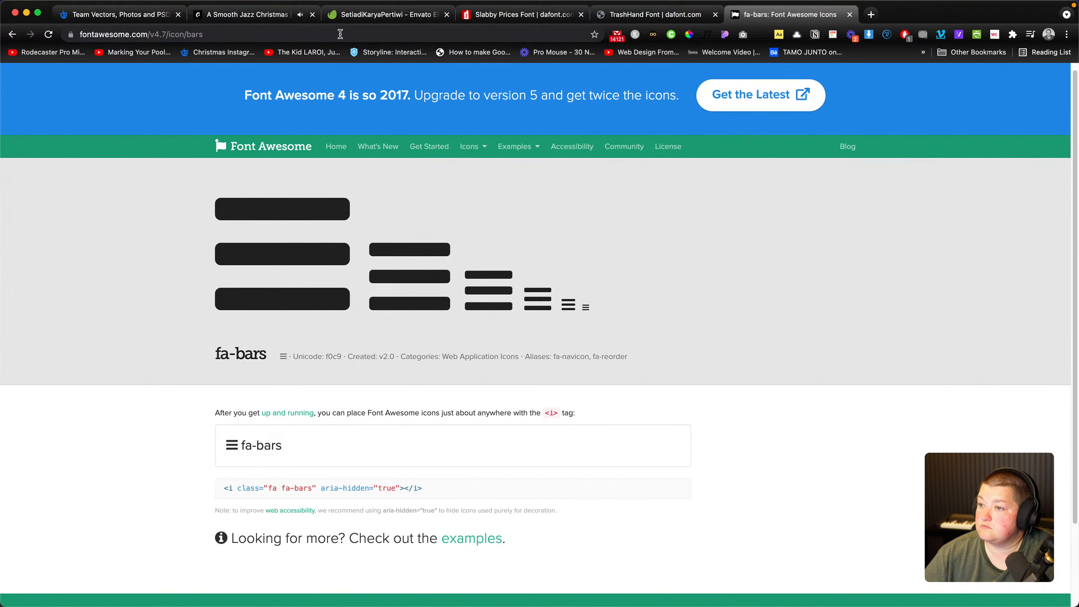
Search Google for "icomoon", open the IcoMoon site and launch the IcoMoon App
click(337, 34)
text(u)
key(BackSpace)
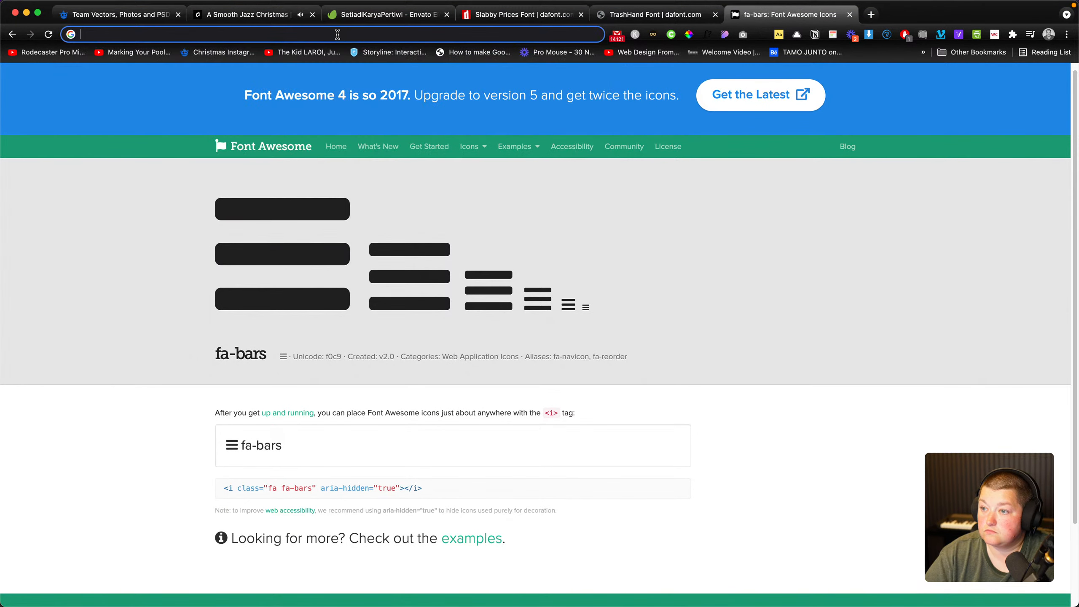
text(ico)
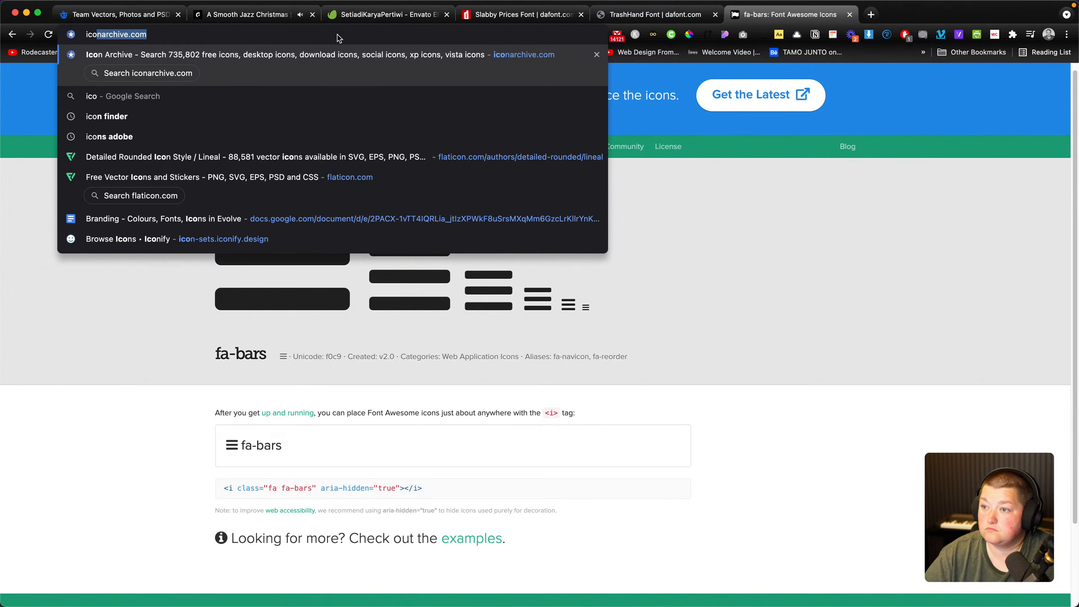
text(moon)
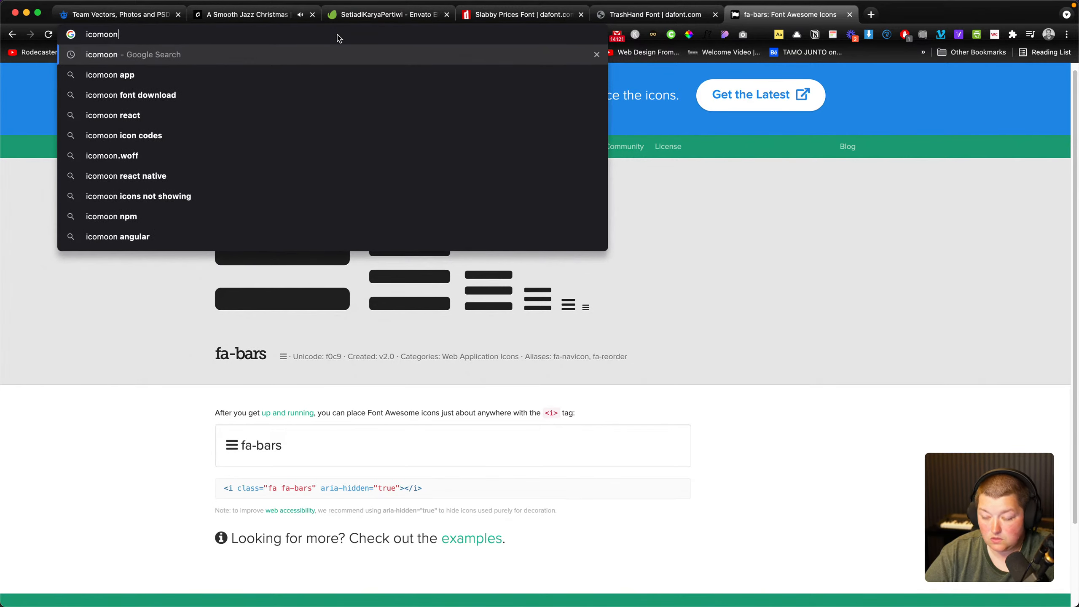
key(Return)
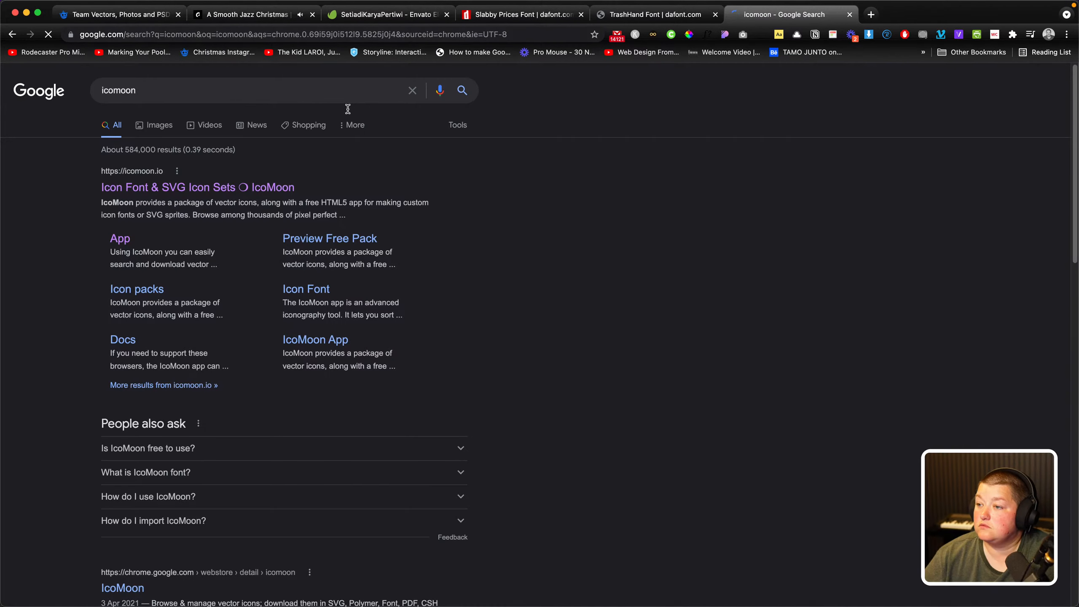
click(151, 189)
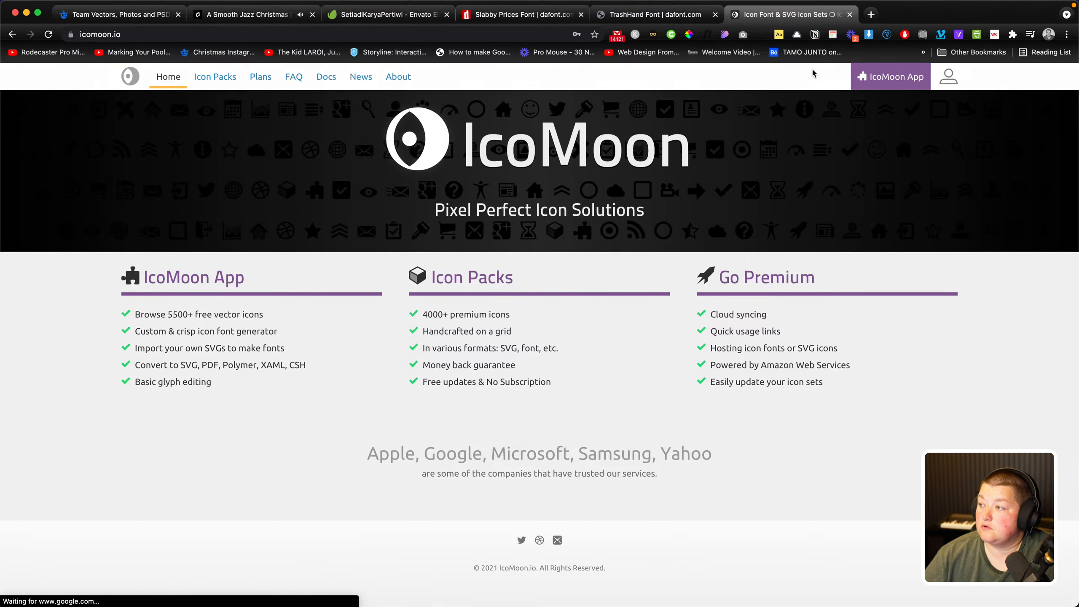
click(872, 85)
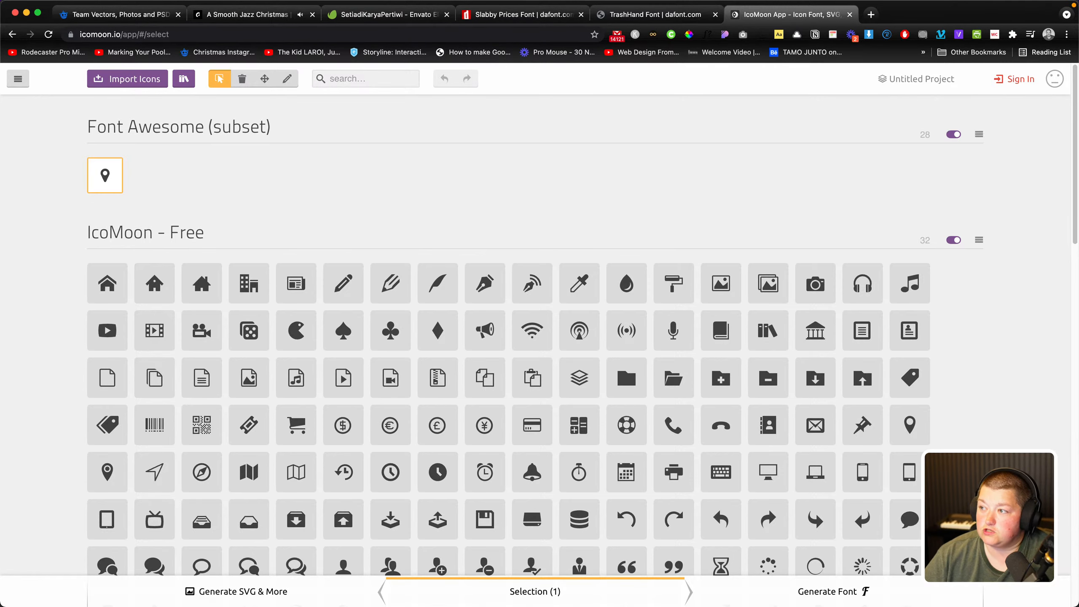
Switch to Adobe XD, try a text character in the FontAwesome font over the red square, and return to Chrome
mouse_move(268, 593)
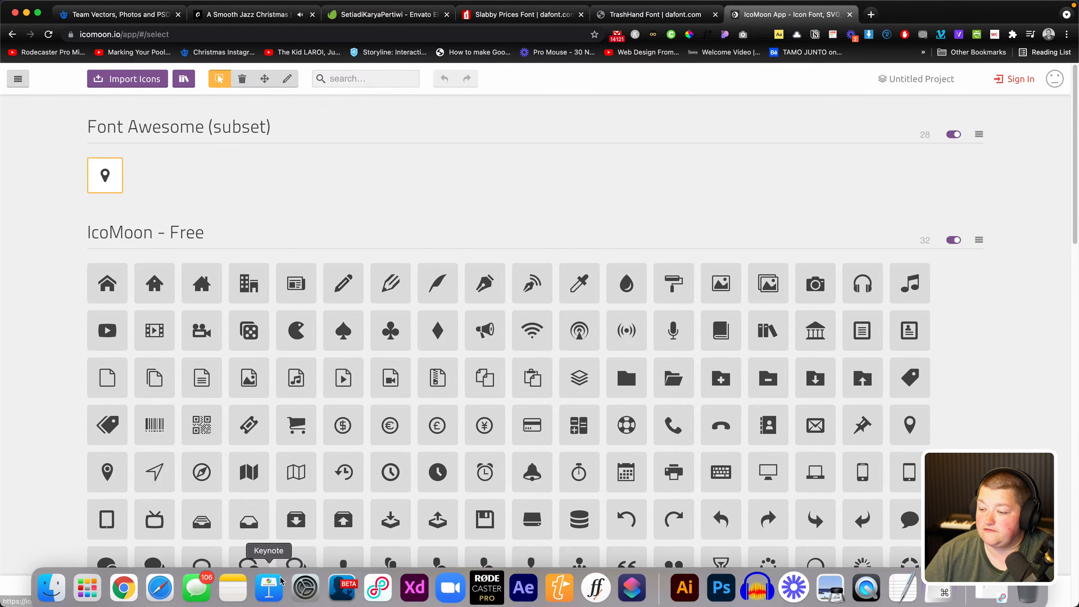
click(412, 589)
click(171, 84)
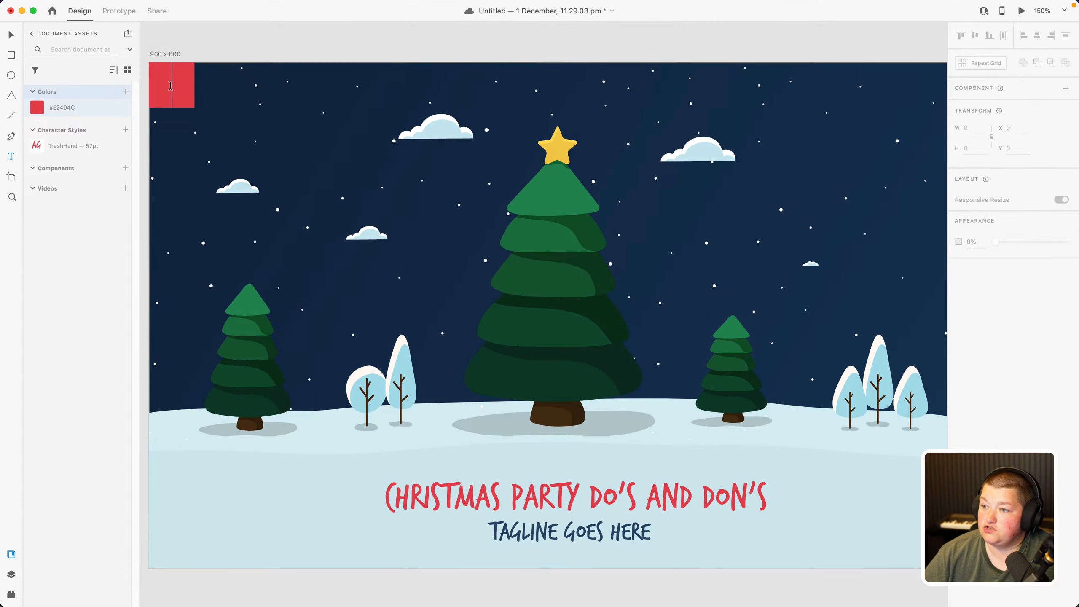
click(999, 287)
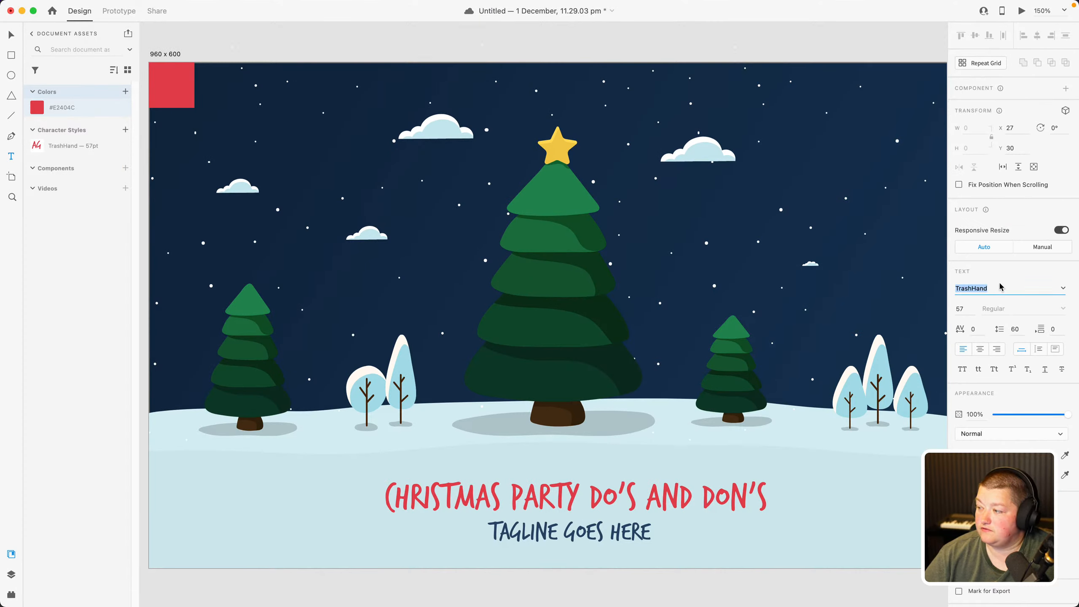
text(FontAwesome)
key(Return)
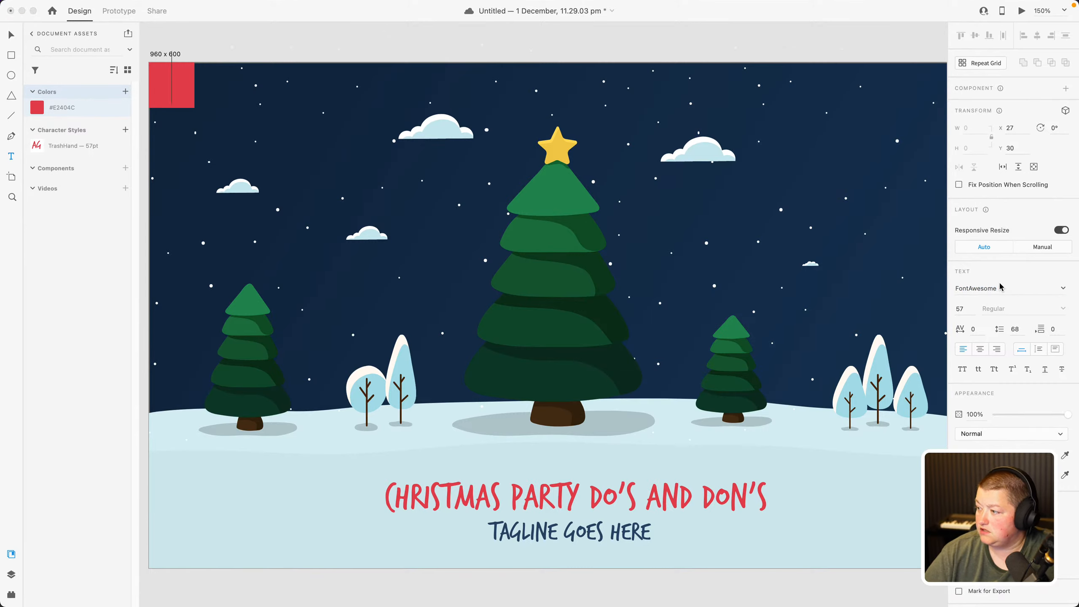
text(D)
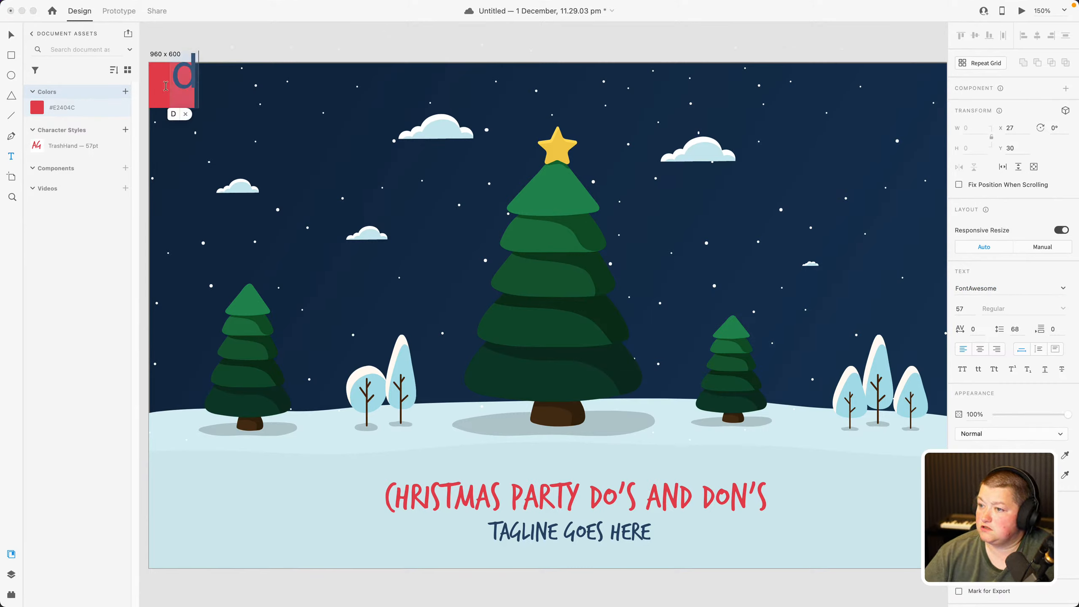
drag(171, 80, 197, 84)
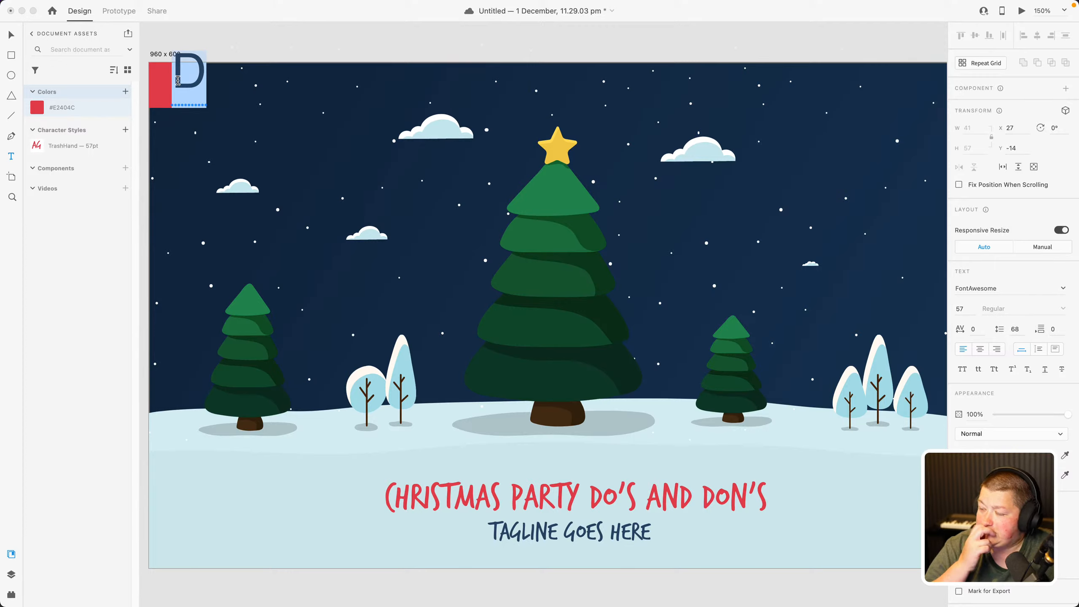
text(g)
key(BackSpace)
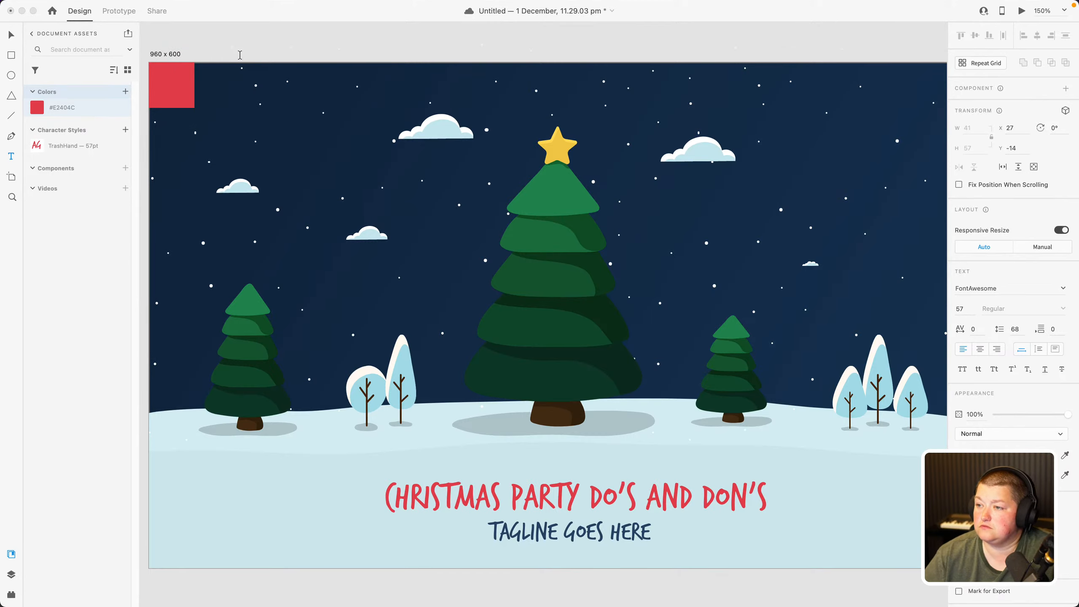
key(Escape)
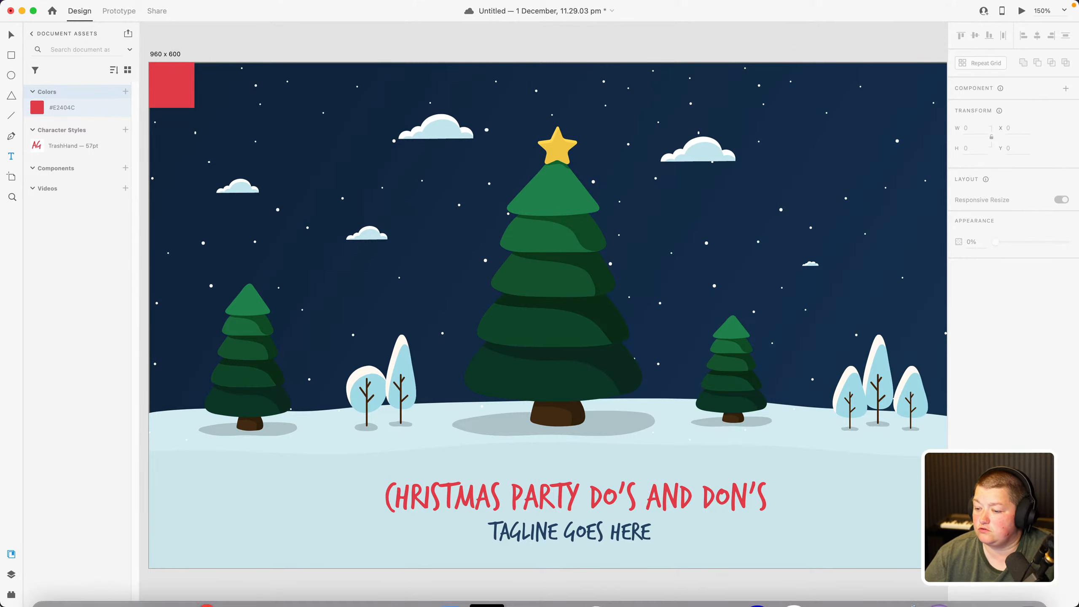
mouse_move(6, 596)
click(122, 586)
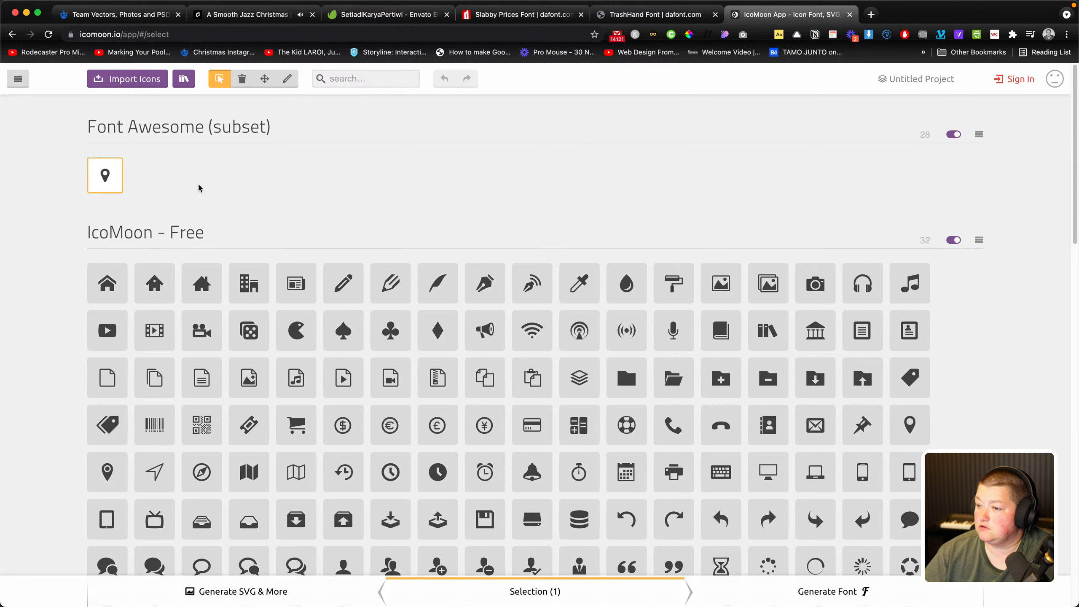
scroll(145, 126, down, 5)
scroll(145, 126, up, 5)
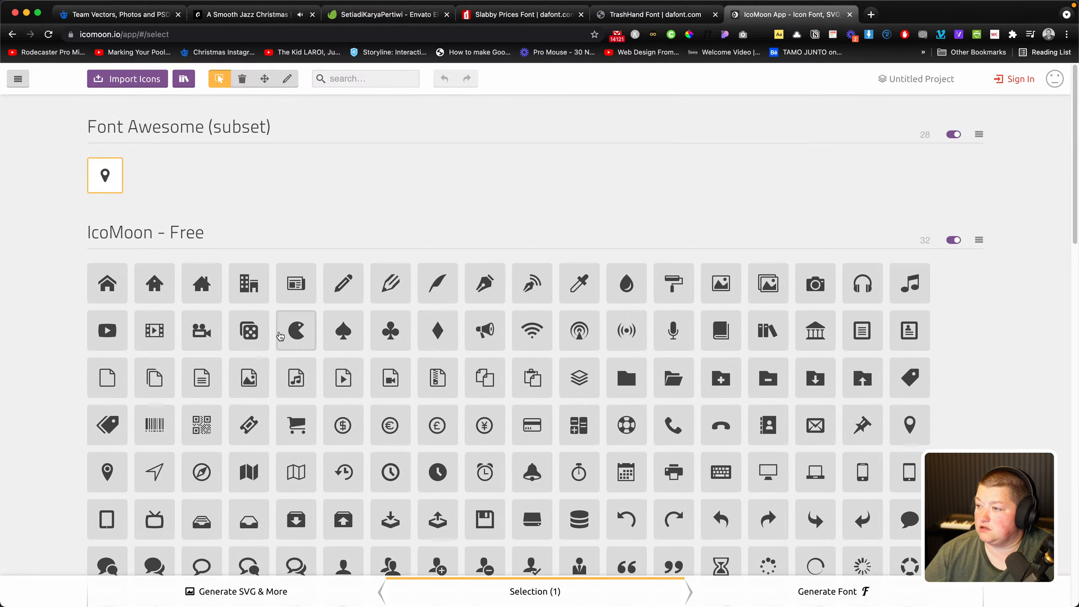
click(155, 82)
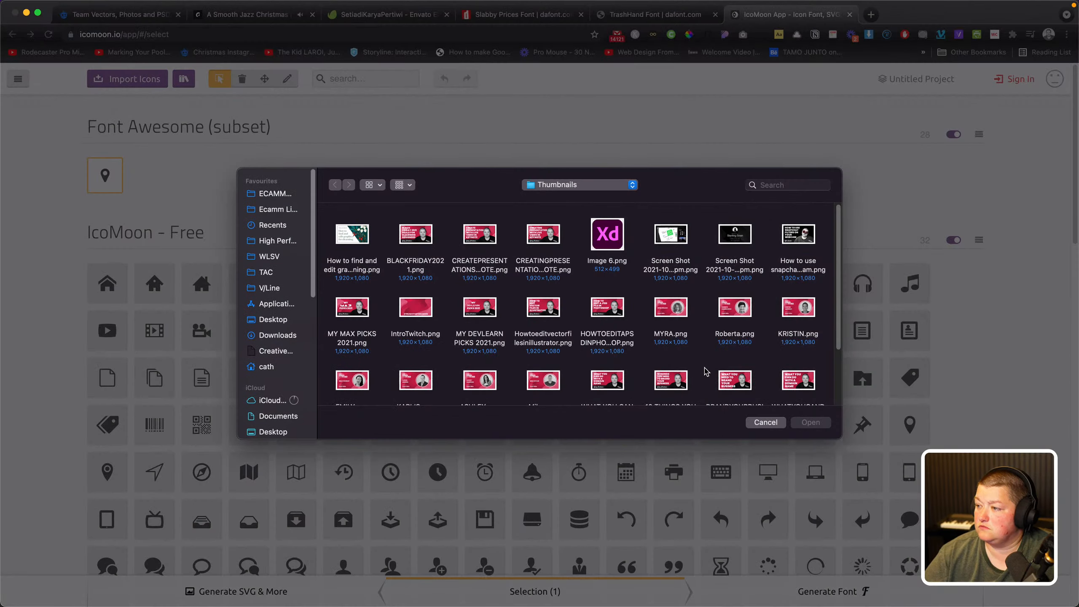
click(766, 422)
Look through the IcoMoon - Free icons and open the library of additional icon sets
scroll(540, 493, down, 15)
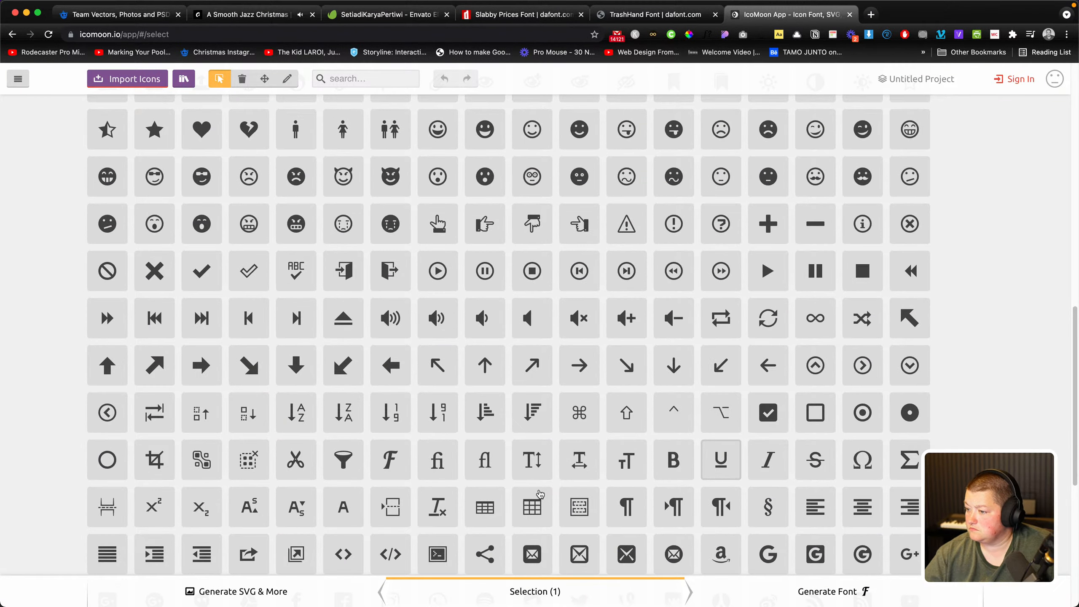
scroll(539, 493, up, 20)
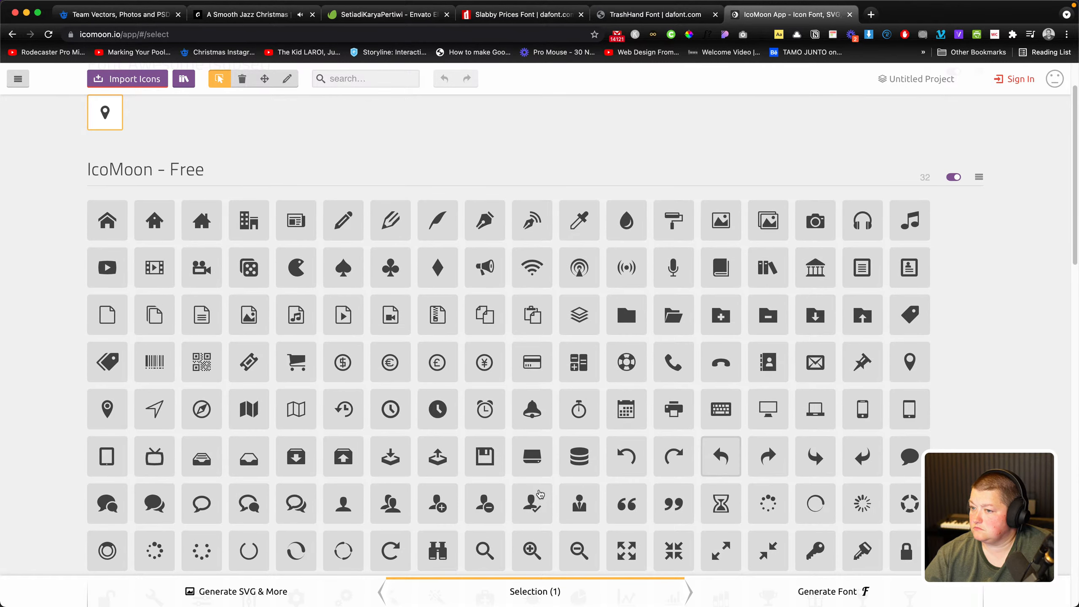
scroll(540, 493, down, 20)
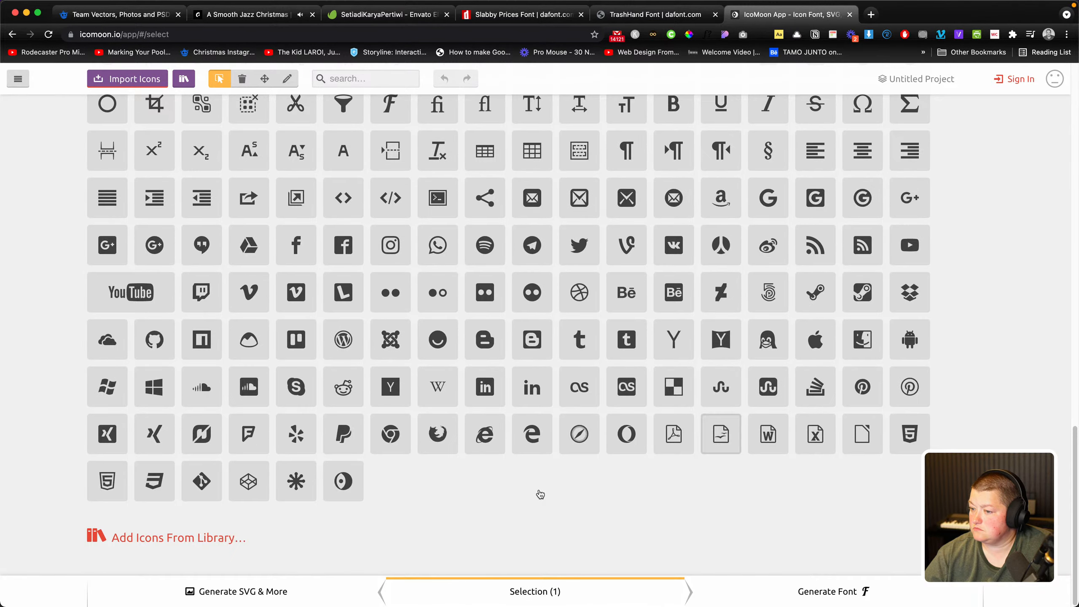
click(125, 544)
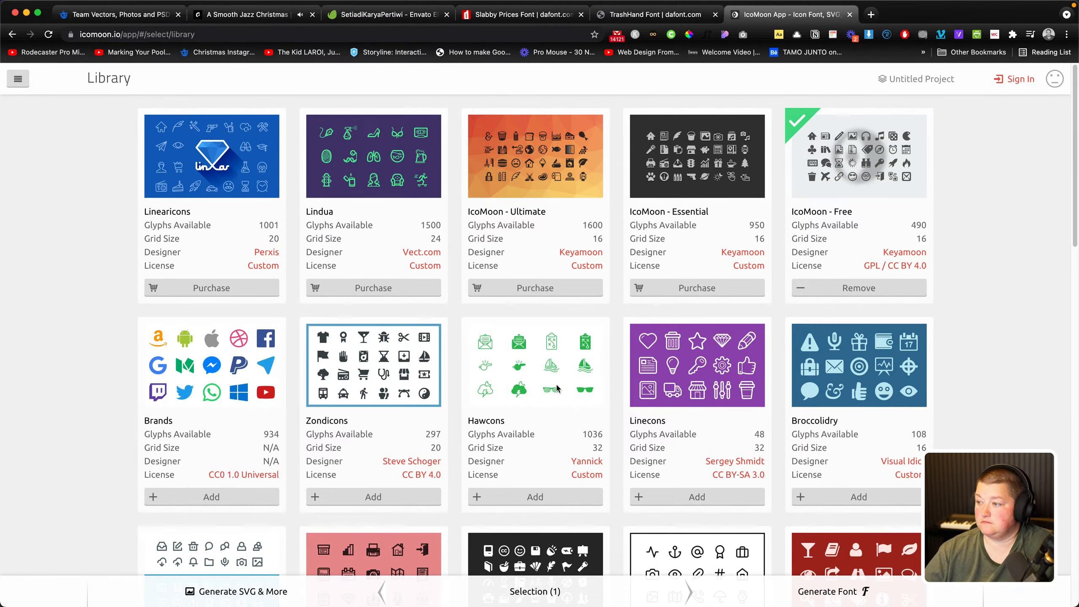
Look through the library's icon sets and add the Font Awesome set to the project
scroll(811, 444, down, 5)
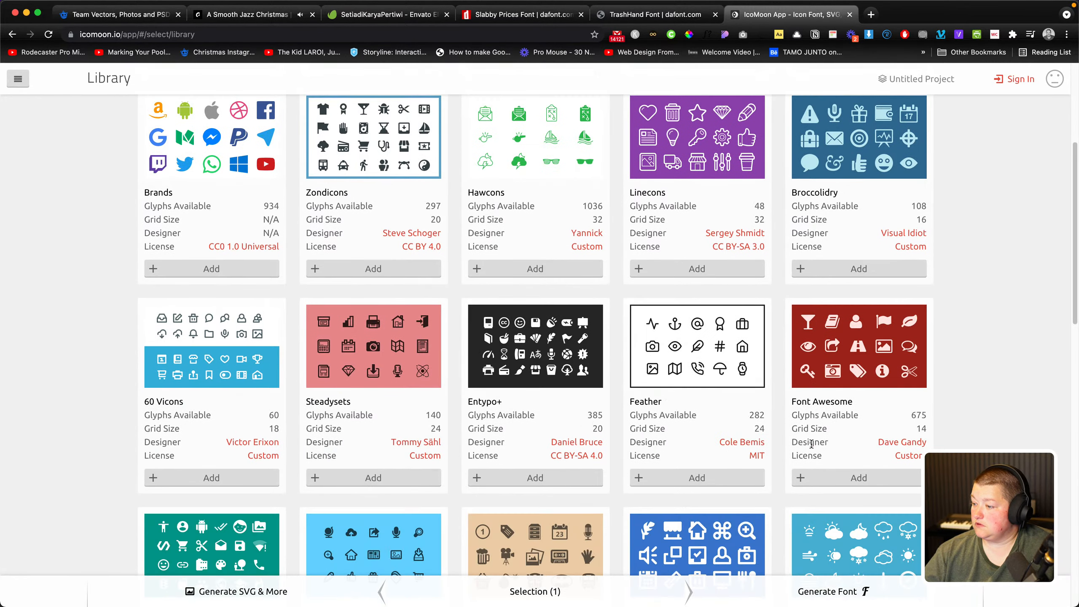
scroll(352, 408, down, 3)
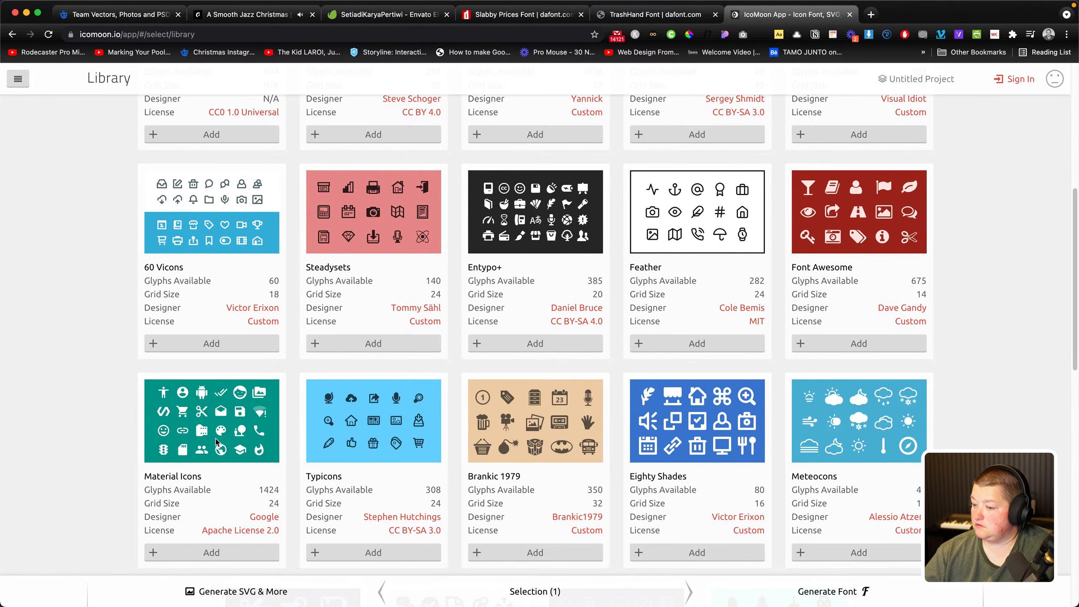
scroll(216, 442, down, 4)
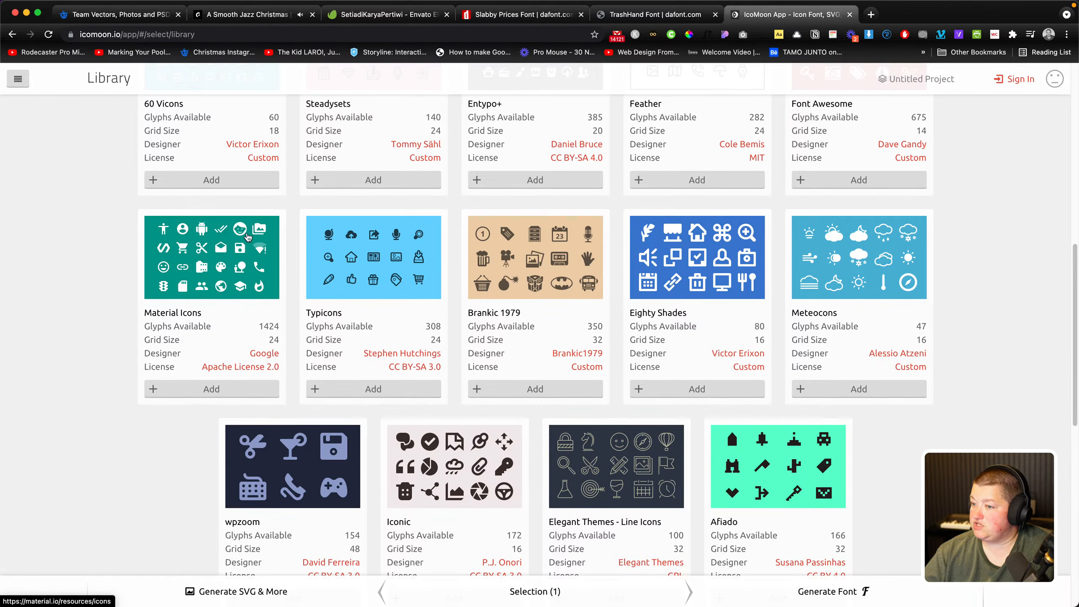
scroll(799, 306, down, 5)
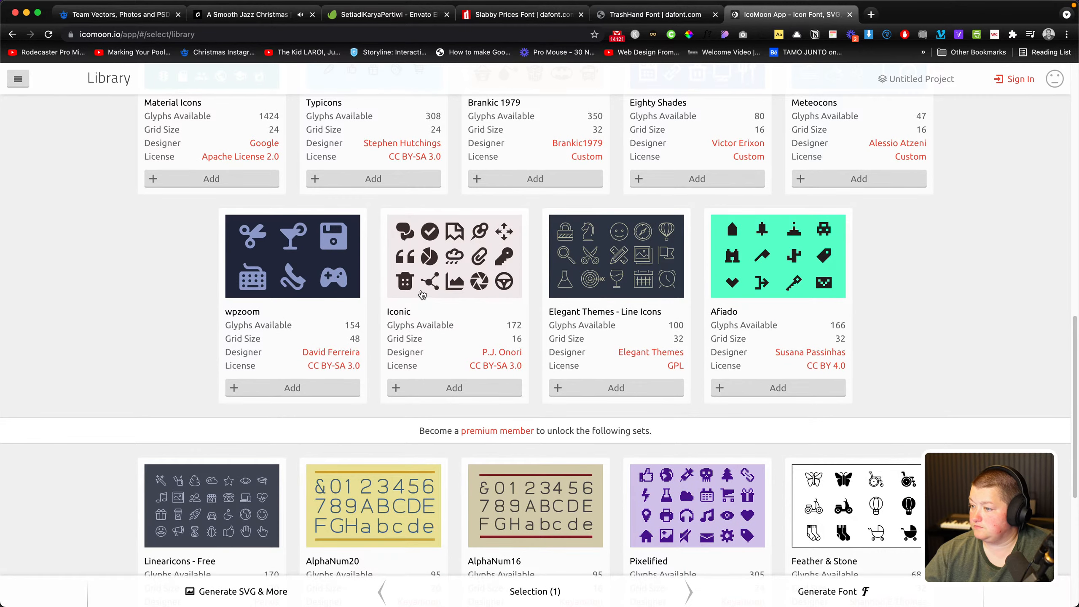
scroll(298, 331, up, 8)
scroll(295, 333, up, 5)
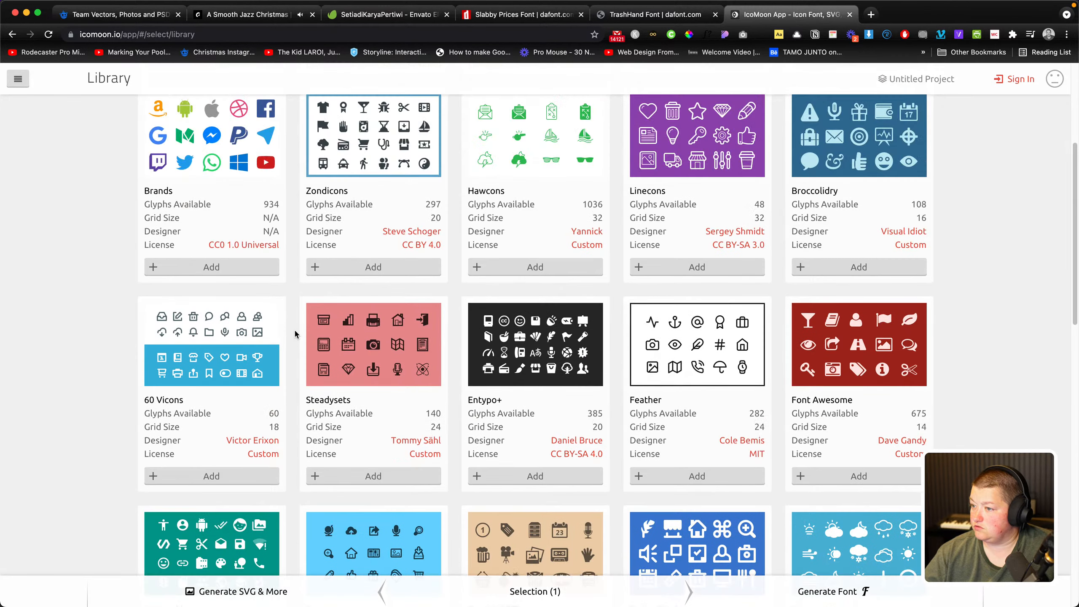
click(812, 366)
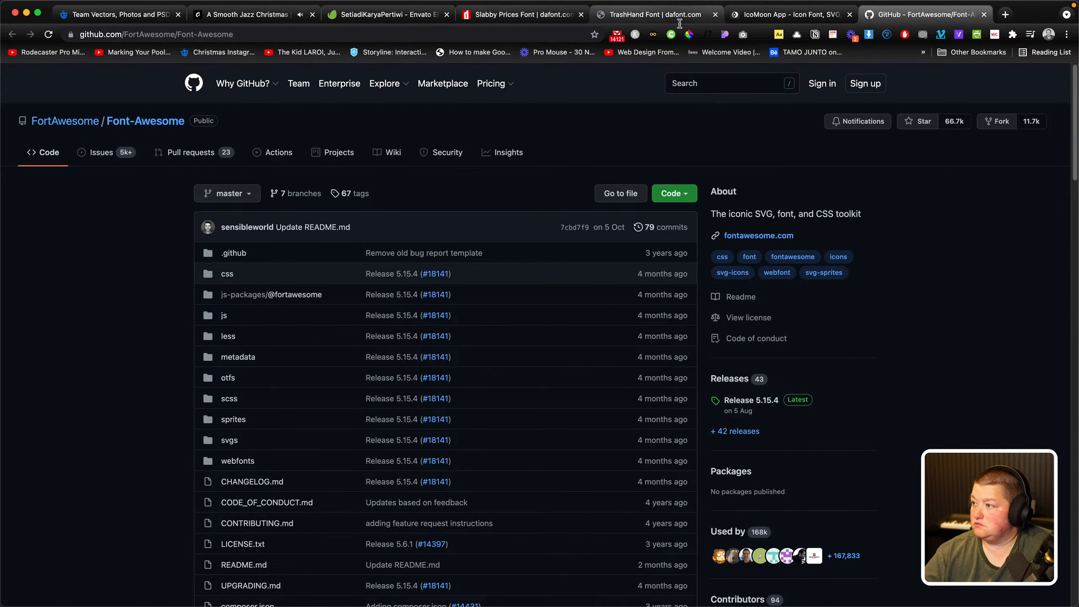
click(747, 16)
click(864, 486)
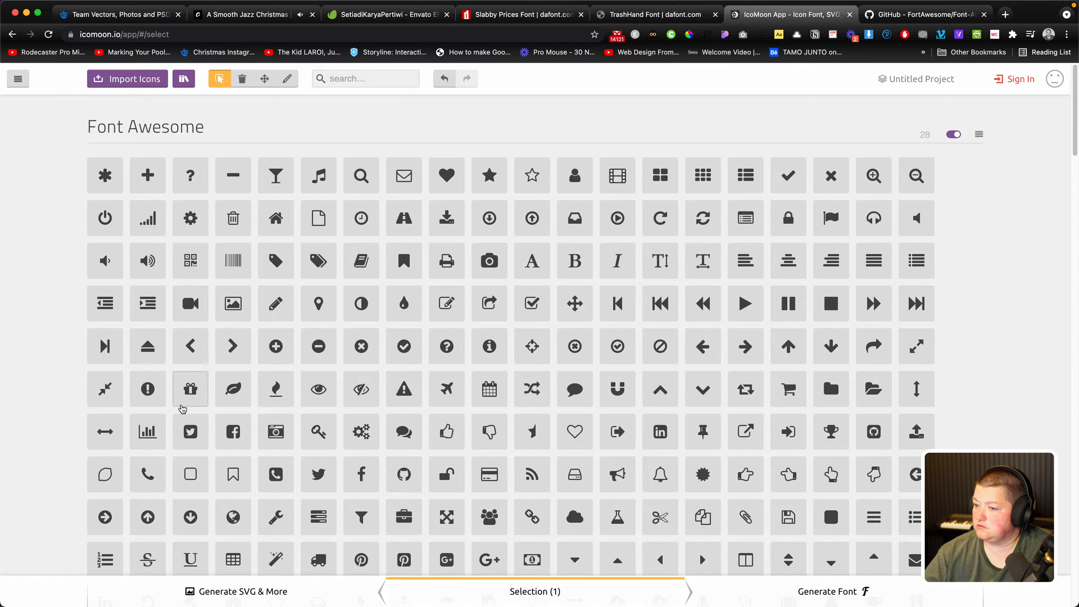
Search the icons for "menu" and add the three-bar menu icon from IcoMoon - Free to the selection
scroll(190, 387, down, 7)
scroll(650, 441, down, 15)
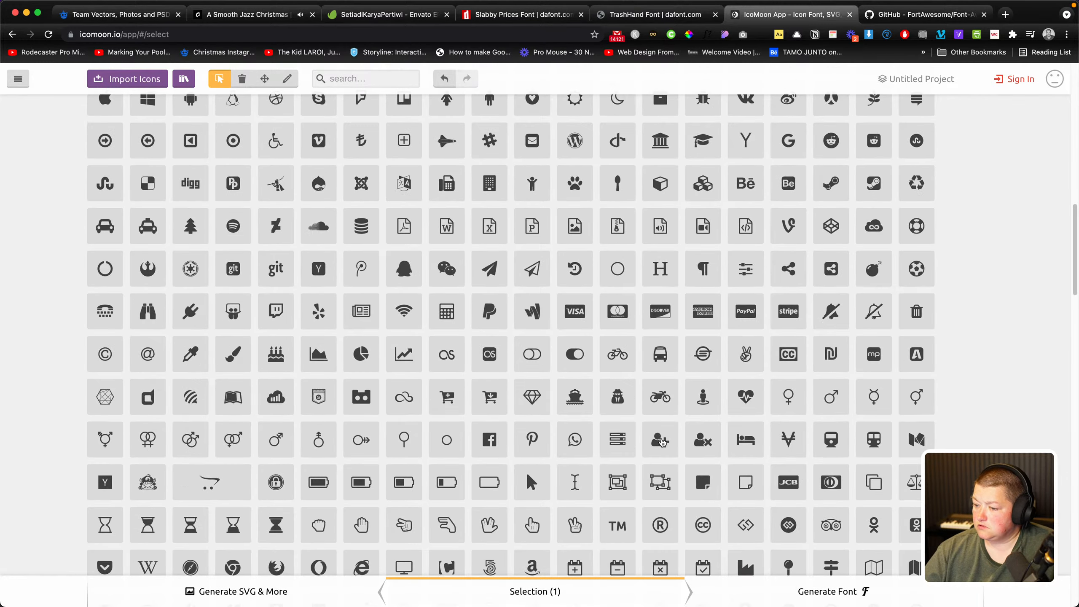
scroll(526, 472, up, 20)
click(329, 77)
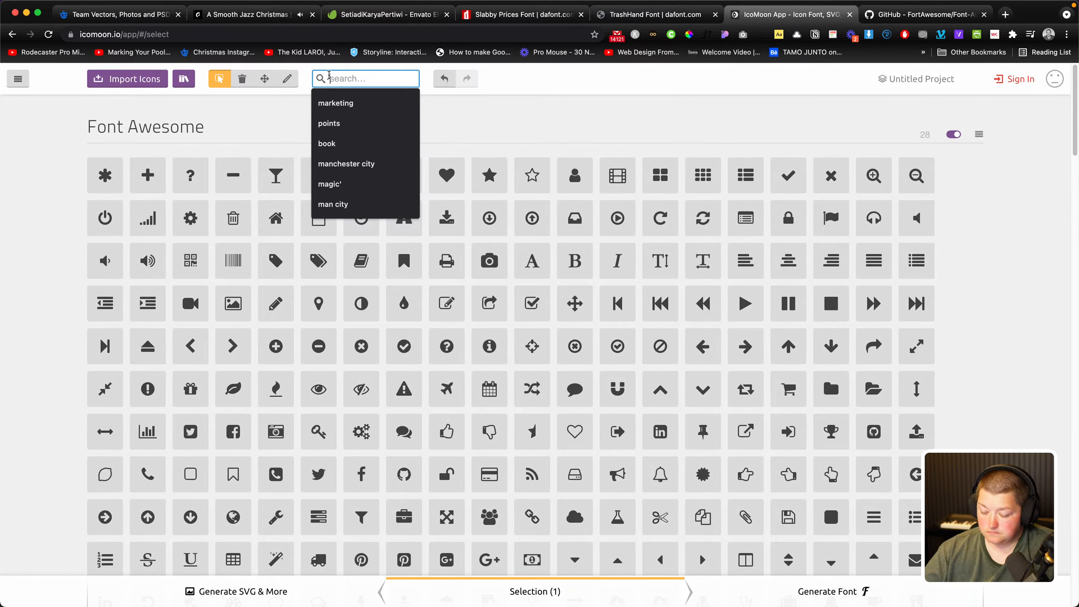
text(menu)
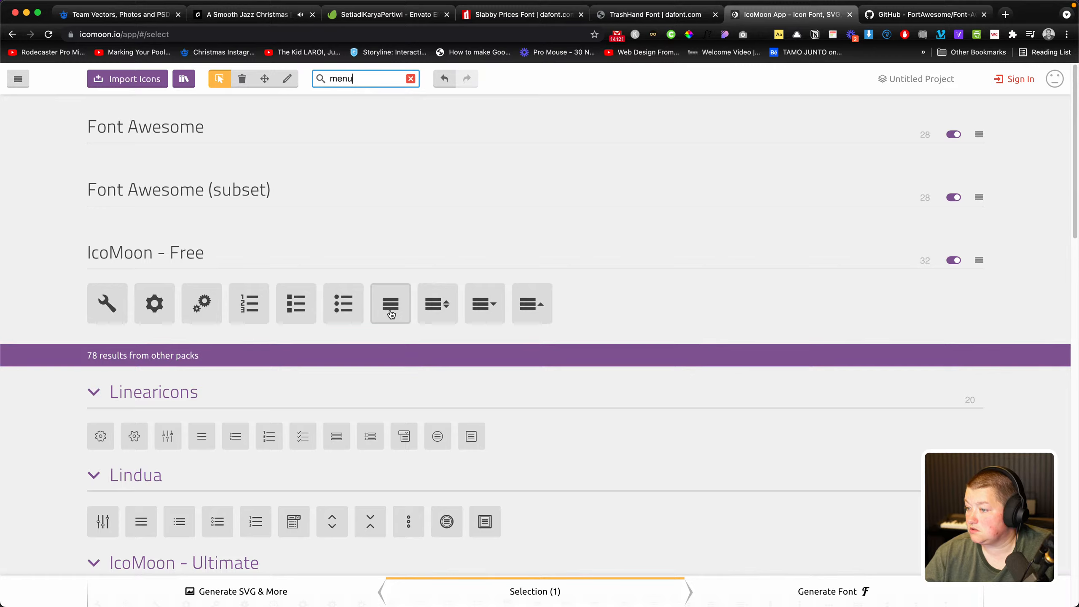
click(390, 313)
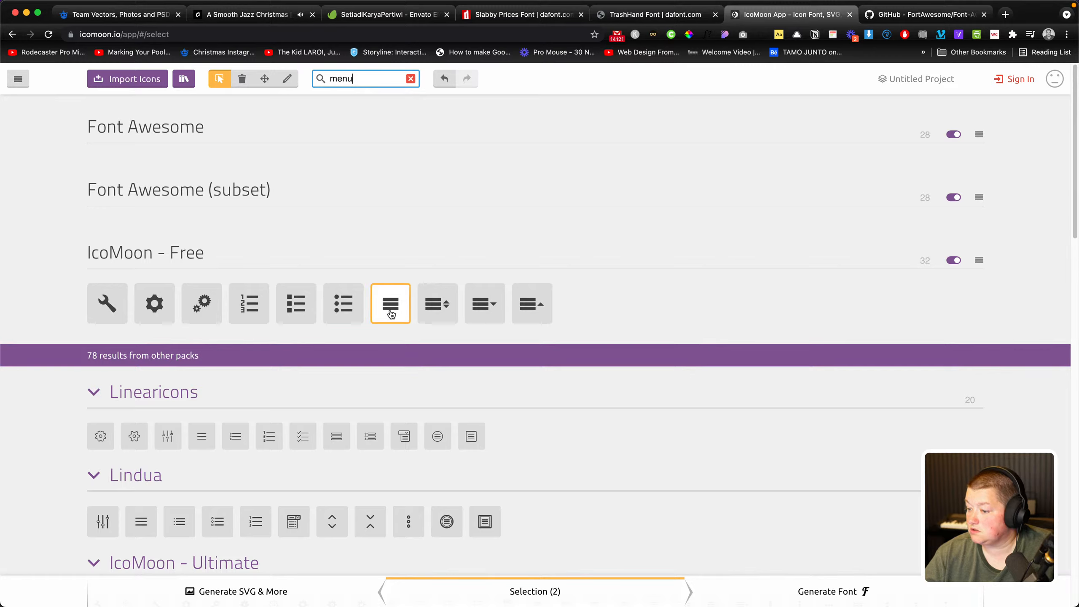
Generate the SVGs for the selected icons and download the menu icon as menu.svg into the Fonts folder
click(253, 593)
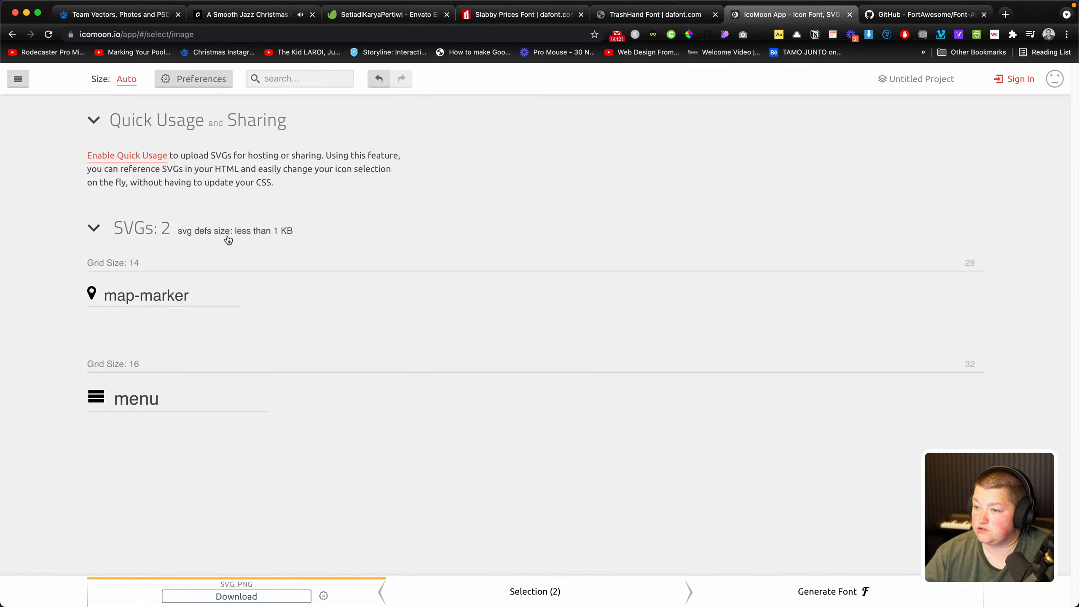
click(99, 400)
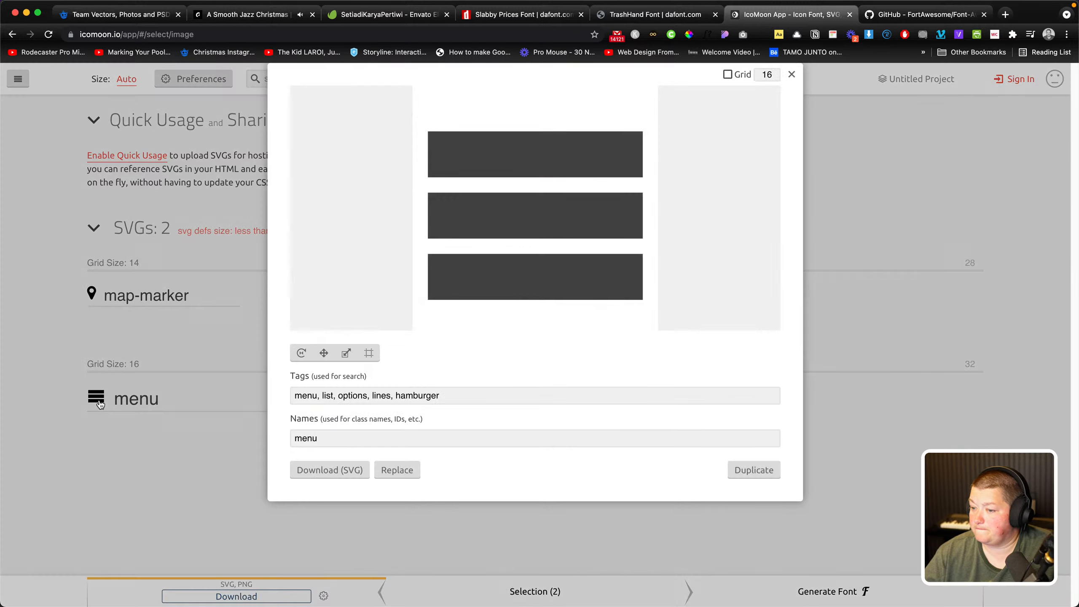
click(329, 470)
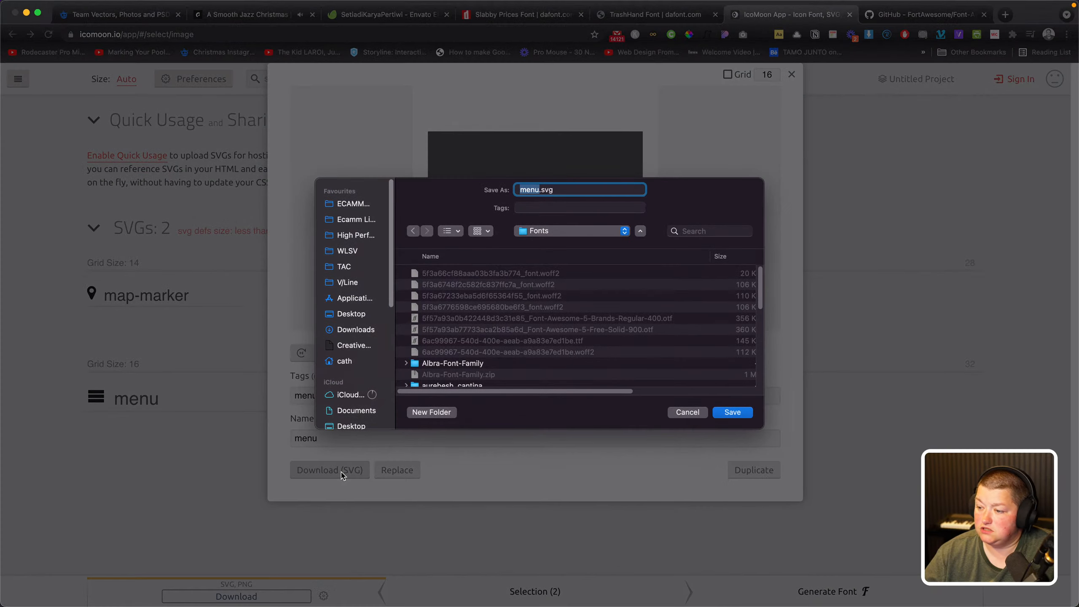
click(723, 413)
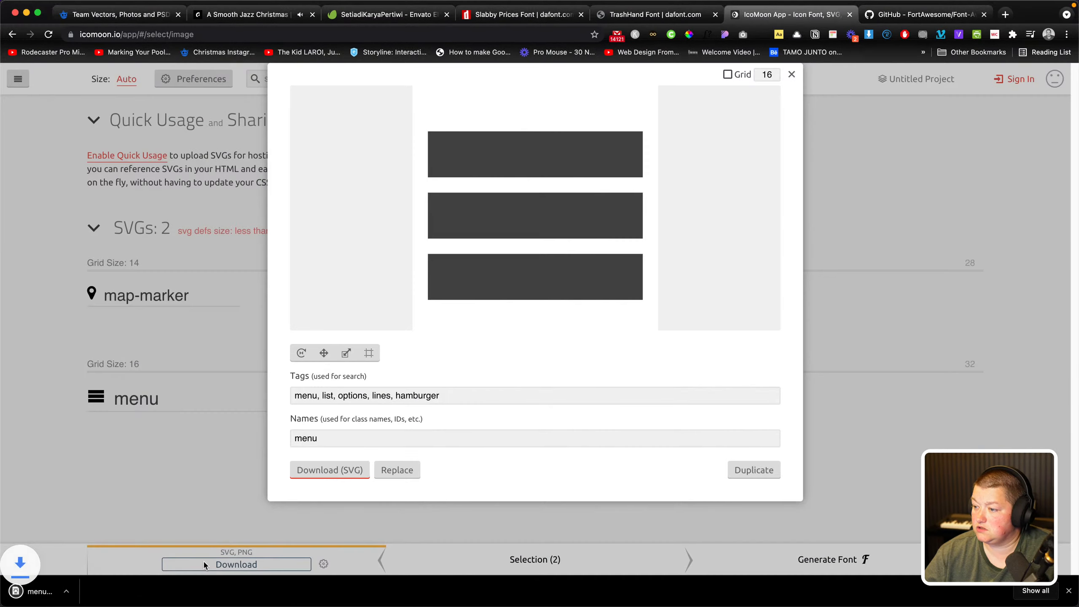
Look for the downloaded menu icon in Finder's Downloads and Recent locations, and return to Chrome
drag(83, 592, 26, 593)
click(62, 588)
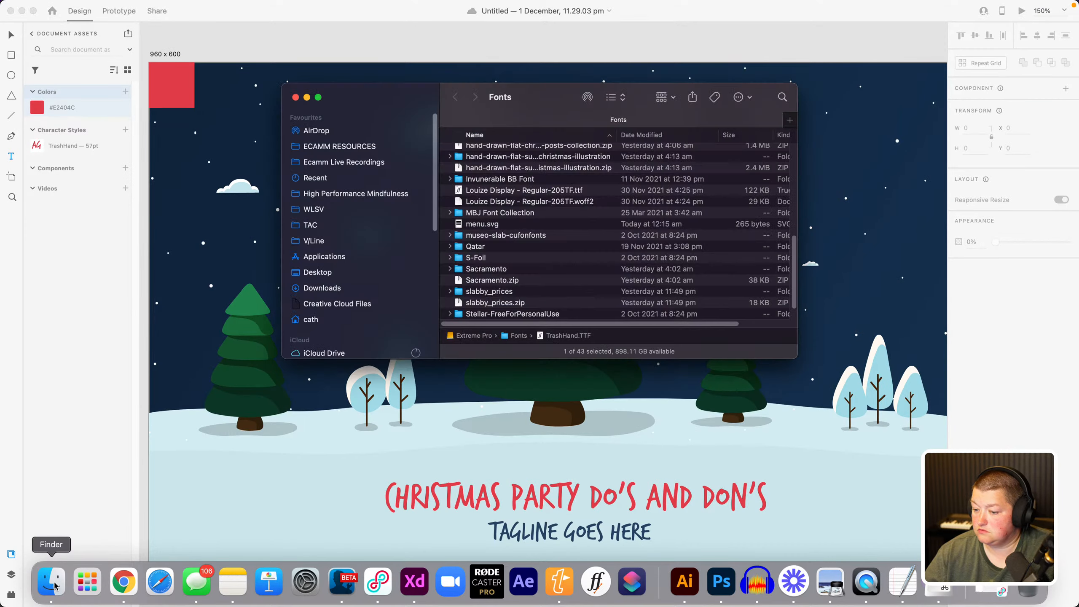
click(320, 289)
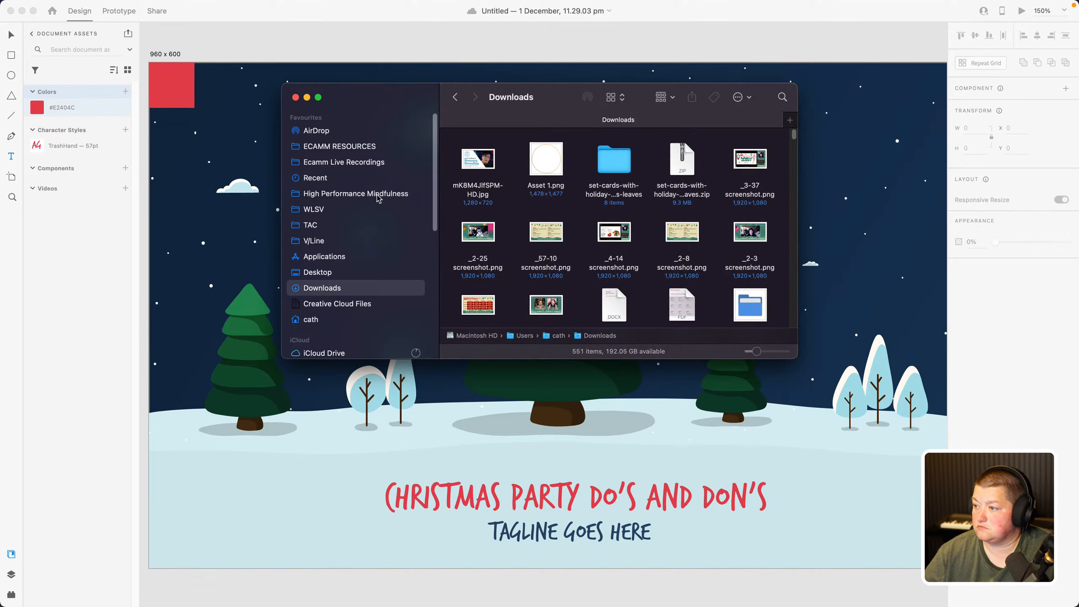
scroll(324, 291, down, 3)
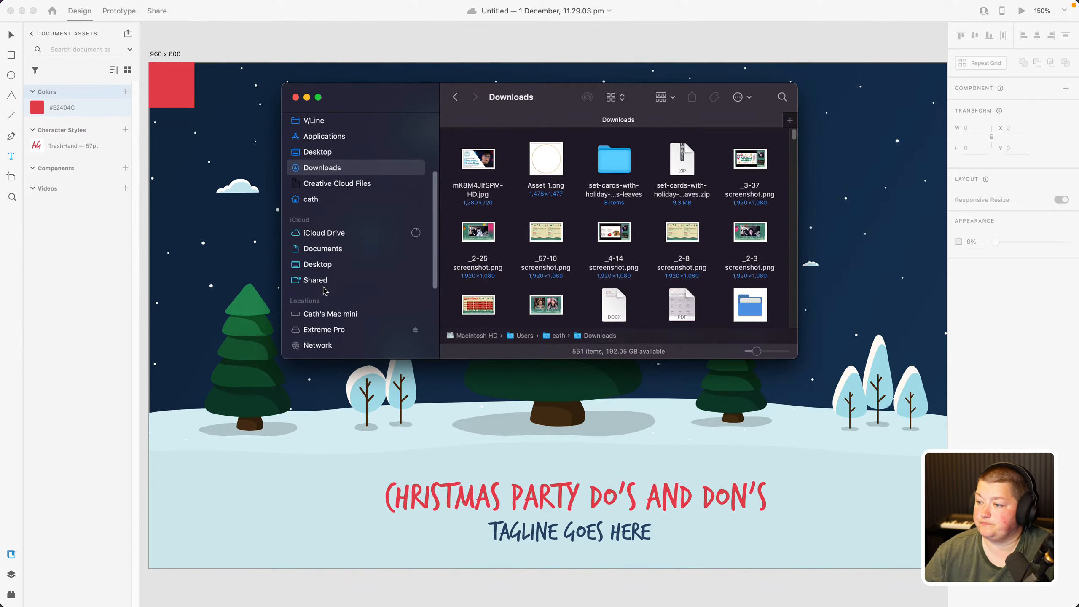
scroll(326, 310, down, 5)
scroll(324, 276, up, 10)
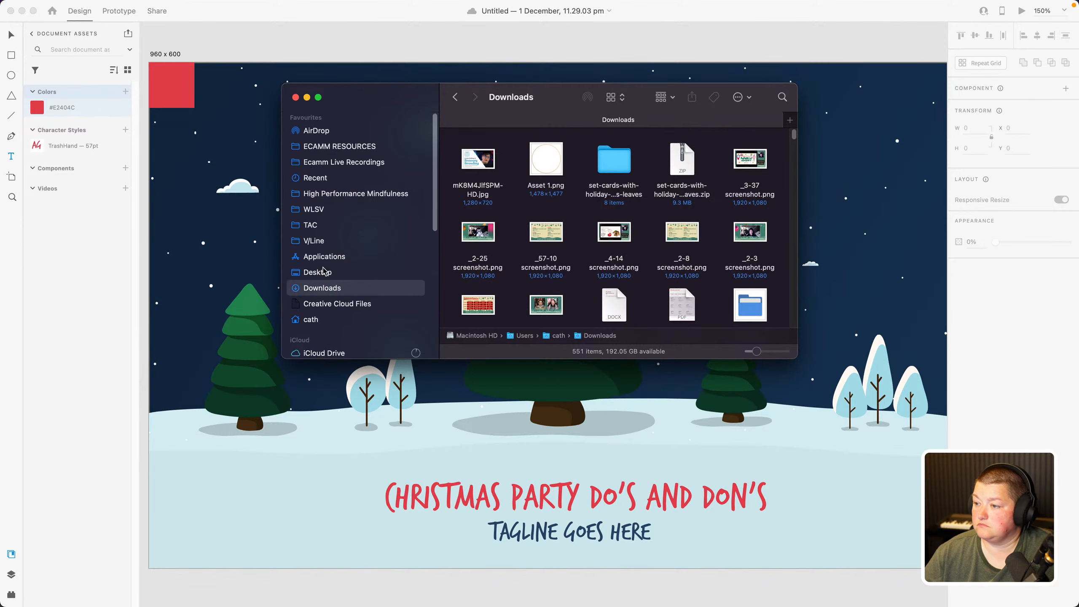
click(313, 178)
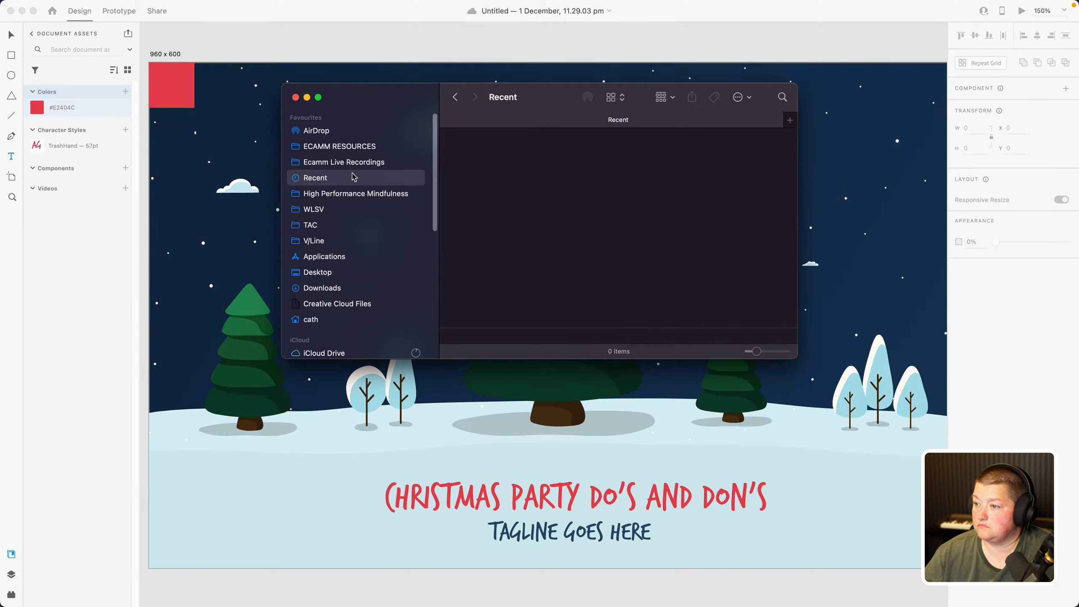
mouse_move(195, 588)
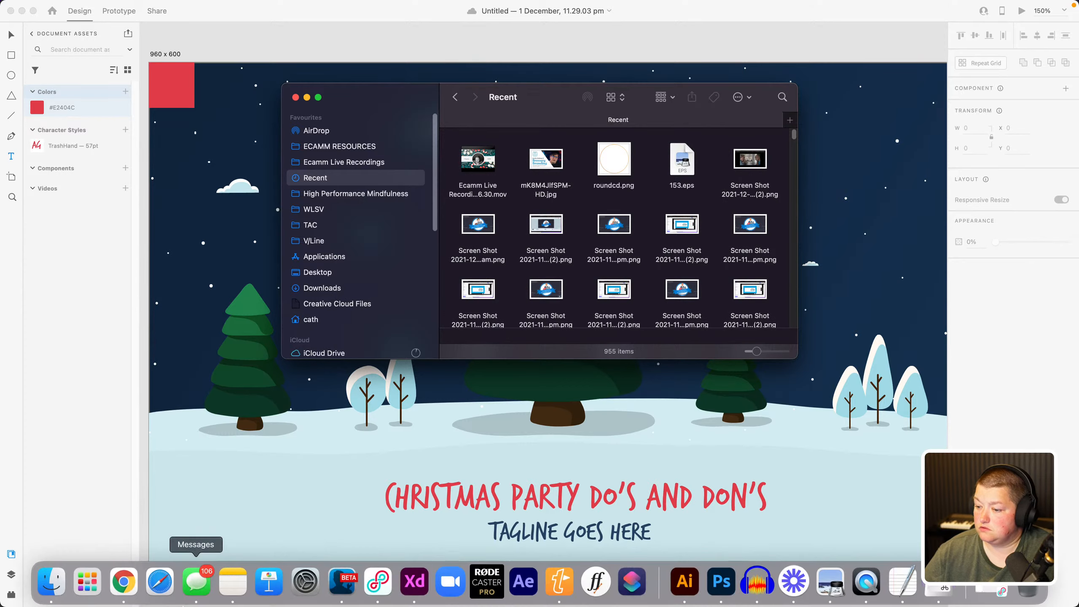
click(123, 582)
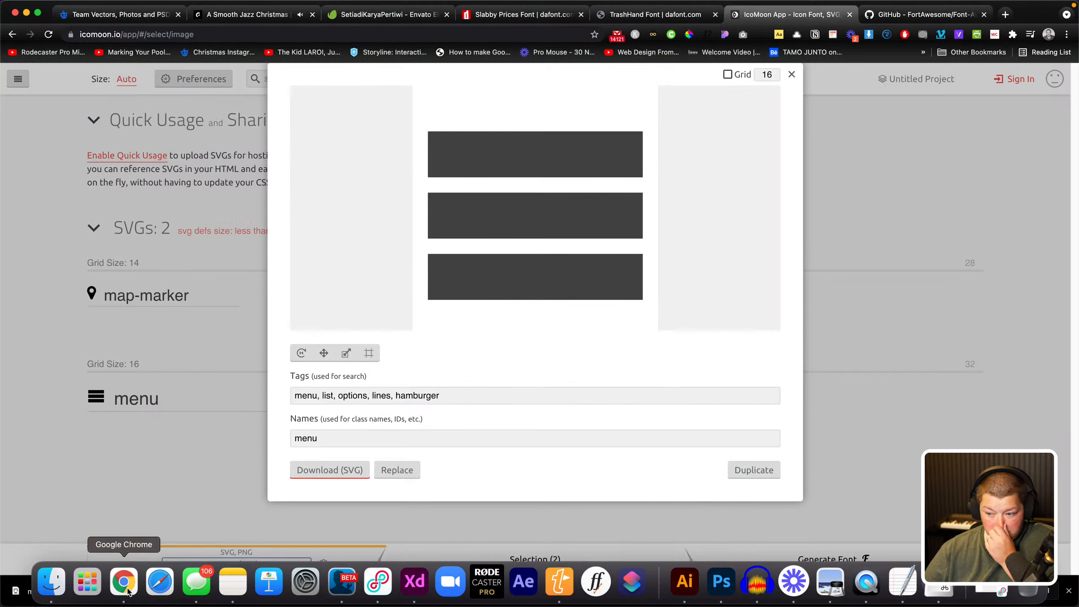
Download the menu icon SVG again and save it to the Desktop as menu (1).svg
click(343, 470)
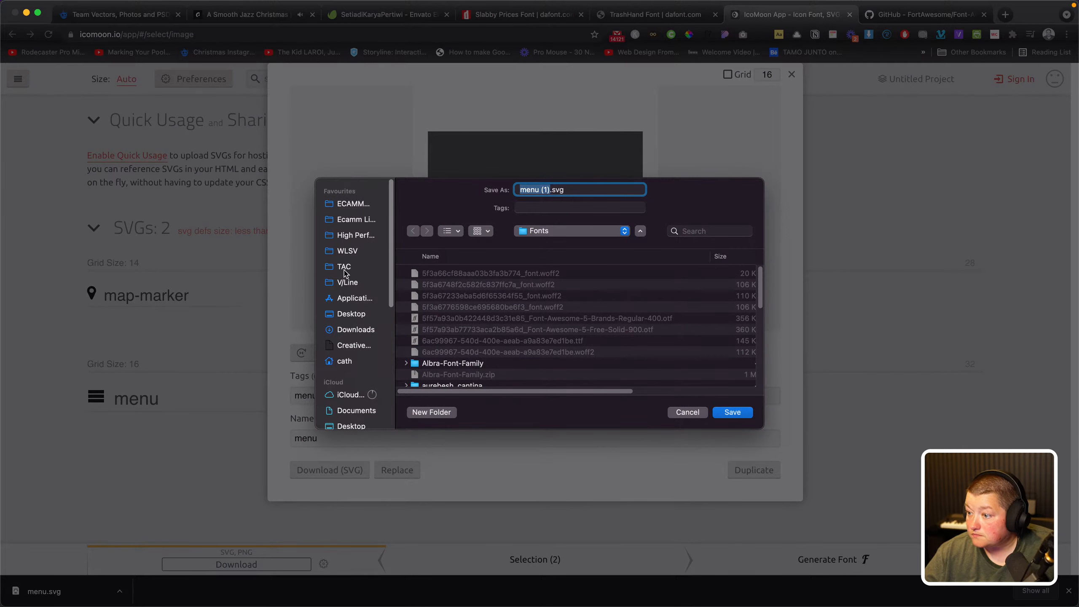
click(352, 314)
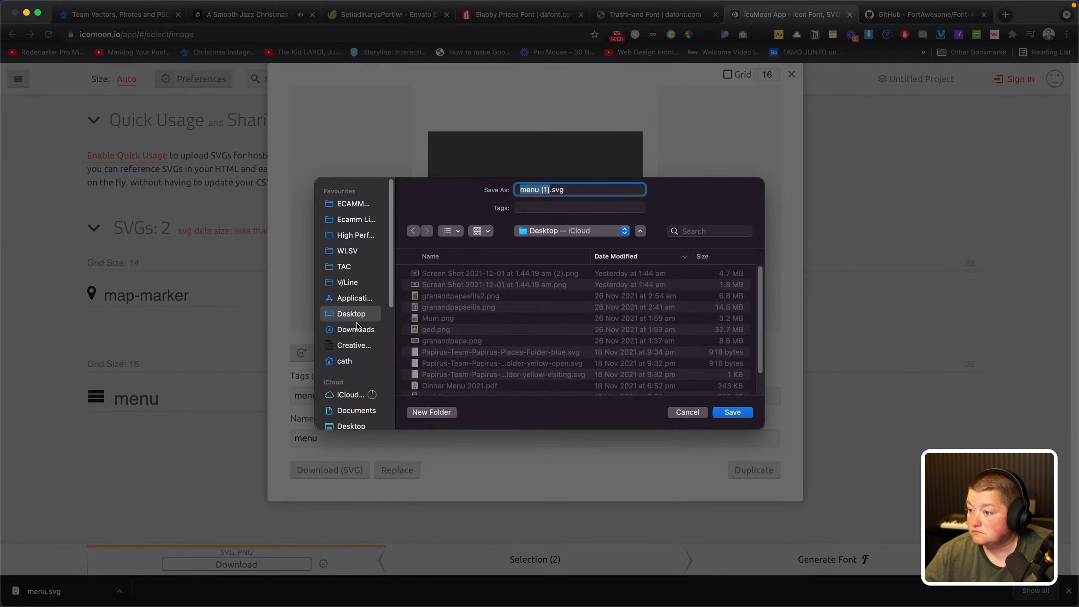
click(732, 413)
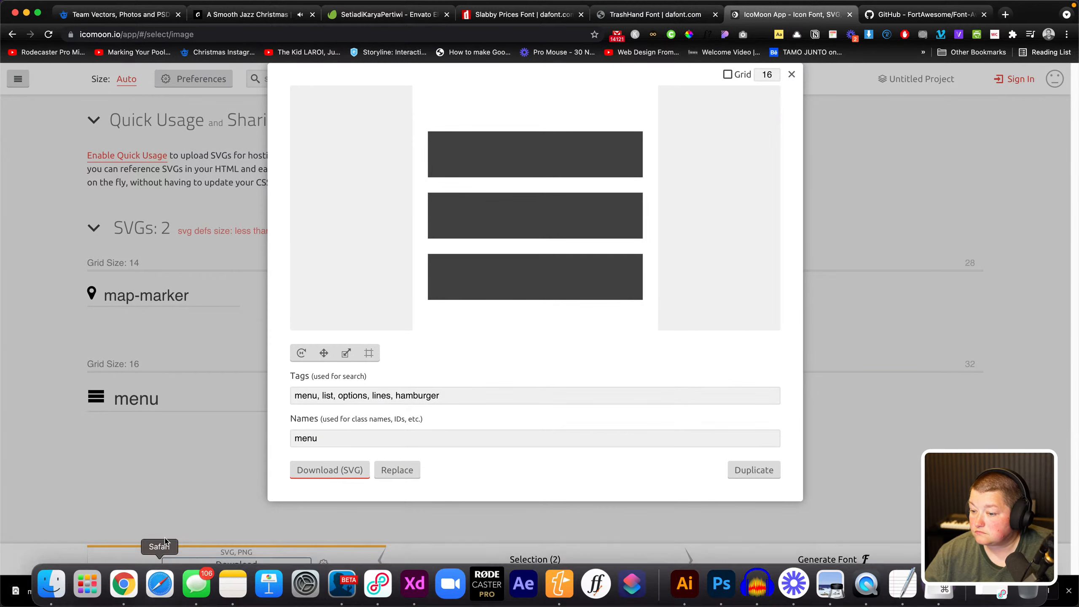
Switch to Adobe XD and place menu (1).svg from the Desktop folder on the pasteboard below the 960 x 600 artboard
click(414, 581)
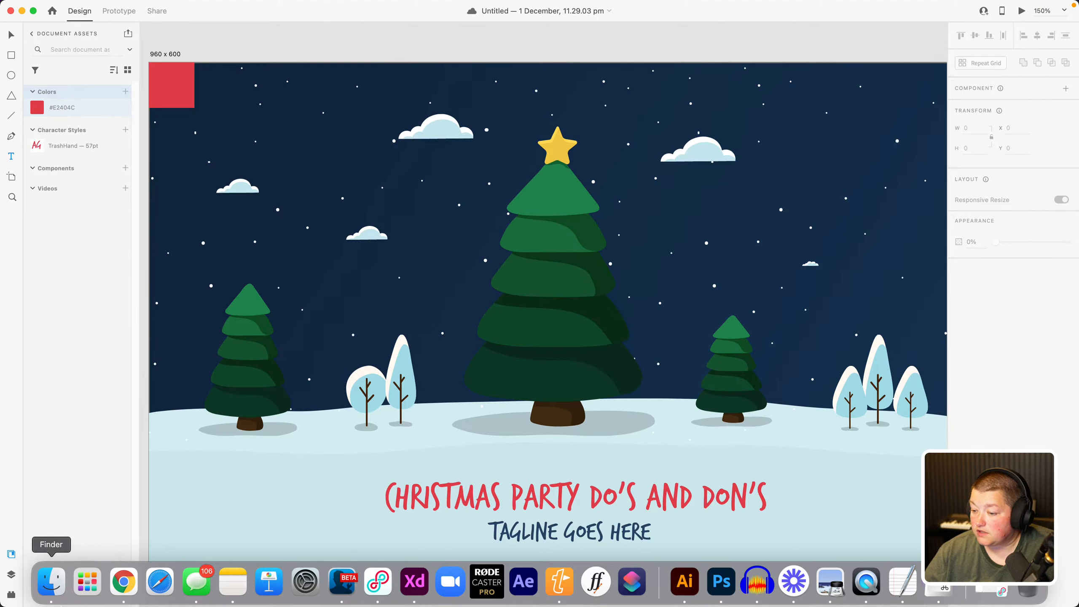
click(52, 582)
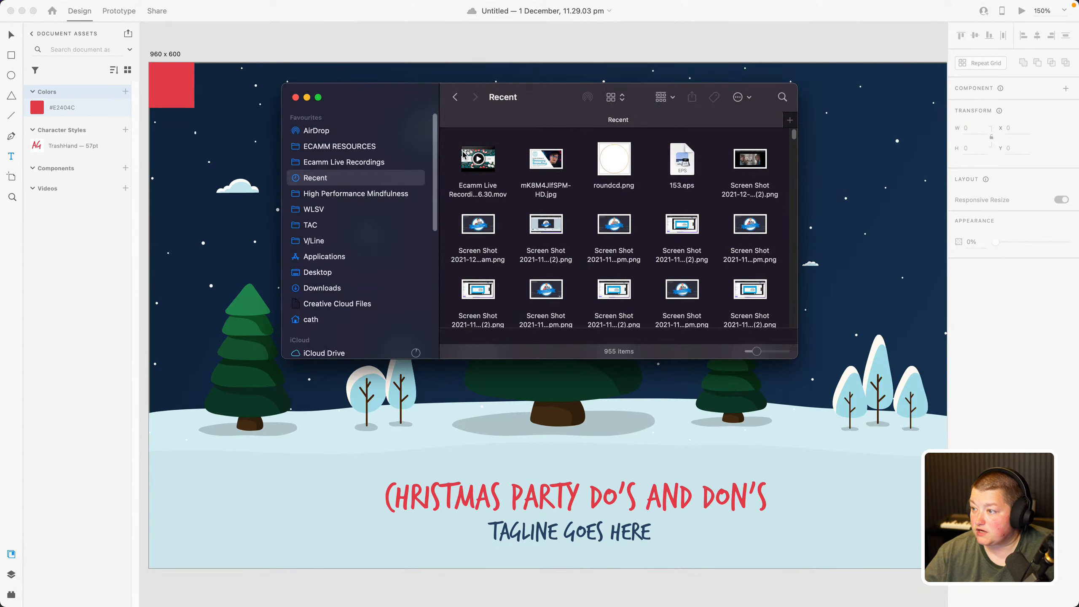
click(319, 273)
drag(477, 160, 240, 592)
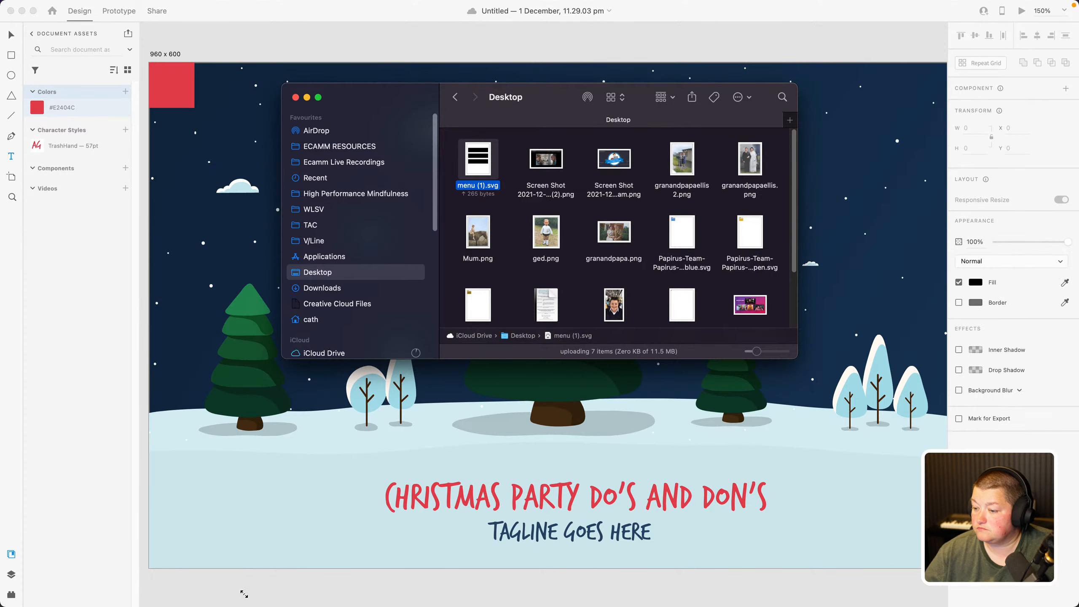
scroll(376, 506, down, 6)
scroll(574, 584, down, 2)
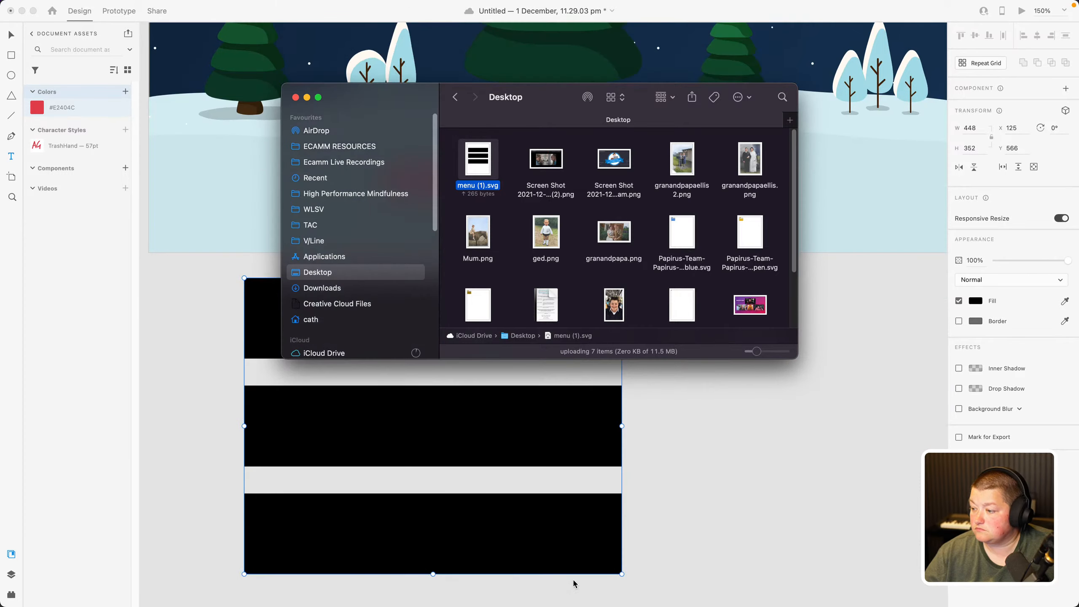
Scale the imported menu icon down proportionally to about 24 x 19
click(621, 575)
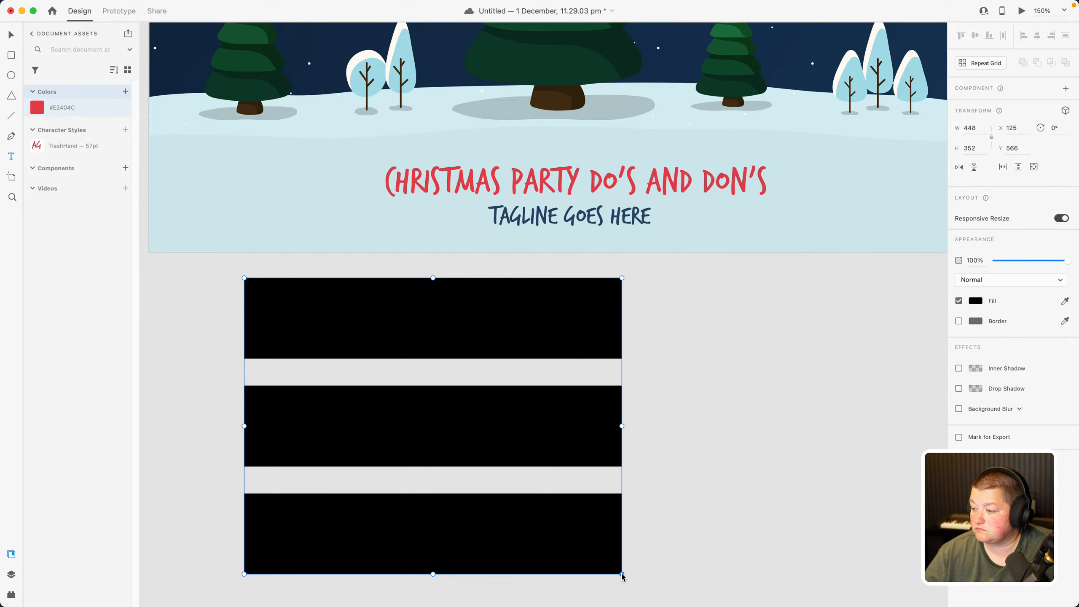
drag(622, 575, 301, 339)
scroll(316, 350, up, 10)
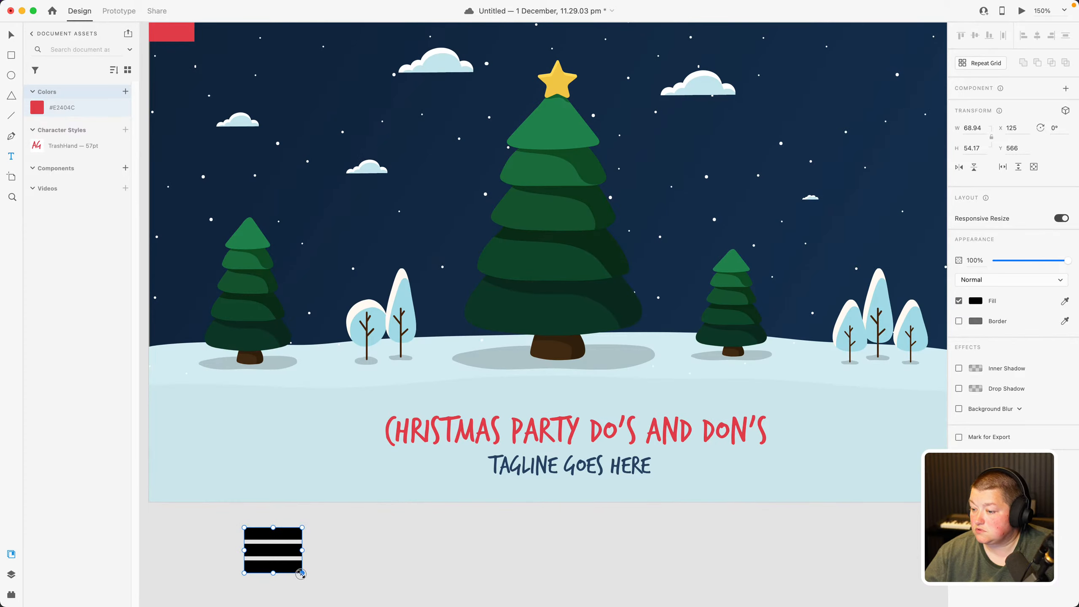
drag(301, 573, 264, 548)
click(275, 548)
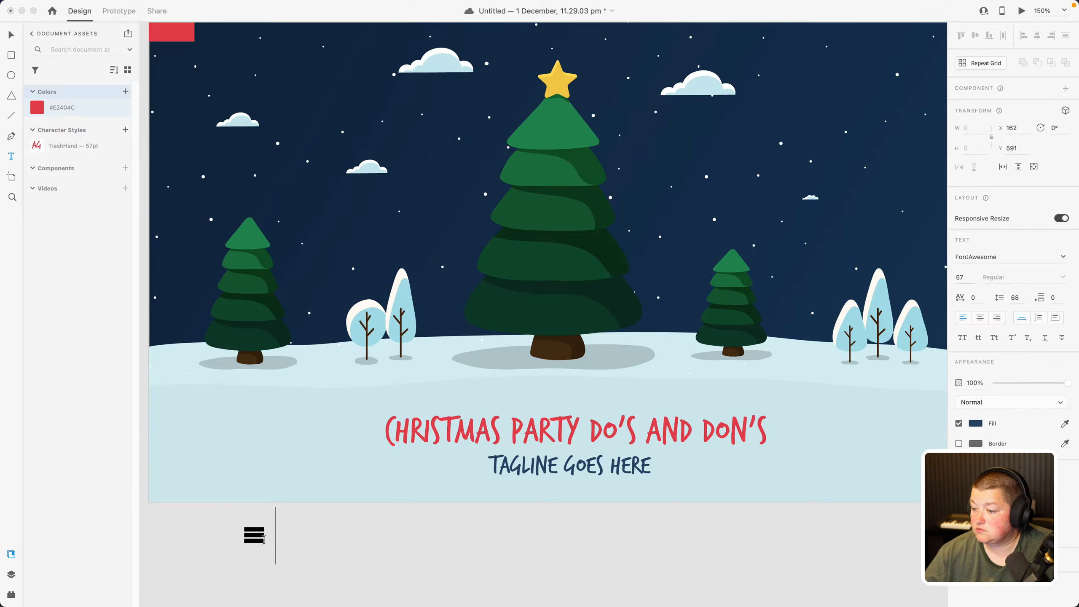
click(257, 529)
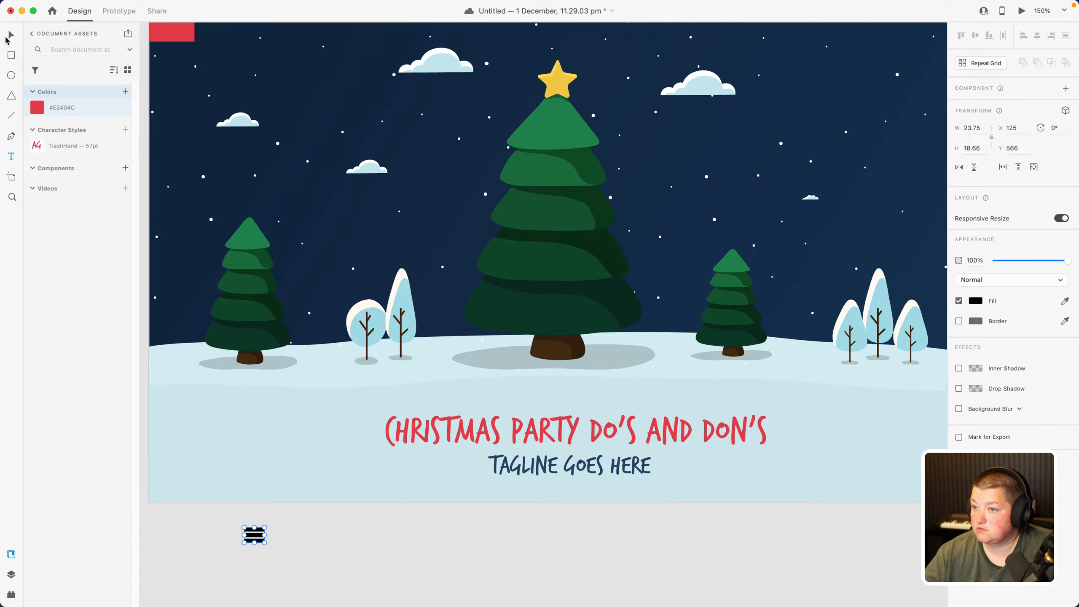
Move the menu icon onto the middle of the red square and change its fill to white
click(6, 37)
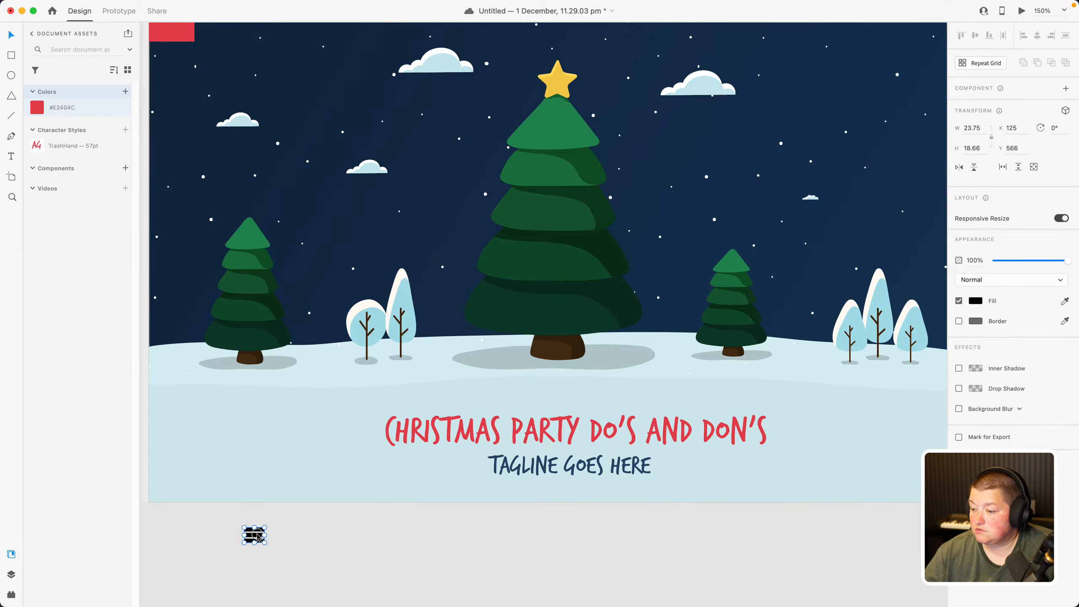
drag(257, 536, 159, 99)
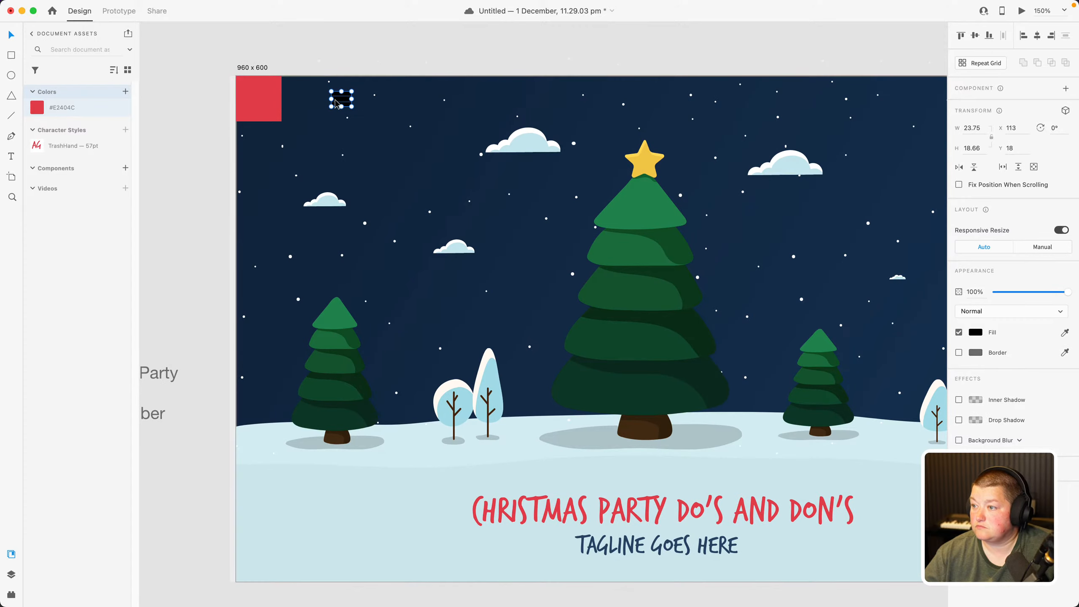
drag(344, 101, 262, 102)
click(976, 333)
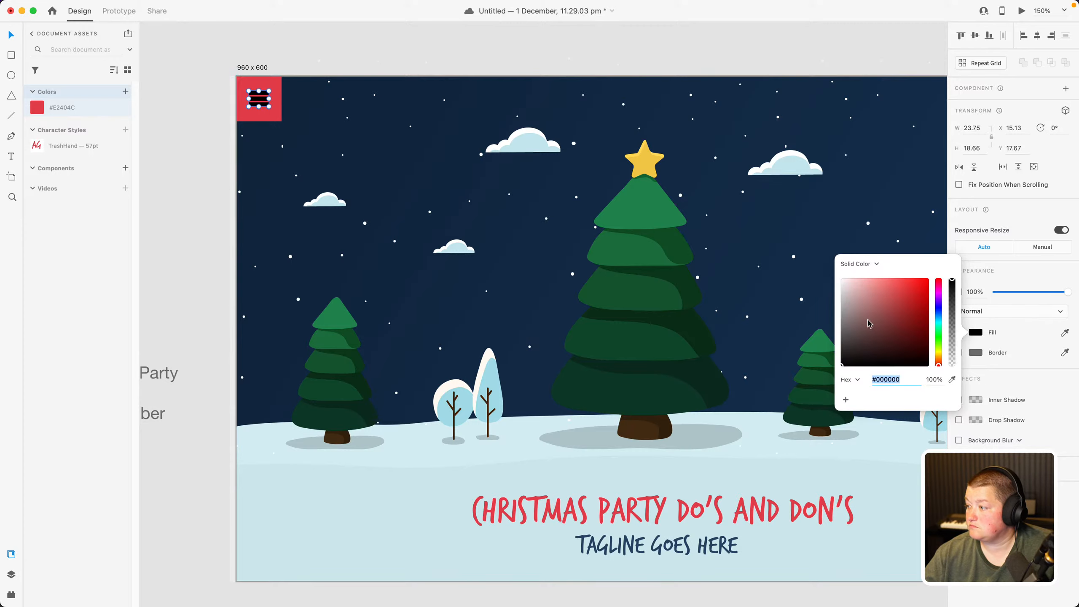
drag(869, 322, 825, 266)
click(406, 52)
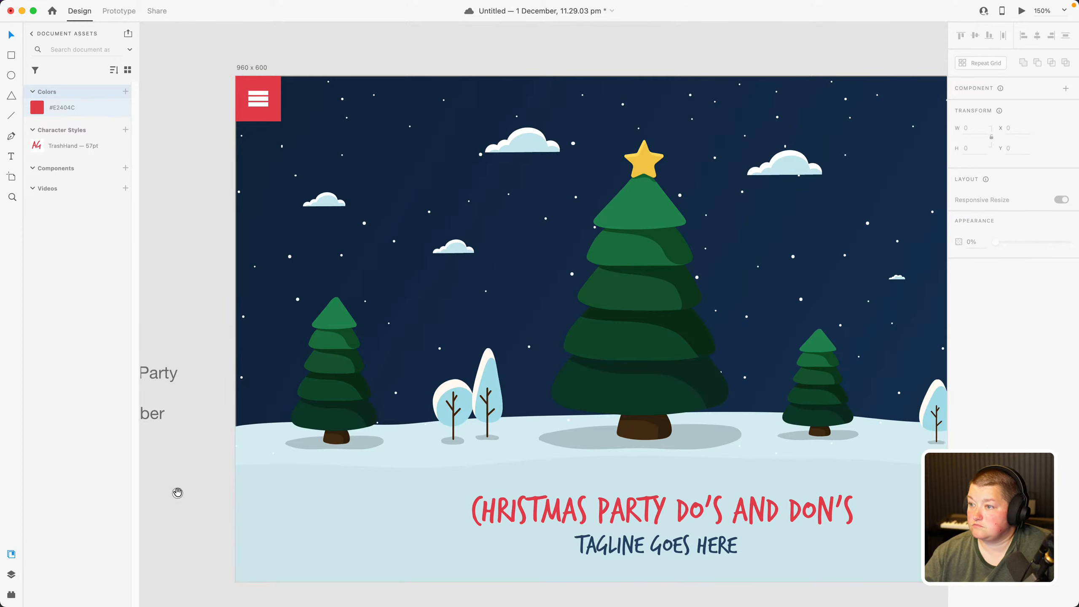
Copy the red square together with its menu icon and paste the duplicate into the scene
drag(176, 494, 144, 426)
mouse_move(578, 588)
mouse_down()
mouse_move(535, 600)
mouse_move(569, 583)
mouse_up()
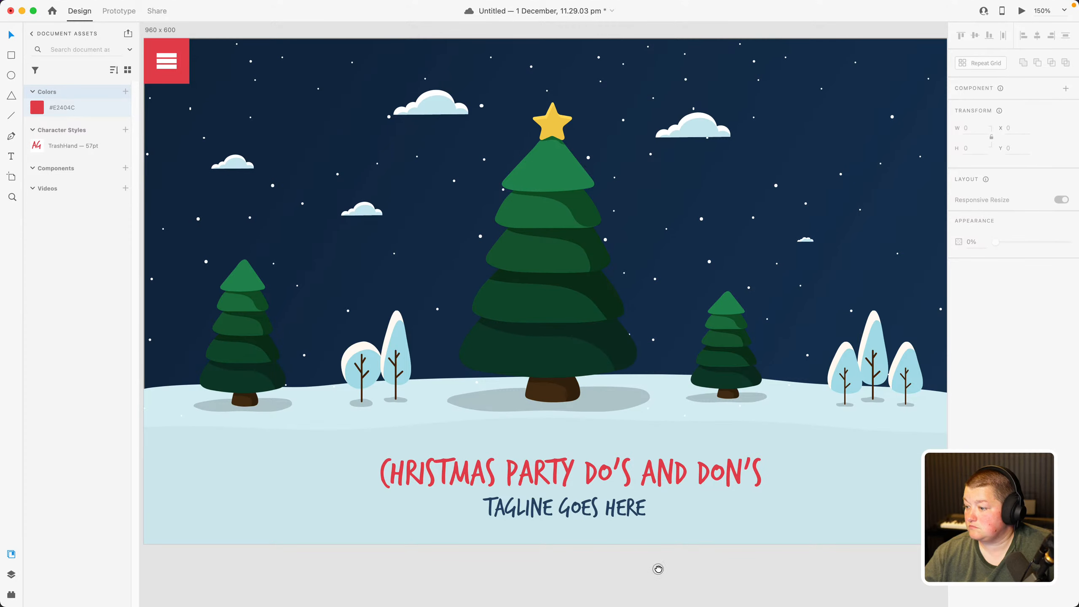
drag(658, 569, 766, 586)
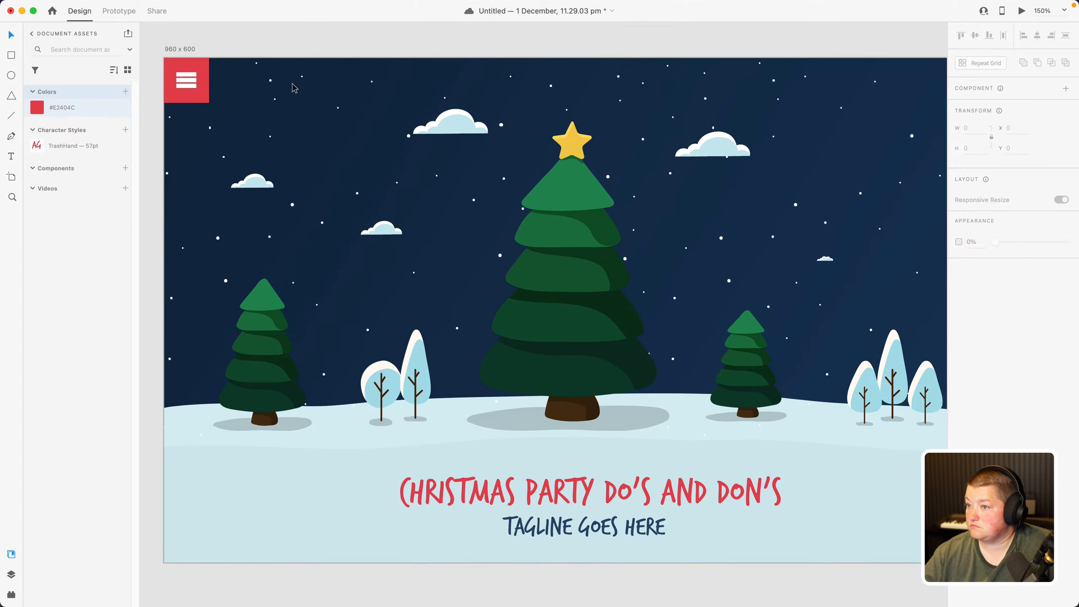
click(203, 82)
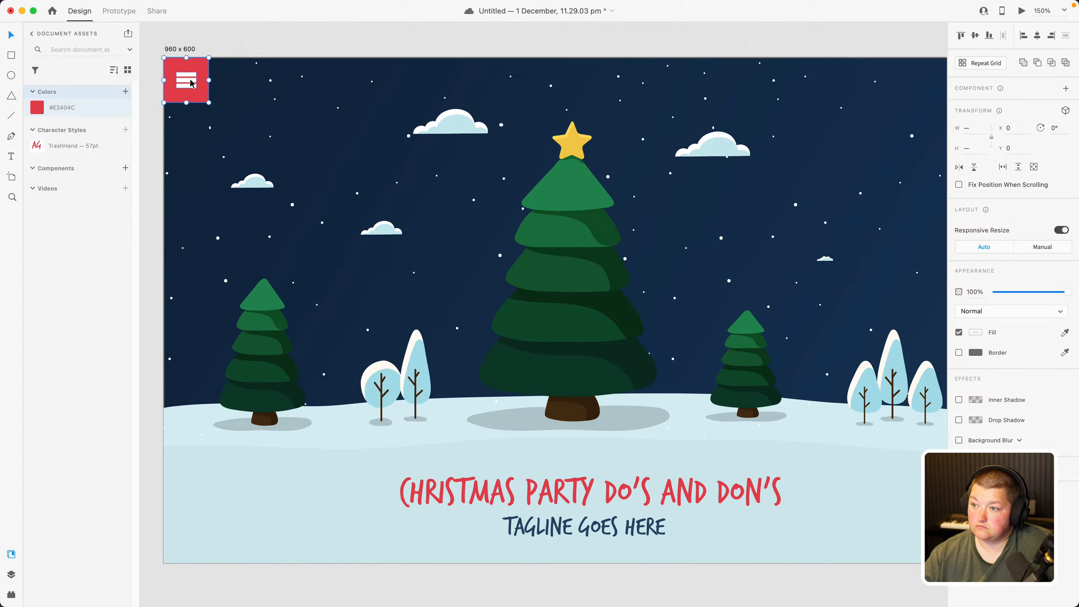
key(super+c)
click(368, 43)
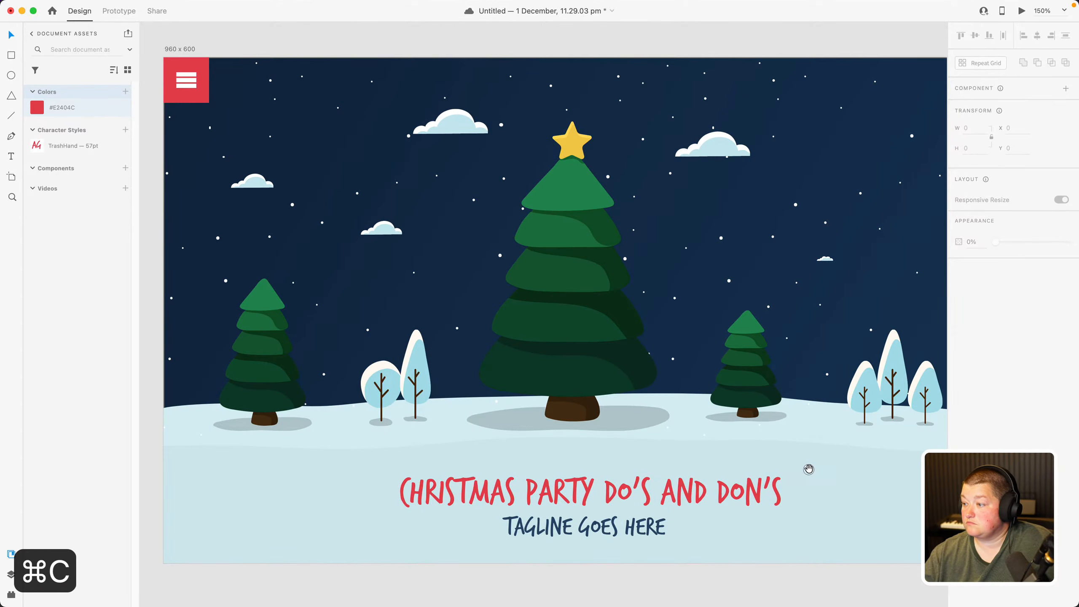
drag(809, 470, 531, 371)
scroll(530, 371, right, 2)
key(super+v)
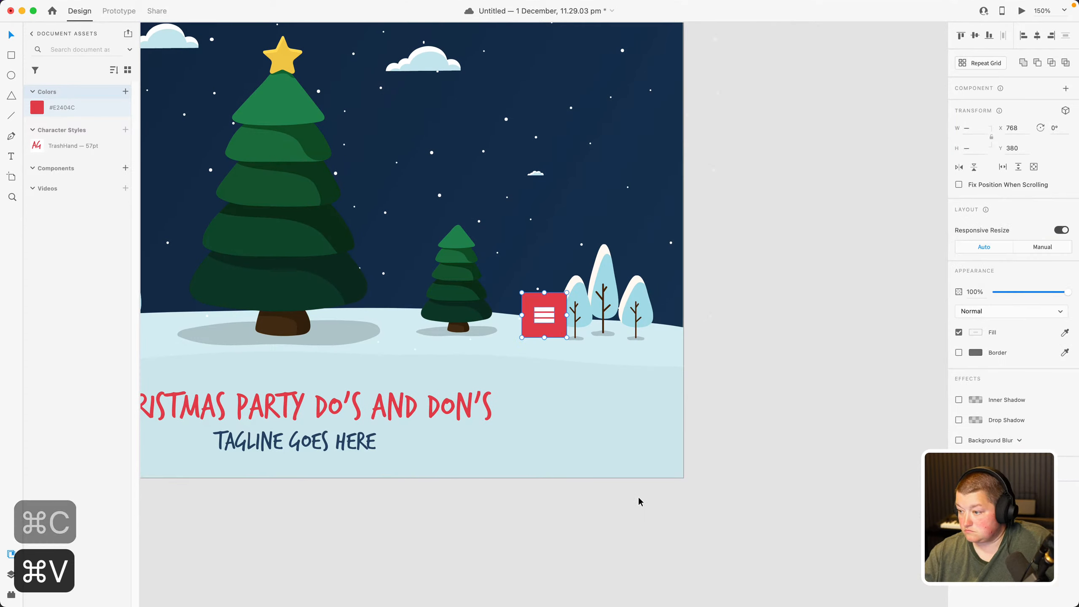
Move the duplicated red square with its menu icon into the lower-right corner of the artboard
drag(541, 314, 658, 454)
click(659, 497)
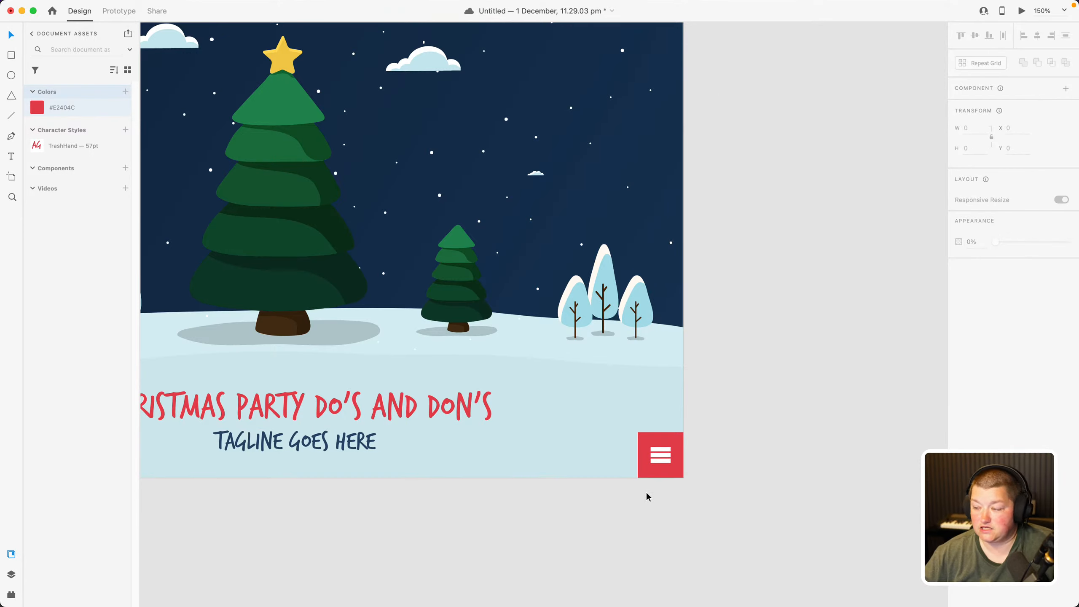
Switch to Google Chrome and add the Font Awesome chevron-right icon to the IcoMoon selection
mouse_move(305, 602)
click(124, 581)
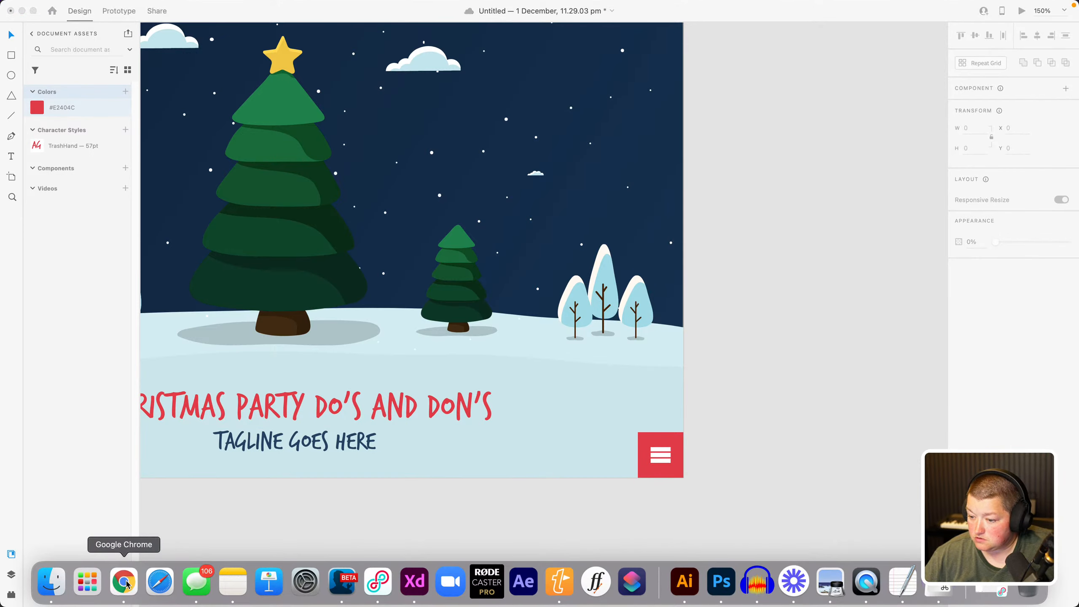
click(217, 464)
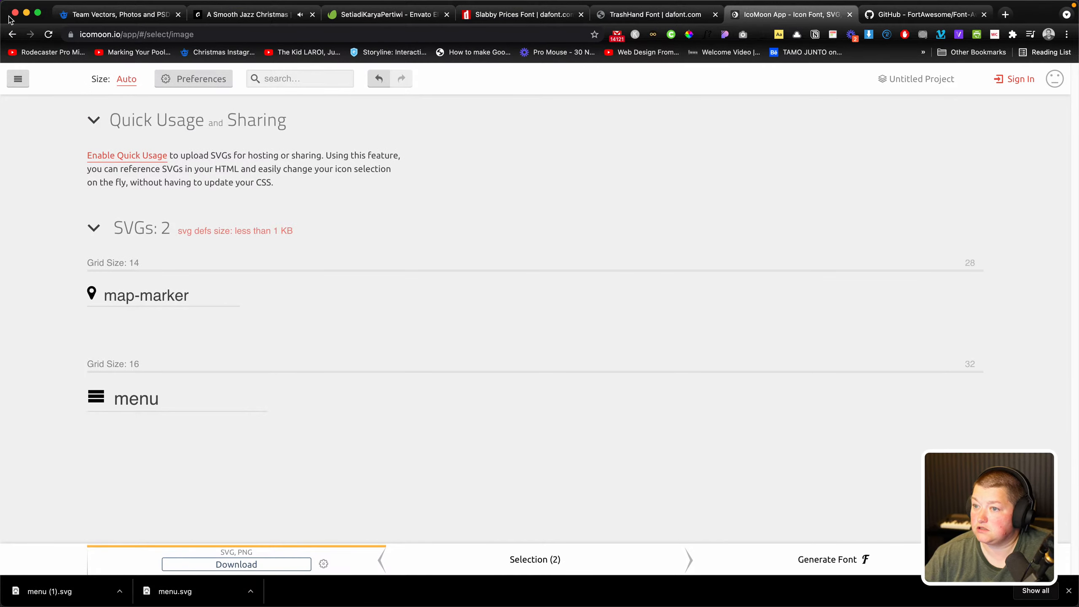
click(12, 34)
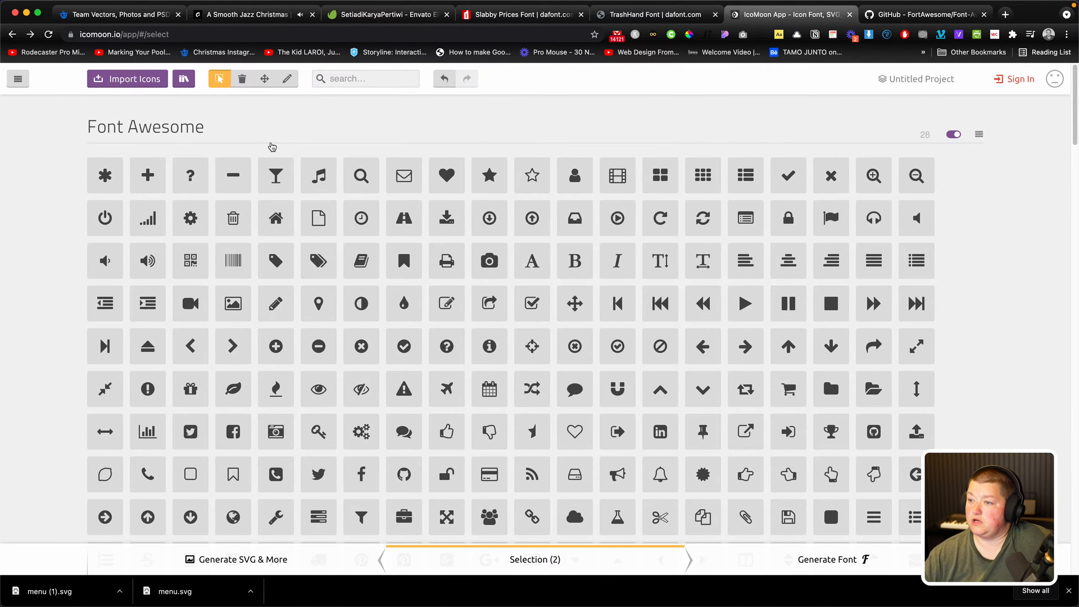
scroll(558, 315, down, 2)
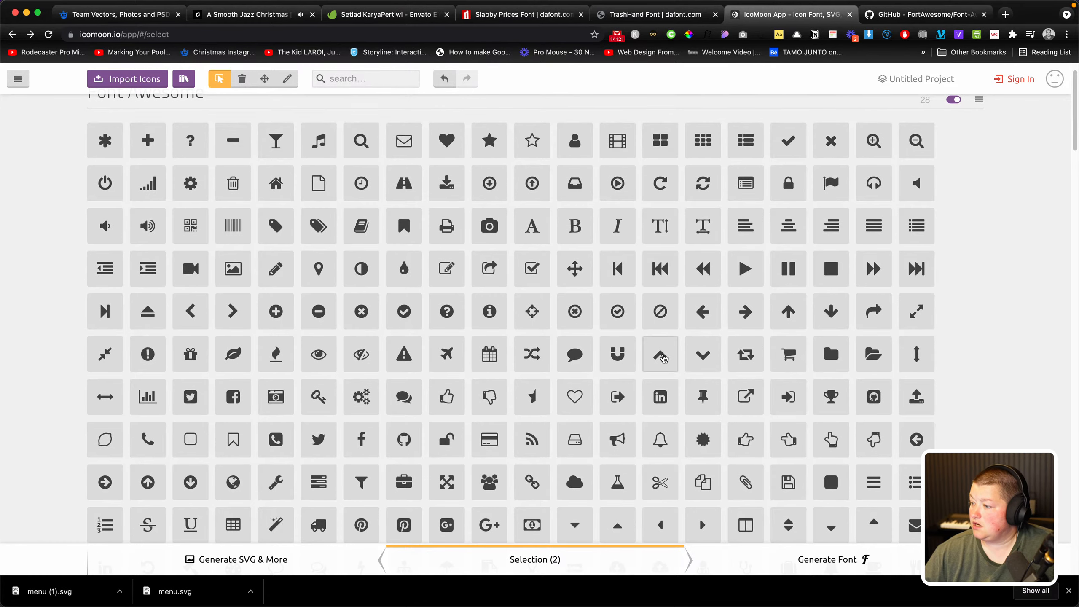
click(233, 318)
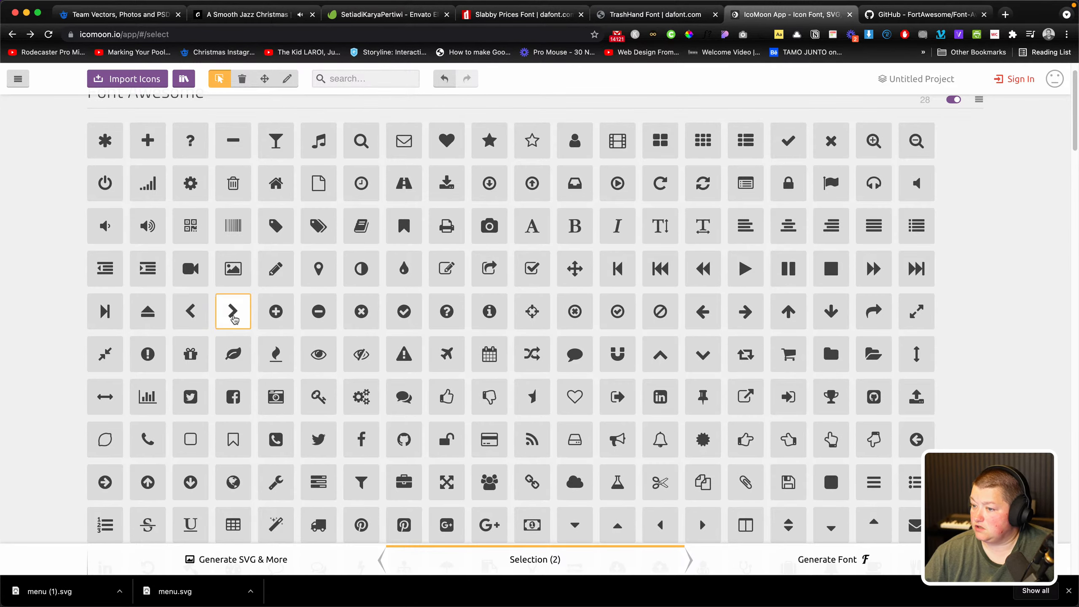
Download the chevron-right icon from IcoMoon as chevron-right.svg into the Desktop folder
click(236, 559)
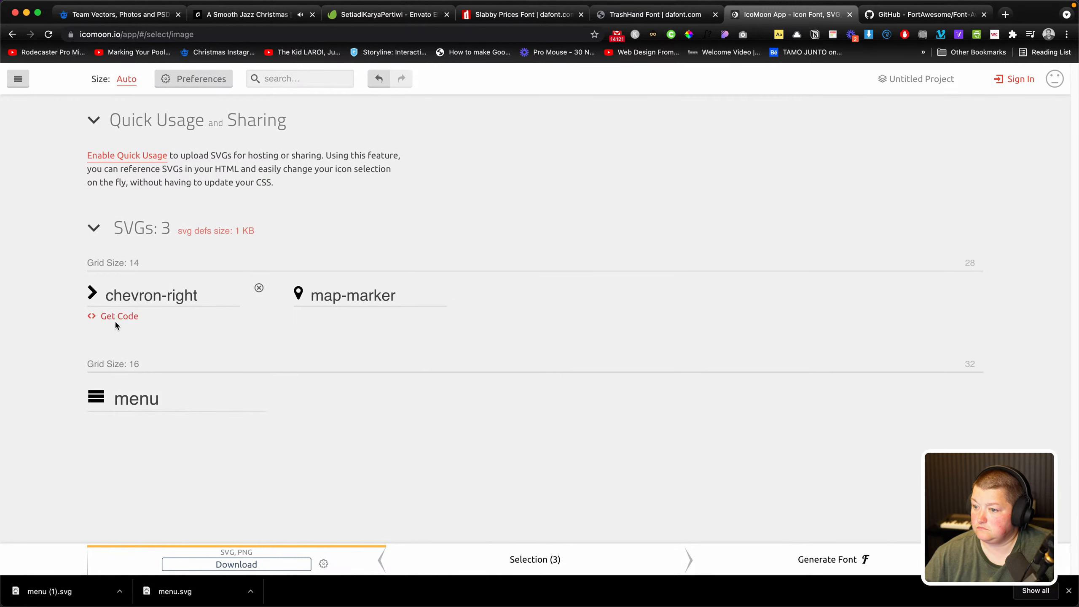
click(95, 296)
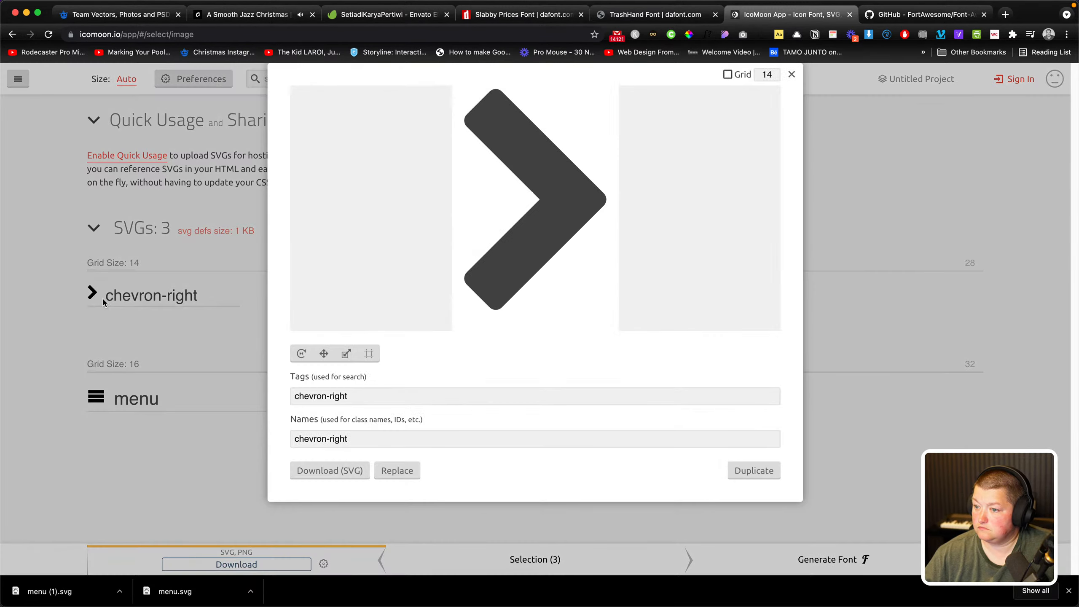
click(320, 470)
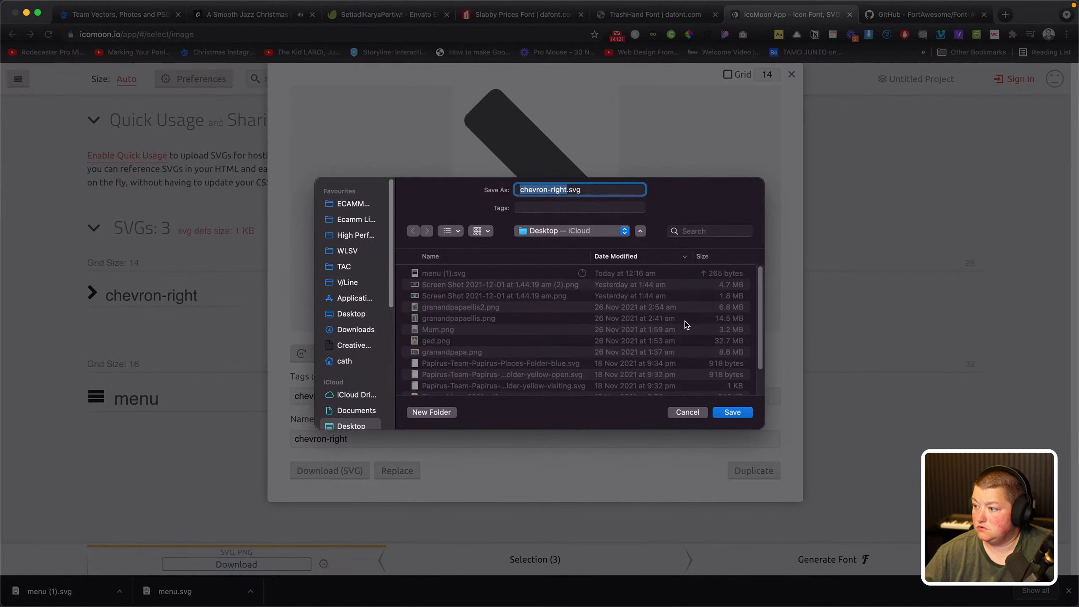
click(724, 409)
Switch to Adobe XD and place chevron-right.svg from the Desktop folder on the pasteboard beside the artboard's lower-right corner
mouse_move(337, 603)
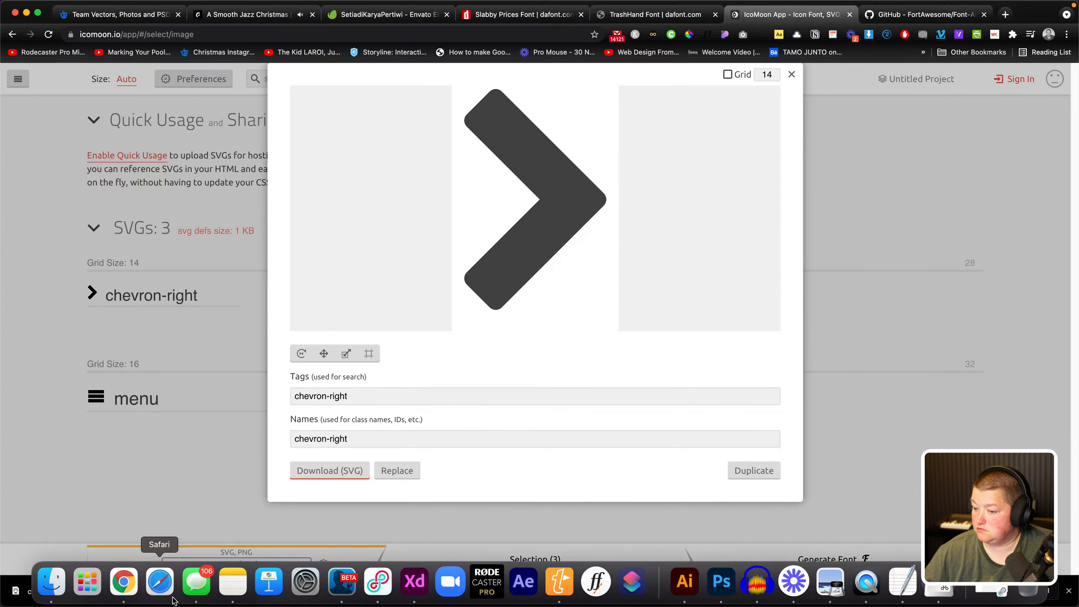
click(414, 584)
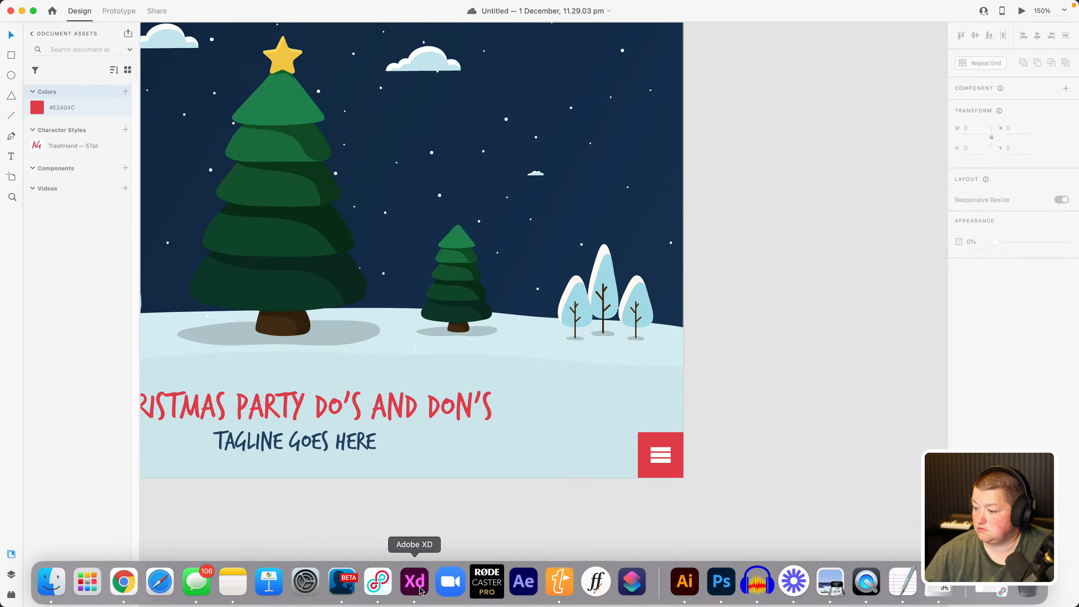
click(62, 585)
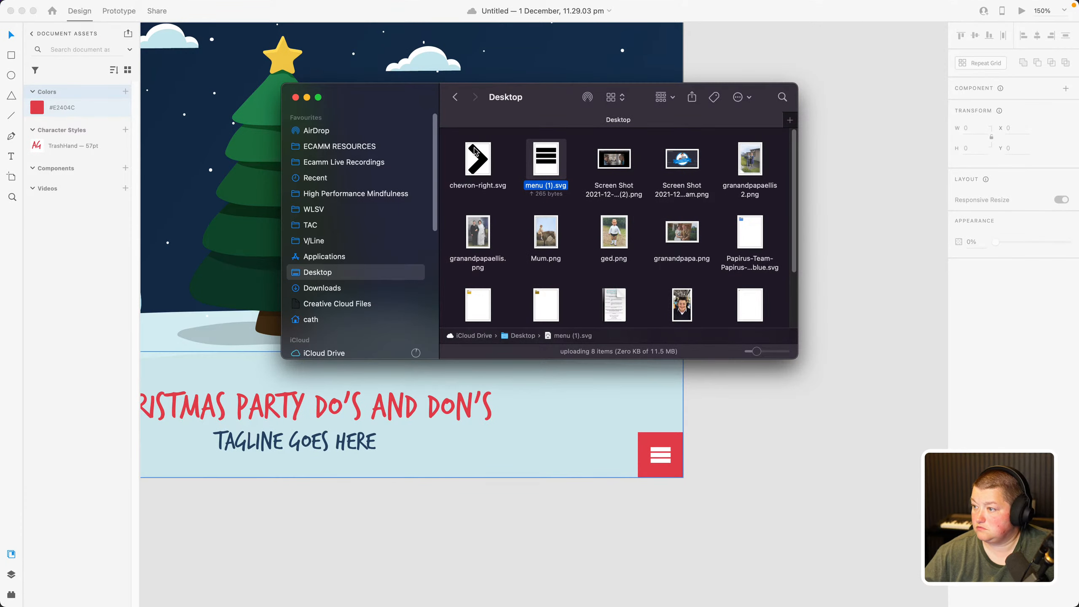
click(477, 152)
drag(477, 152, 731, 447)
click(826, 484)
Try to set the chevron's height to the menu icon's 18.66 without locking its proportions
click(675, 453)
click(659, 455)
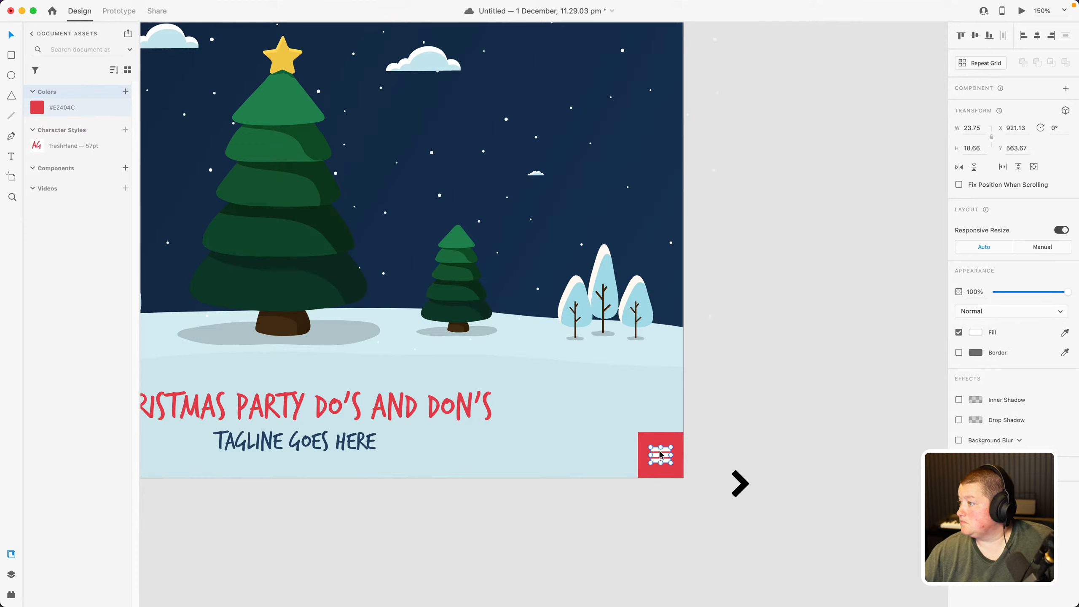
click(741, 481)
click(971, 148)
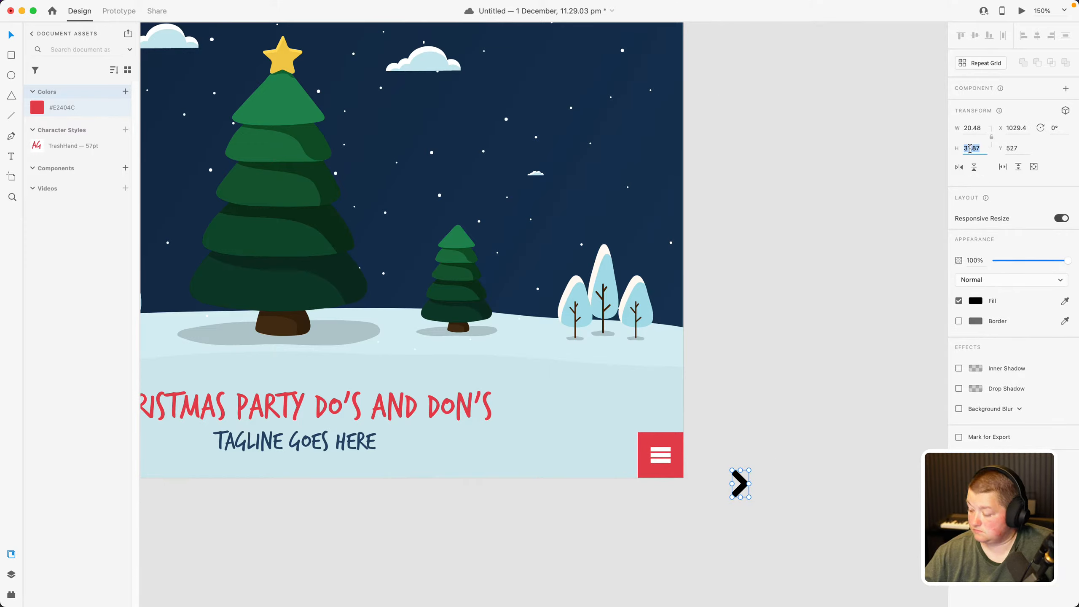
text(18.66)
key(Return)
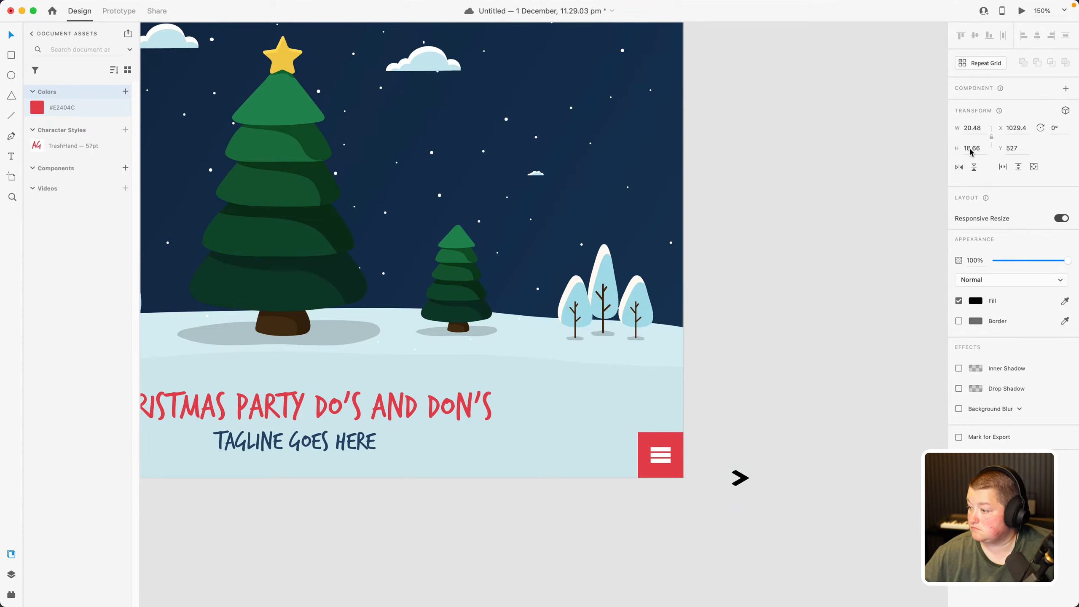
key(super+z)
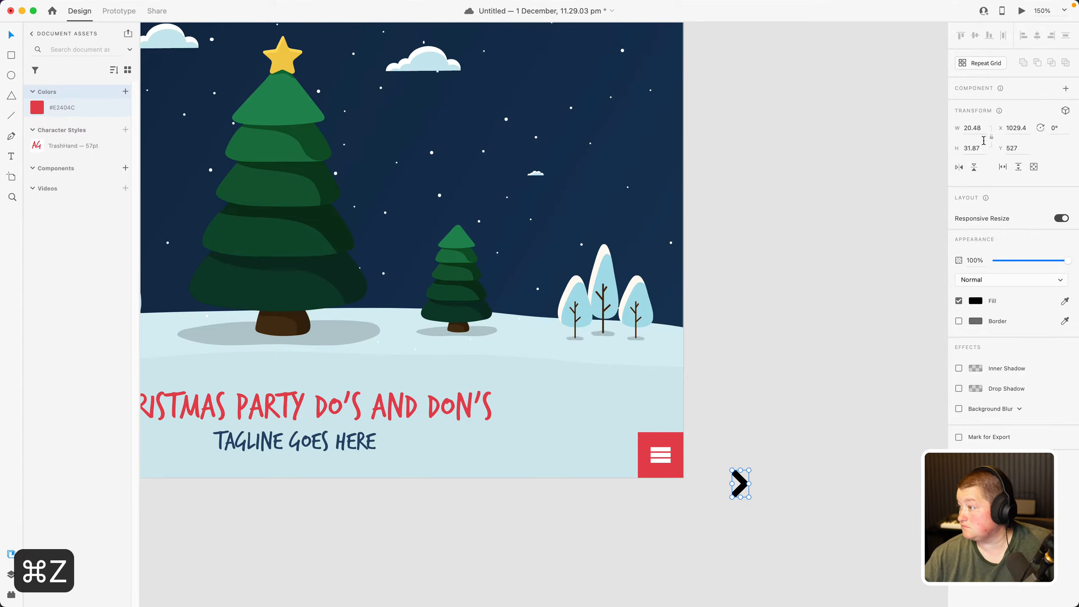
Scale the chevron proportionally to a height of 18.66
click(974, 148)
text(1)
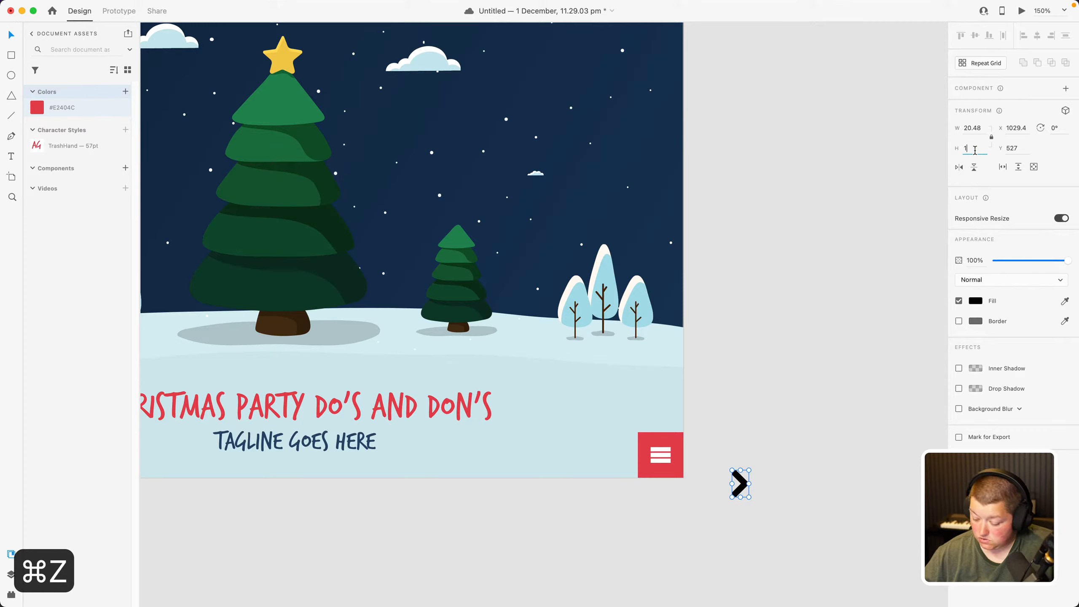
text(8.66)
key(Return)
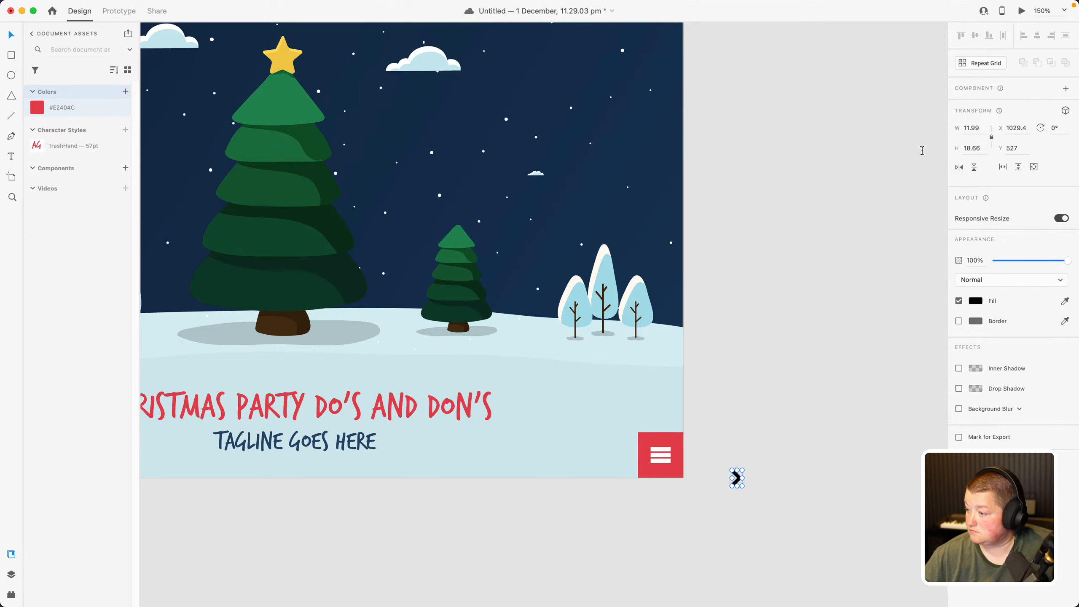
Replace the menu icon in the lower-right red square with the chevron
click(656, 461)
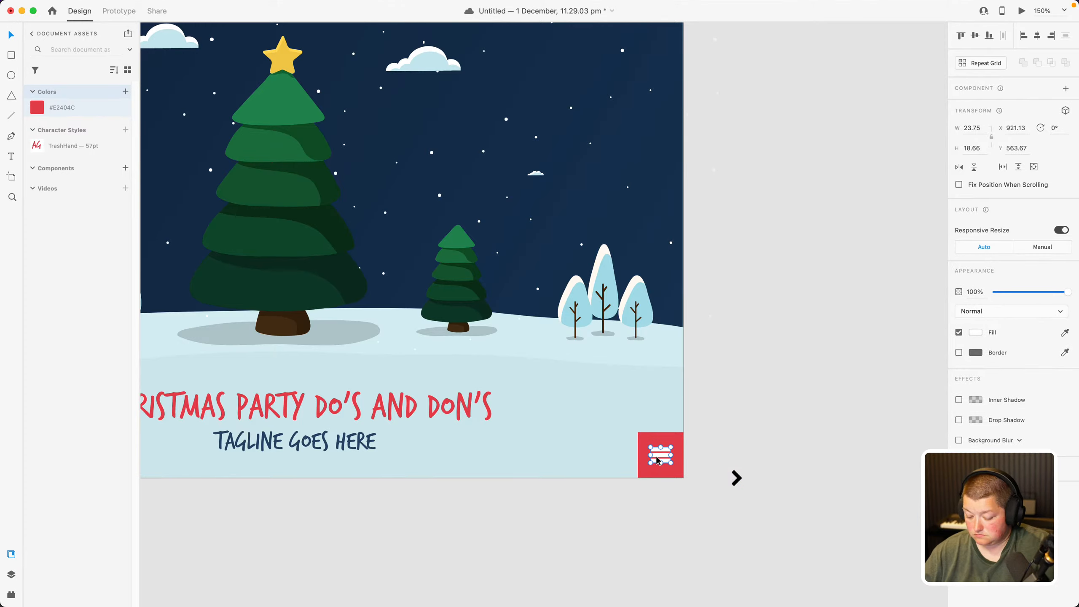
key(Delete)
drag(737, 479, 665, 459)
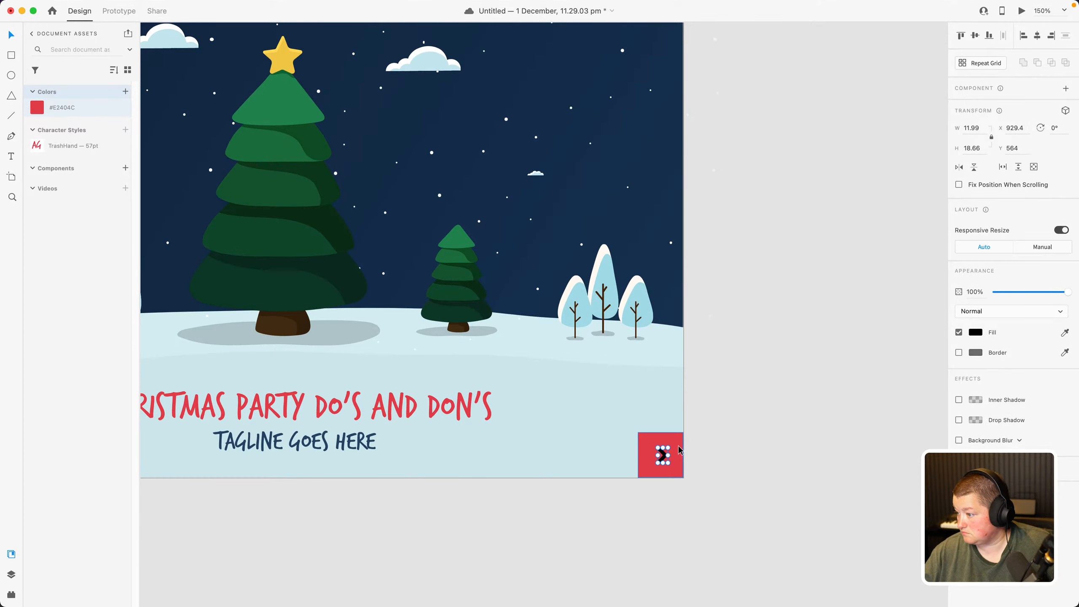
key(Escape)
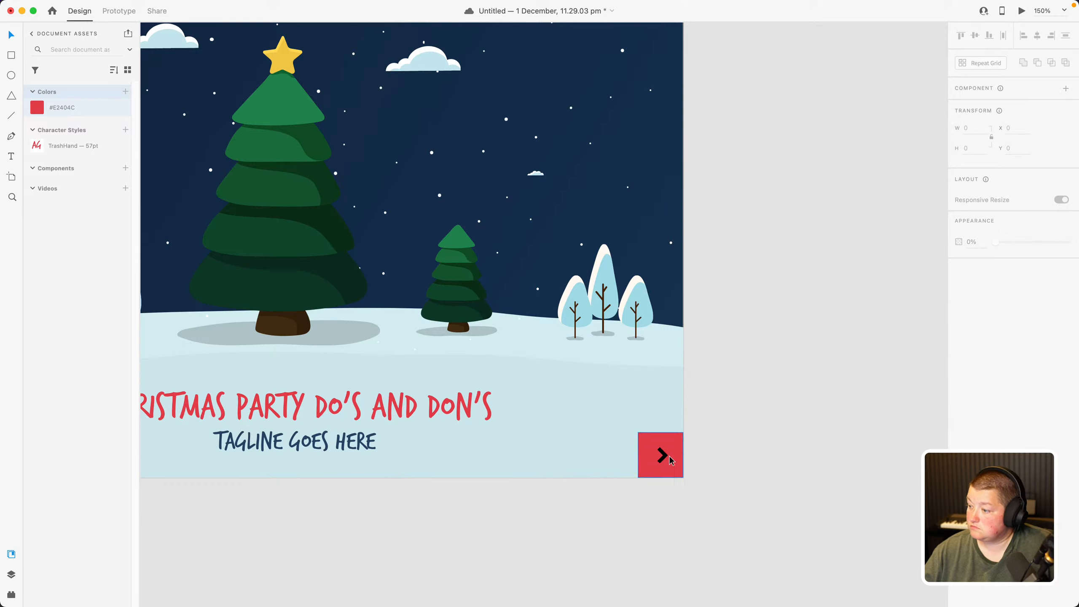
Center the chevron horizontally within the lower-right red square
click(662, 460)
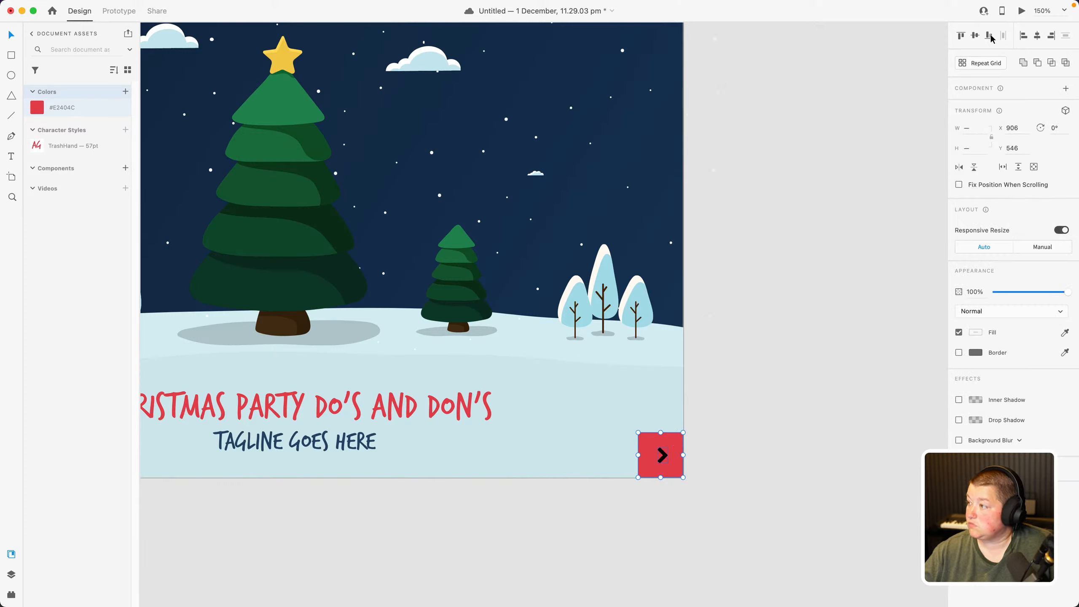
click(1036, 35)
click(717, 455)
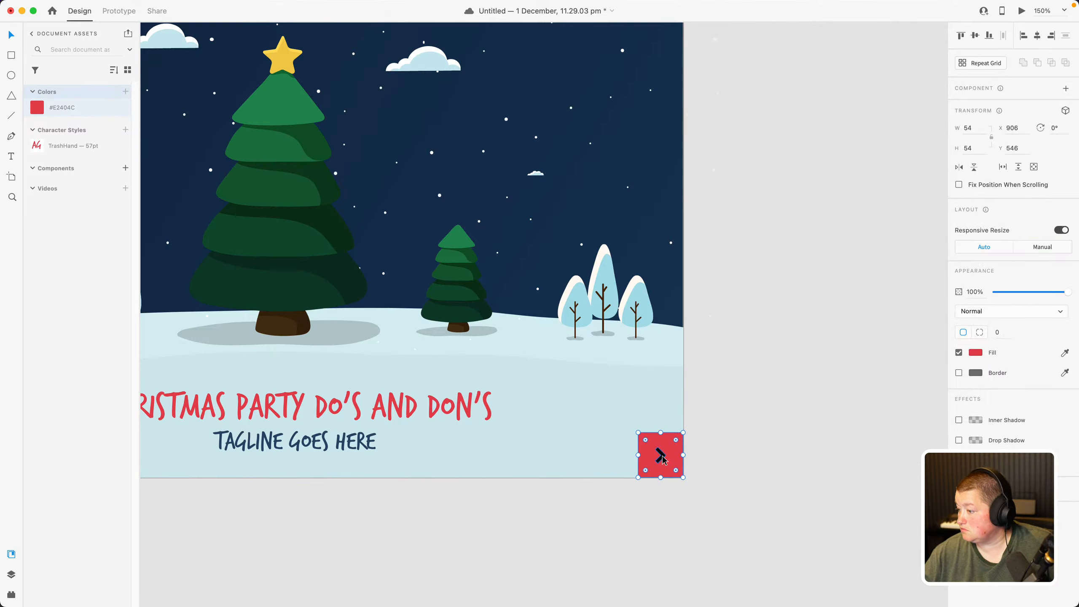
double_click(660, 458)
click(732, 459)
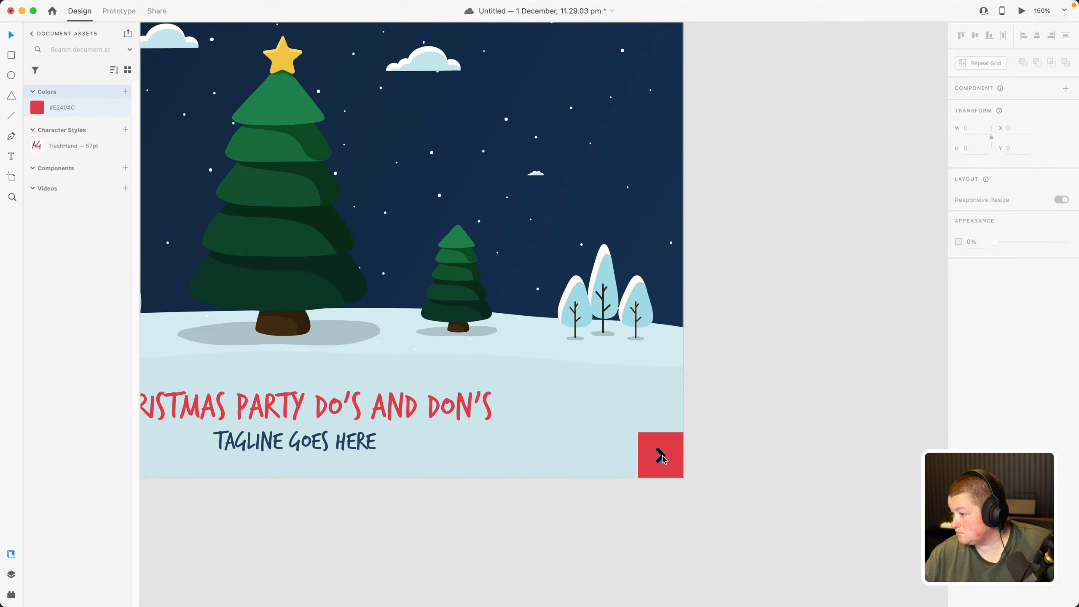
double_click(661, 457)
drag(660, 457, 664, 458)
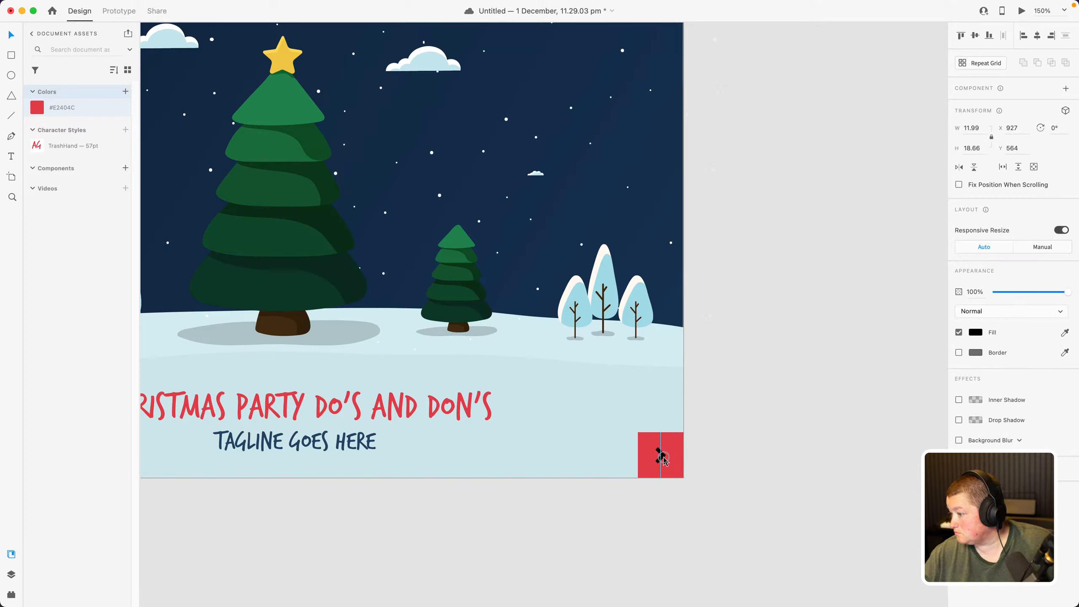
click(744, 462)
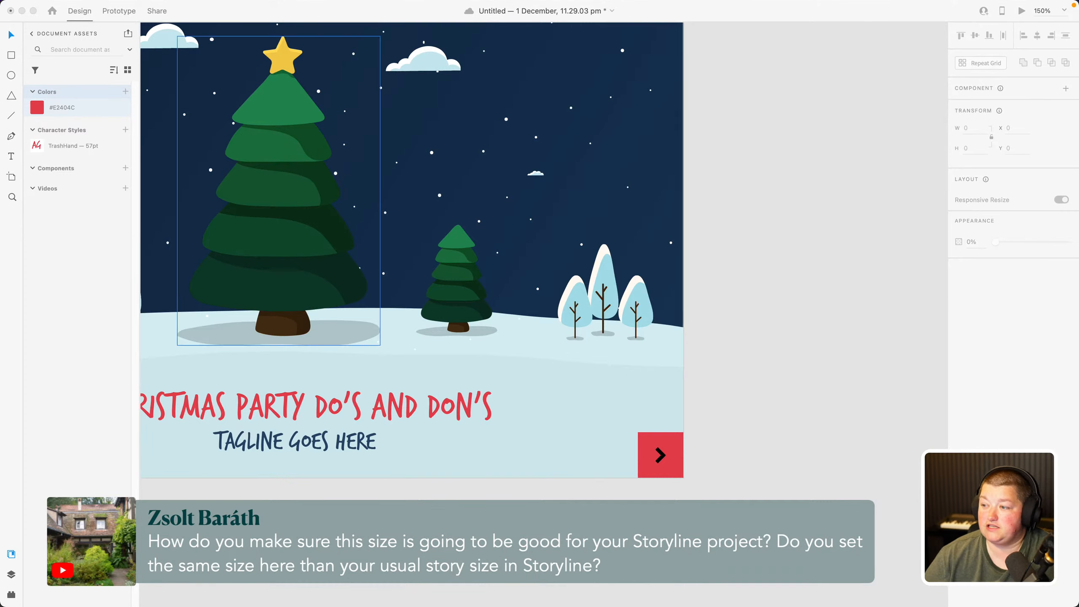
click(738, 226)
scroll(716, 268, up, 5)
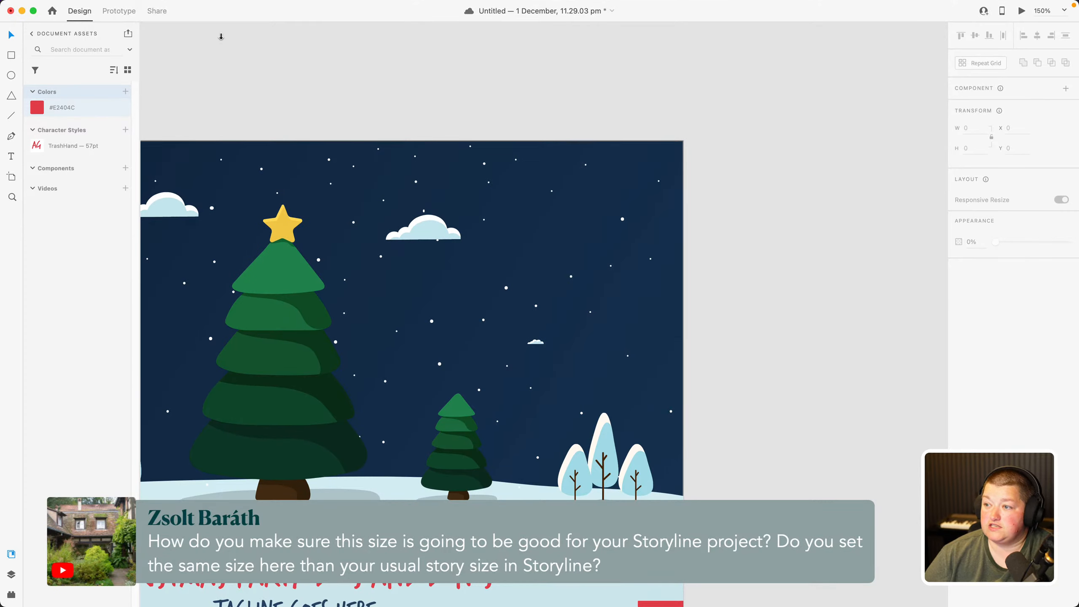
drag(219, 34, 561, 60)
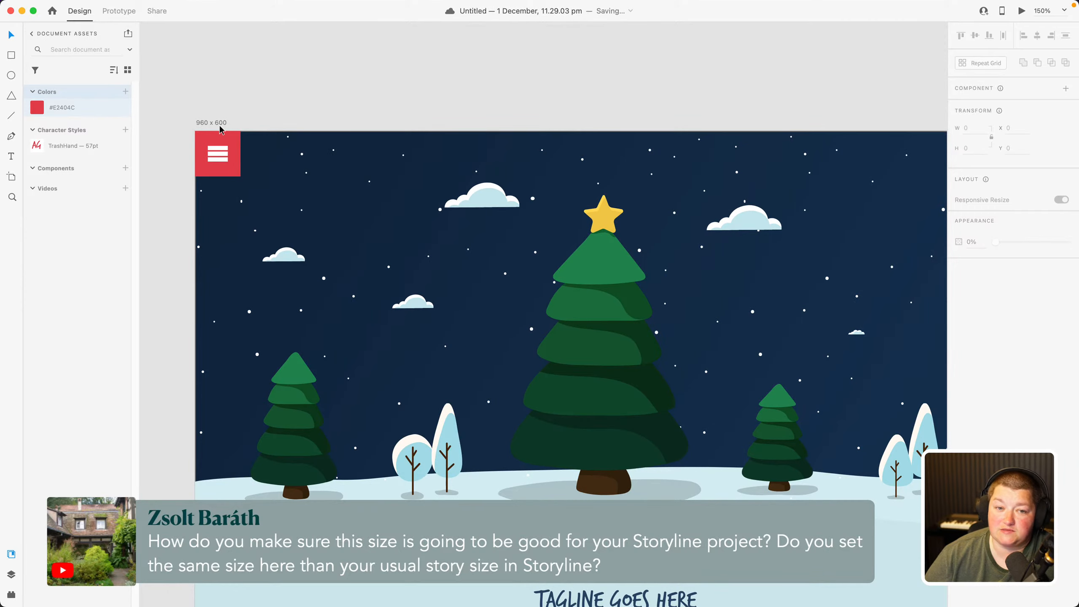
drag(673, 377, 481, 273)
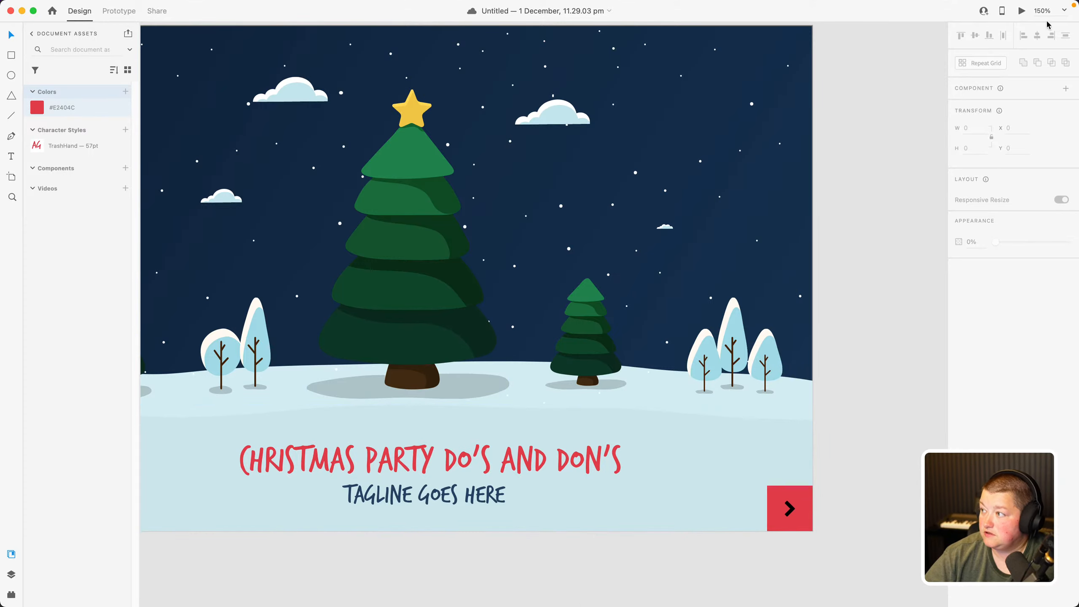
Shift the chevron slightly right of the red square's centre, to about X 929 and Y 563.67
click(1064, 10)
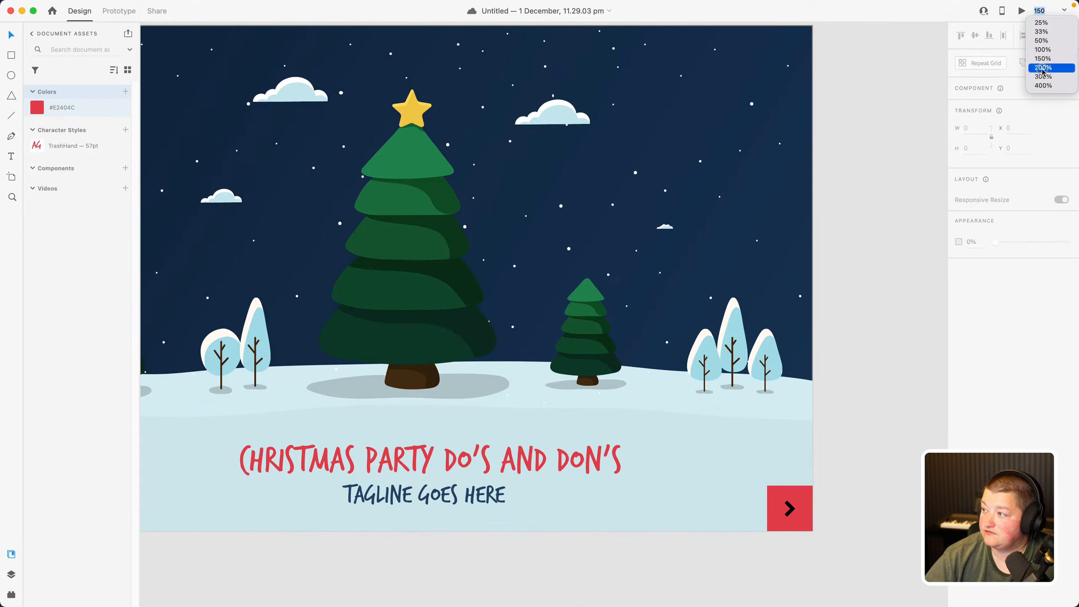
click(1043, 67)
click(1065, 11)
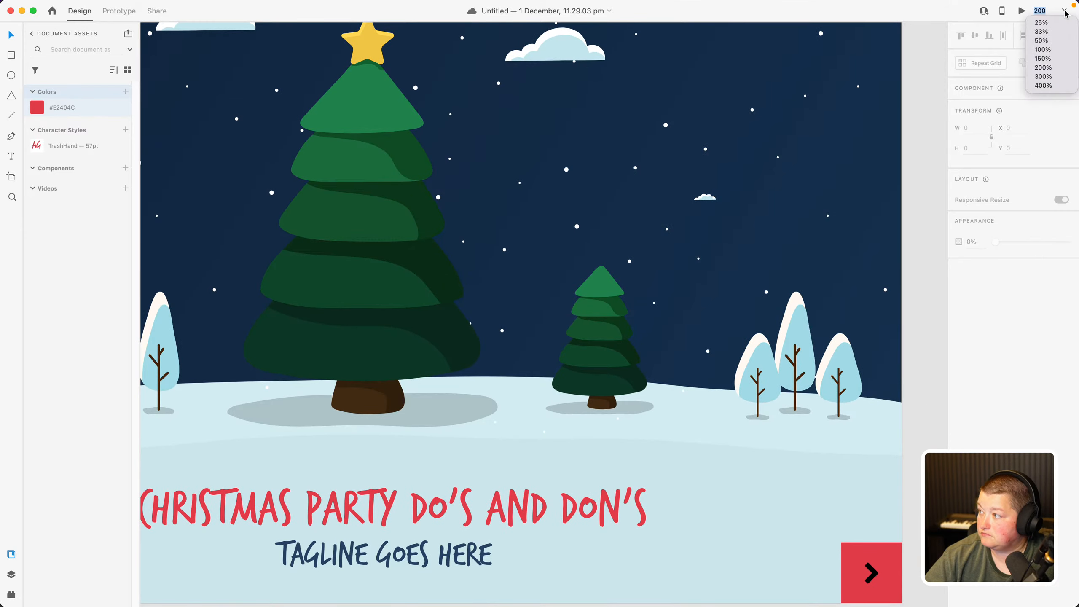
click(1047, 68)
scroll(908, 409, down, 1)
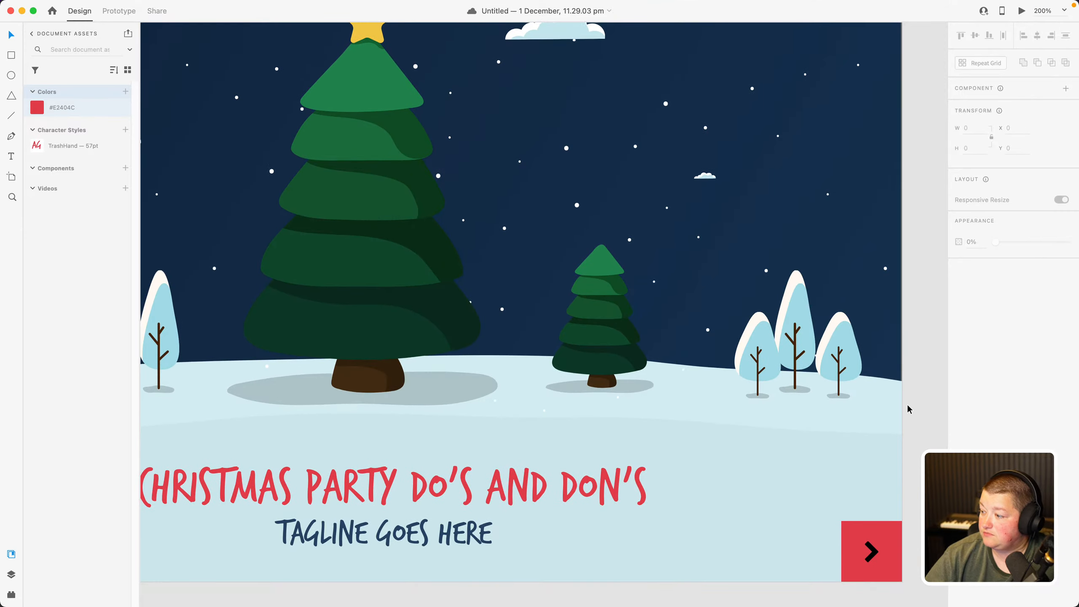
click(875, 553)
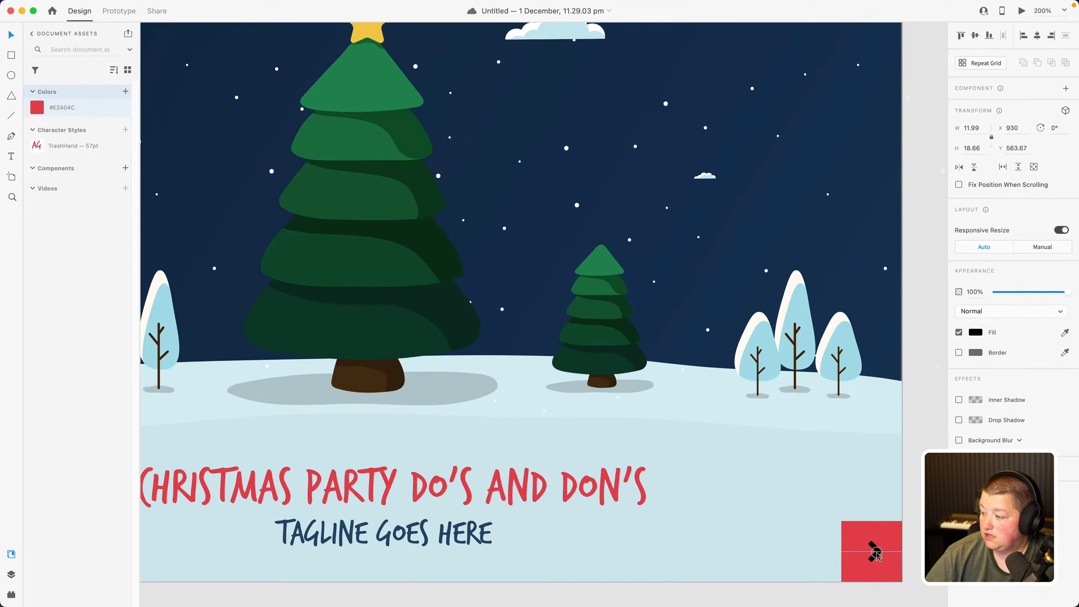
drag(876, 554, 876, 555)
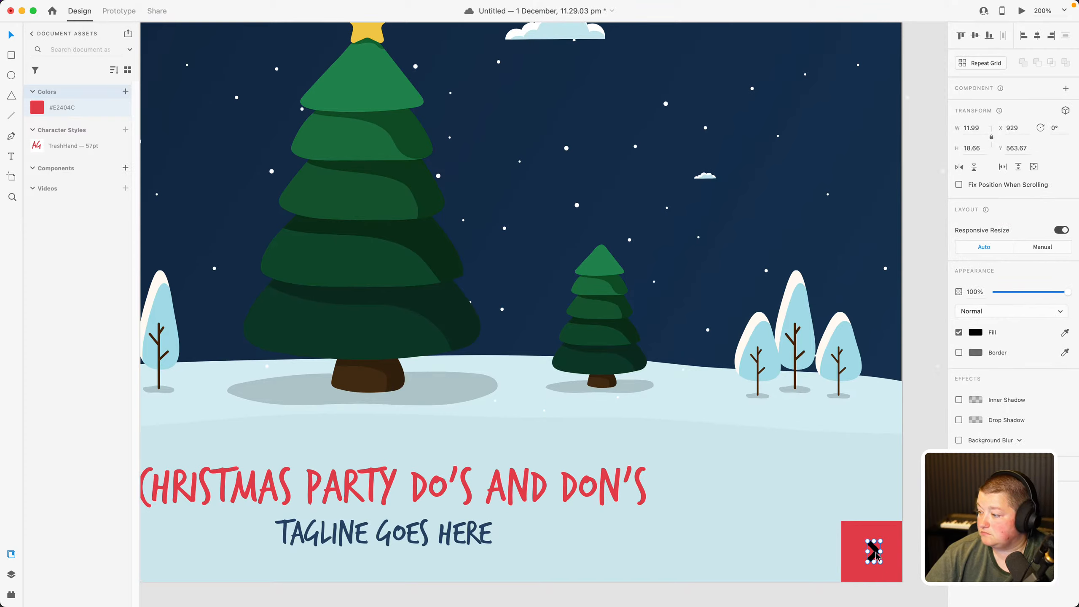
click(945, 251)
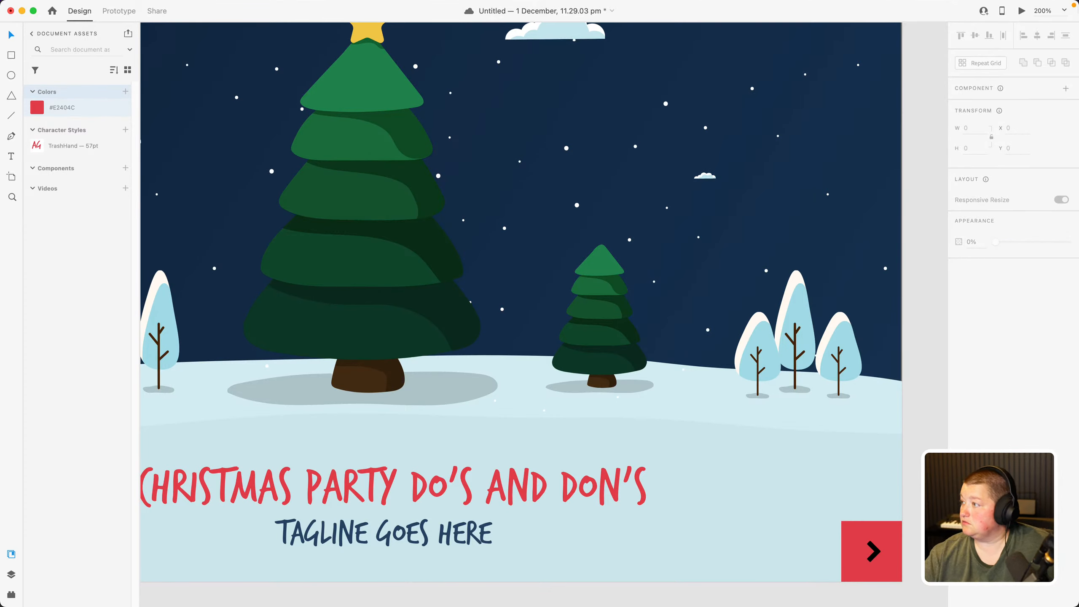
Shift the chevron slightly left within the lower-right red square, to X 928 and Y 563.67
click(1067, 11)
click(1044, 86)
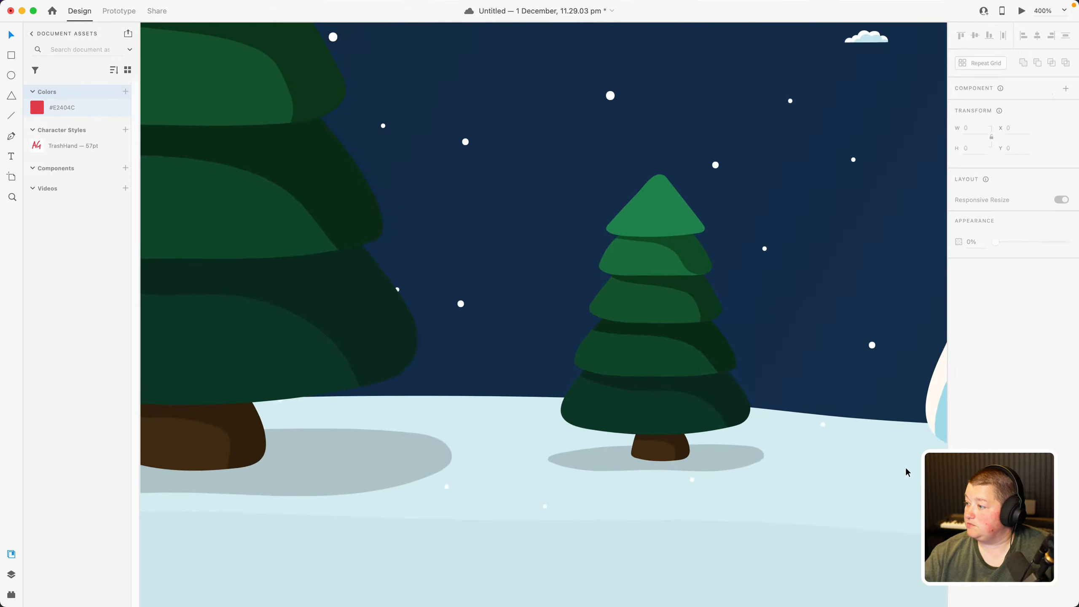
drag(883, 504, 399, 144)
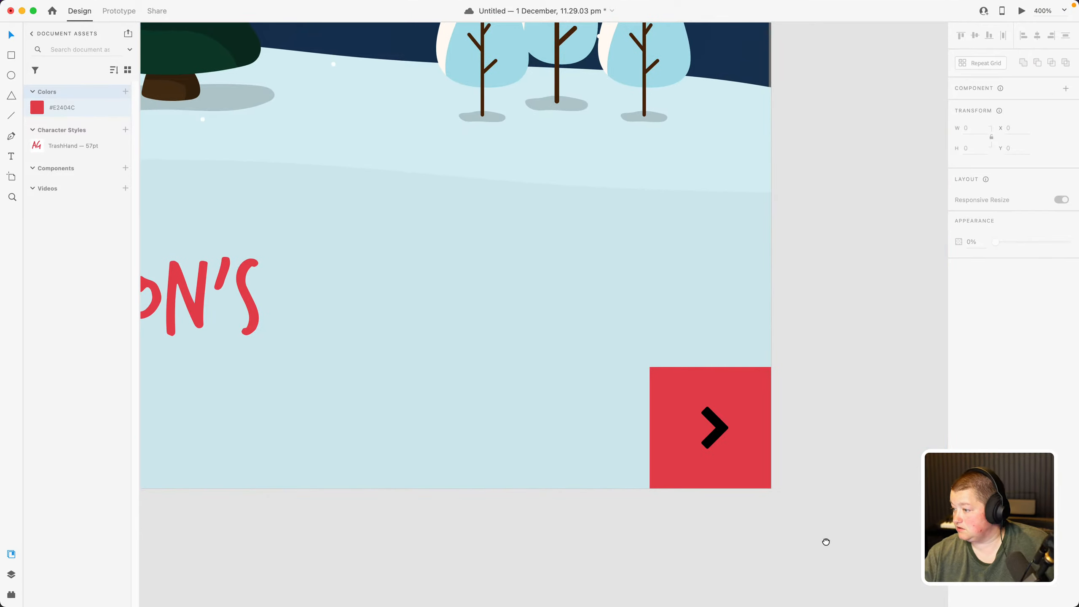
drag(719, 426, 718, 427)
click(885, 454)
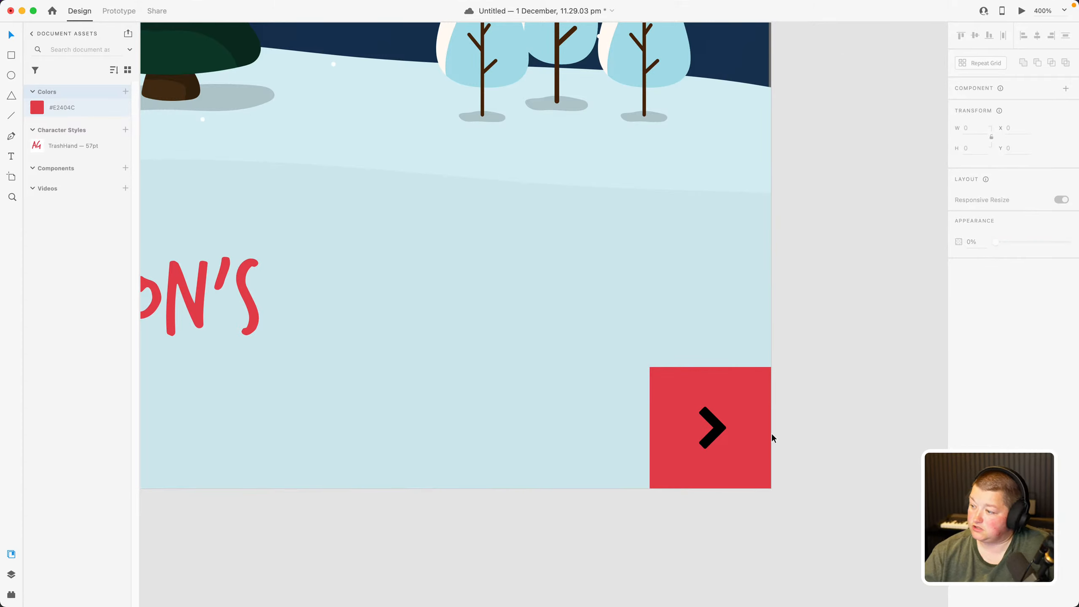
Change the fill of the chevron in the lower-right red square to white
click(717, 428)
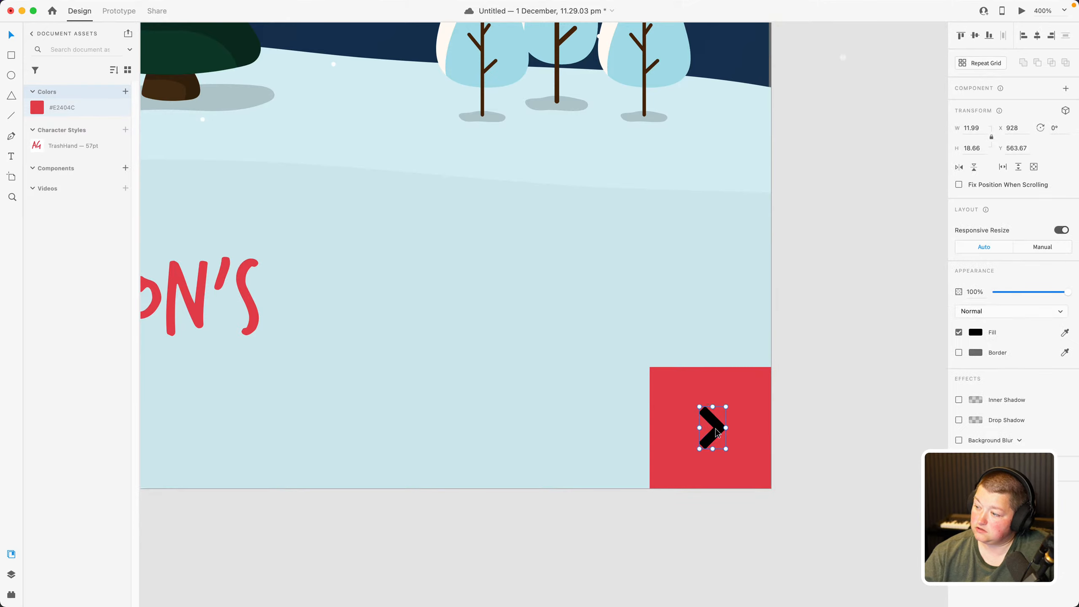
click(977, 335)
drag(903, 349, 809, 265)
click(816, 248)
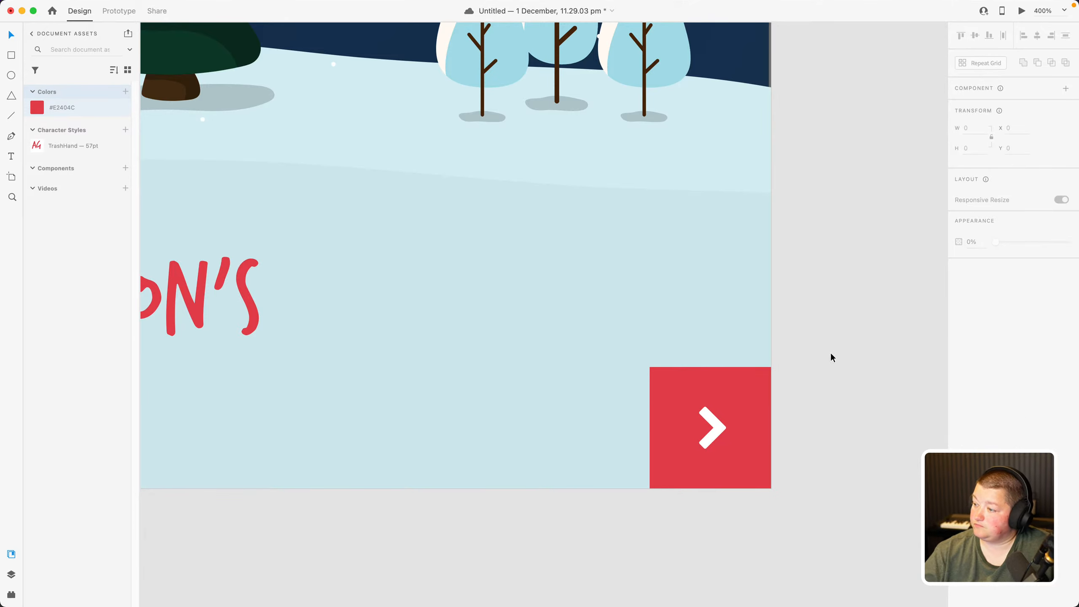
Duplicate the whole 960 x 600 artboard with its scene, titles and navigation squares
scroll(833, 355, up, 10)
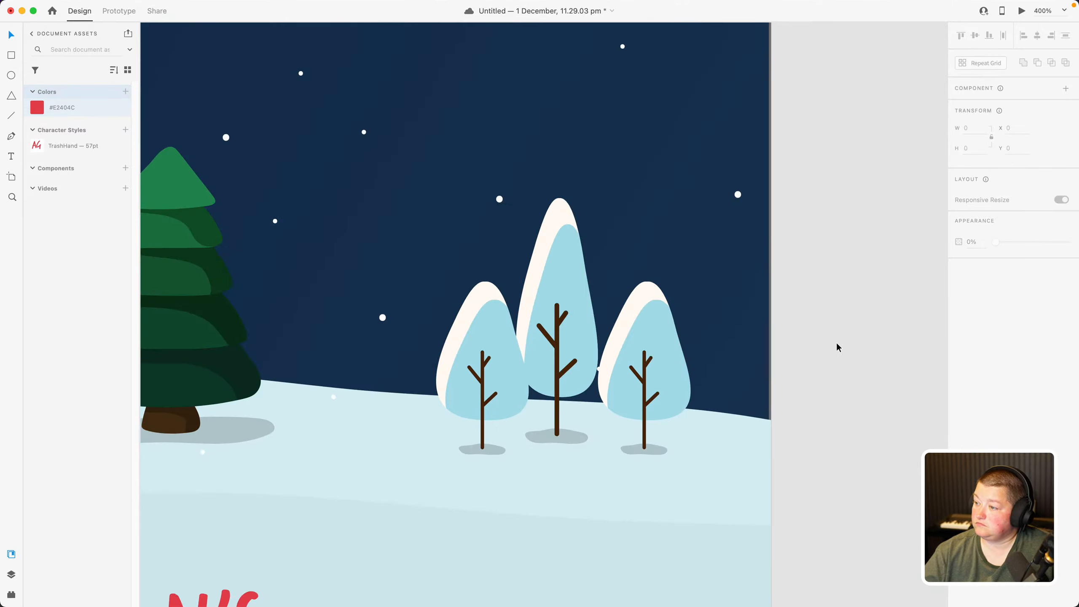
click(1064, 12)
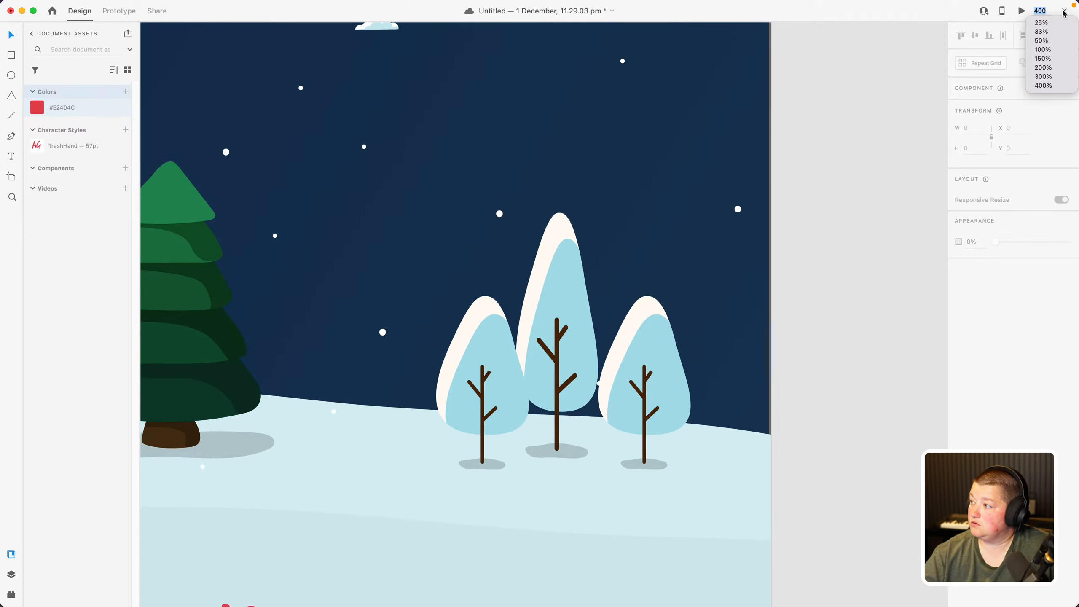
click(1042, 50)
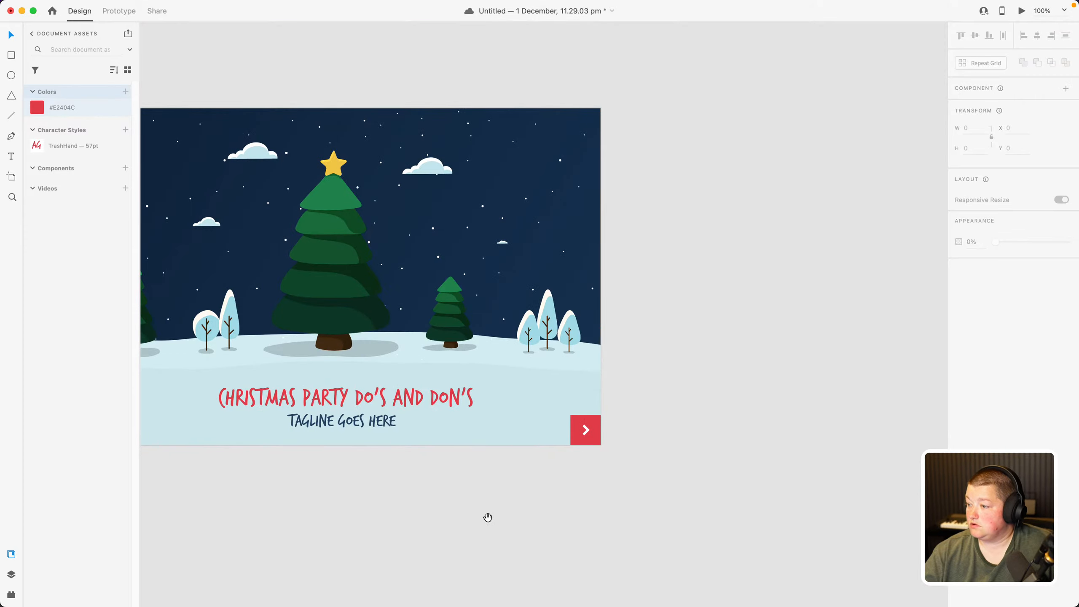
drag(486, 516, 602, 503)
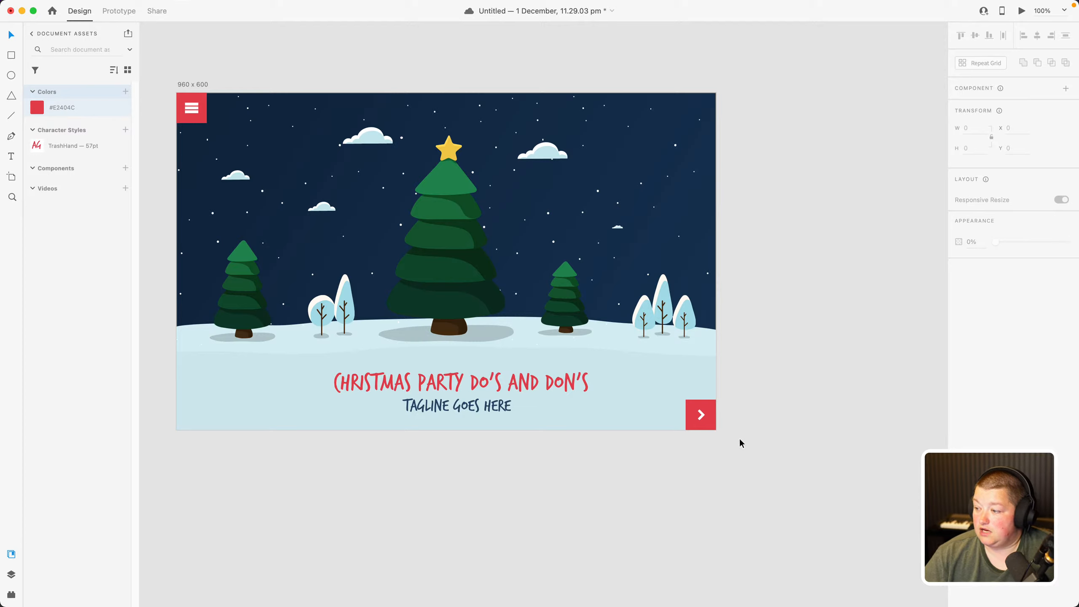
click(702, 419)
click(690, 480)
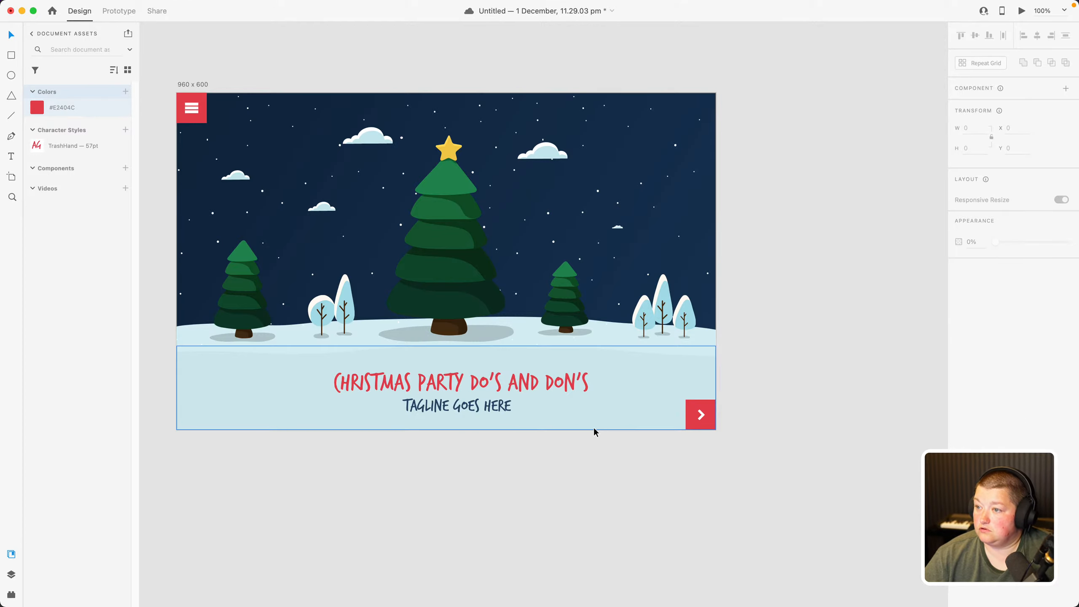
click(193, 85)
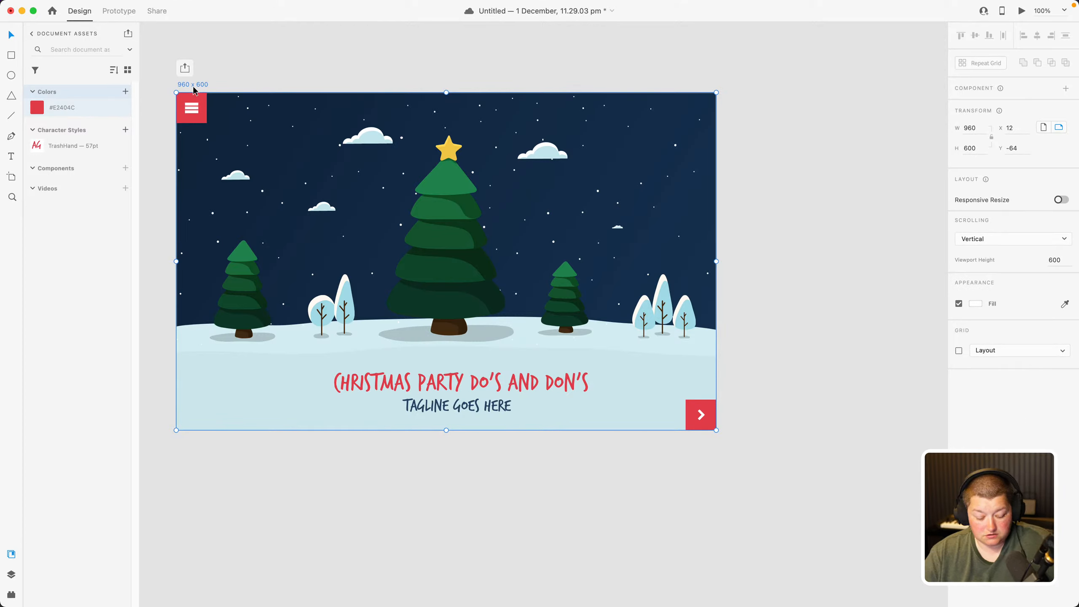
key(super+c)
key(super+v)
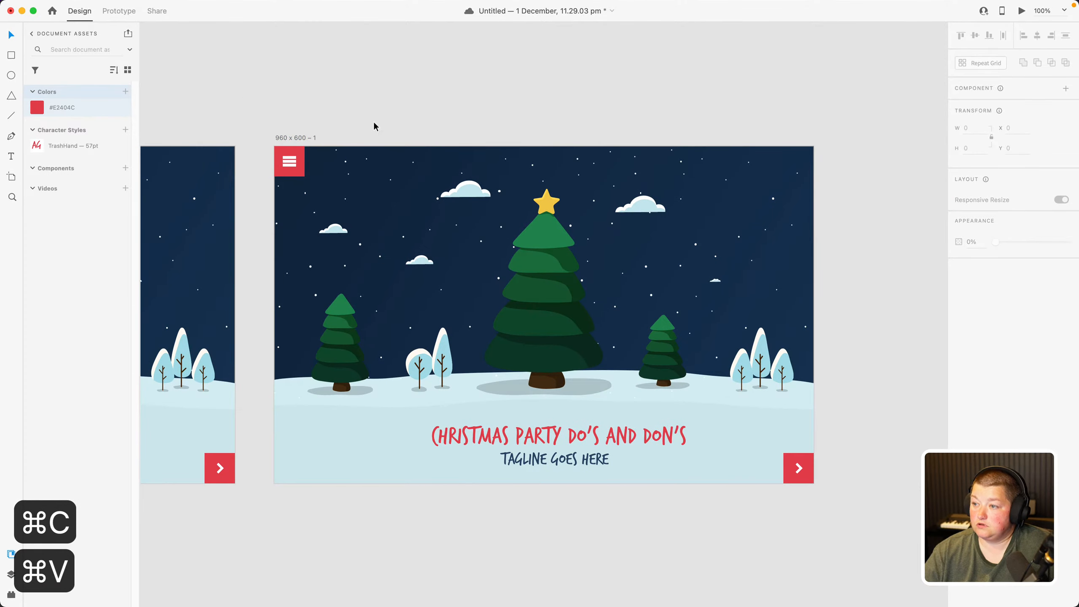
Delete all the trees from the duplicated artboard, including the large central Christmas tree with the star
drag(264, 91, 638, 104)
drag(316, 91, 430, 82)
drag(521, 83, 366, 84)
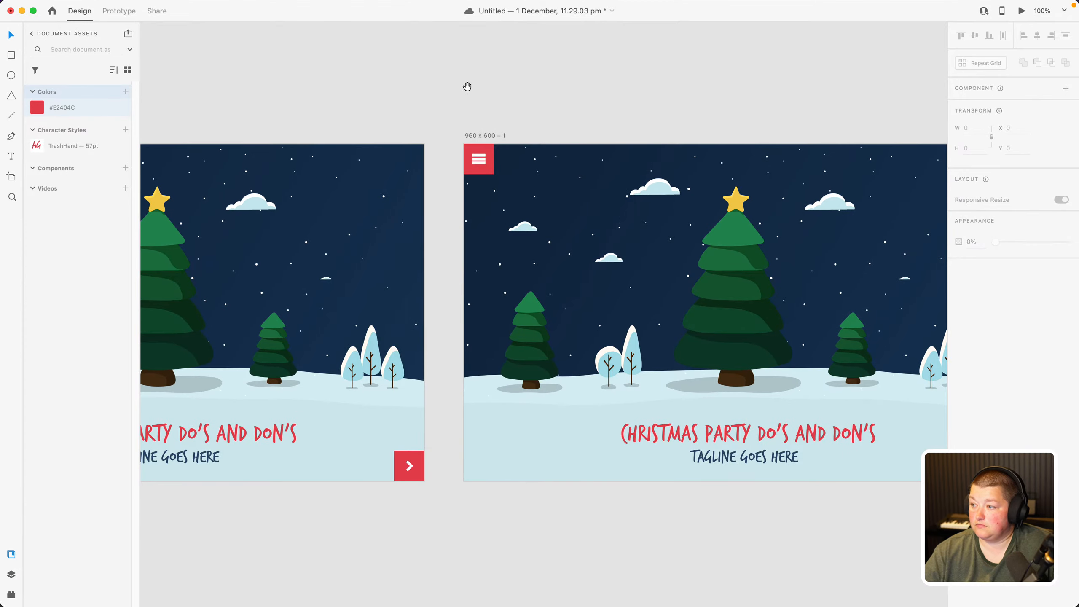
drag(467, 87, 350, 82)
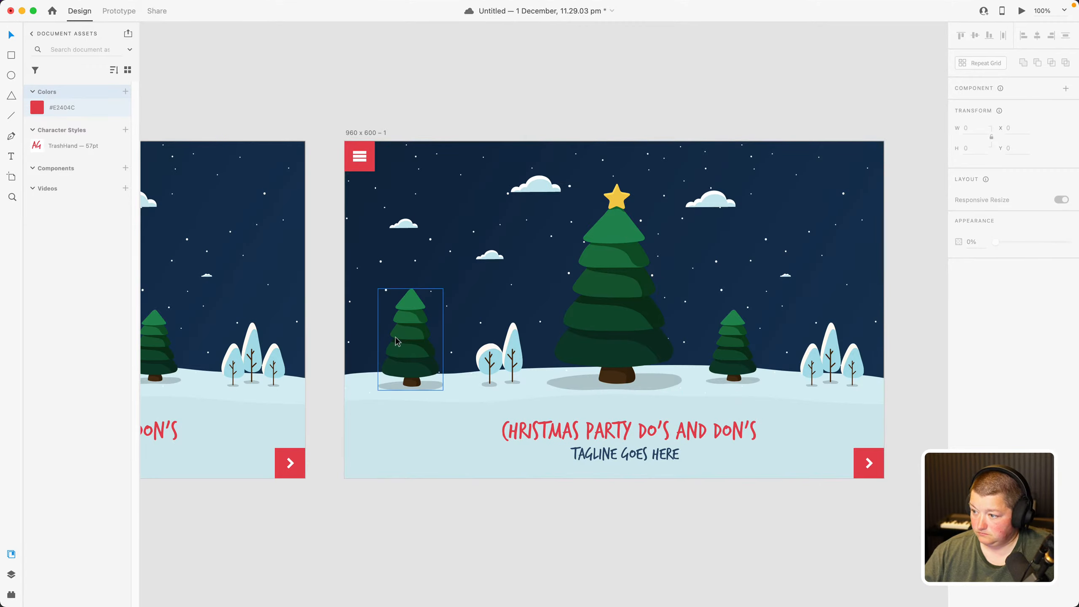
click(408, 336)
shift+click(489, 359)
shift+click(513, 355)
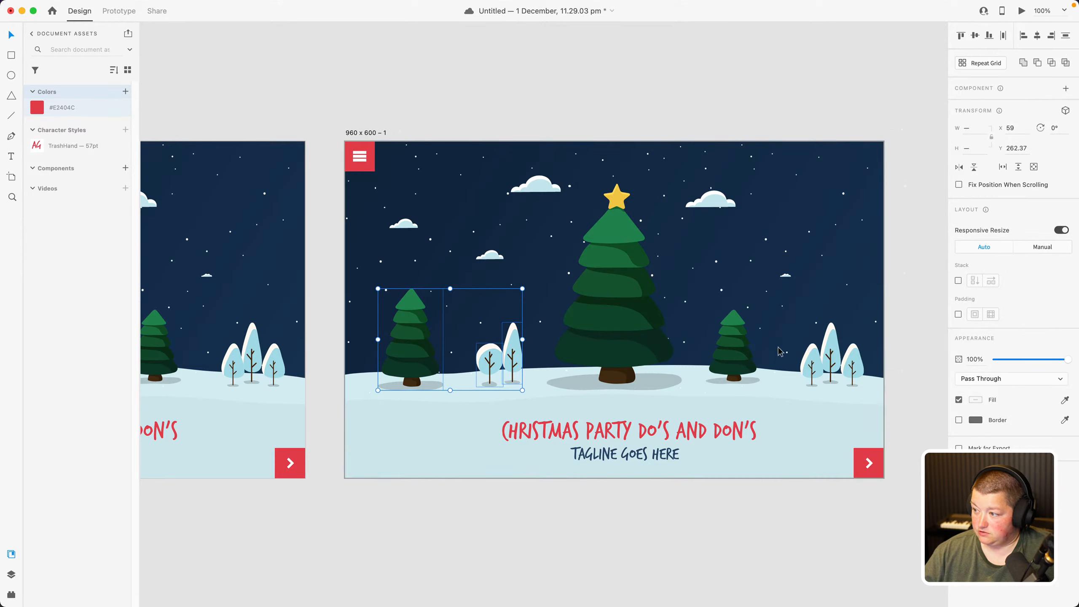
shift+click(811, 366)
shift+click(830, 364)
shift+click(852, 365)
shift+click(754, 354)
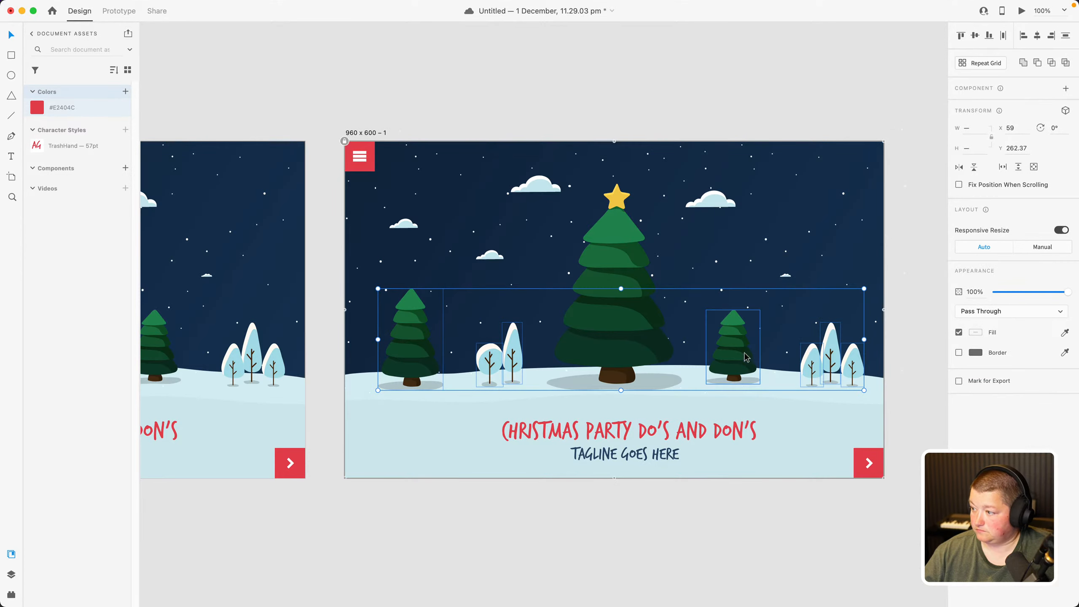
key(Delete)
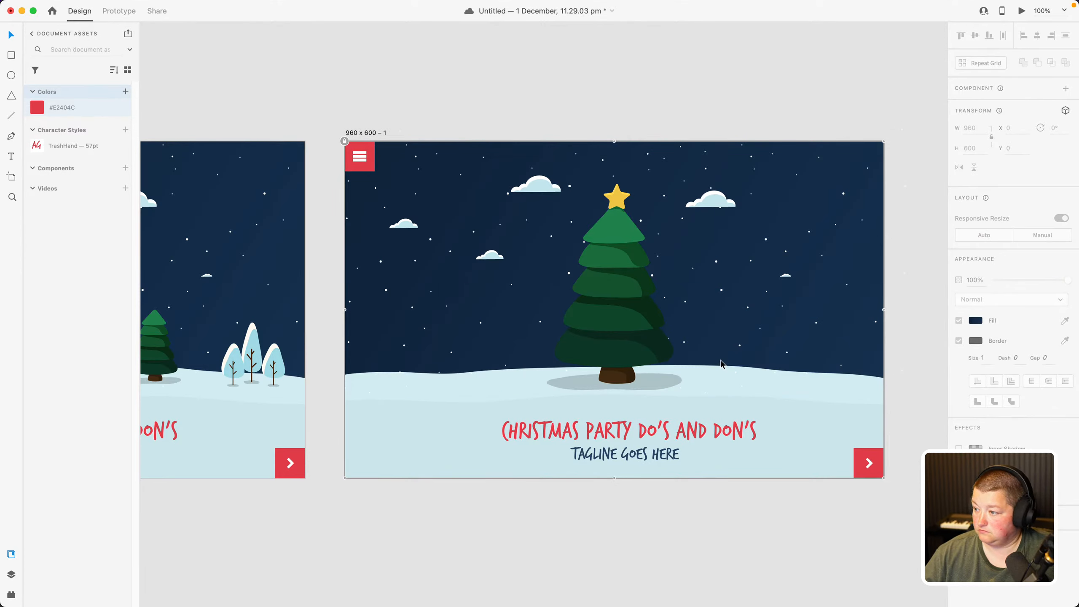
click(602, 336)
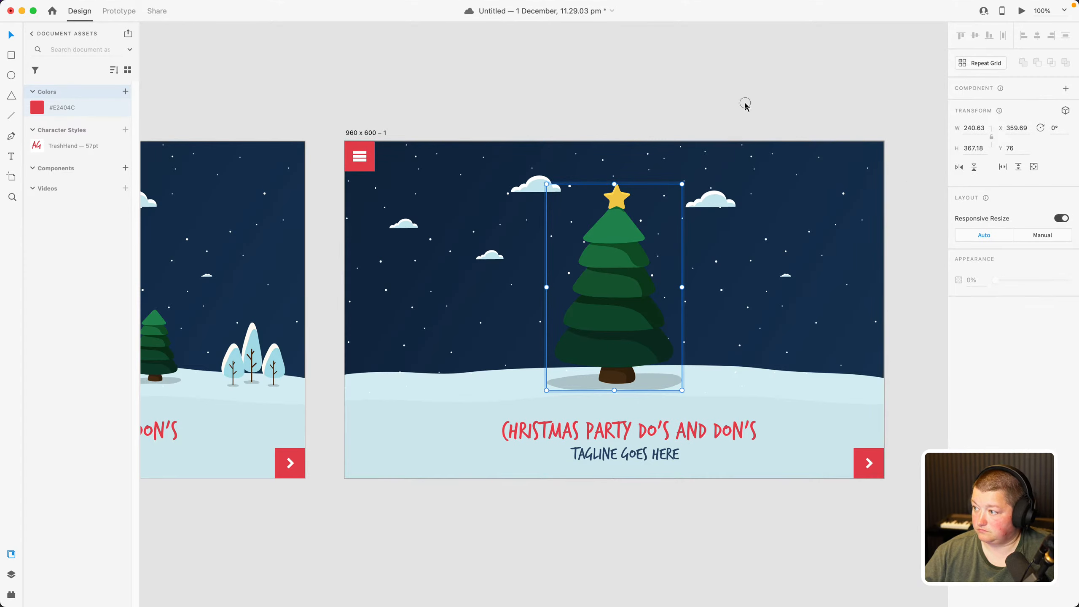
key(Delete)
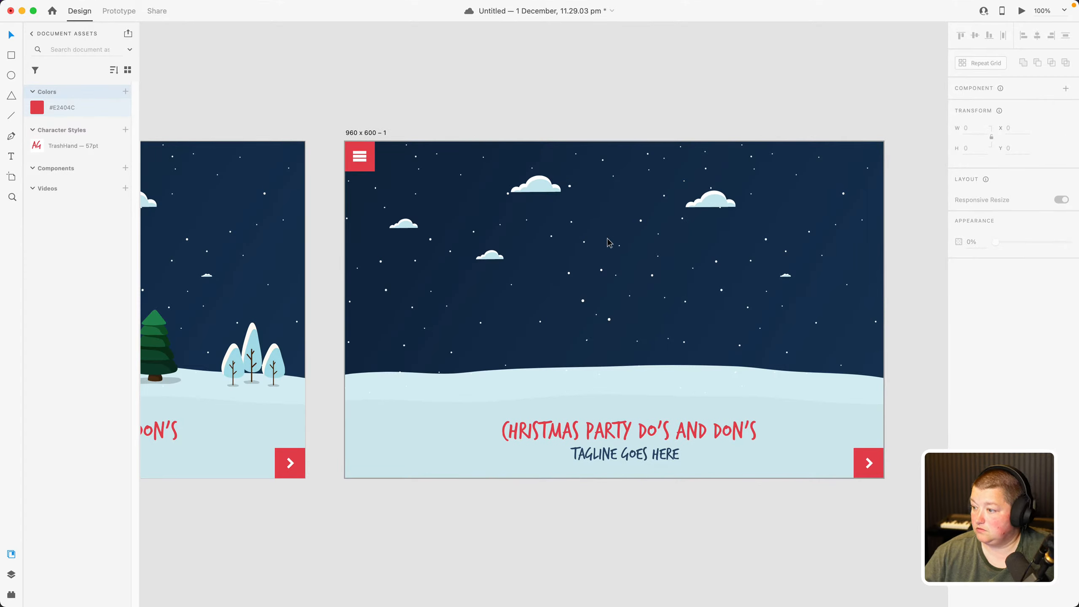
Delete all five clouds from the sky of the duplicated artboard
click(489, 254)
shift+click(536, 187)
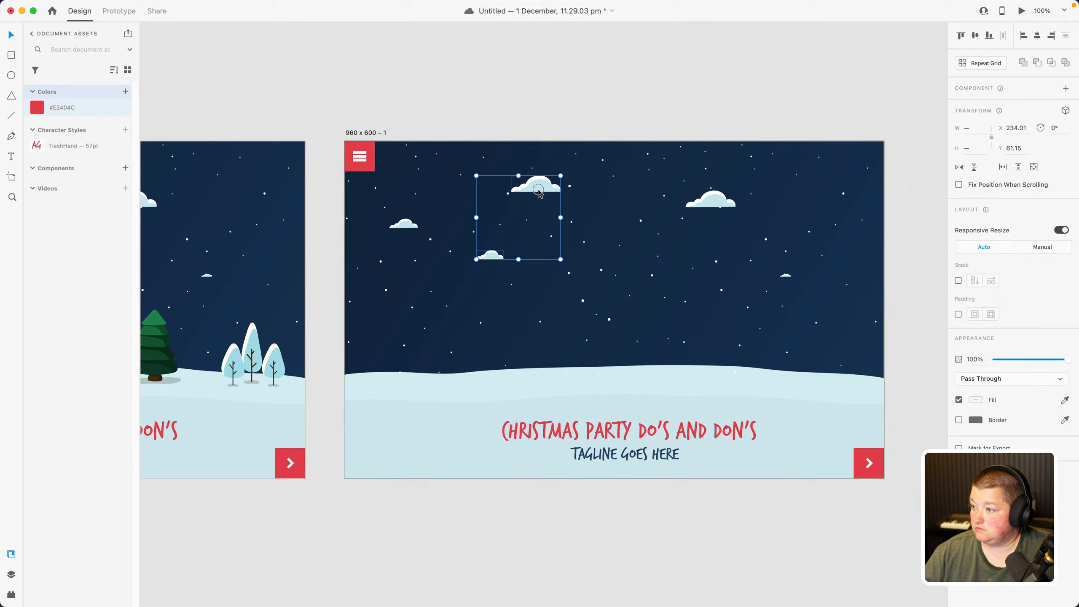
shift+click(393, 230)
shift+click(680, 198)
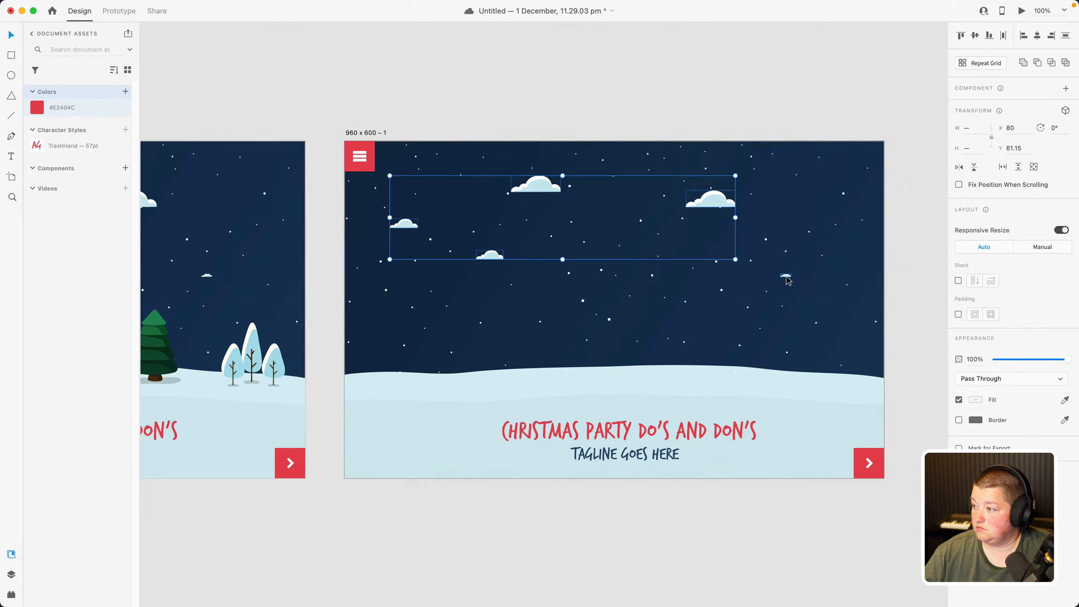
shift+click(785, 276)
key(Delete)
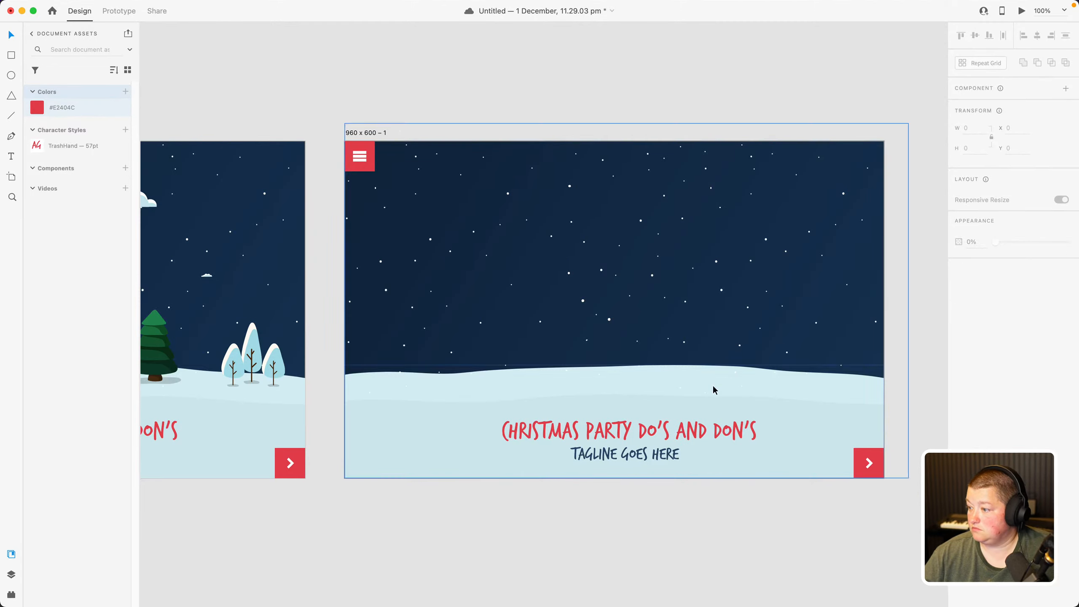
Delete the tagline from the duplicated artboard and move its red title down to Y 501
click(660, 431)
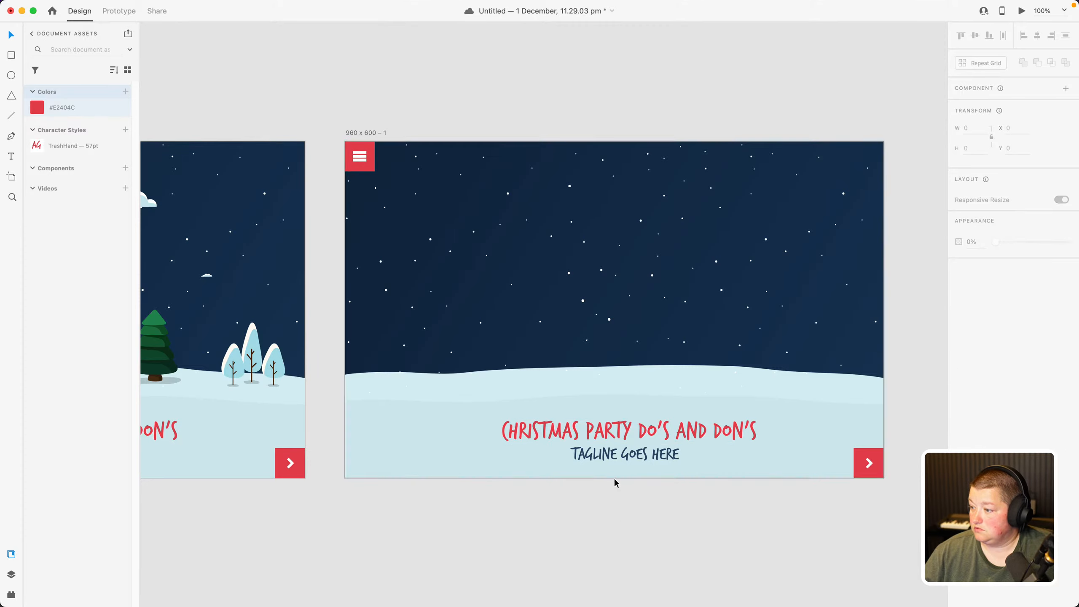
click(610, 459)
key(Delete)
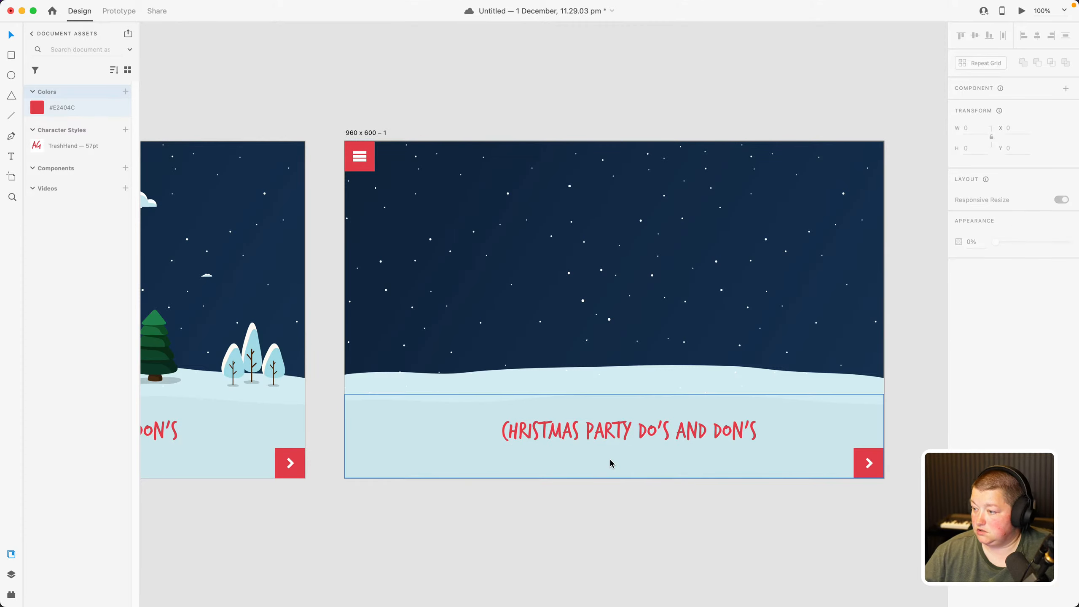
click(606, 432)
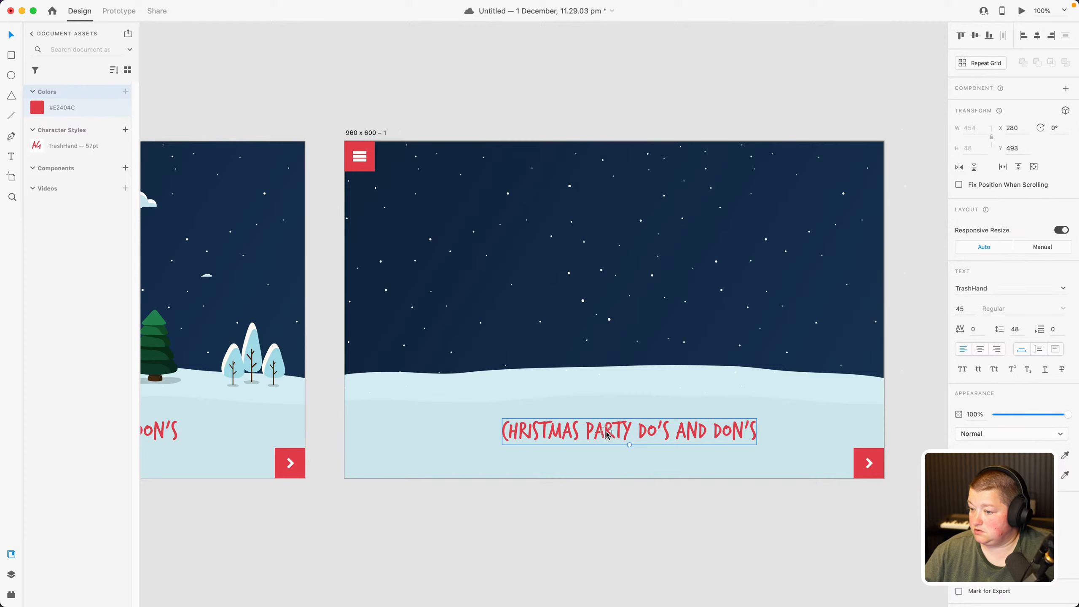
drag(606, 433, 606, 437)
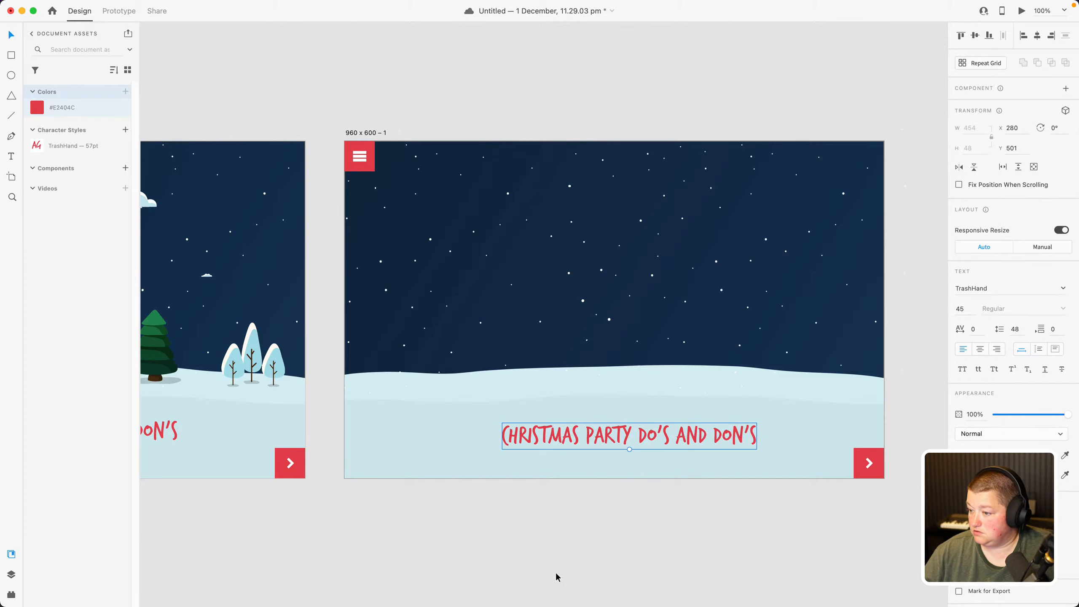
click(472, 559)
Group the white chevron with the lower-right red square behind it on the first artboard
scroll(472, 559, left, 10)
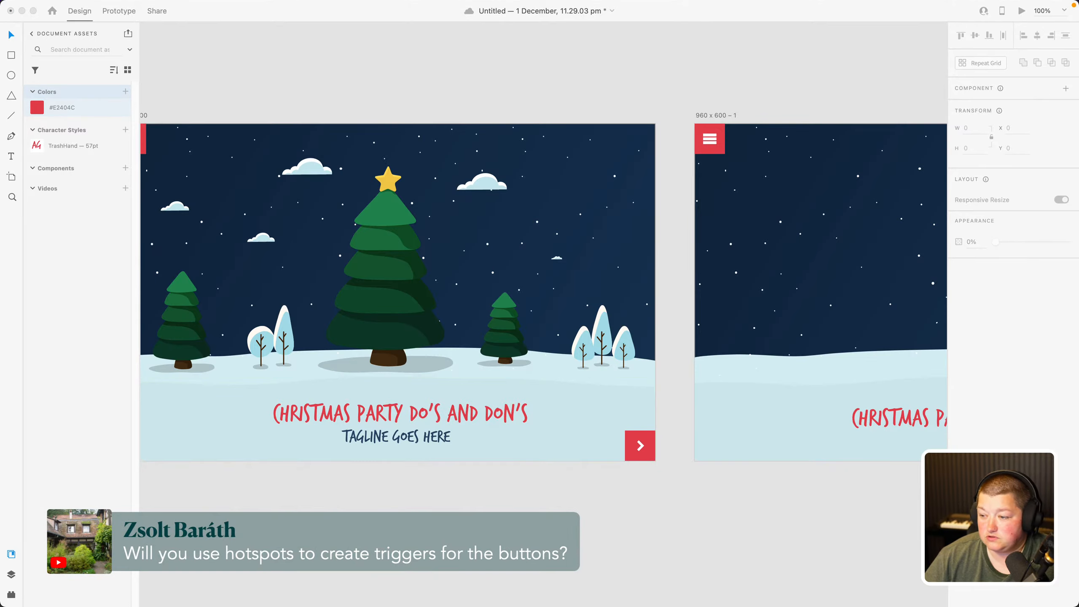
click(382, 509)
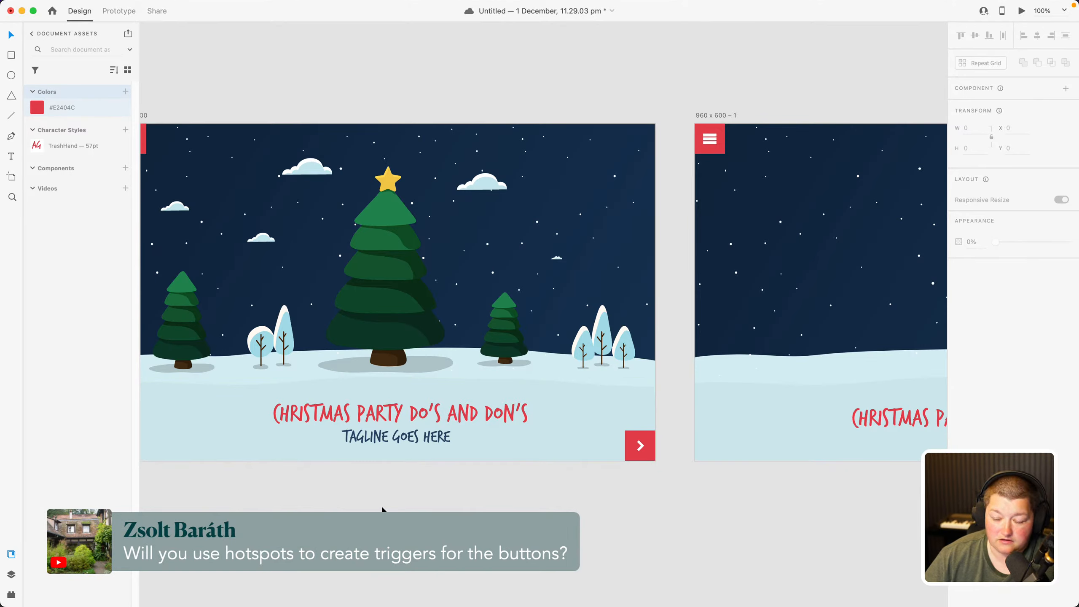
click(640, 451)
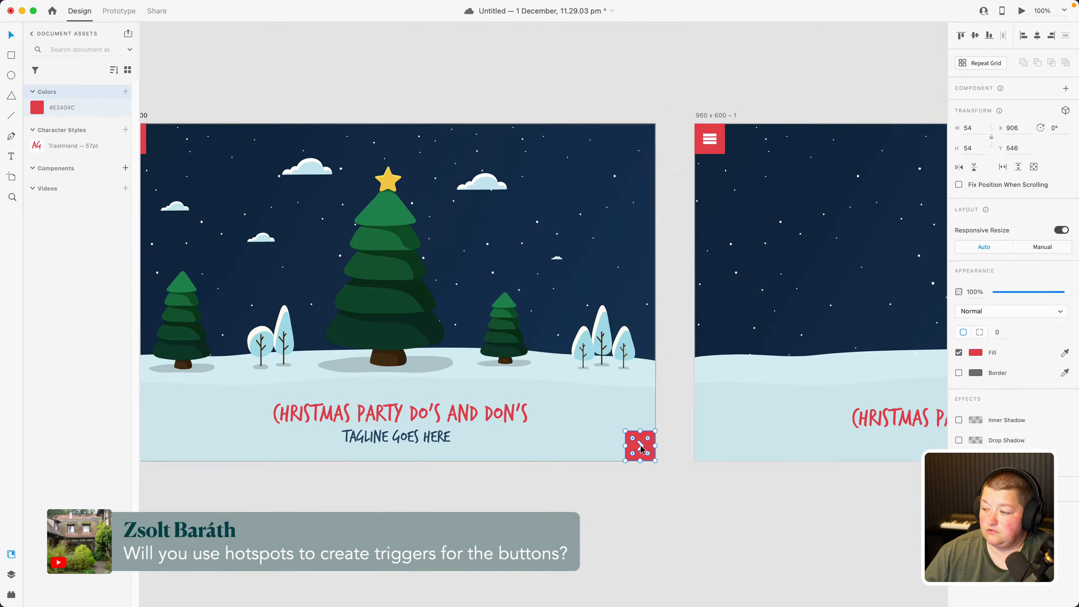
click(641, 449)
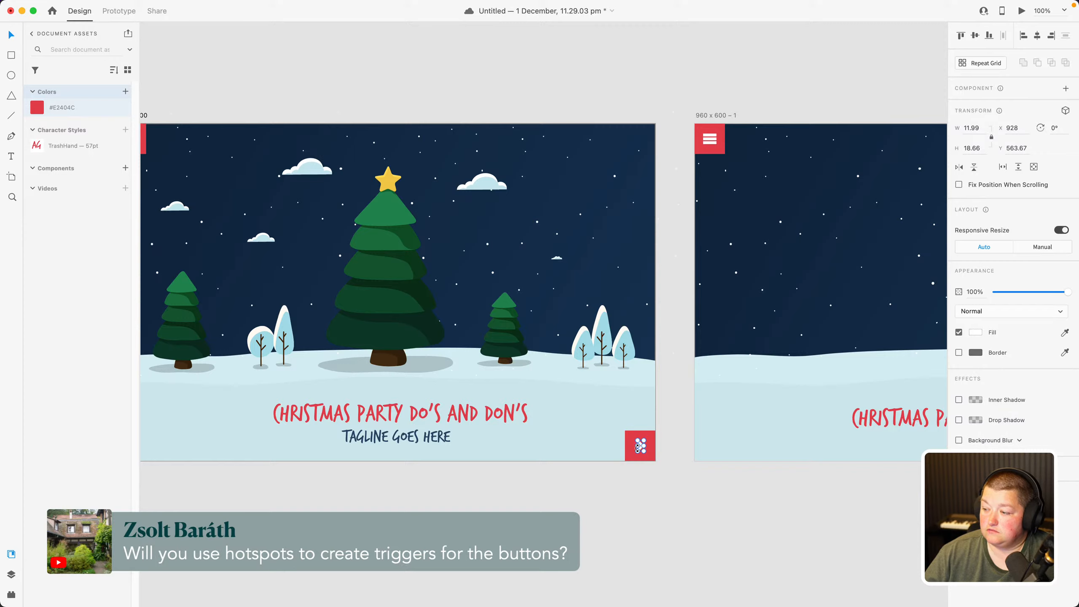
click(658, 504)
click(642, 450)
key(Escape)
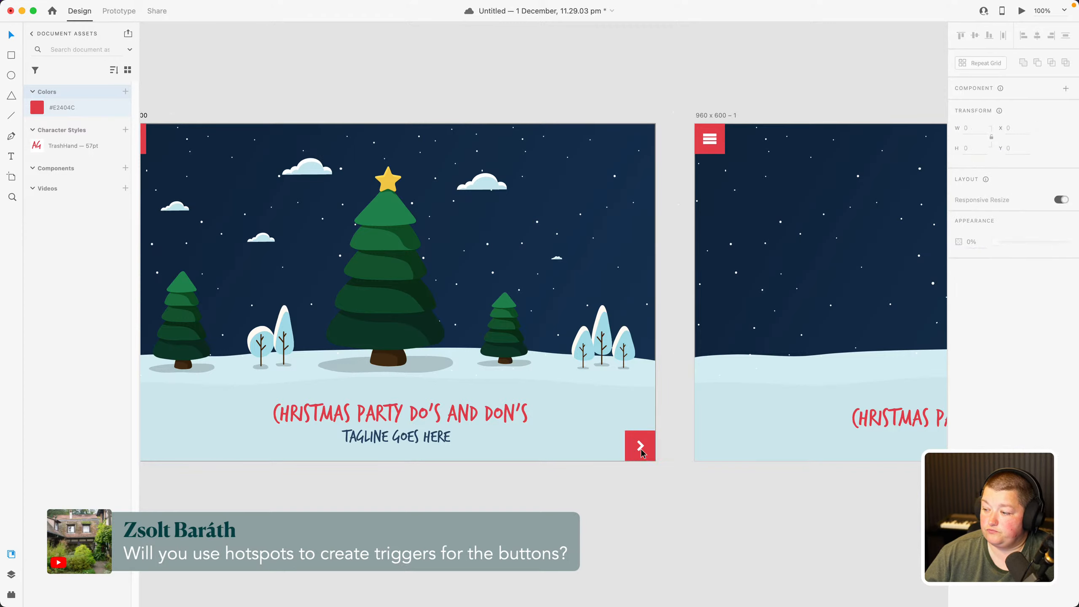
drag(669, 499, 626, 433)
click(647, 468)
click(641, 450)
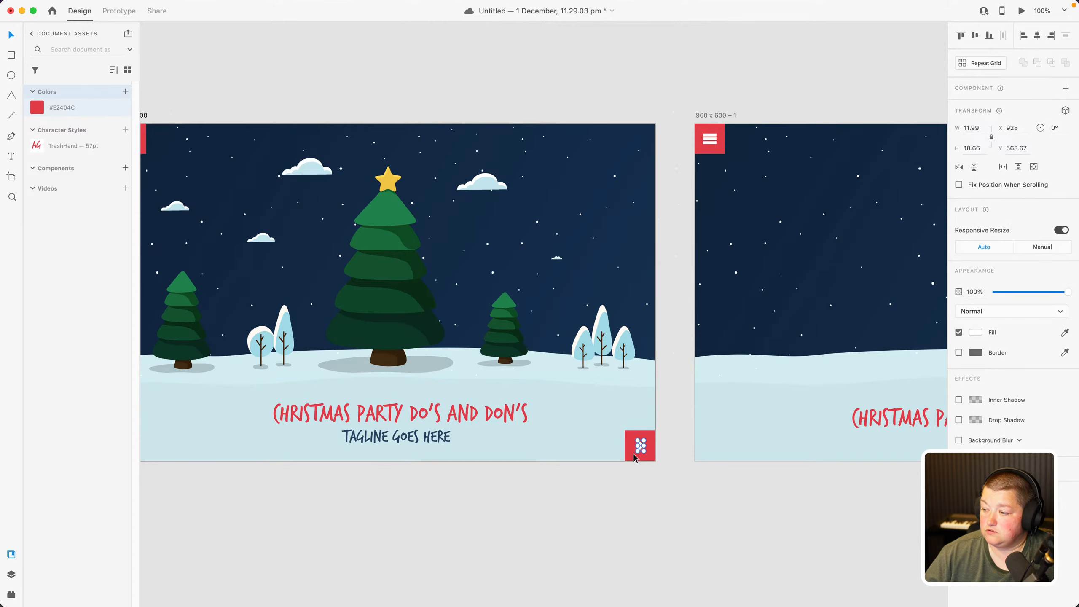
right_click(633, 453)
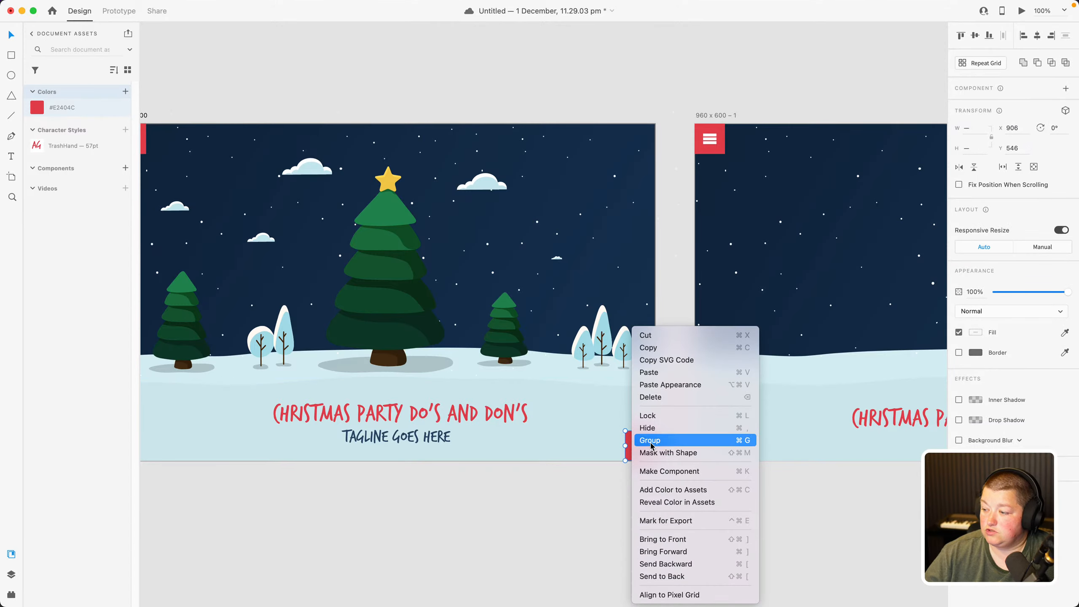
click(646, 440)
Link the grouped chevron button on the first artboard to 960 x 600 – 1 with a Tap-triggered Dissolve transition
click(609, 525)
click(645, 452)
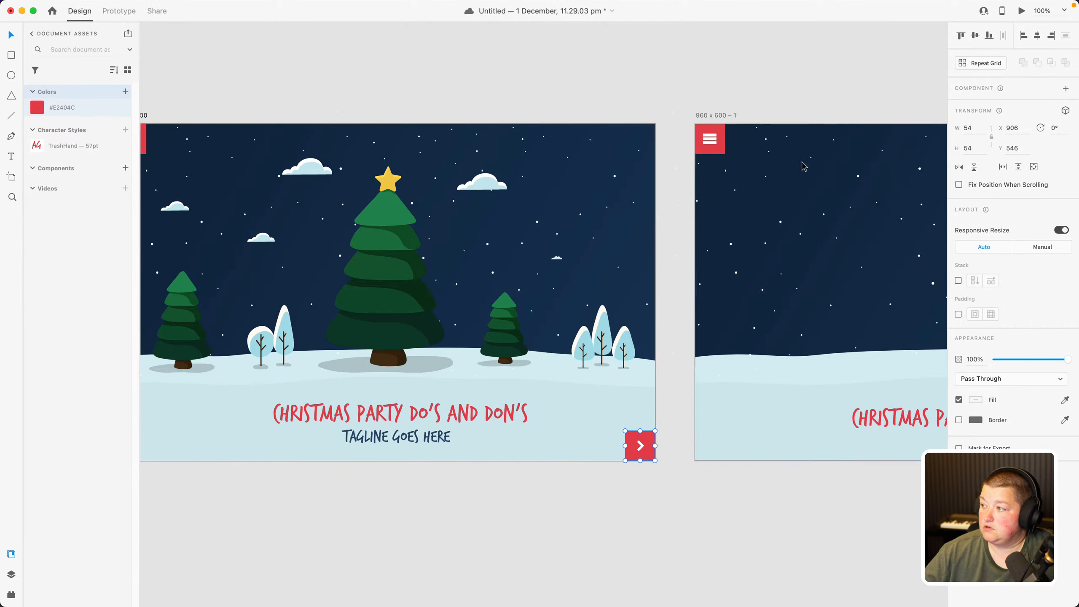
click(119, 10)
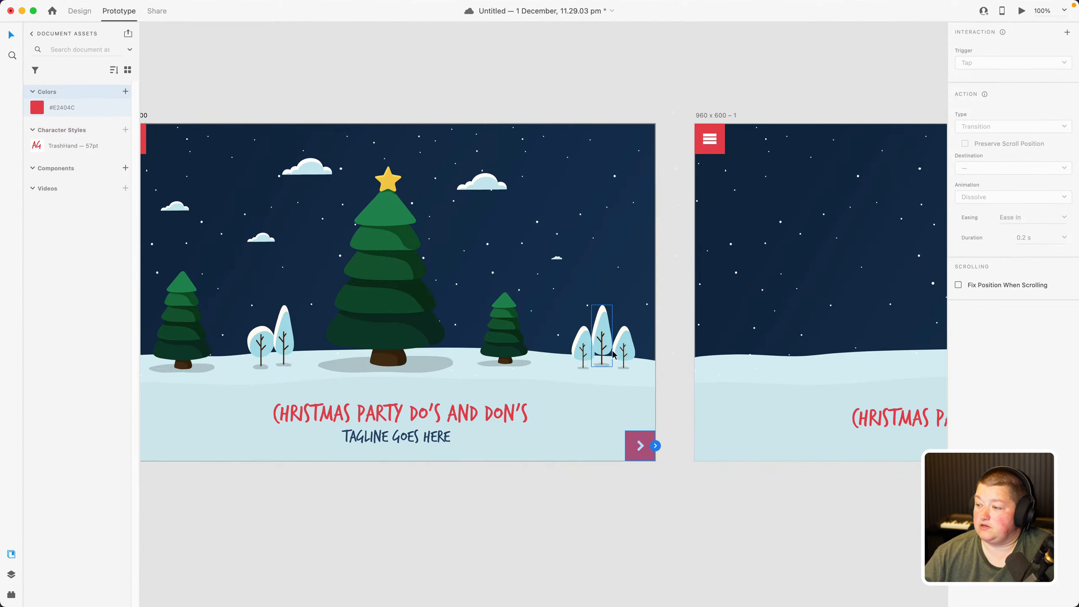
drag(656, 445, 746, 289)
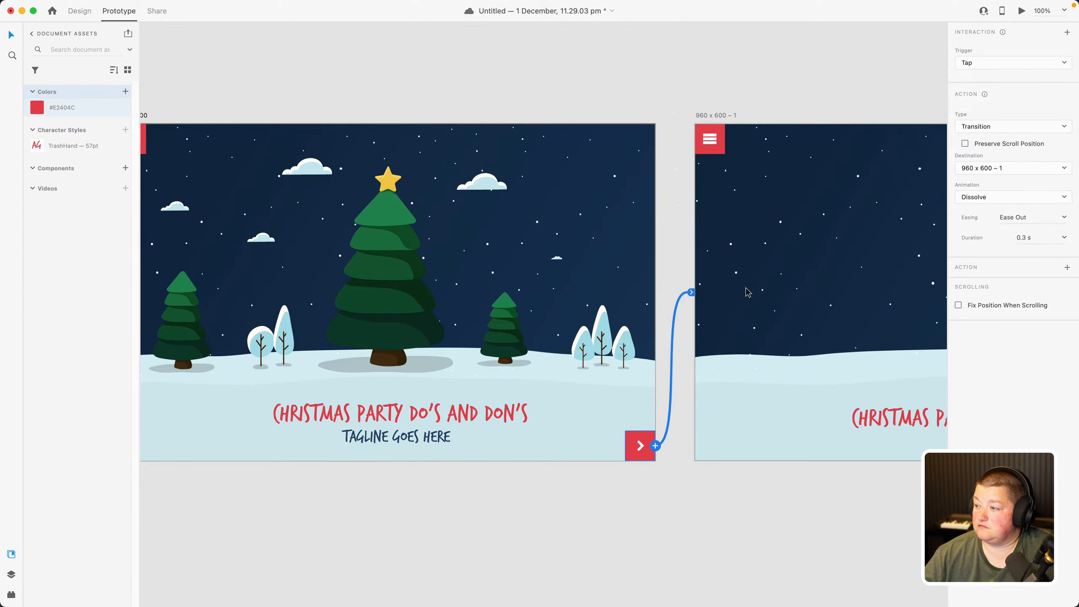
Preview the prototype, test the chevron button's transition to the second scene, and close the preview
click(1022, 10)
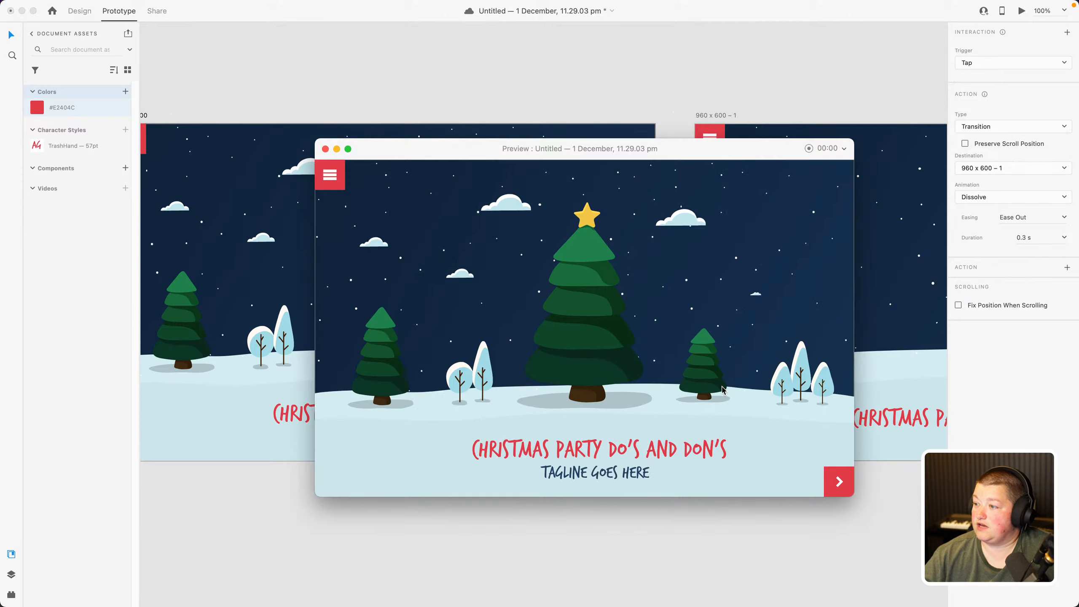
click(837, 485)
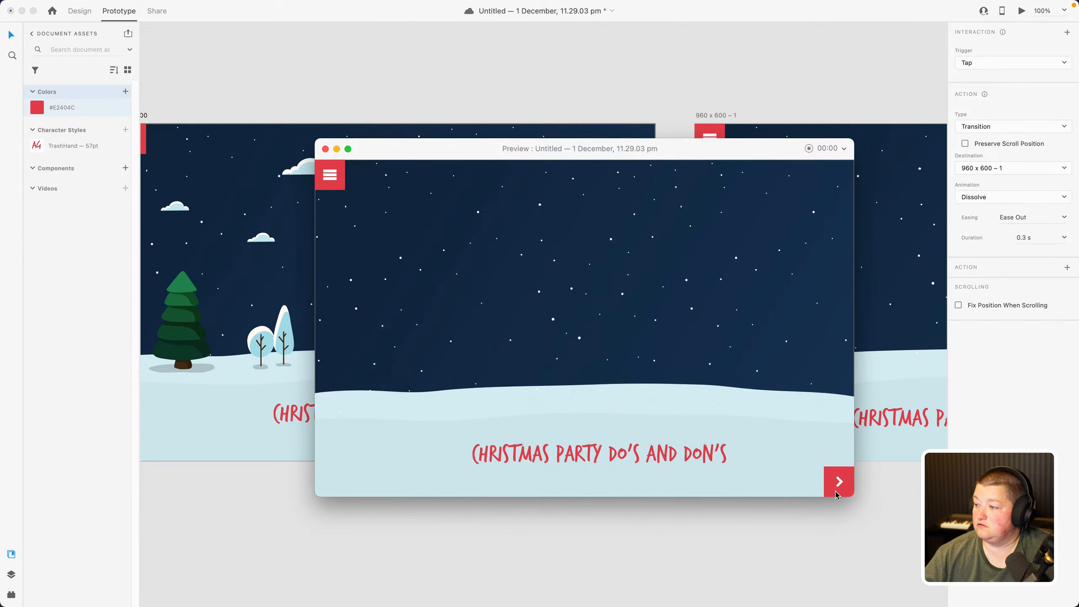
click(325, 148)
click(271, 89)
drag(272, 89, 366, 81)
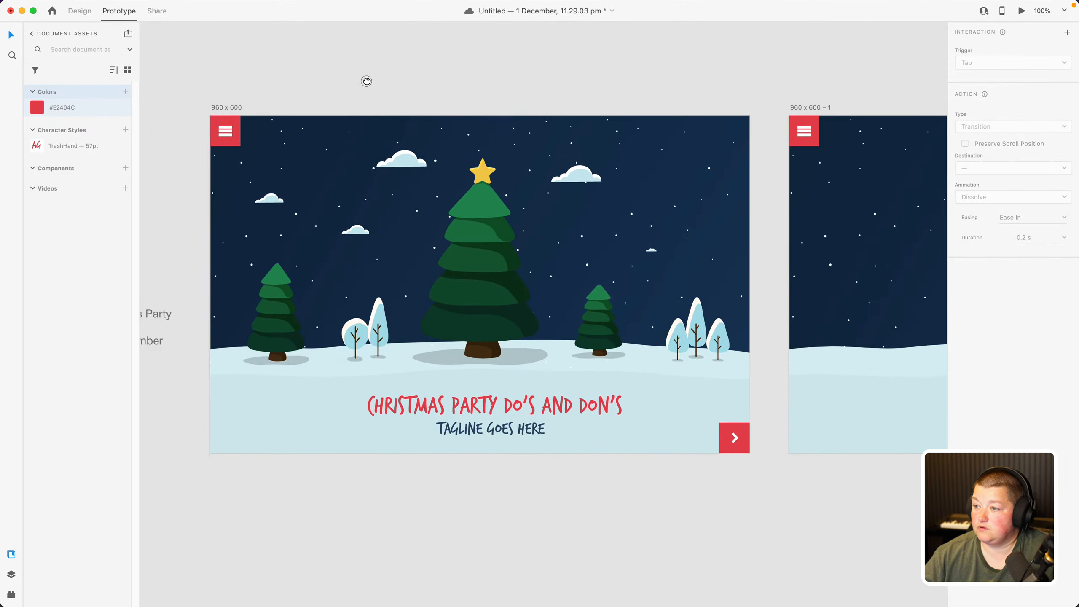
click(219, 123)
click(285, 484)
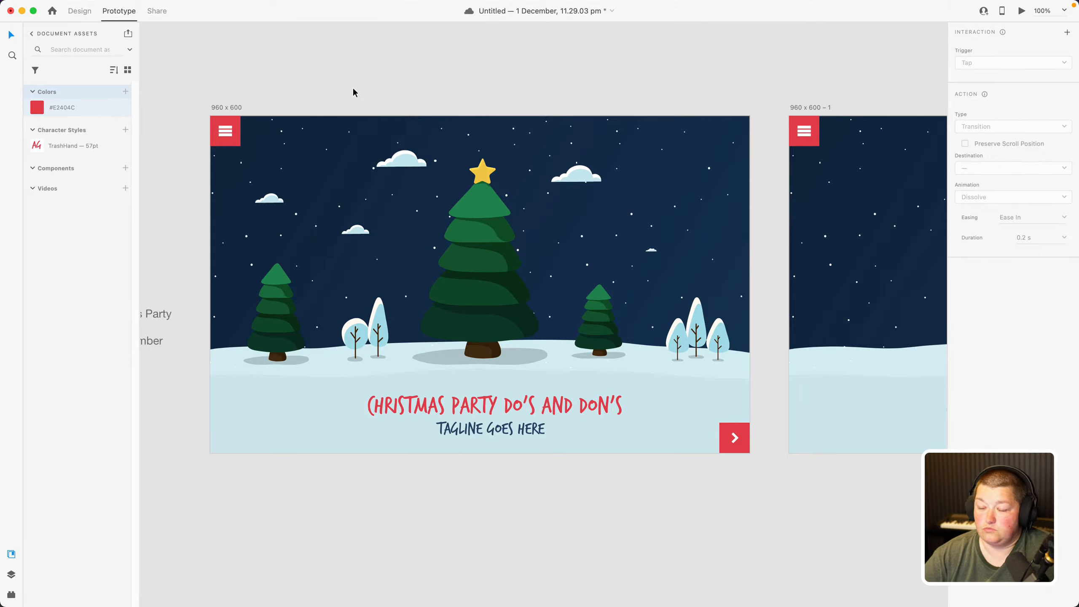
drag(513, 89, 298, 85)
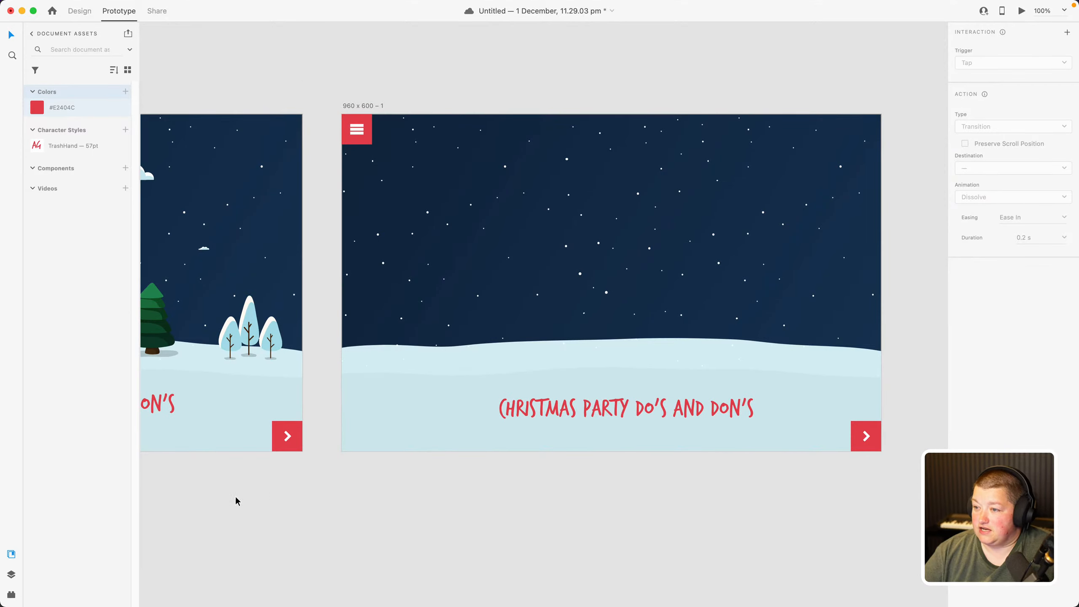
drag(236, 501, 532, 508)
drag(338, 520, 381, 518)
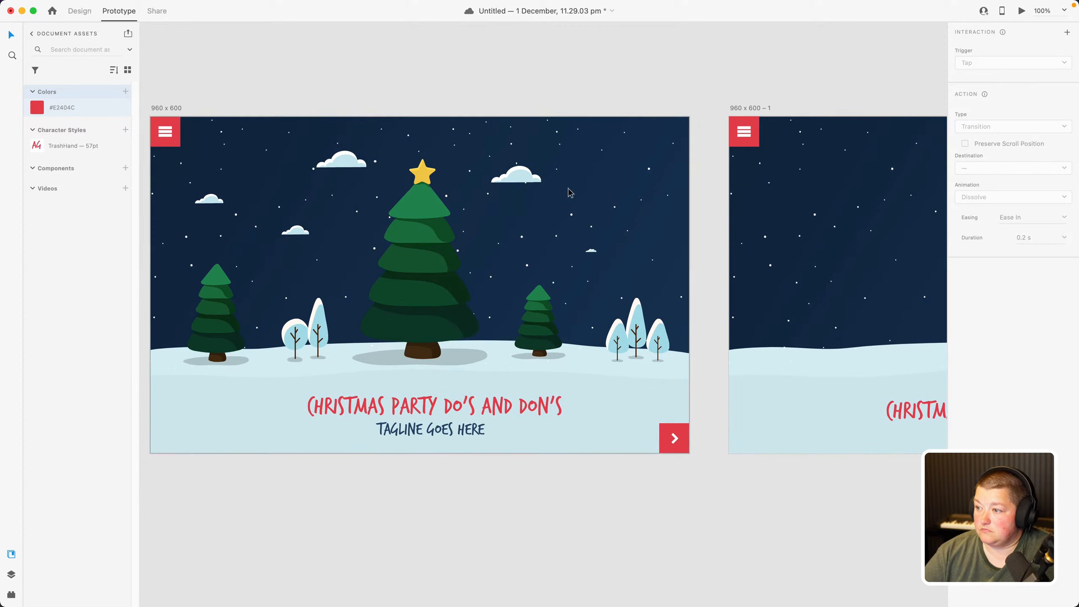
drag(376, 79, 400, 85)
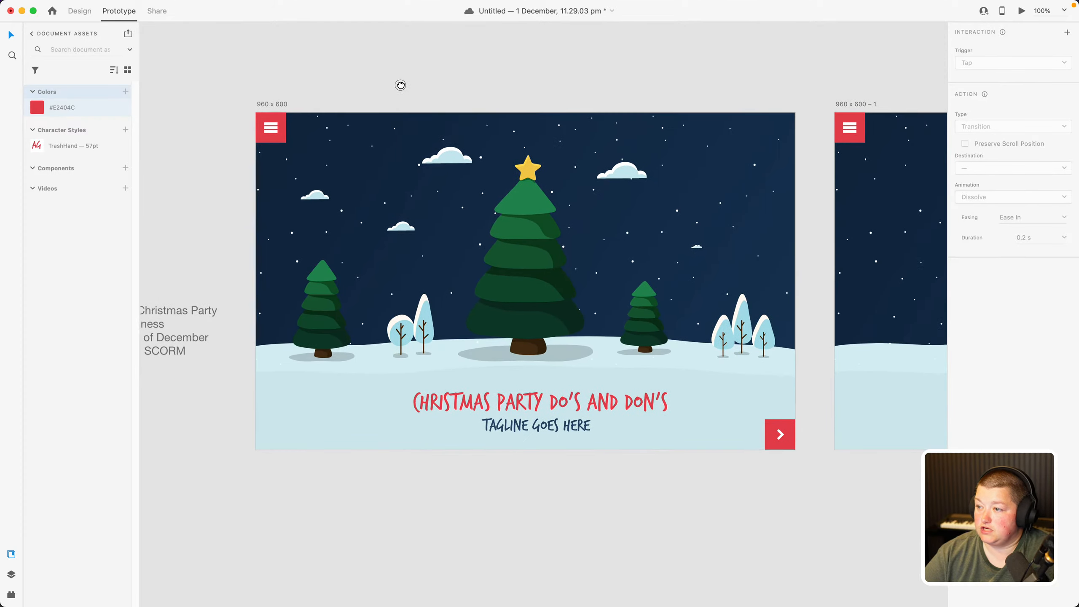
scroll(458, 538, right, 10)
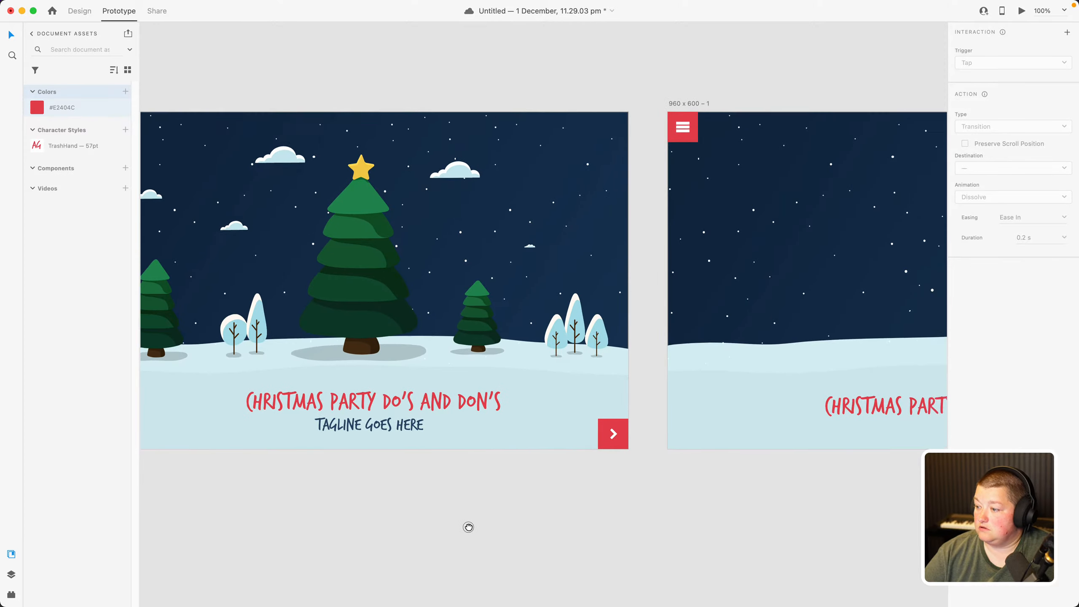
Review the chevron button's link to the second artboard and the trigger types available for it
click(447, 434)
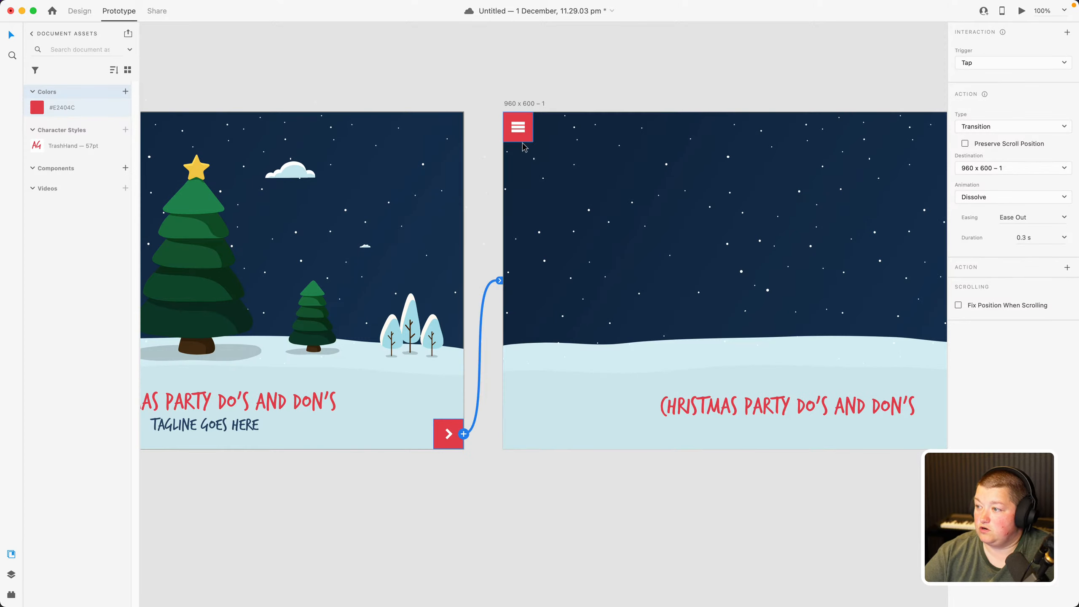
click(546, 131)
click(451, 442)
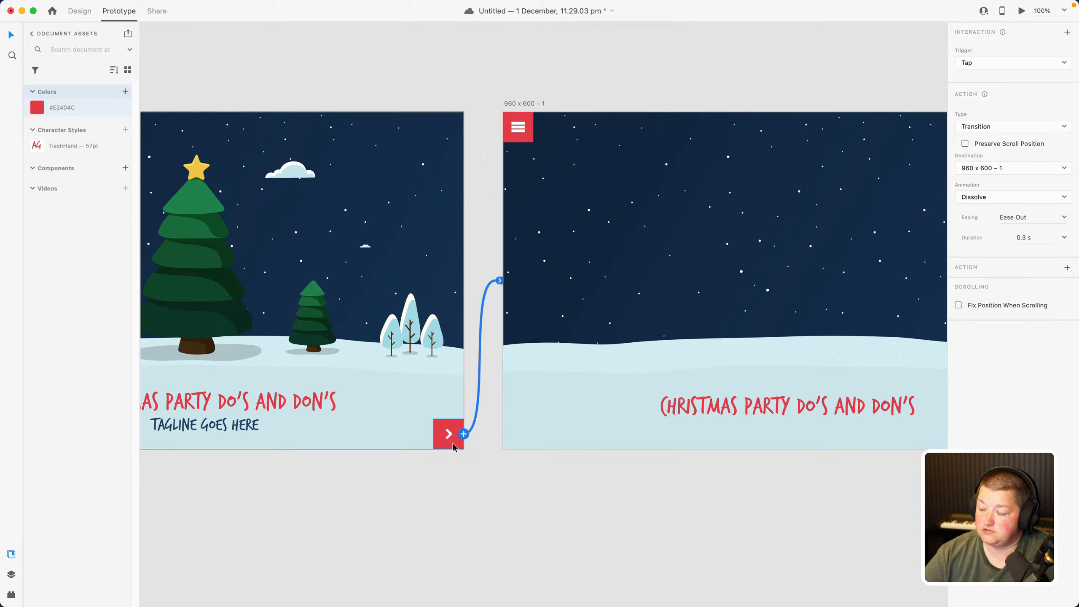
click(973, 64)
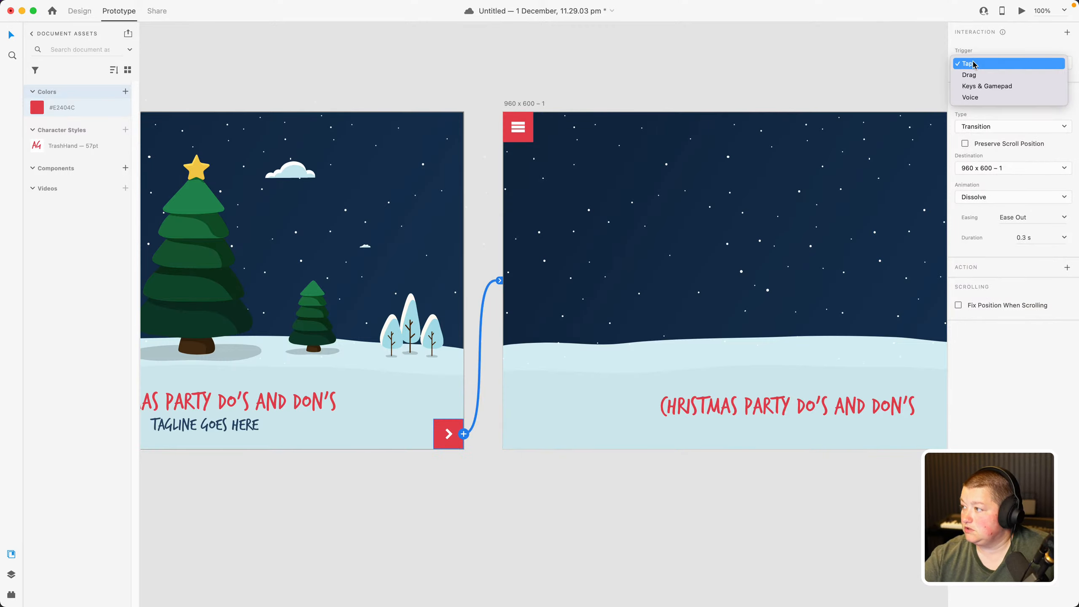
click(843, 63)
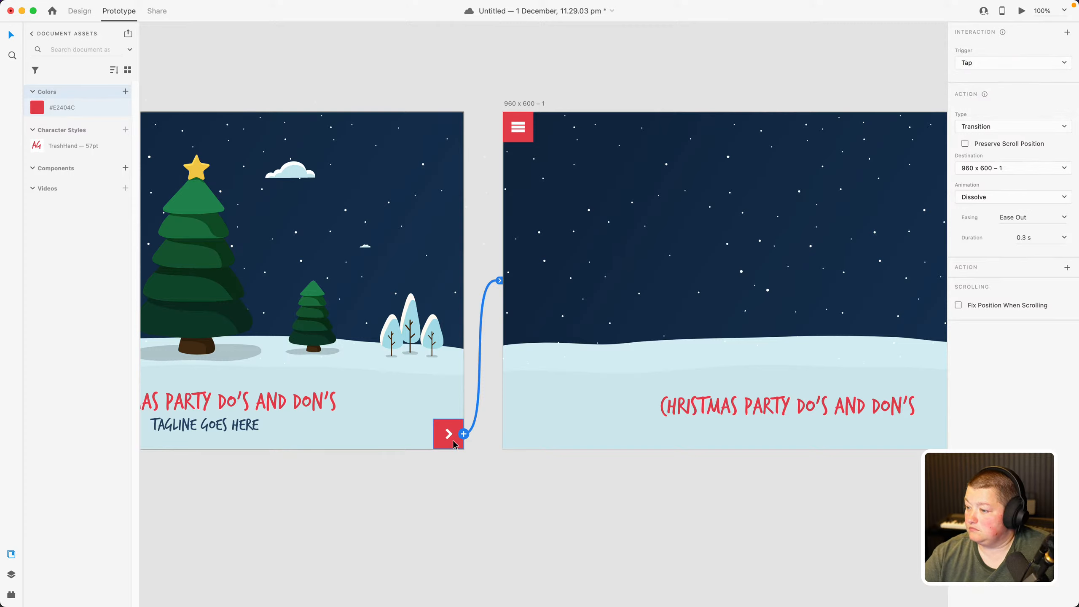
Return to Design mode and check the object commands available for the grouped chevron button
click(91, 12)
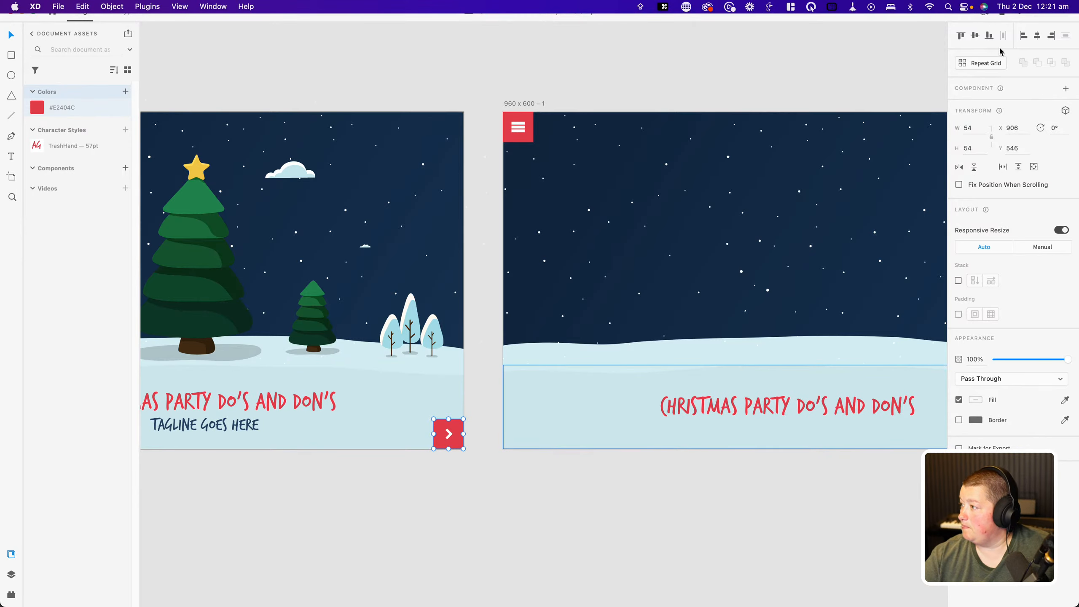
click(867, 69)
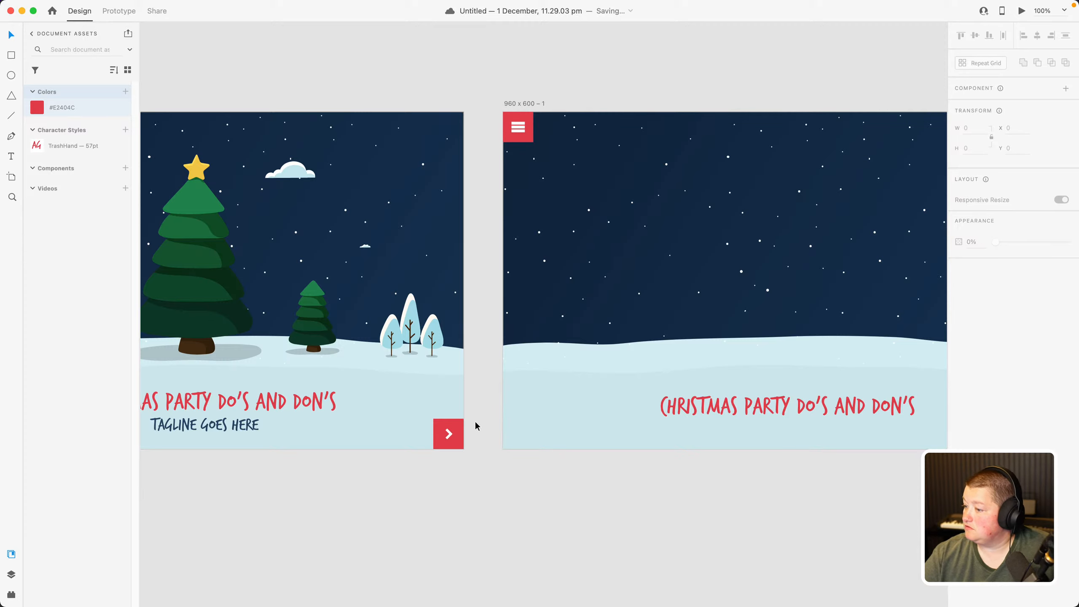
right_click(461, 426)
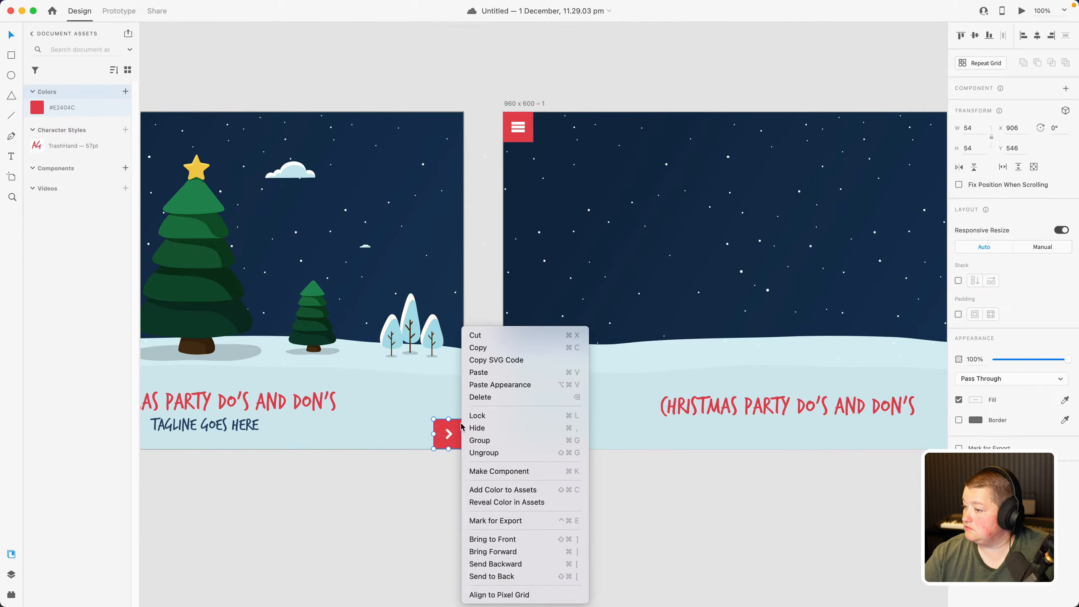
click(768, 87)
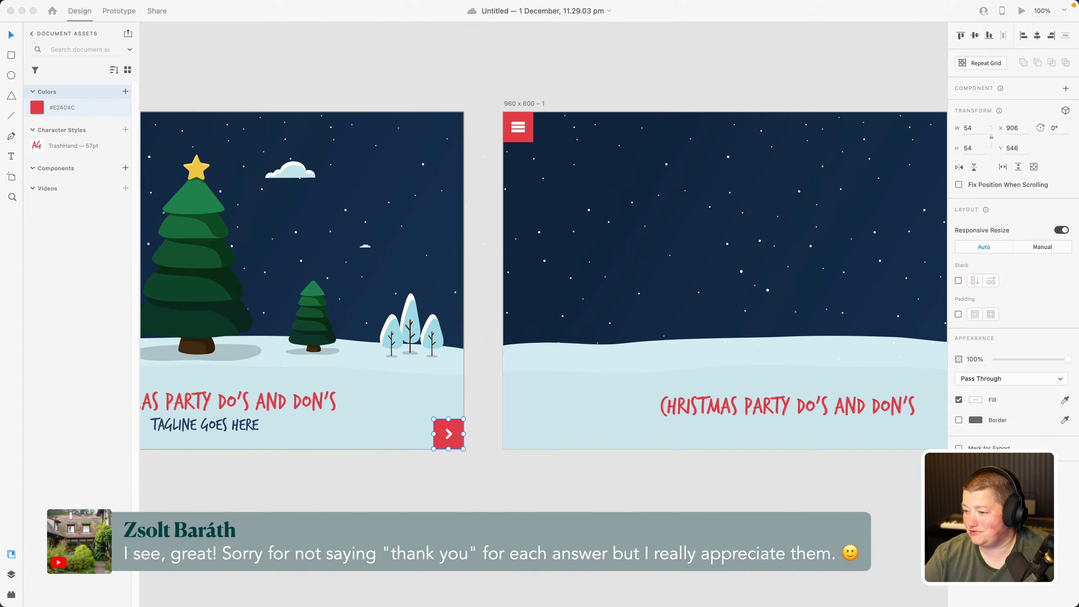
click(432, 500)
click(535, 493)
drag(603, 480, 313, 506)
drag(411, 504, 677, 460)
drag(441, 488, 210, 541)
drag(398, 529, 472, 517)
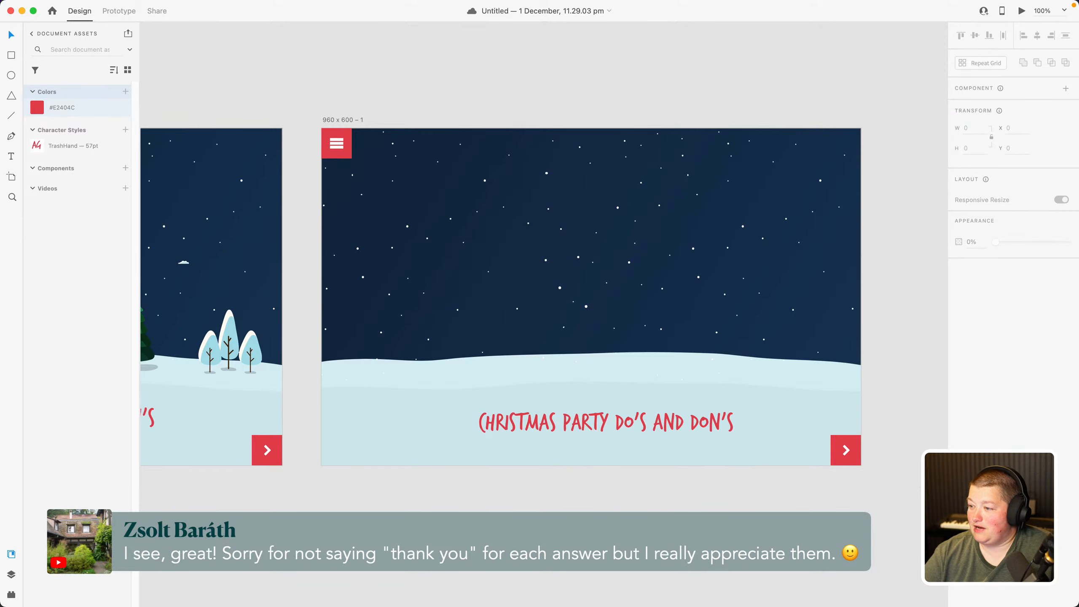
click(442, 417)
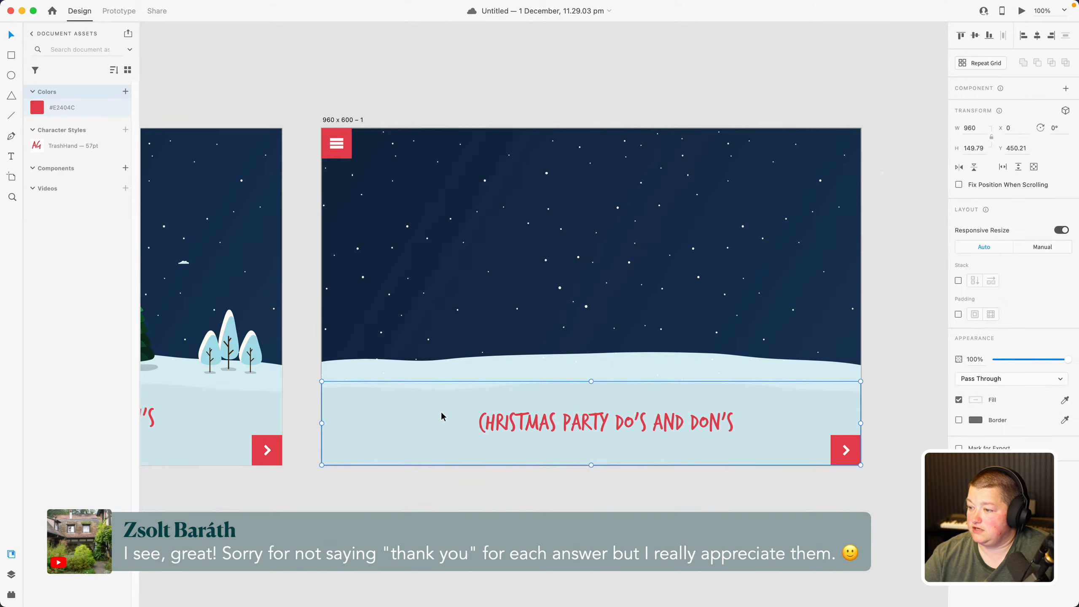
click(514, 531)
drag(514, 531, 806, 545)
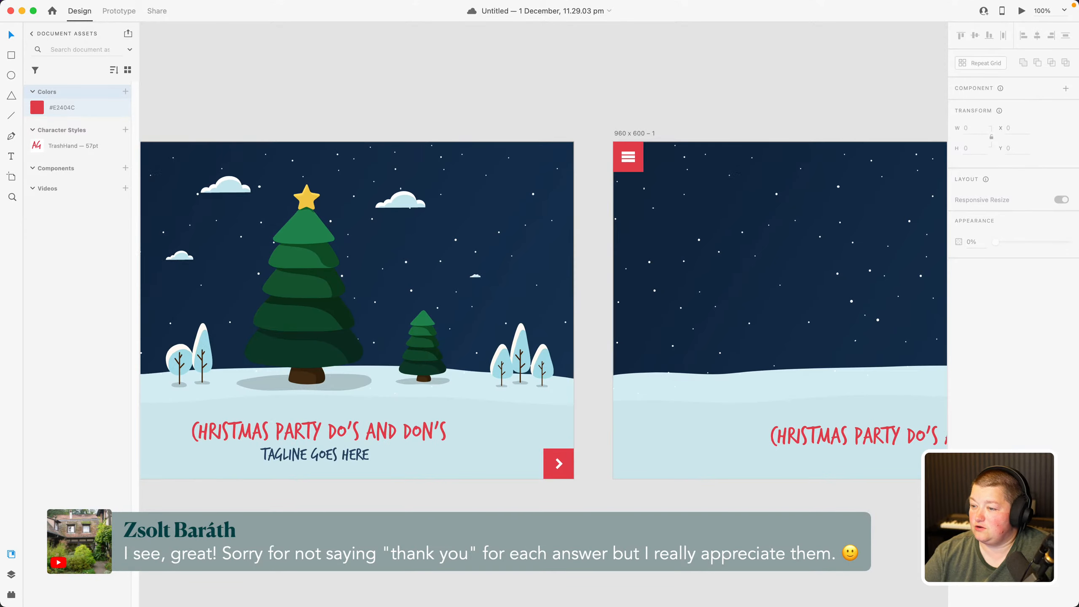
drag(433, 554, 364, 548)
drag(552, 558, 329, 549)
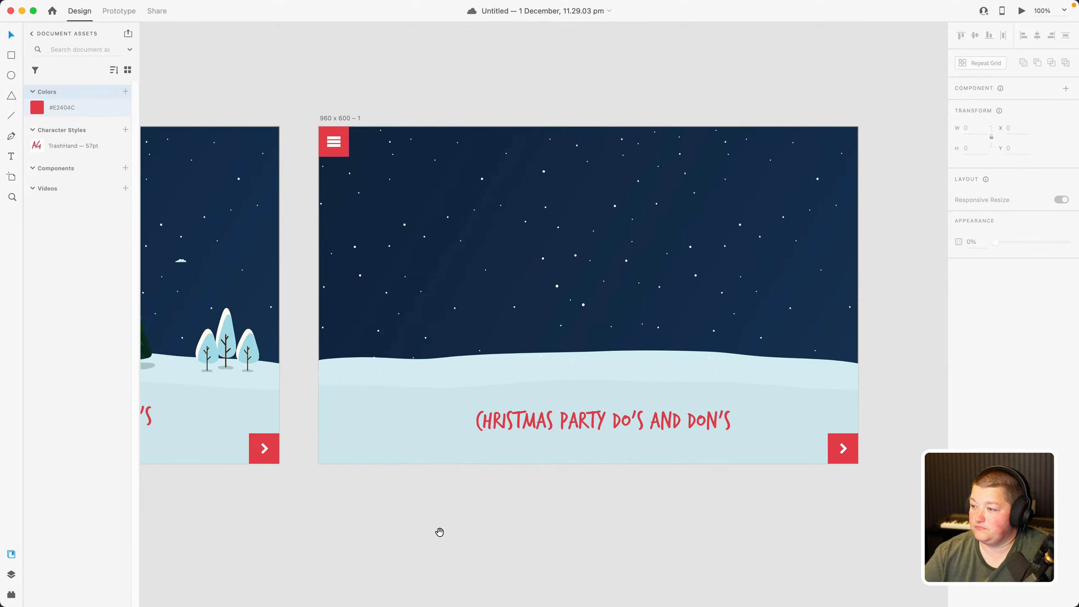
mouse_move(439, 532)
mouse_down()
mouse_move(415, 538)
mouse_move(440, 542)
mouse_up()
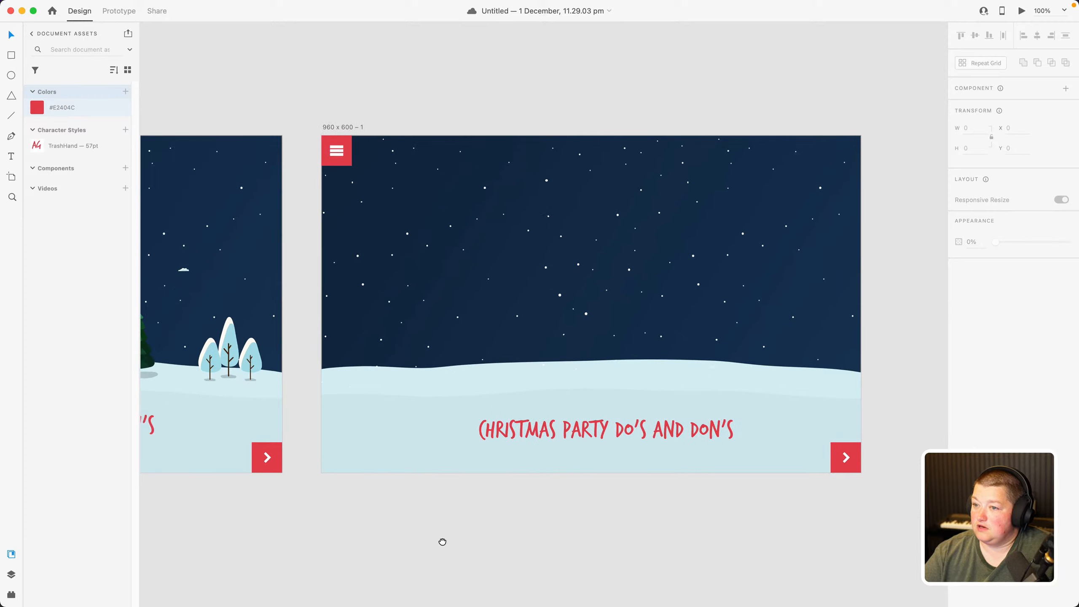
Draw a white rectangle about 737 x 303 in the second artboard's sky and round its corners to about 16
click(11, 56)
mouse_move(379, 171)
mouse_down()
mouse_move(451, 233)
mouse_move(792, 340)
mouse_up()
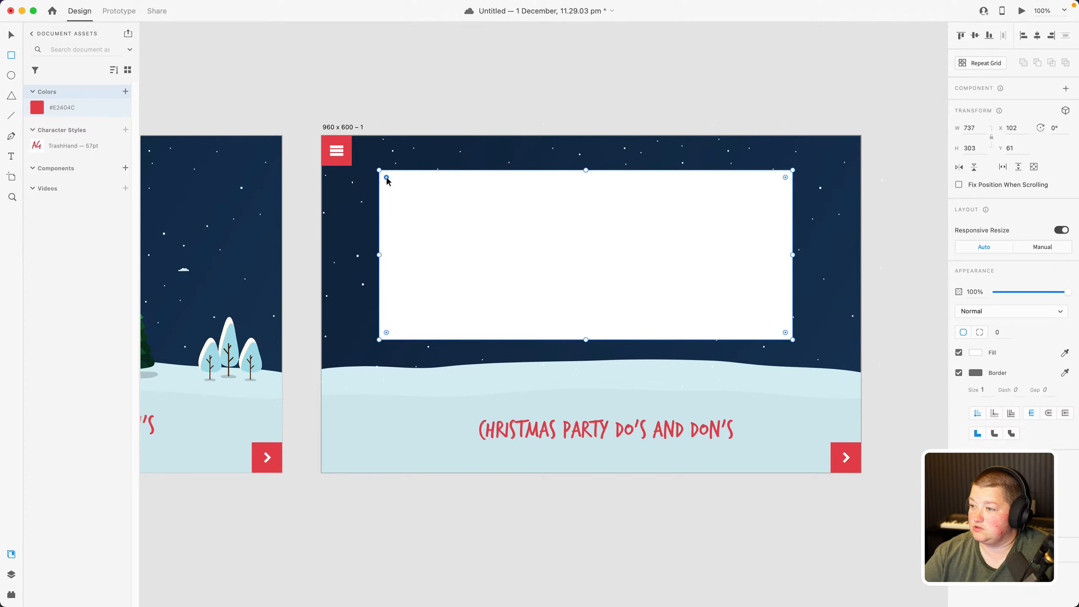
drag(386, 179, 388, 181)
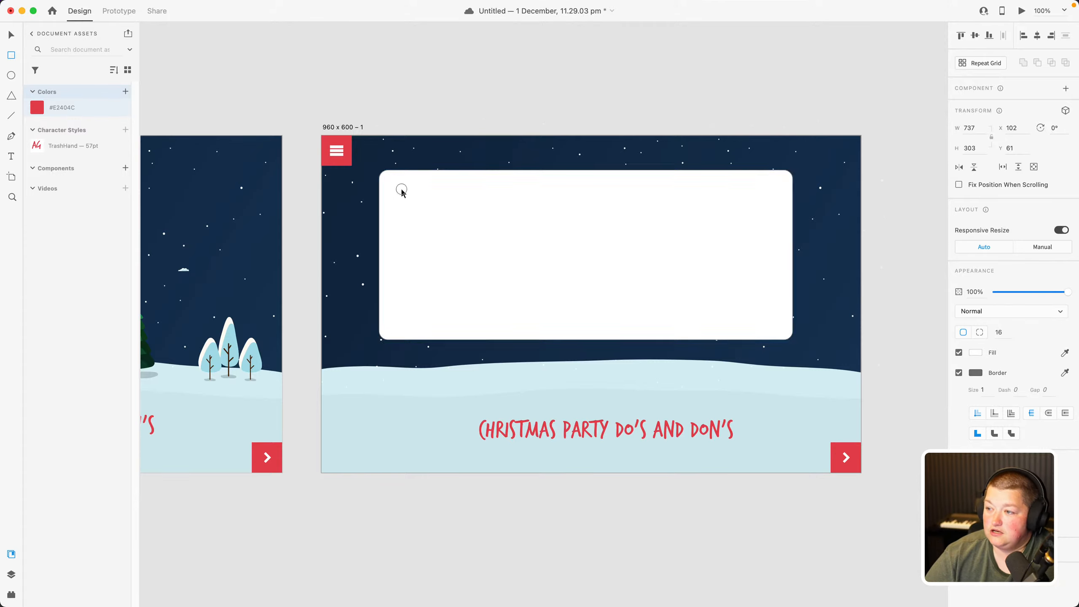
key(v)
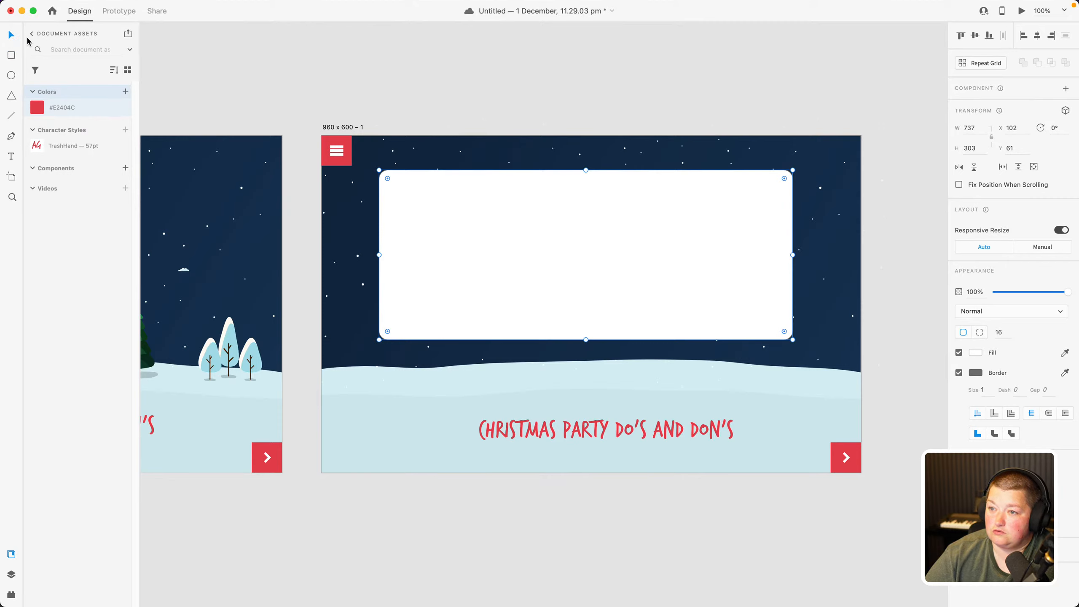
Reshape the white rectangle's top edge with two new anchor points, at about X 298, Y 70 and X 457, Y 50
double_click(458, 254)
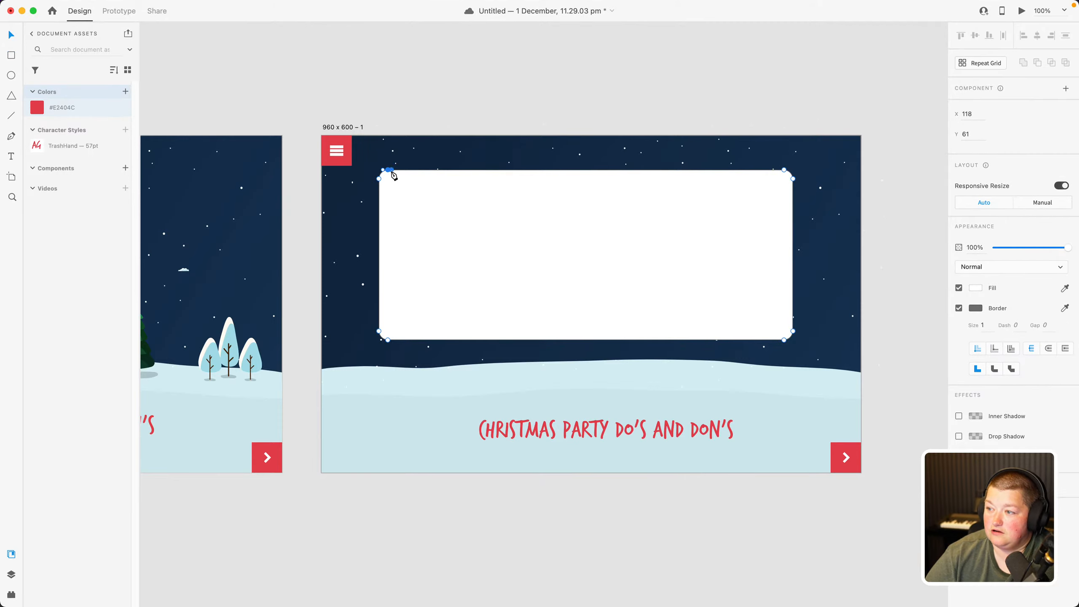
click(489, 170)
drag(489, 172, 488, 175)
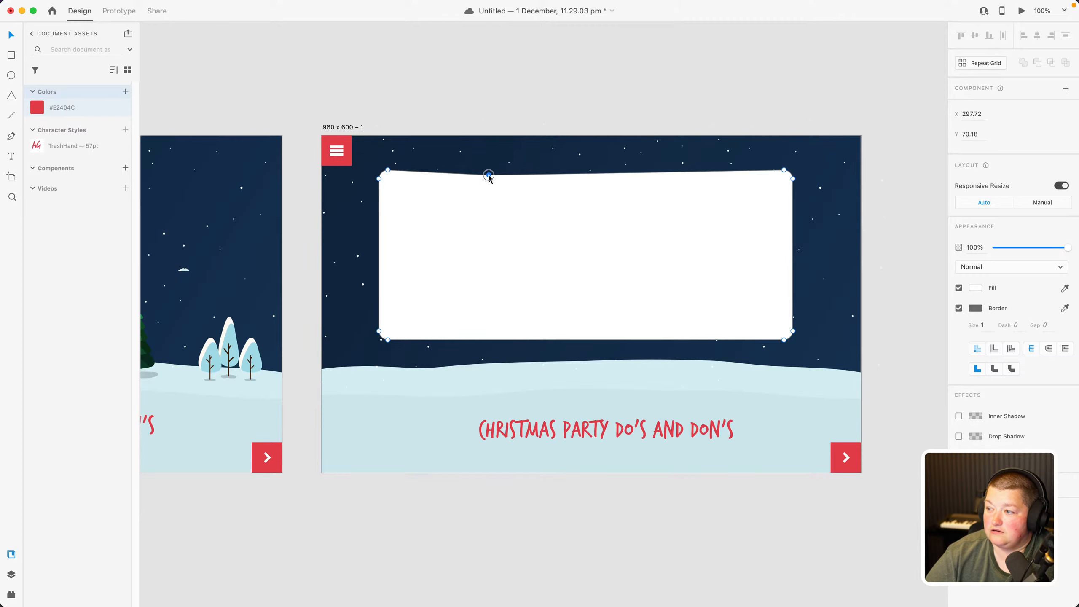
click(559, 174)
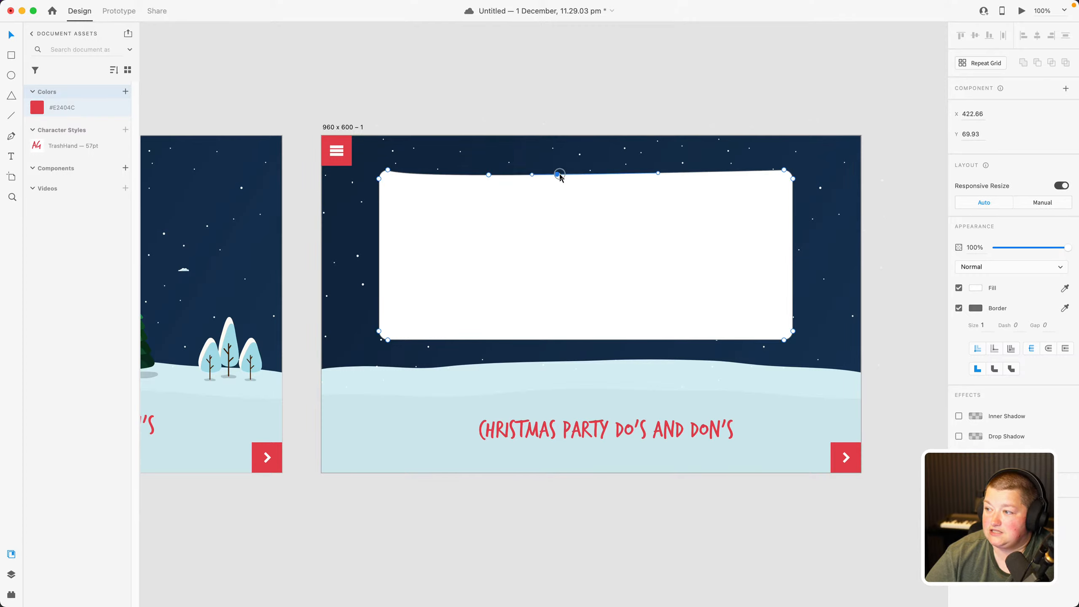
drag(559, 174, 574, 165)
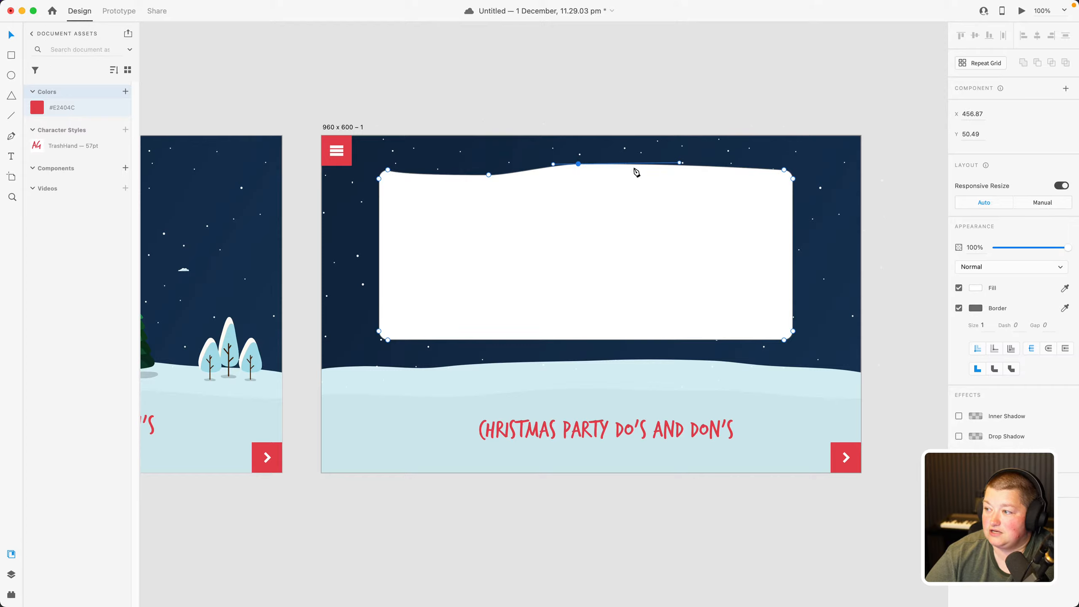
Add two more anchor points to the white panel's top edge, at about X 636, Y 55 and X 534, Y 52, and adjust the curve
drag(649, 165, 679, 167)
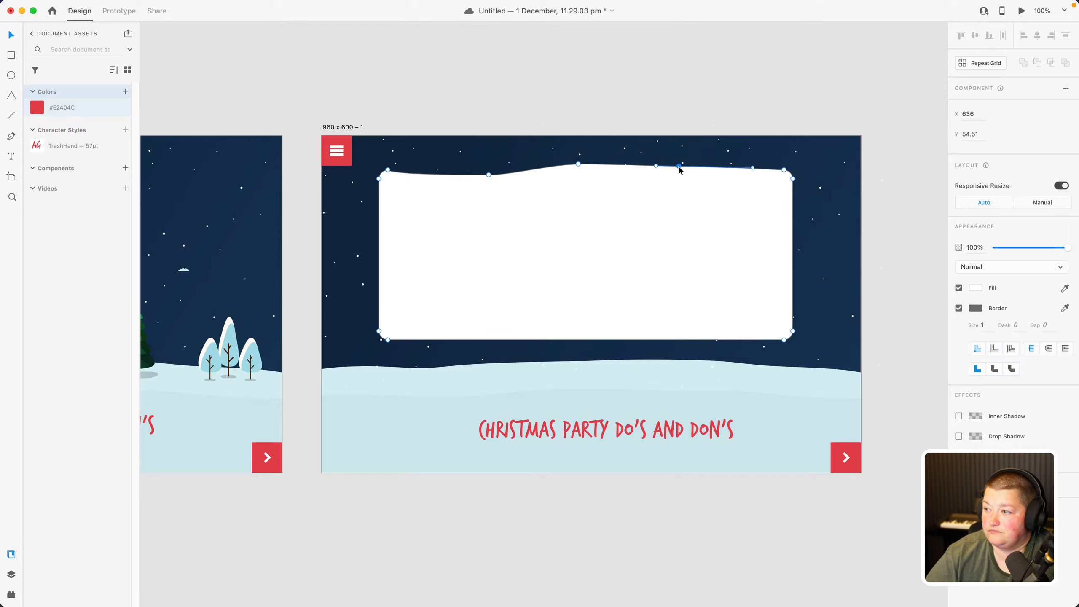
click(623, 165)
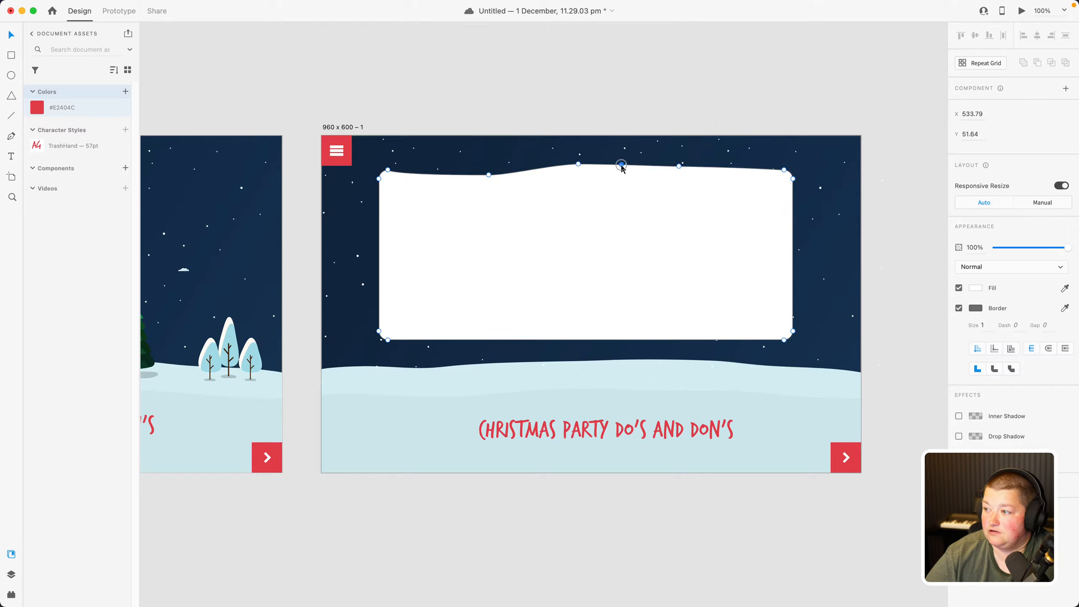
click(579, 166)
double_click(580, 167)
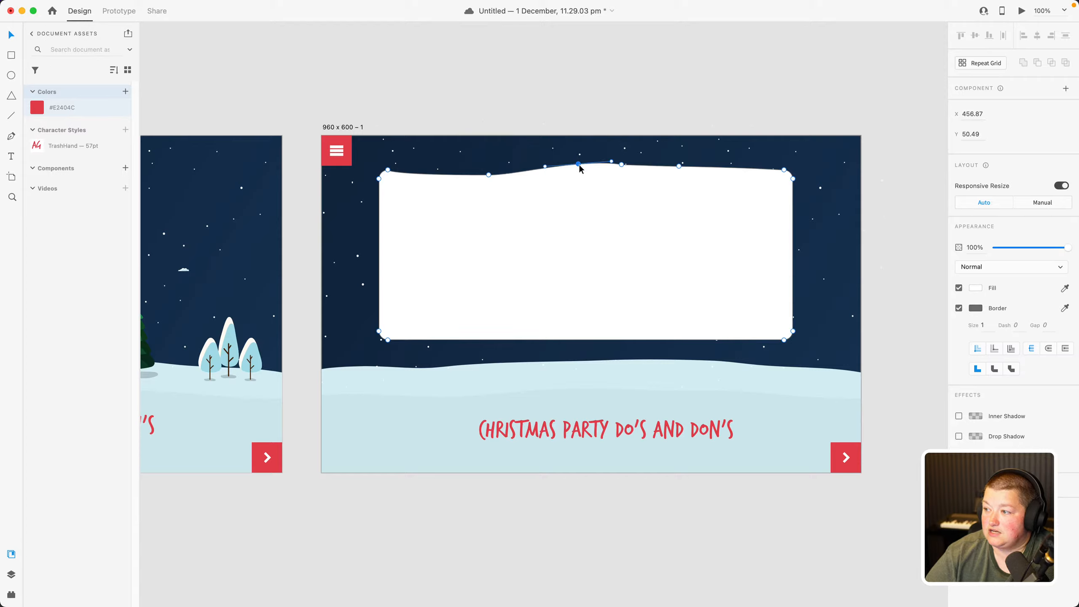
click(622, 165)
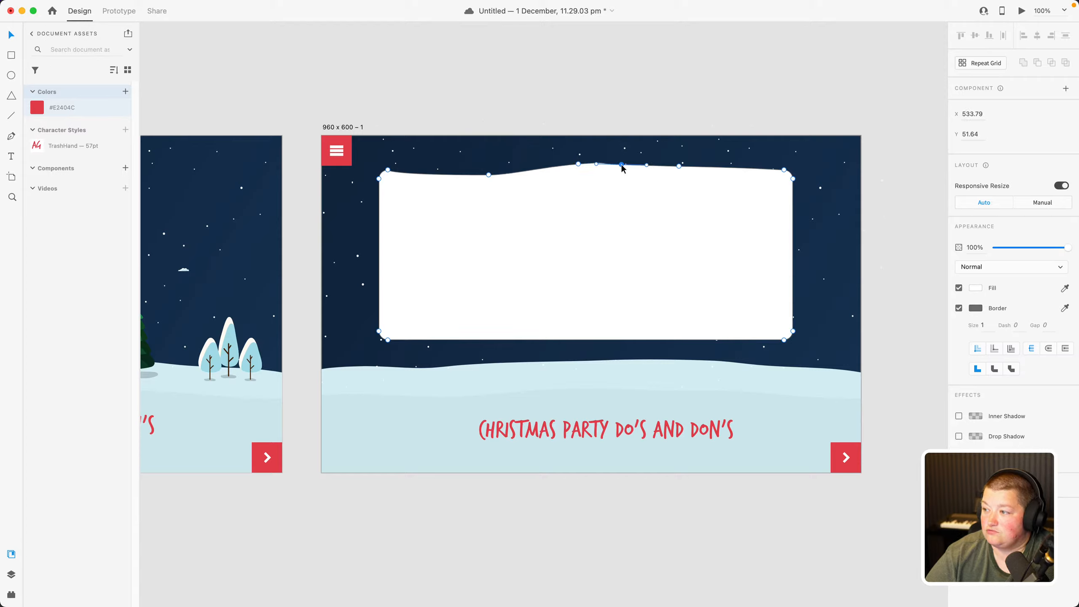
Try shifting the newest top-edge anchor point along the white panel's edge and undo the last few point edits
drag(622, 167, 690, 168)
key(super+z)
key(super+z)
key(super+z)
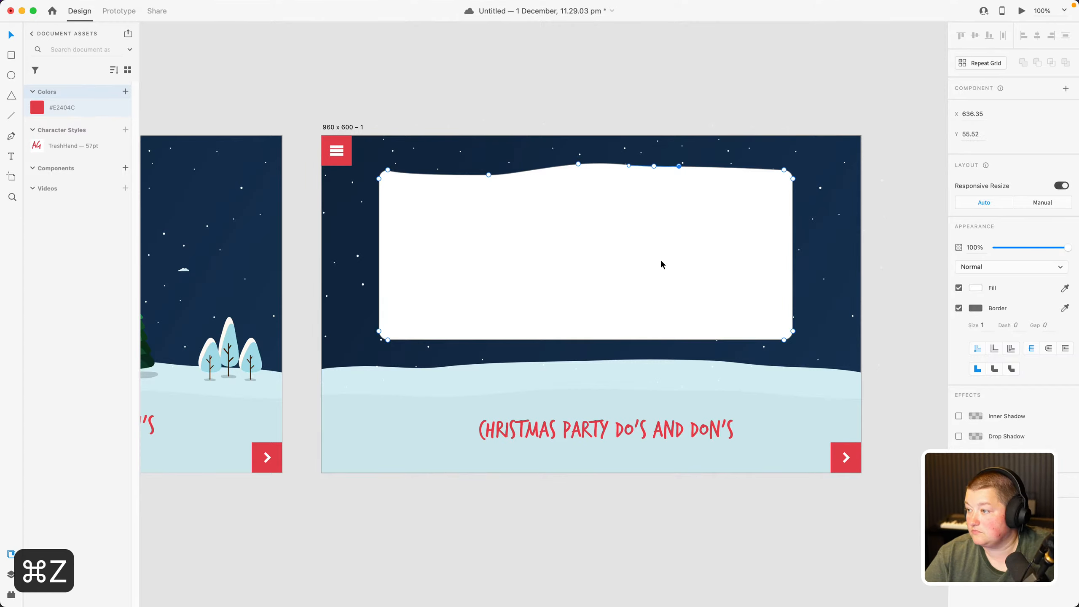
key(super+z)
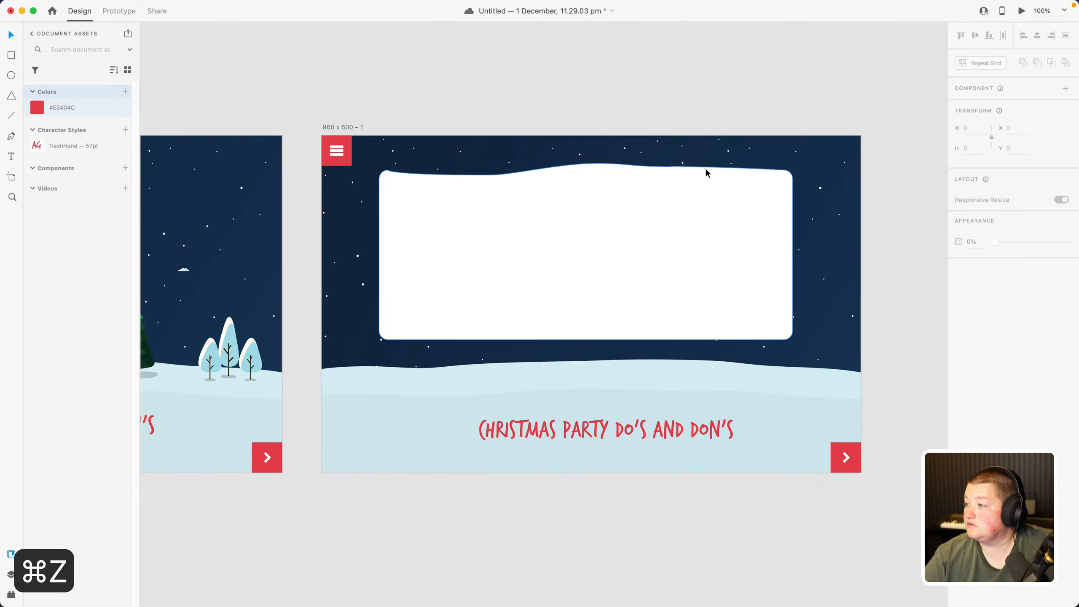
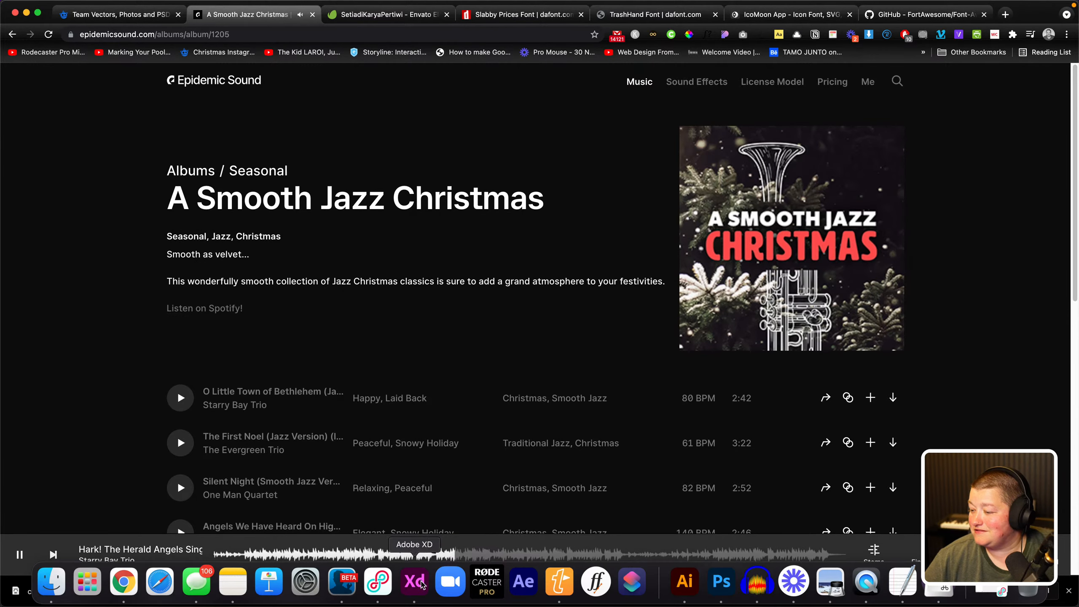
Switch back to Adobe XD and move three bottom-edge panel points to about X 238, Y 348; X 475, Y 363; and X 678, Y 354
click(422, 586)
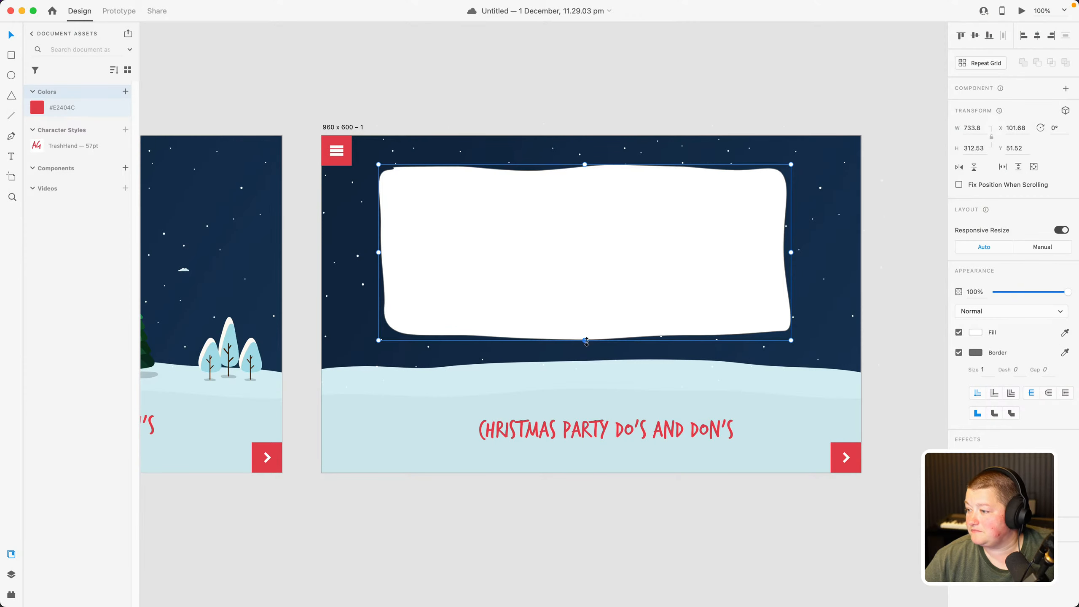
double_click(479, 340)
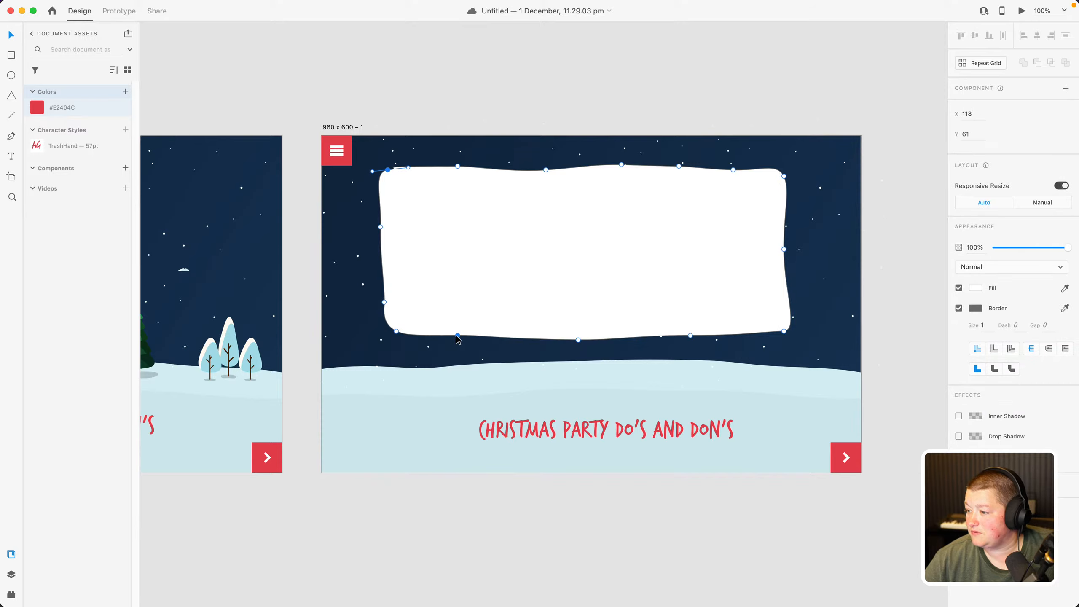
drag(457, 336, 454, 332)
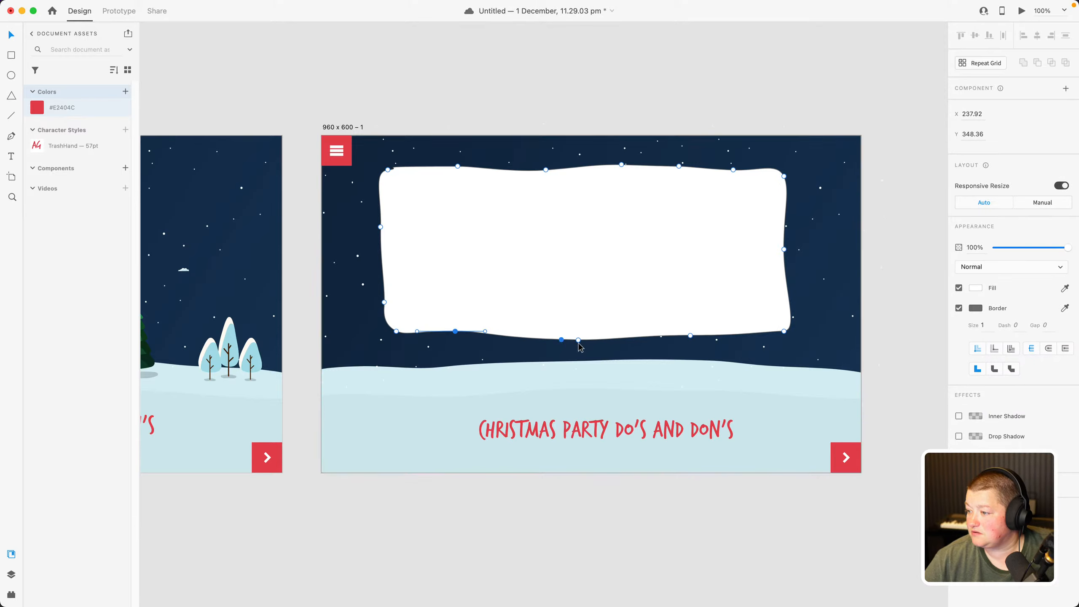
drag(579, 340, 588, 340)
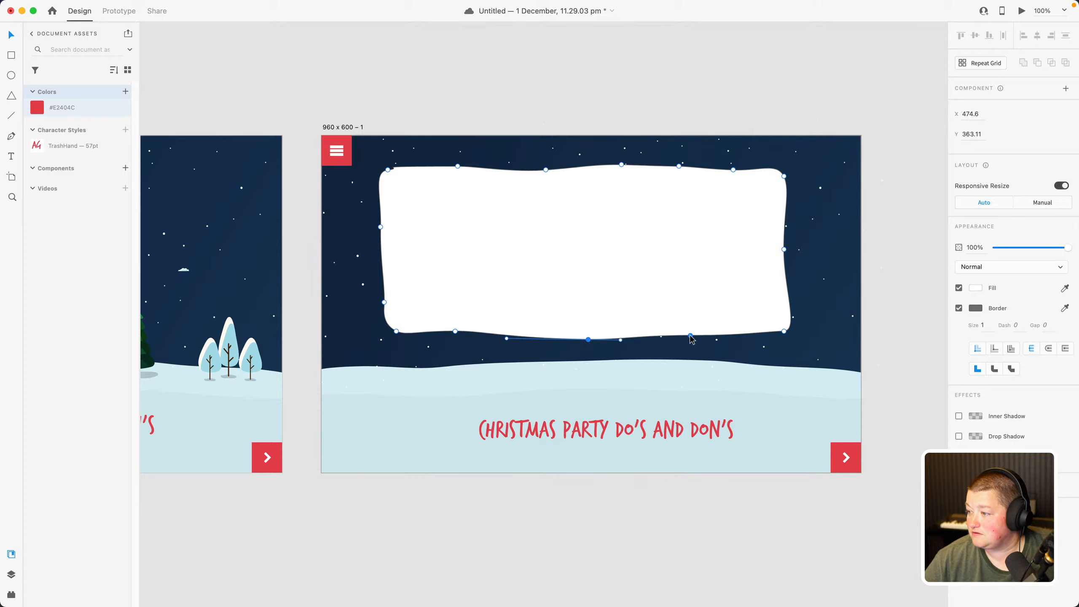
drag(691, 337, 703, 338)
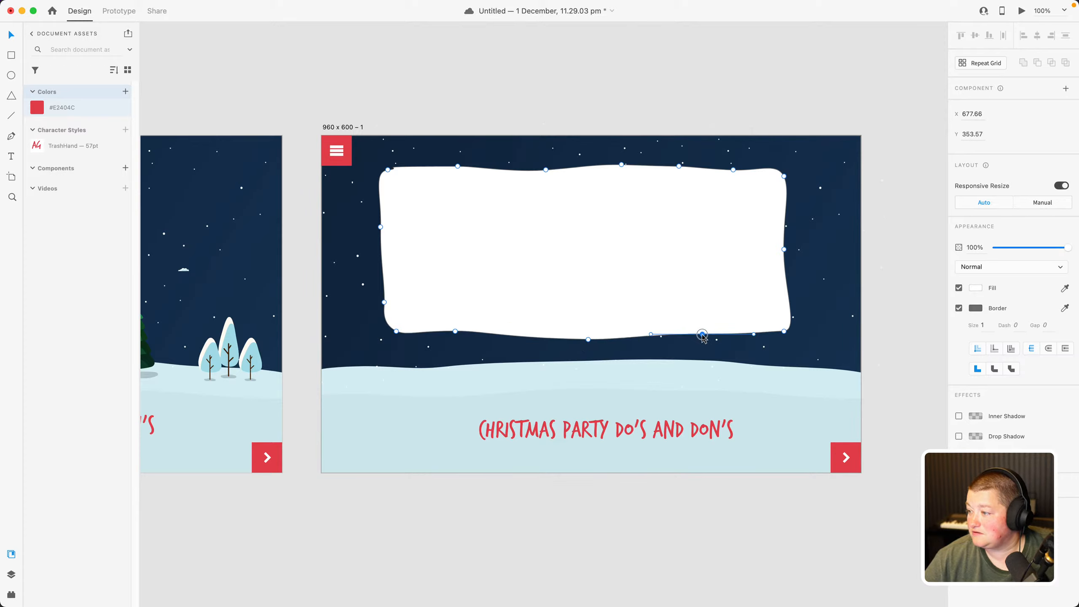
click(681, 120)
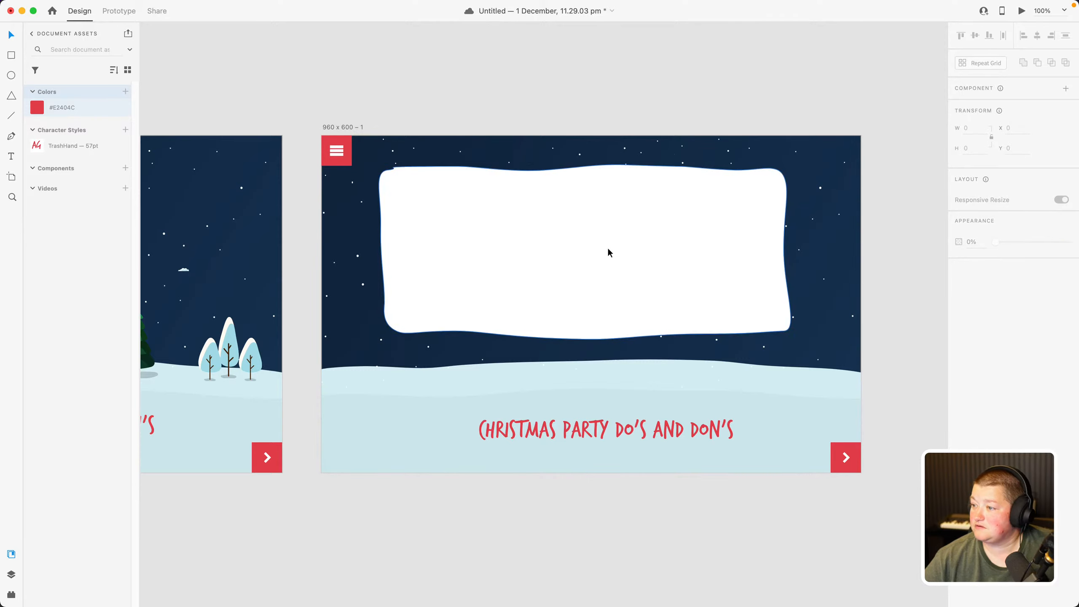
Center the "Christmas Party Do's and Don's" title horizontally on the second artboard
click(552, 433)
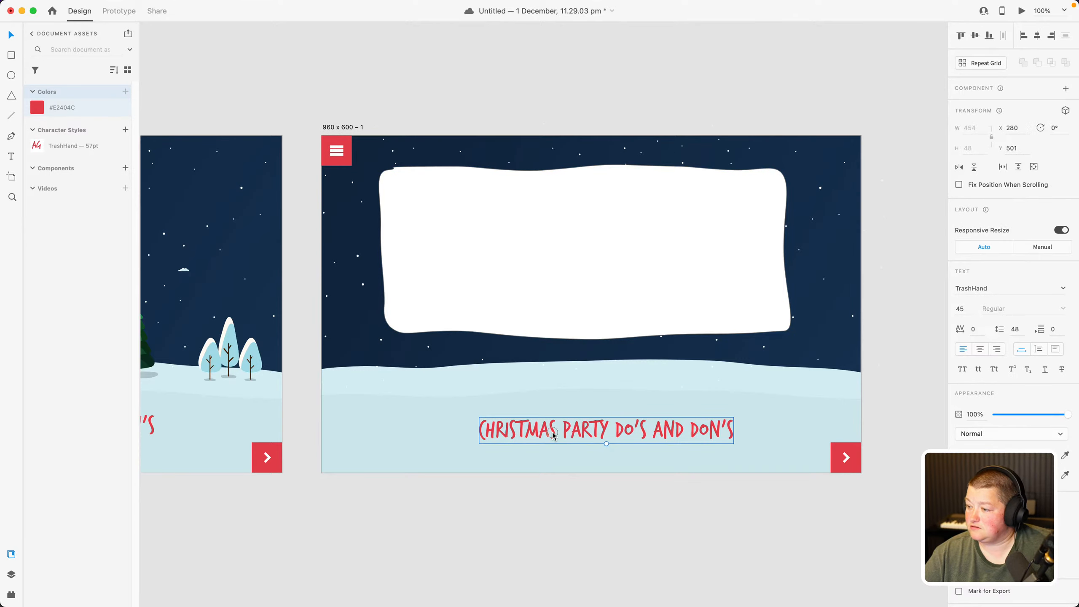
click(1037, 37)
click(321, 97)
Center both the title and the "Tagline goes here" text horizontally on the first artboard
scroll(573, 72, left, 6)
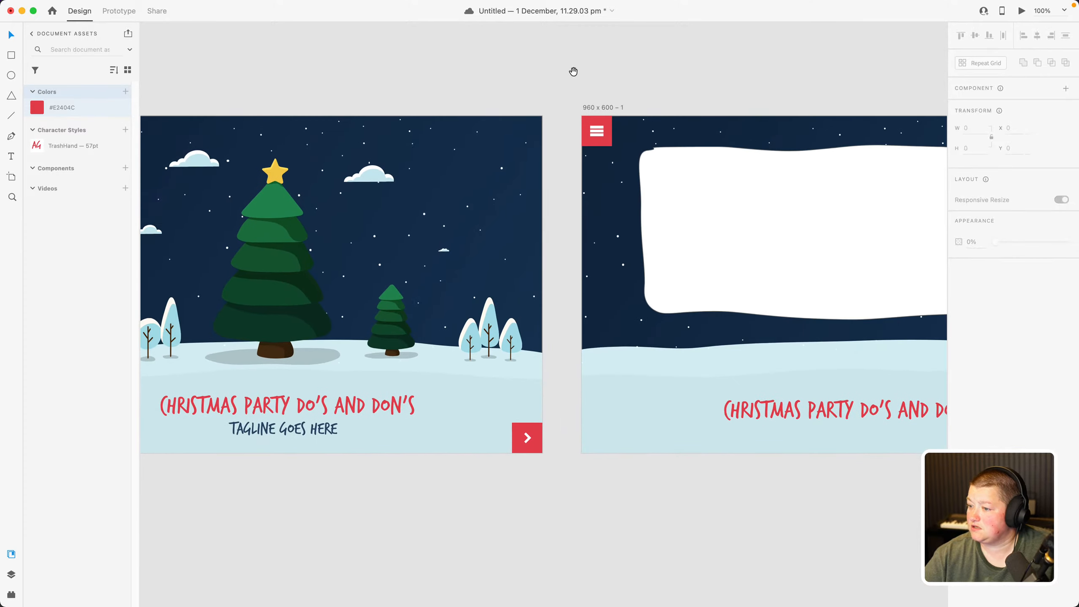
click(306, 409)
click(1038, 38)
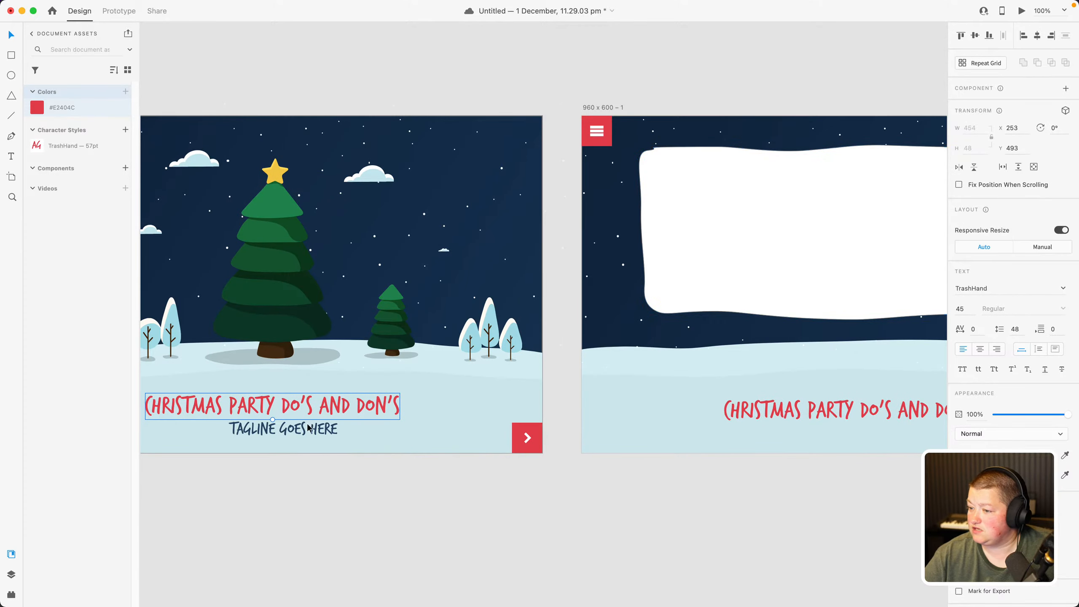
click(309, 427)
click(1037, 38)
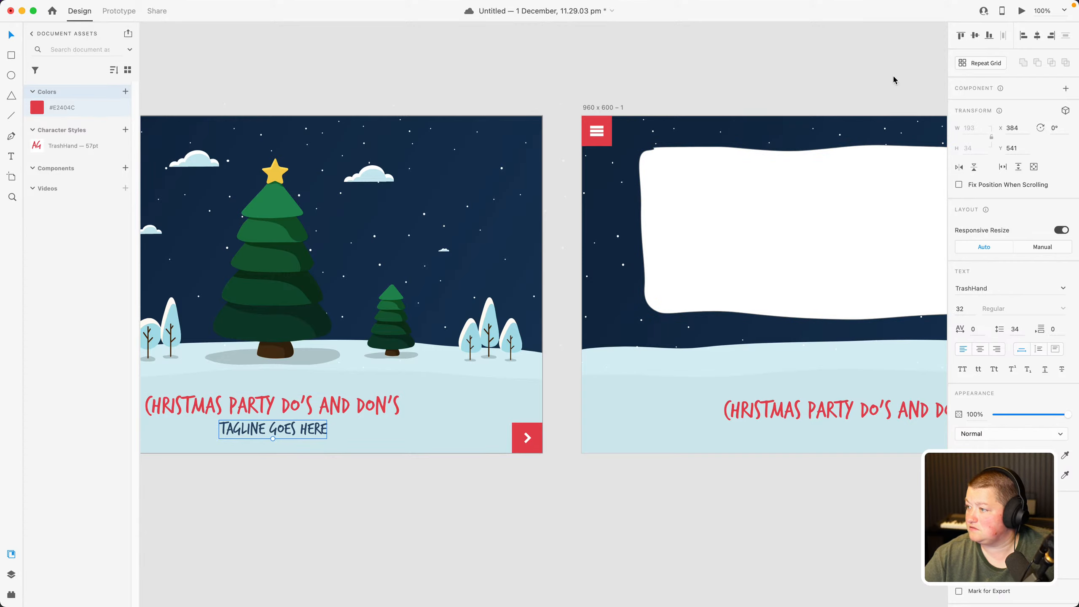
click(318, 98)
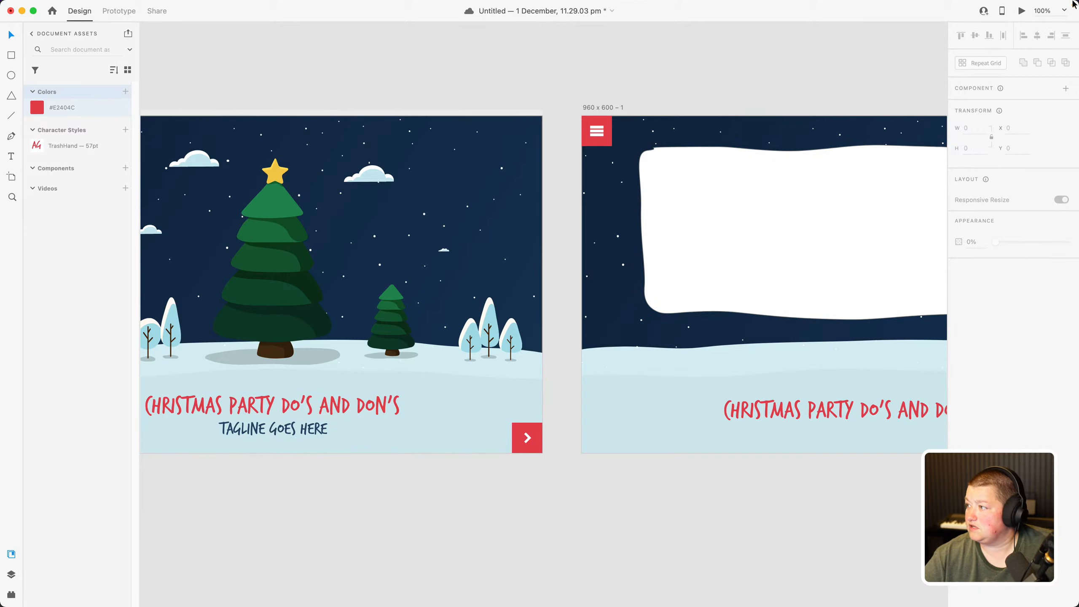
Preview the prototype, advance from the tree scene to the white-panel scene, and close the preview
click(1022, 11)
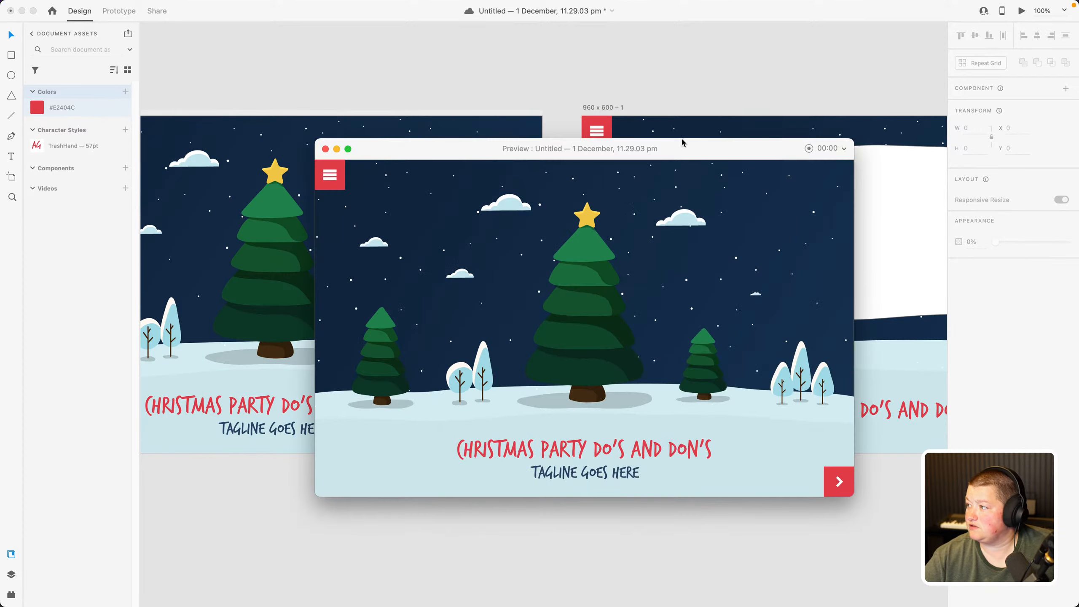
click(838, 476)
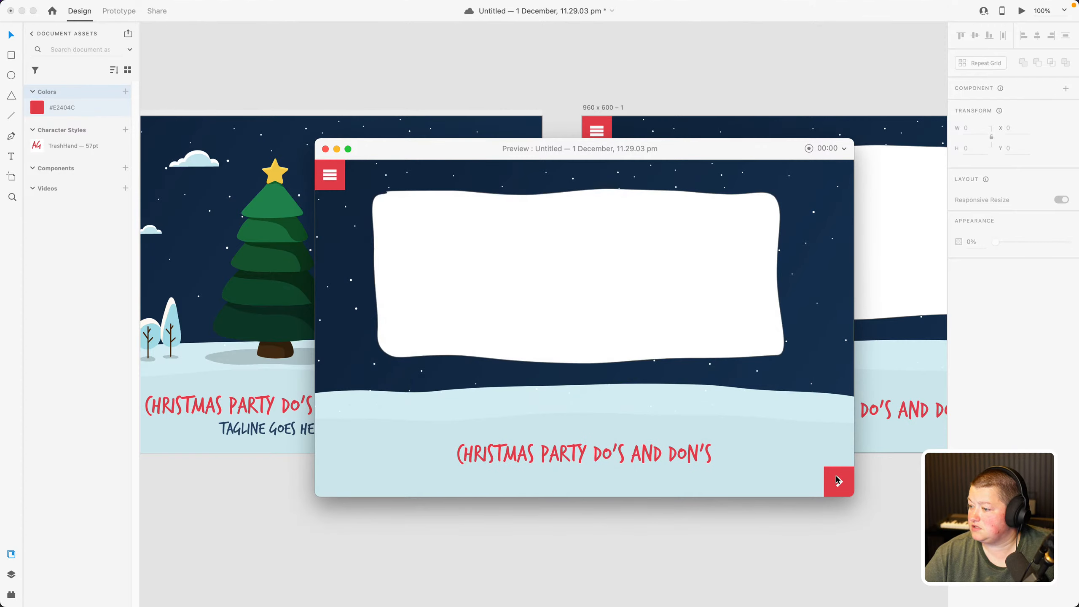
click(345, 74)
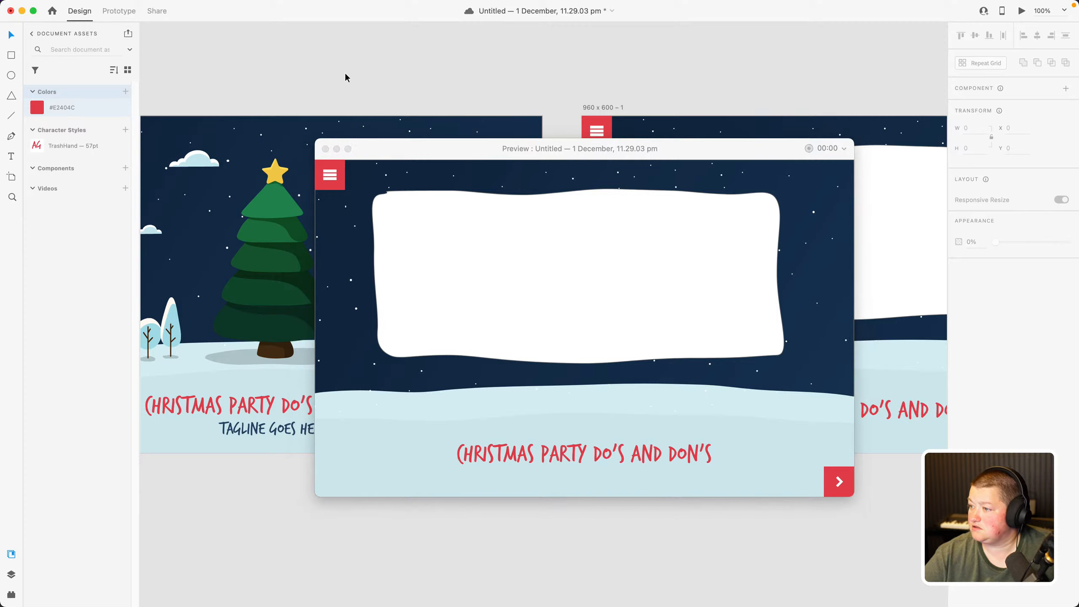
click(326, 148)
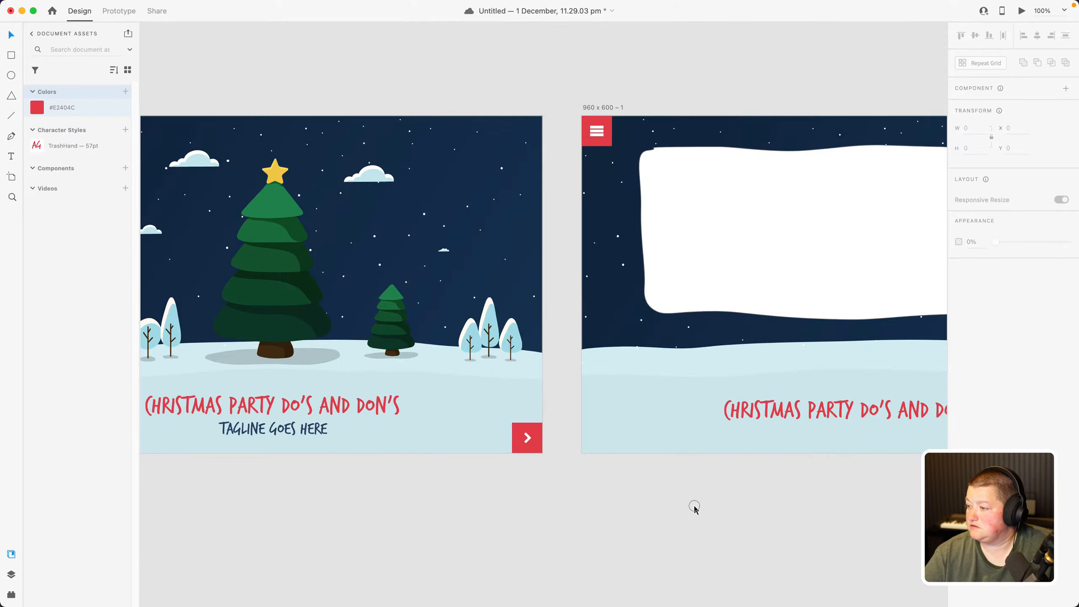
drag(694, 507, 431, 547)
double_click(562, 447)
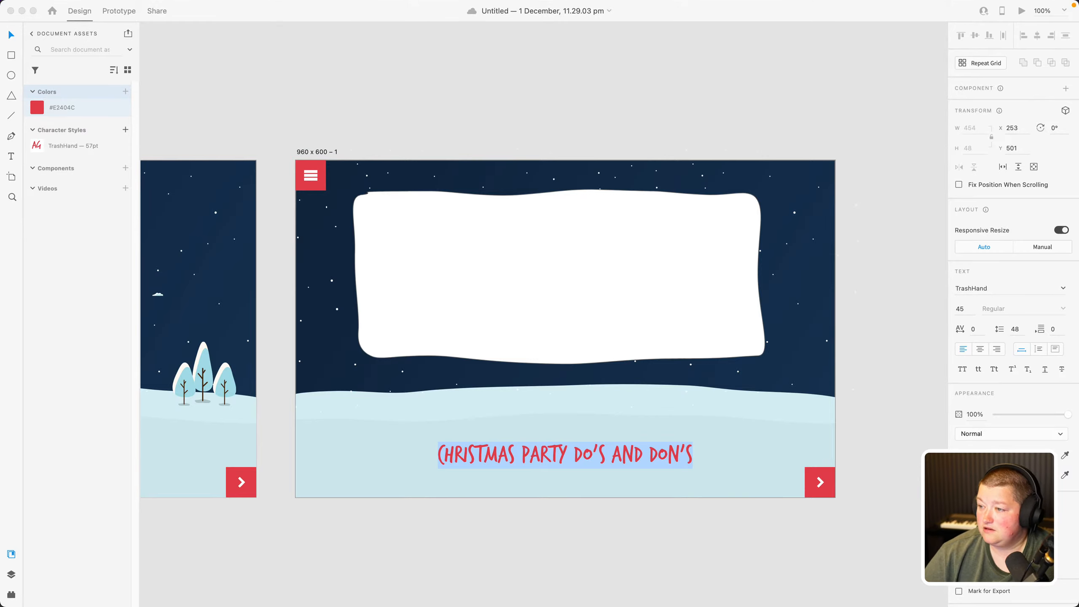
double_click(388, 207)
click(388, 109)
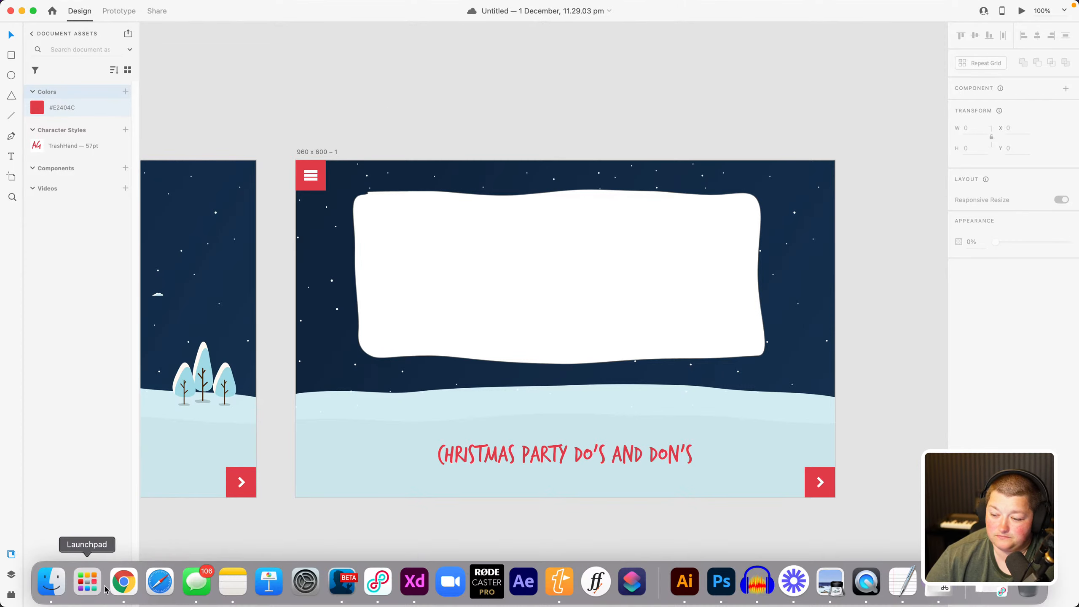
Switch to Chrome and search the web in a new tab for "GOOD EXmples of ADOBE CAPTIVATE"
click(92, 586)
click(122, 584)
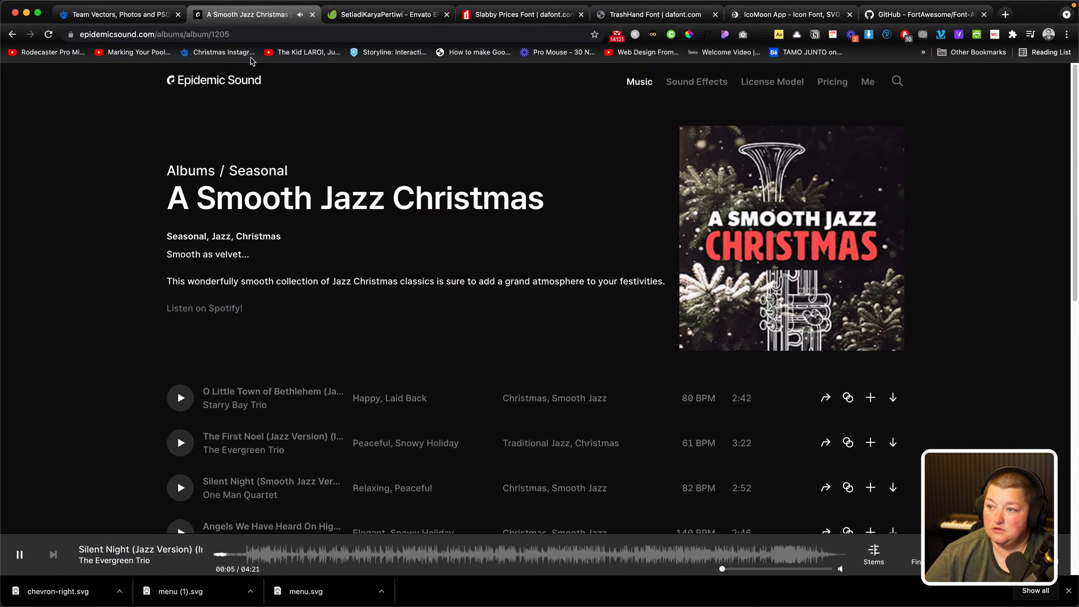
click(1005, 15)
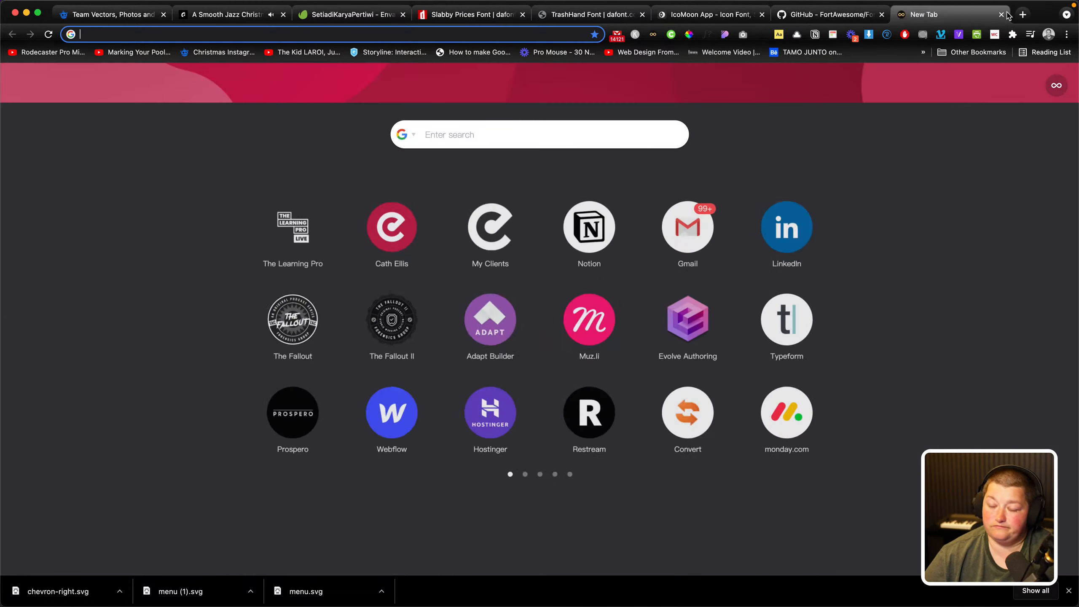
text(GOOD EX)
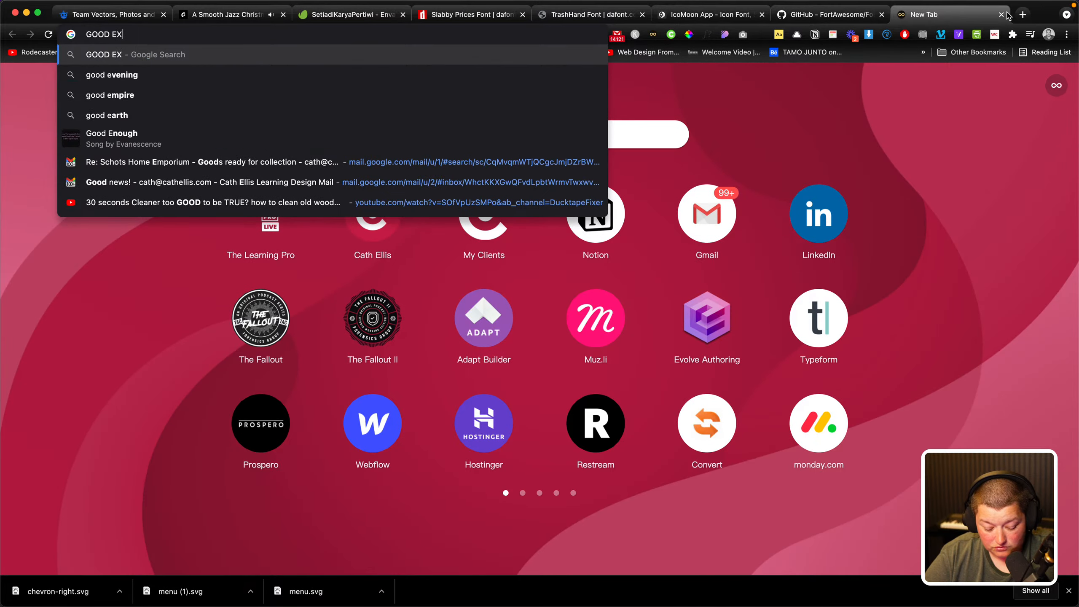
text(mples)
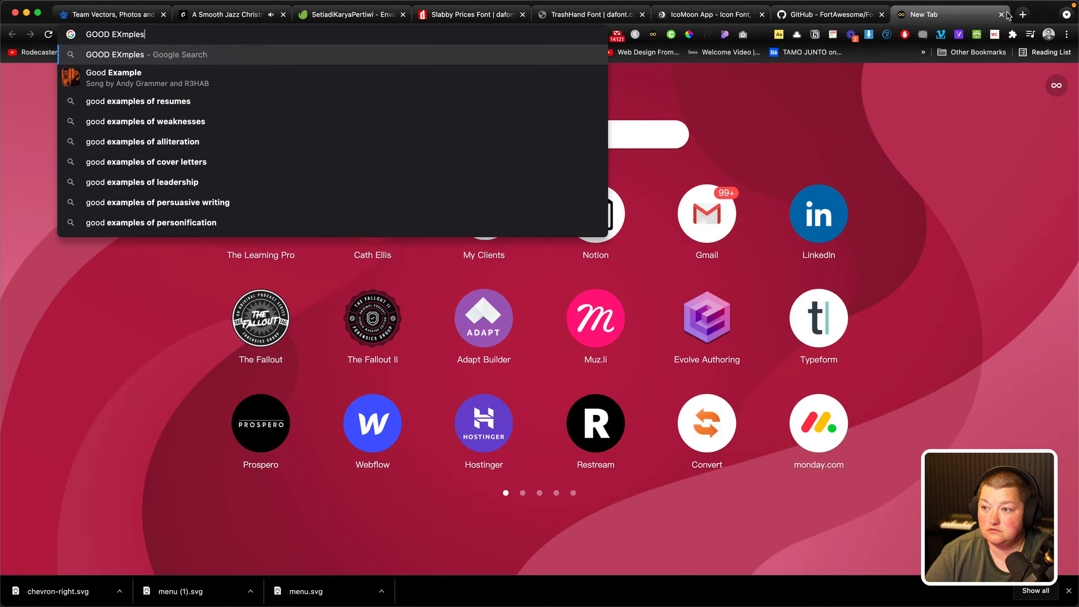
text( of x)
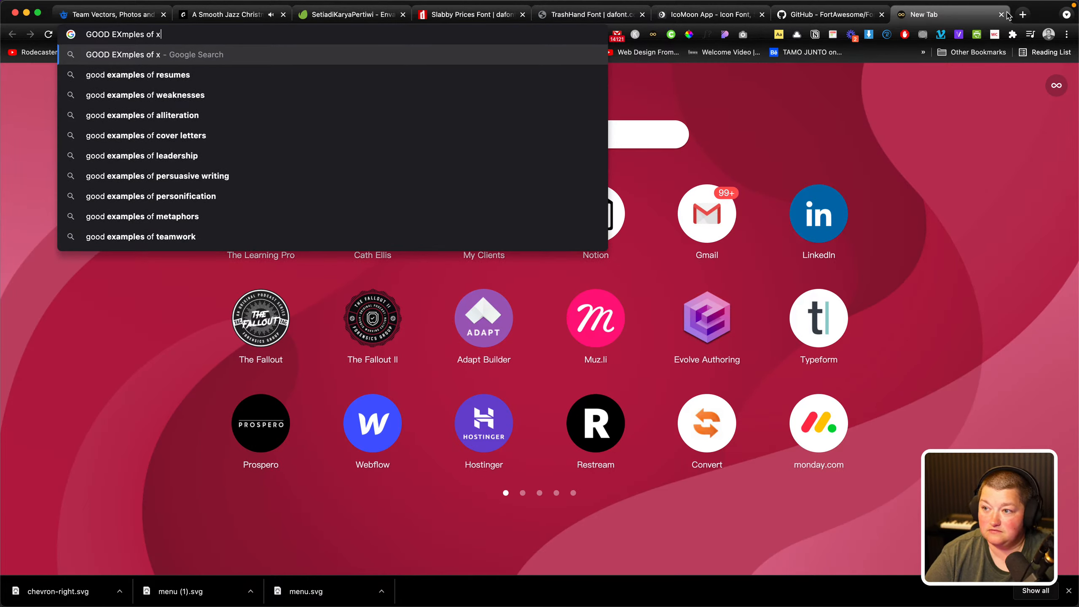
text(DOBE X)
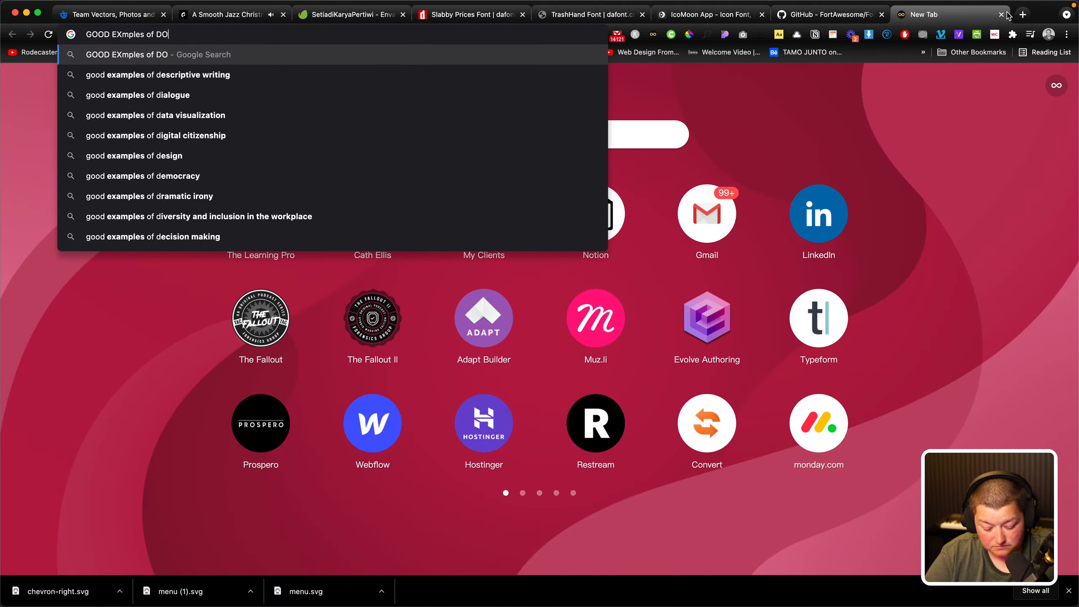
key(BackSpace)
key(BackSpace)
key(BackSpace)
key(BackSpace)
key(BackSpace)
key(BackSpace)
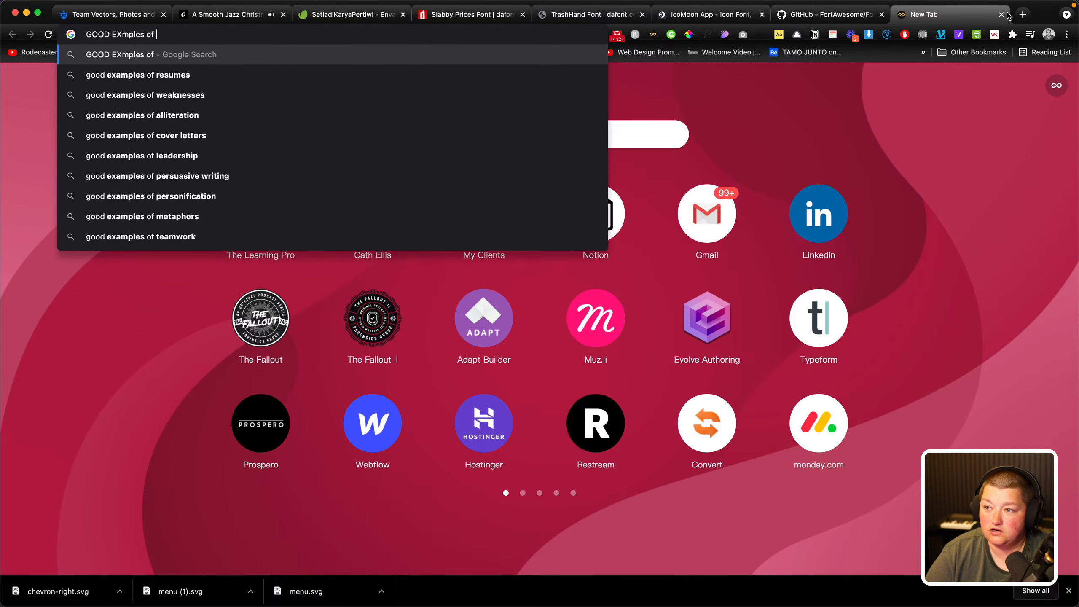
text(ADO)
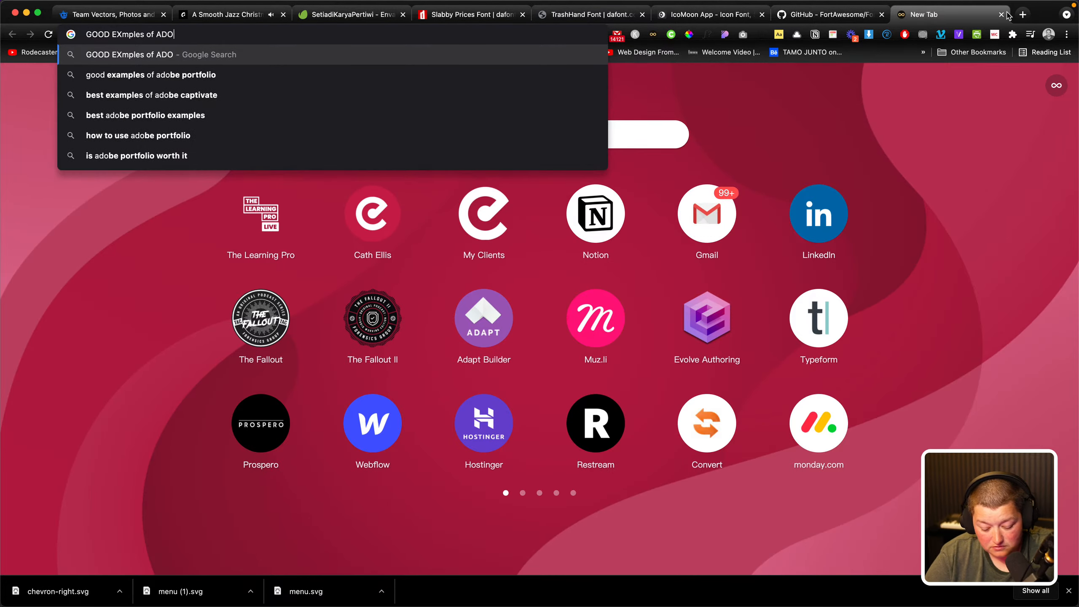
text(BE CAPTIVATE)
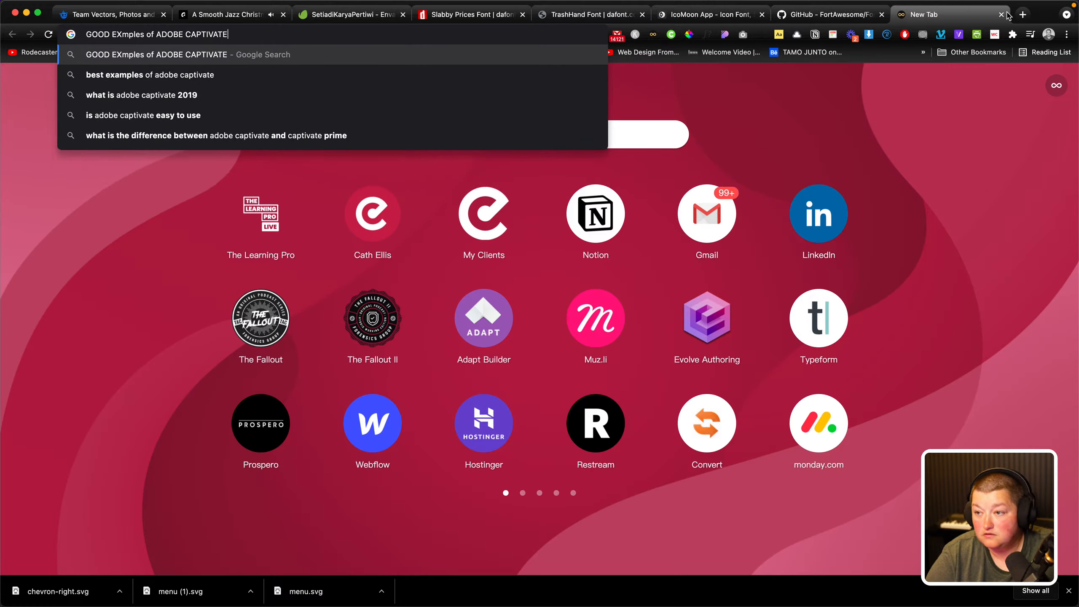
key(Return)
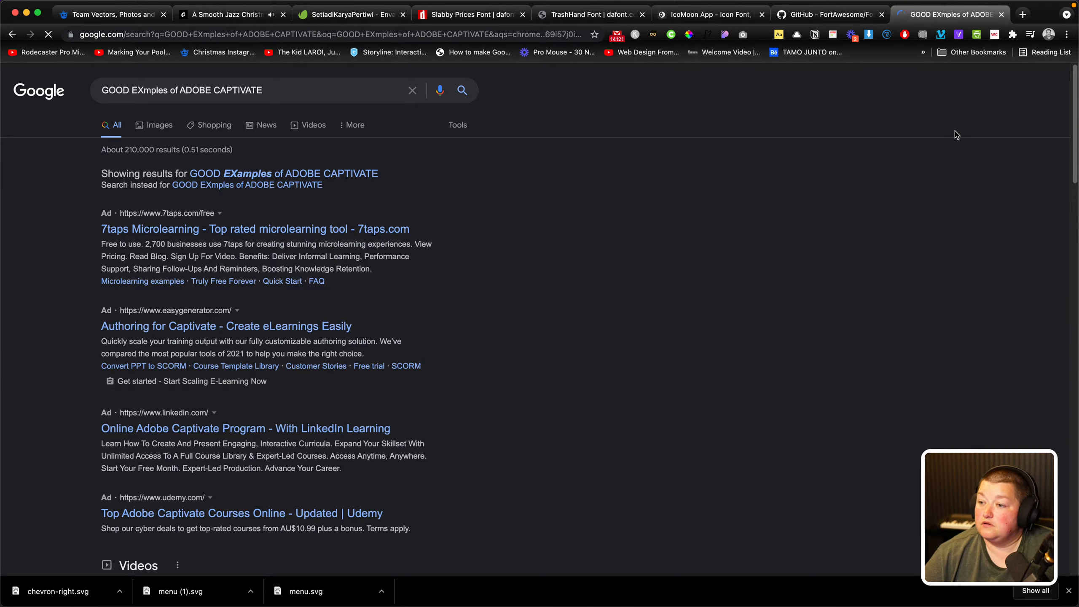
Browse the image results for Adobe Captivate course examples to examine their slide layouts
click(155, 125)
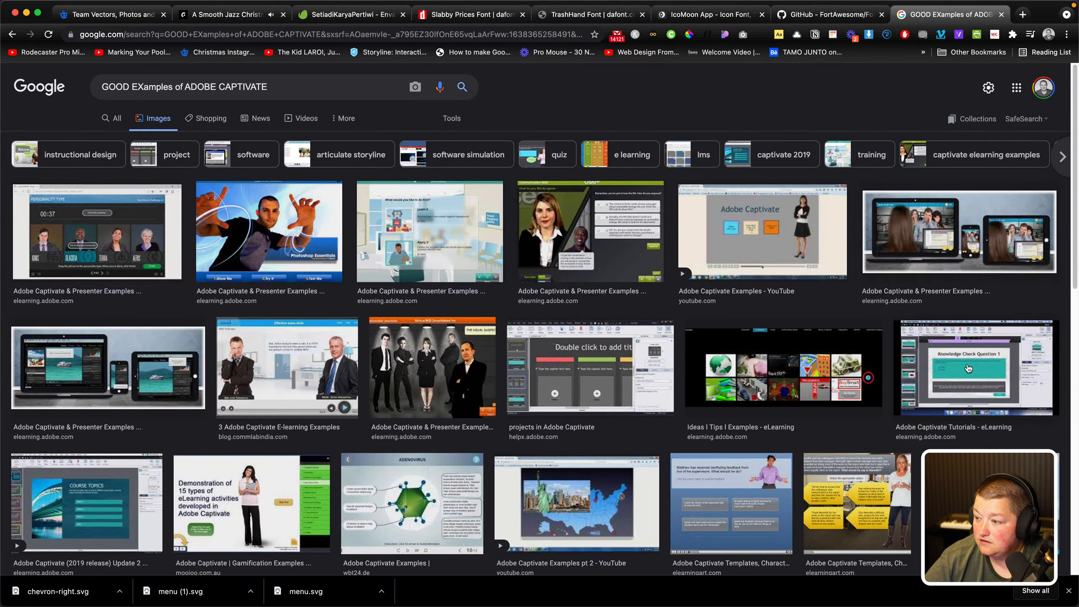
scroll(143, 376, down, 7)
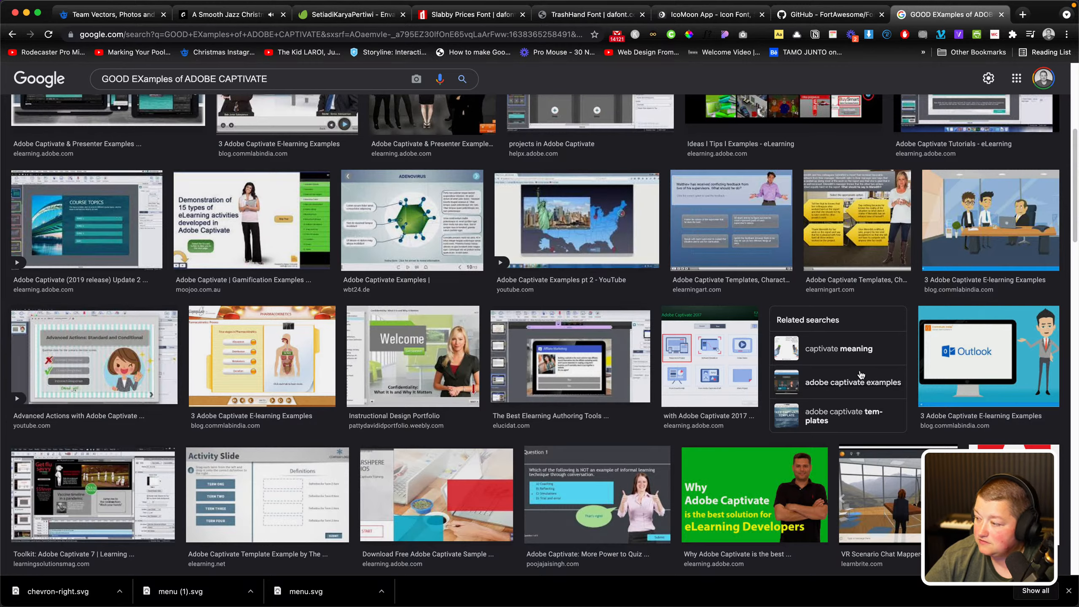
scroll(664, 394, down, 4)
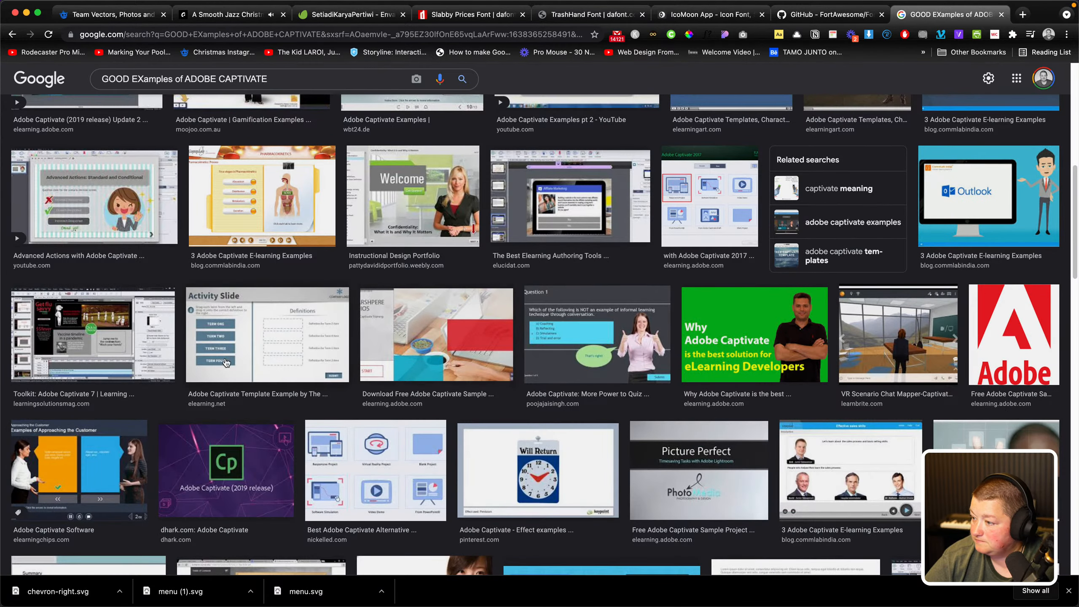
scroll(99, 341, down, 4)
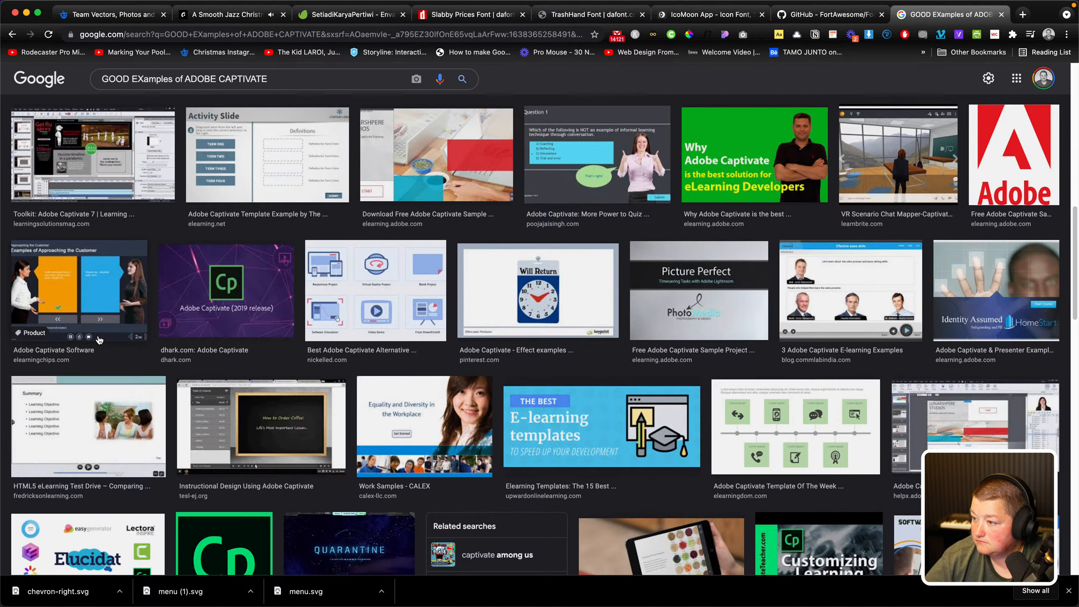
Open the Adobe Captivate & Presenter Examples article from the first image result
scroll(99, 341, up, 2)
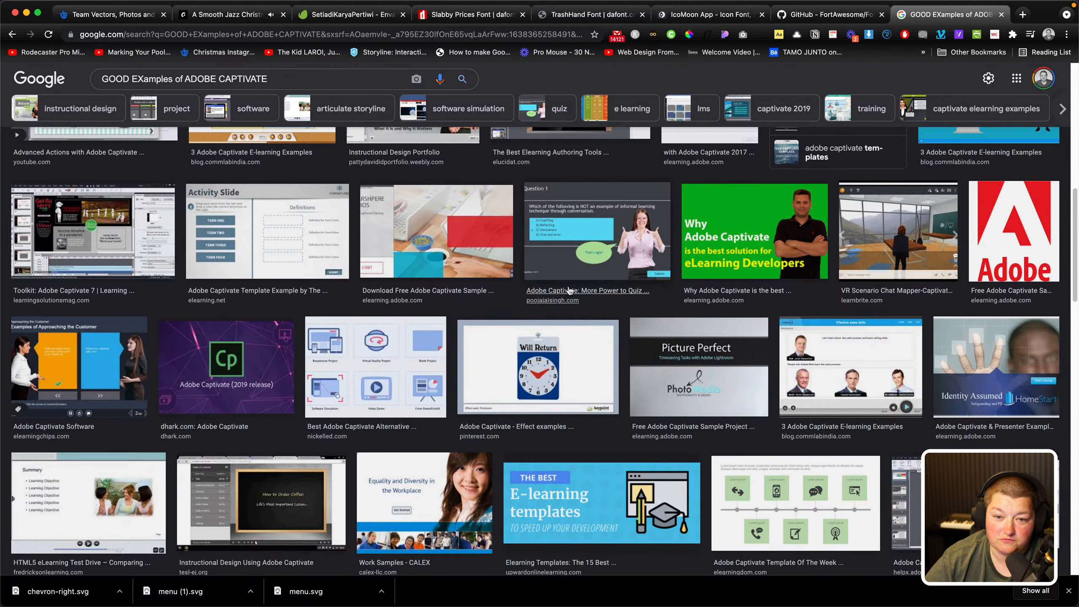
scroll(560, 268, up, 10)
click(91, 246)
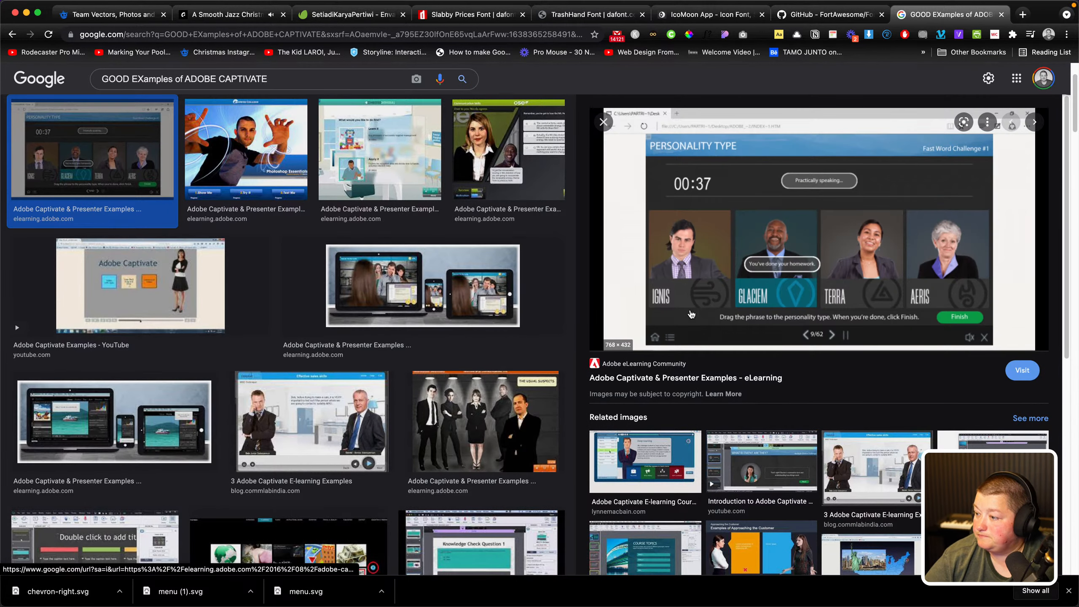
click(691, 315)
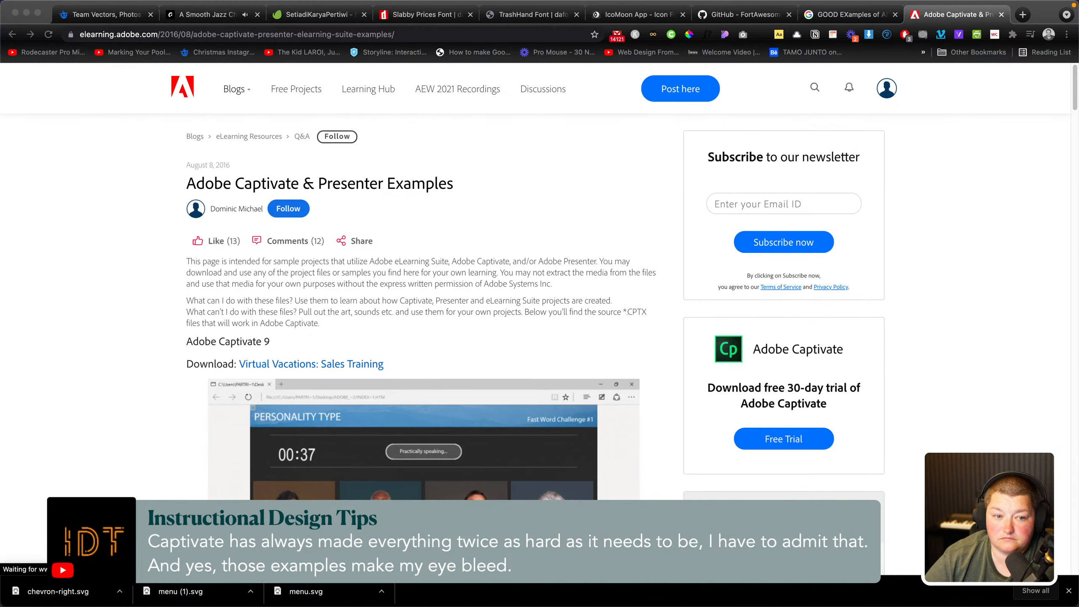
Examine the design of the sample modules in the article, from Adobe Captivate 9 through the Quarantine scenario
scroll(420, 276, down, 10)
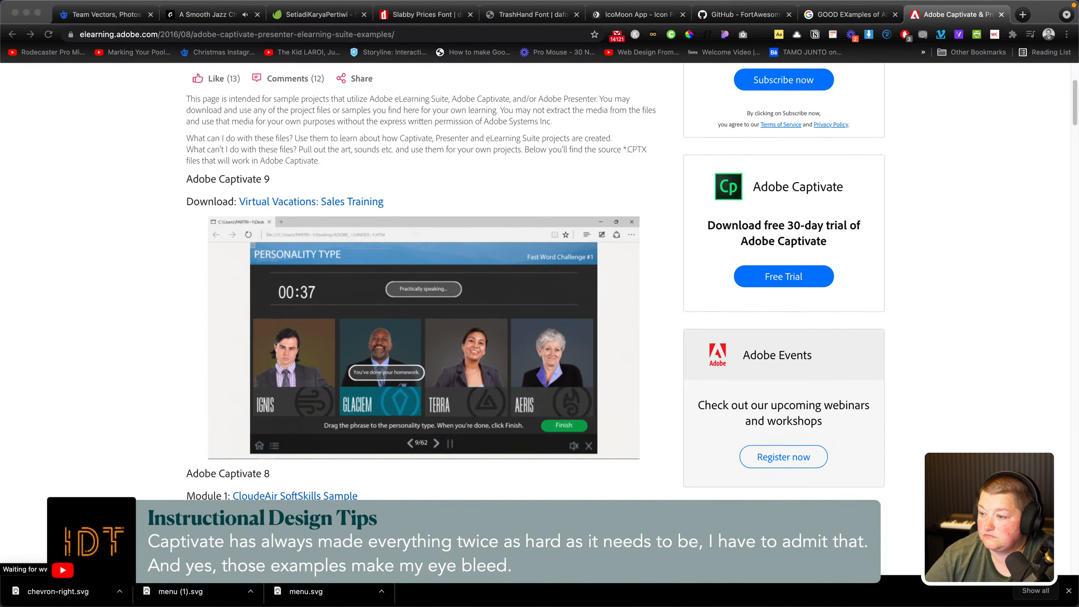
scroll(421, 281, down, 4)
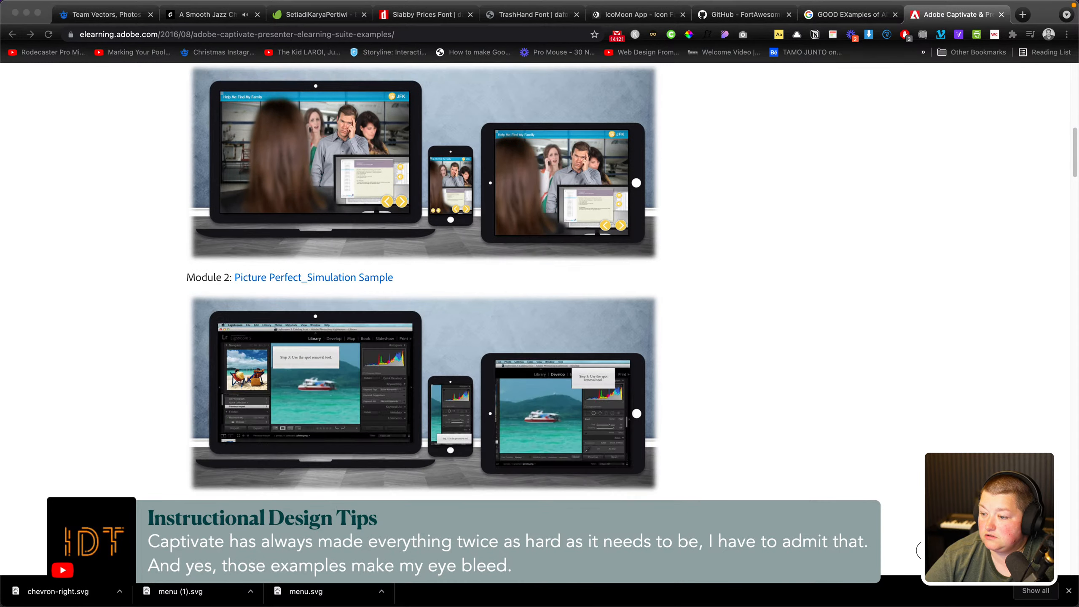
scroll(421, 281, up, 4)
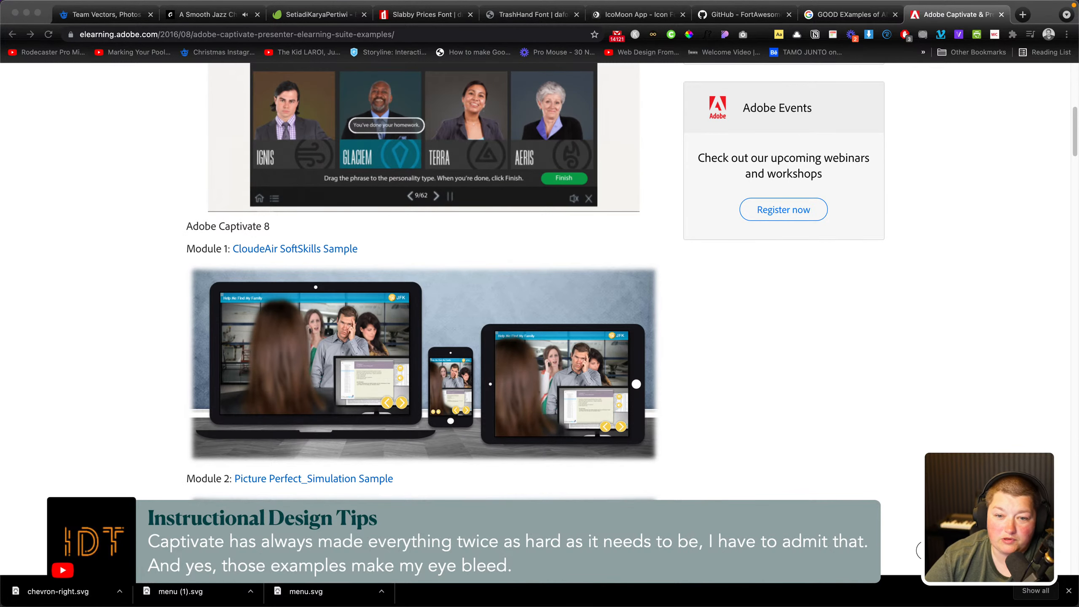
scroll(421, 280, down, 15)
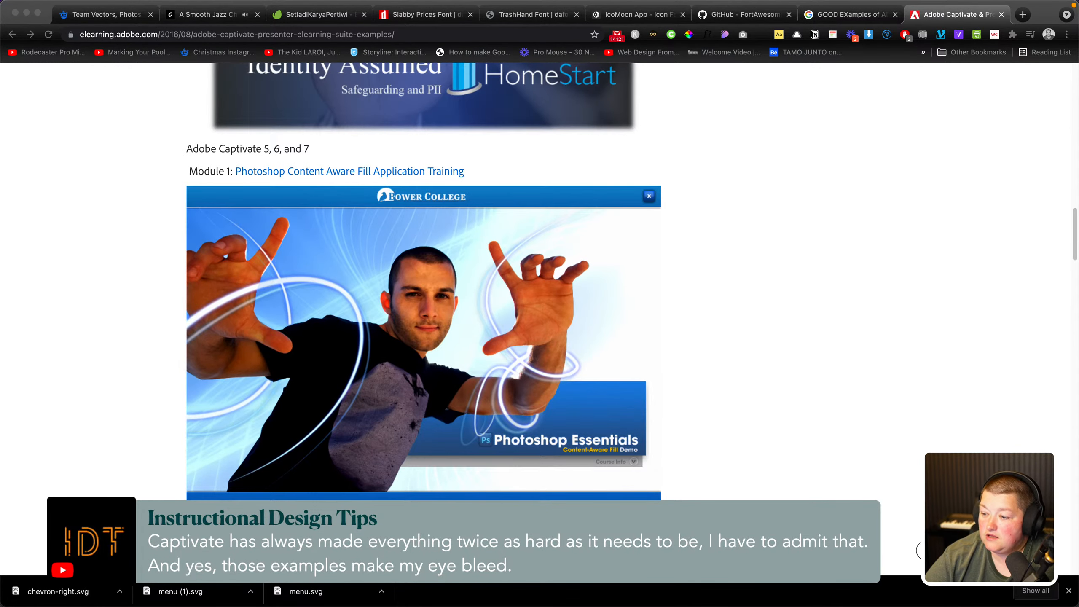
scroll(420, 281, up, 2)
scroll(421, 281, down, 3)
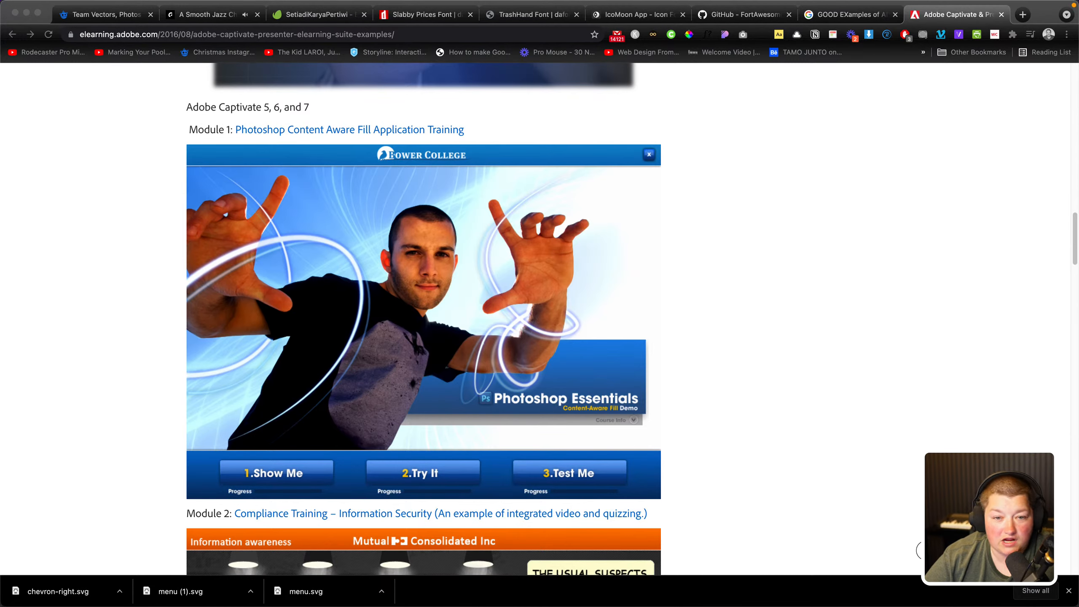
scroll(423, 319, down, 18)
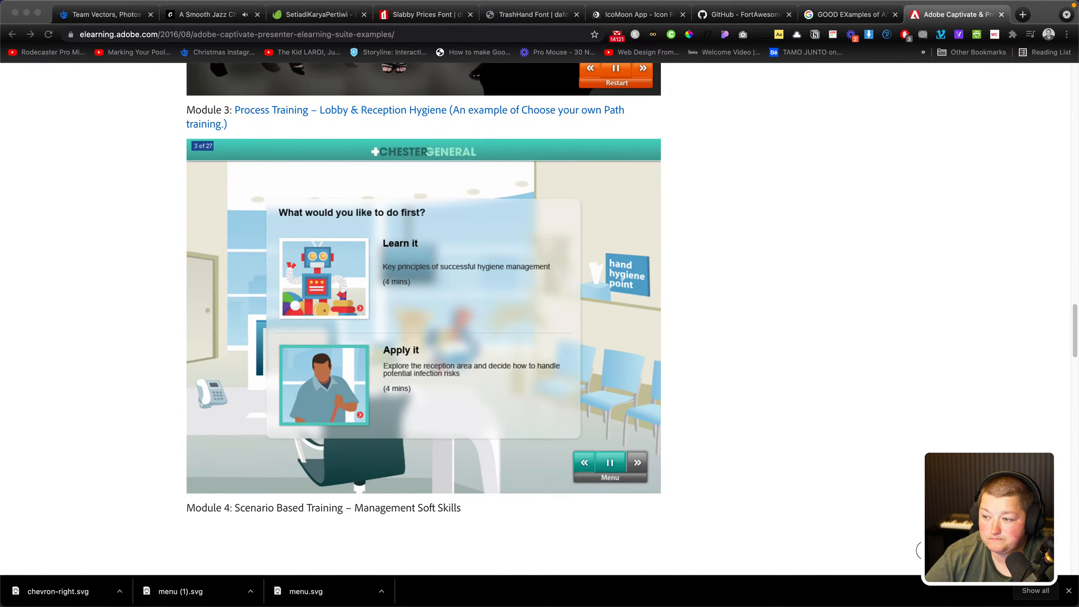
scroll(423, 319, down, 15)
scroll(423, 318, up, 20)
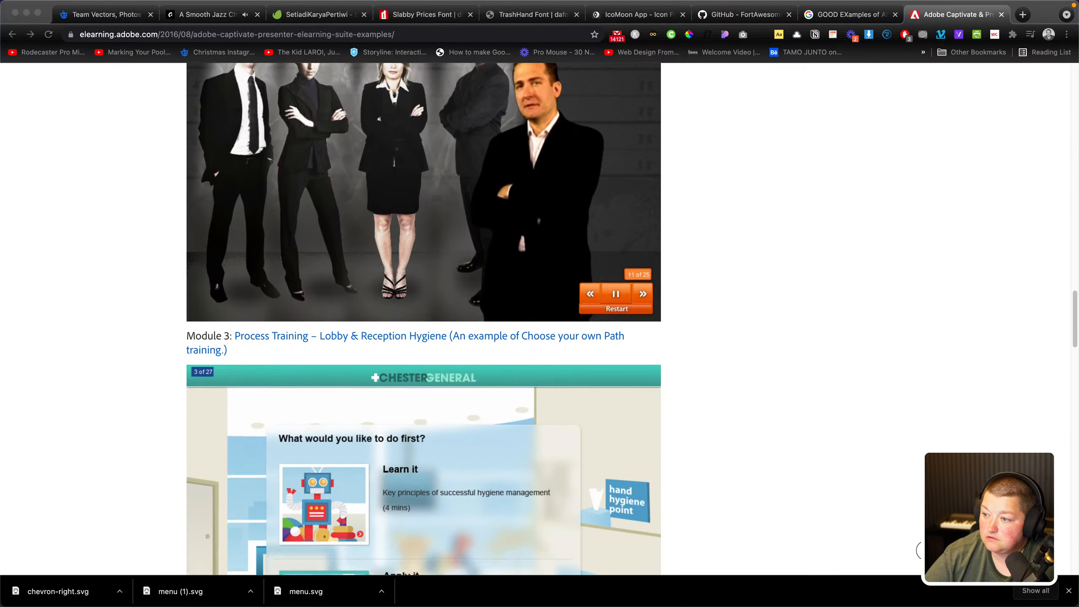
scroll(423, 319, down, 10)
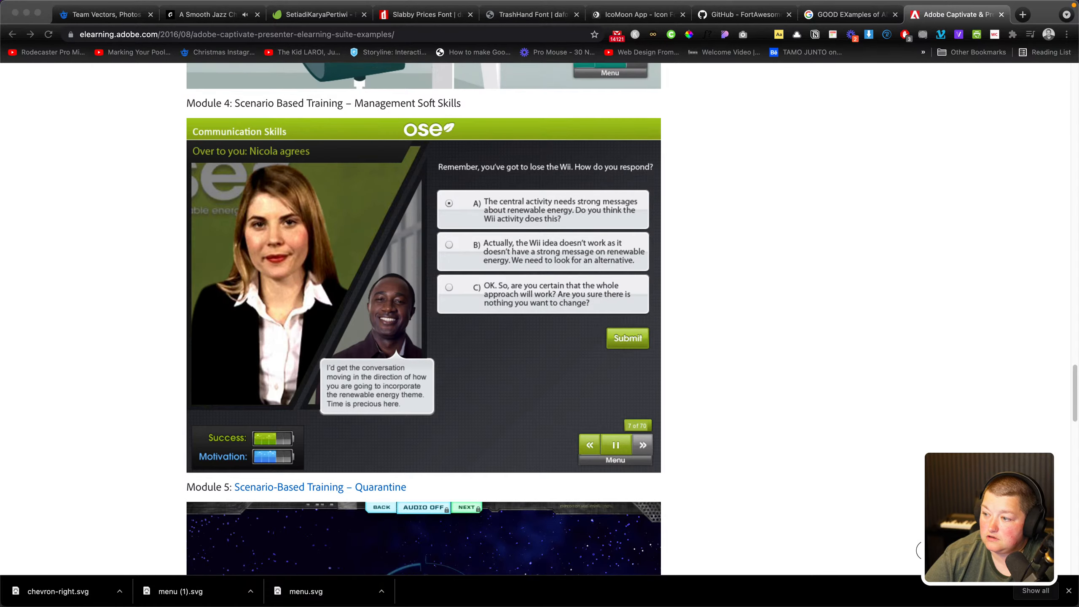
scroll(423, 318, up, 4)
scroll(423, 318, down, 12)
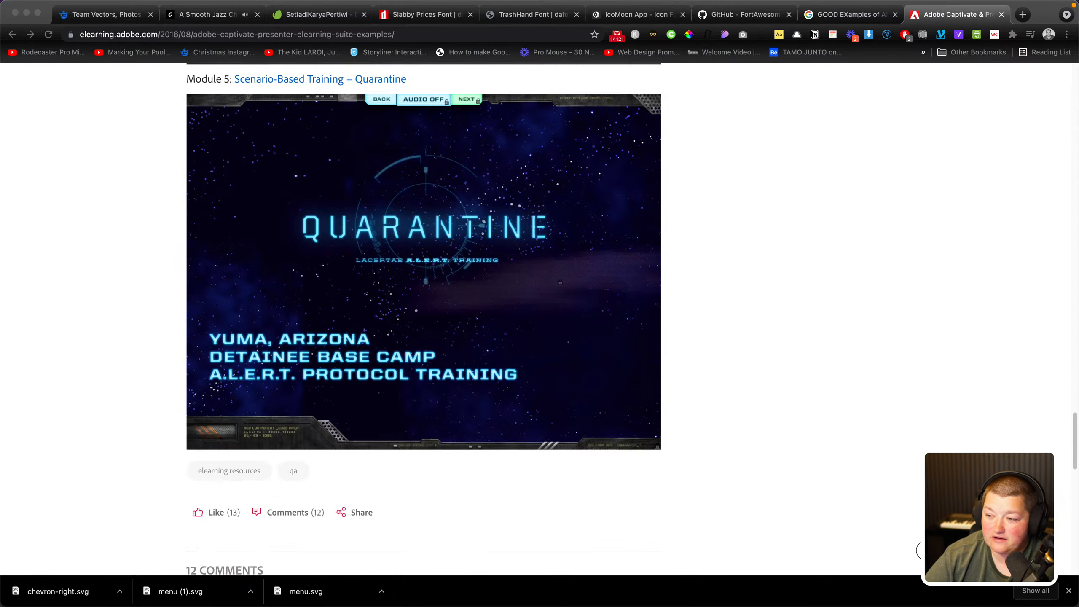
scroll(423, 319, down, 2)
scroll(423, 319, up, 4)
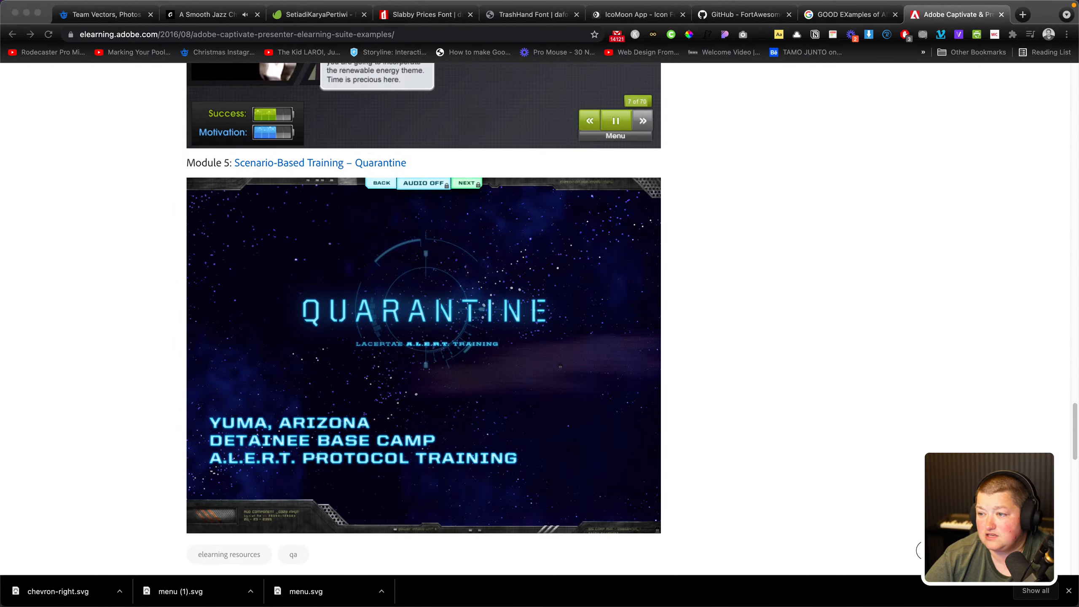
scroll(423, 318, down, 4)
scroll(424, 319, up, 6)
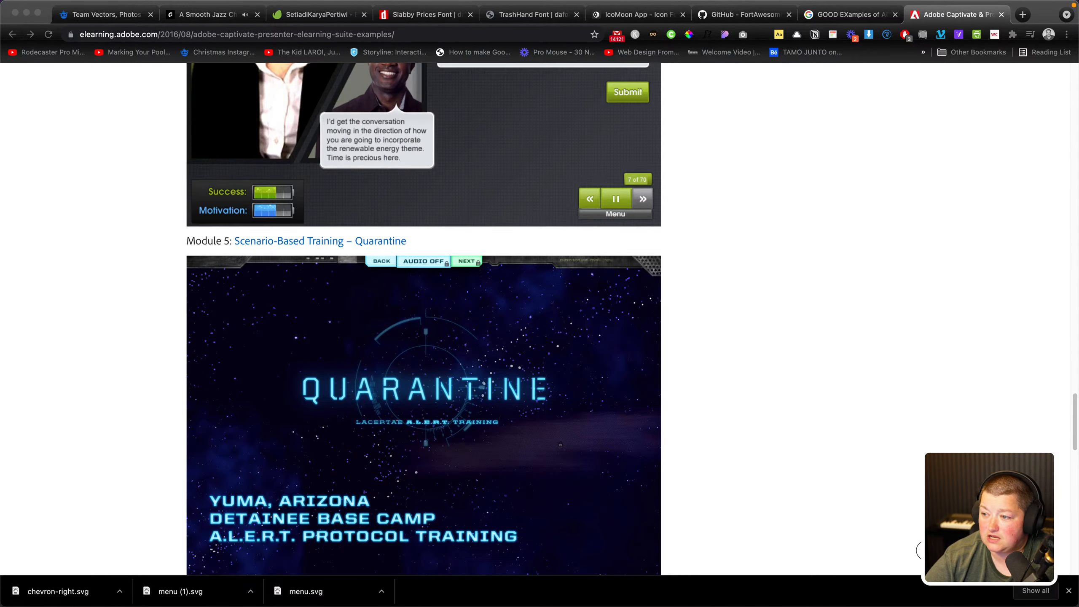
scroll(424, 319, down, 3)
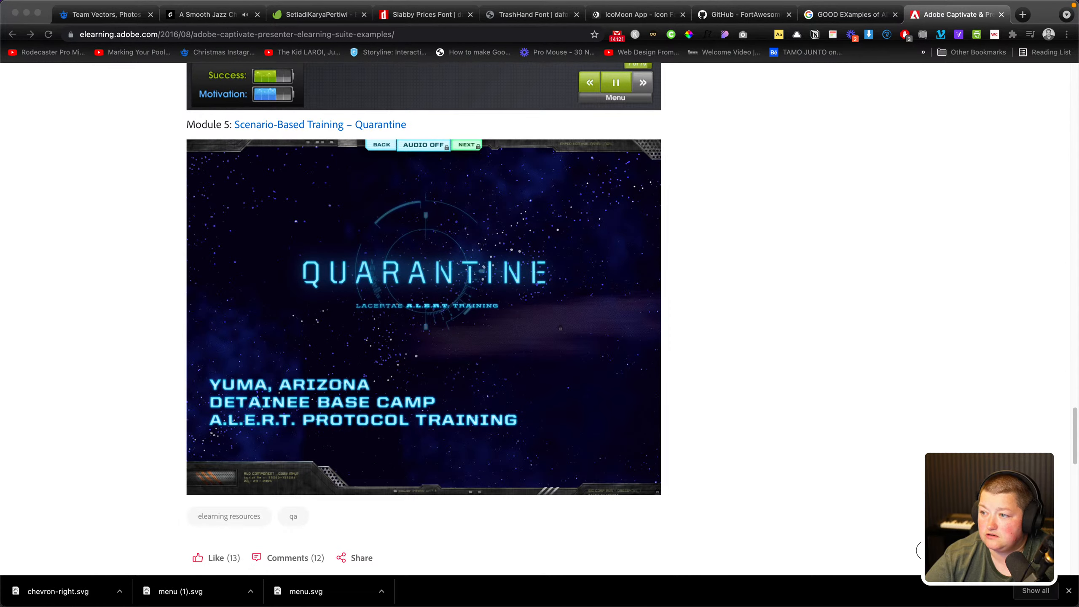
Try to open the Scenario-Based Training – Quarantine sample and look over the article's comments
click(277, 118)
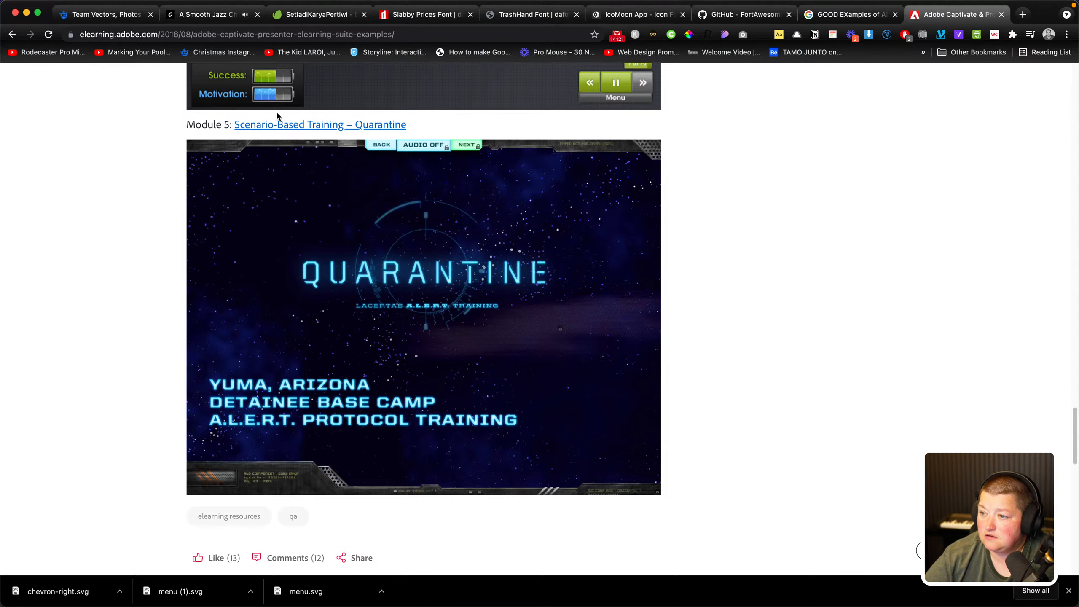
click(278, 126)
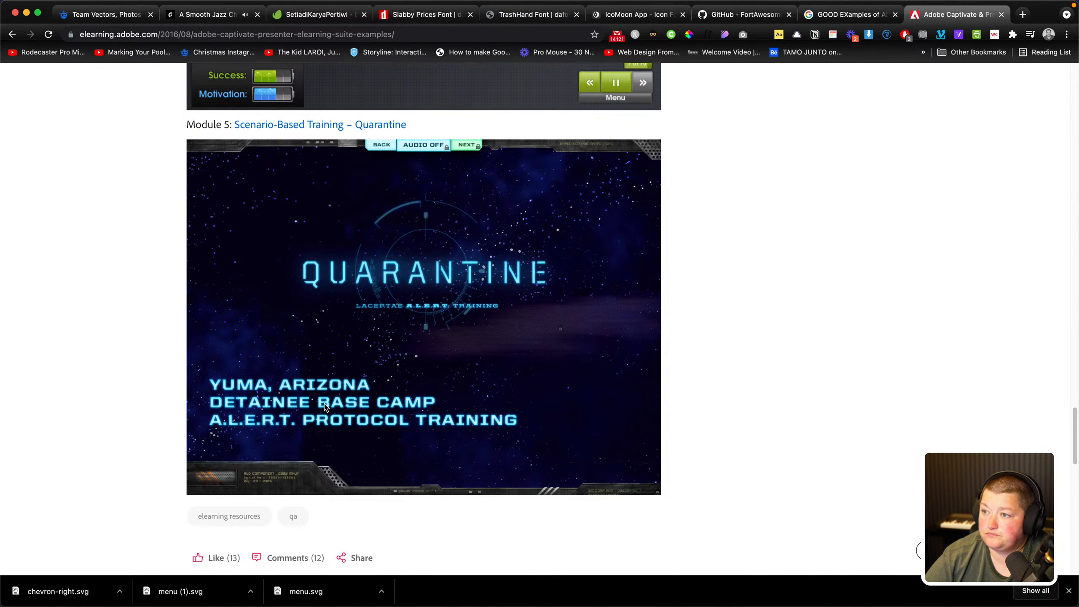
scroll(412, 354, up, 4)
scroll(411, 354, down, 6)
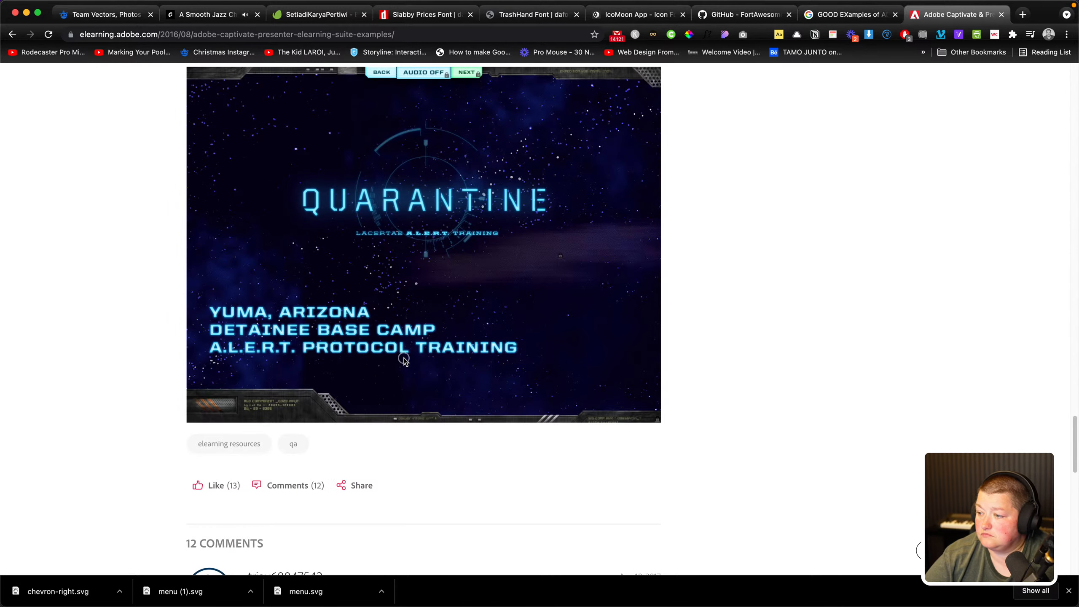
scroll(402, 357, down, 6)
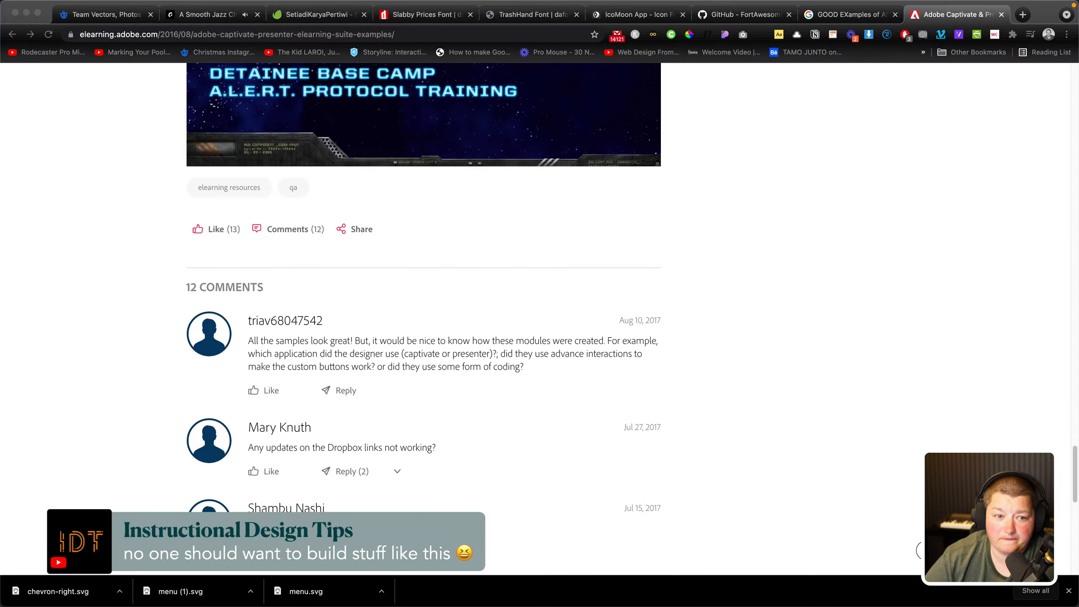
scroll(423, 319, up, 20)
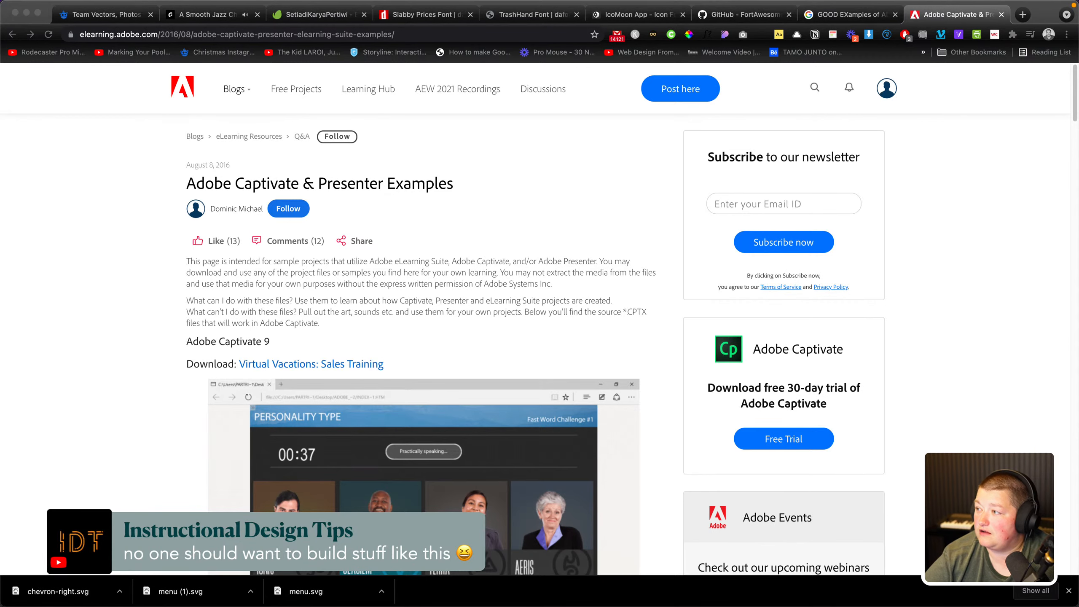
Close the Captivate article, the image search results and the Font-Awesome GitHub page, and switch to Adobe XD
click(1002, 15)
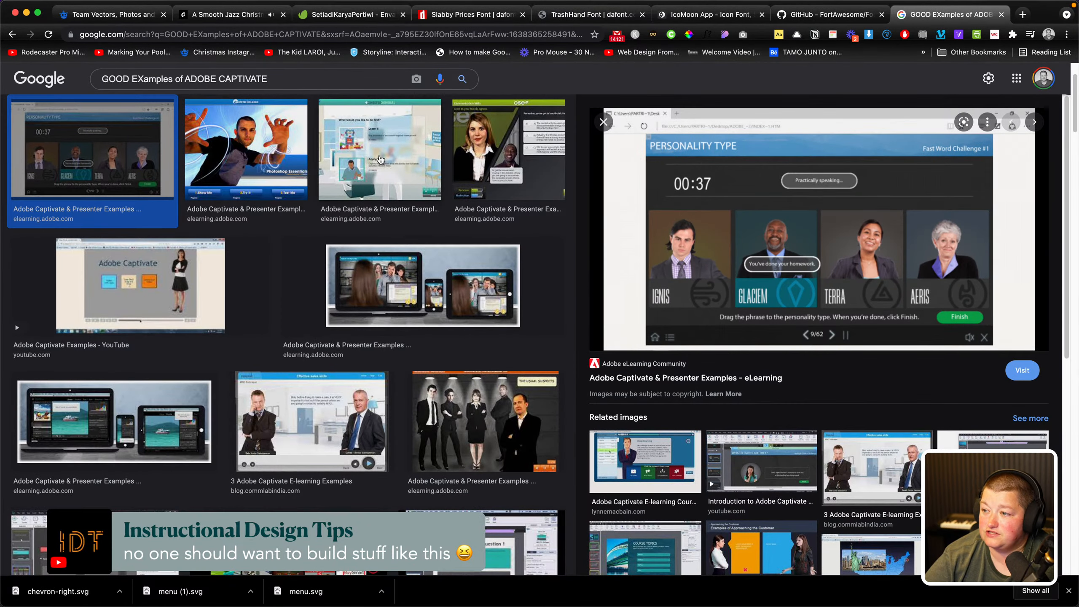
scroll(406, 213, down, 5)
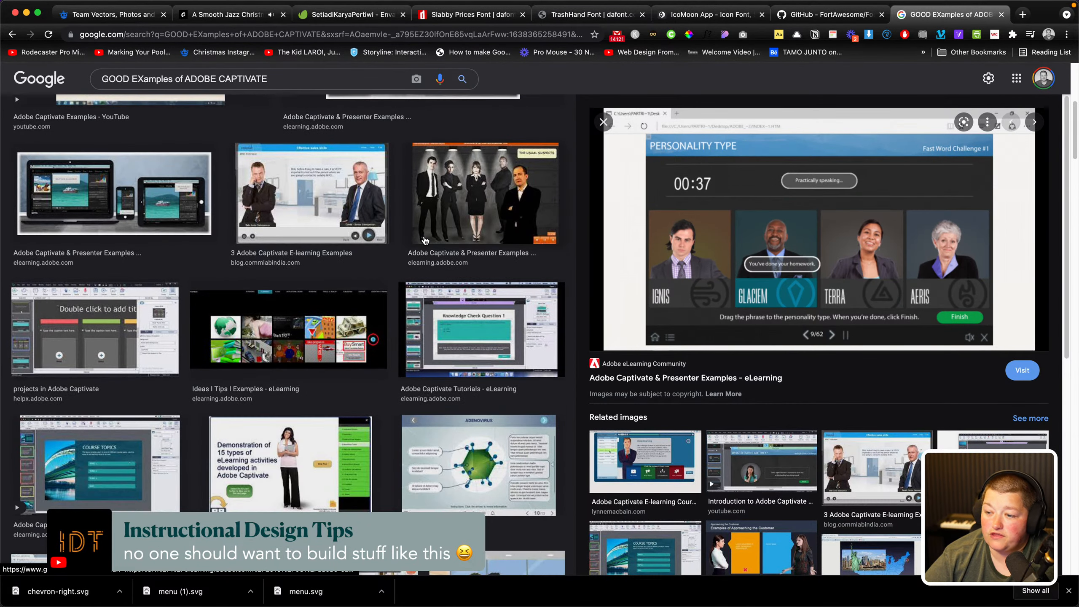
scroll(425, 240, down, 2)
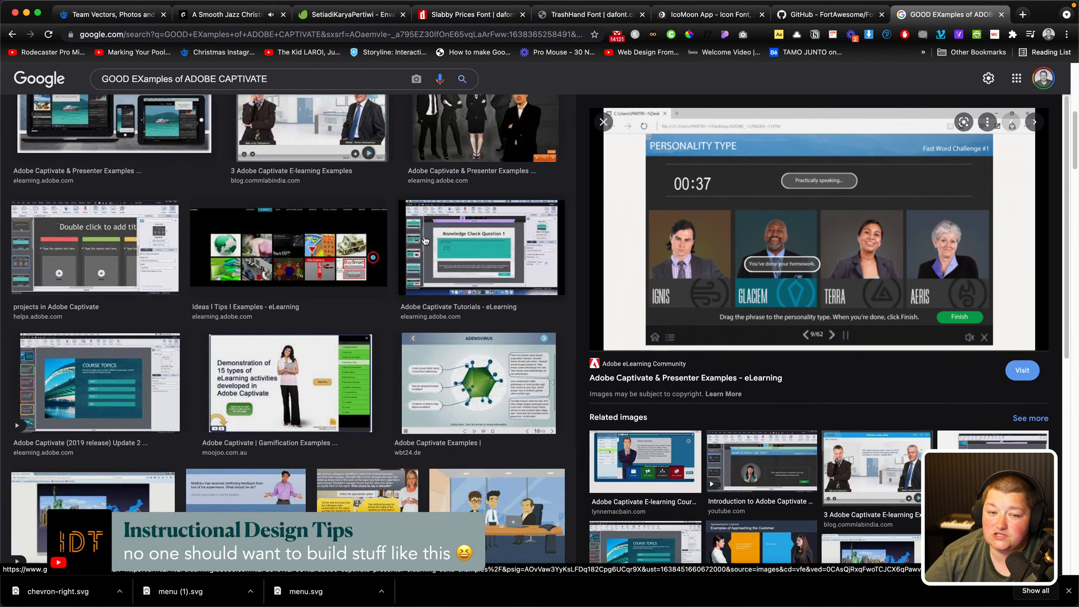
click(1002, 14)
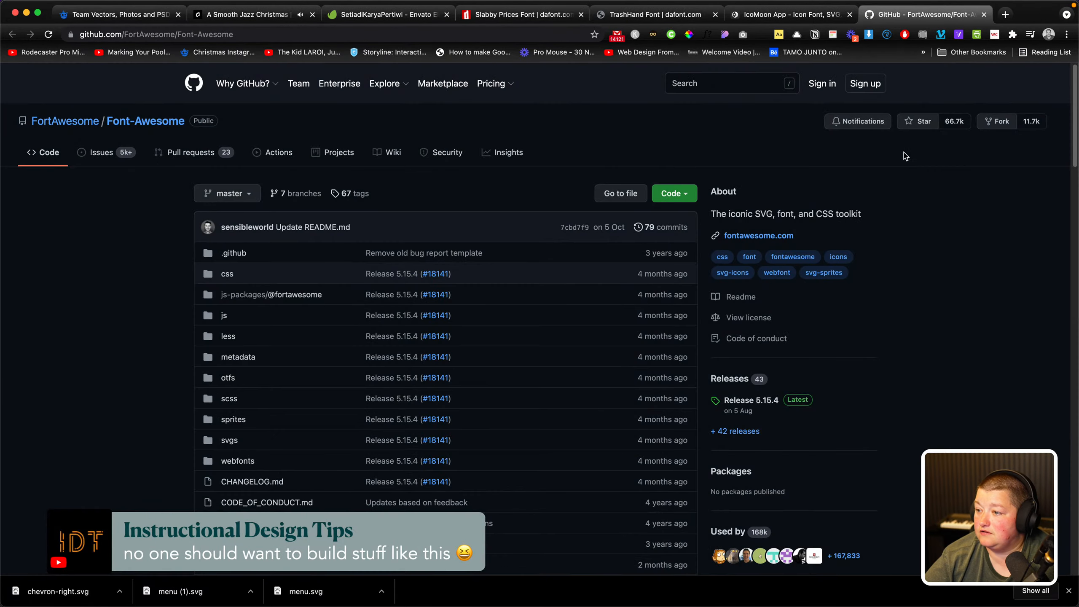
click(983, 14)
click(420, 583)
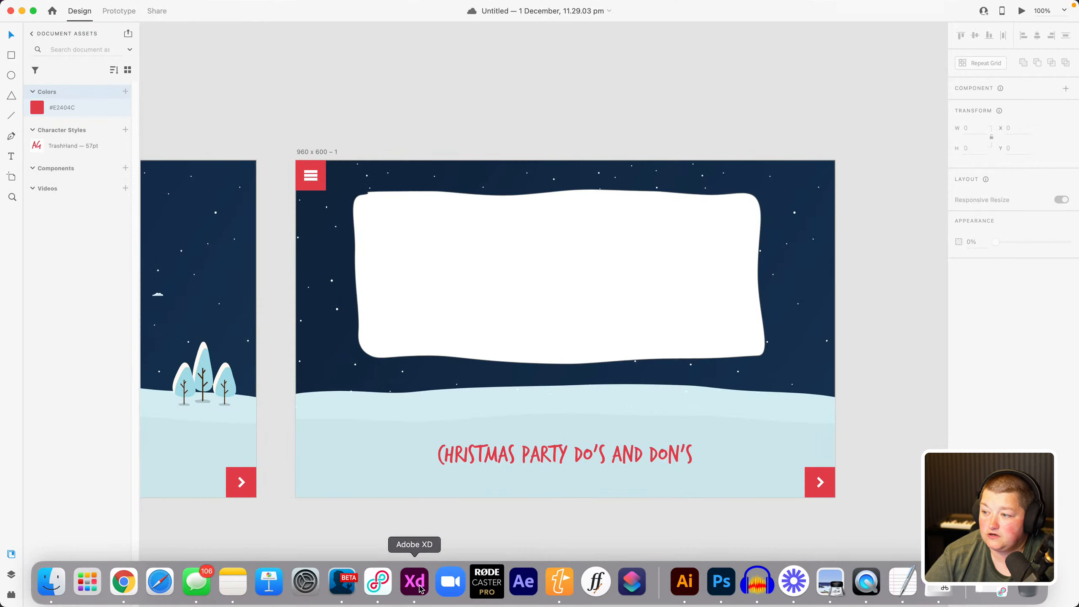
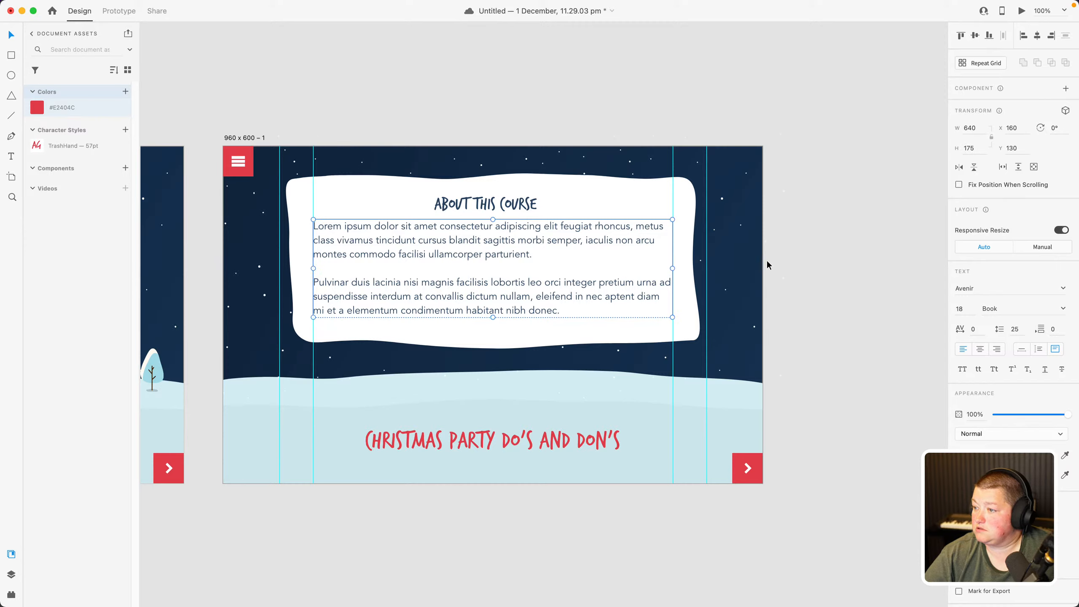
click(815, 257)
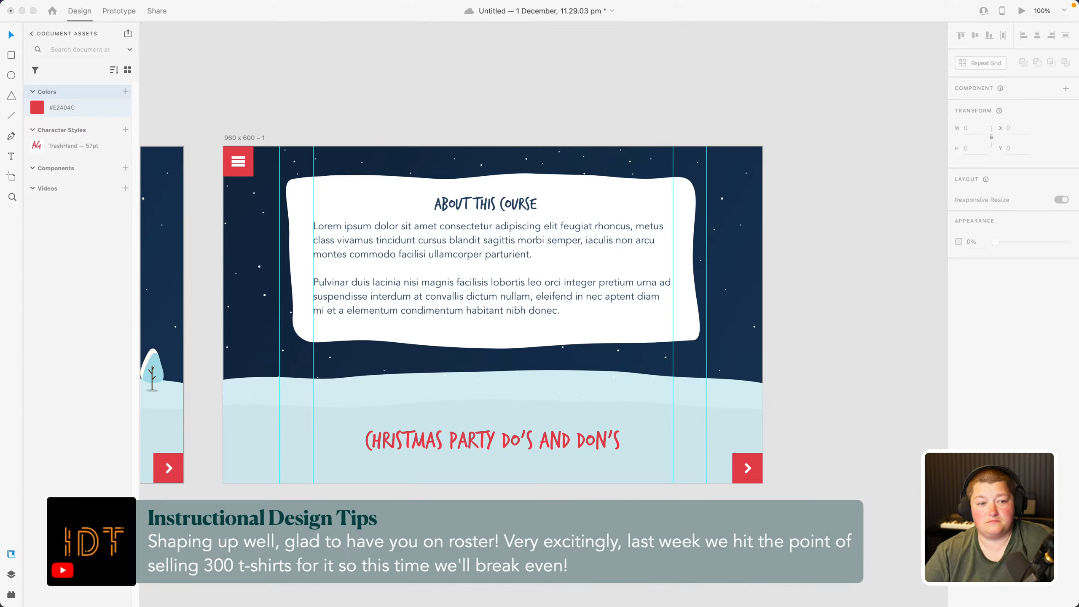
click(844, 264)
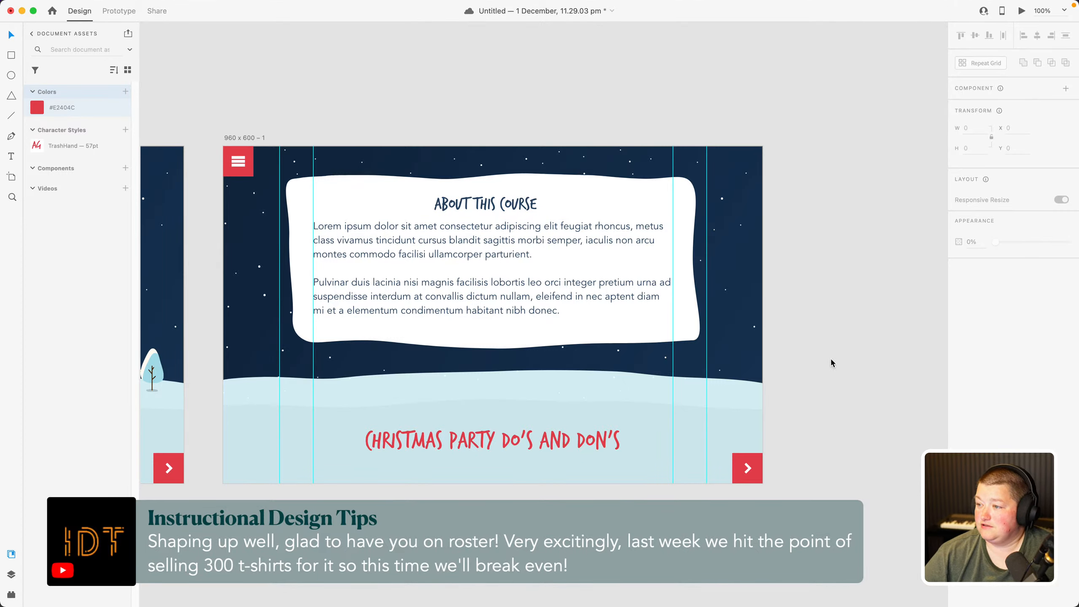
drag(363, 544, 402, 514)
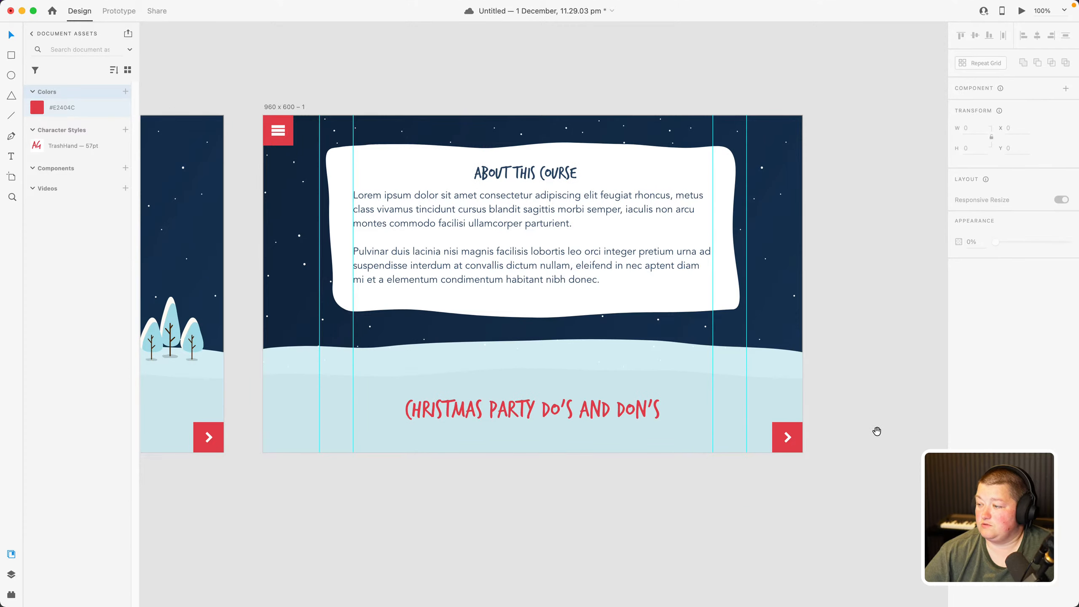
drag(849, 417, 762, 465)
click(797, 435)
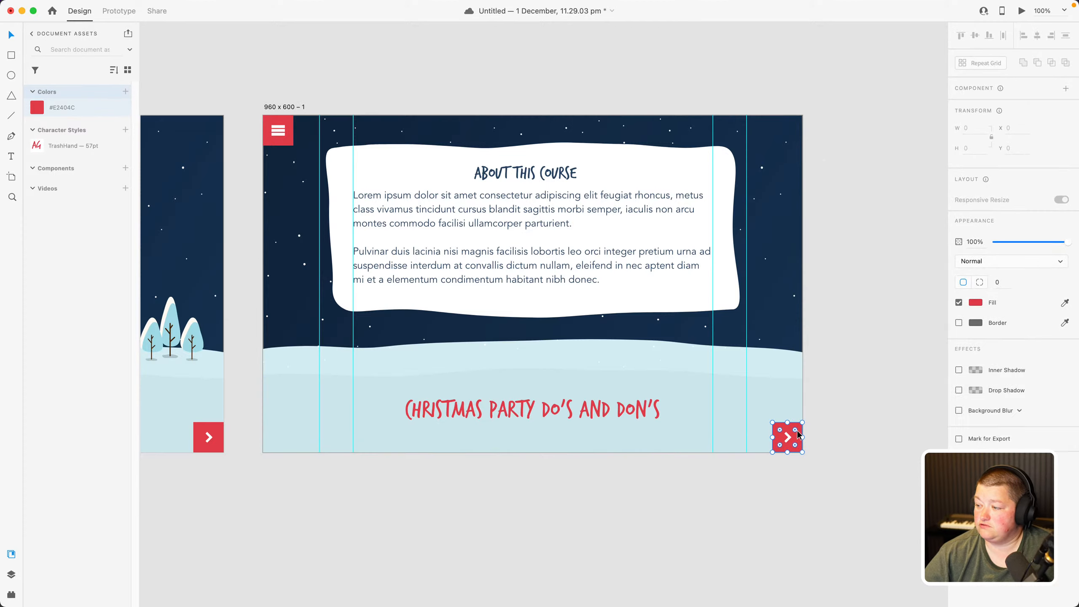
key(super+c)
key(super+v)
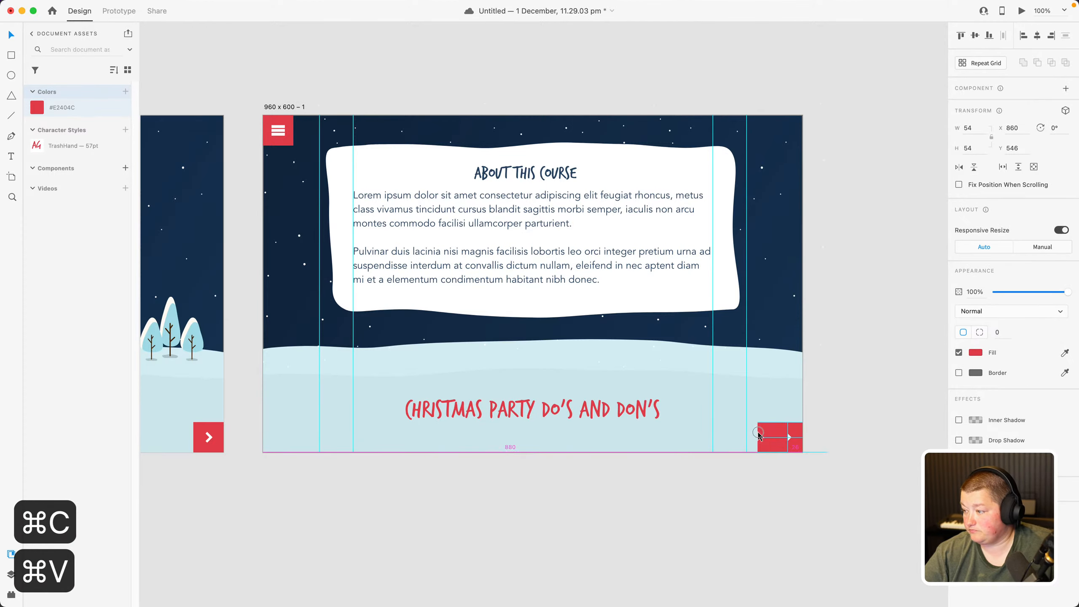
drag(797, 435, 353, 513)
key(super+z)
key(Delete)
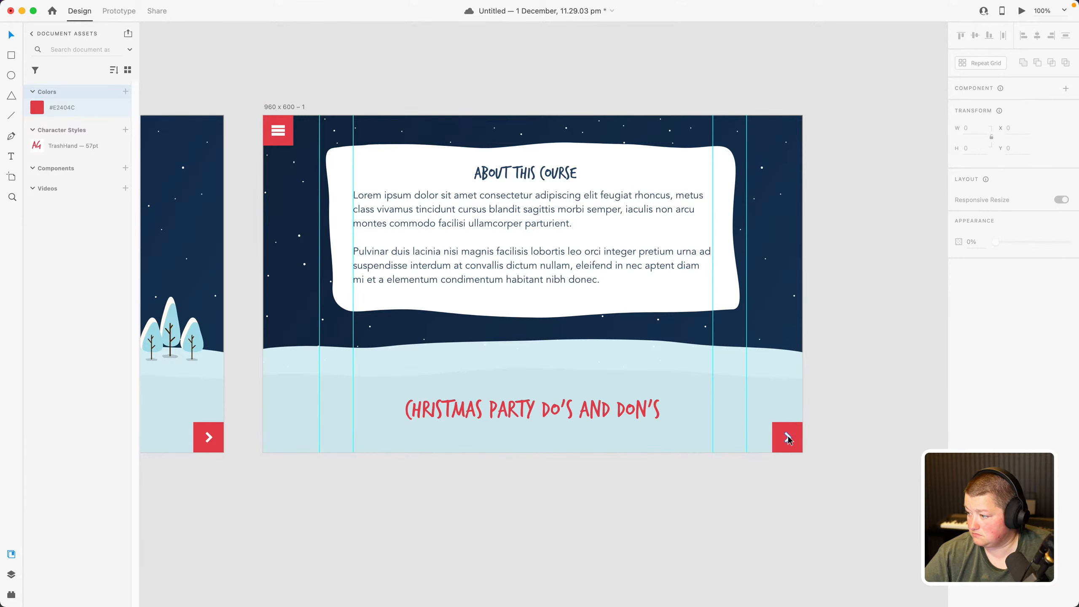
Duplicate the red next button with its chevron and place the copy in the artboard's lower-left corner at X 0, Y 546, rotated 180°
click(786, 436)
shift+click(777, 426)
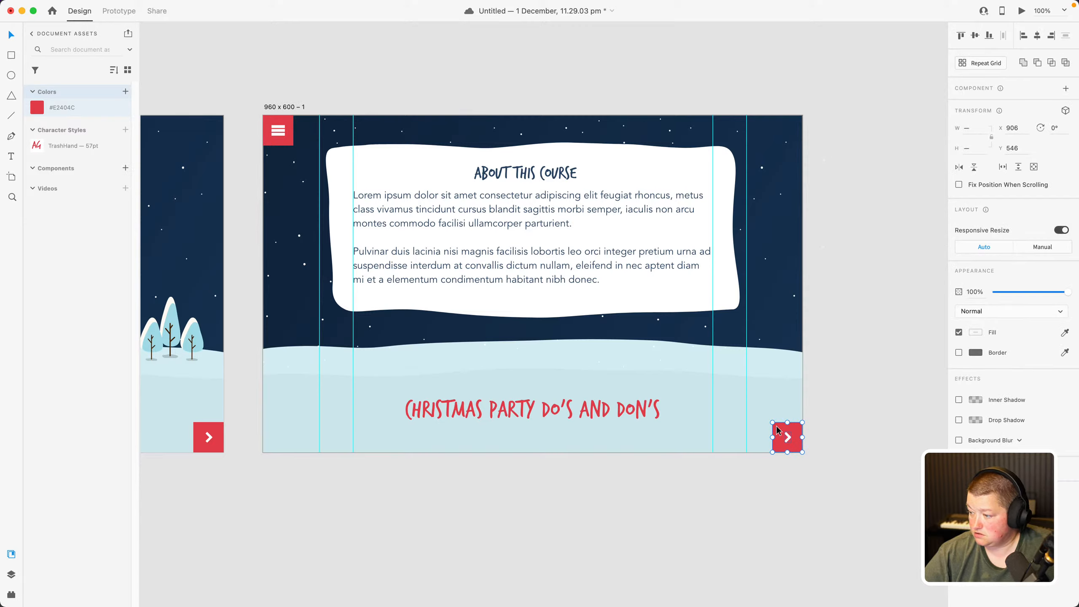
key(super+c)
key(super+v)
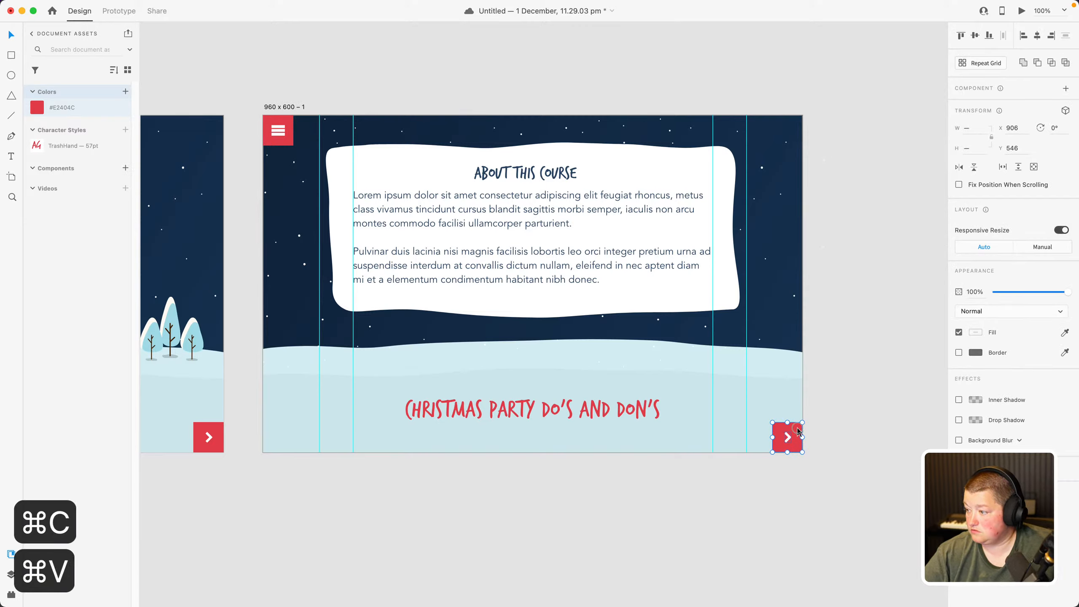
drag(797, 431, 265, 456)
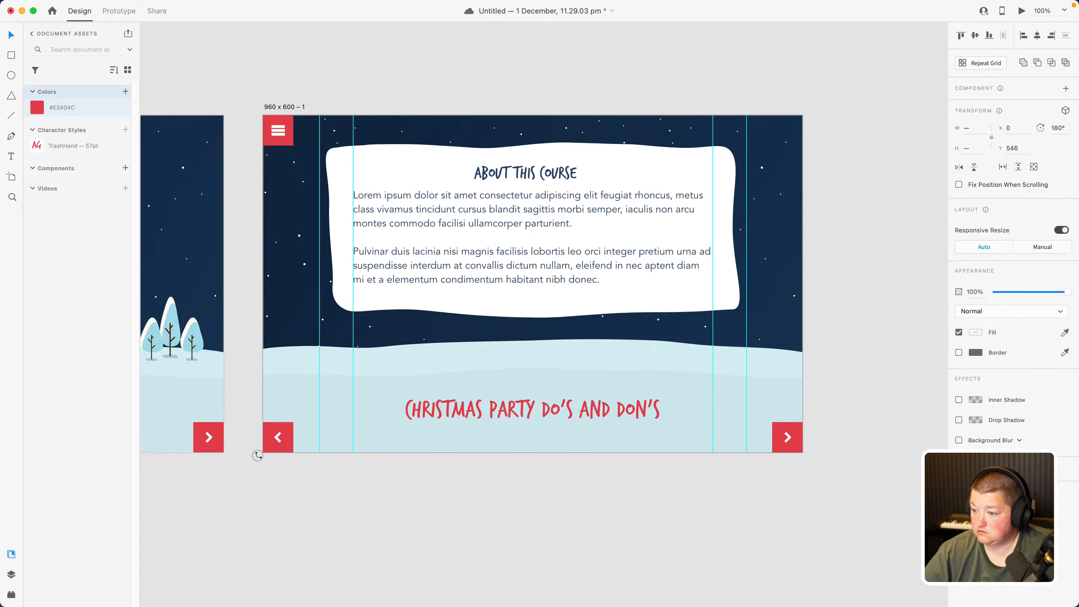
Duplicate the "About this course" artboard, including its text panel and navigation buttons, as a new slide beside it
click(398, 500)
drag(421, 508, 386, 505)
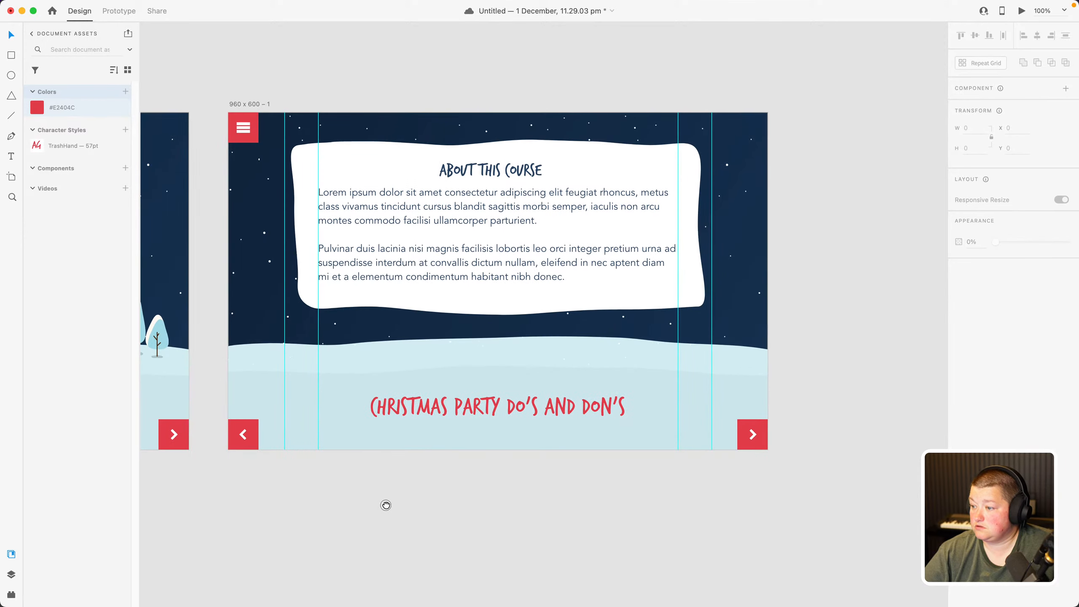
click(249, 105)
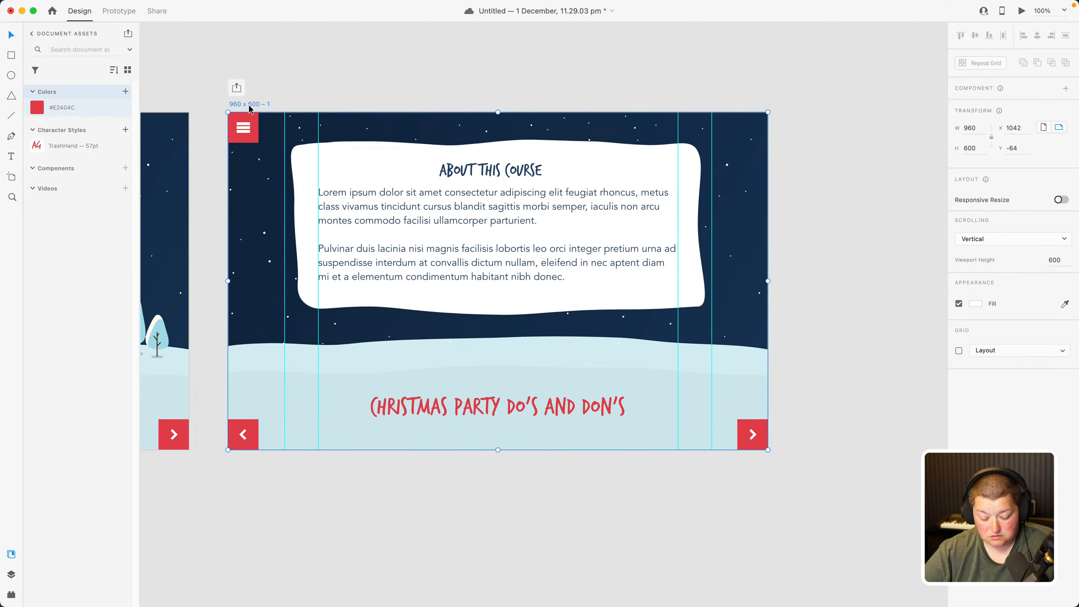
key(super+c)
key(super+v)
drag(315, 90, 646, 108)
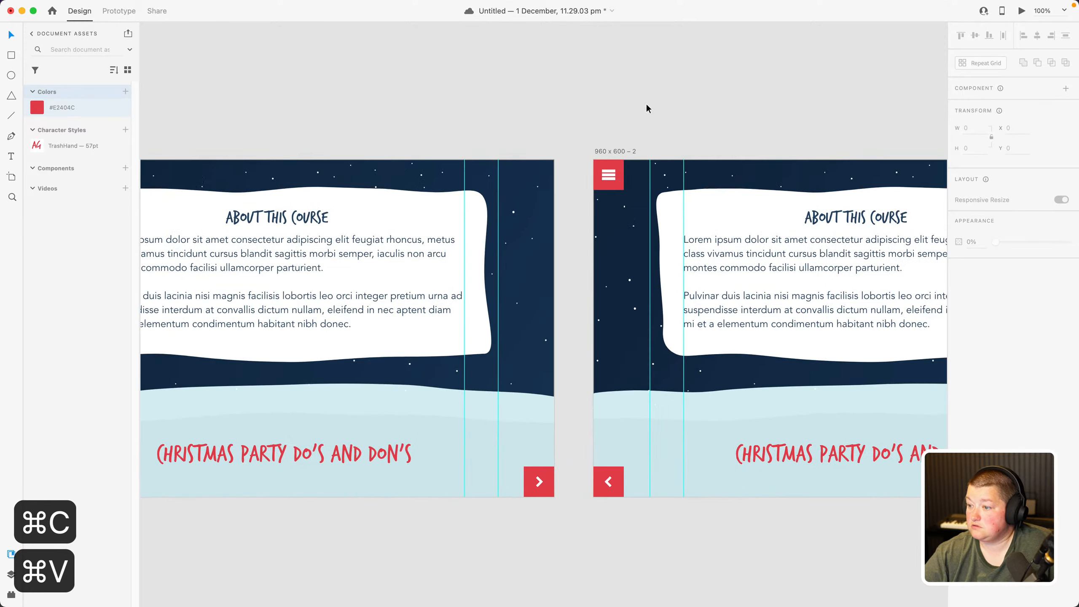
Narrow the white panel on the duplicated slide from its left side to about 426 px wide, and rotate it 180°
drag(395, 104, 499, 91)
drag(599, 106, 193, 86)
drag(428, 74, 158, 65)
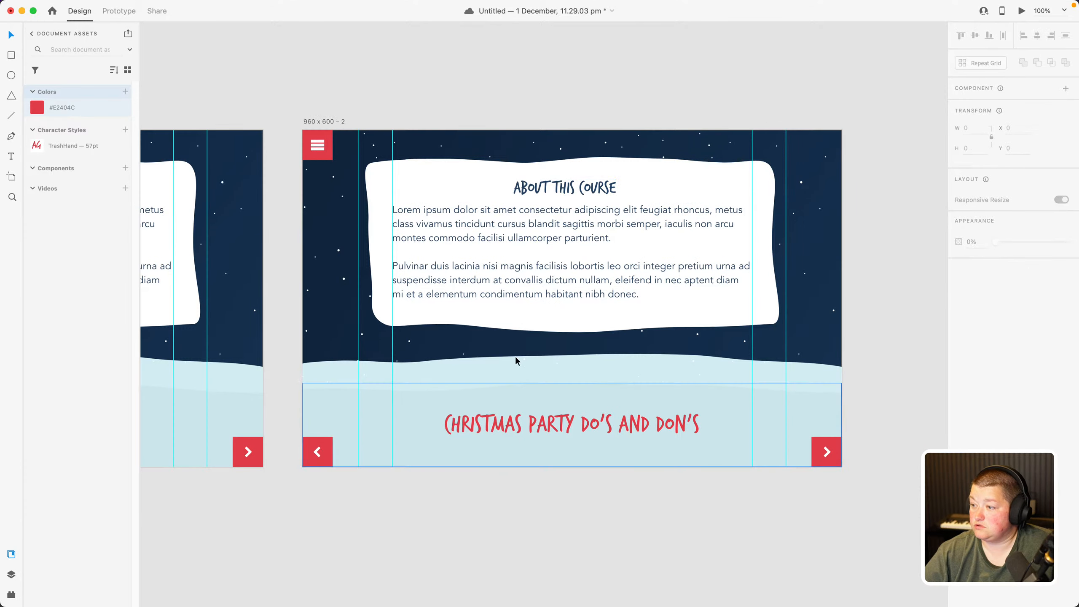
click(467, 178)
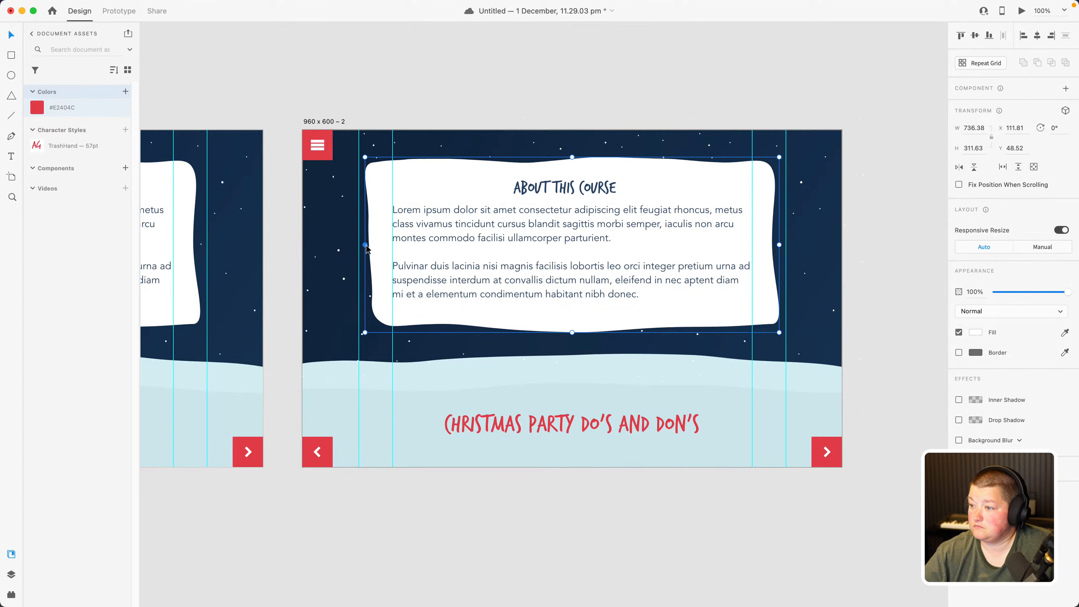
click(434, 223)
click(371, 234)
drag(365, 245, 539, 245)
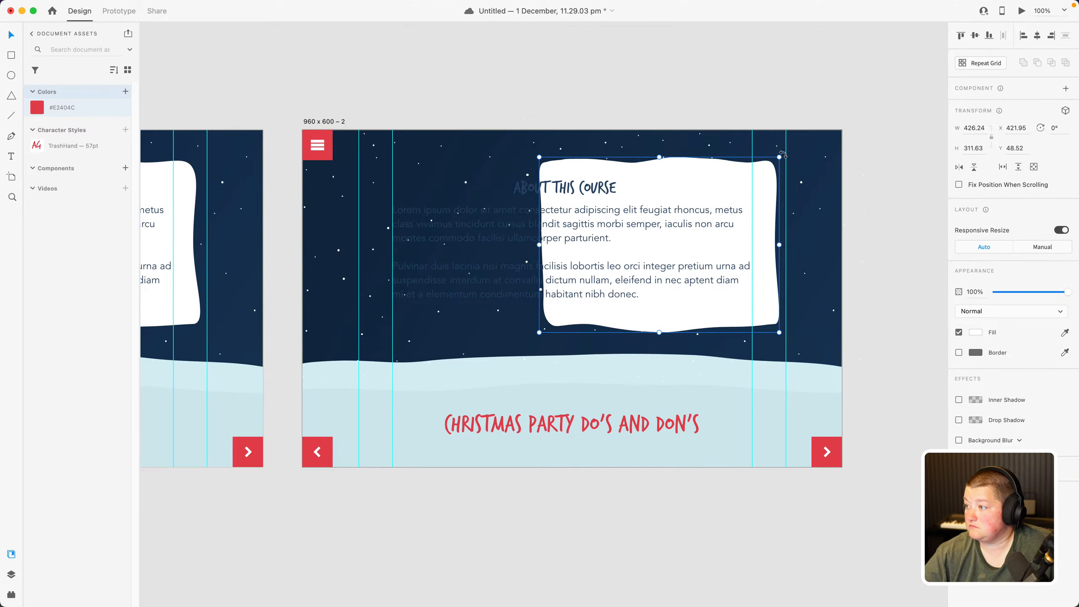
drag(784, 153, 562, 309)
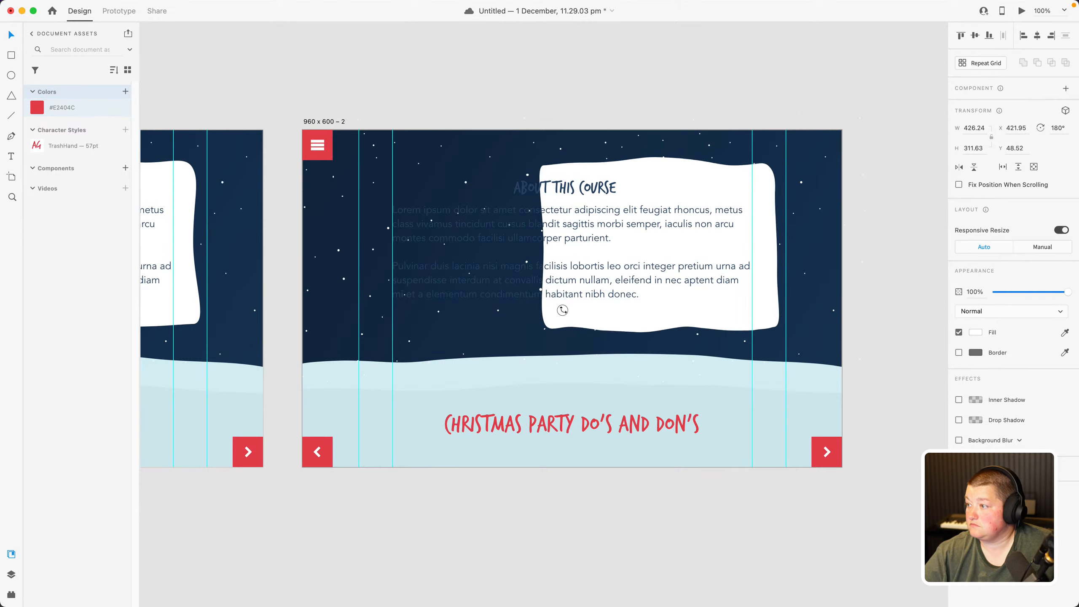
click(573, 80)
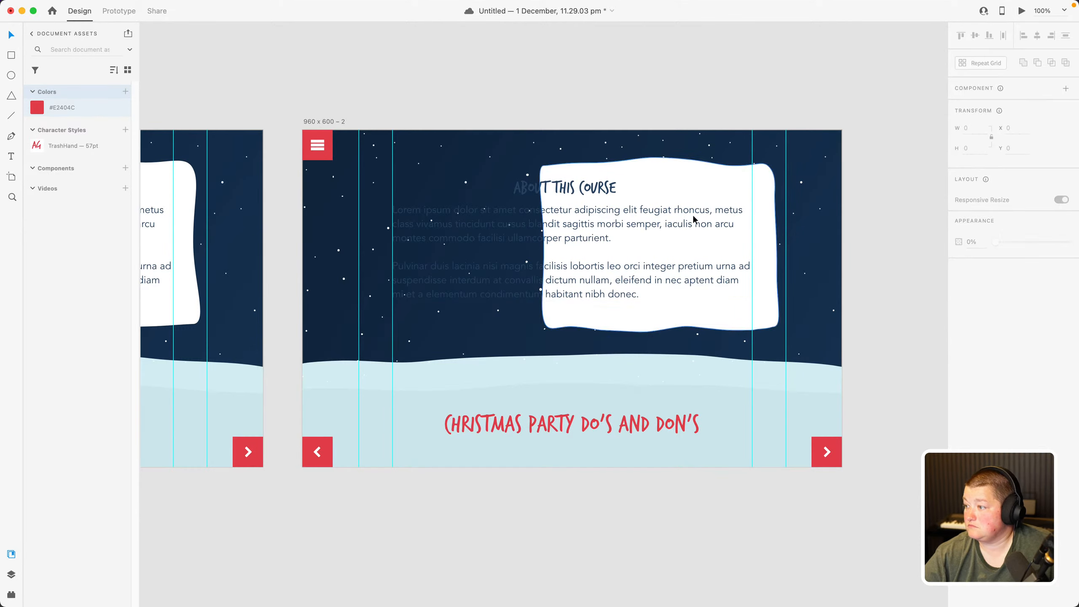
Delete the second body paragraph on the duplicated slide and narrow the text box from its left side to 326 px, at X 474
click(419, 251)
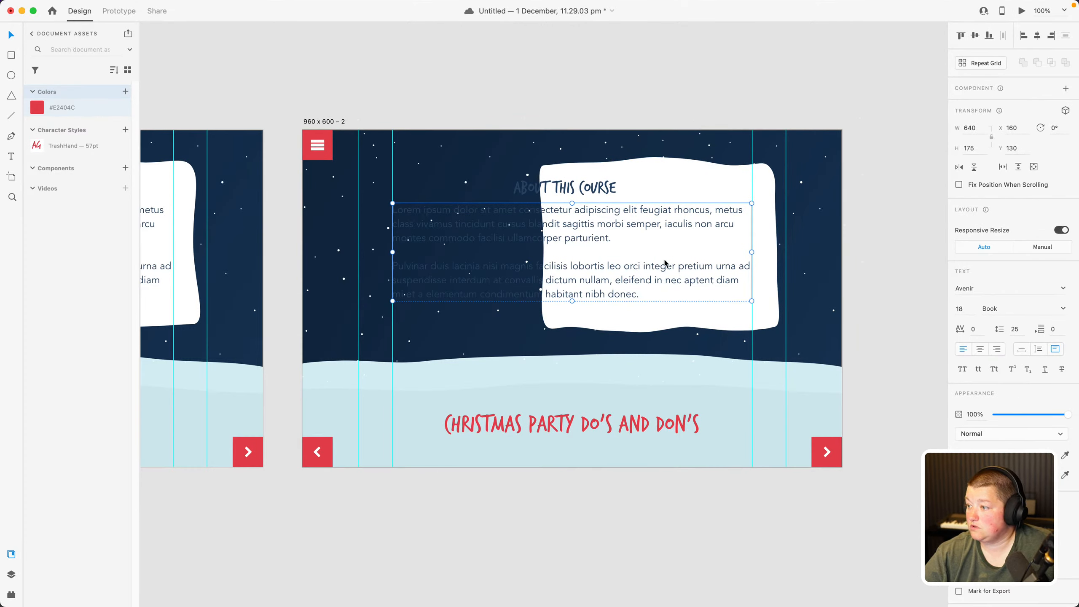
double_click(630, 244)
drag(617, 240, 695, 298)
key(BackSpace)
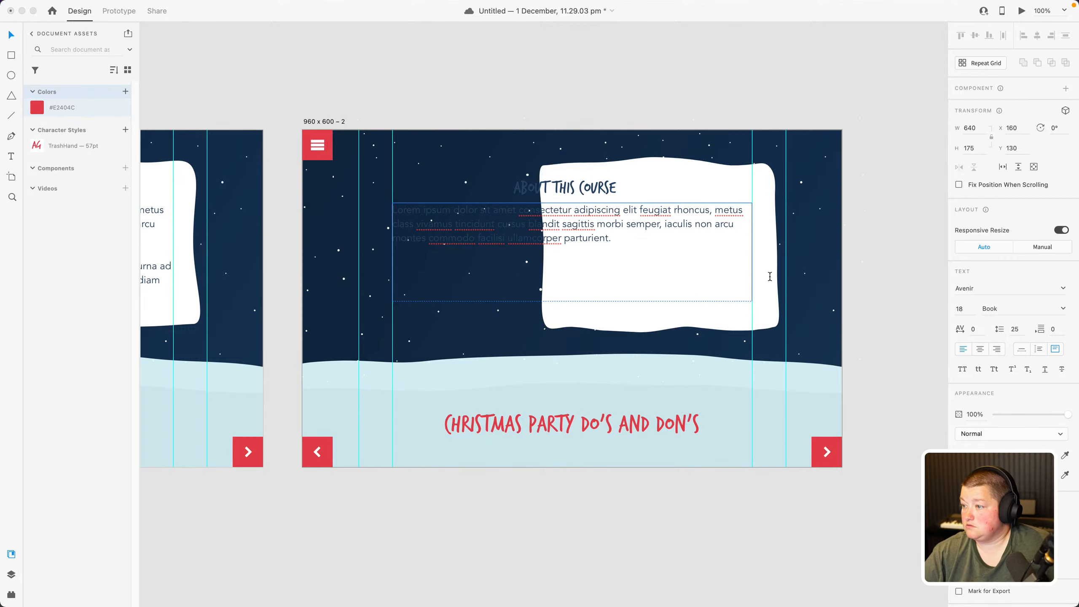
click(933, 237)
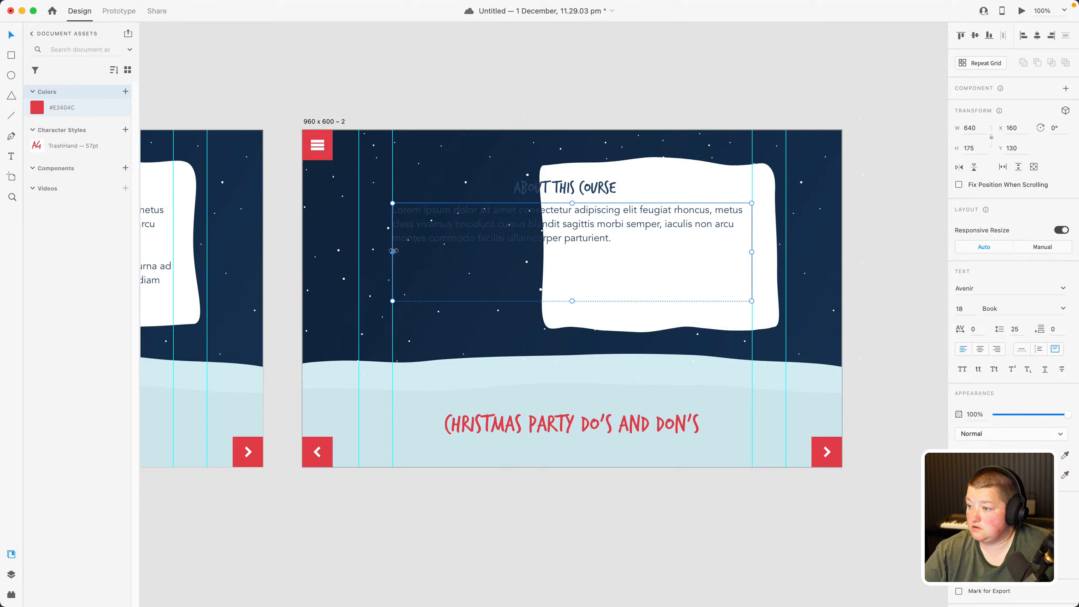
drag(393, 250, 575, 256)
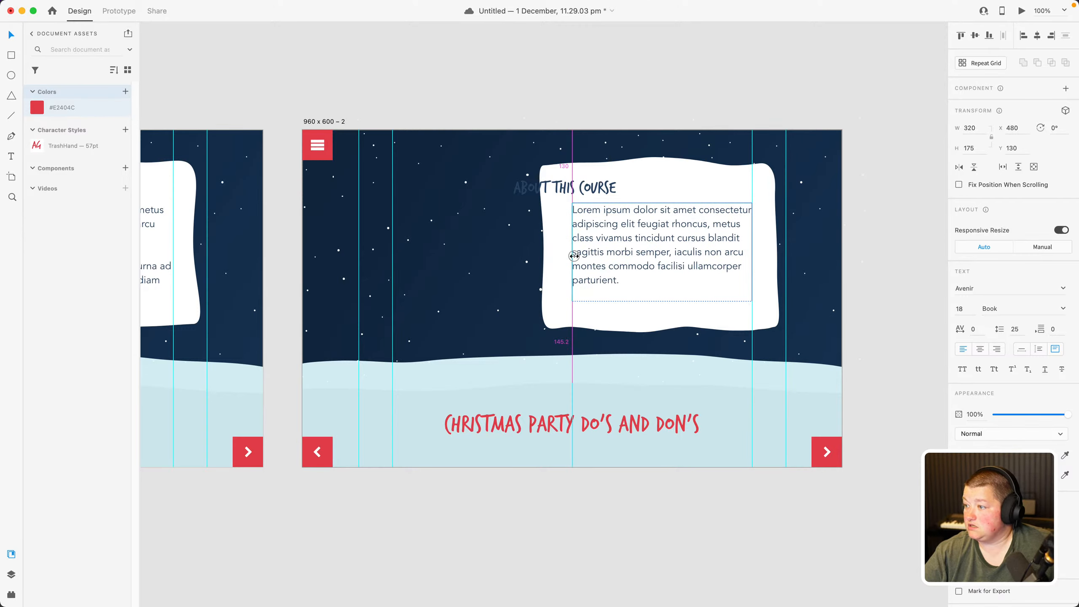
drag(570, 258, 568, 253)
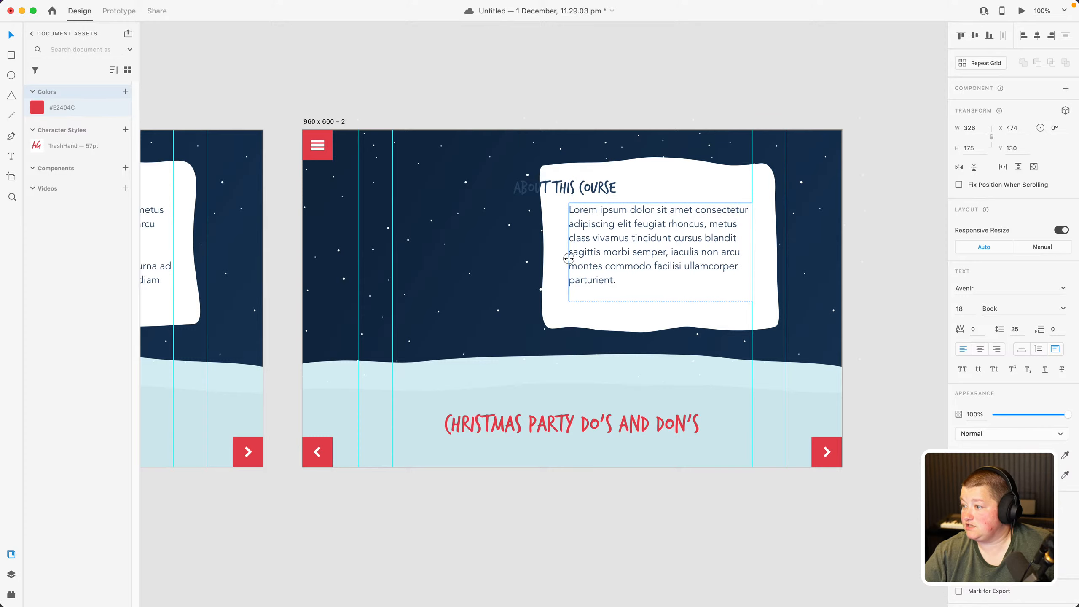
Move the "About this course" heading sideways to centre it above the narrowed text, and lower the body text box to Y 147
click(578, 187)
drag(577, 187, 669, 186)
click(664, 106)
click(643, 268)
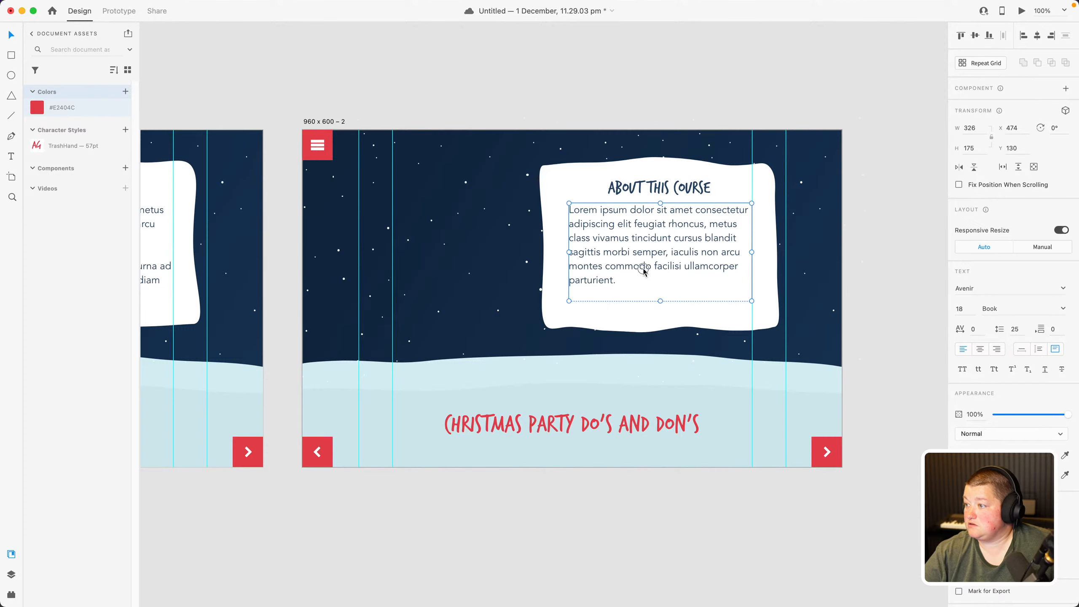
drag(642, 269, 645, 279)
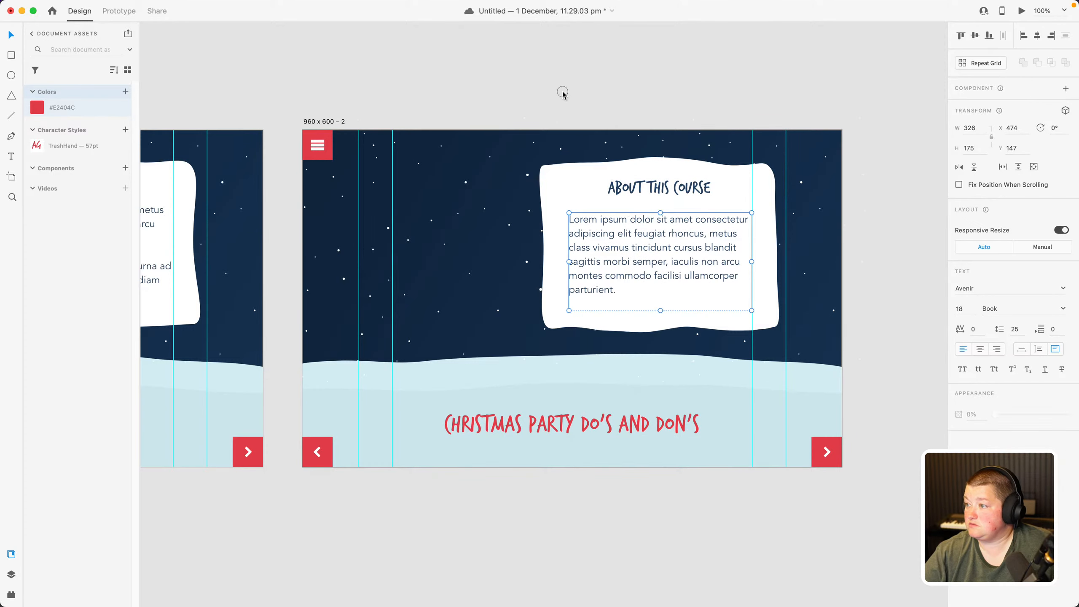
click(561, 95)
Add a horizontal guide at Y 135, near the top of the body text, to both "About this course" artboards
drag(561, 101, 795, 120)
drag(307, 122, 505, 119)
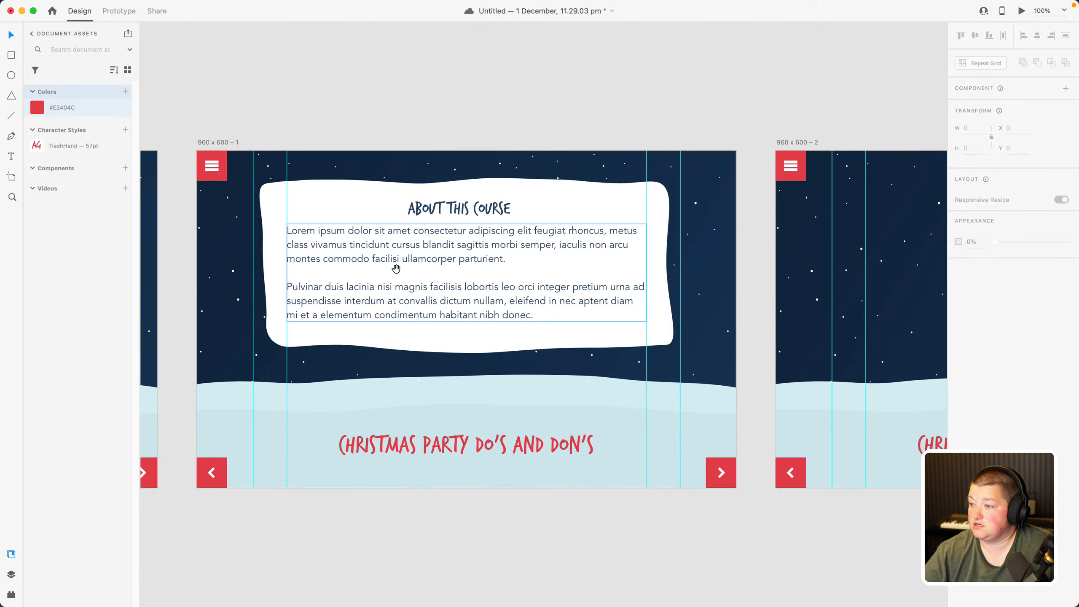
drag(432, 149, 420, 227)
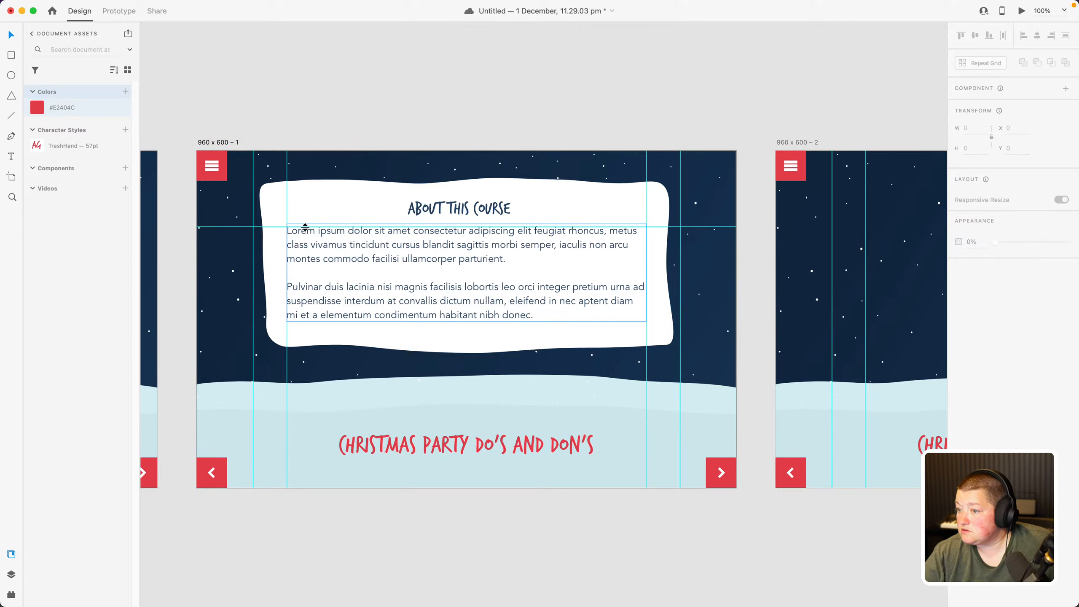
click(238, 227)
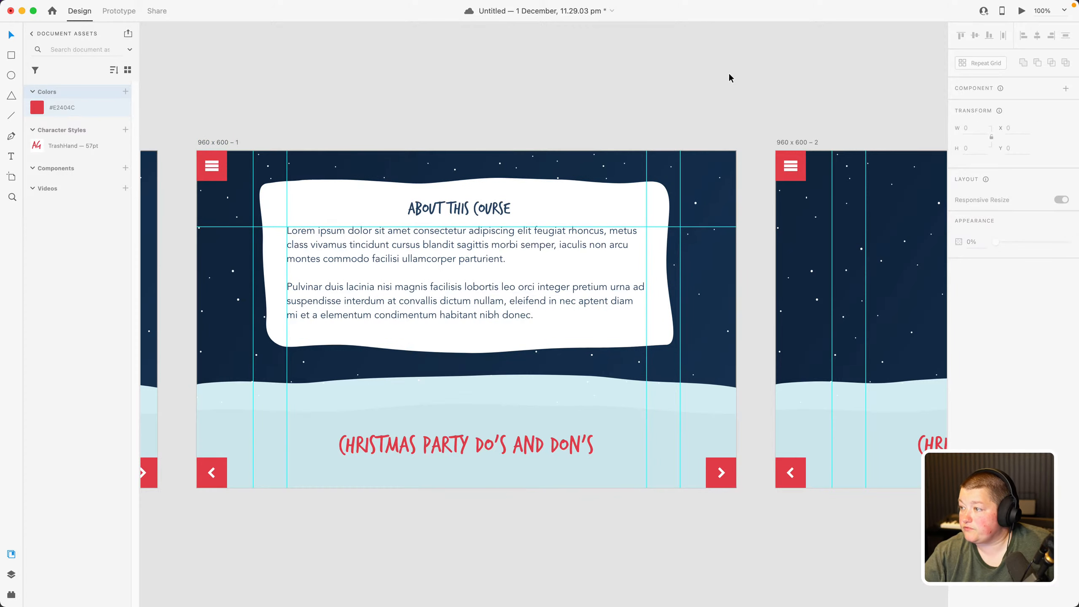
drag(801, 92, 487, 112)
drag(485, 150, 470, 224)
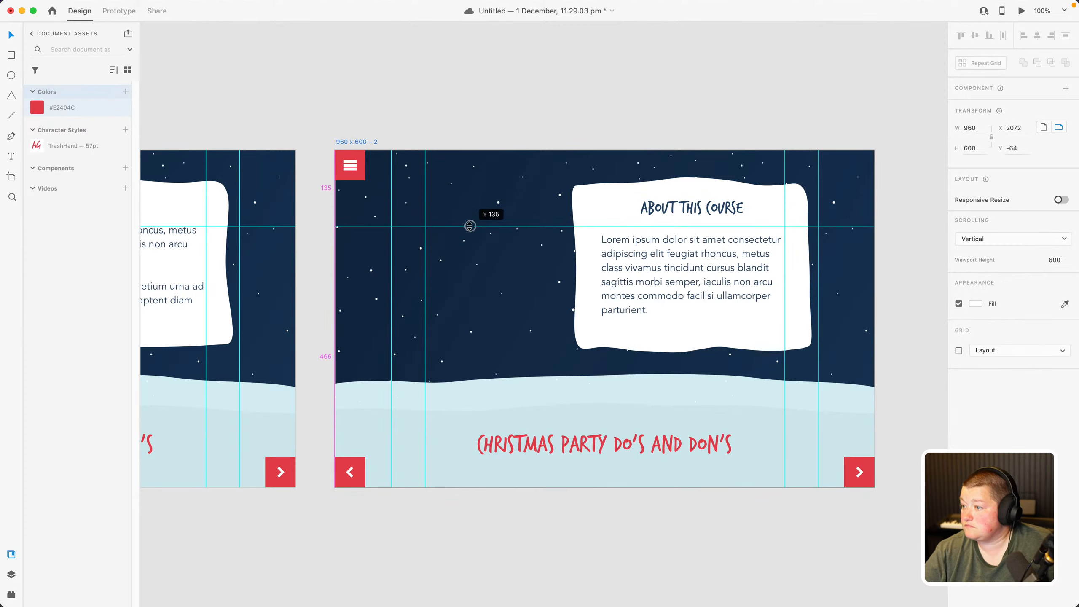
Move the duplicated slide's body text box up to the horizontal guide at Y 135
drag(662, 271, 661, 264)
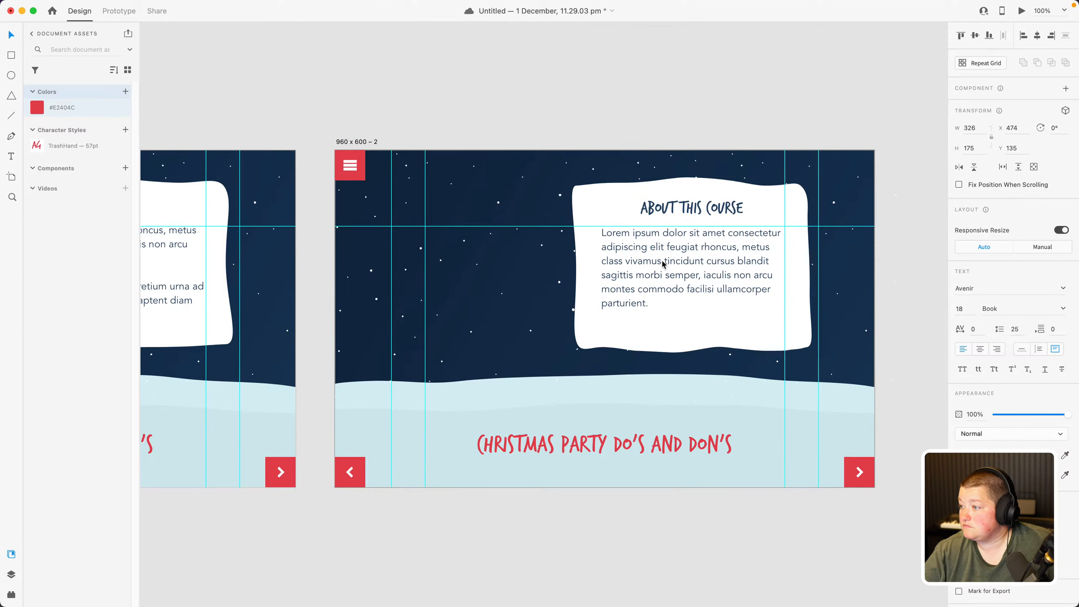
click(680, 207)
click(603, 202)
shift+click(680, 206)
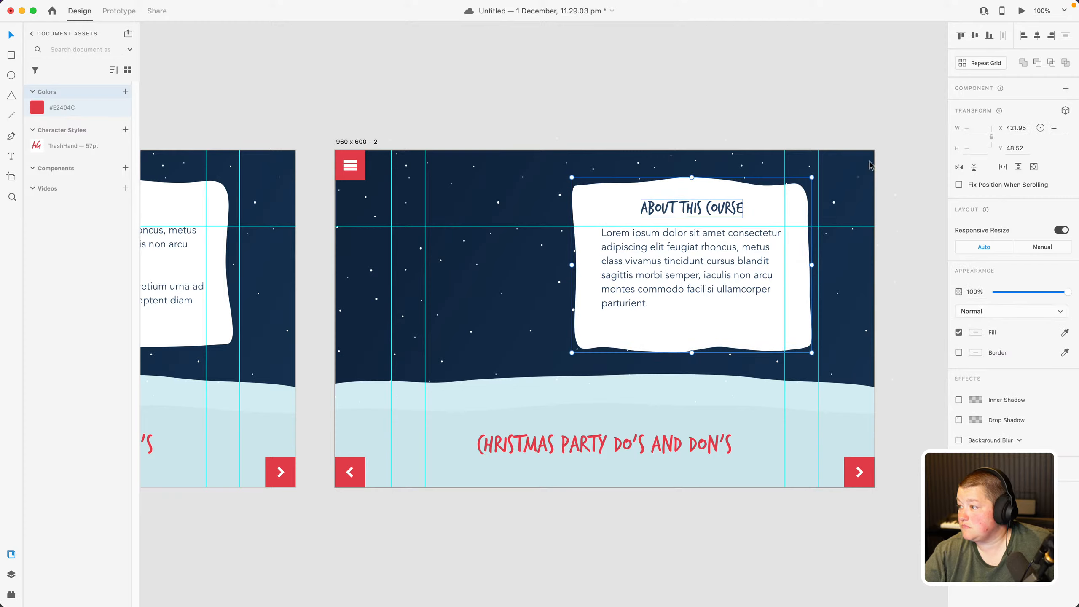
click(720, 90)
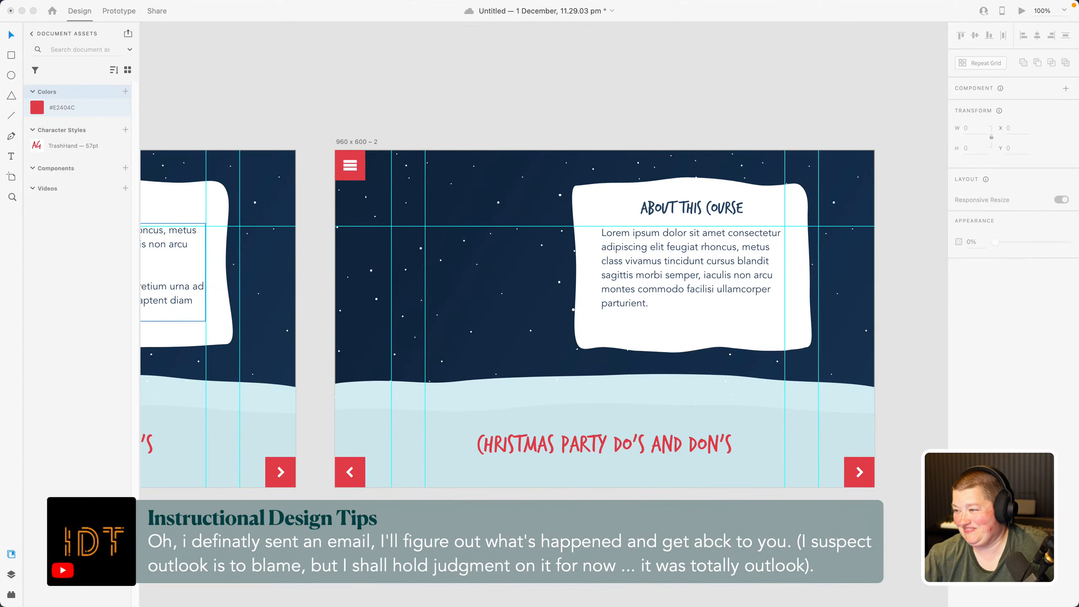
Copy the large Christmas tree with its star from the title slide and place it left of the white panel on the duplicated slide
click(492, 106)
drag(493, 107, 650, 104)
drag(181, 174, 536, 192)
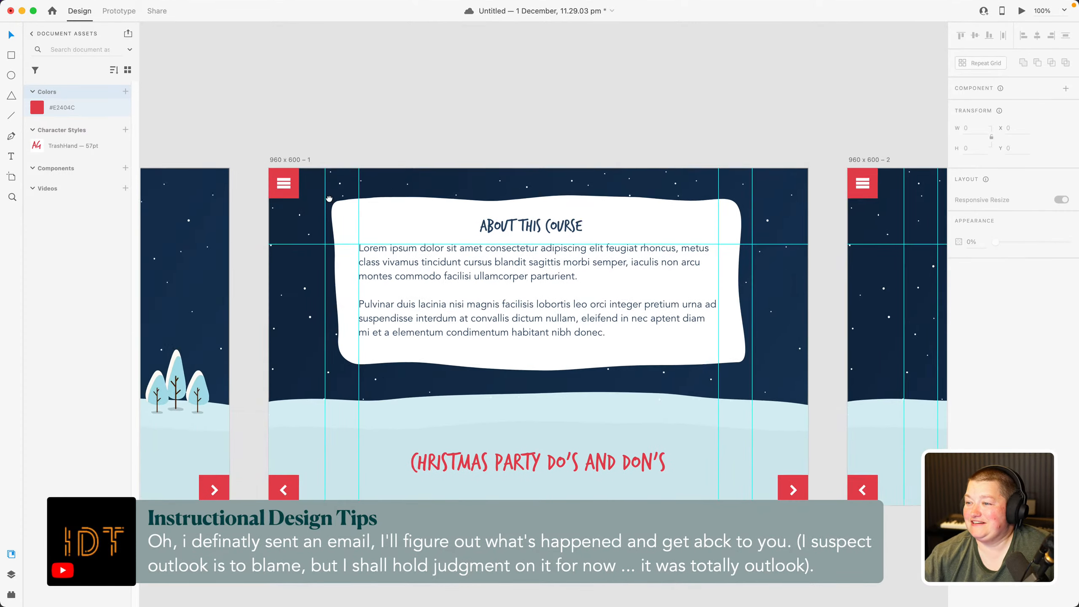
drag(329, 199, 745, 222)
drag(366, 316, 654, 321)
drag(428, 310, 160, 271)
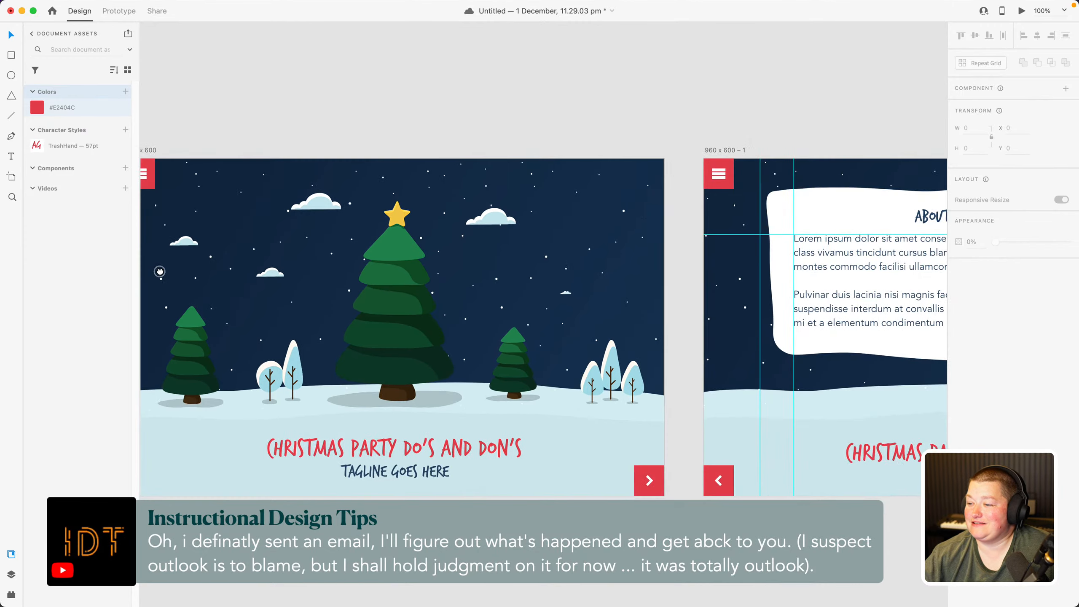
click(404, 316)
key(super+c)
click(597, 123)
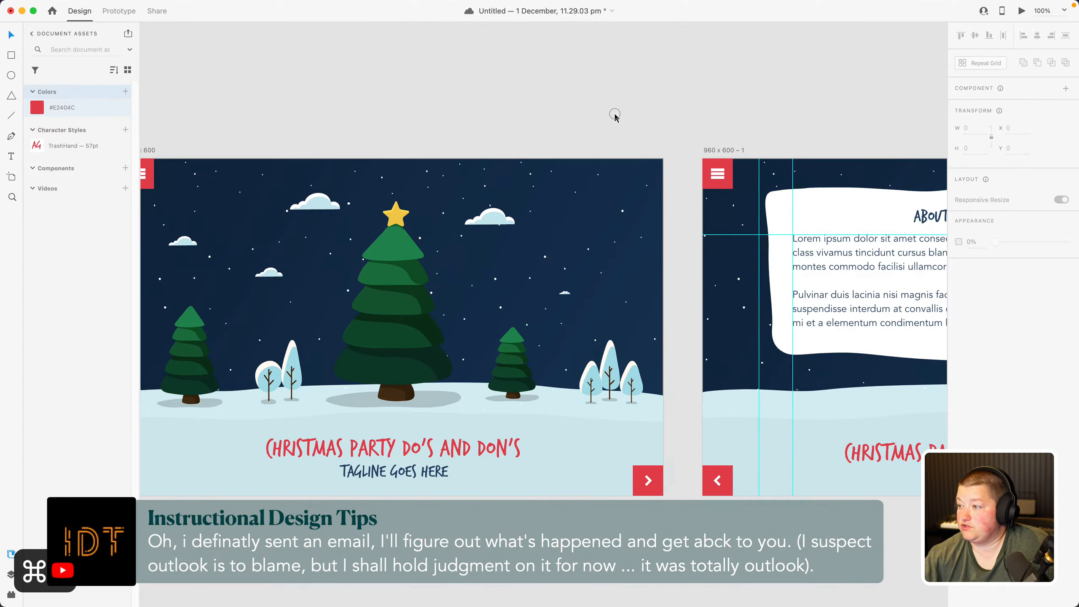
drag(614, 114, 36, 129)
drag(414, 121, 74, 89)
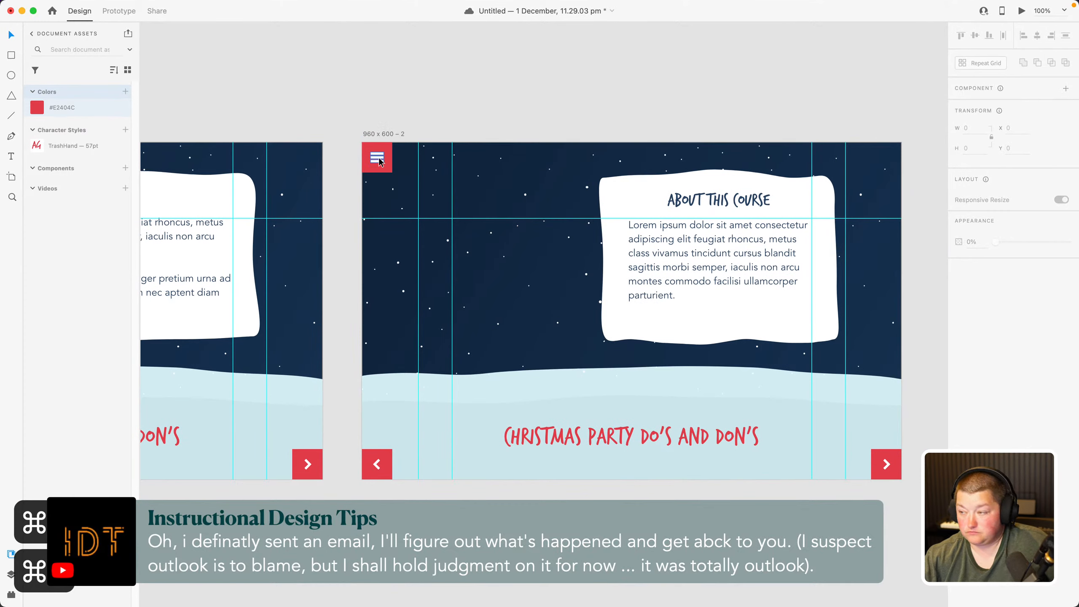
key(super+v)
drag(548, 311, 488, 313)
Copy one snowy tree from each small tree group on the title slide and paste both onto the slide with the narrow panel
click(434, 92)
drag(436, 99, 718, 108)
drag(332, 134, 726, 118)
drag(328, 132, 624, 144)
click(645, 368)
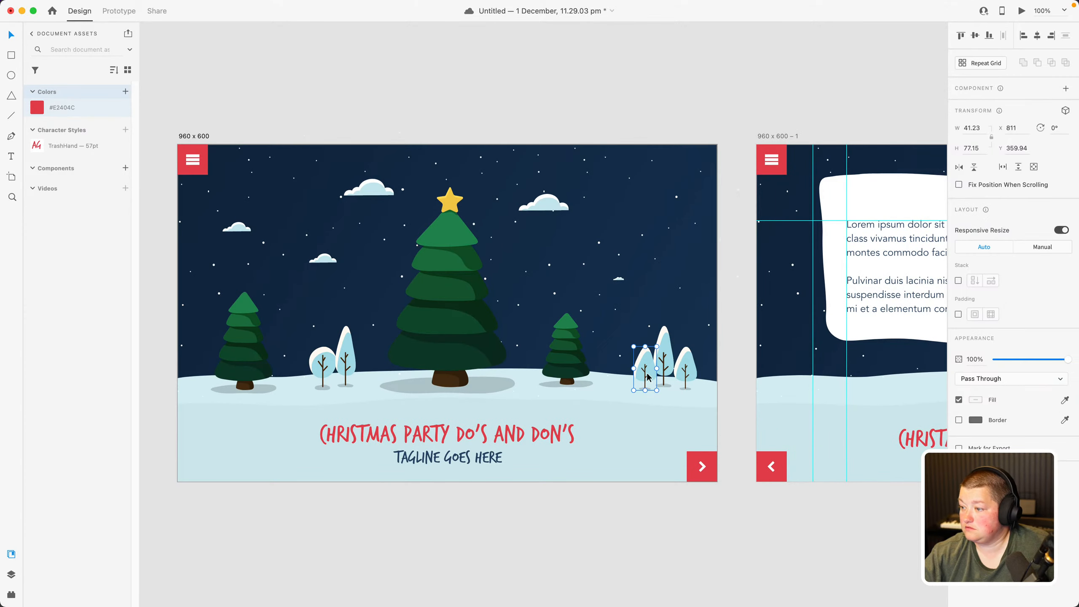
shift+click(311, 388)
key(super+c)
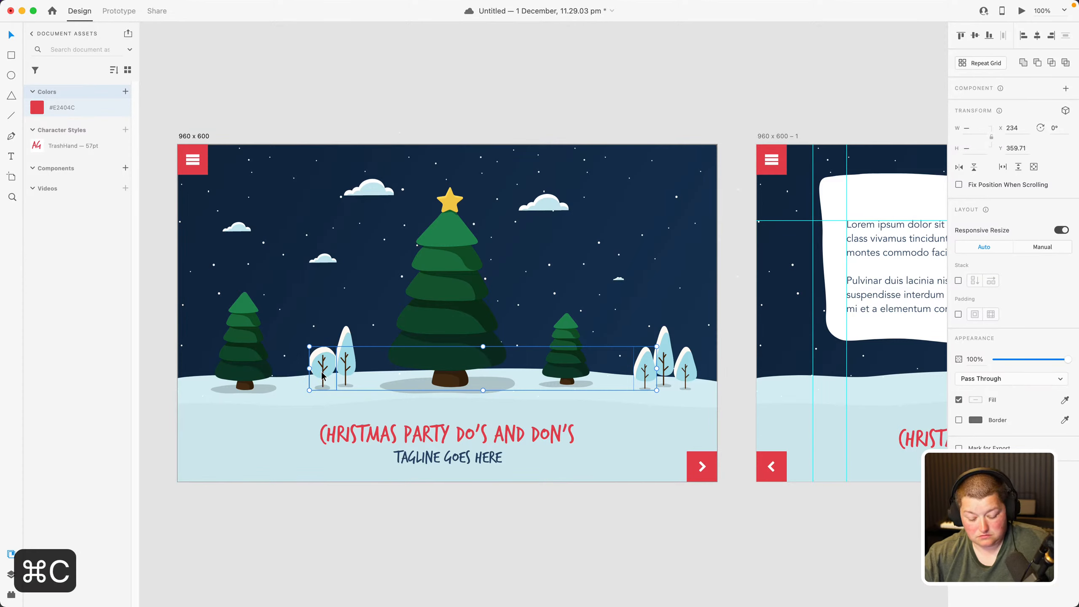
click(552, 92)
drag(614, 79, 177, 105)
drag(578, 88, 205, 73)
drag(340, 88, 162, 80)
key(super+v)
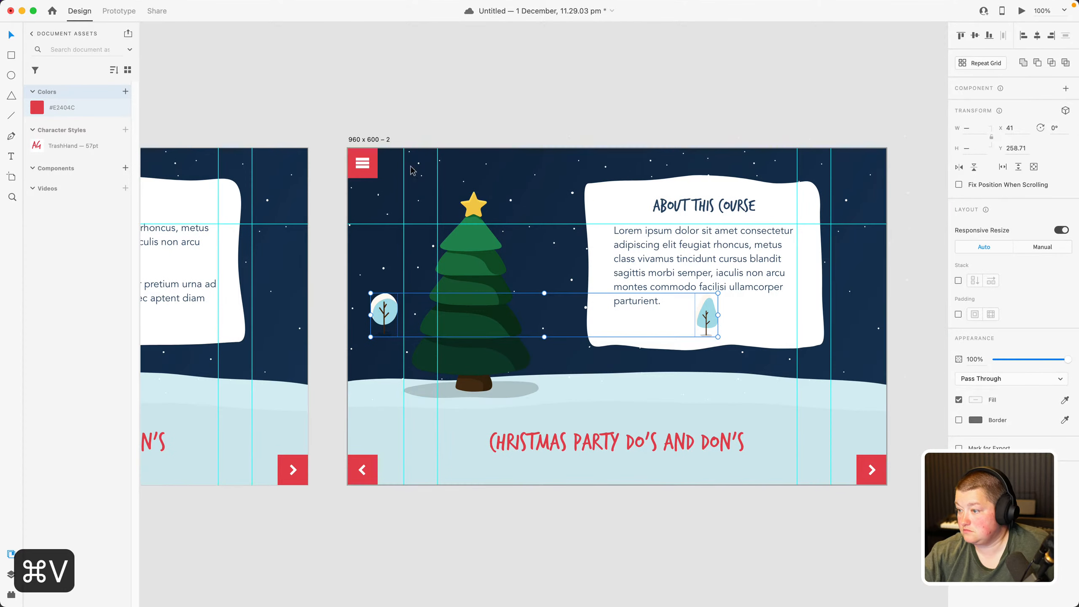
Position the two snowy trees on either side of the large tree's trunk, at X 87, Y 360.15 and X 258, Y 368.03
click(436, 127)
drag(380, 319, 373, 375)
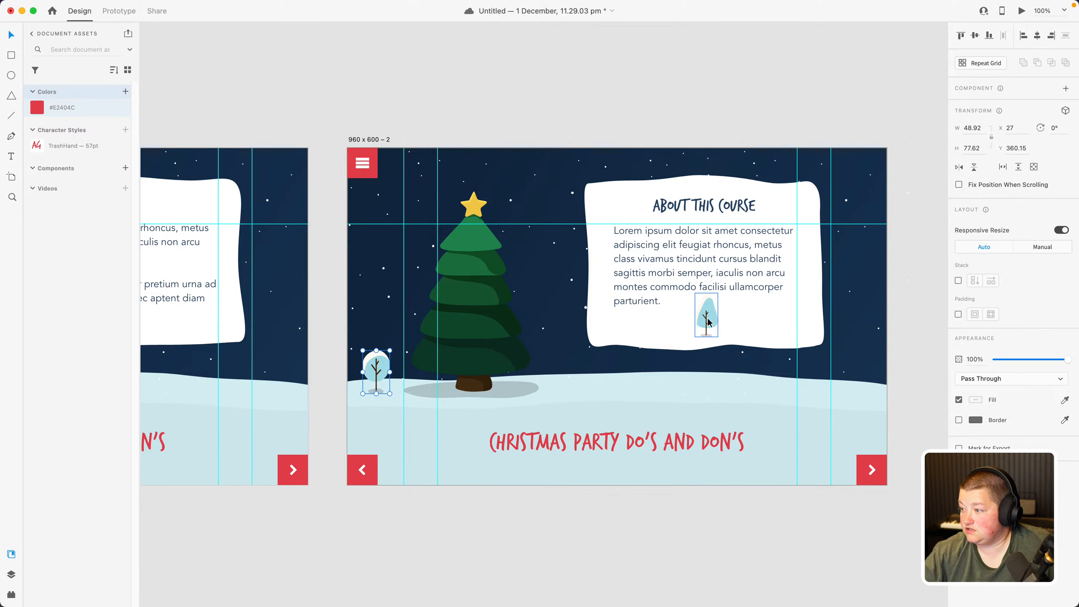
drag(706, 318, 503, 382)
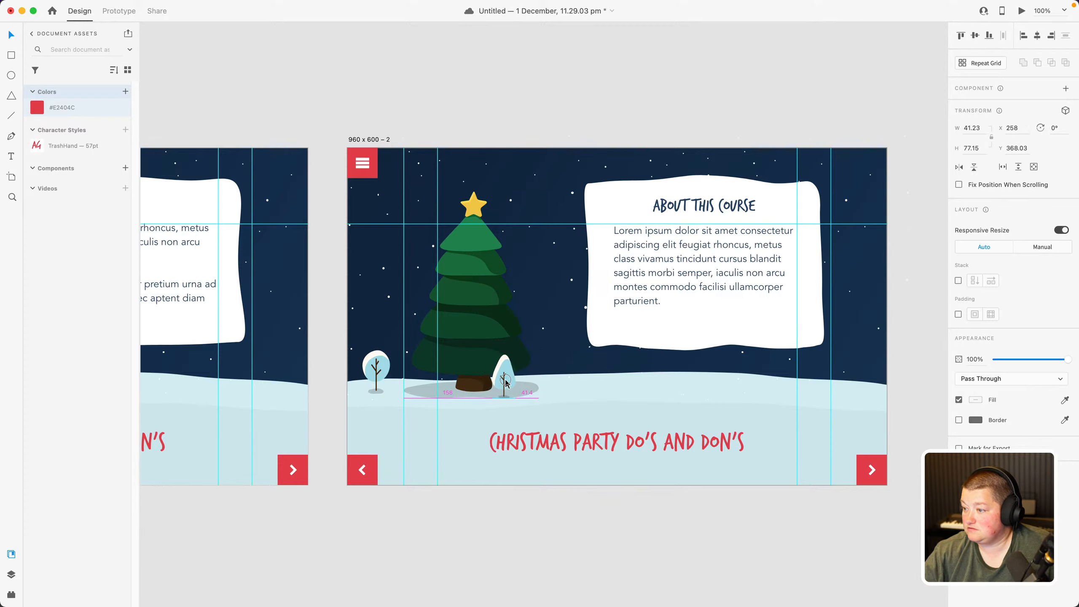
click(475, 114)
drag(375, 373, 409, 378)
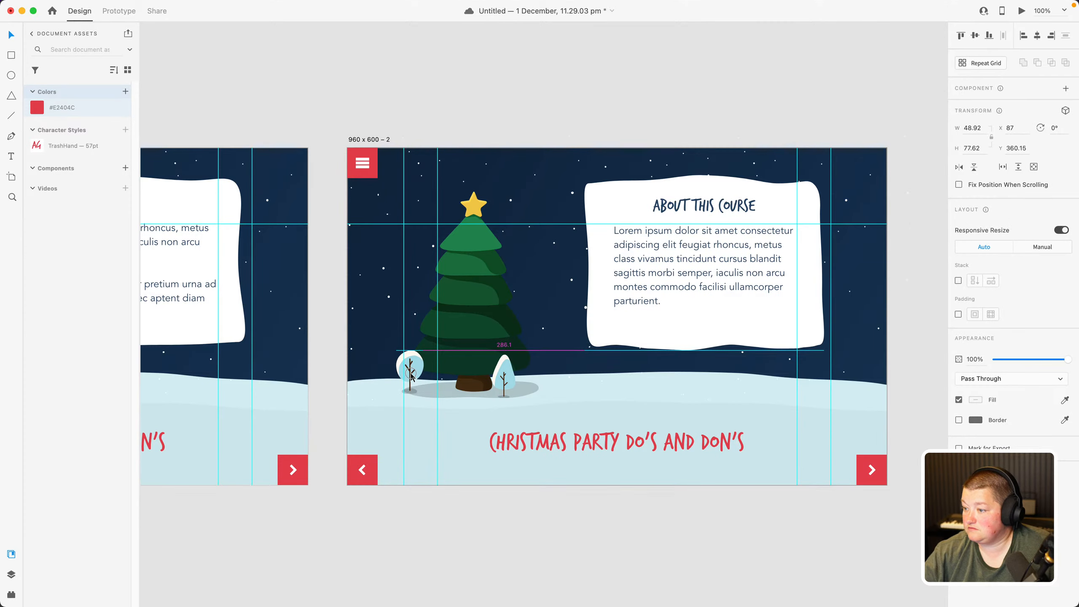
scroll(479, 112, left, 20)
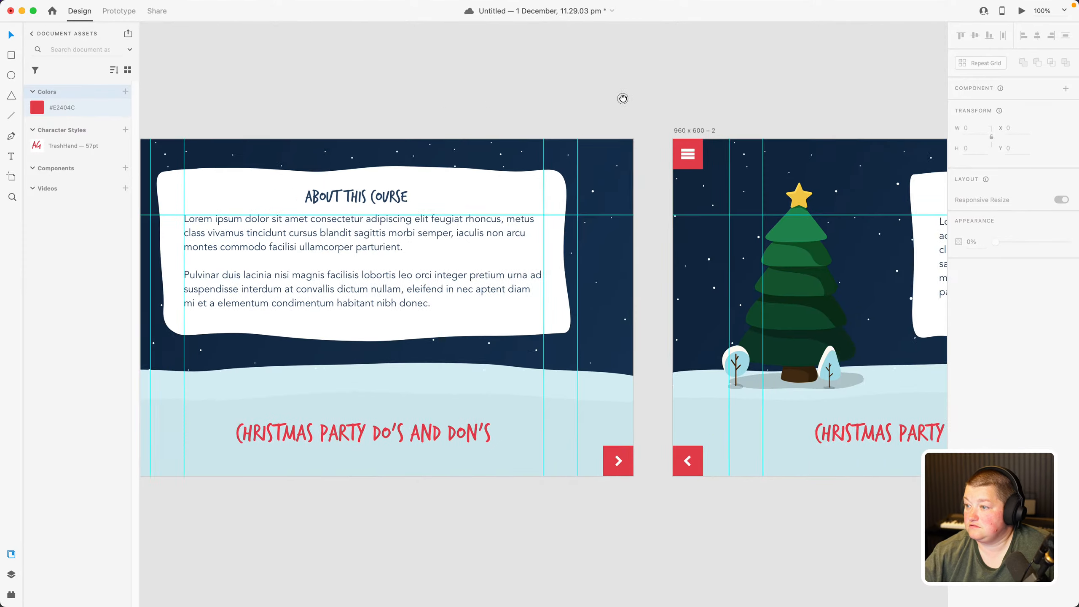
scroll(691, 104, right, 20)
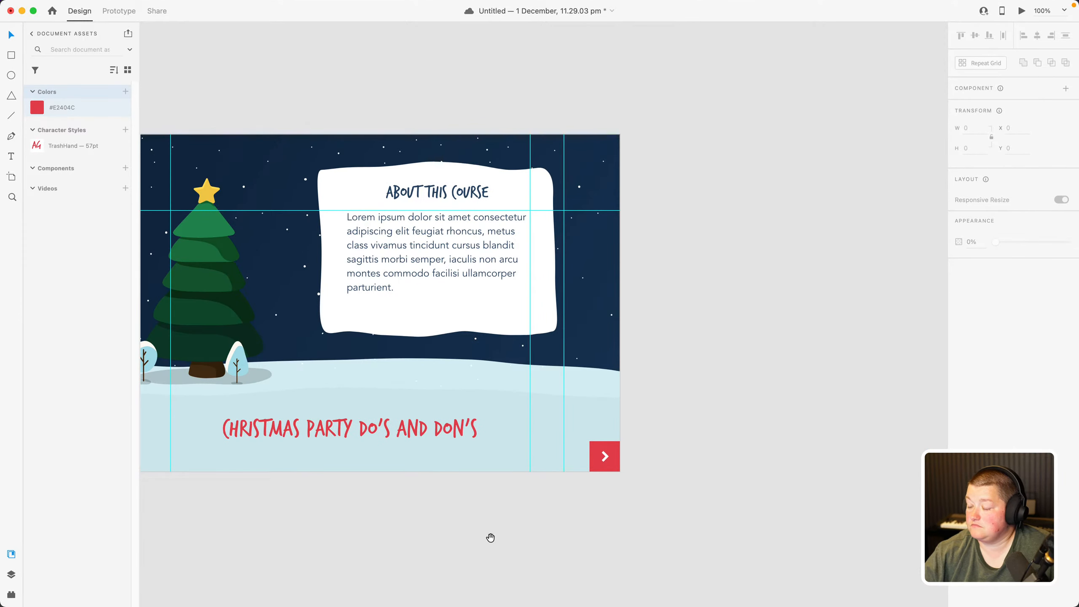
scroll(490, 538, left, 20)
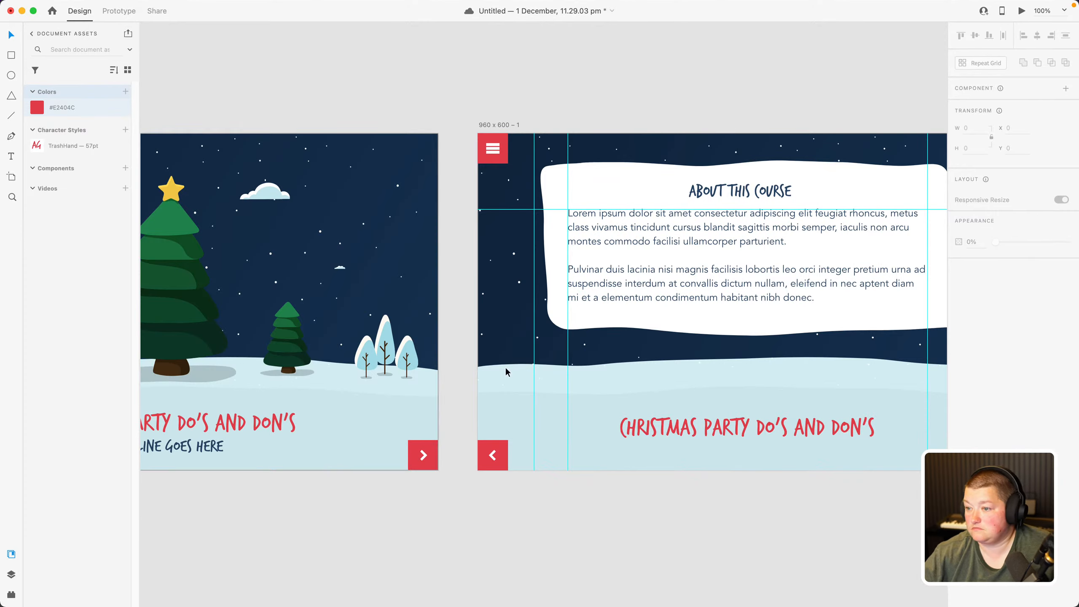
Switch to prototyping and link the back button on the wide-panel slide to the title slide
click(119, 11)
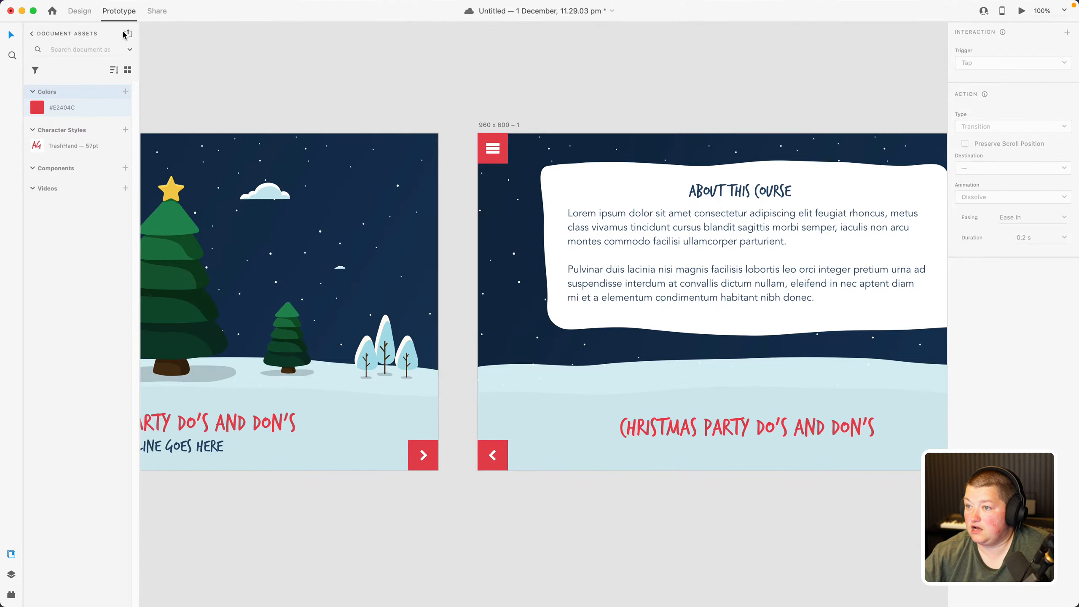
click(487, 457)
drag(502, 446, 374, 276)
click(518, 518)
Link the wide-panel slide's next button to the tree slide, and the tree slide's back button to the wide-panel slide
drag(658, 516, 258, 503)
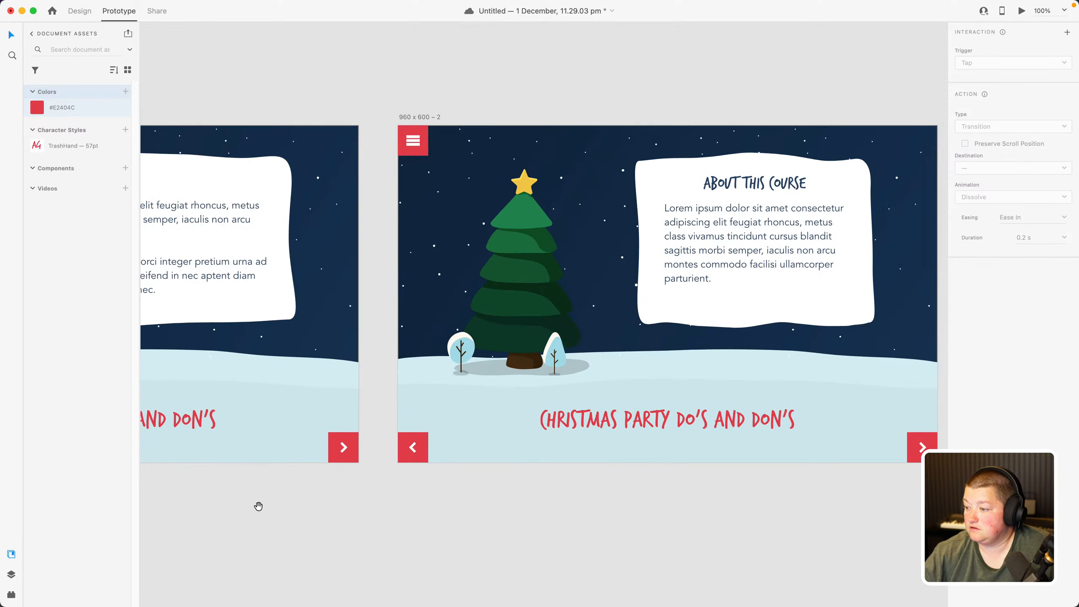
click(354, 450)
drag(359, 446, 421, 323)
click(408, 452)
drag(428, 447, 357, 306)
Link the next button on the tree slide back to the title slide
click(723, 487)
drag(723, 487, 447, 472)
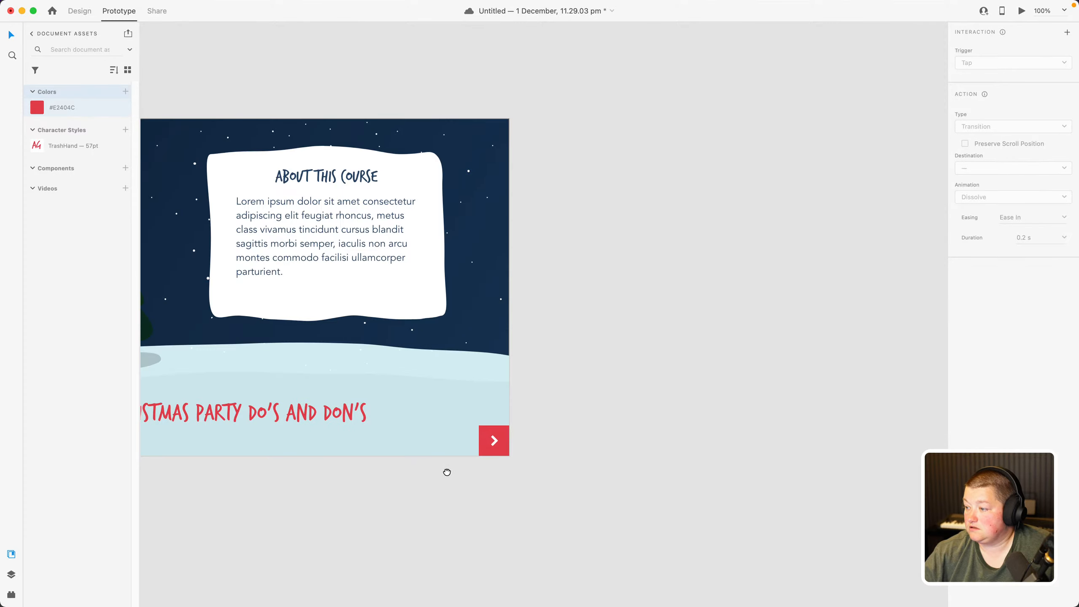
click(505, 443)
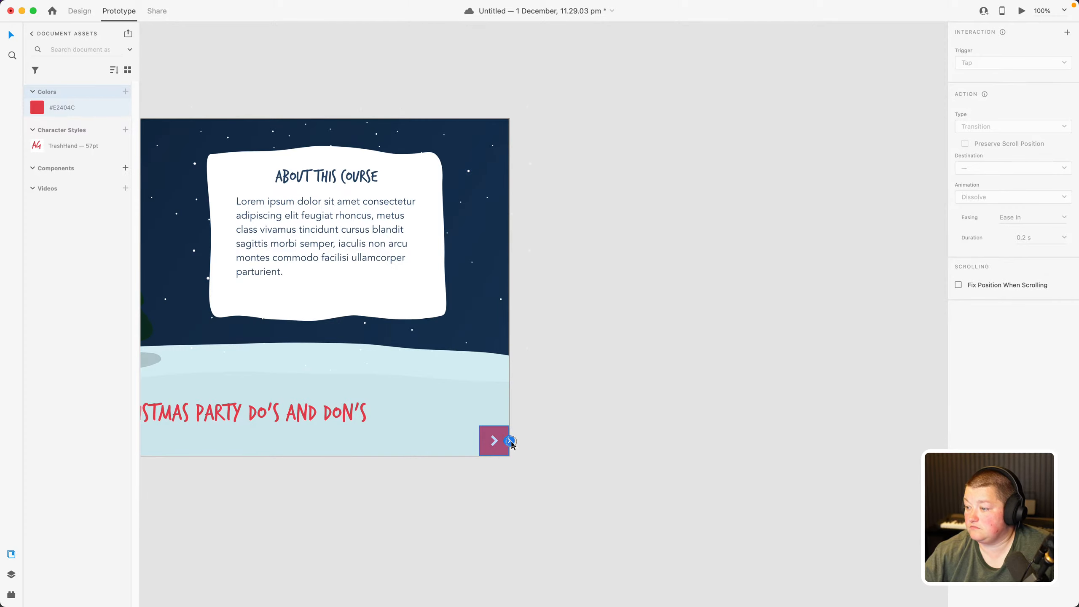
drag(511, 443, 537, 193)
click(549, 499)
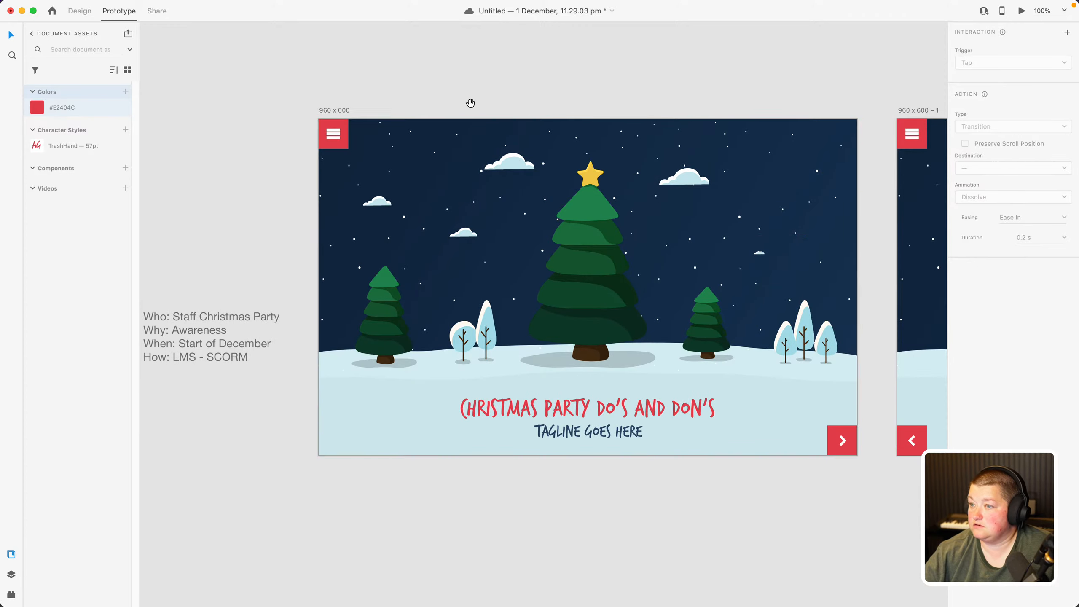
Preview the prototype from the title slide, test the next and back buttons through all three slides, and close the preview
click(1021, 11)
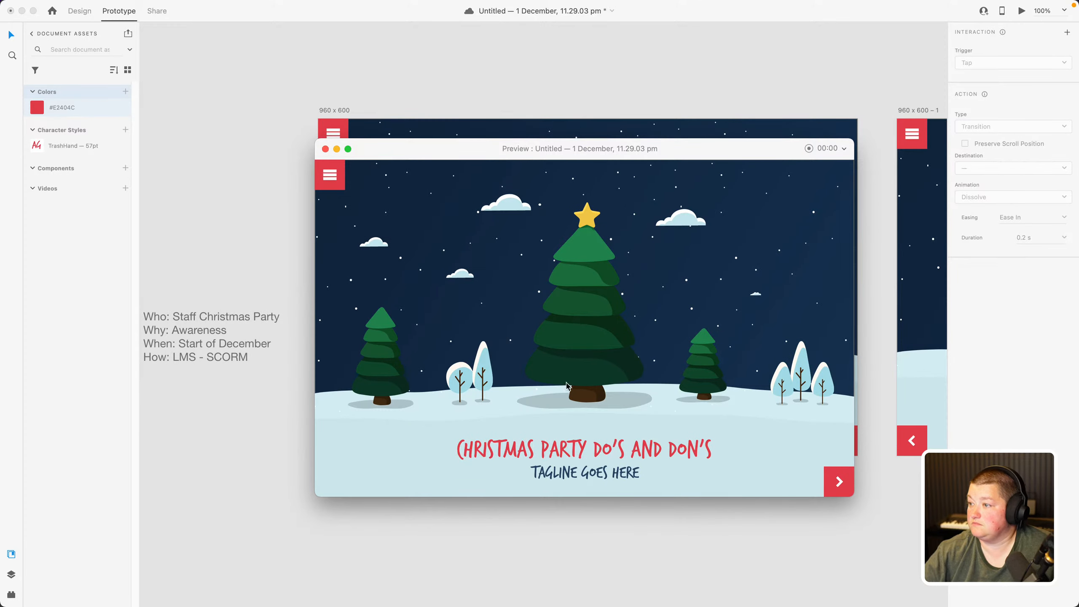
drag(447, 150, 370, 84)
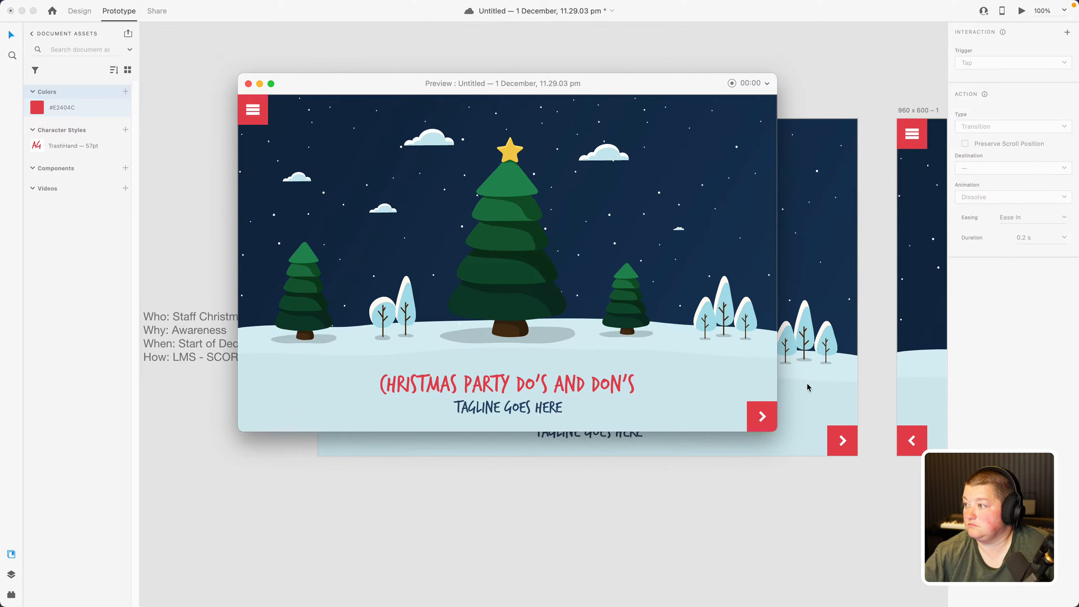
click(762, 415)
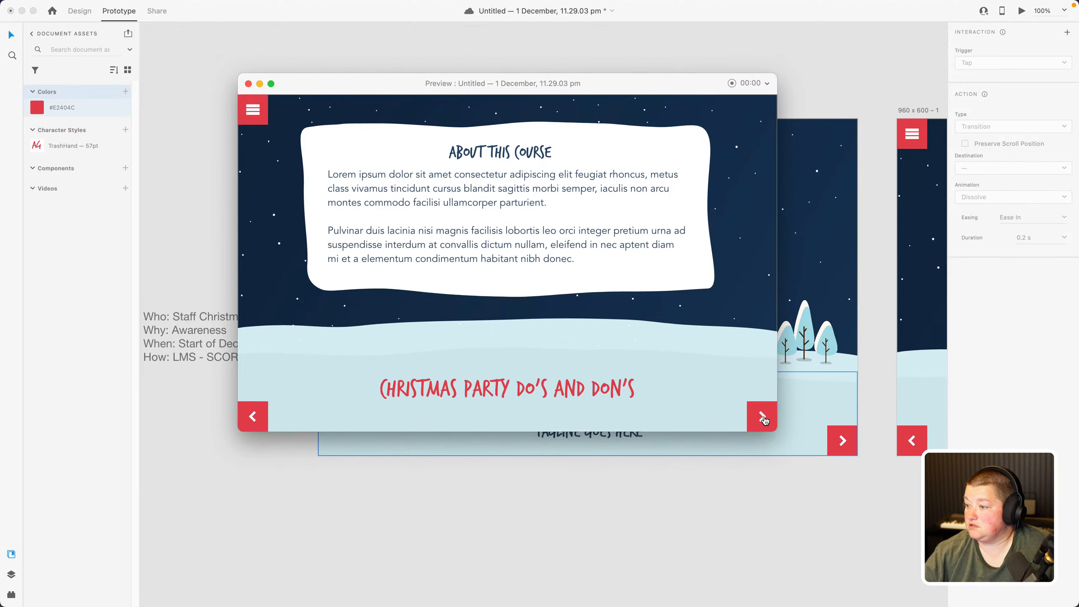
click(261, 418)
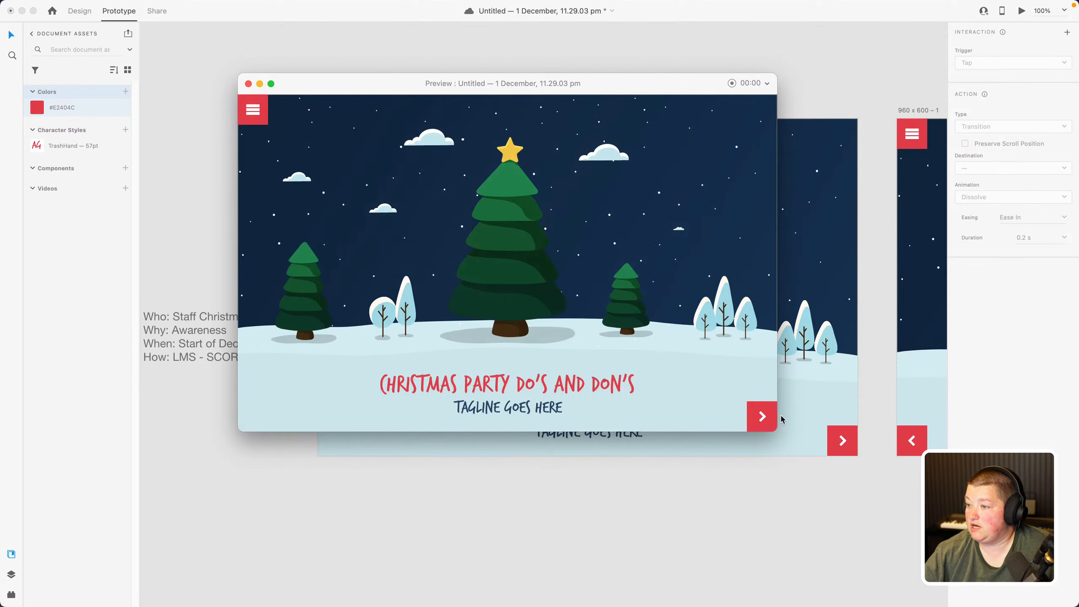
click(762, 416)
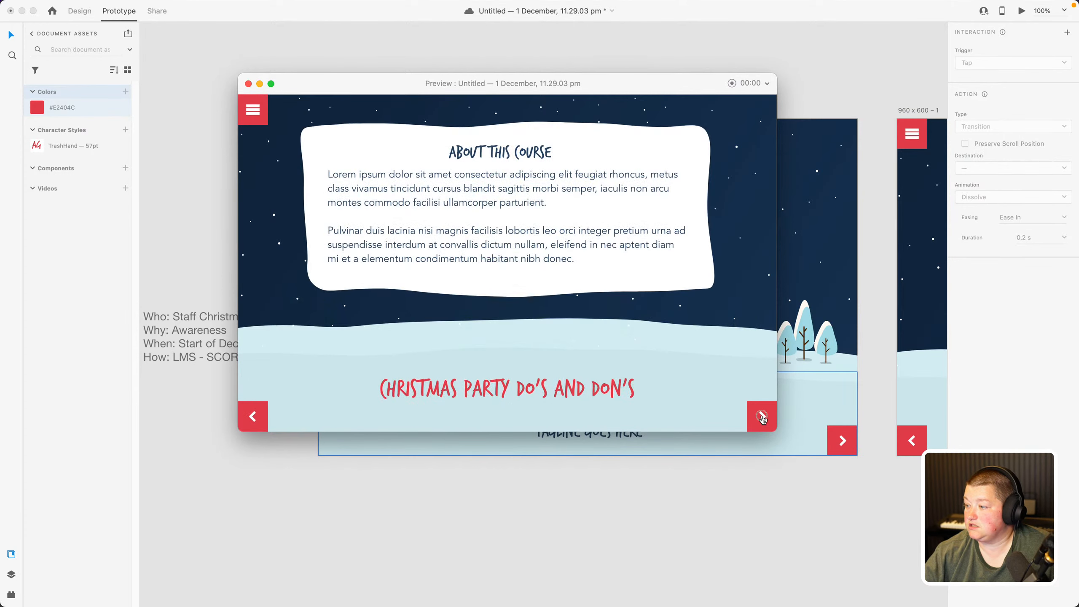
click(762, 417)
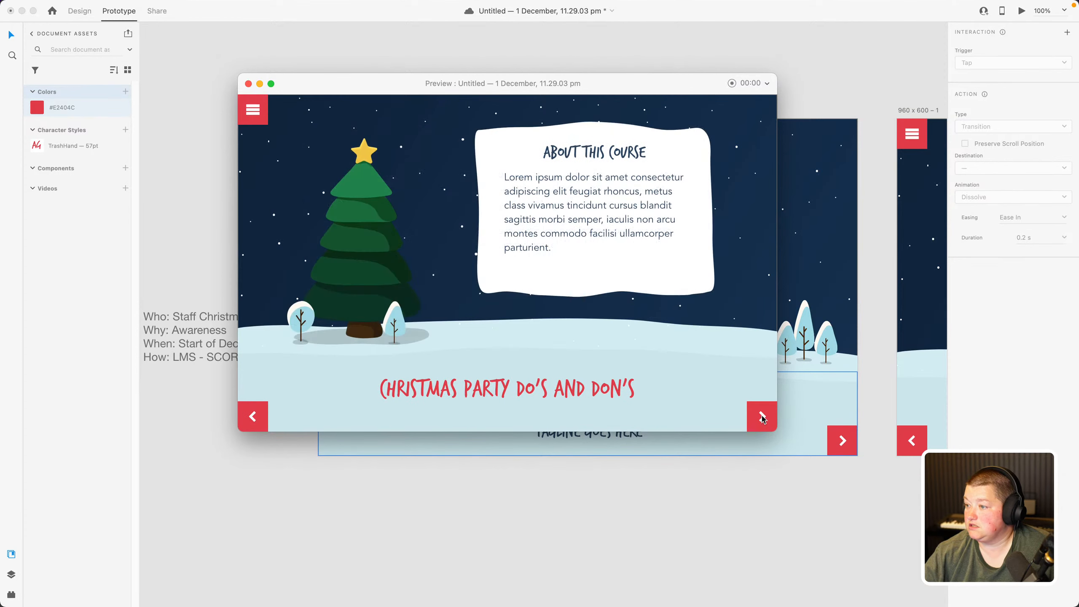
click(247, 84)
Review the layouts of the title, wide-panel and tree slides across the canvas
scroll(650, 494, right, 10)
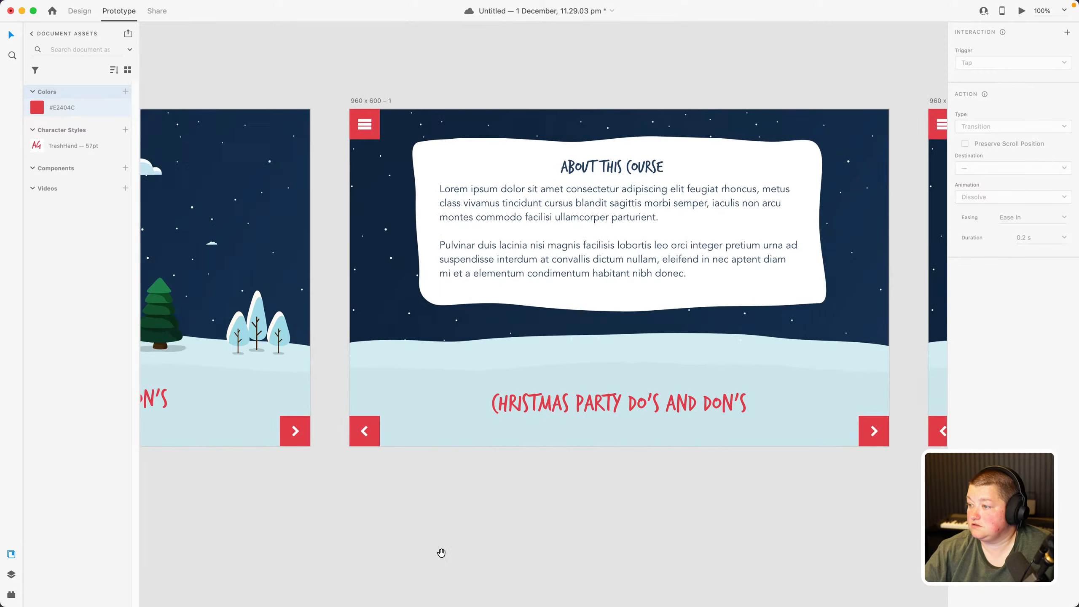
scroll(441, 553, right, 15)
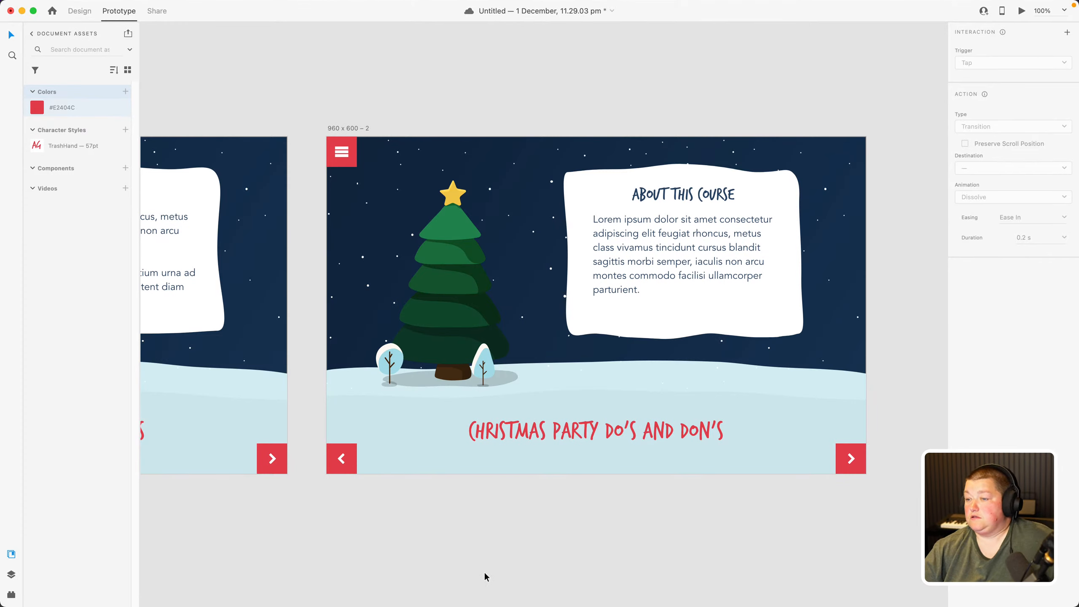
scroll(332, 513, left, 15)
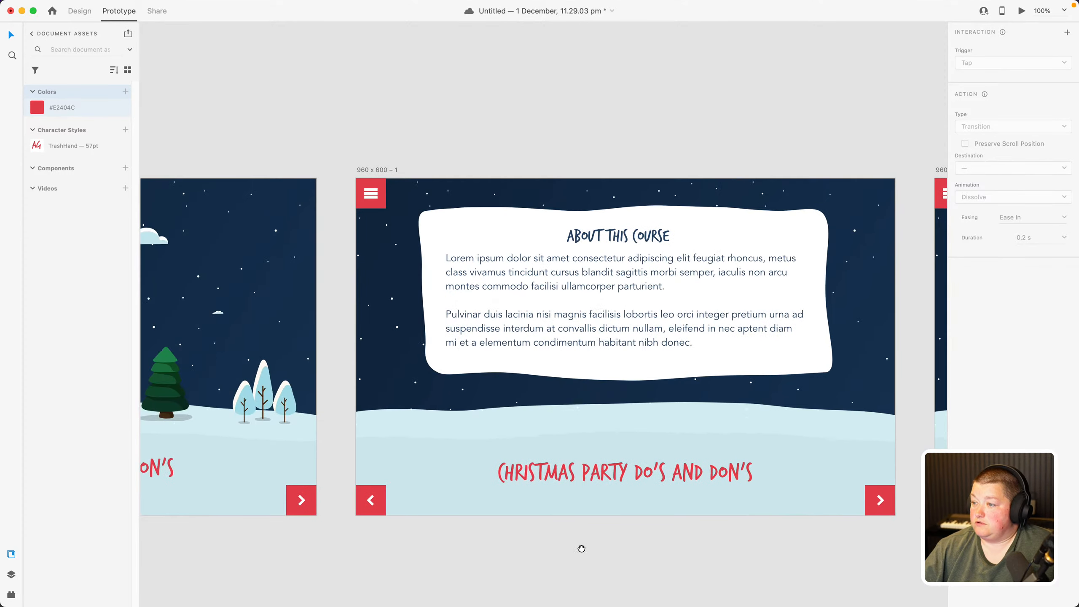
scroll(457, 593, left, 15)
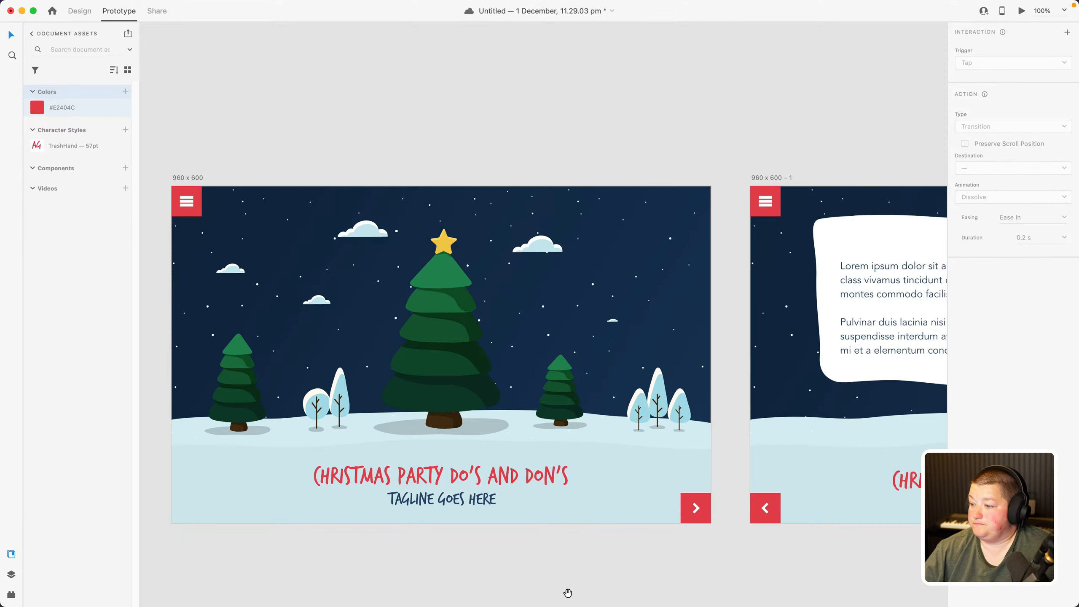
scroll(665, 588, left, 5)
scroll(506, 571, right, 15)
scroll(505, 570, down, 3)
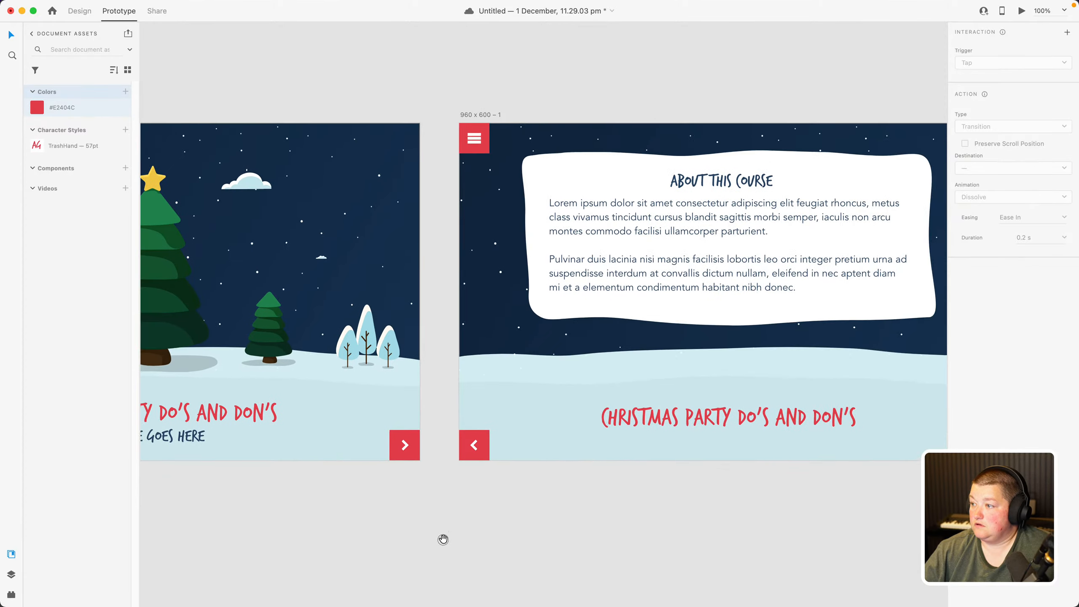
scroll(443, 539, right, 3)
scroll(518, 535, left, 6)
scroll(652, 545, right, 15)
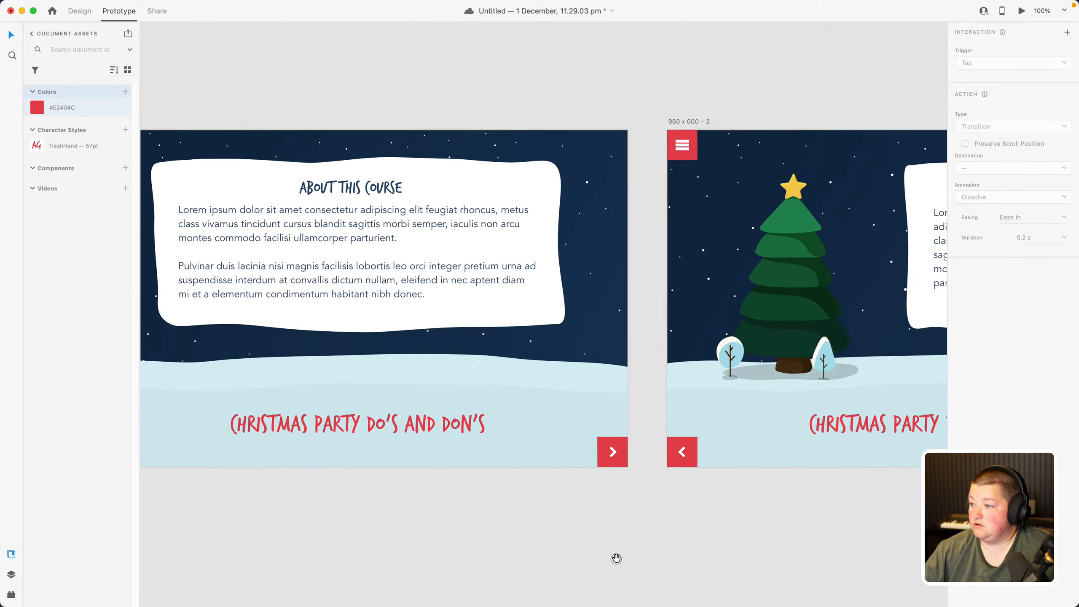
scroll(616, 558, right, 15)
scroll(523, 526, left, 5)
scroll(523, 527, up, 1)
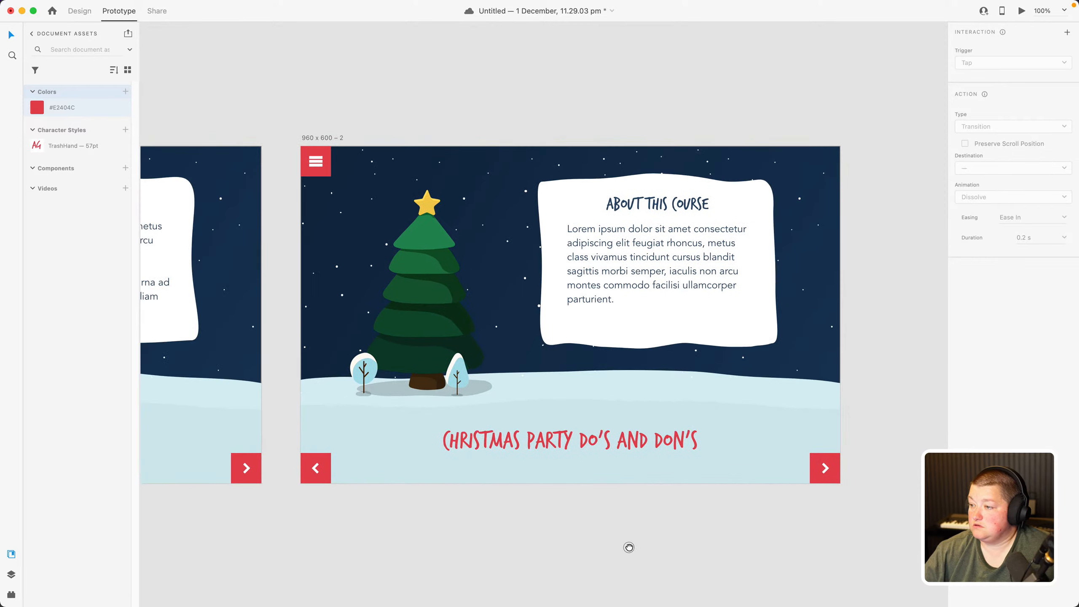
drag(474, 548, 272, 503)
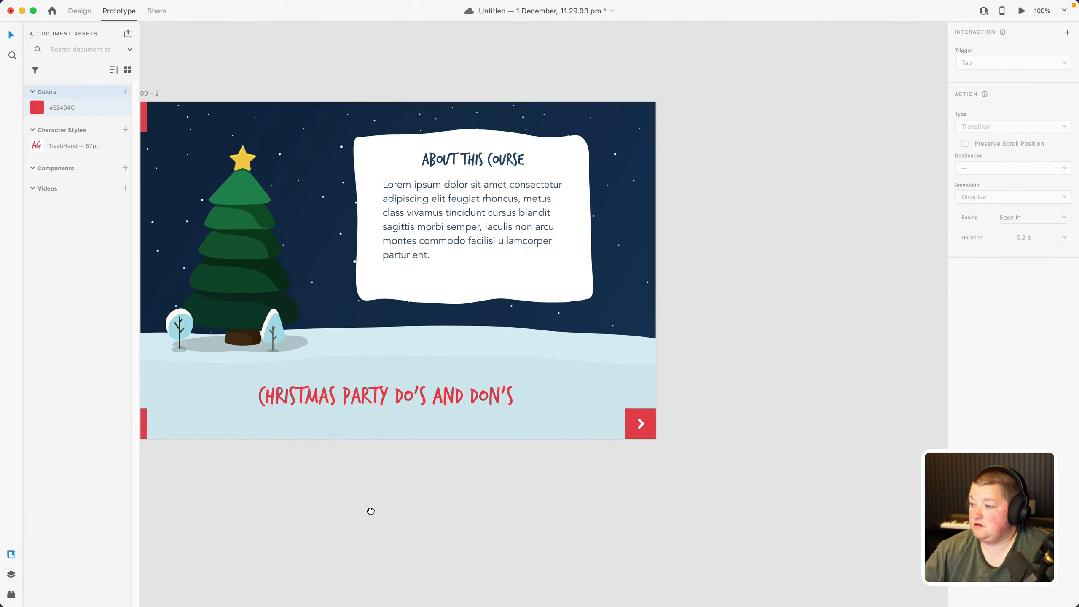
drag(476, 525, 588, 538)
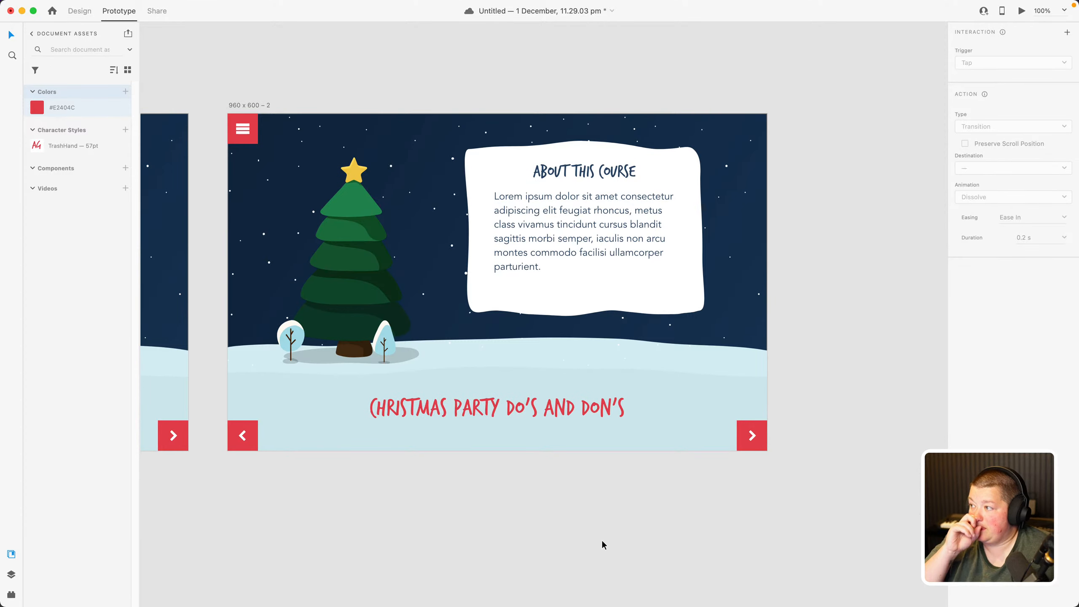
Return to designing and group the tree slide's heading, body text and white panel
click(559, 275)
click(574, 305)
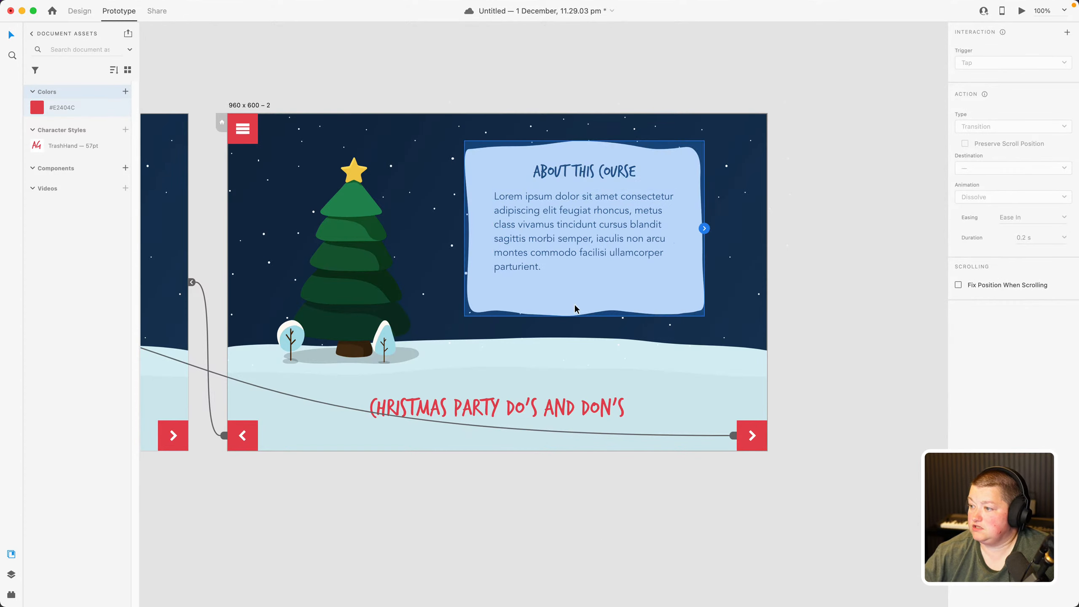
click(806, 207)
click(85, 11)
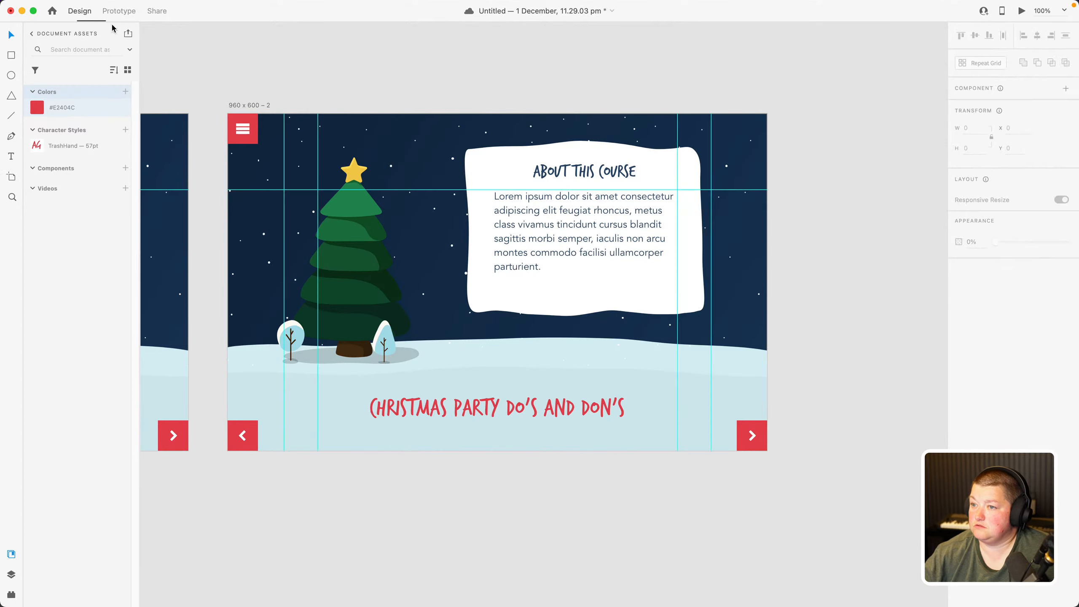
click(589, 175)
shift+click(569, 210)
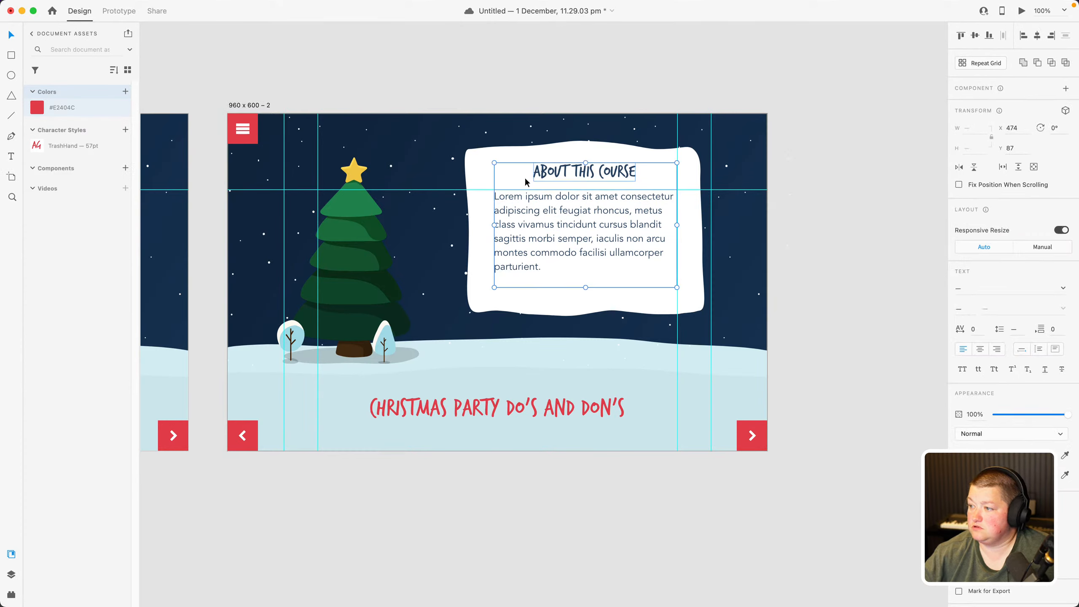
shift+click(508, 162)
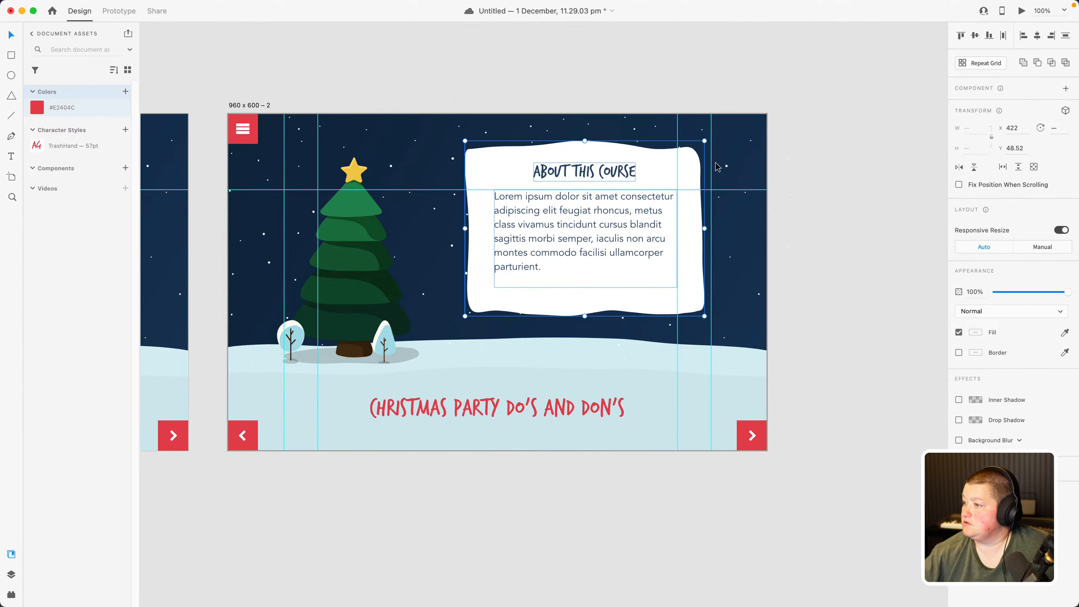
right_click(617, 176)
click(637, 286)
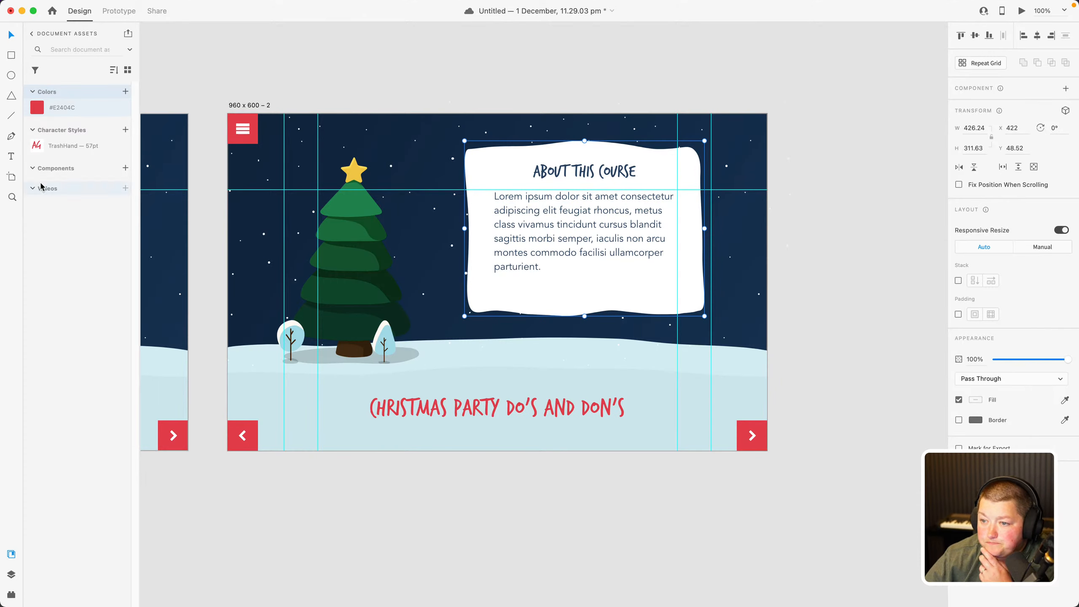
Inspect the large tree group, the text panel group and the layer list of the tree slide
click(352, 264)
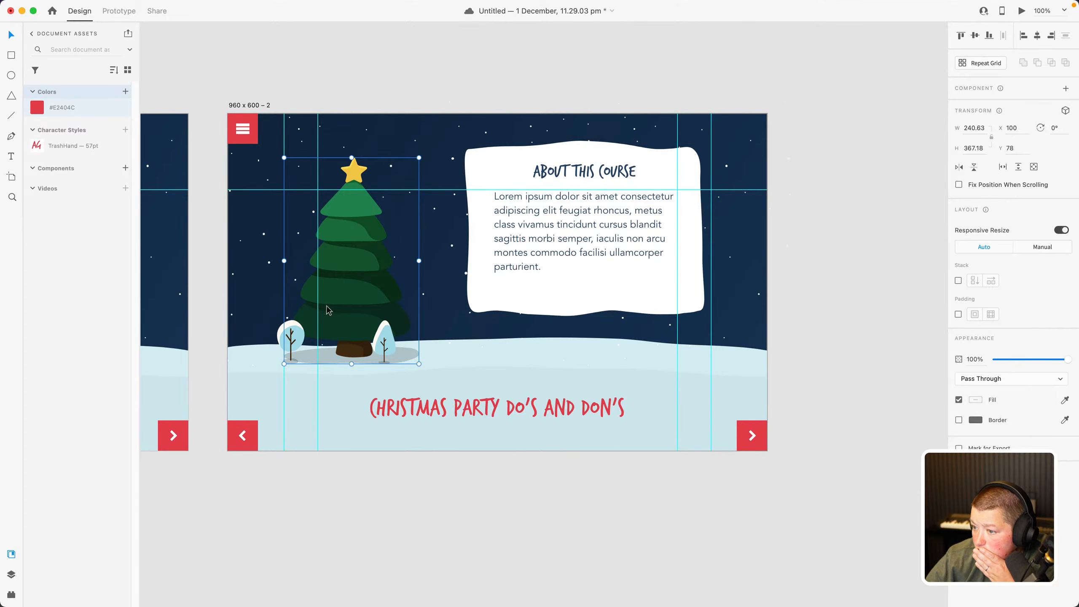
click(549, 243)
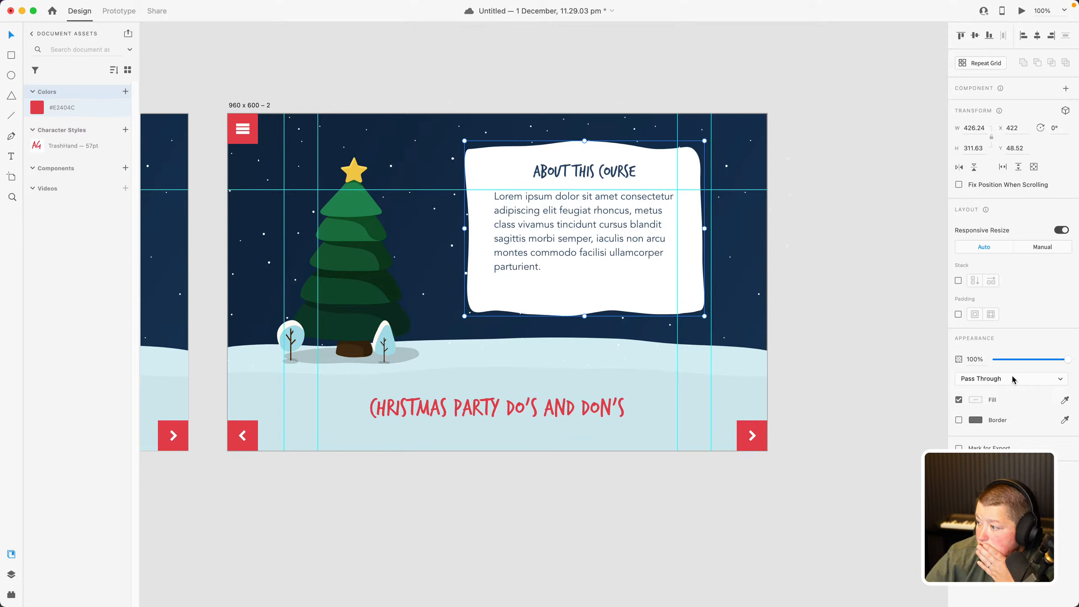
click(12, 574)
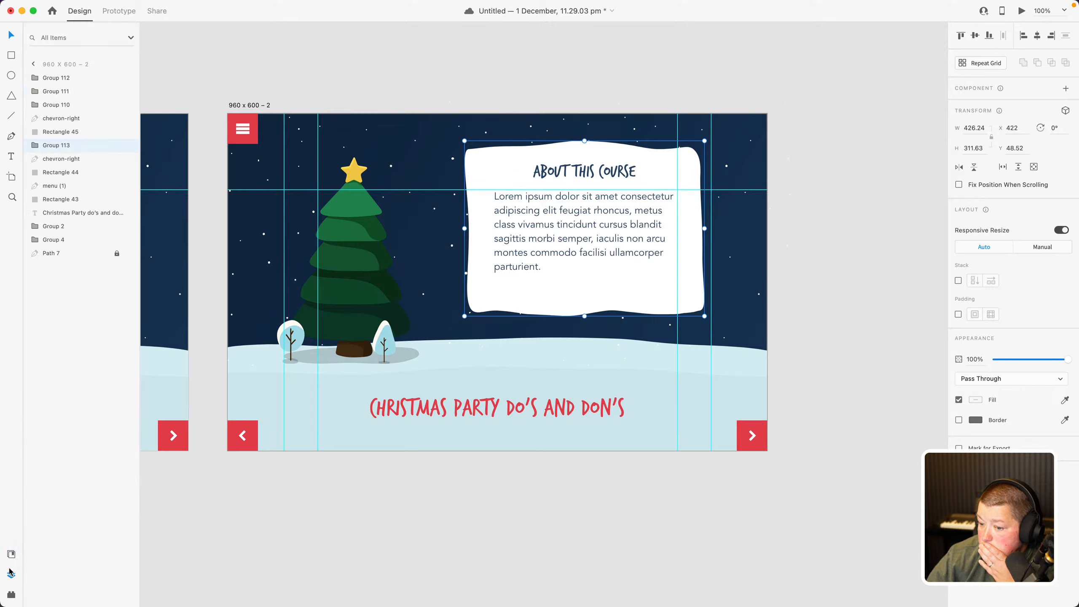
click(12, 555)
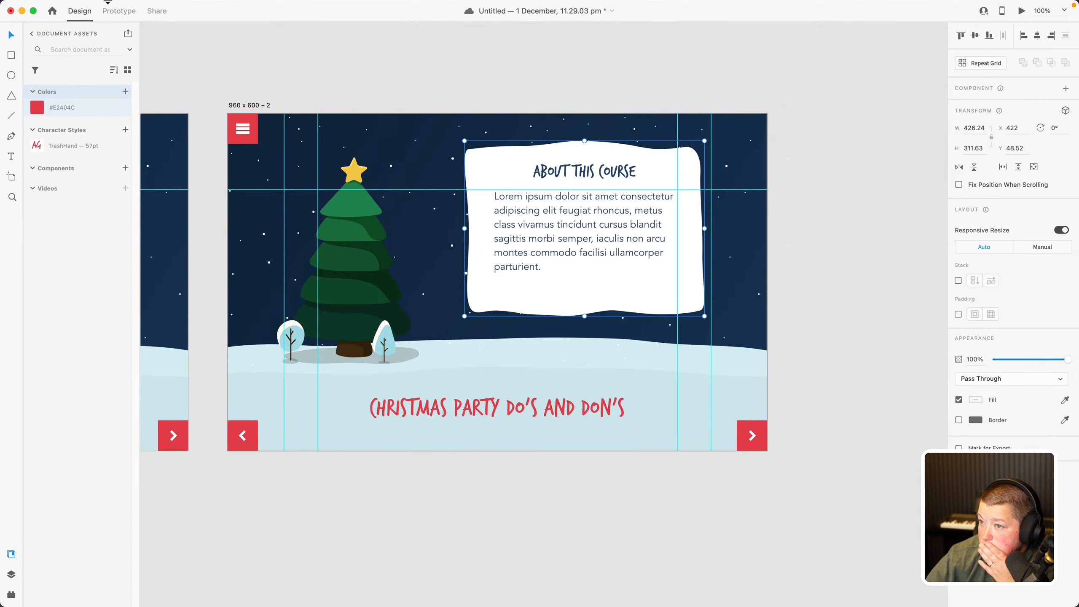
Switch to prototyping and examine the trigger and action type options for the wide-panel slide's next-button link to the tree slide
click(117, 12)
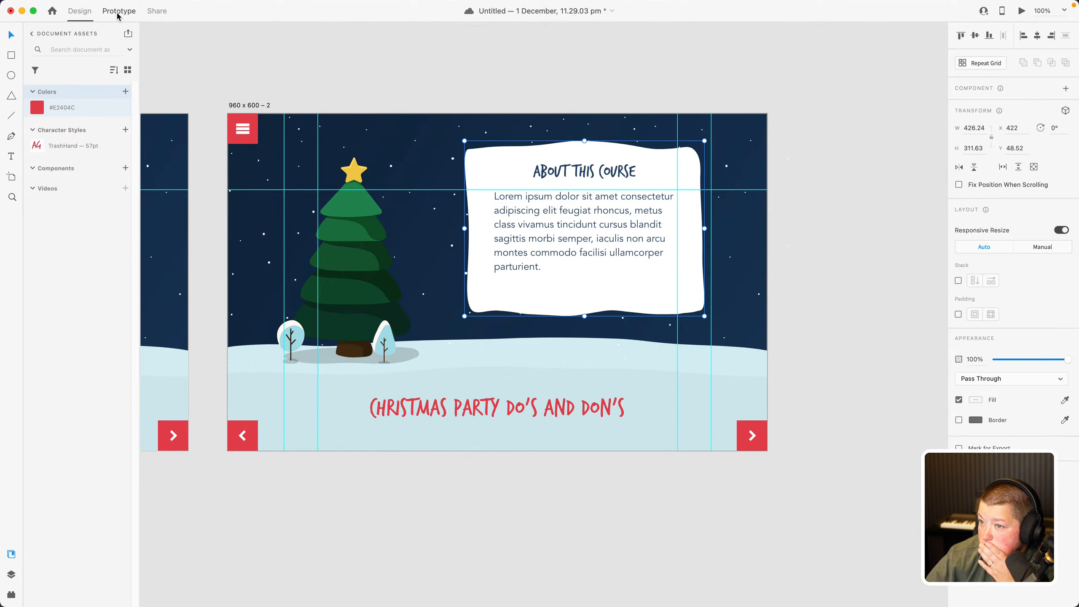
click(773, 204)
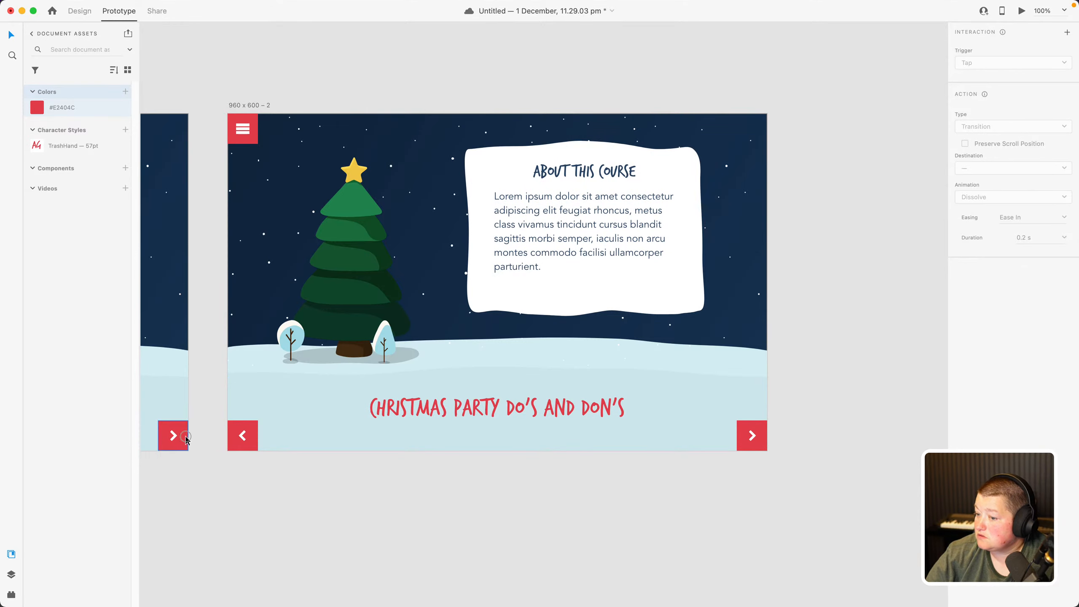
drag(186, 436, 230, 282)
click(975, 62)
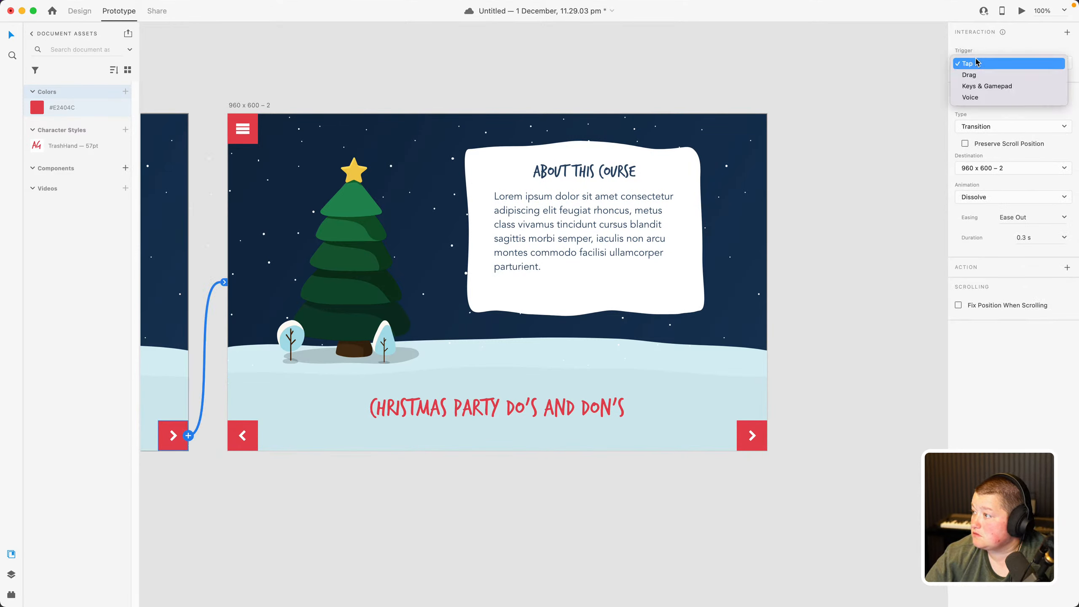
click(894, 72)
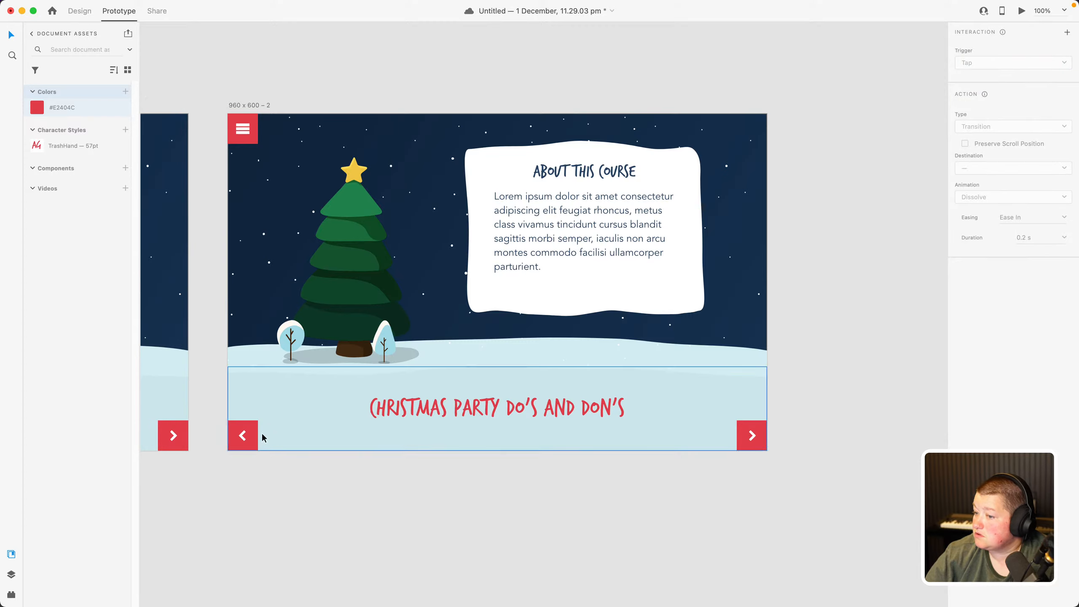
click(185, 438)
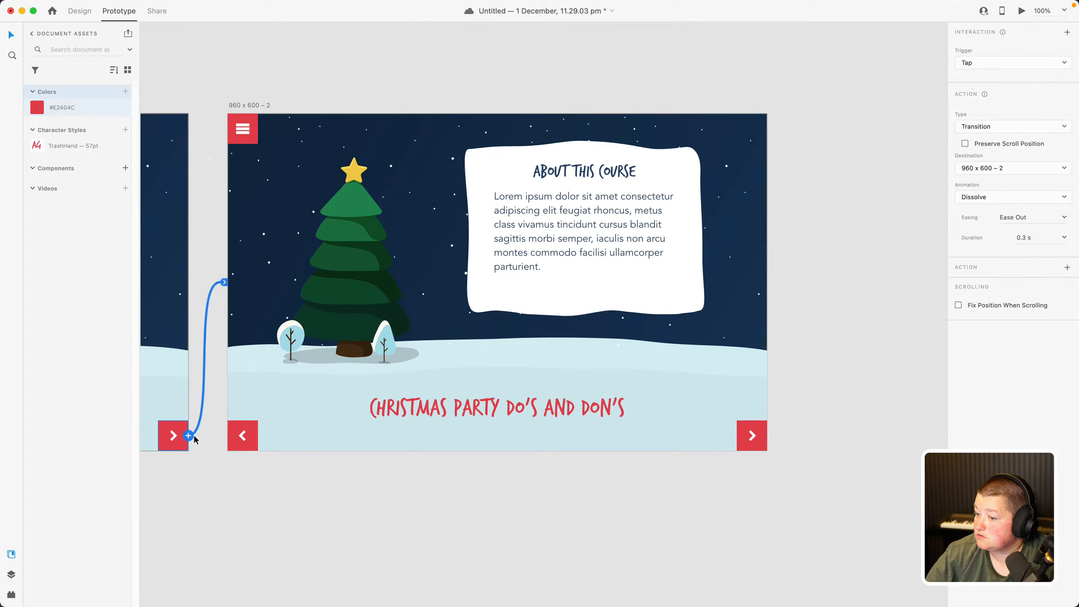
click(999, 129)
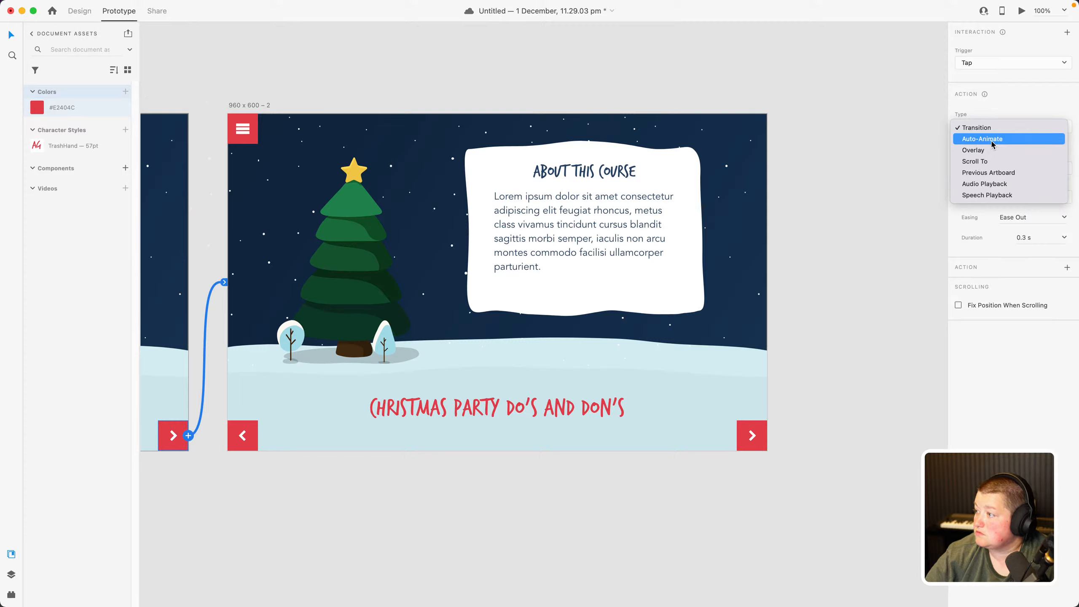
click(867, 147)
click(676, 160)
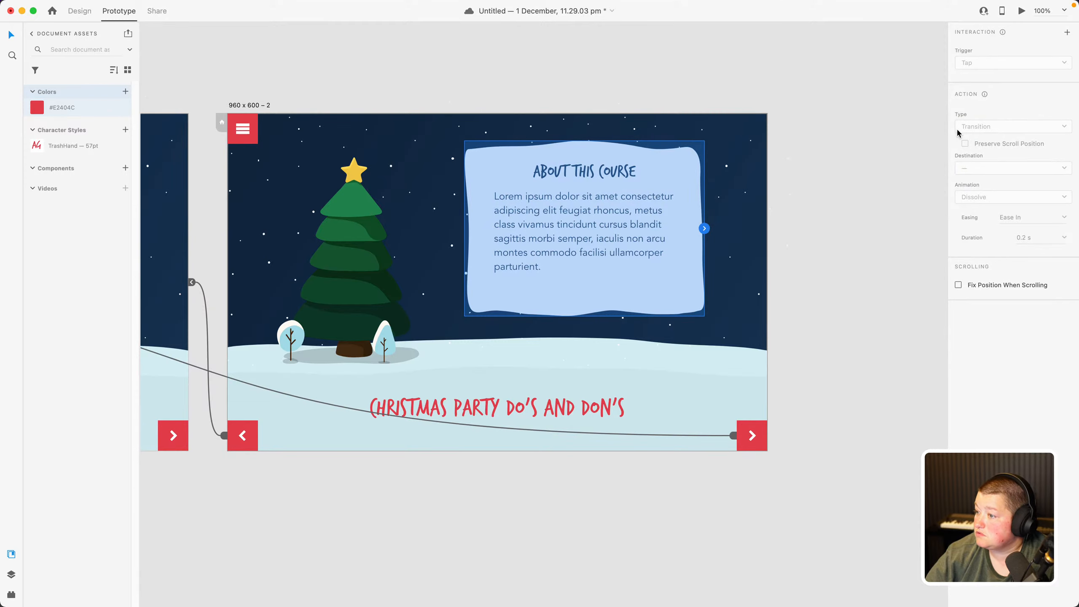
click(851, 180)
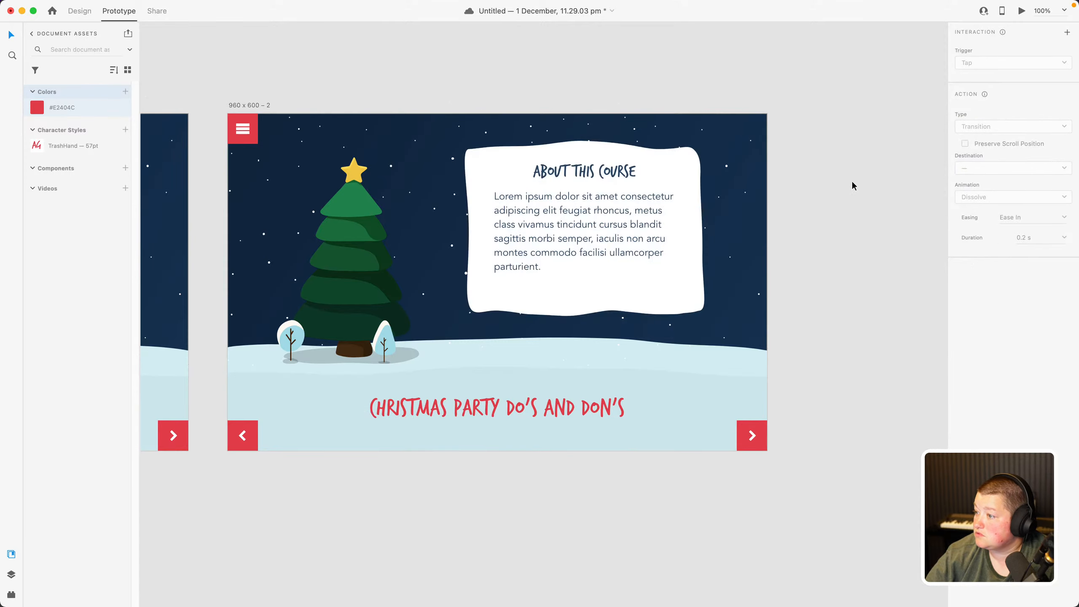
scroll(906, 113, left, 15)
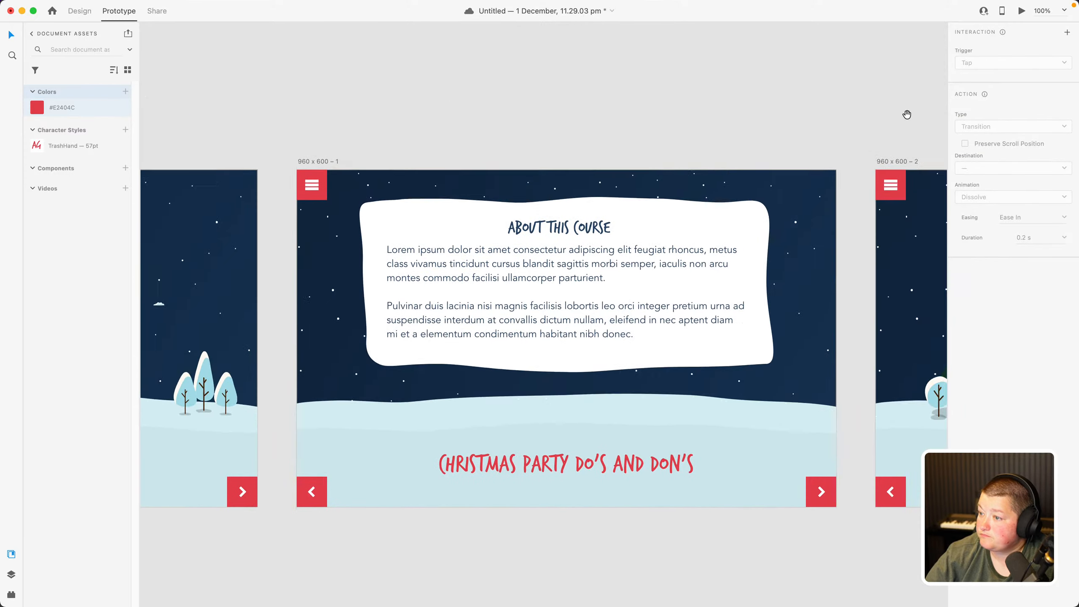
scroll(637, 115, right, 15)
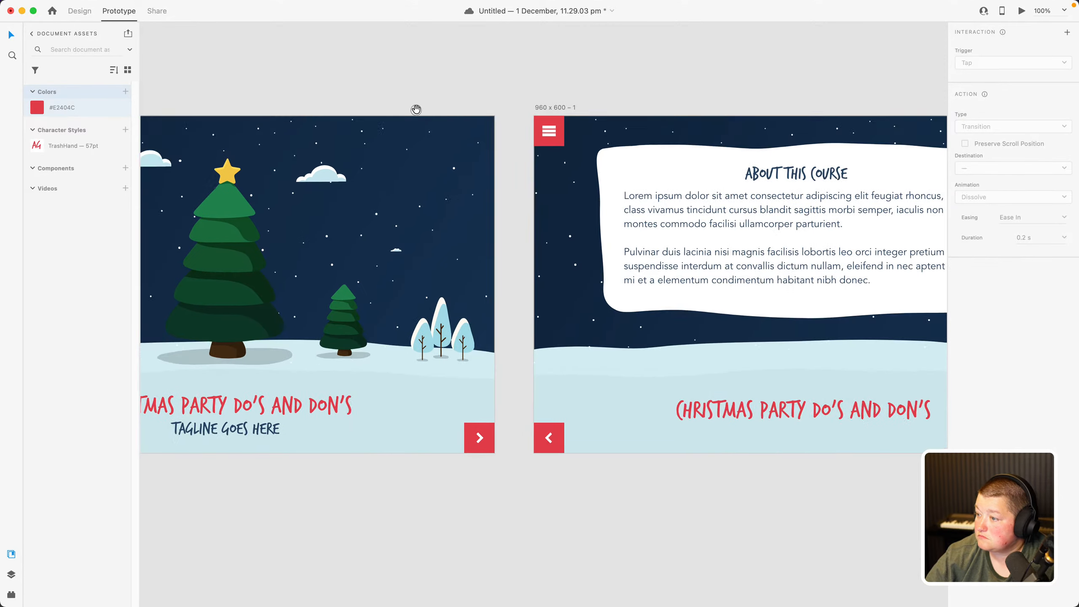
scroll(498, 91, right, 12)
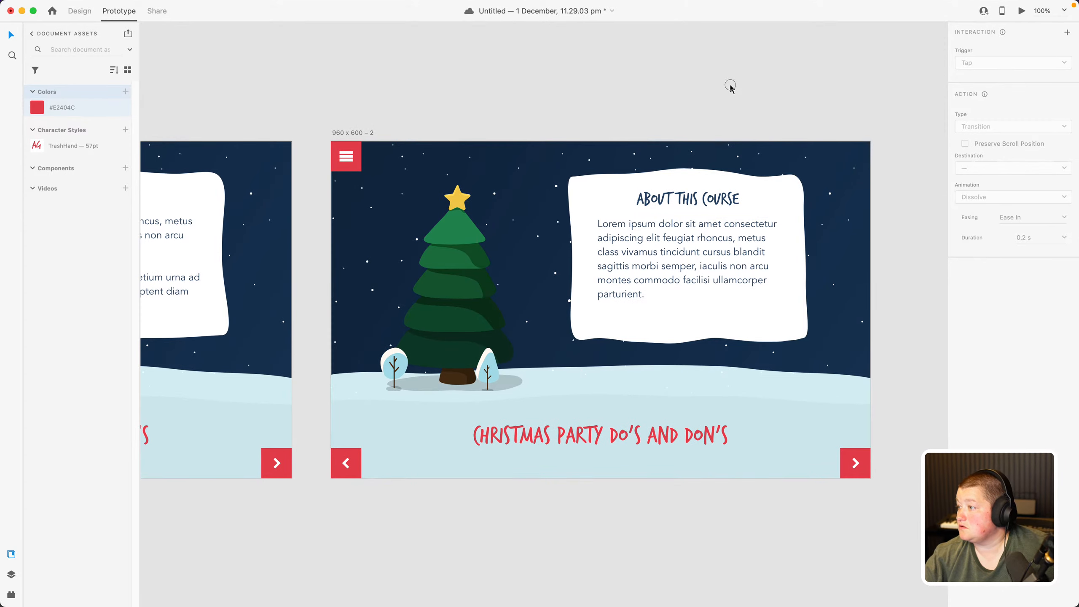
Return to designing and edit the anchor points on the tree slide's white panel to flatten the bump in its top edge
click(697, 178)
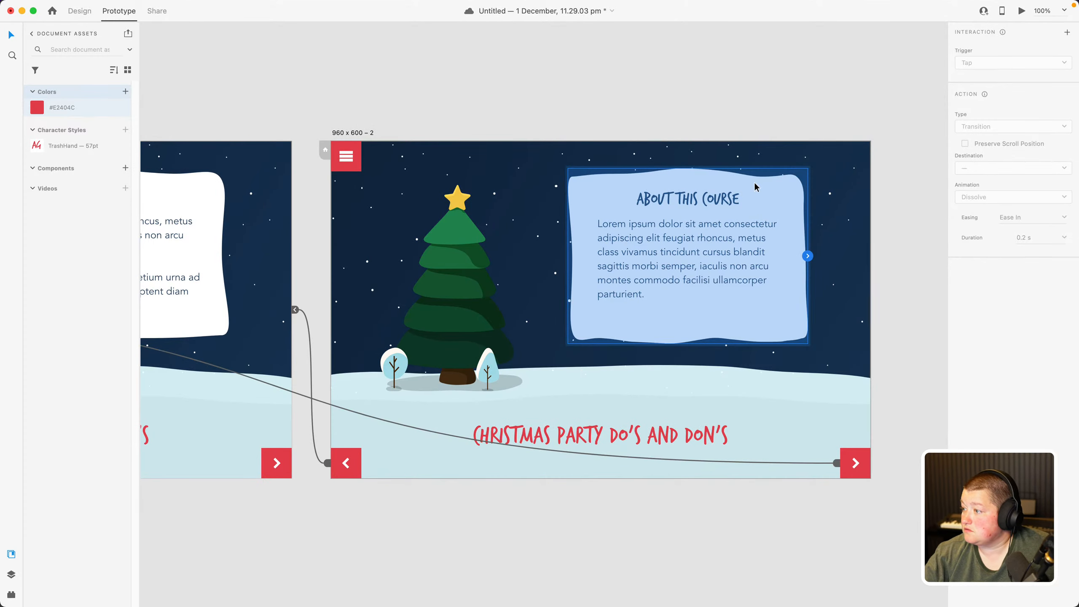
click(83, 12)
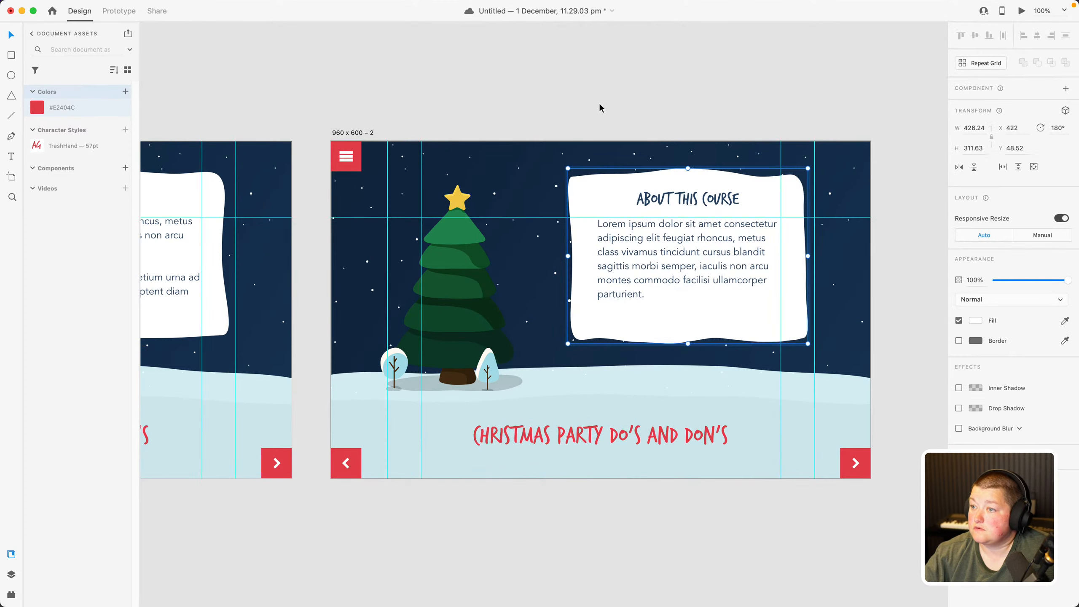
double_click(655, 178)
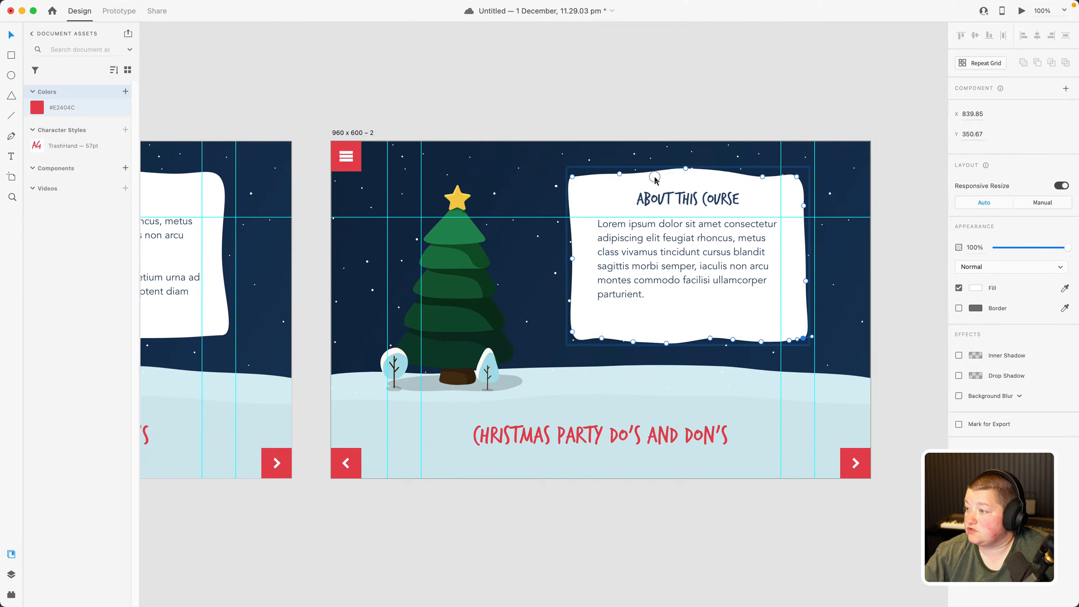
drag(685, 170, 690, 177)
drag(763, 176, 763, 174)
Reshape the right edge of the tree slide's white panel by repositioning its upper and middle anchor points
click(807, 282)
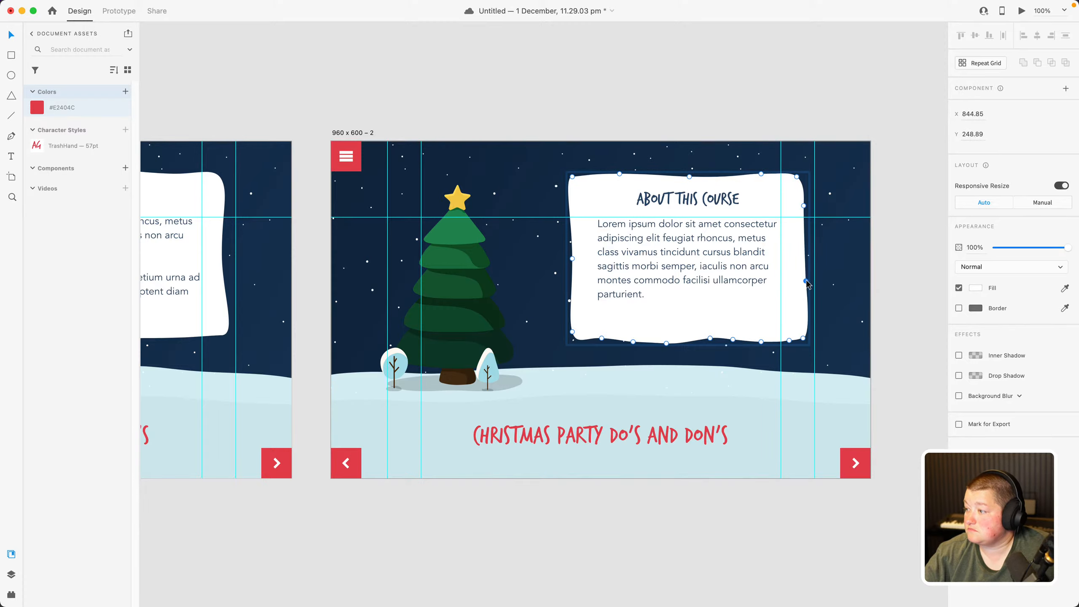
drag(804, 207, 801, 226)
double_click(802, 226)
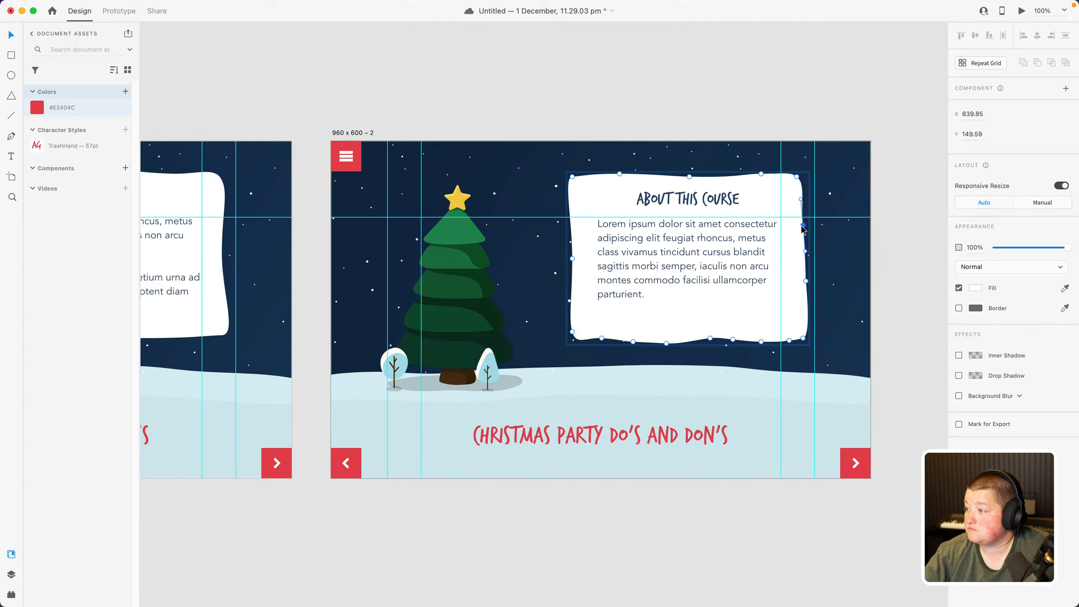
click(806, 282)
drag(806, 282, 807, 287)
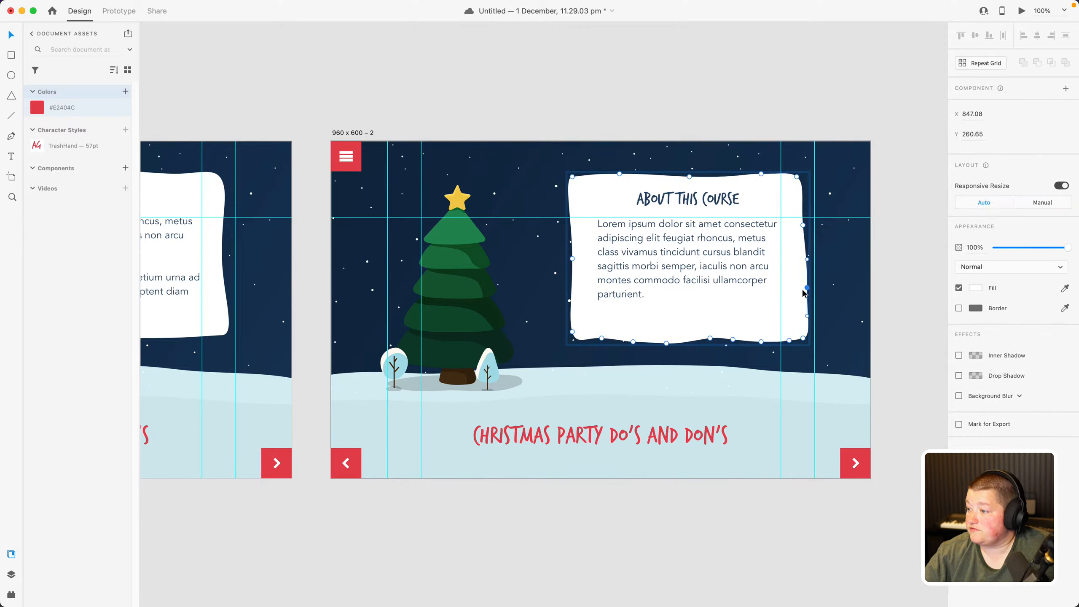
click(881, 273)
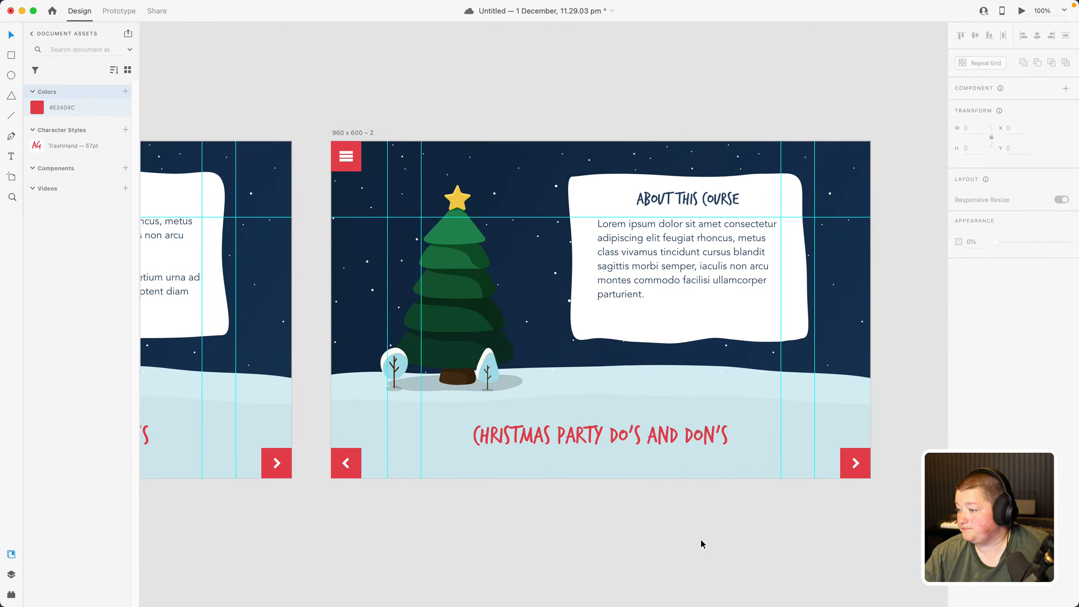
Examine the reshaped panel, the backgrounds and the menu buttons across the tree, wide-panel and title slides
drag(647, 527, 320, 490)
mouse_move(609, 524)
mouse_down()
mouse_move(672, 547)
mouse_move(816, 498)
mouse_move(624, 533)
mouse_up()
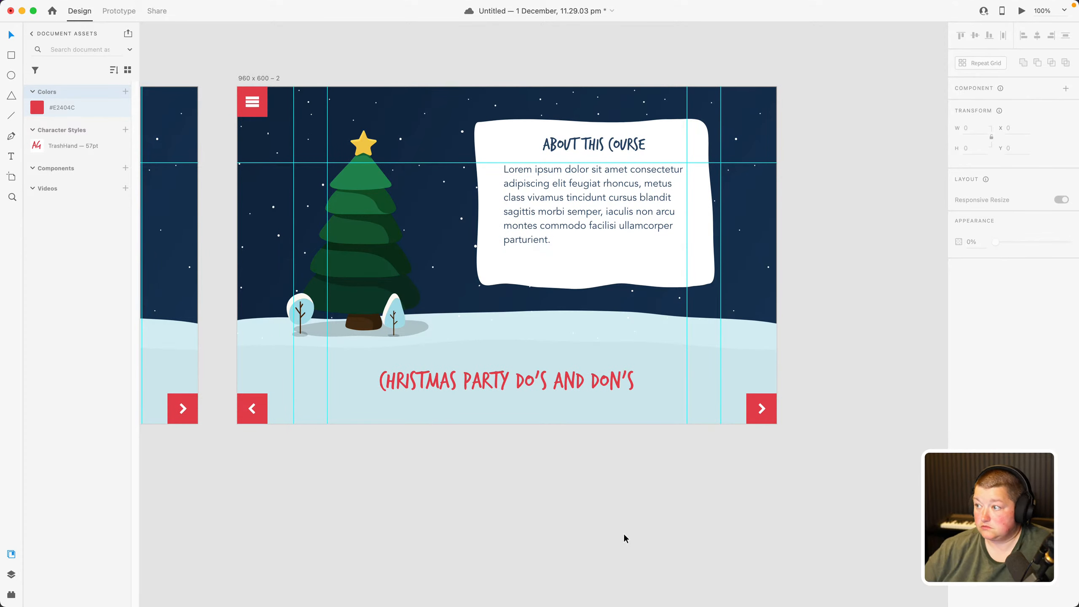
click(463, 137)
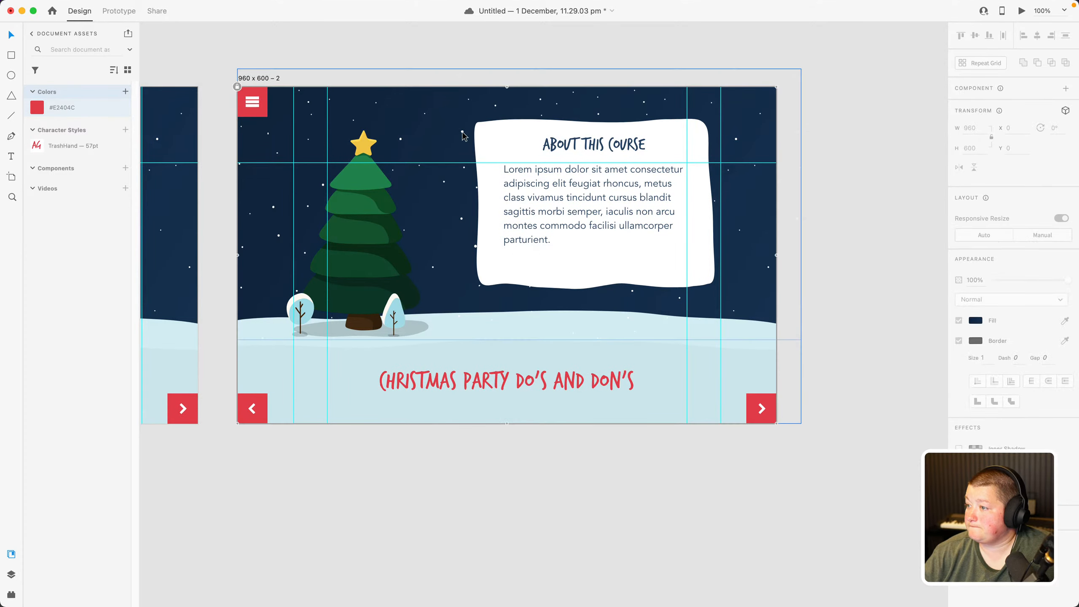
click(571, 491)
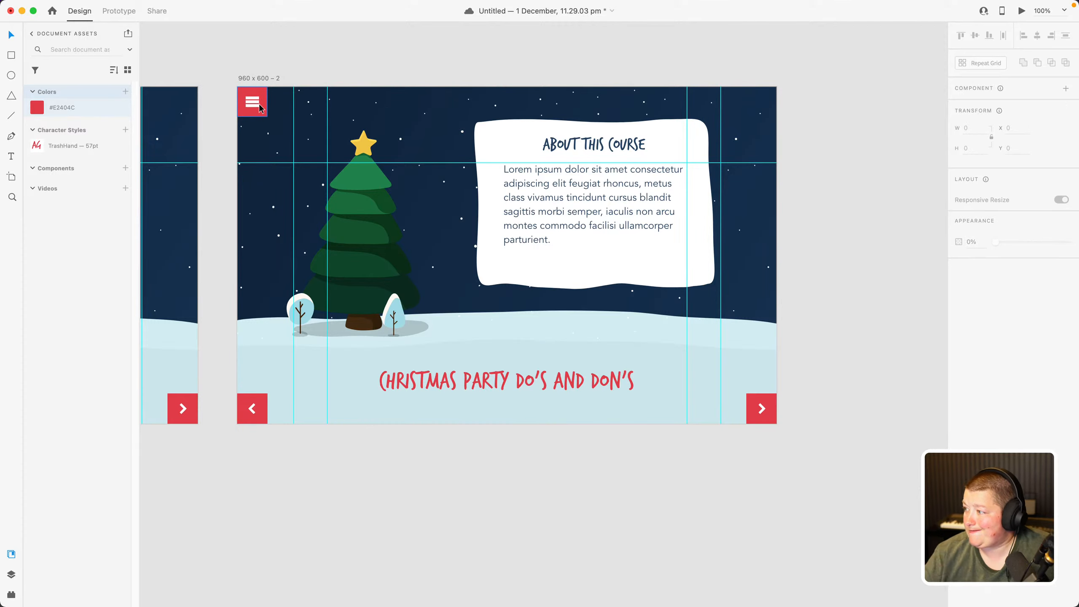
scroll(421, 469, left, 10)
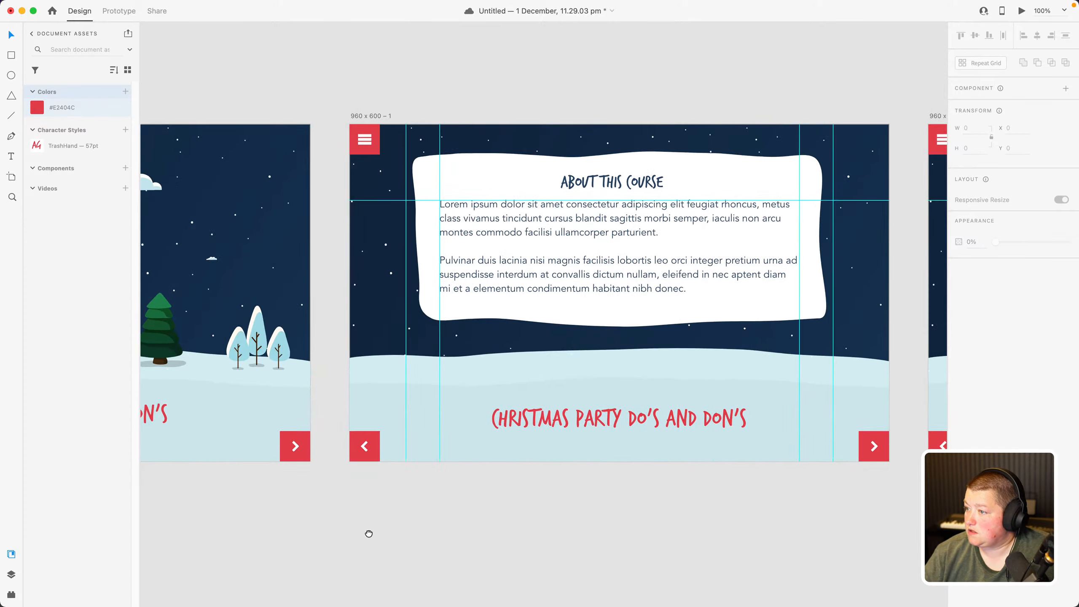
scroll(369, 534, left, 15)
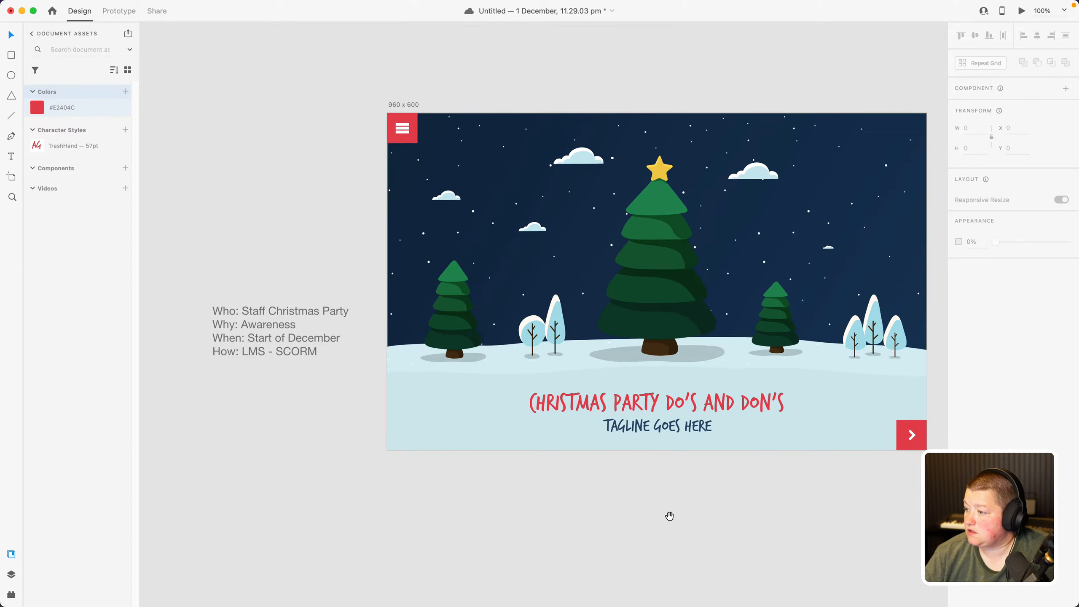
drag(669, 515, 557, 508)
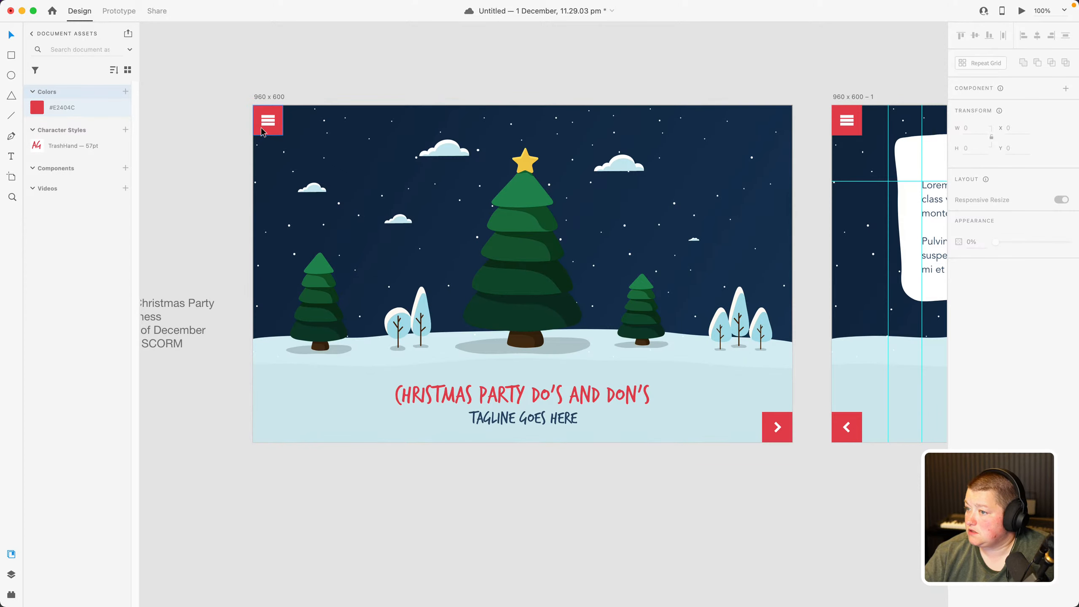
click(262, 131)
click(444, 30)
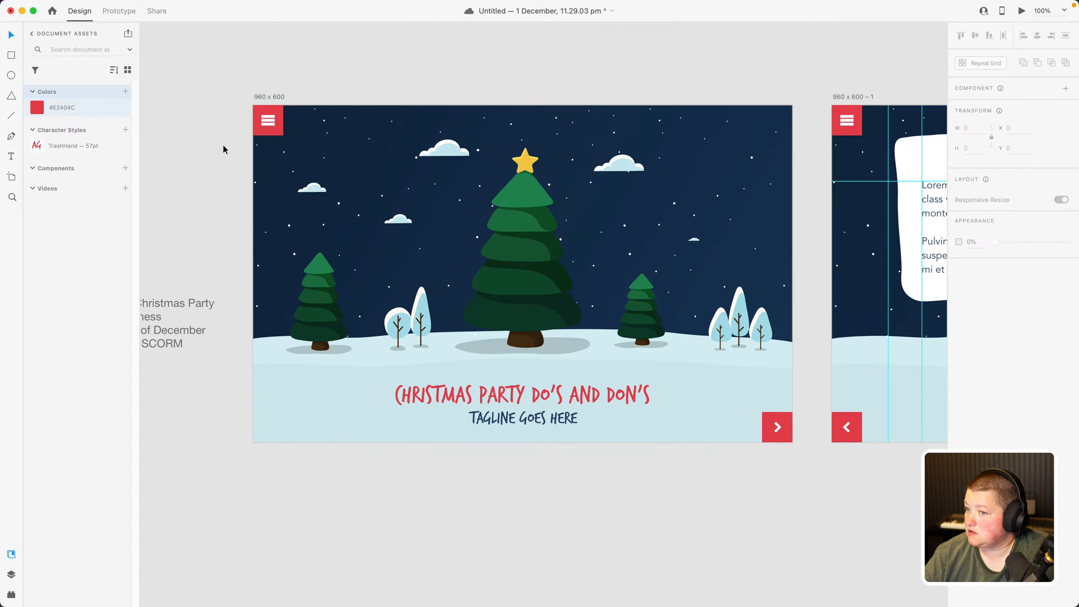
scroll(536, 51, right, 20)
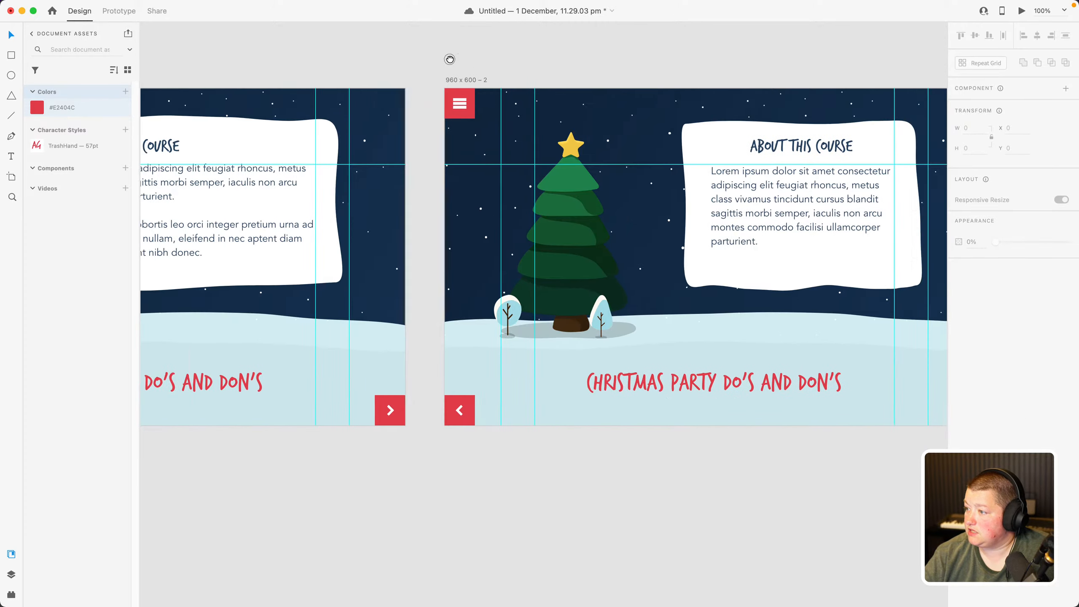
drag(406, 77, 396, 91)
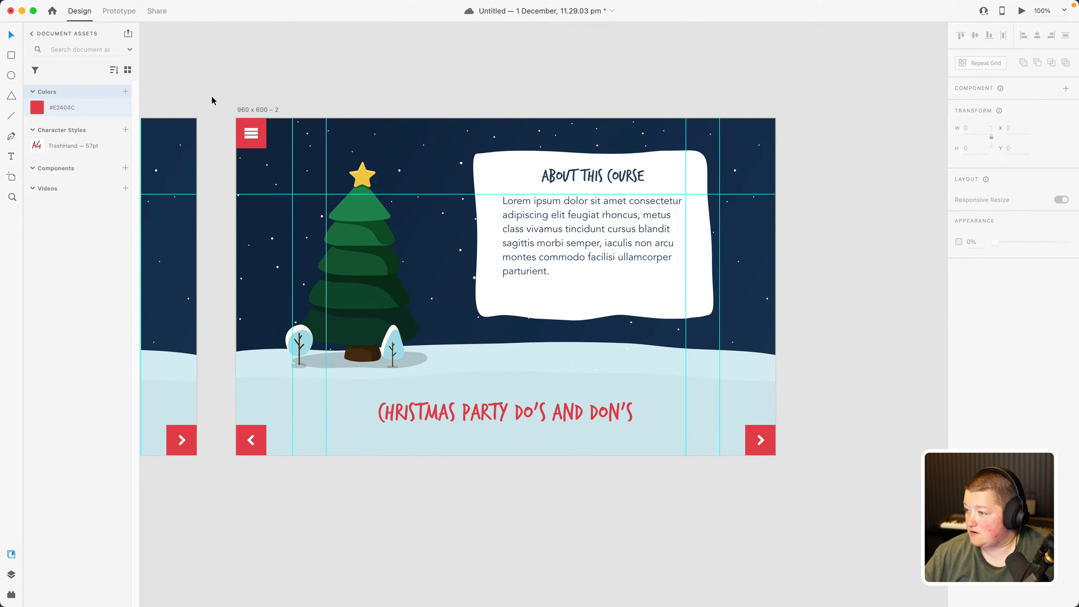
drag(277, 91, 810, 122)
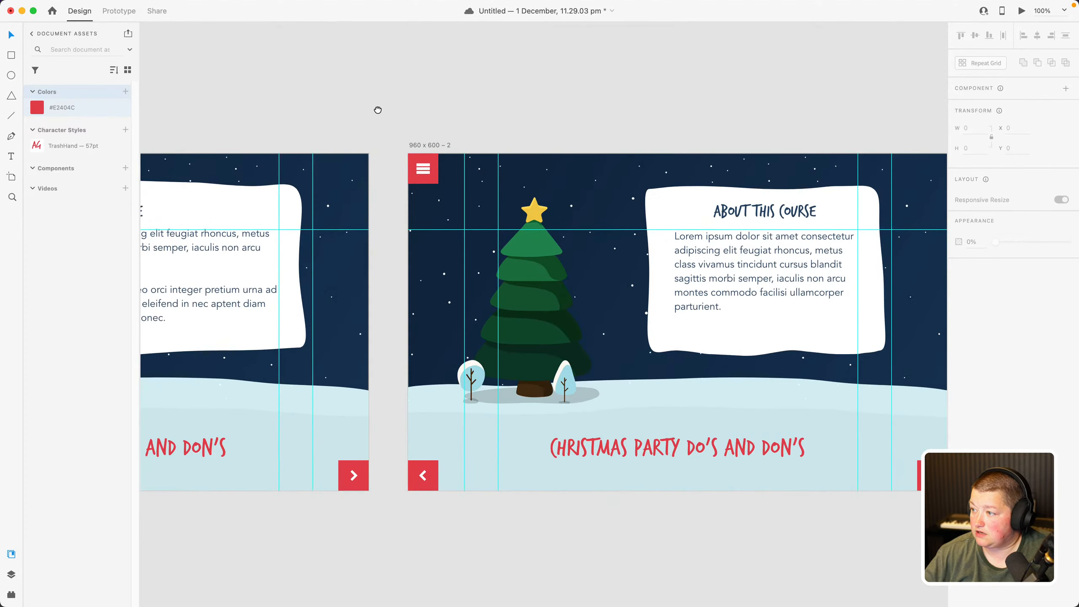
Change the heading on the tree slide's white panel to "WRAP UP"
scroll(425, 123, right, 5)
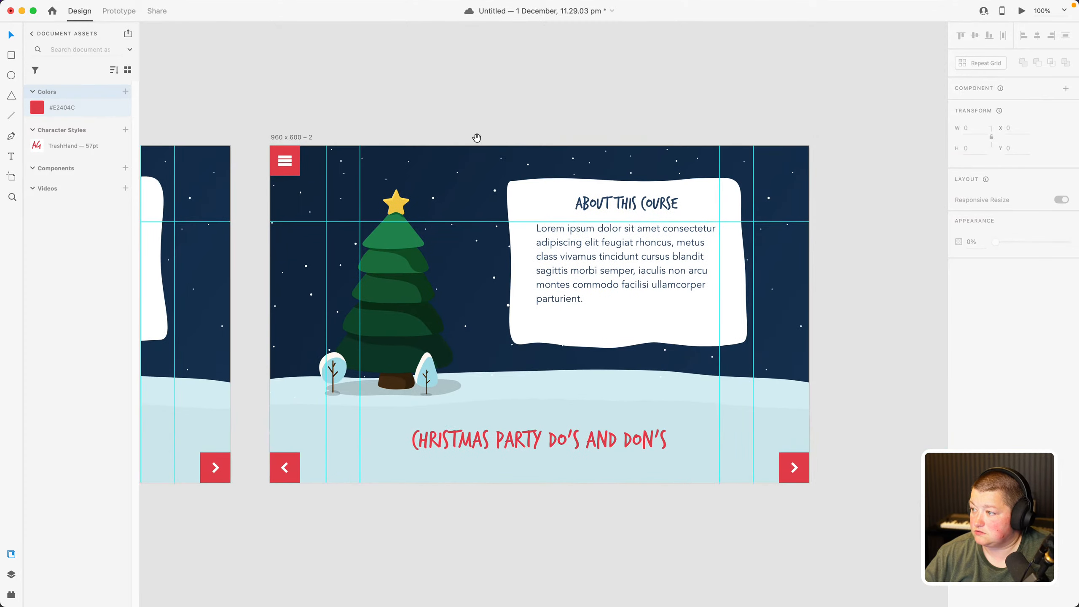
click(597, 207)
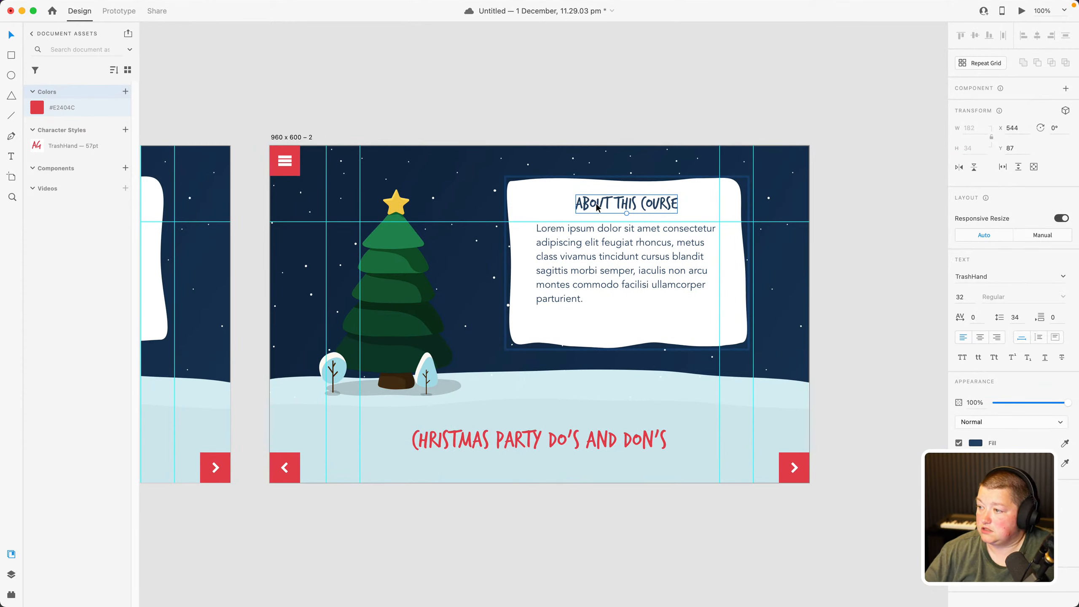
double_click(598, 207)
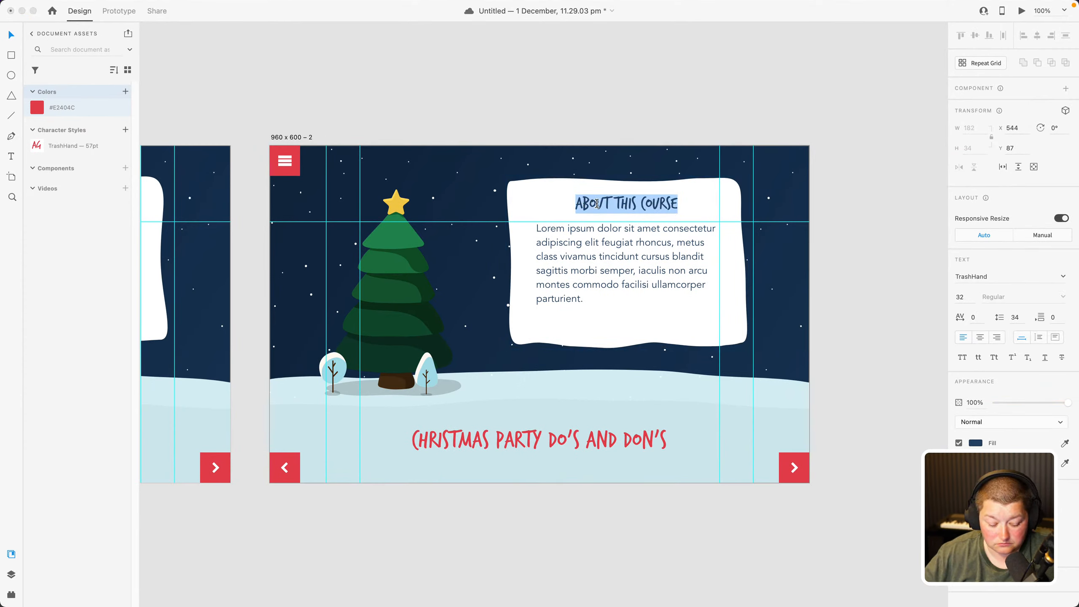
text(WRAP UP)
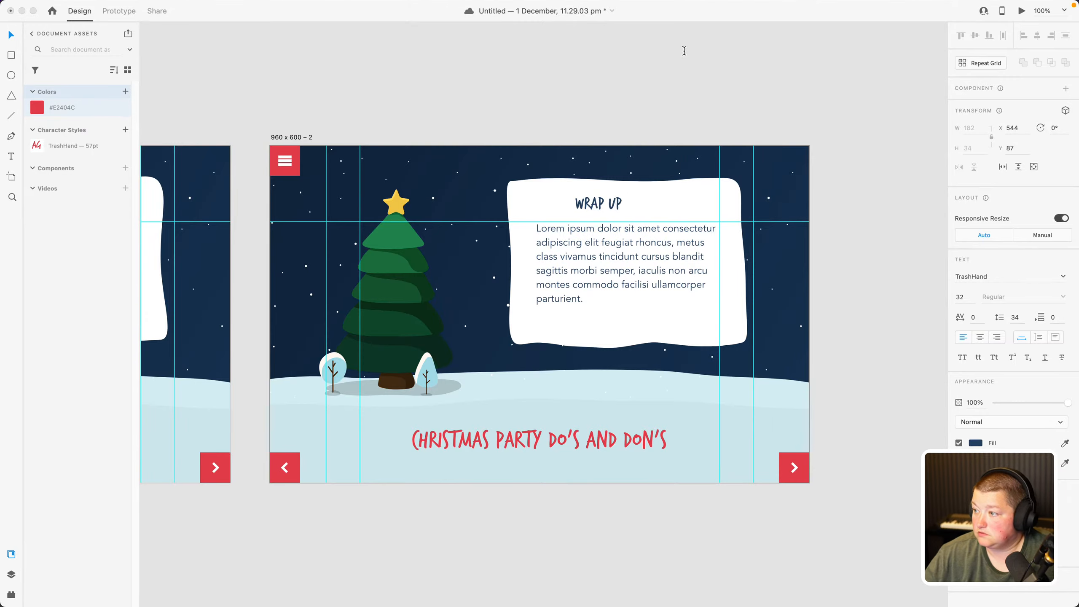
key(Escape)
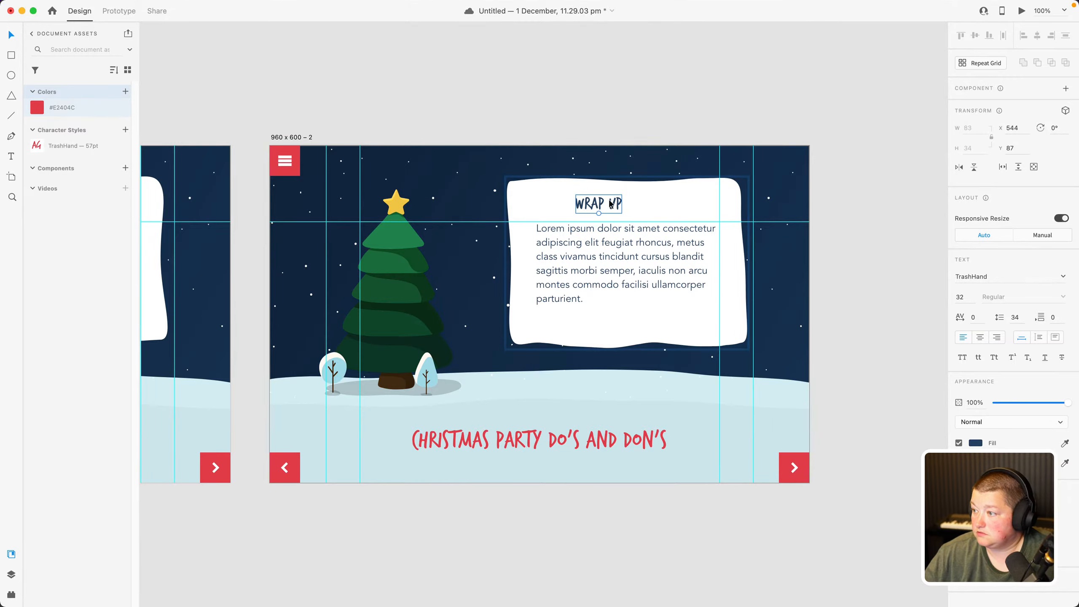
Center the "WRAP UP" heading horizontally on the tree slide's white panel
mouse_move(611, 204)
mouse_down()
mouse_move(650, 205)
mouse_move(631, 205)
mouse_up()
shift+click(677, 205)
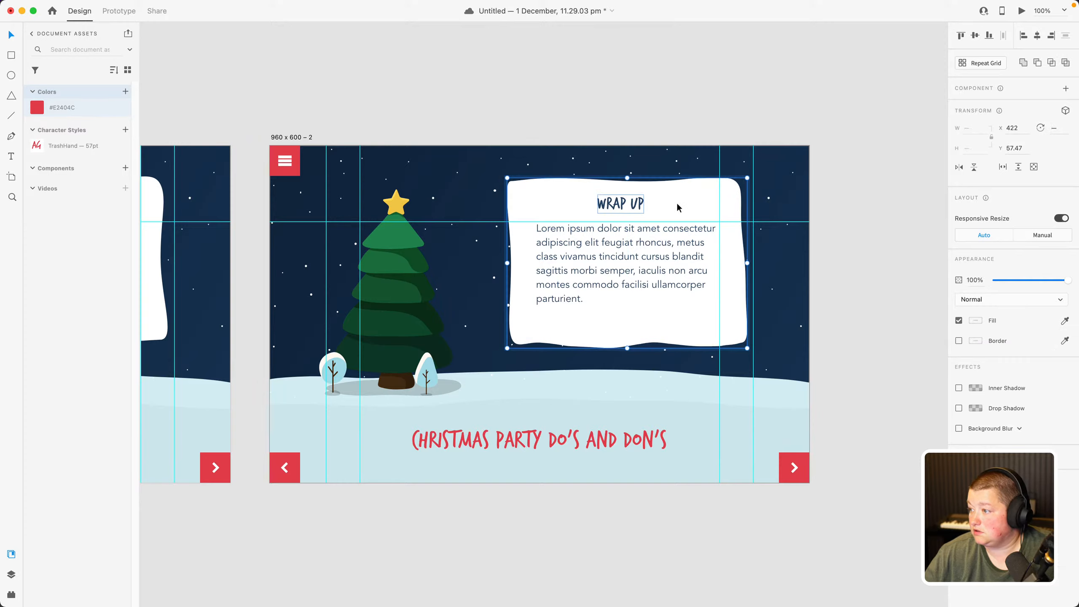
click(1039, 36)
click(451, 114)
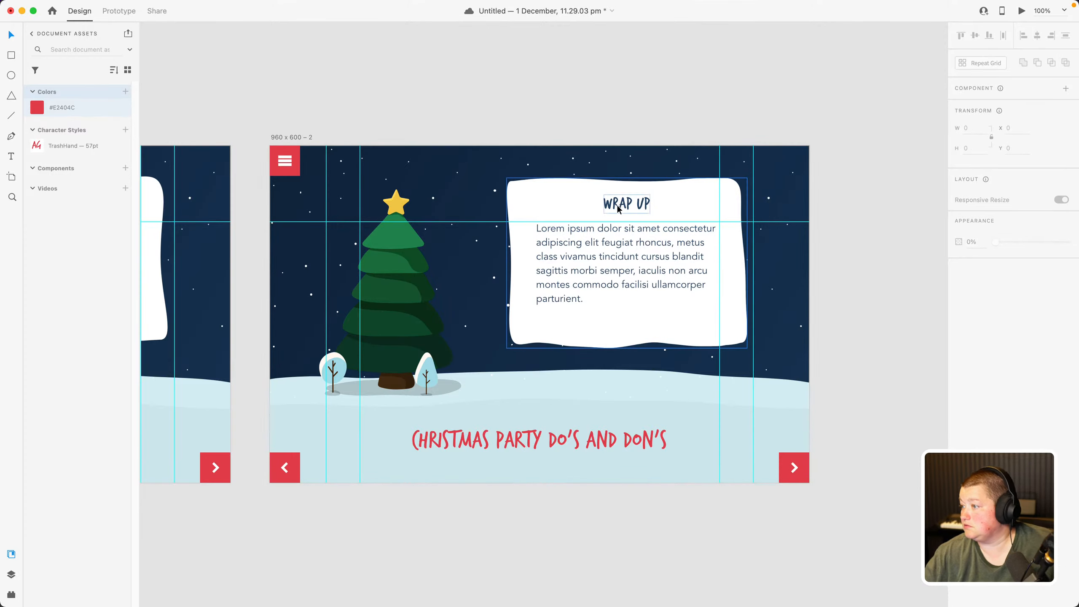
click(551, 209)
key(Escape)
click(581, 206)
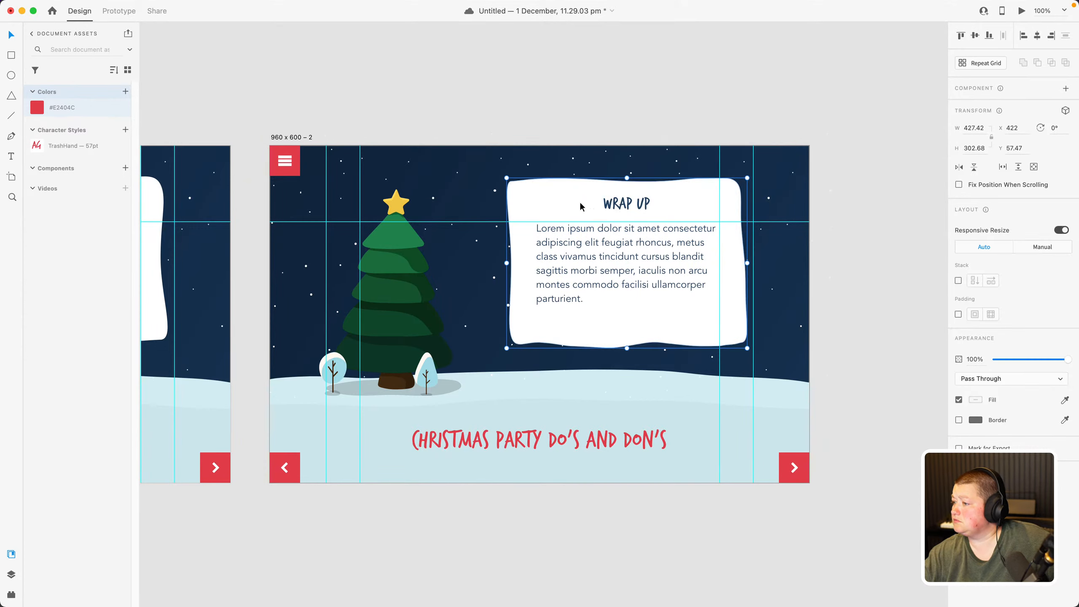
click(812, 187)
click(588, 201)
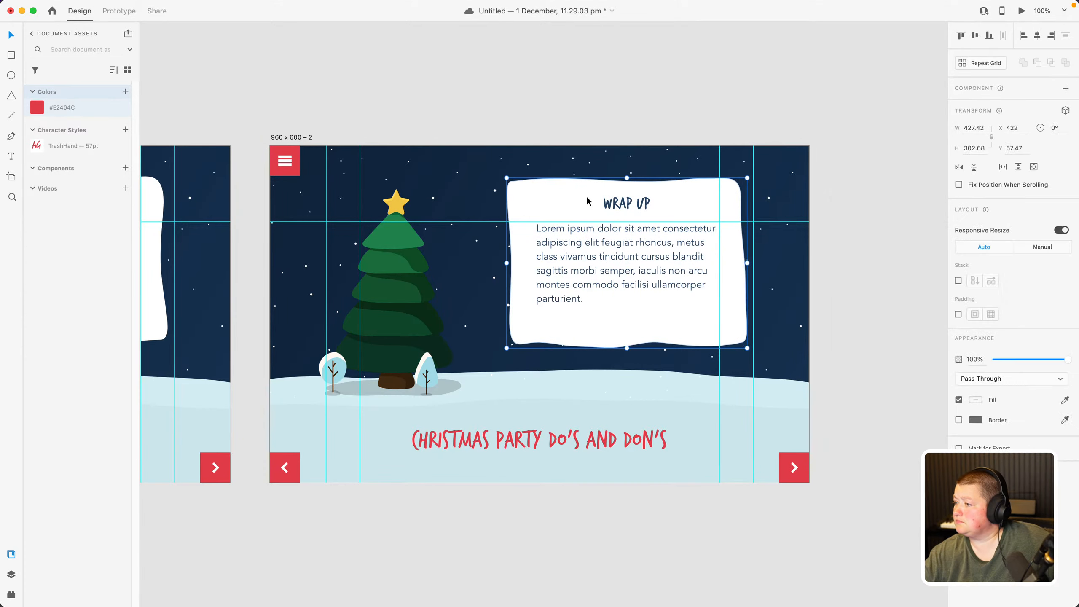
key(Escape)
click(579, 200)
key(Escape)
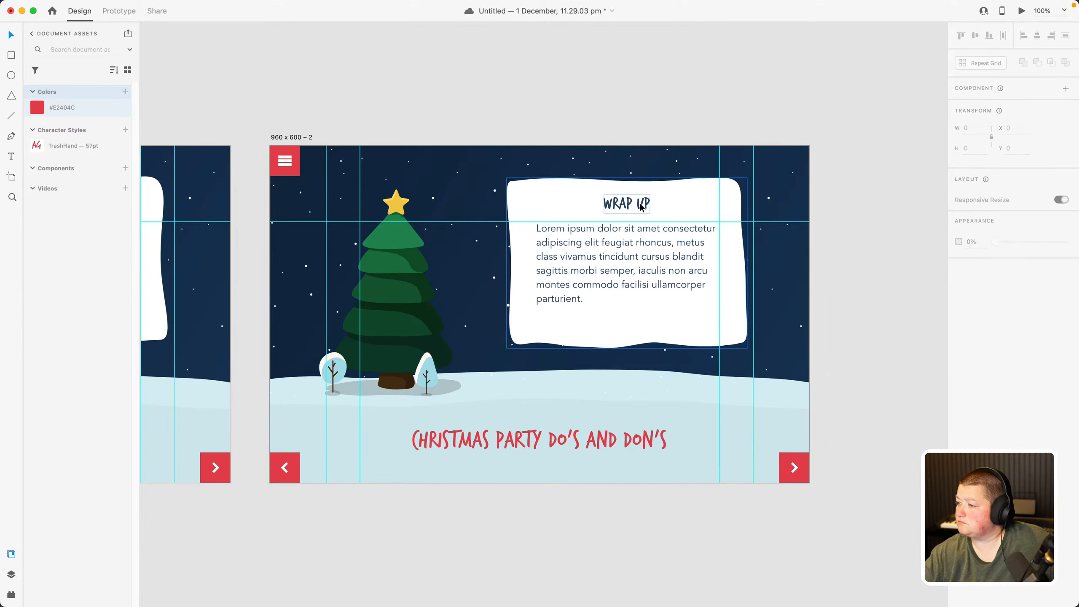
Ungroup the tree slide's white panel and center the "WRAP UP" heading horizontally on the panel shape
click(623, 208)
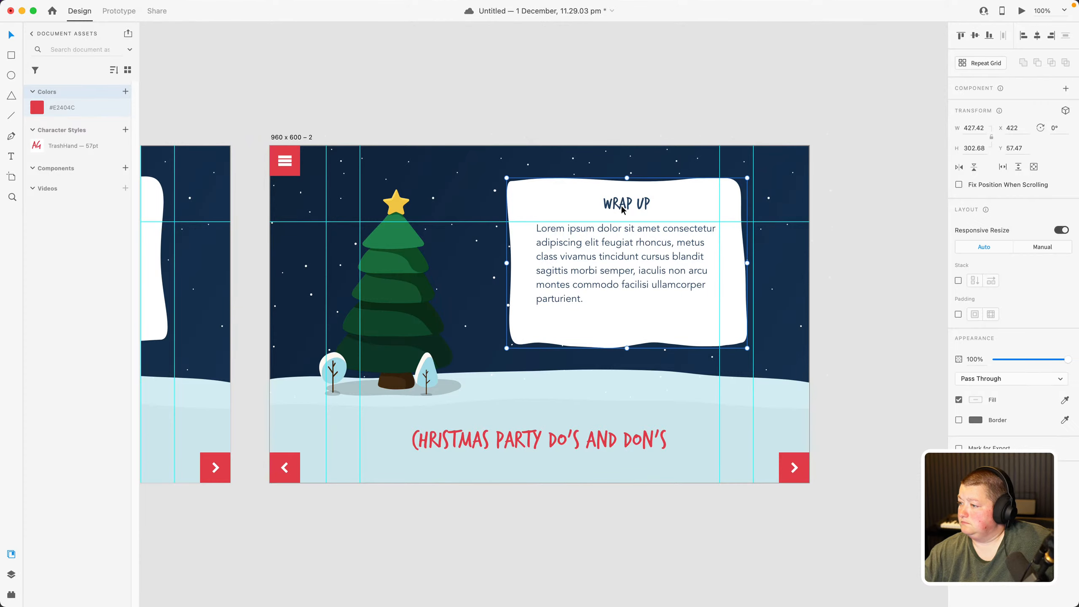
right_click(621, 209)
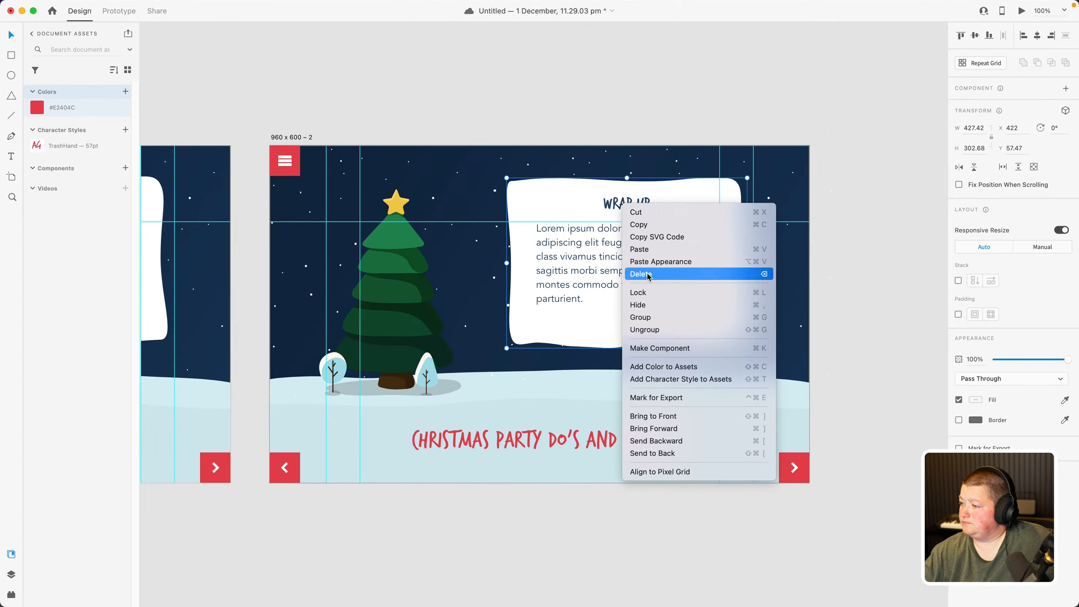
click(646, 330)
key(Escape)
click(623, 208)
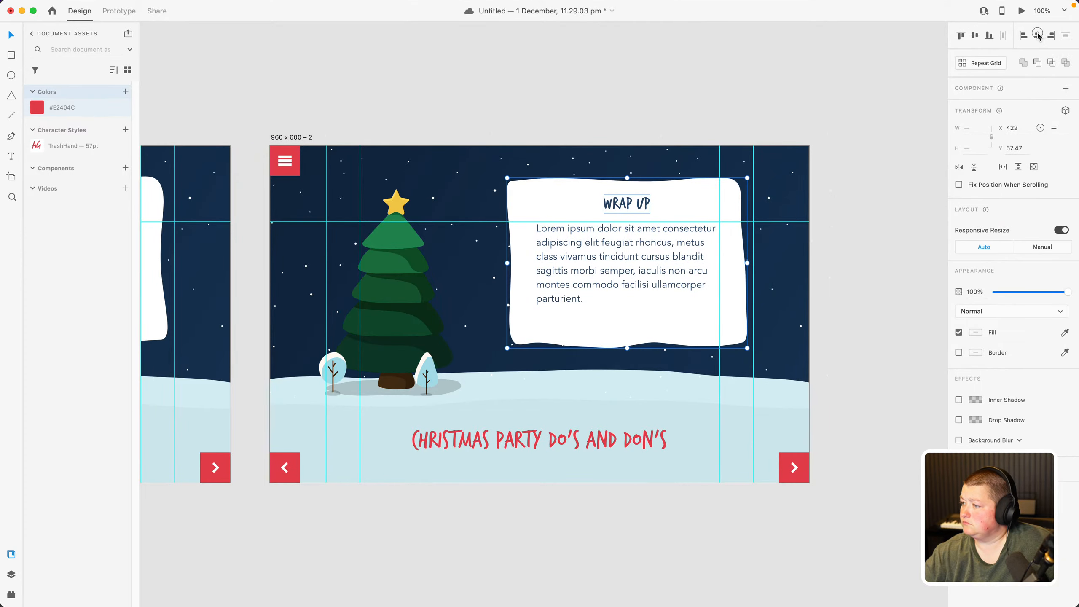
click(634, 68)
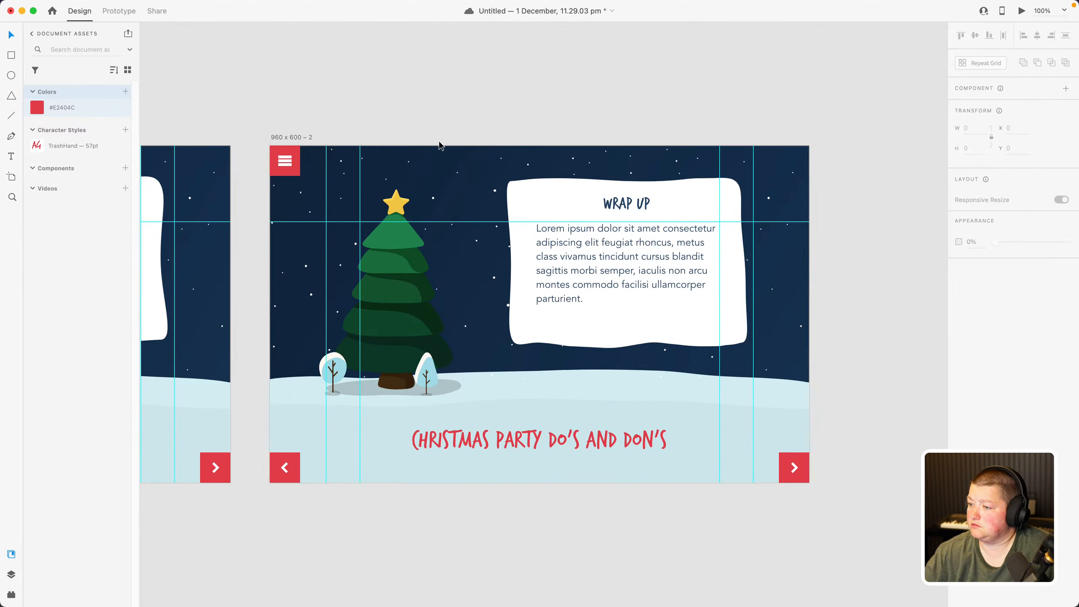
Duplicate the tree slide's artboard to make a further slide beside it
drag(439, 146, 421, 114)
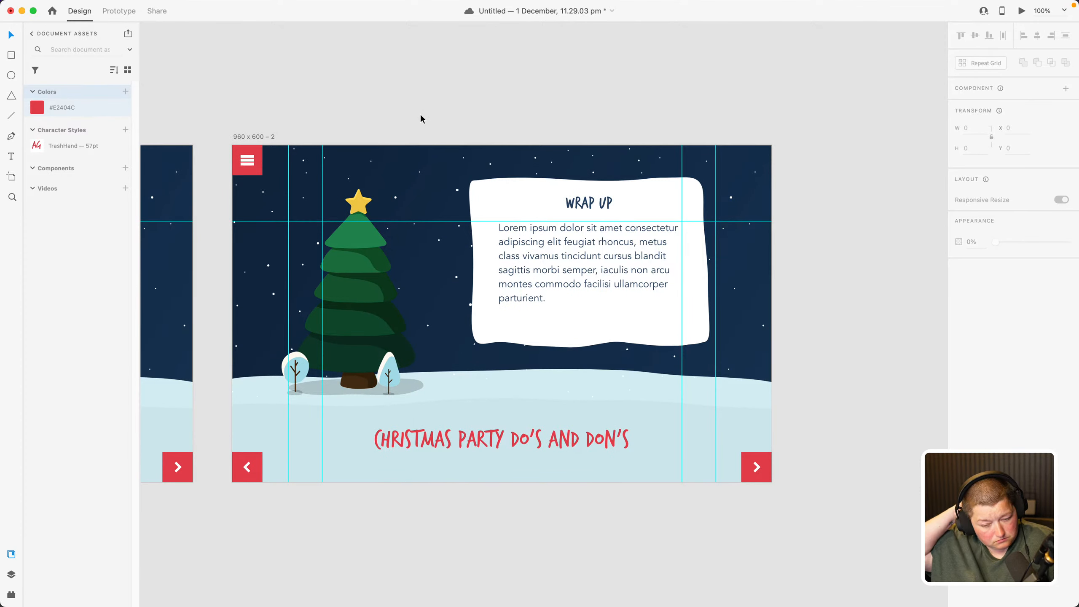
click(250, 138)
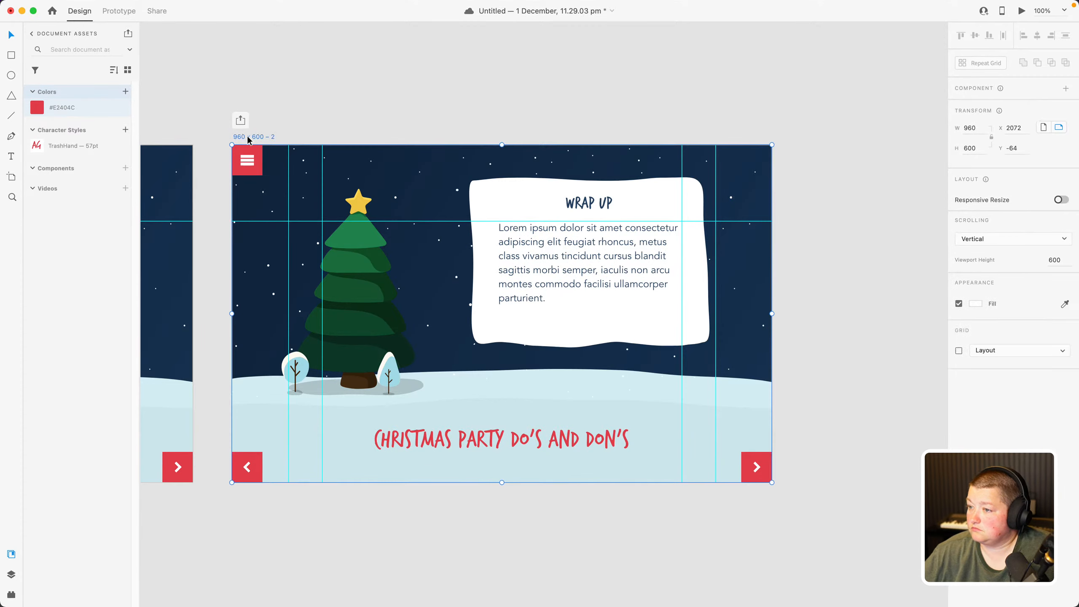
key(super+c)
key(super+v)
click(348, 77)
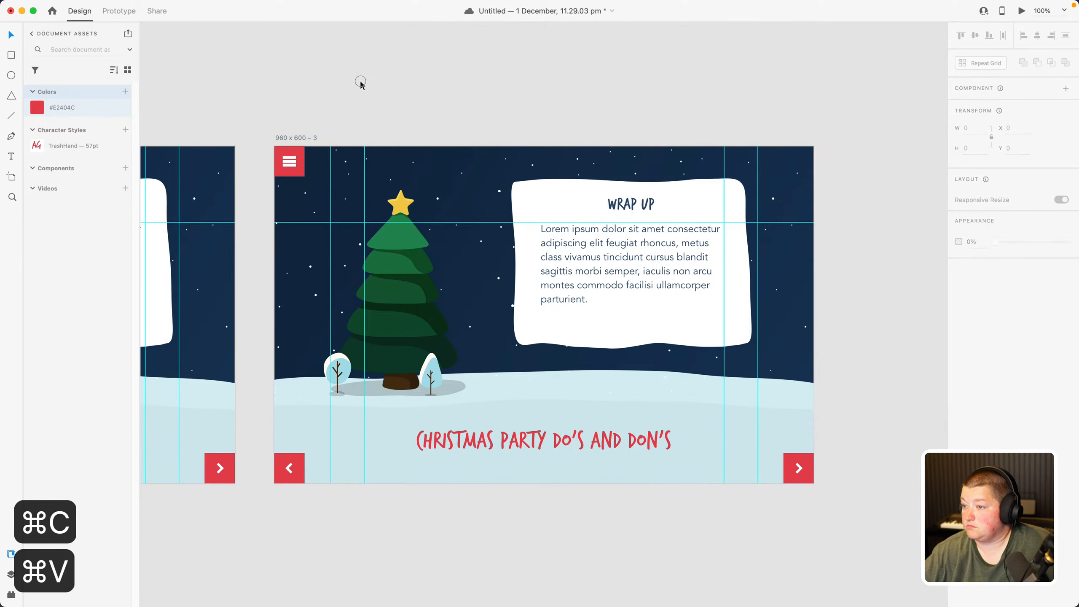
Delete the large Christmas tree and the two small snowy trees from the duplicated slide
double_click(633, 203)
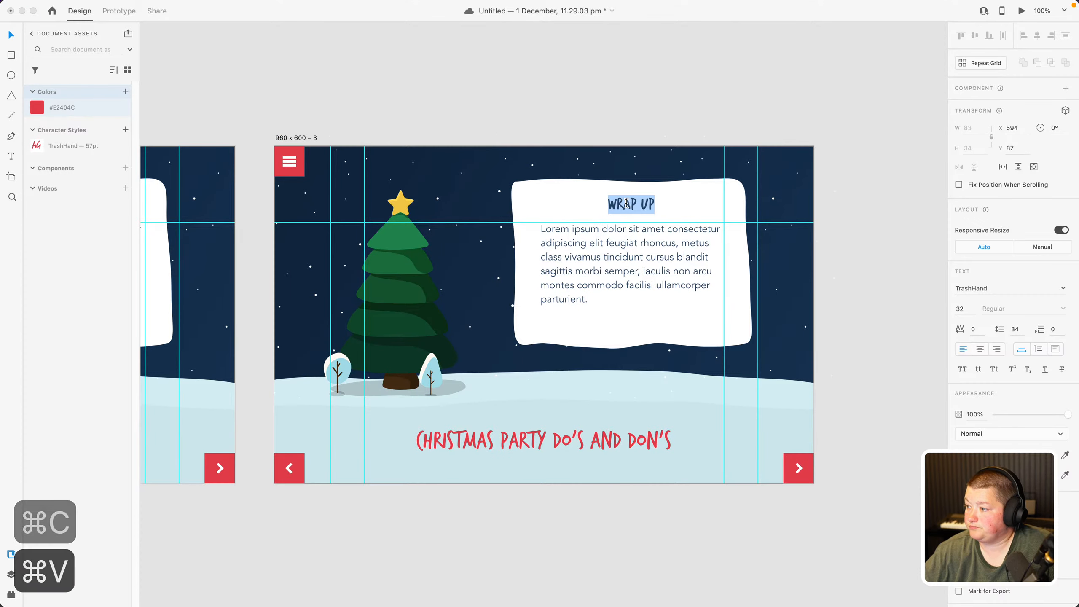
key(Escape)
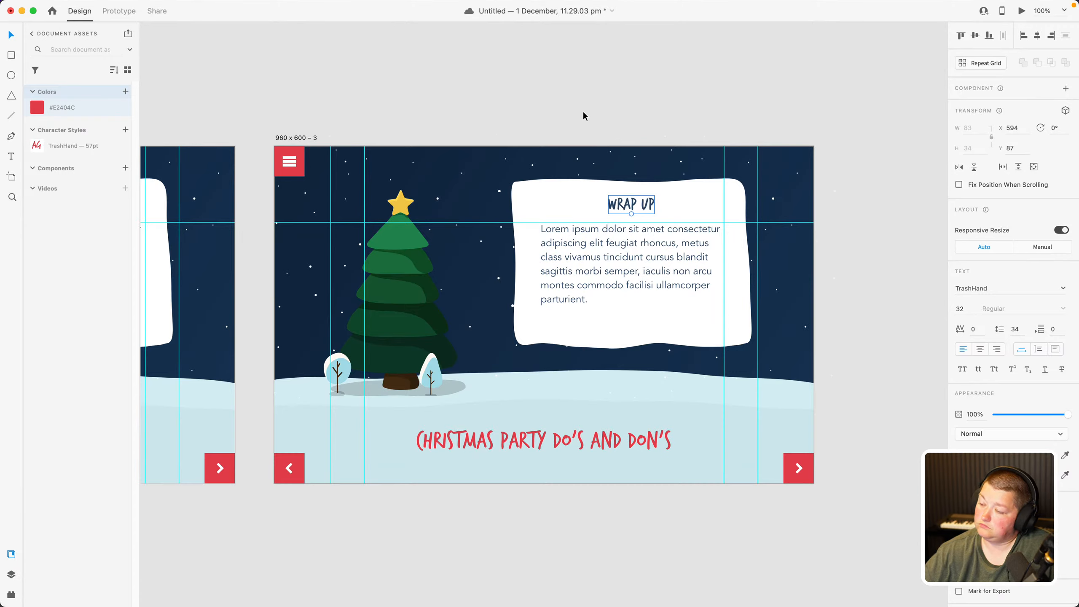
click(381, 290)
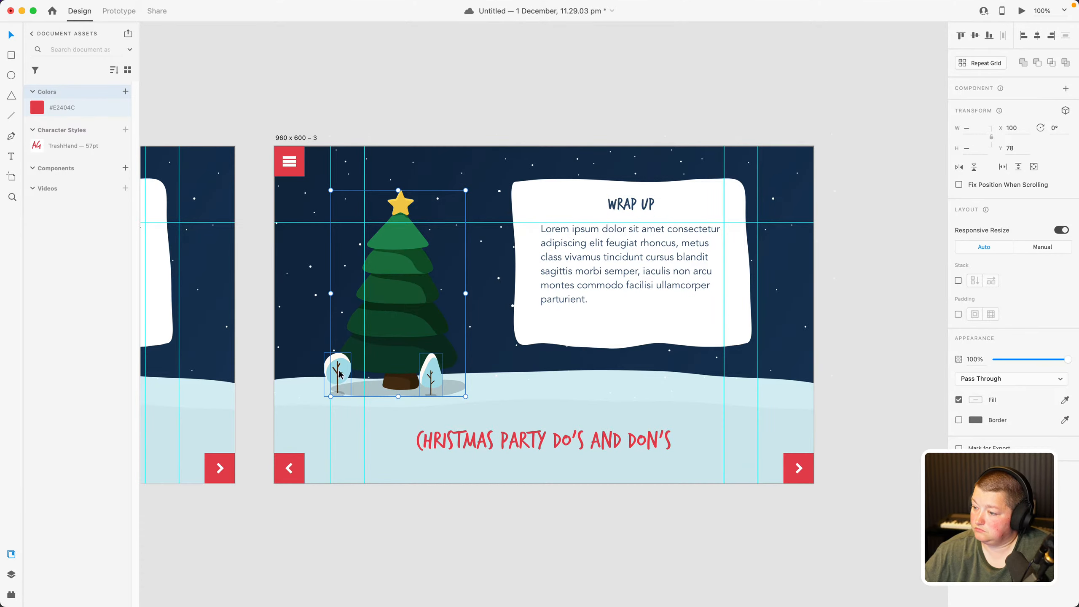
key(Delete)
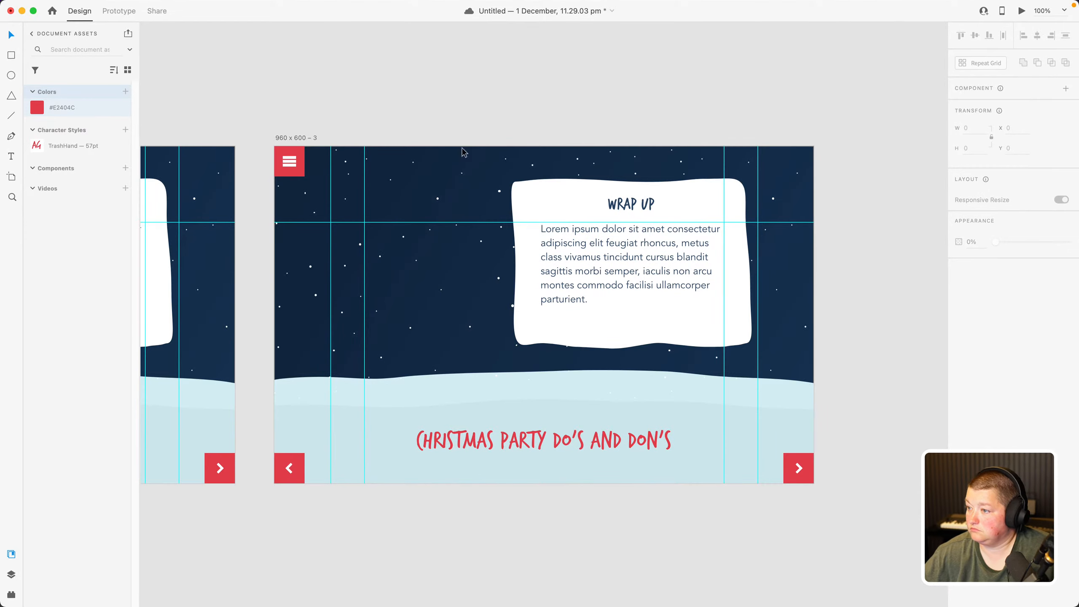
Move the white panel with its heading and body text to the duplicated slide's left half, lining the text up with the inner left guide
click(624, 206)
click(554, 193)
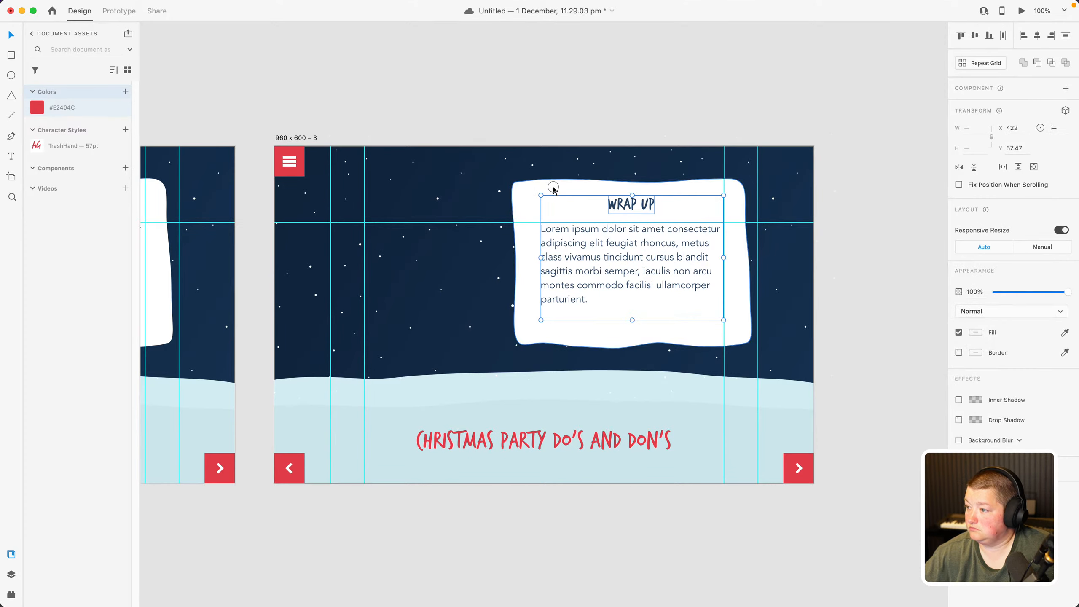
drag(555, 192, 389, 189)
click(339, 90)
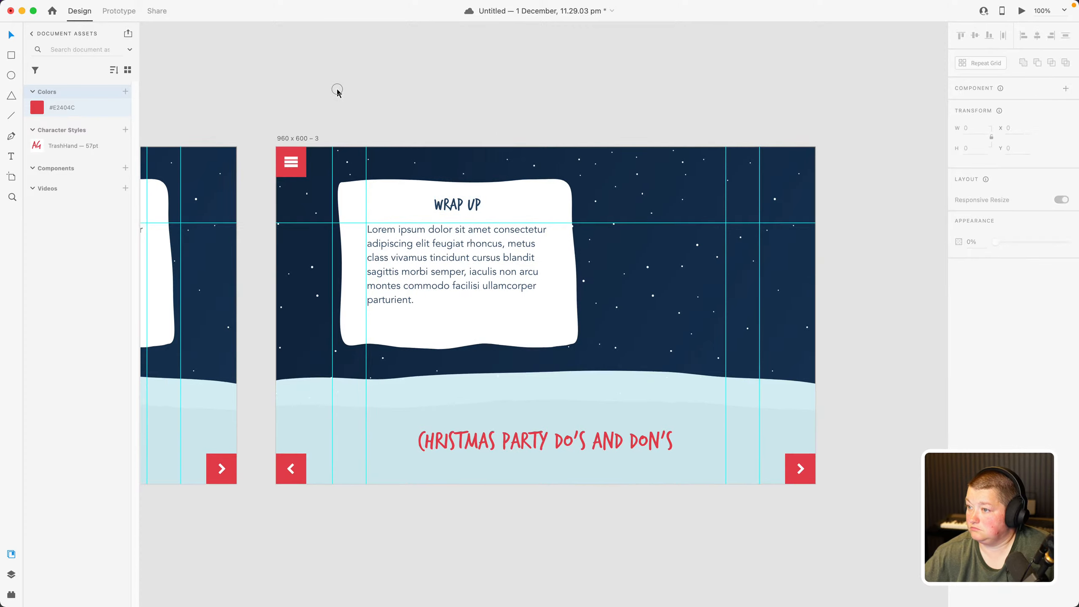
Compare the panel and heading layout on the tree slide and its treeless duplicate
drag(340, 92, 582, 124)
drag(412, 115, 686, 142)
mouse_move(446, 141)
mouse_down()
mouse_move(685, 149)
mouse_move(392, 100)
mouse_up()
drag(663, 135, 406, 126)
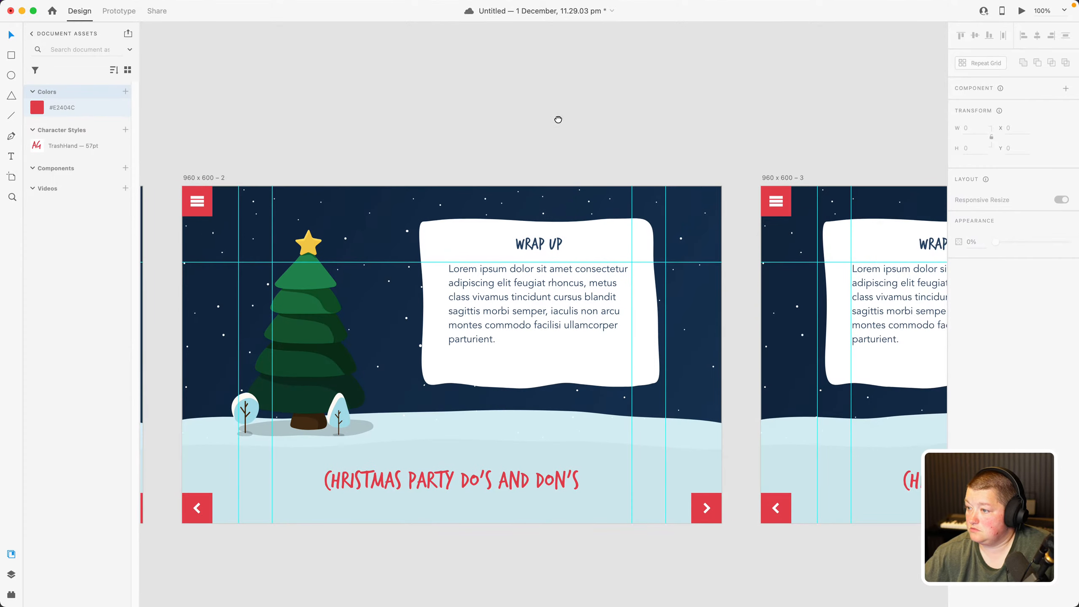
drag(560, 119, 414, 109)
mouse_move(534, 106)
mouse_down()
mouse_move(354, 101)
mouse_move(346, 89)
mouse_up()
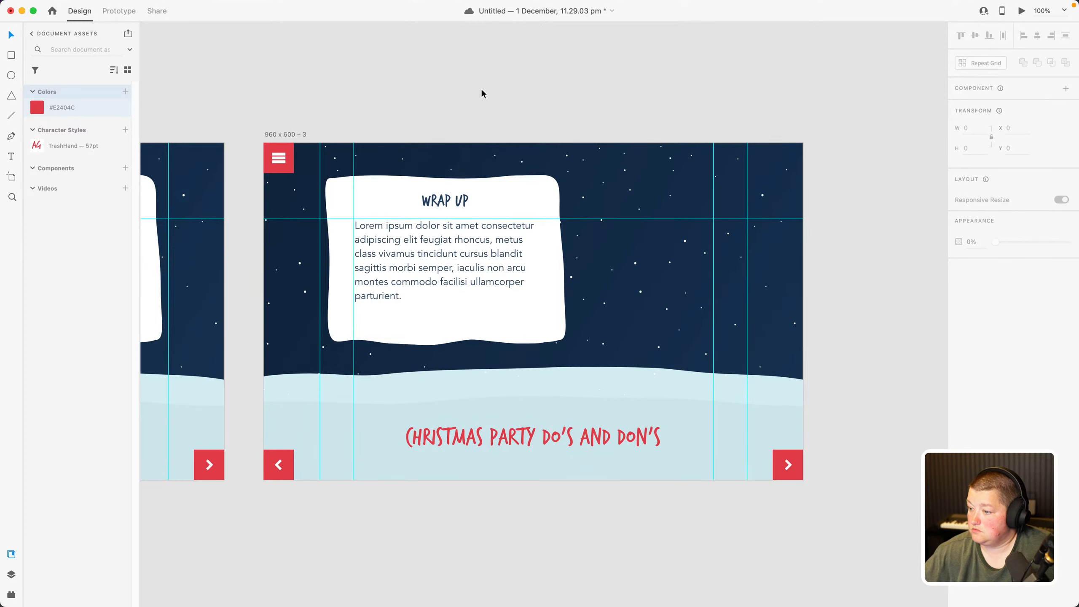
click(452, 203)
double_click(454, 203)
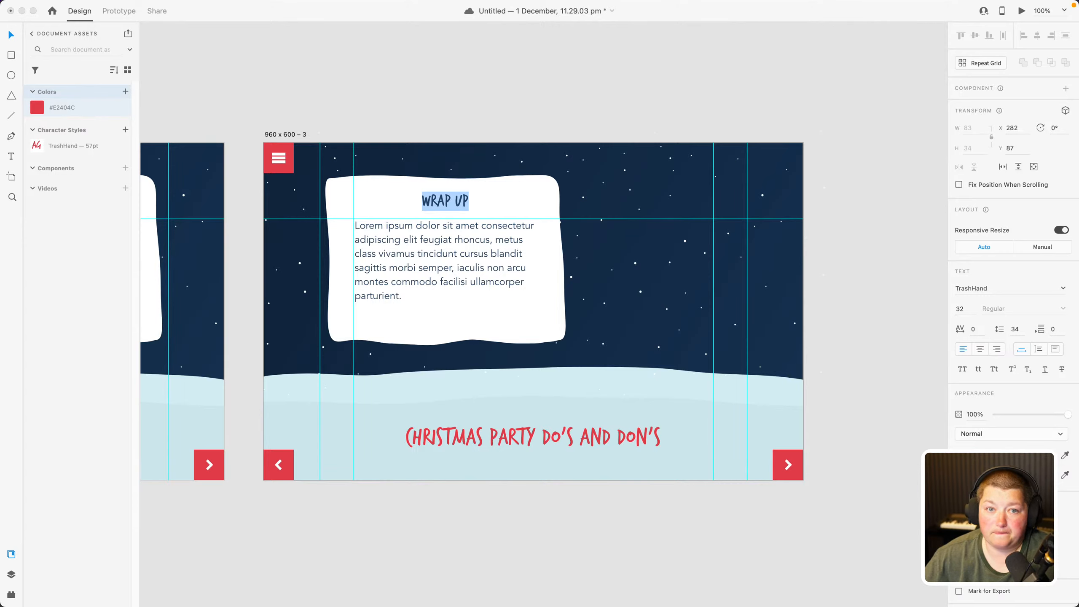
click(446, 102)
click(597, 99)
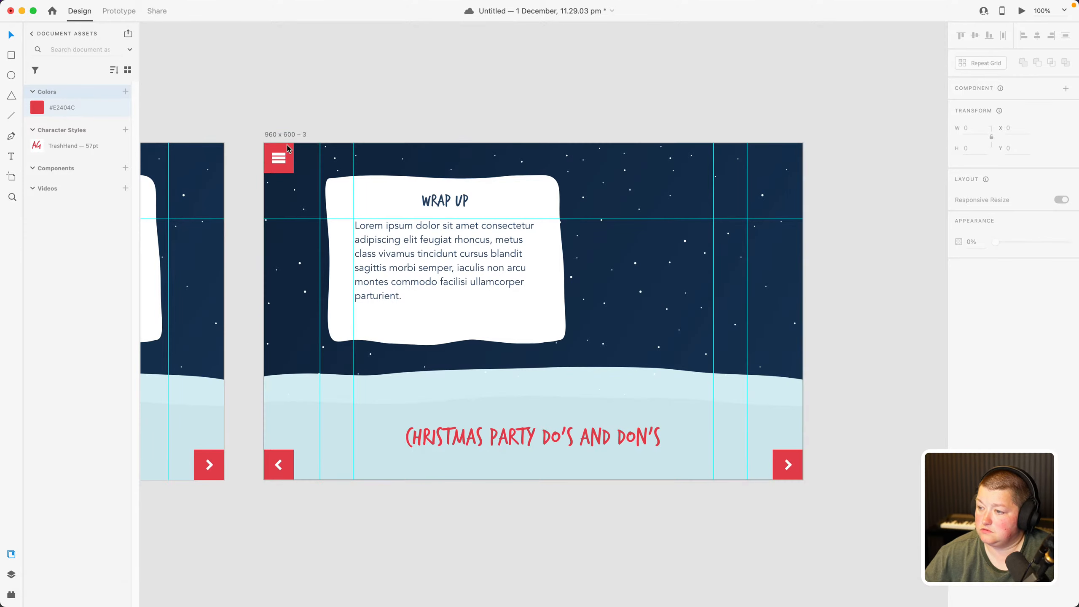
Inspect the title slide's upper-right cloud and the "About this course" panel for prototype interactions
scroll(465, 65, left, 15)
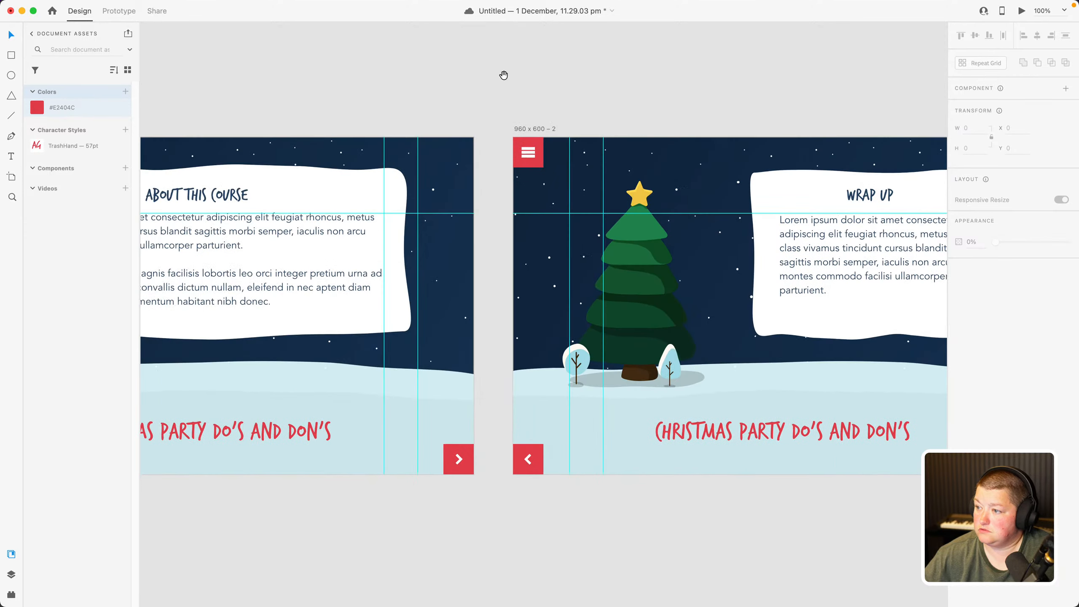
scroll(503, 75, left, 10)
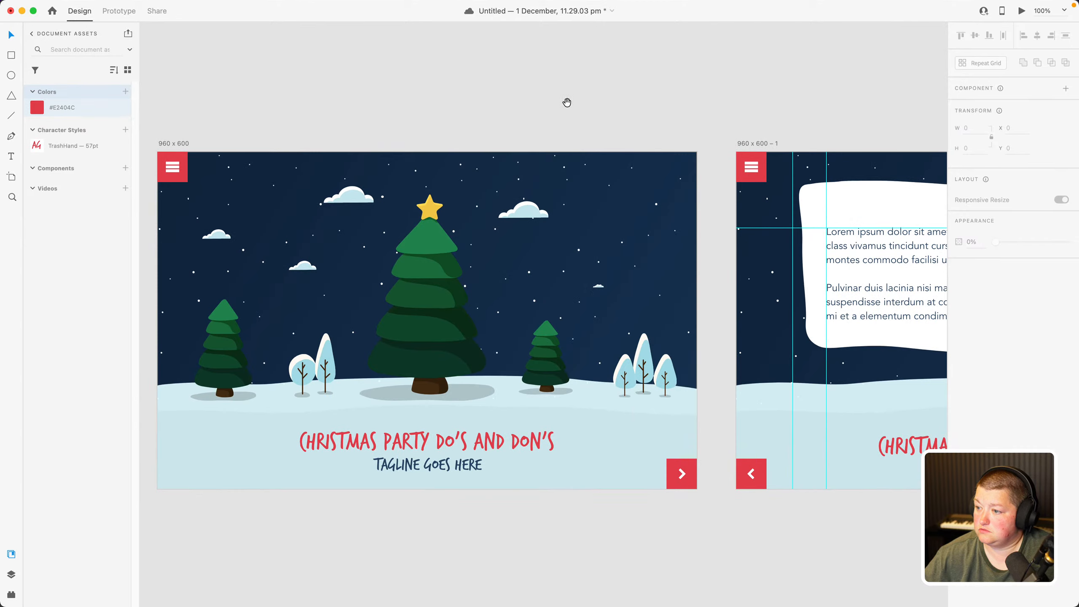
click(531, 212)
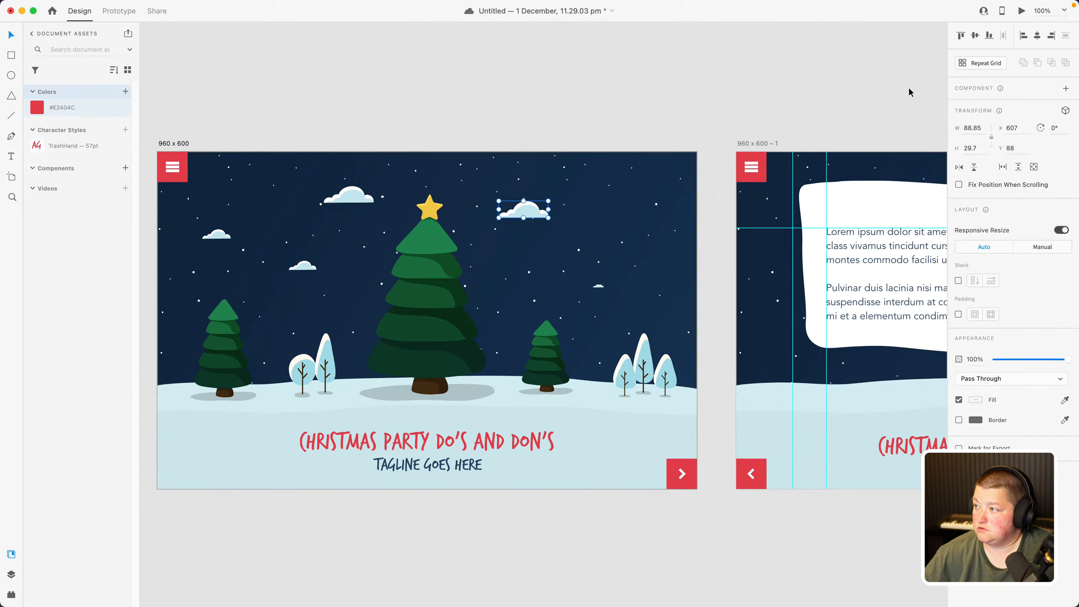
click(118, 12)
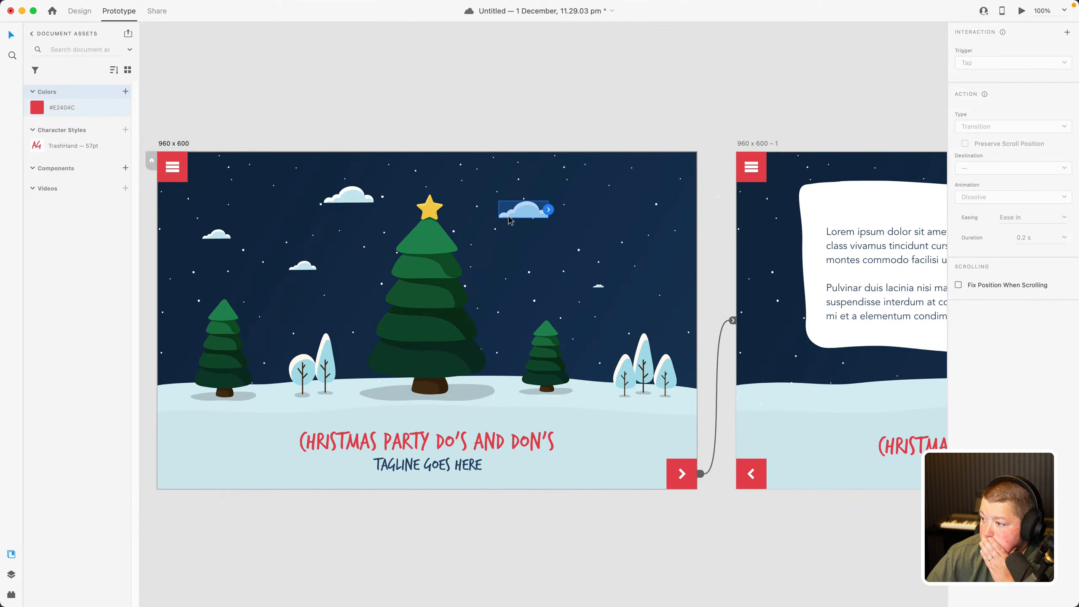
click(586, 118)
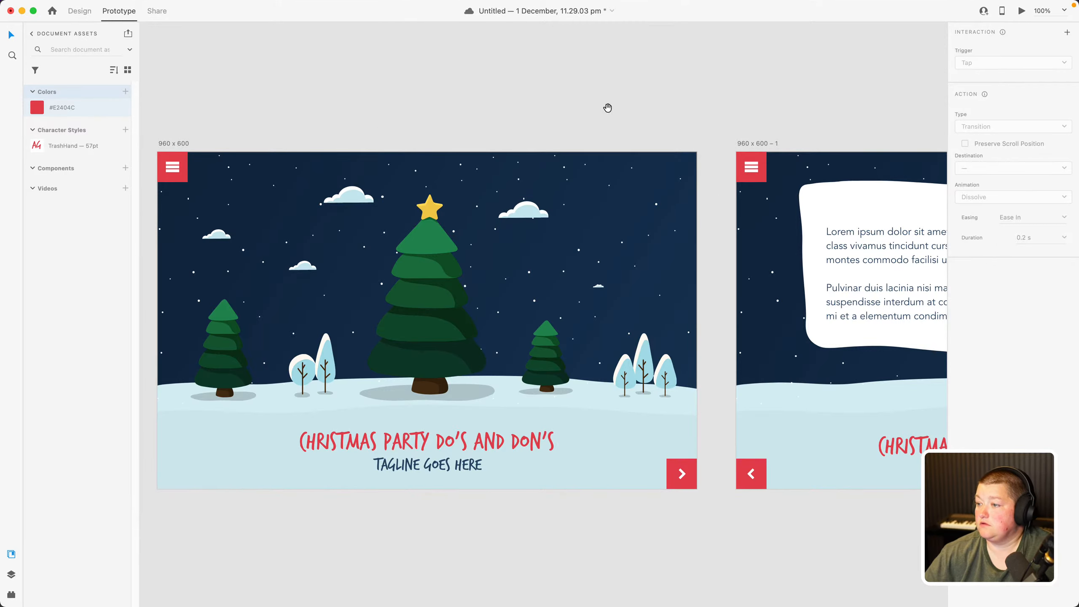
drag(618, 96, 220, 94)
drag(654, 83, 567, 73)
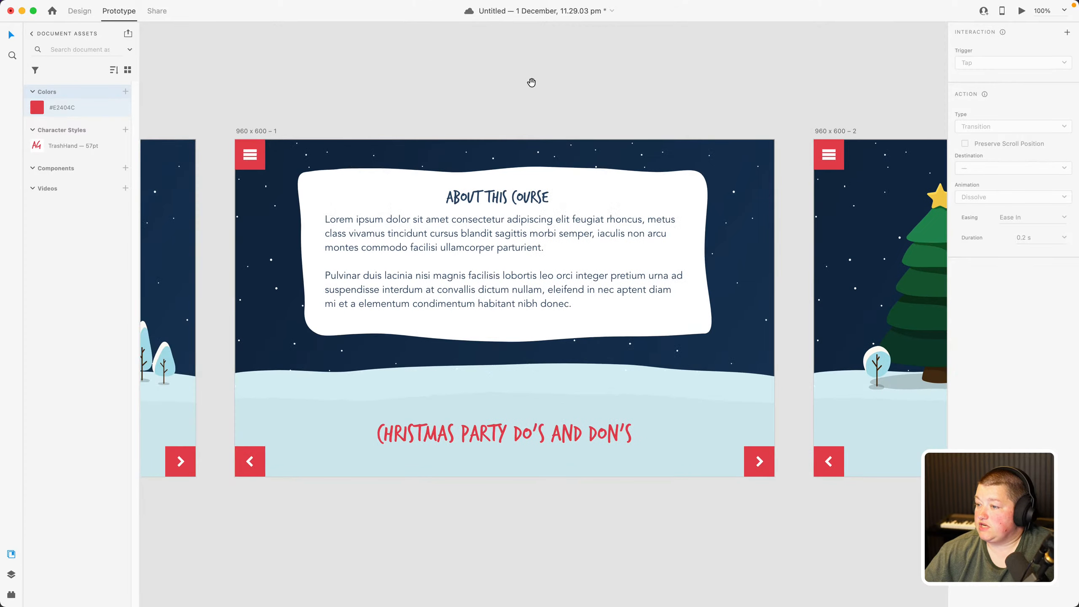
click(377, 211)
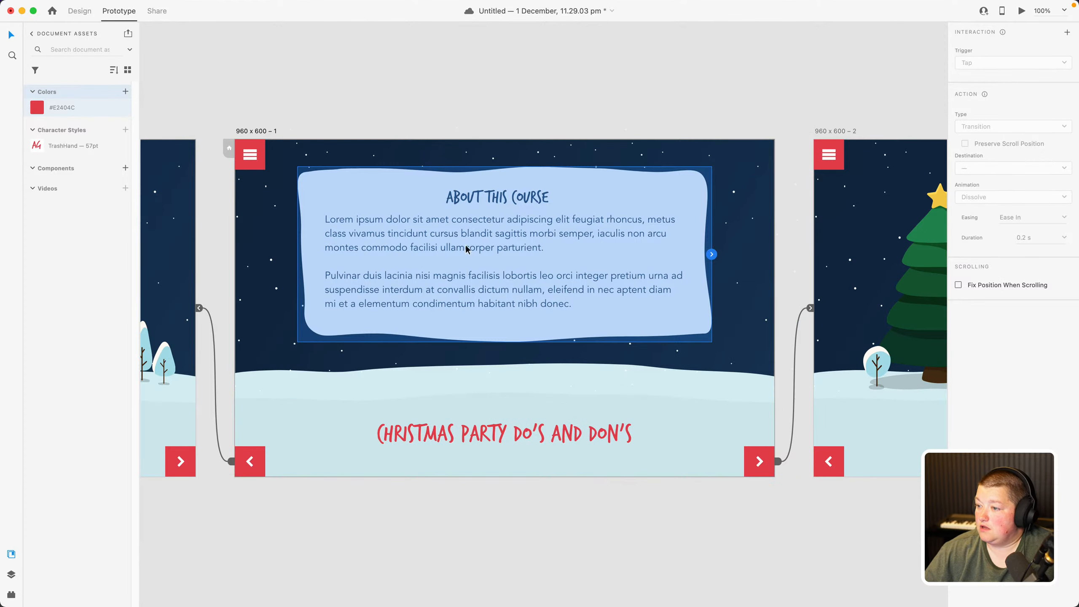
key(Escape)
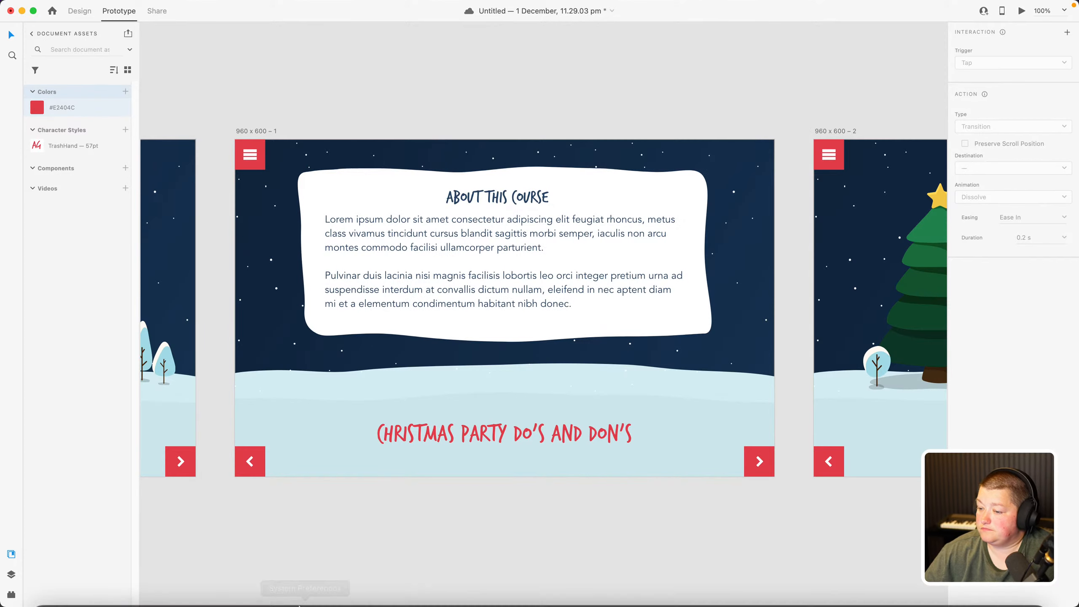
Switch to the Chrome browser, search Google for "ANIMATING IN ADOVE XD" in a new tab and look through the results
click(121, 587)
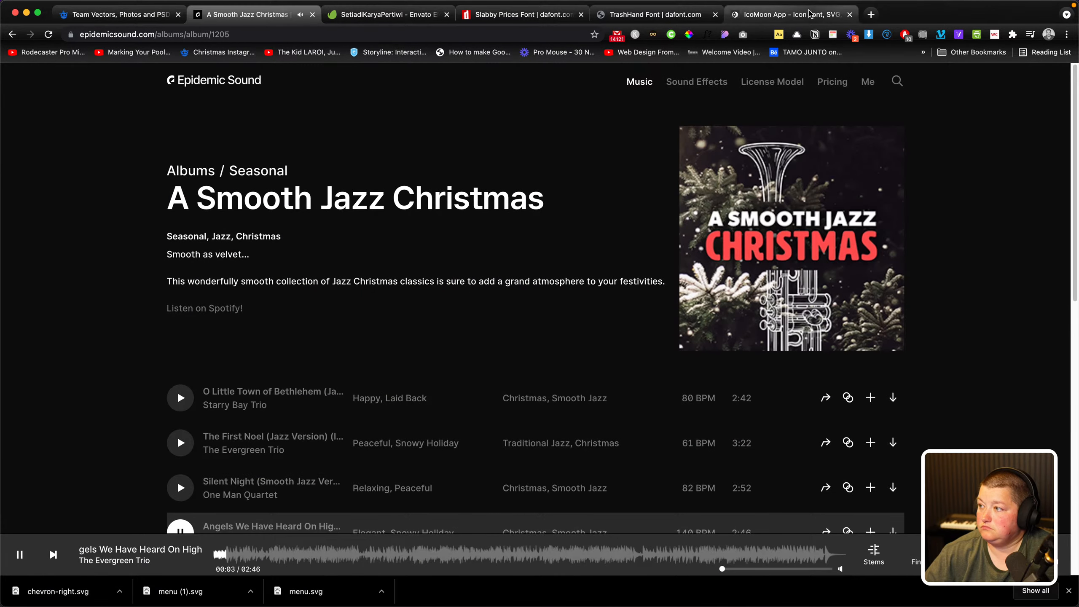
key(super+t)
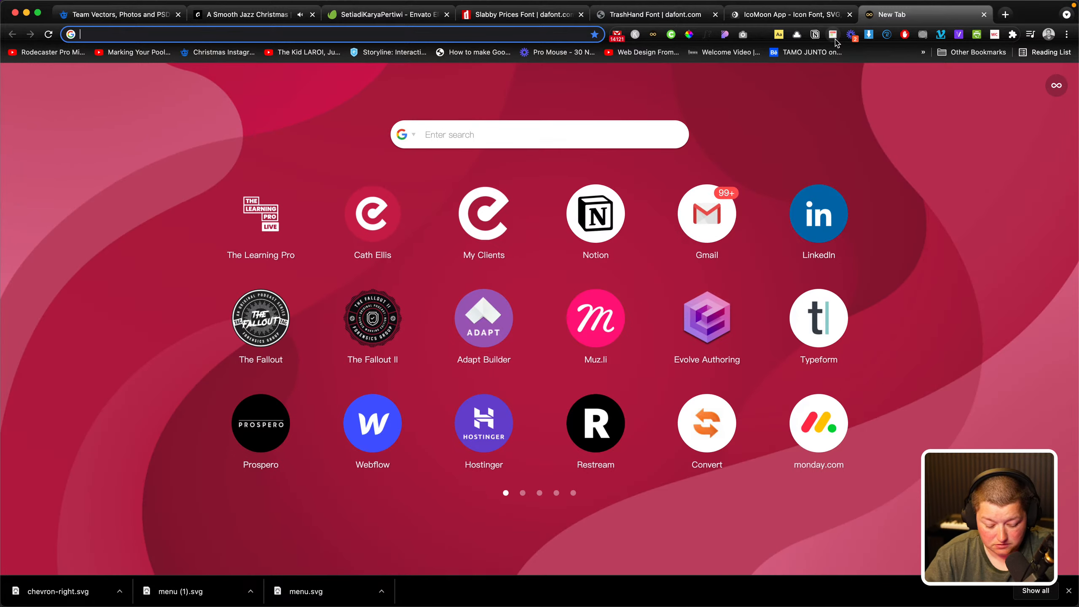
text(ANIMATING )
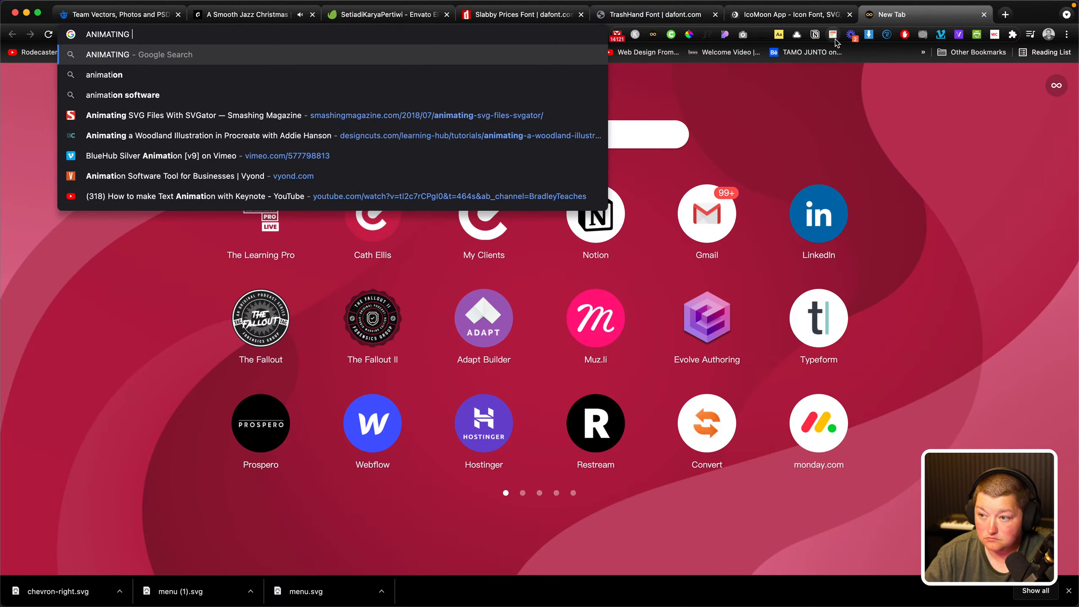
text(IN )
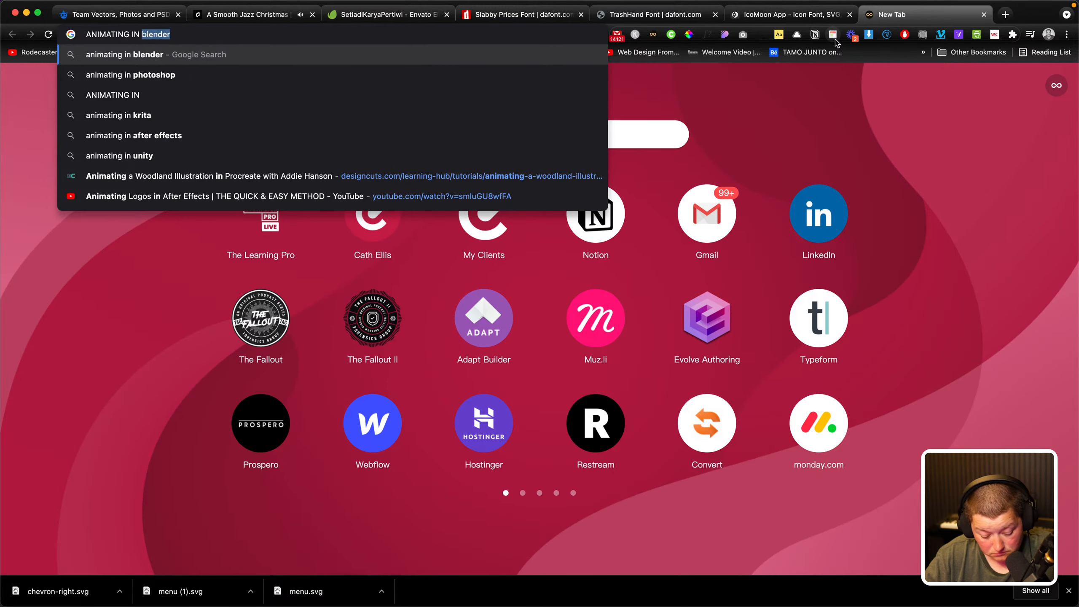
text(ADOVE XD)
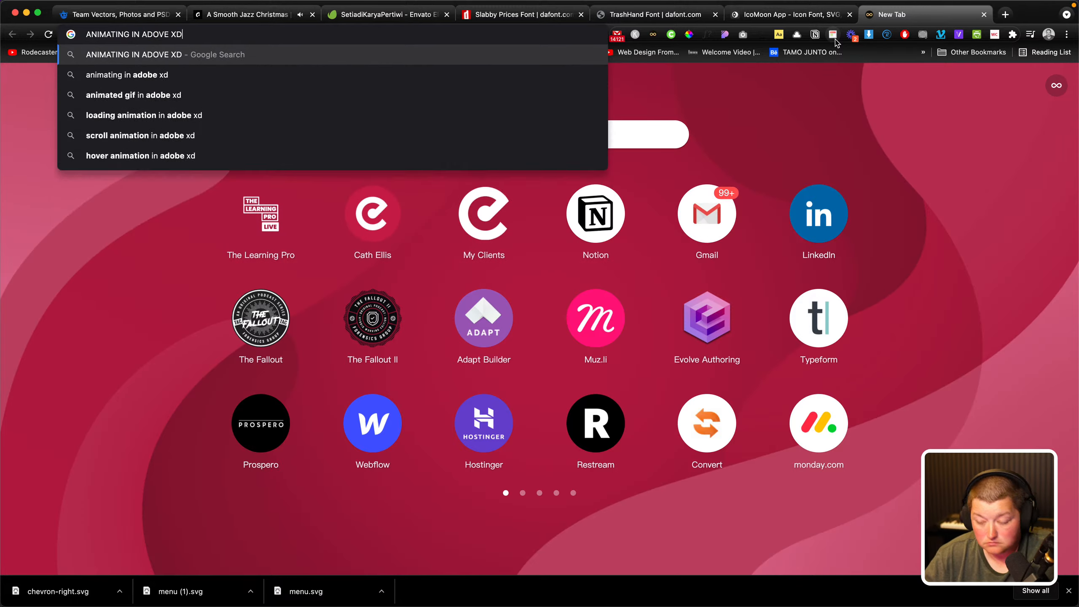
key(Return)
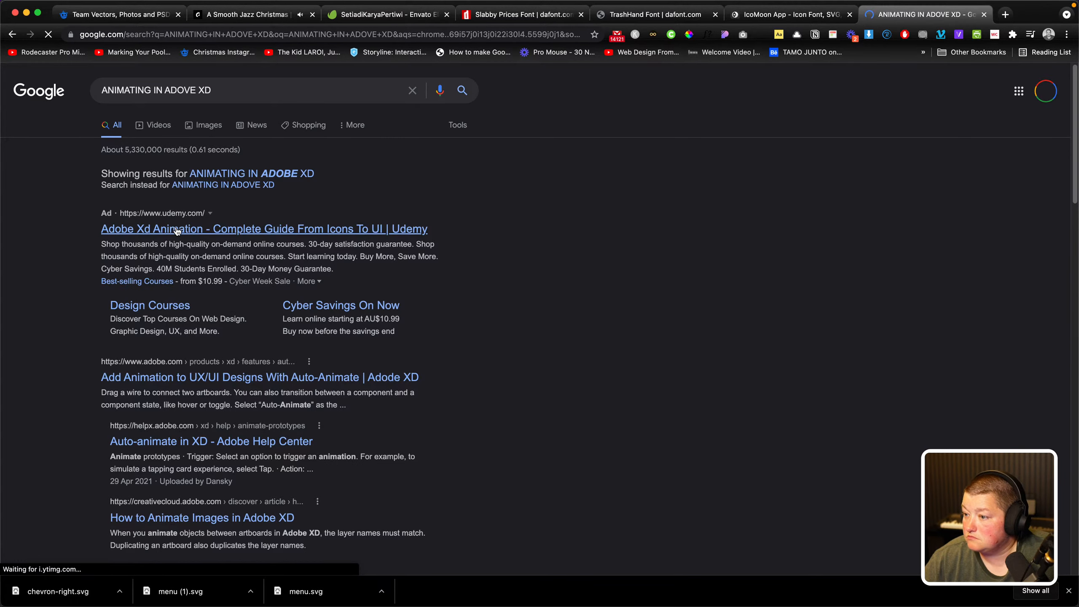
scroll(234, 356, down, 3)
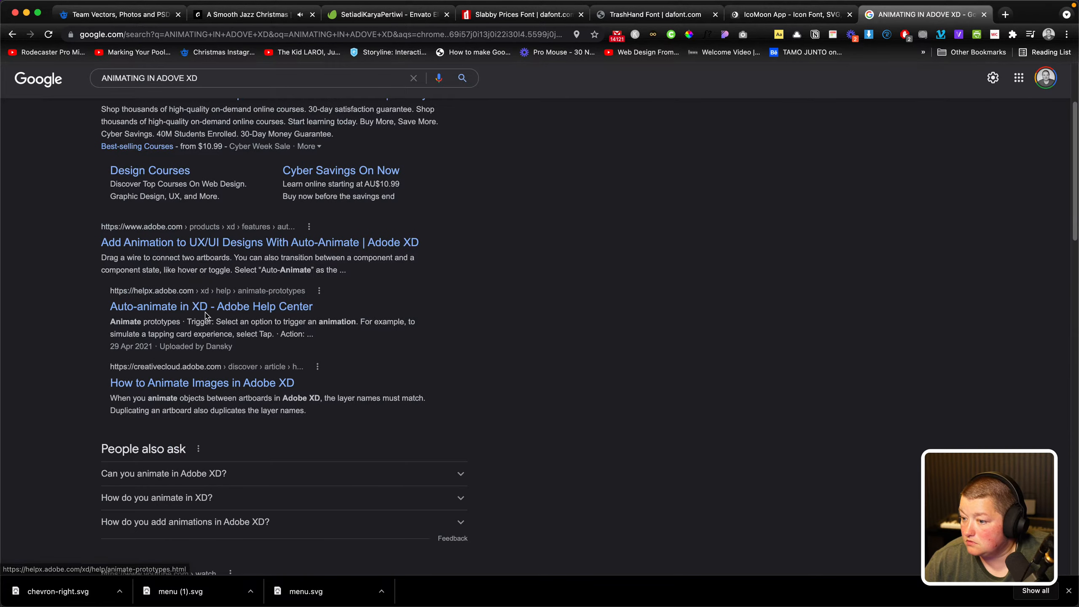
Open Adobe's Auto-Animate feature page and read how its "How it works" section explains animating between artboards
click(199, 249)
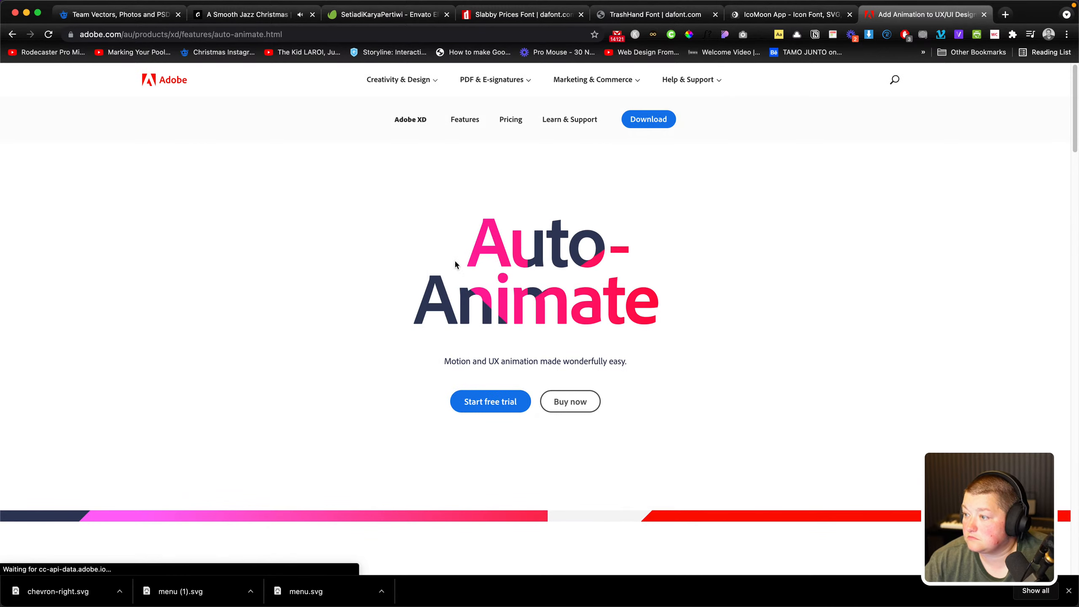
scroll(462, 267, down, 15)
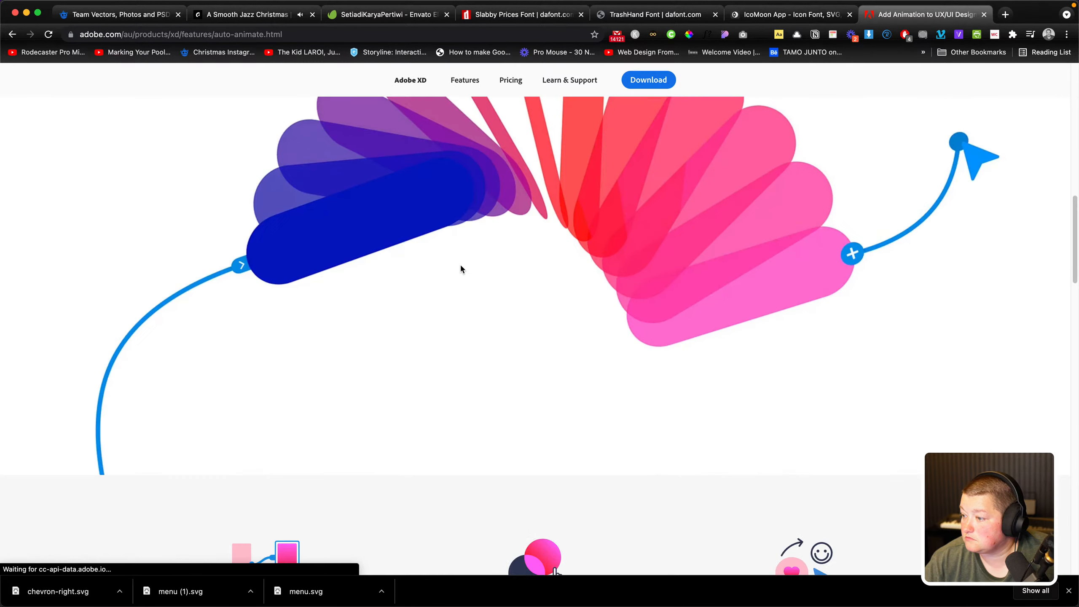
scroll(460, 268, down, 5)
scroll(436, 262, up, 3)
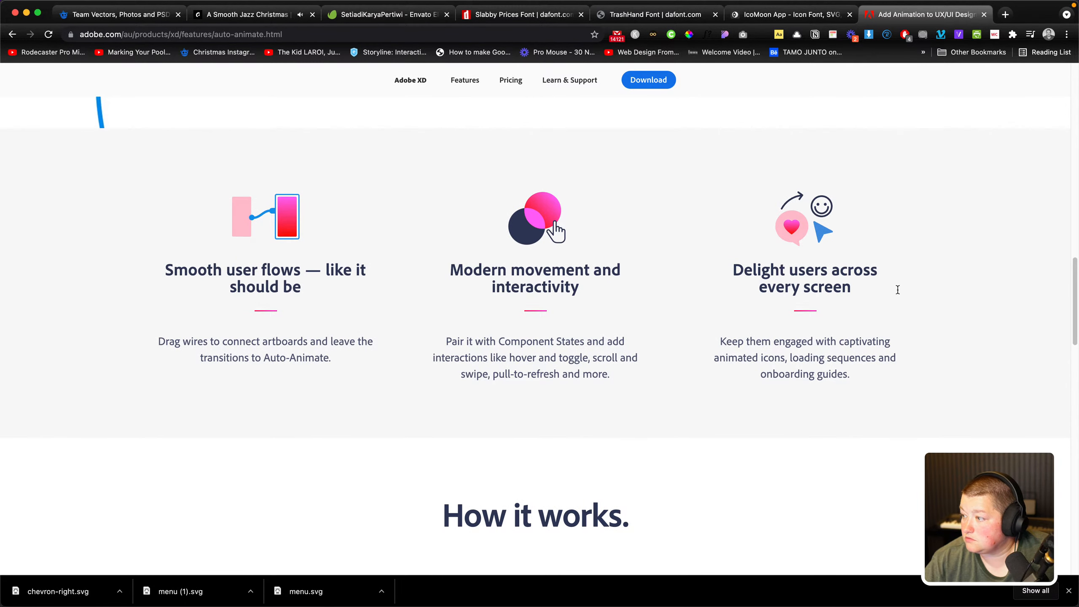
scroll(653, 347, down, 6)
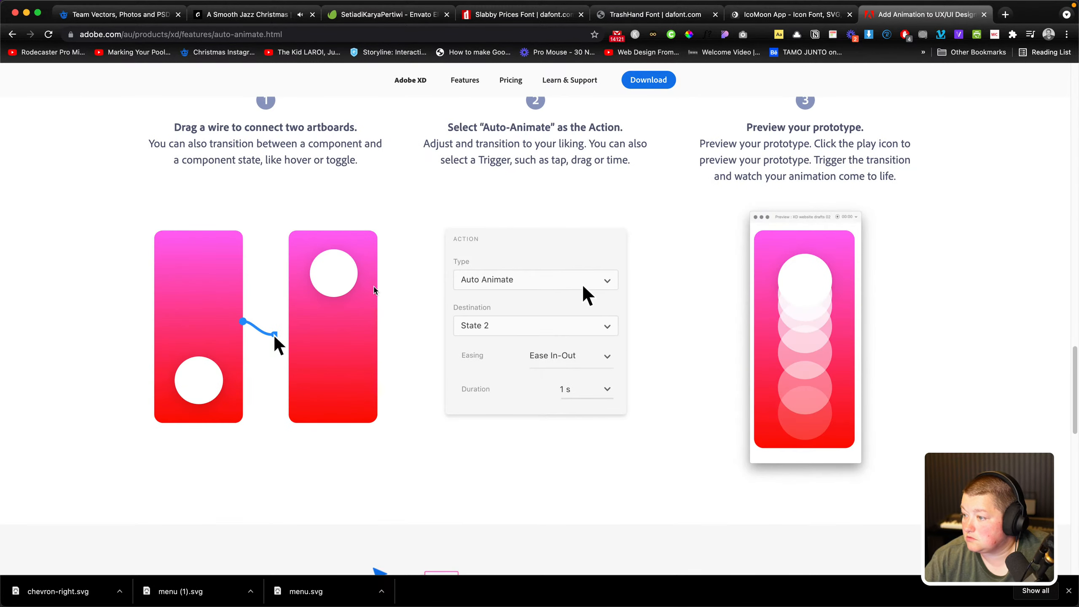
scroll(271, 283, up, 3)
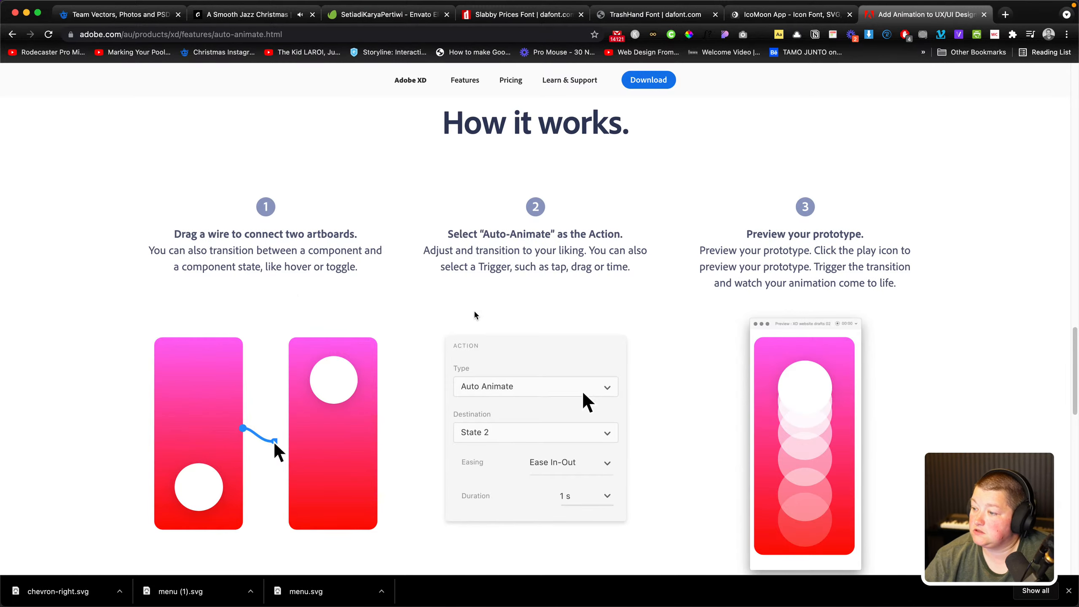
scroll(401, 310, up, 2)
scroll(401, 310, down, 1)
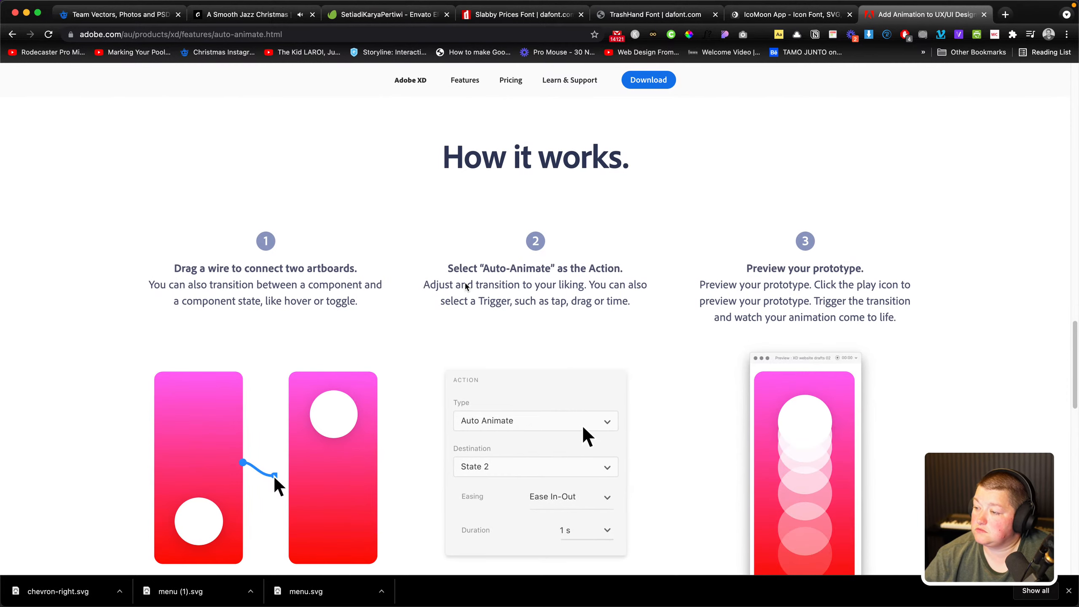
scroll(407, 322, down, 3)
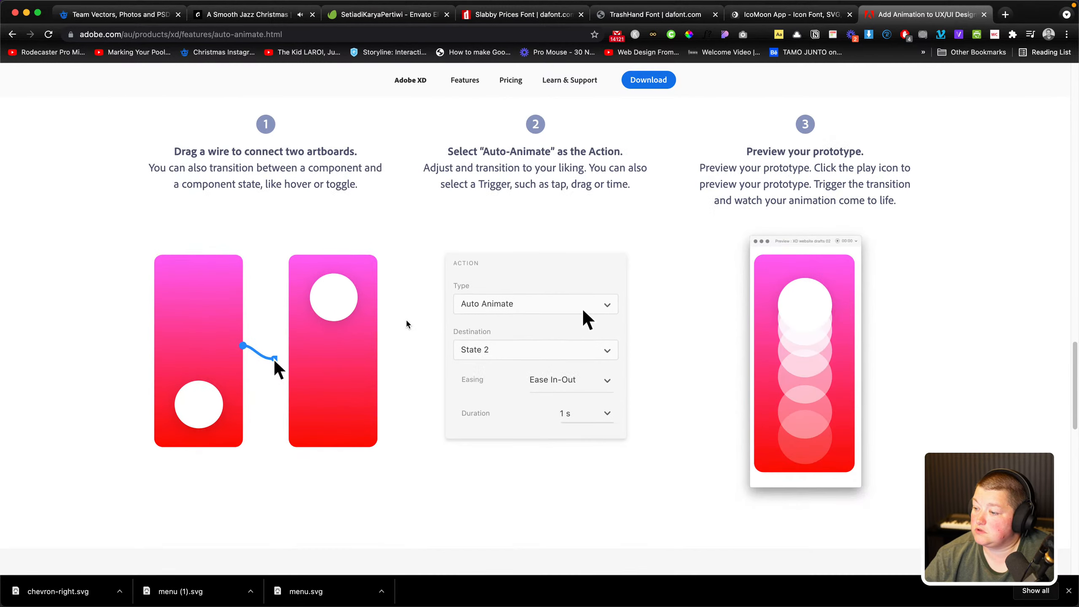
scroll(406, 324, down, 12)
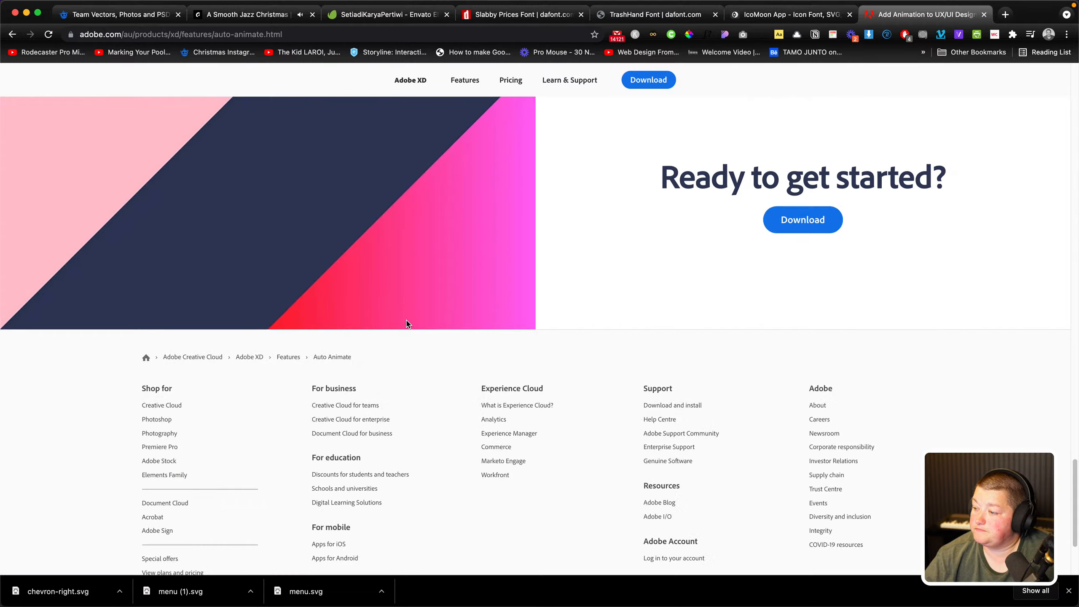
scroll(406, 324, up, 10)
Switch back to Adobe XD and look over the "About this course" slide and both "Wrap Up" slides
mouse_move(559, 582)
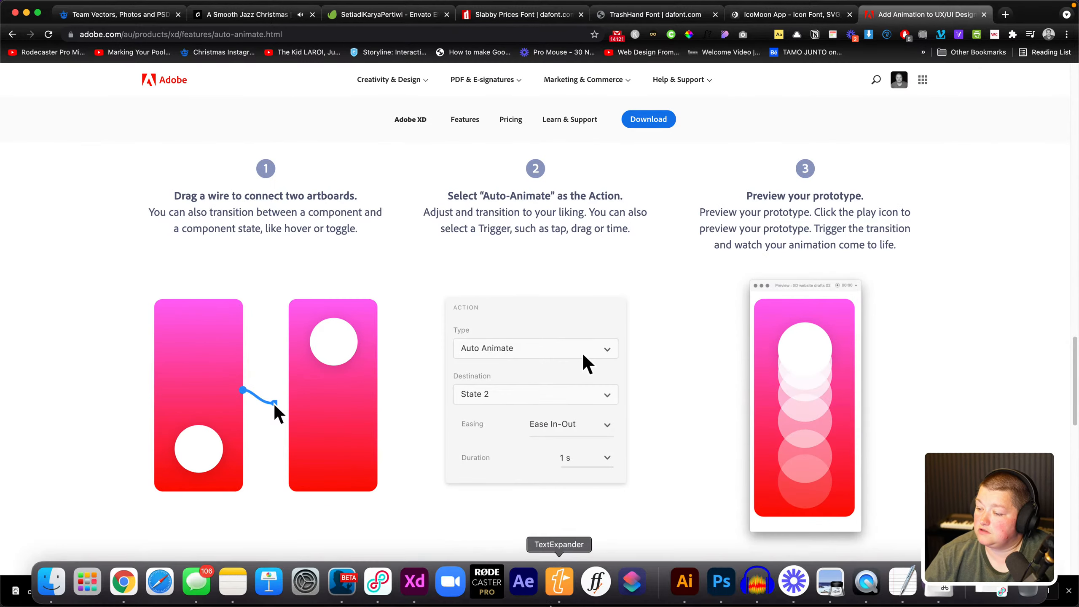
click(684, 581)
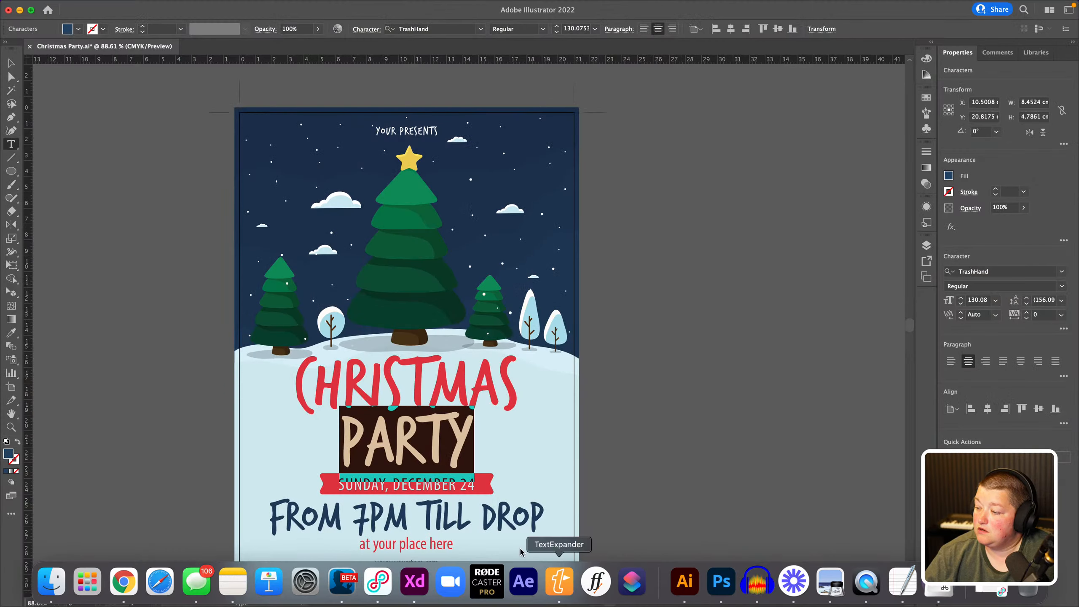
mouse_move(263, 577)
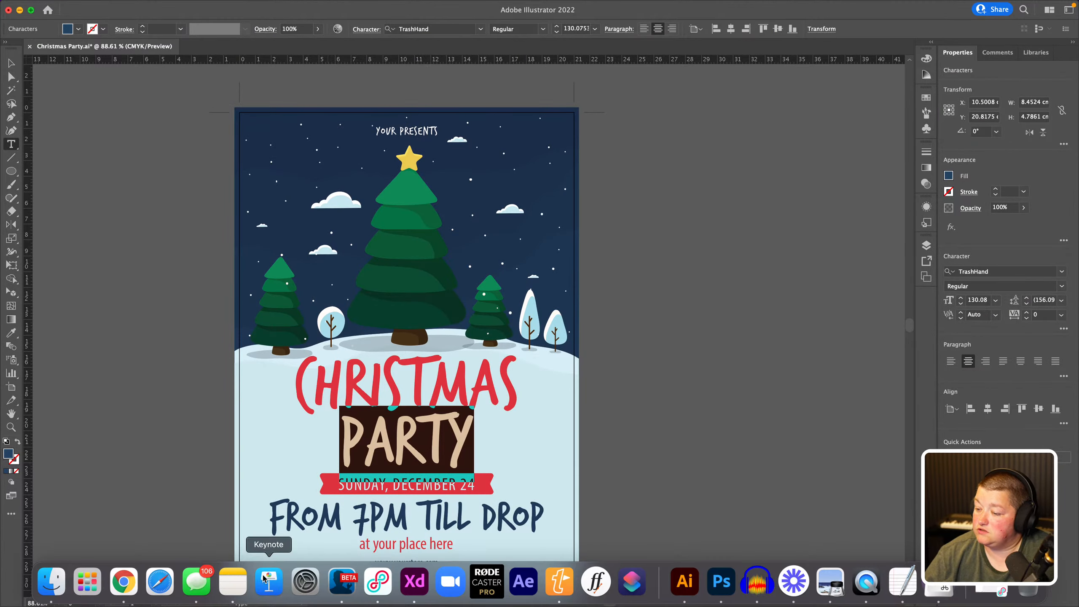
click(414, 591)
drag(573, 72, 431, 75)
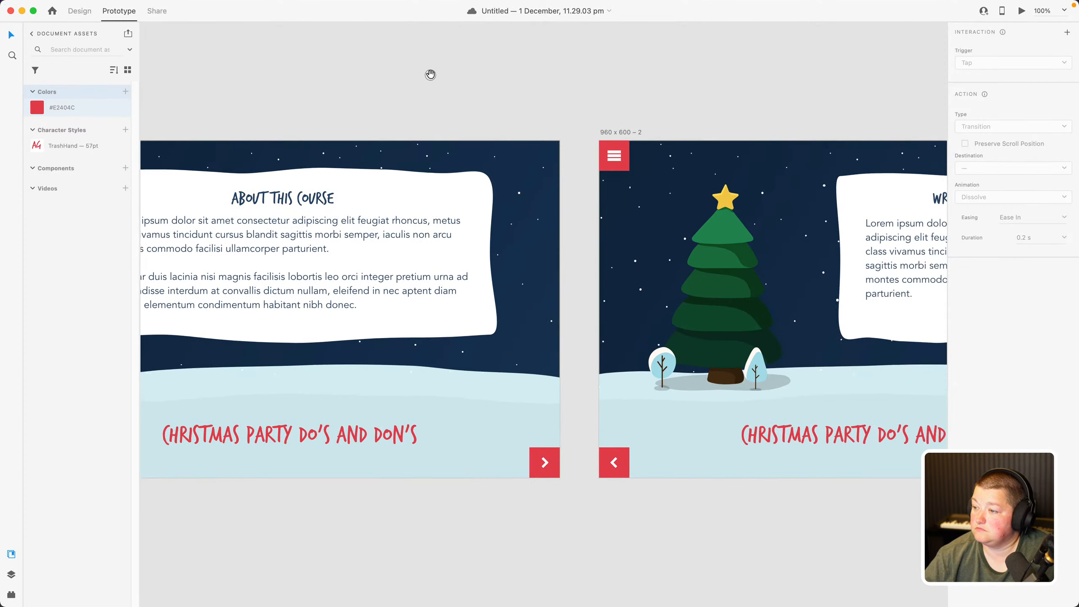
scroll(430, 75, left, 10)
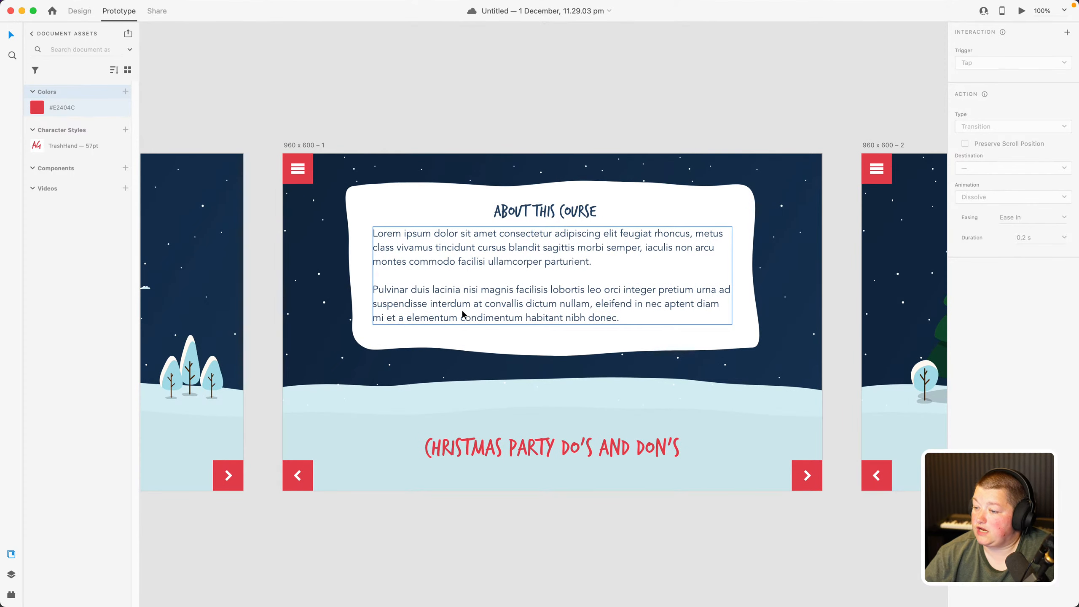
scroll(633, 538, right, 10)
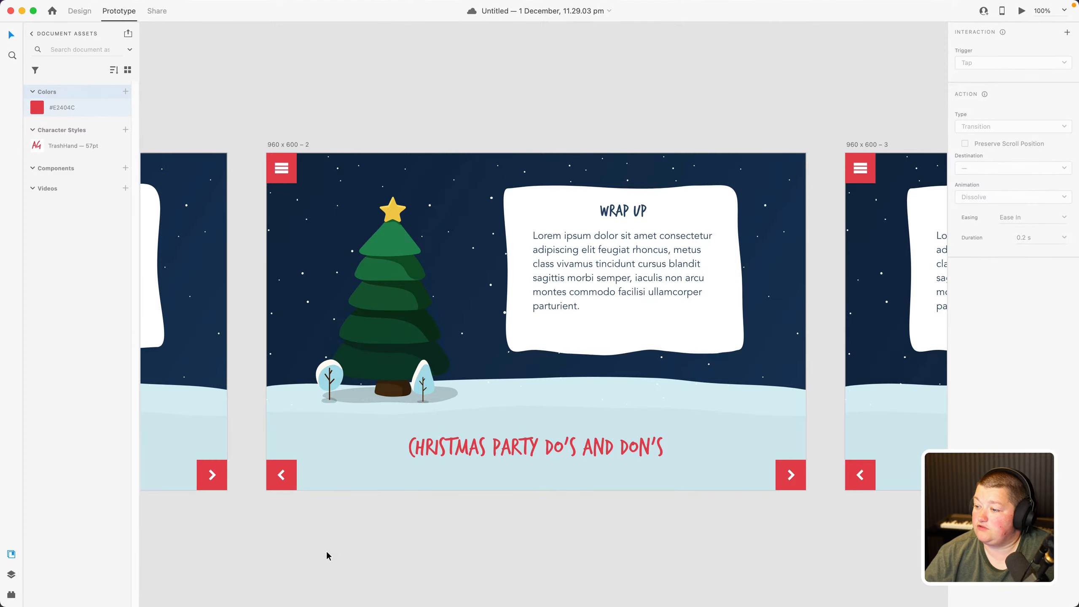
scroll(499, 557, right, 10)
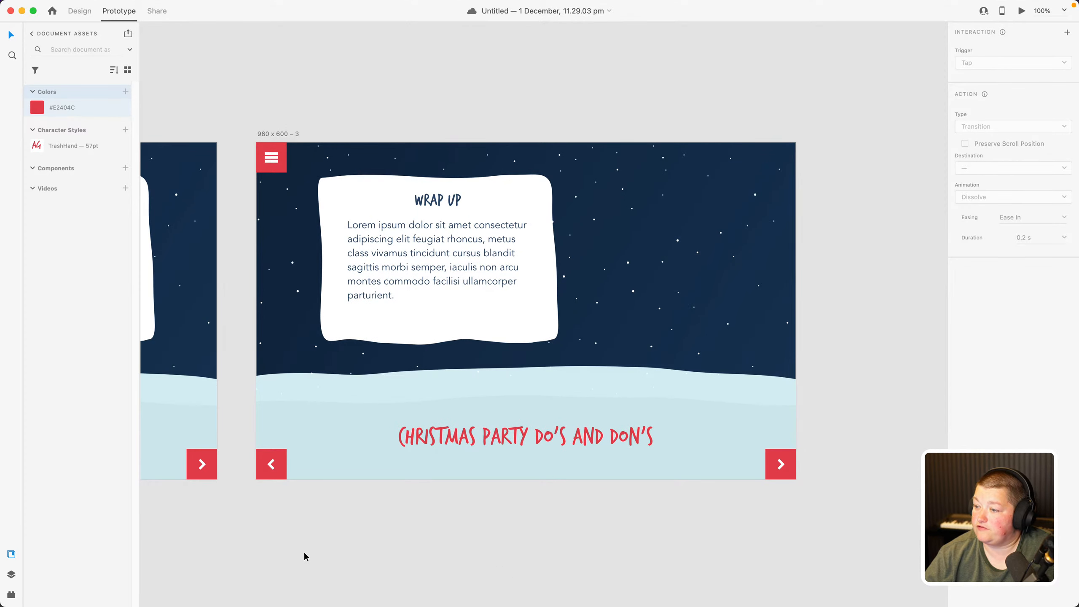
Turn the back-arrow button on the treeless "Wrap Up" slide into a component
click(272, 465)
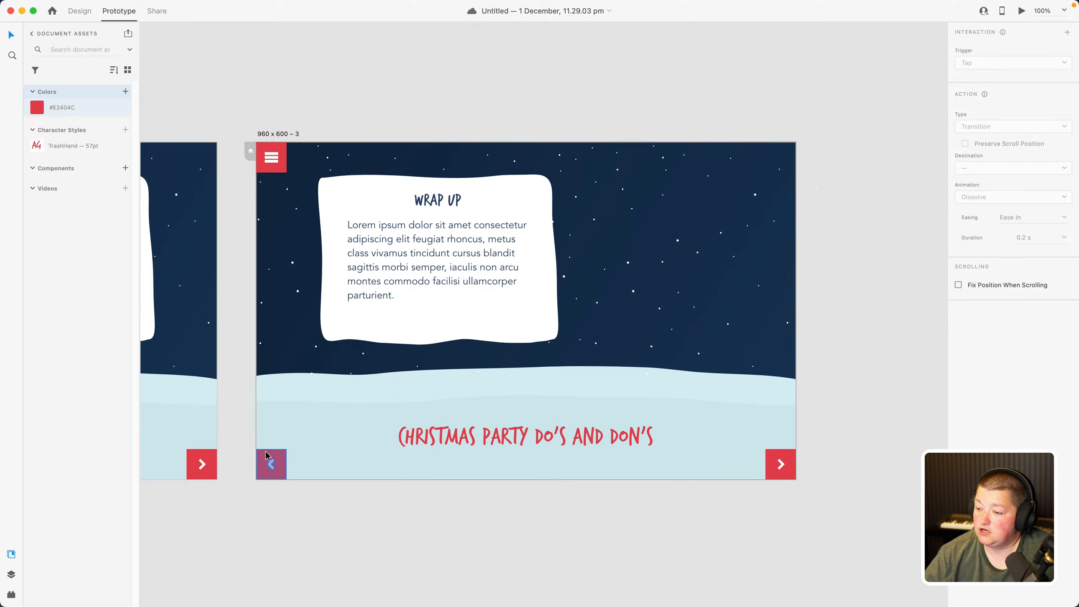
click(87, 10)
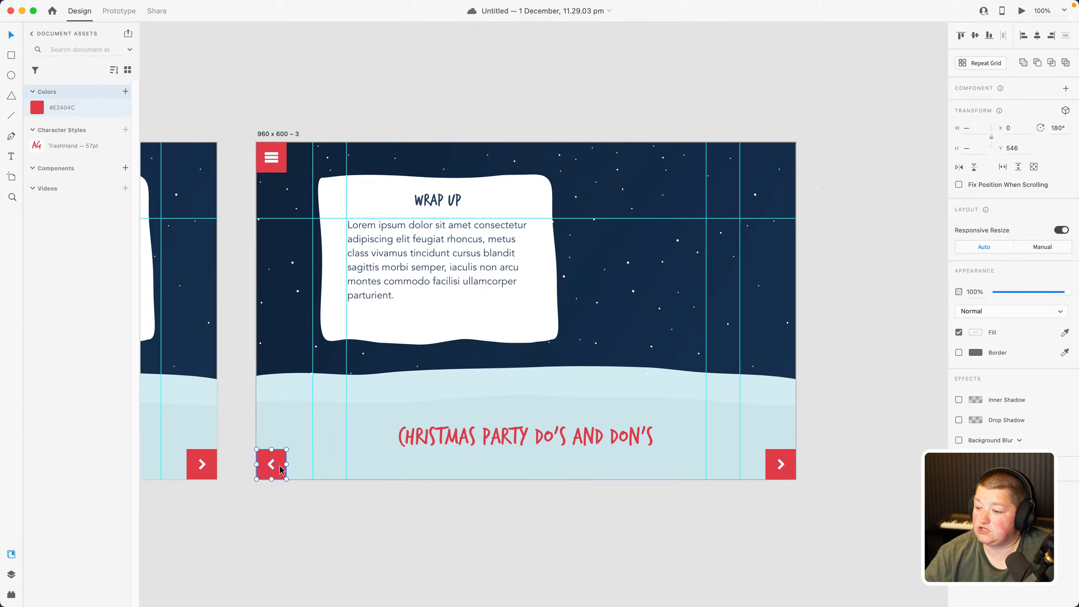
click(125, 167)
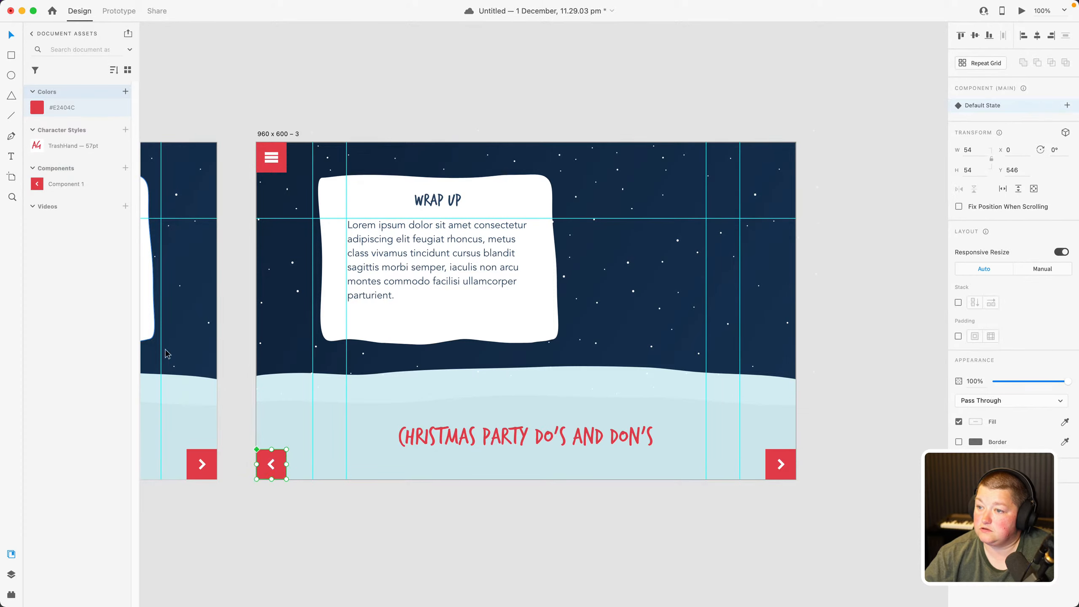
Turn the whole forward-arrow button on the treeless "Wrap Up" slide into a component
click(775, 468)
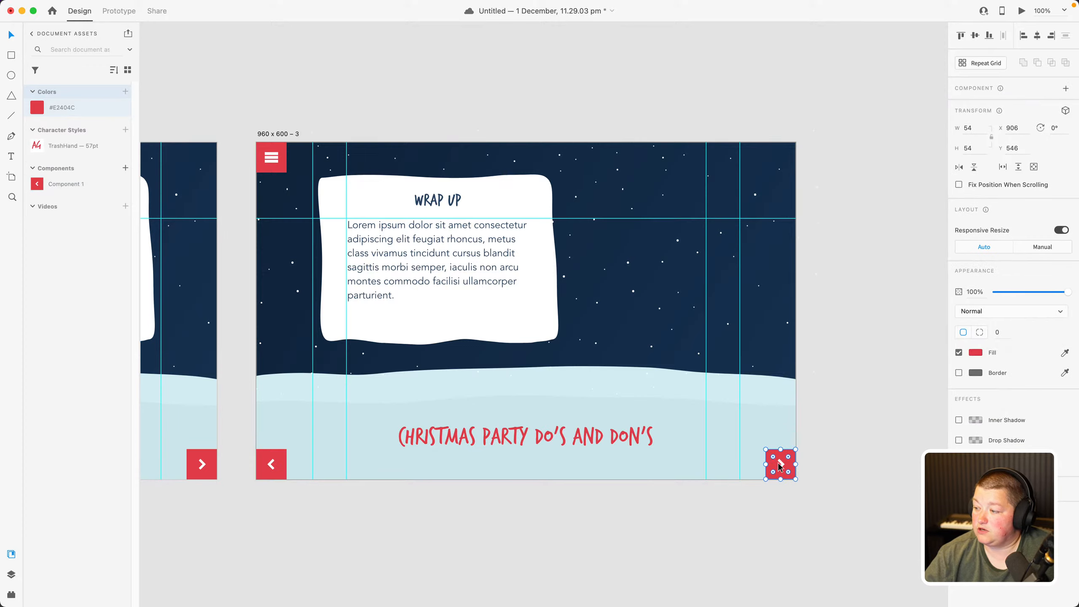
click(807, 464)
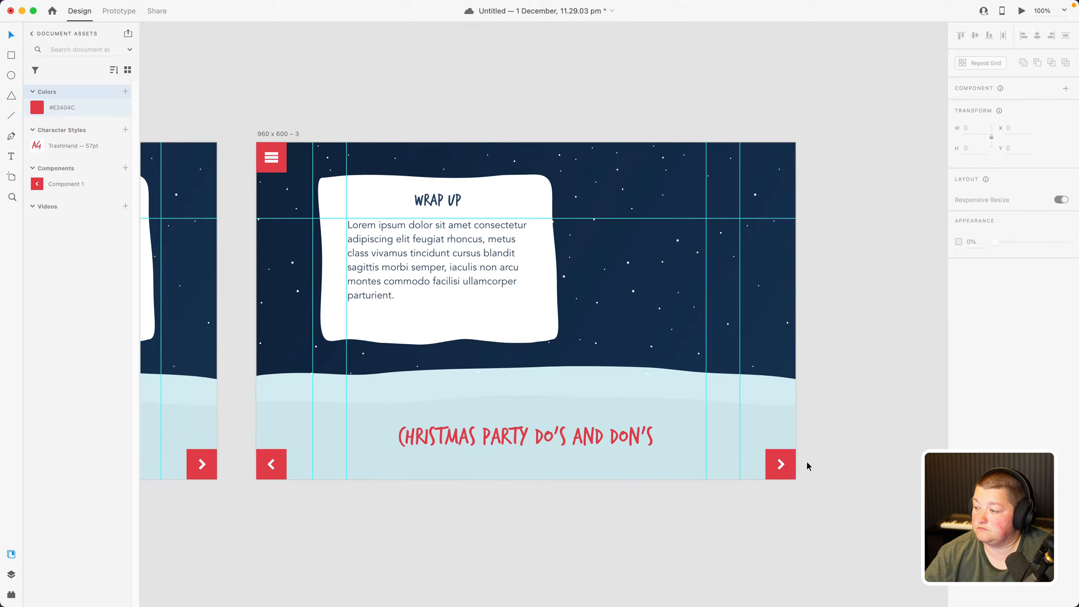
double_click(784, 464)
key(Escape)
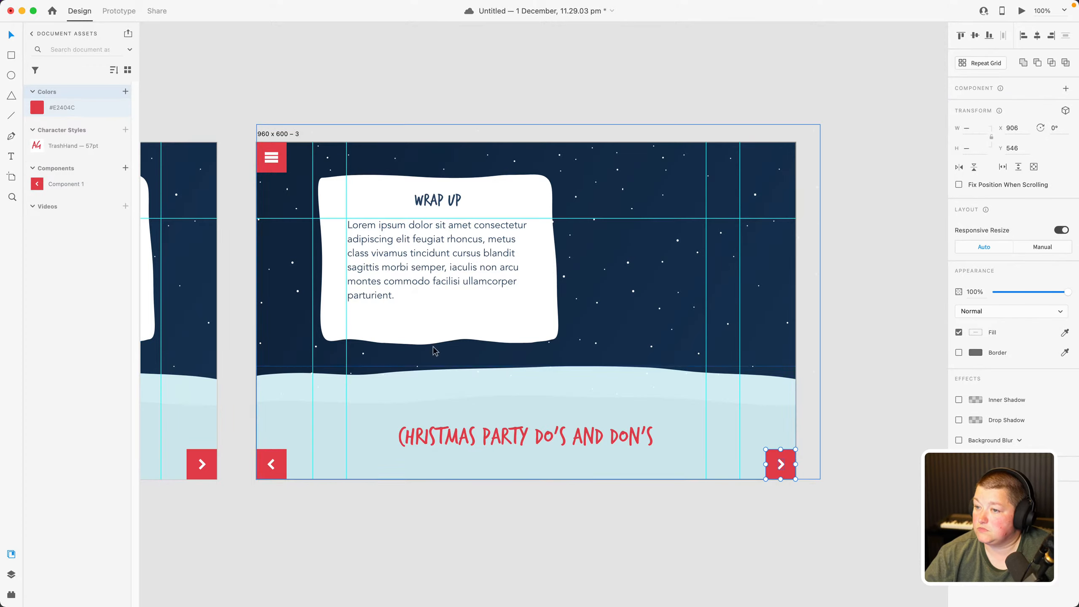
click(125, 168)
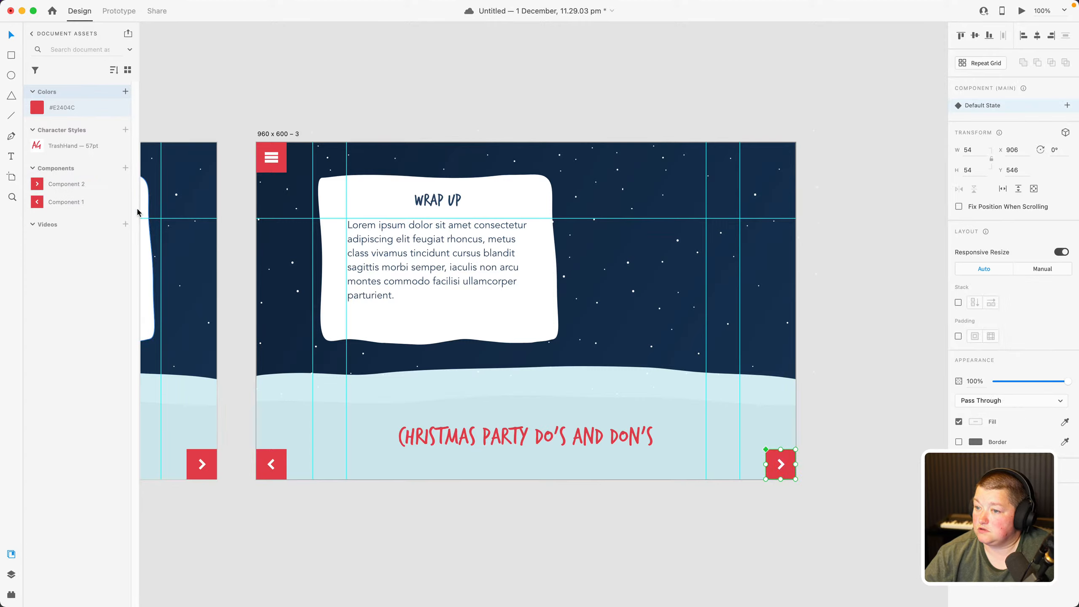
Rename the forward-arrow component NEXT and the back-arrow component PREVIOUS
click(272, 523)
double_click(68, 183)
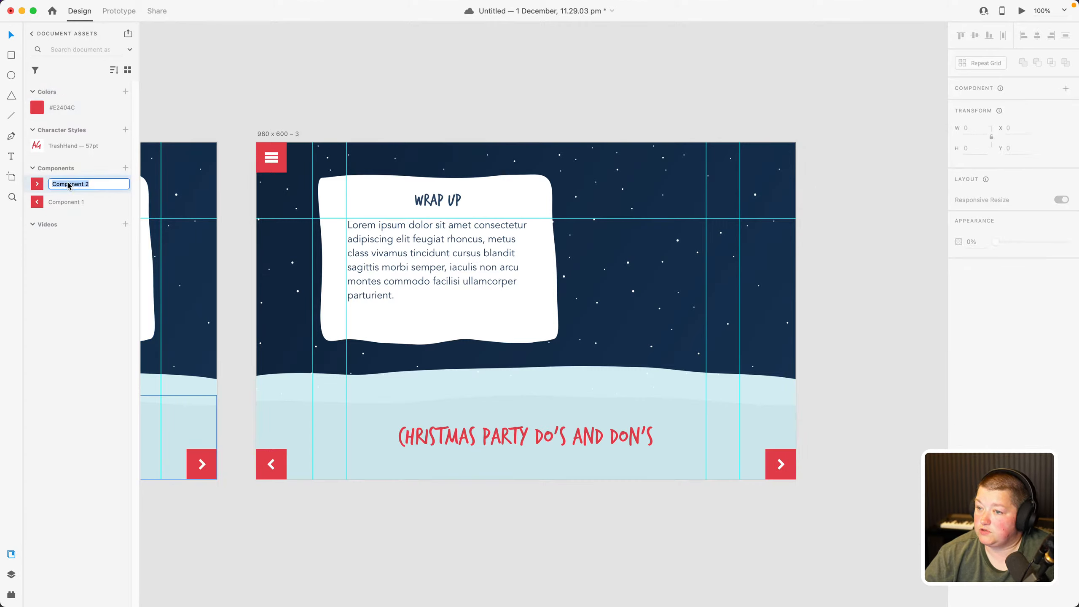
text(NEXT)
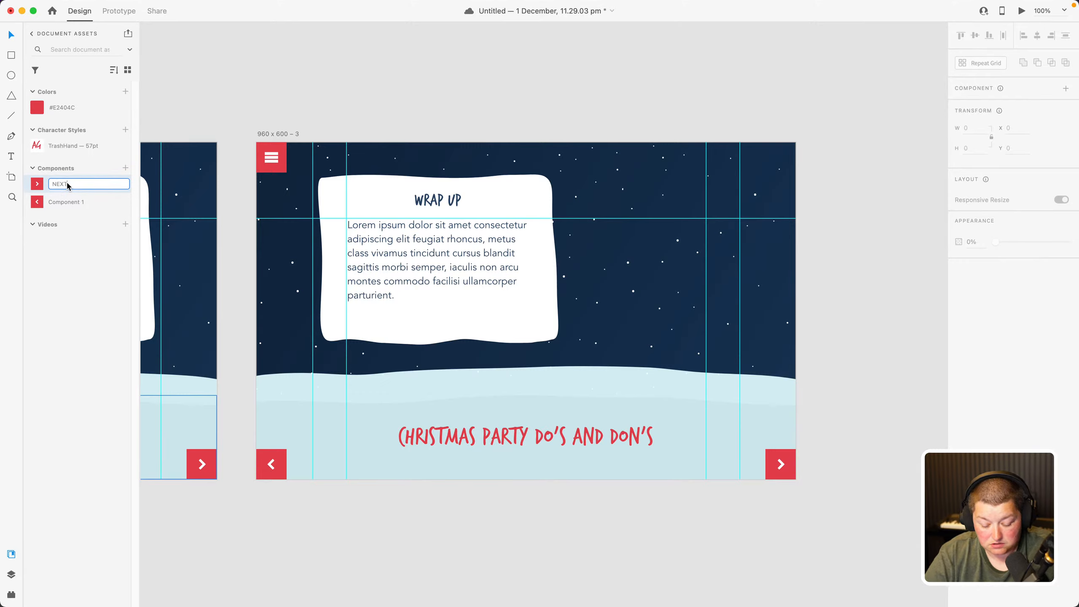
double_click(71, 204)
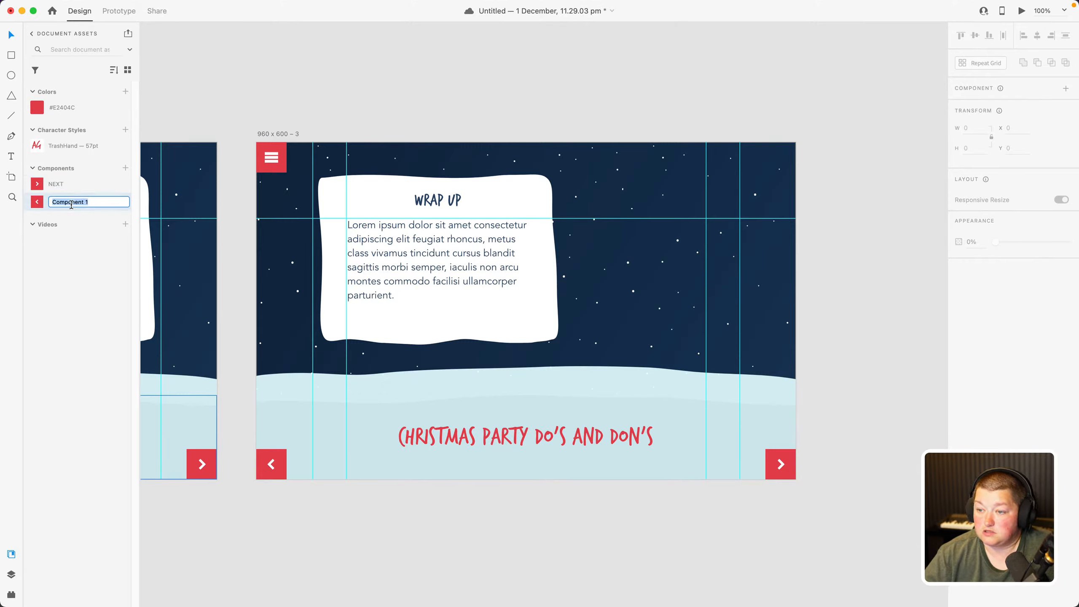
text(PREVIOUS)
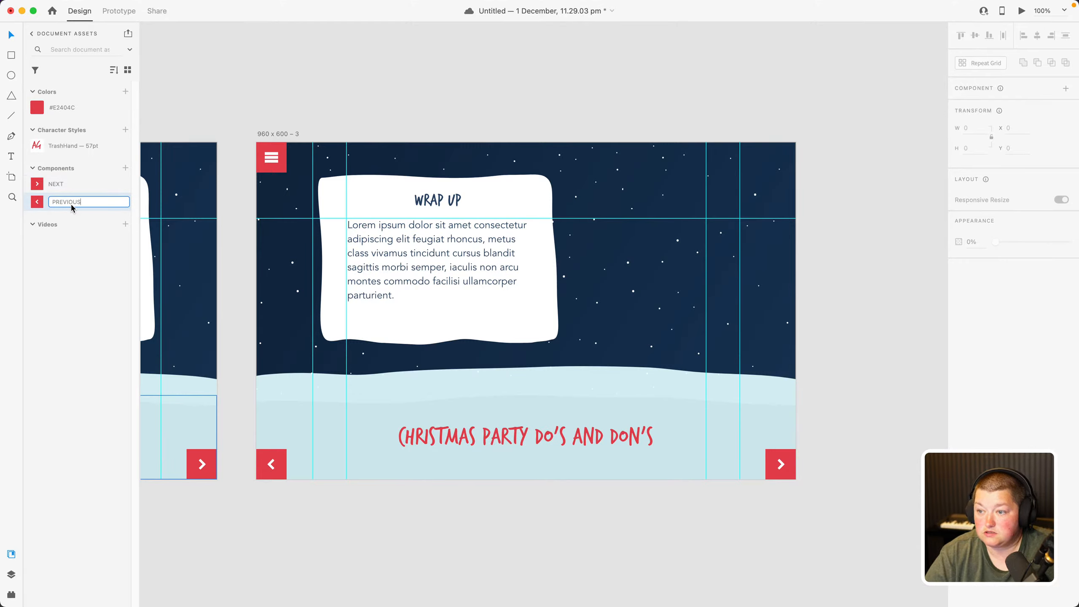
Turn the hamburger menu button on the treeless "Wrap Up" slide into a component
scroll(340, 85, left, 5)
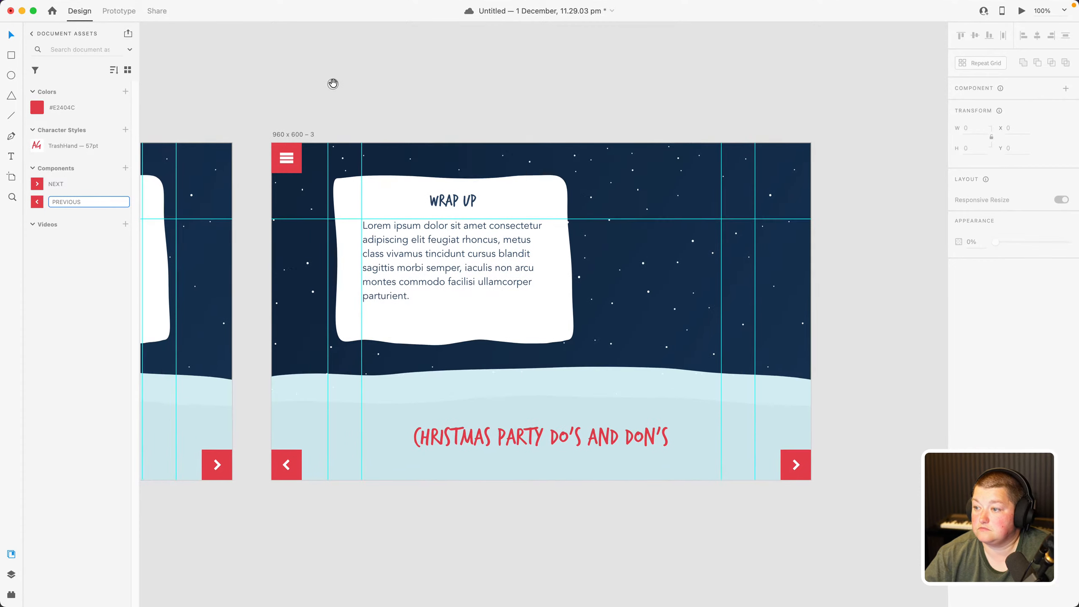
click(366, 163)
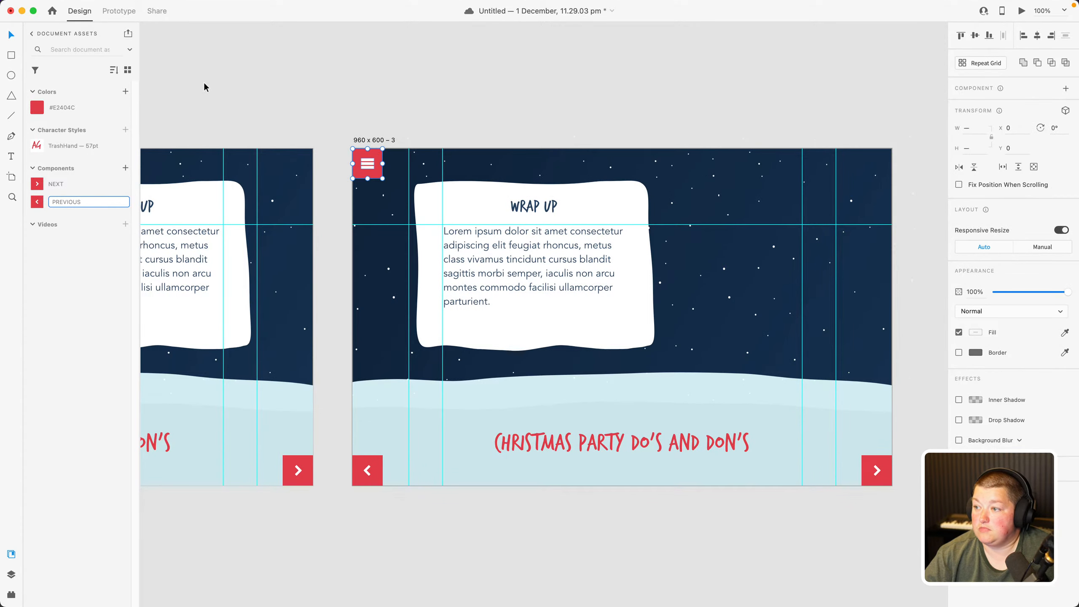
click(125, 168)
click(287, 115)
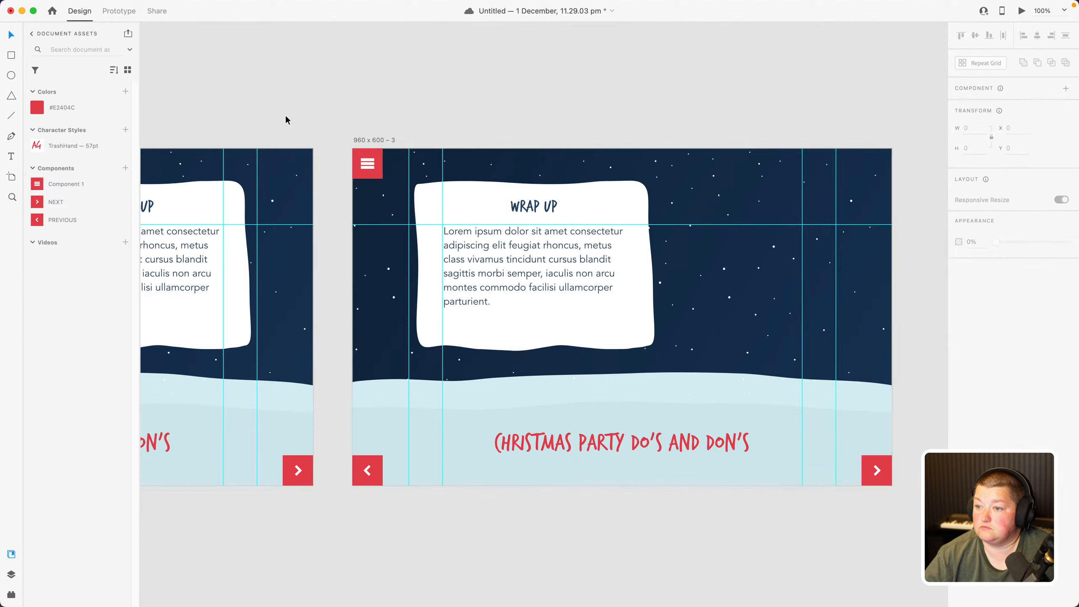
Turn the white panel shape on the treeless "Wrap Up" slide into a component
click(456, 204)
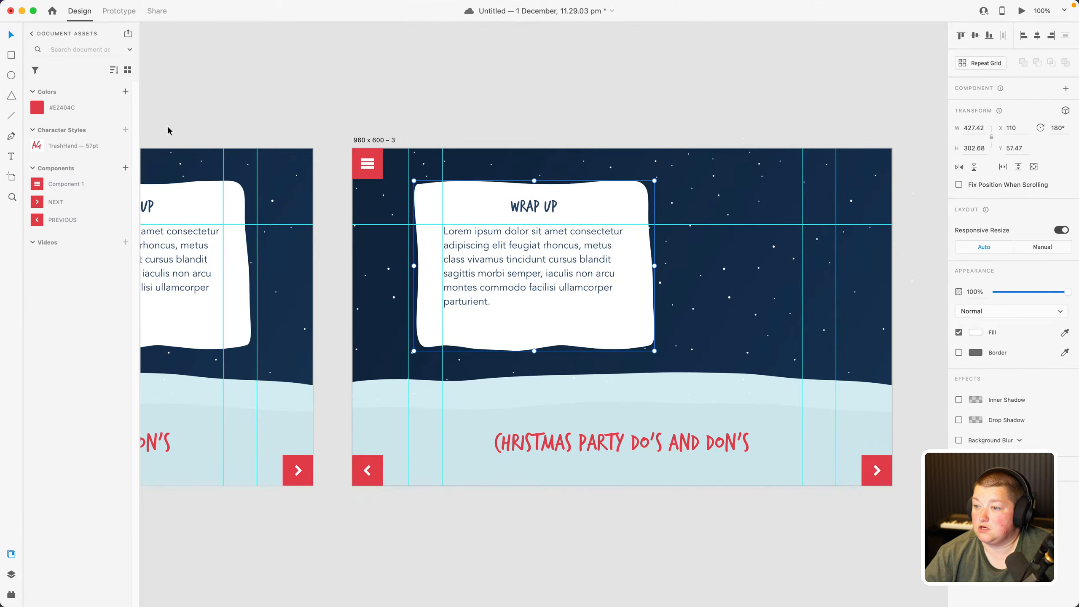
click(126, 169)
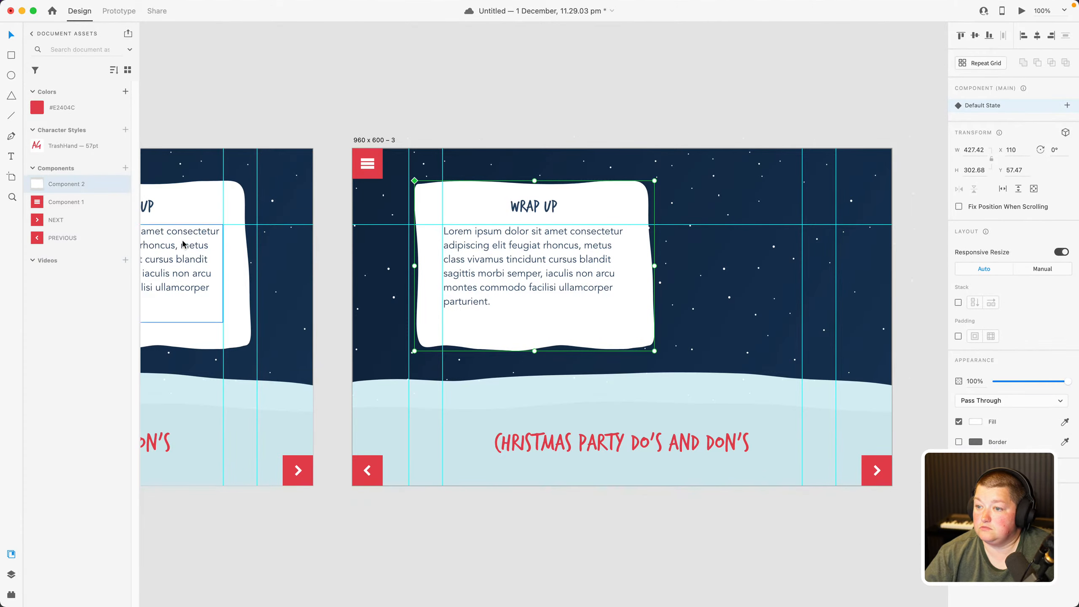
click(238, 80)
Combine the white panel, "Wrap Up" heading and body text on the tree slide into one component
drag(238, 80, 460, 85)
drag(292, 94, 503, 105)
drag(579, 113, 323, 89)
click(429, 212)
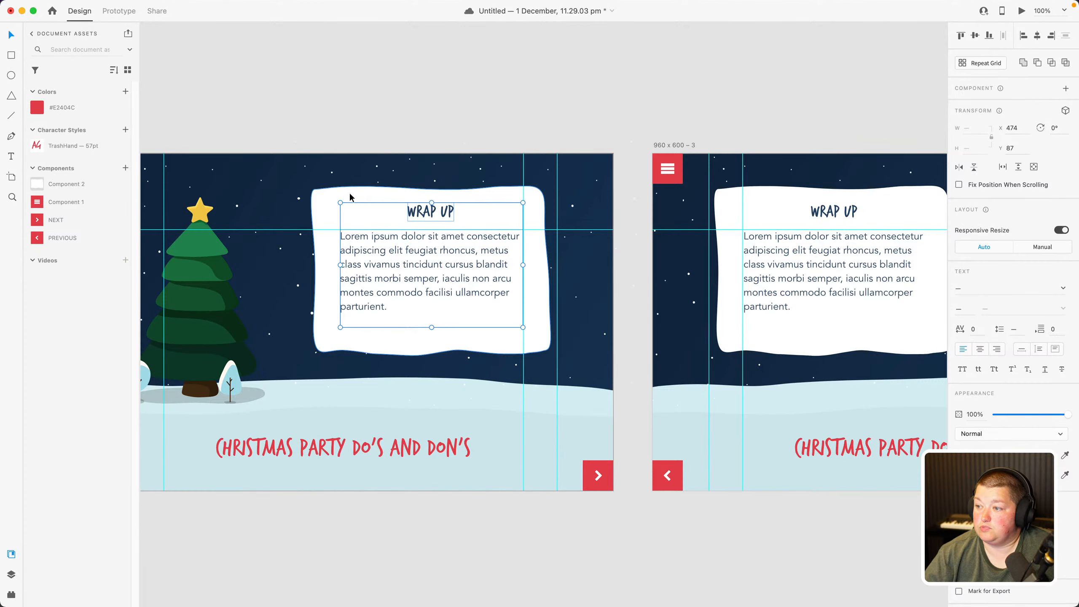
click(125, 168)
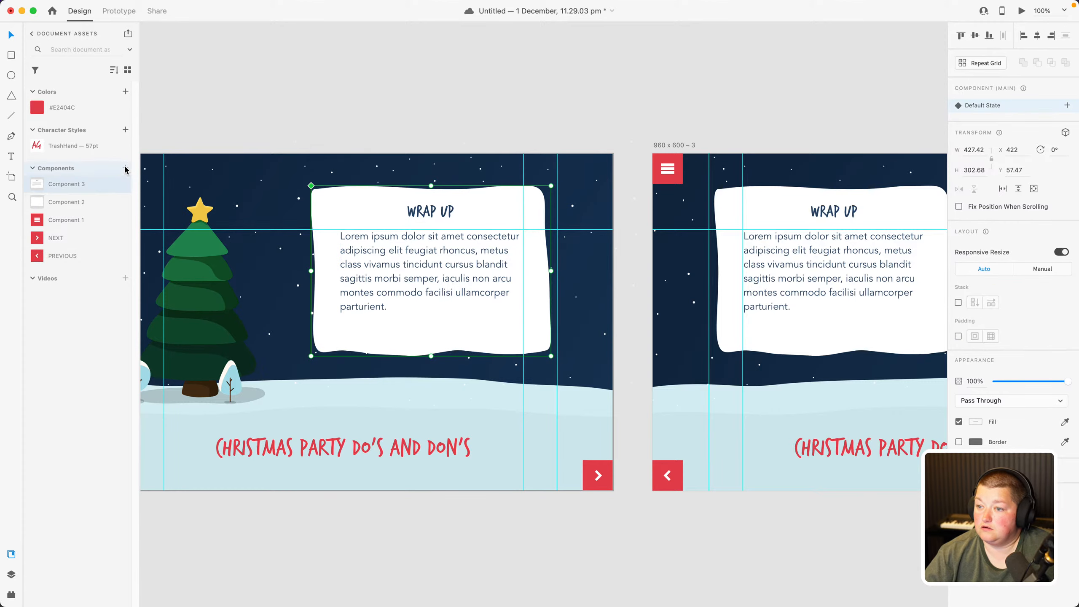
click(311, 115)
Go back through the slides to the title slide and look over its elements
drag(258, 89, 515, 102)
drag(330, 106, 627, 114)
drag(276, 97, 499, 107)
drag(291, 128, 540, 120)
drag(350, 142, 569, 133)
drag(325, 123, 460, 116)
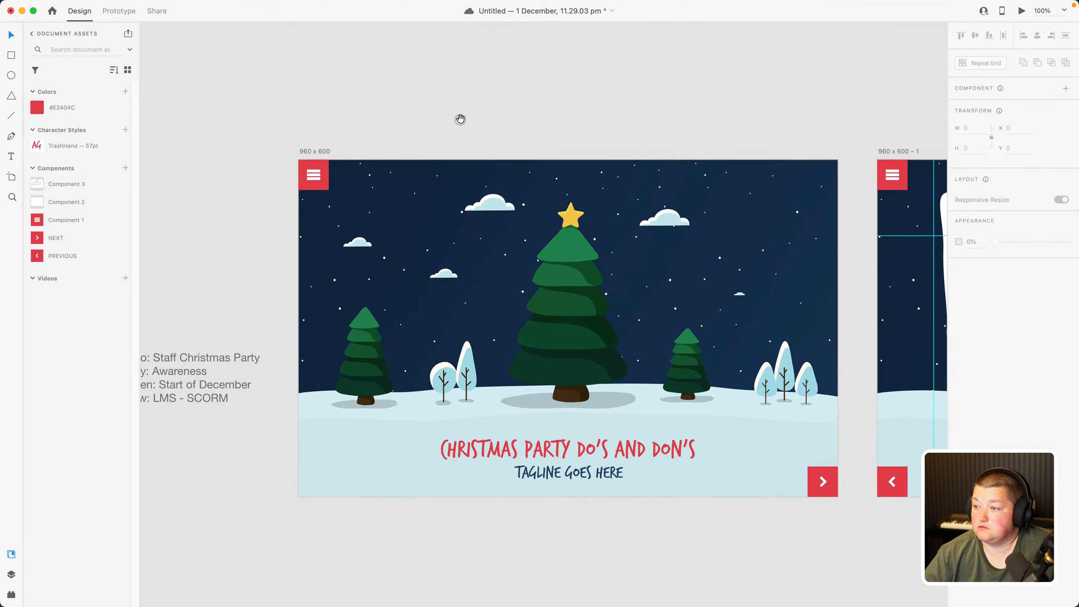
Delete the "Wrap Up" heading, body text and white panel from the treeless slide
drag(538, 124, 172, 102)
drag(810, 123, 418, 98)
drag(658, 73, 367, 99)
drag(893, 104, 478, 97)
drag(716, 91, 401, 85)
drag(500, 104, 467, 111)
click(406, 238)
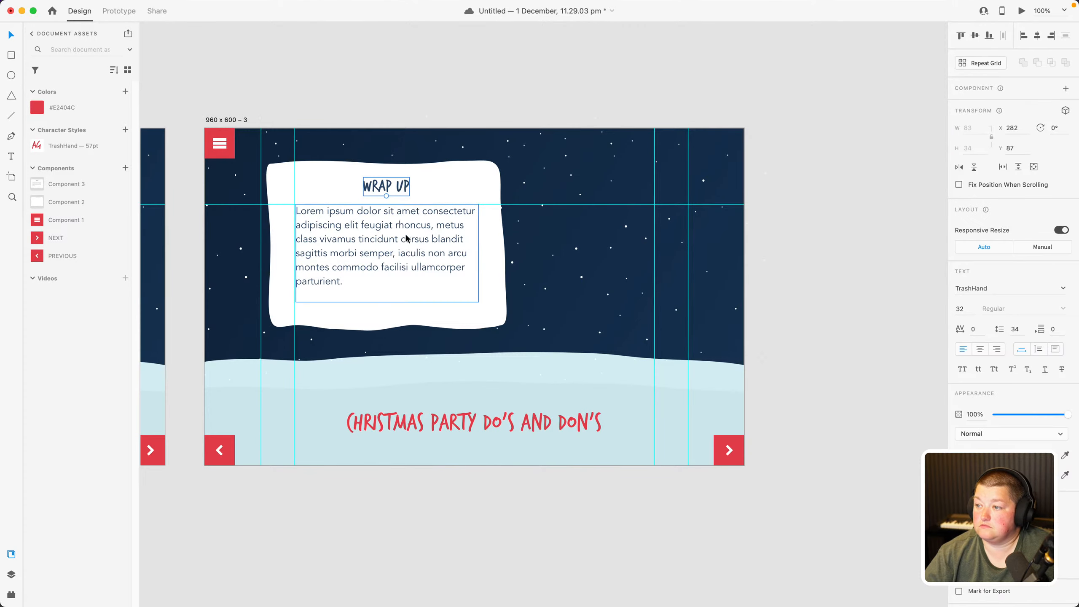
key(Delete)
click(405, 235)
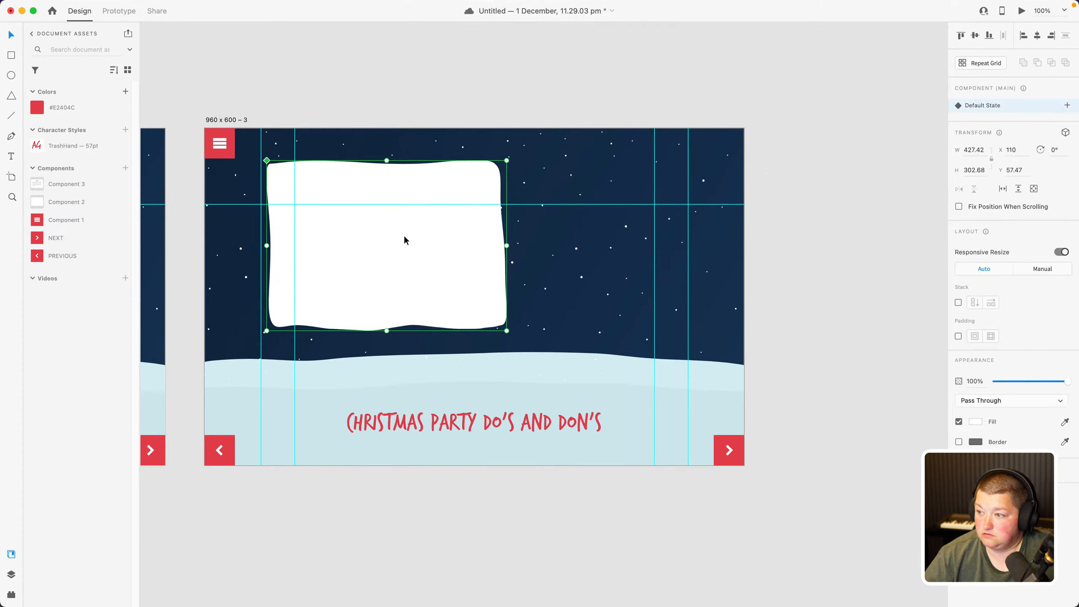
key(Delete)
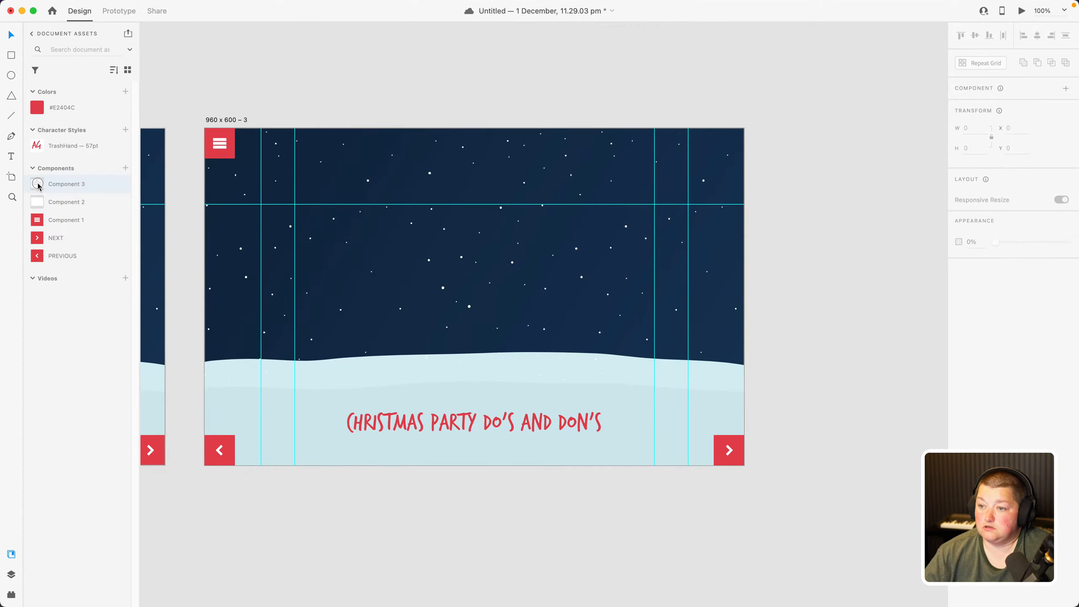
Place an instance of Component 3 on the treeless slide's left half, at about X 114, Y 59, and ungroup it
drag(37, 186, 315, 190)
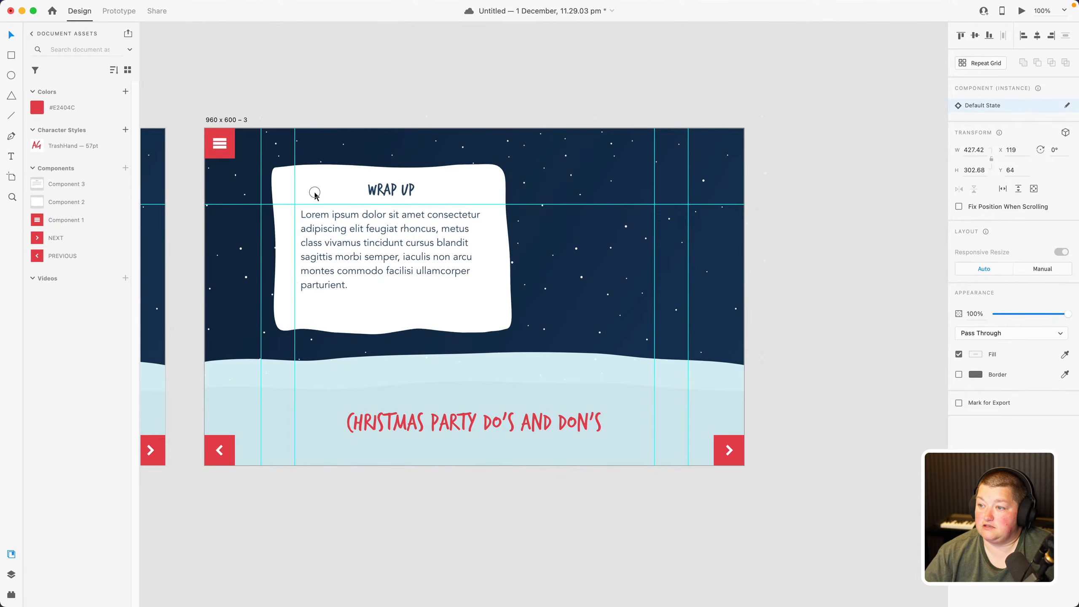
right_click(313, 191)
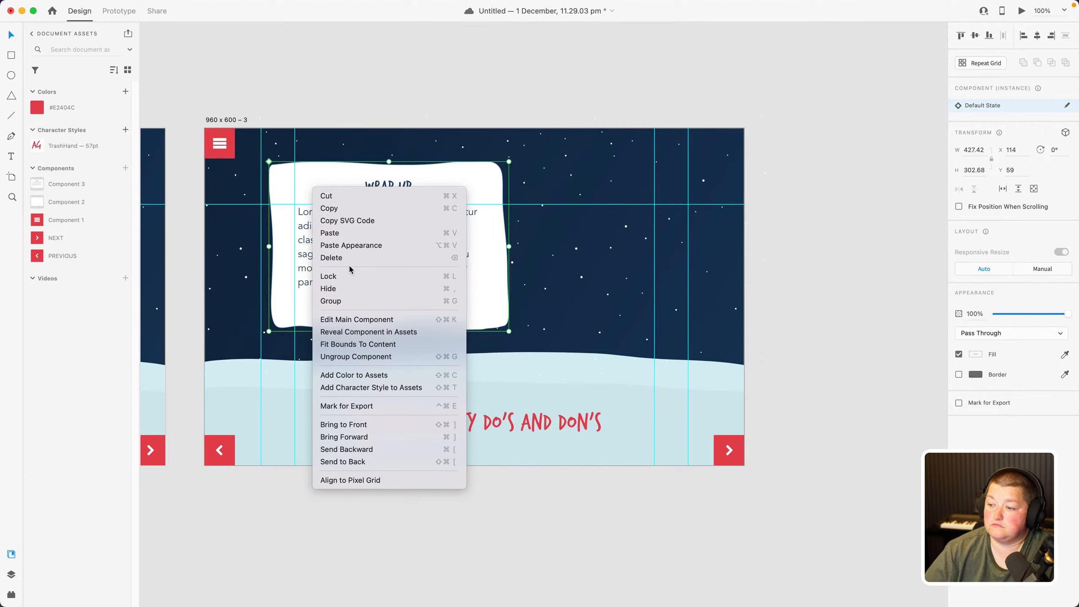
click(315, 71)
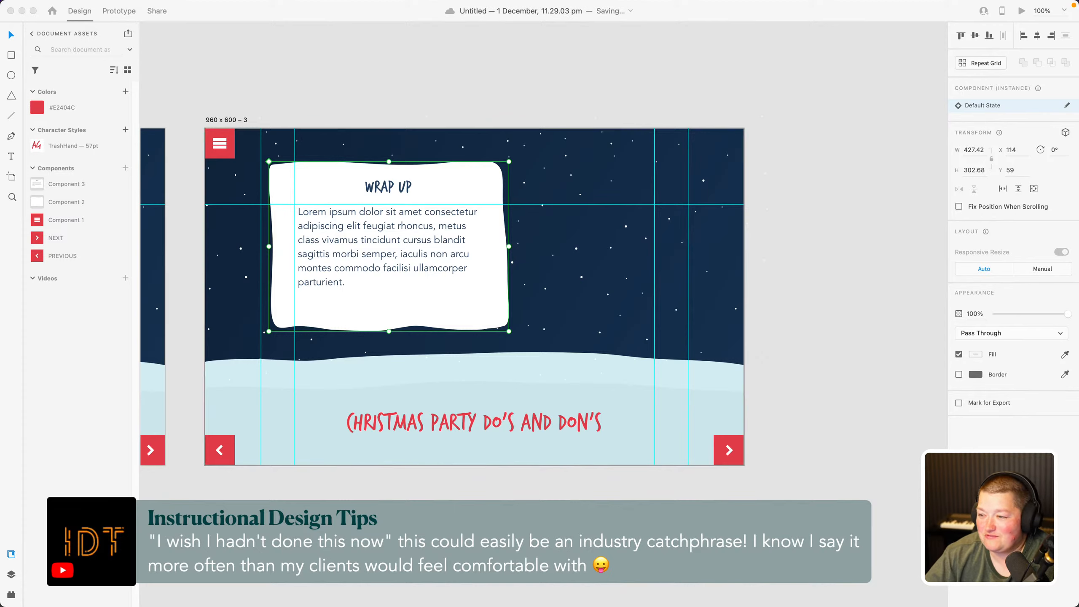
click(332, 183)
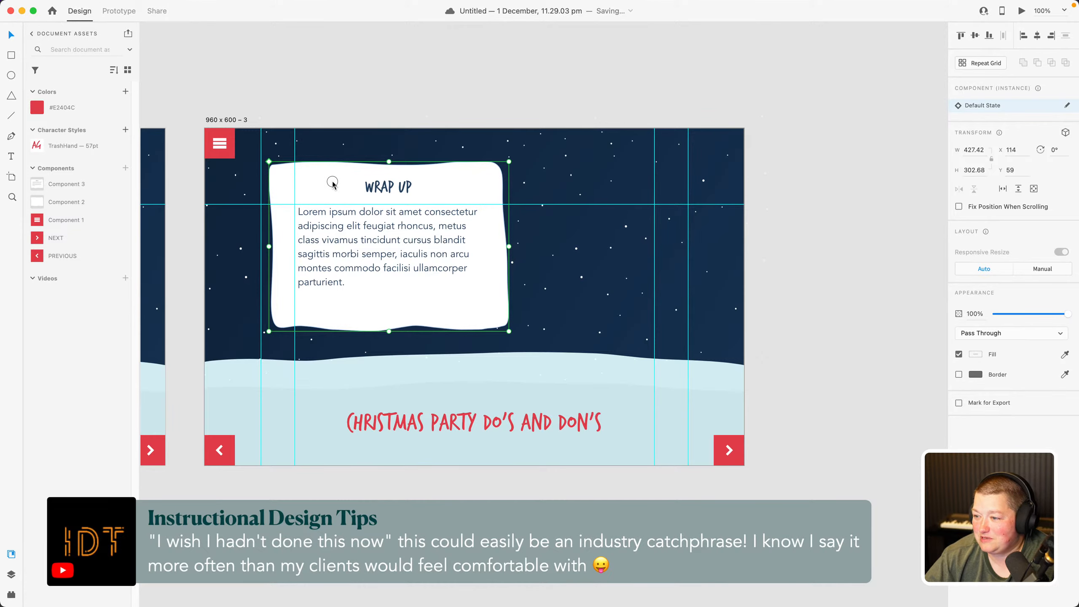
right_click(319, 172)
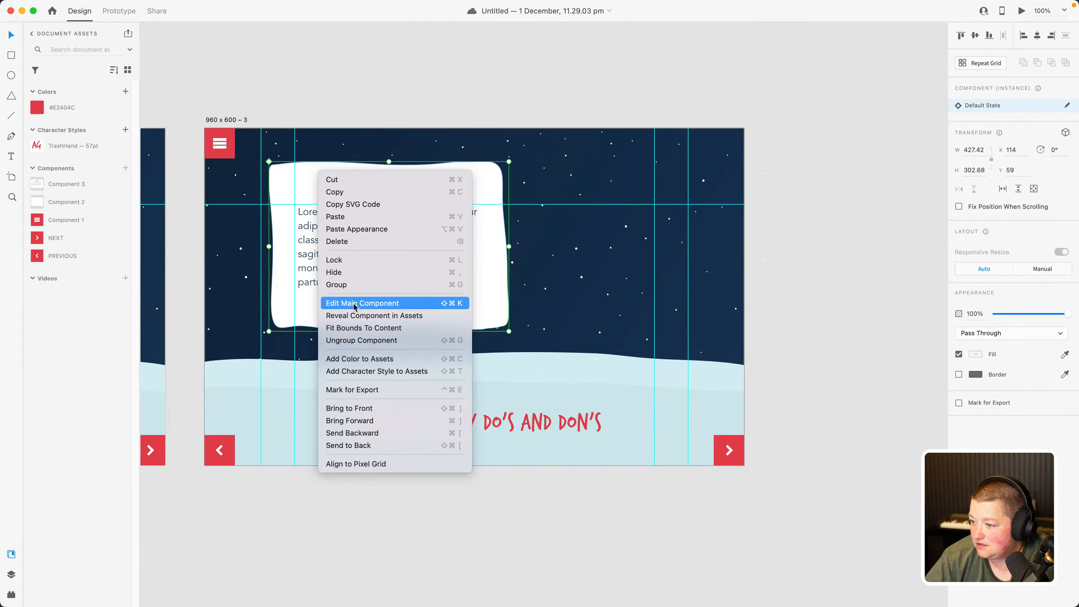
click(355, 341)
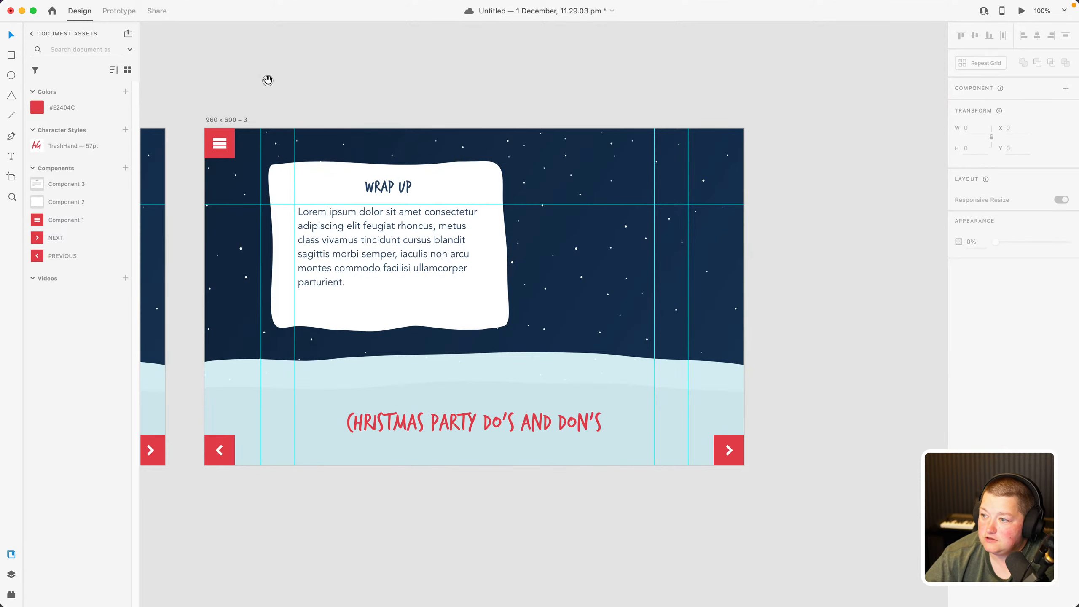
Replace the forward arrow button on the tree "Wrap Up" slide with the NEXT component in its lower-right corner
drag(268, 80, 570, 112)
scroll(425, 111, right, 10)
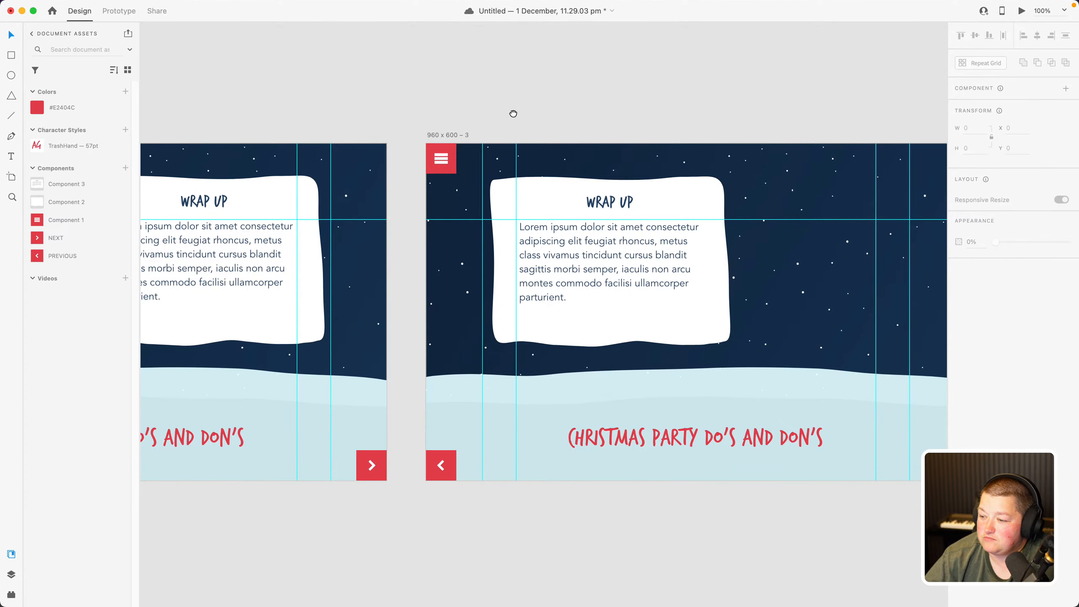
scroll(424, 103, left, 3)
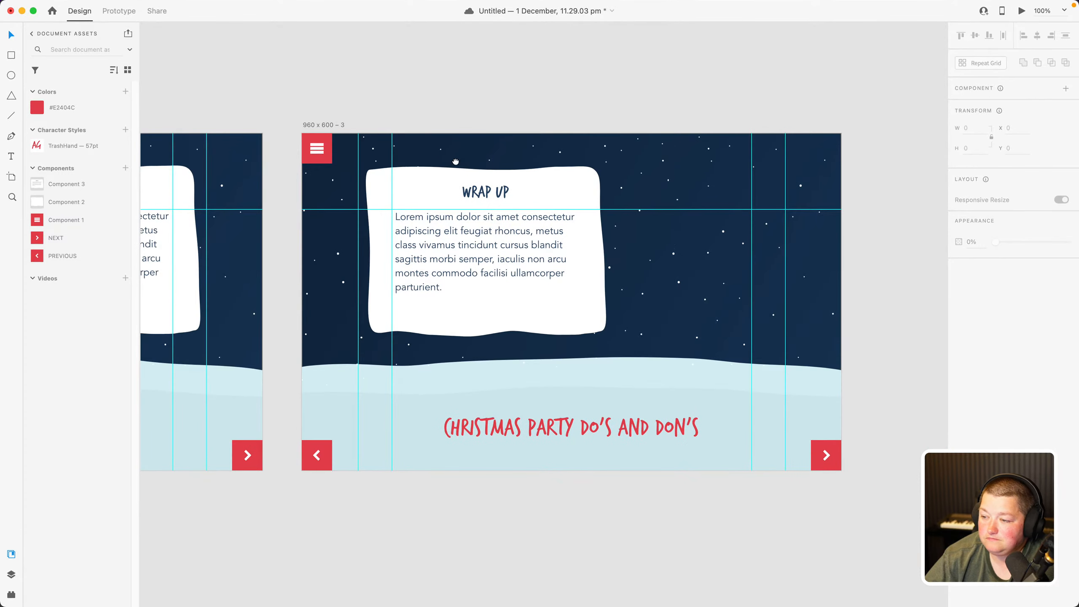
click(327, 468)
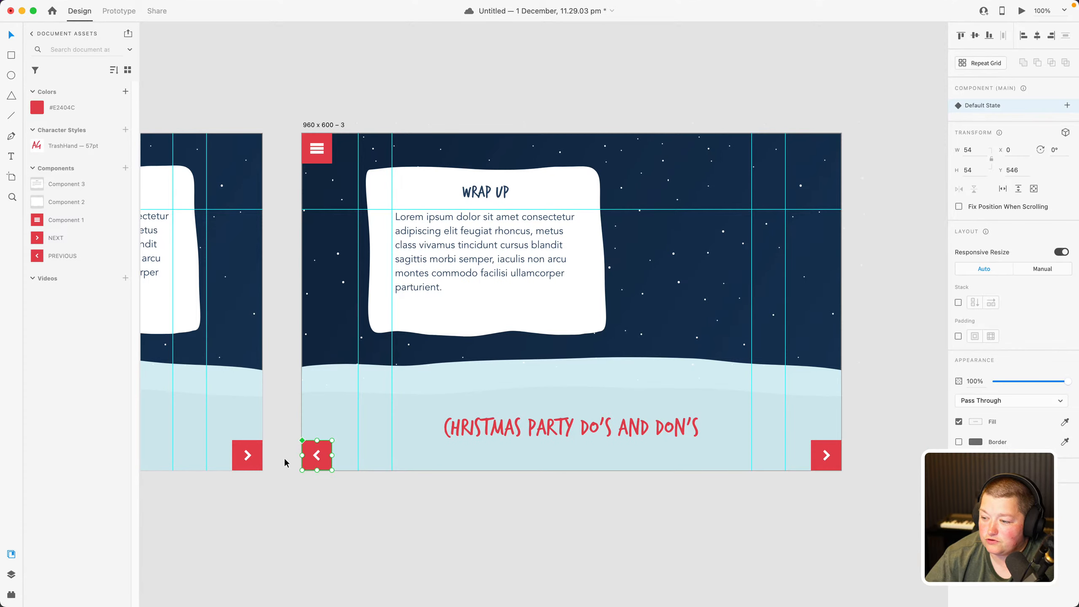
click(253, 460)
key(Delete)
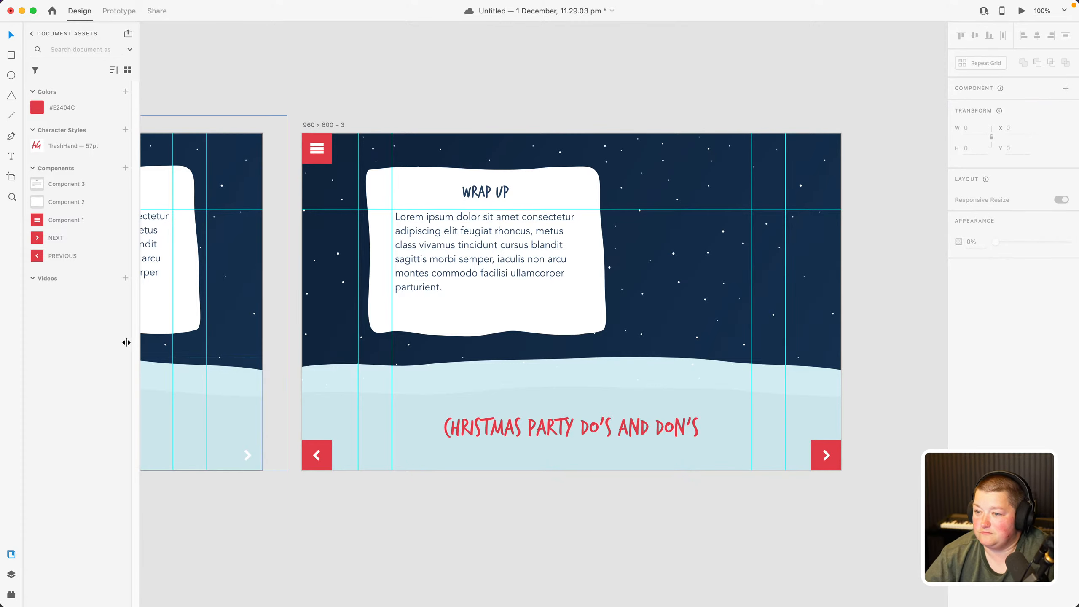
click(251, 458)
double_click(250, 460)
key(Delete)
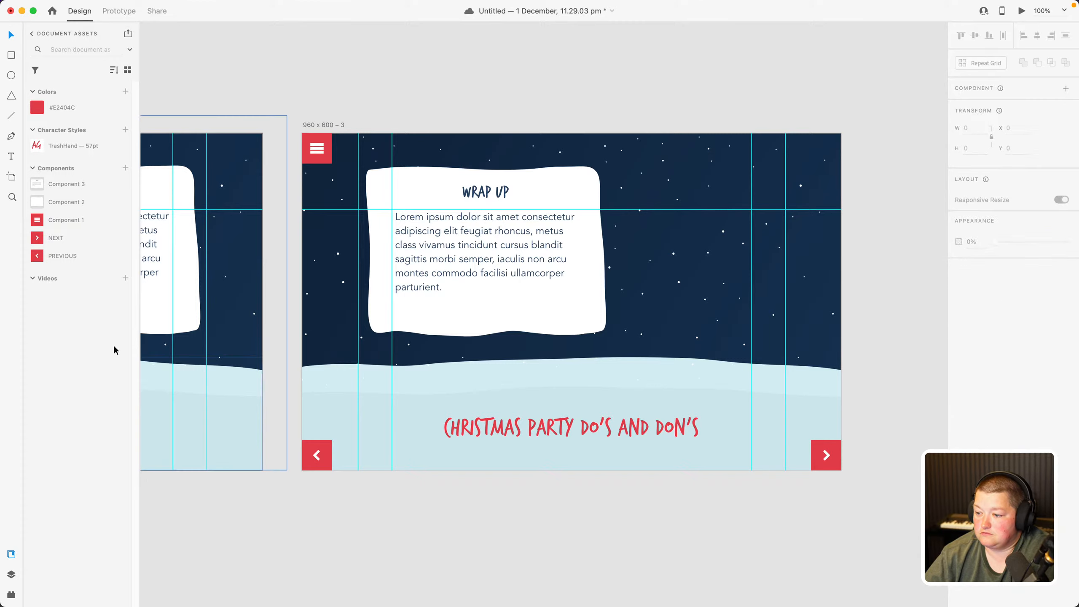
drag(47, 242, 247, 451)
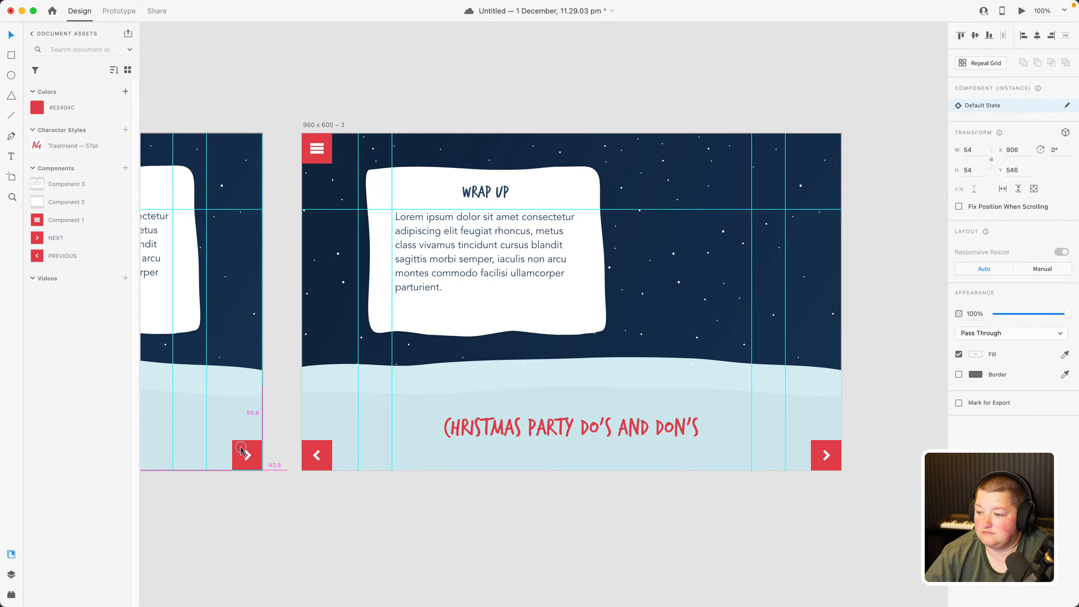
click(213, 519)
Replace the back arrow button on the tree "Wrap Up" slide with the PREVIOUS component in its lower-left corner
scroll(624, 509, left, 10)
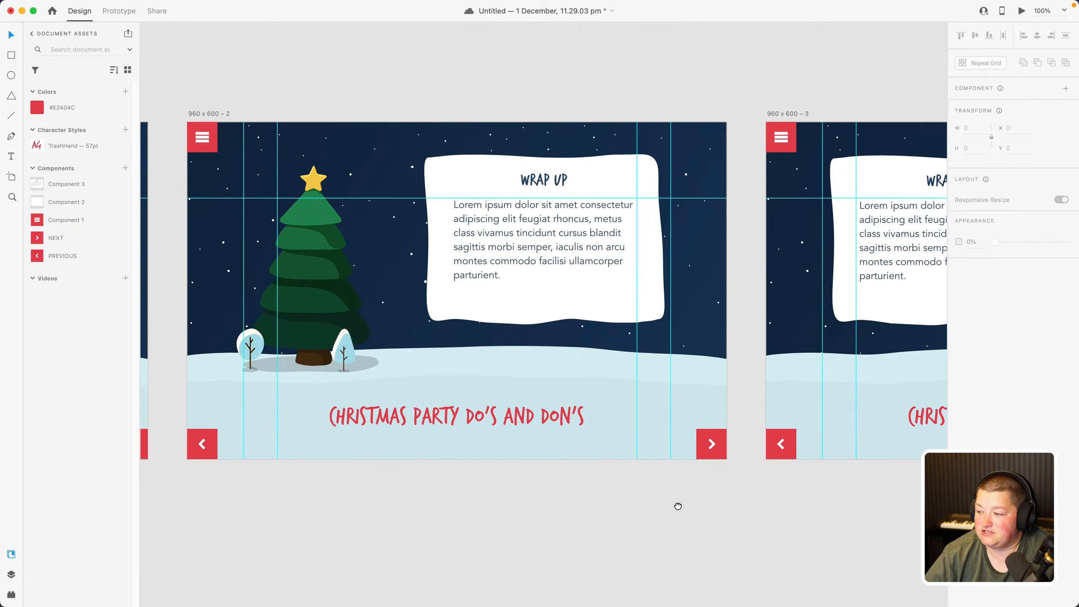
click(203, 451)
shift+click(203, 447)
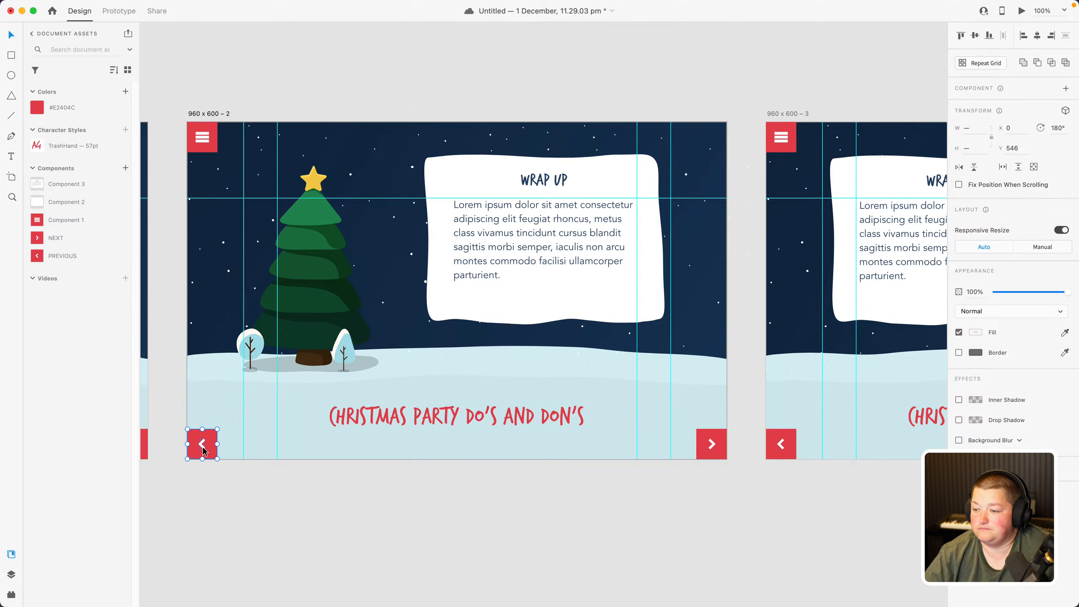
key(Delete)
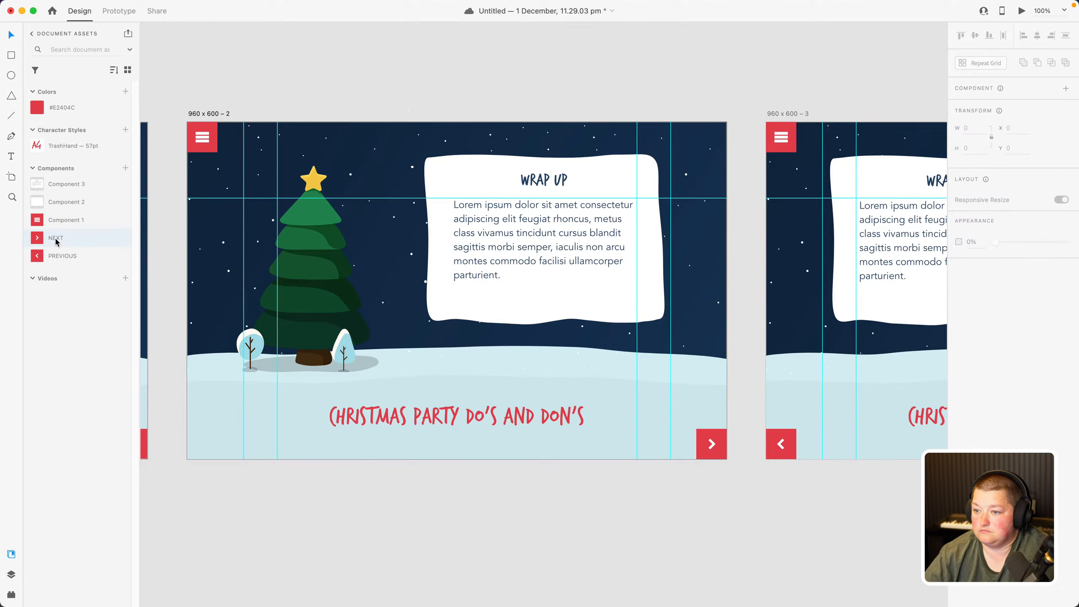
drag(50, 256, 194, 435)
click(166, 506)
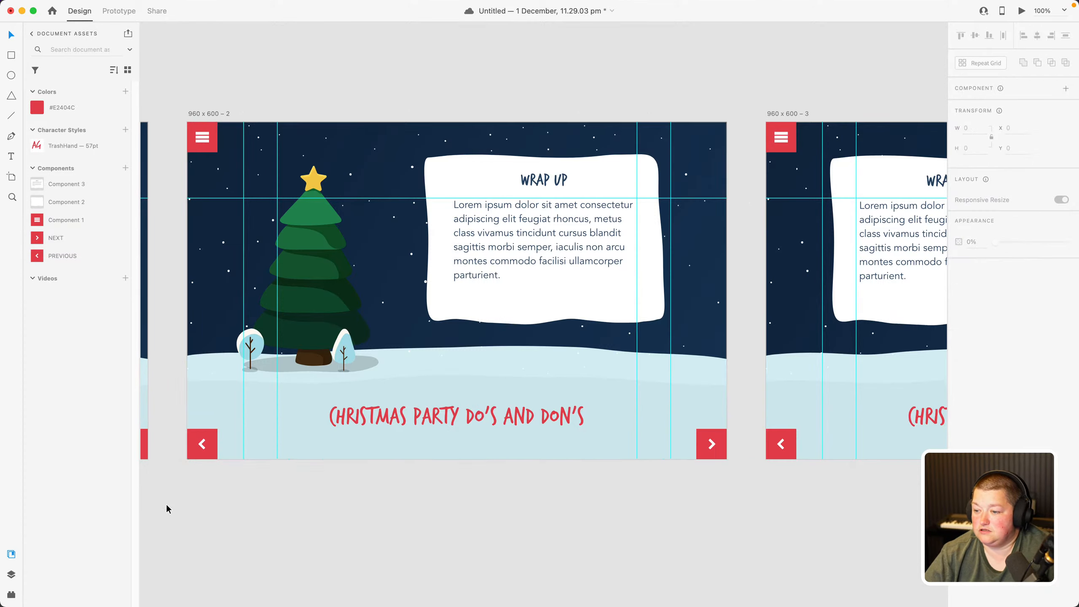
Replace the forward arrow button on the "About This Course" slide with the NEXT component in the same corner
drag(166, 506, 446, 516)
click(412, 455)
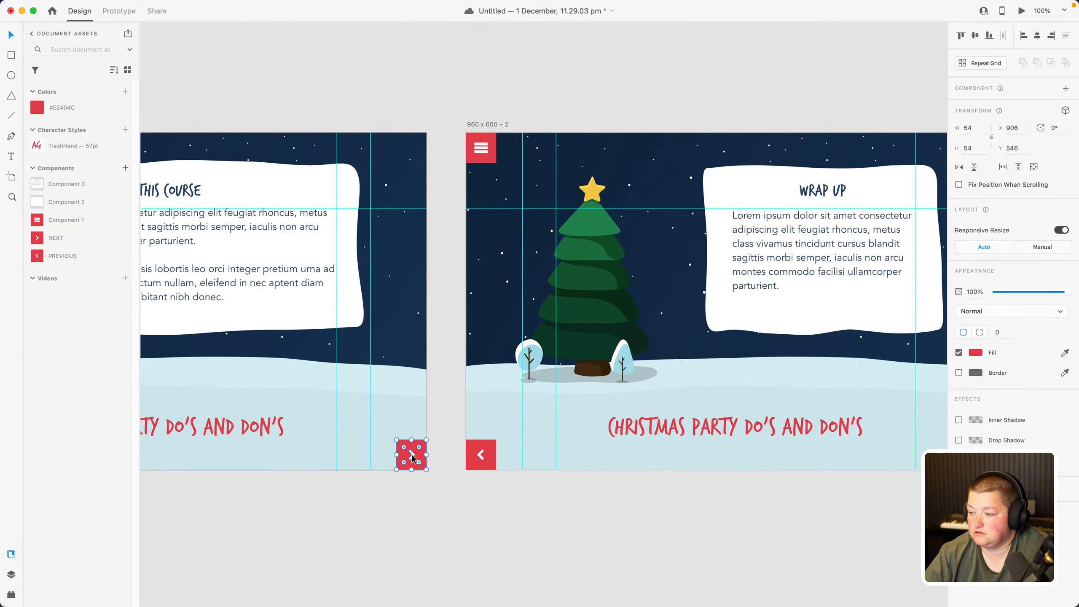
shift+click(411, 454)
key(Delete)
drag(37, 237, 398, 450)
click(343, 541)
Replace the back arrow button on the "About This Course" slide with the PREVIOUS component in the same corner
scroll(431, 540, left, 3)
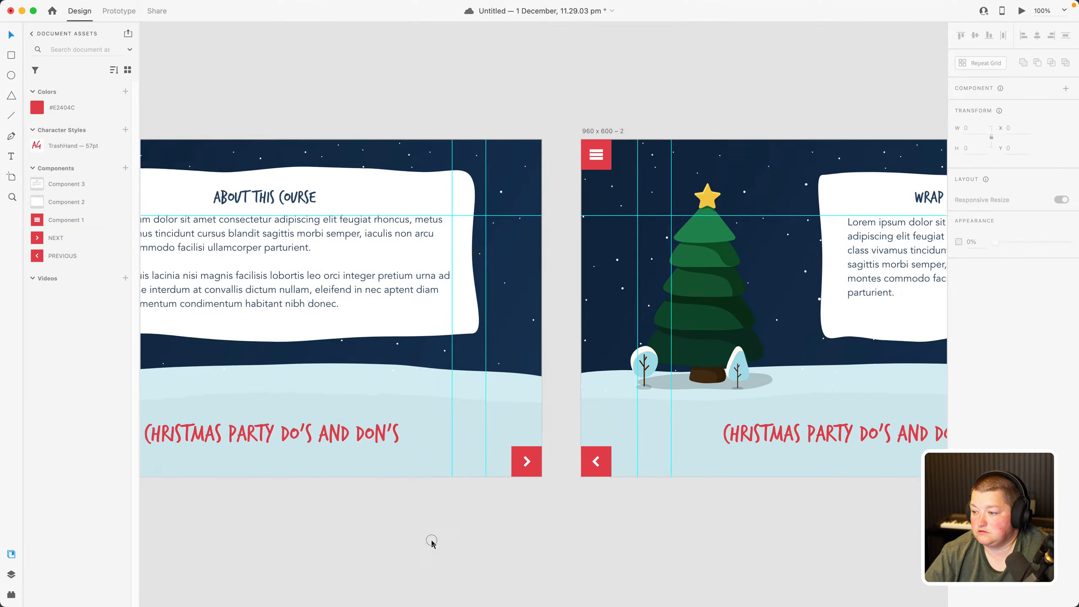
scroll(431, 541, left, 6)
double_click(279, 463)
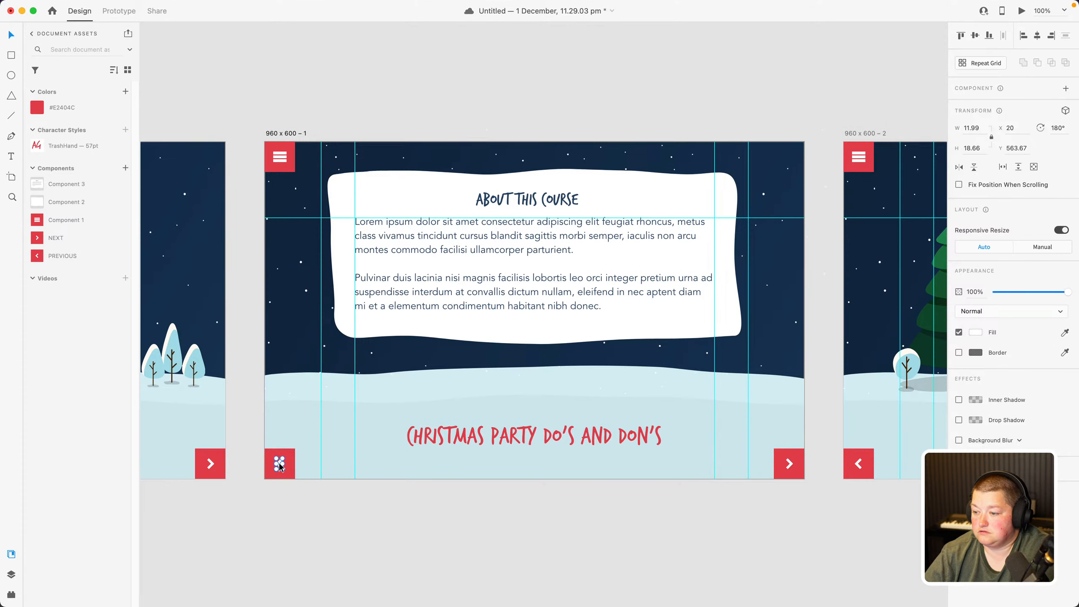
key(Escape)
key(Delete)
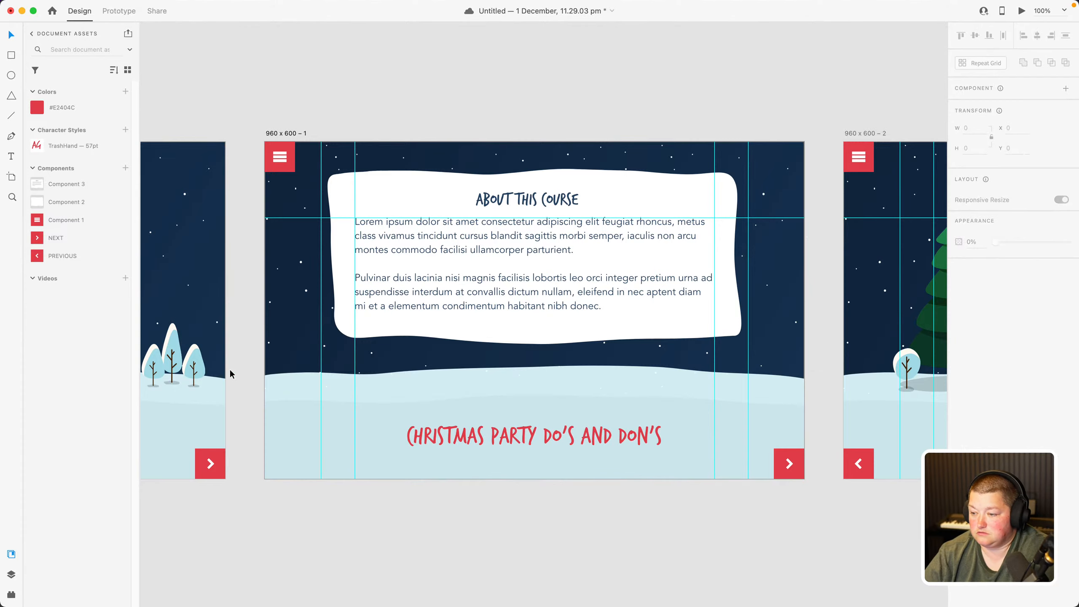
drag(38, 258, 289, 467)
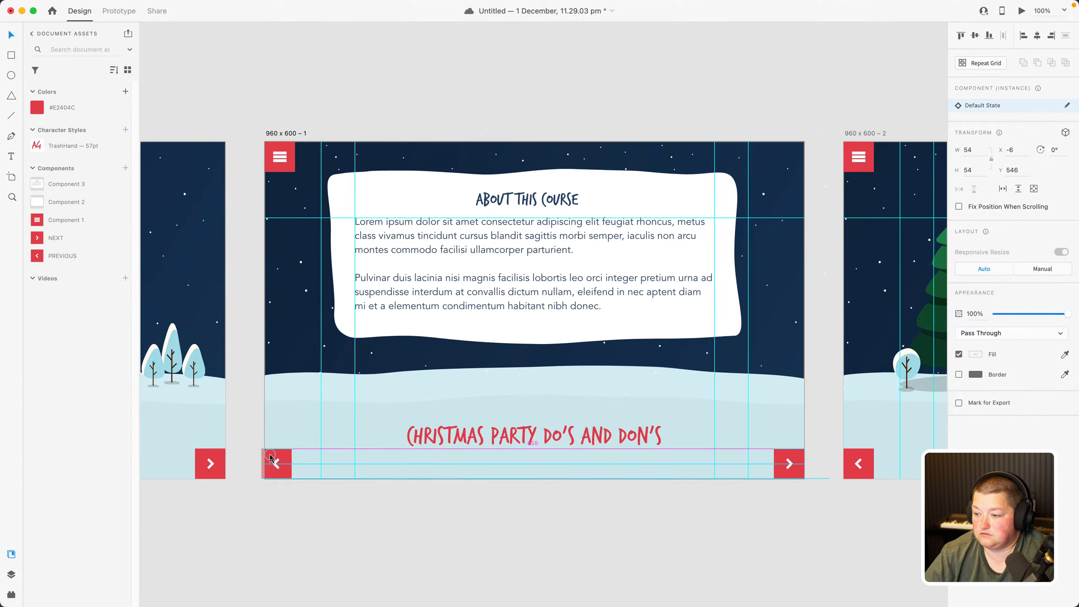
click(269, 516)
Replace the forward arrow button on the title slide with the NEXT component in its lower-right corner
scroll(293, 514, left, 10)
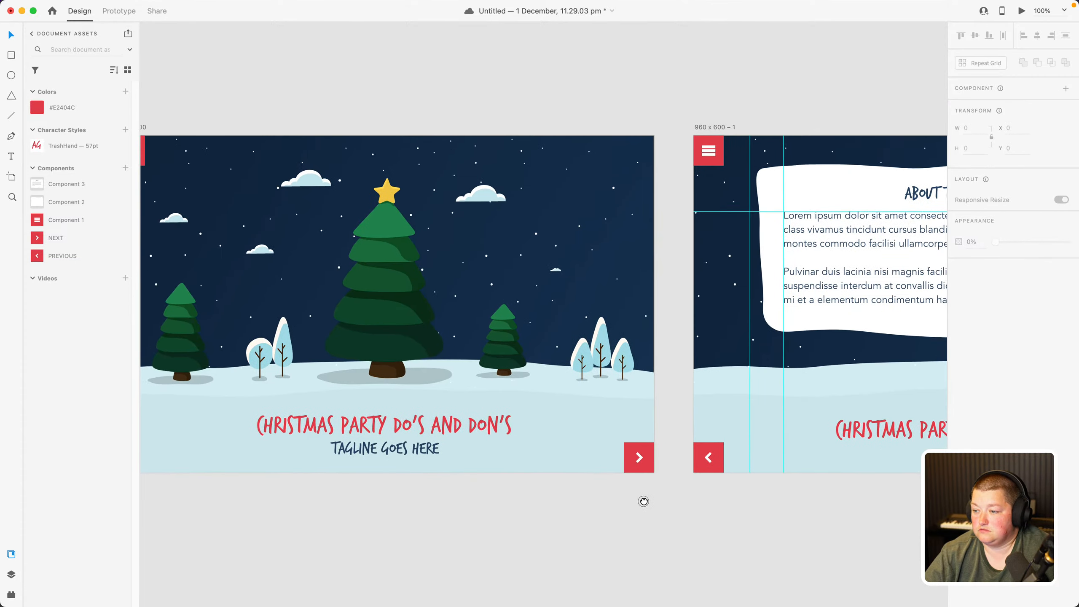
click(649, 460)
key(Delete)
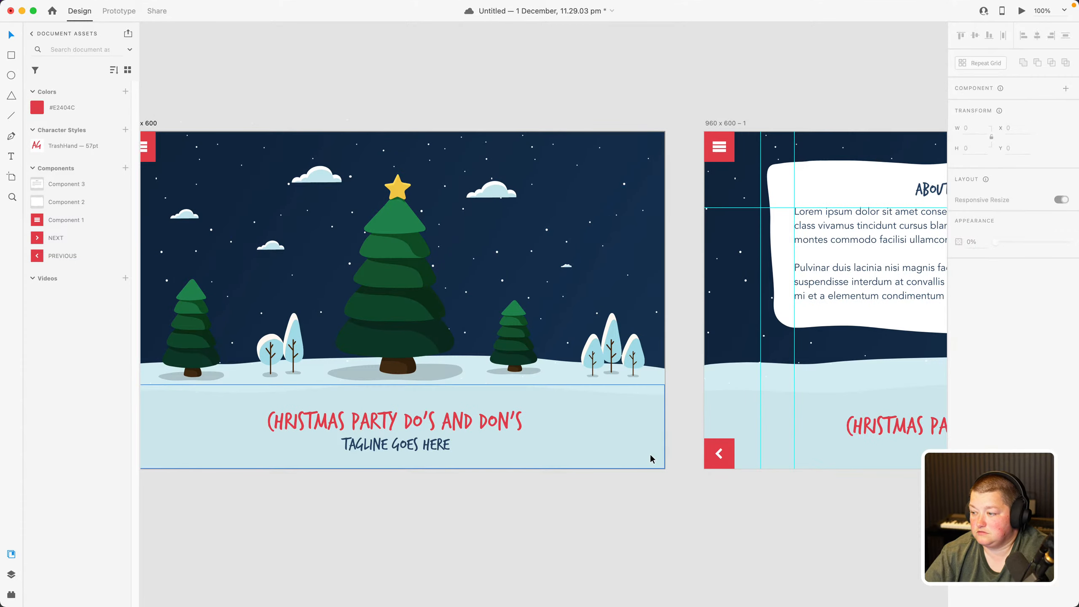
drag(42, 238, 639, 451)
Try shifting the white arrow inside the title slide's NEXT button instance, and undo the move
double_click(650, 453)
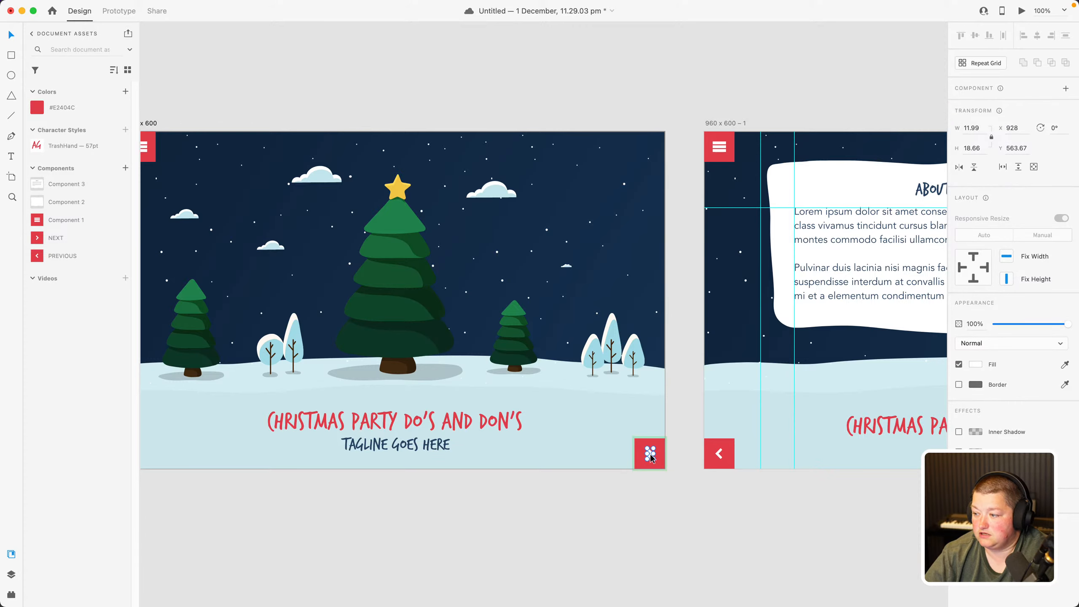
drag(725, 508, 298, 491)
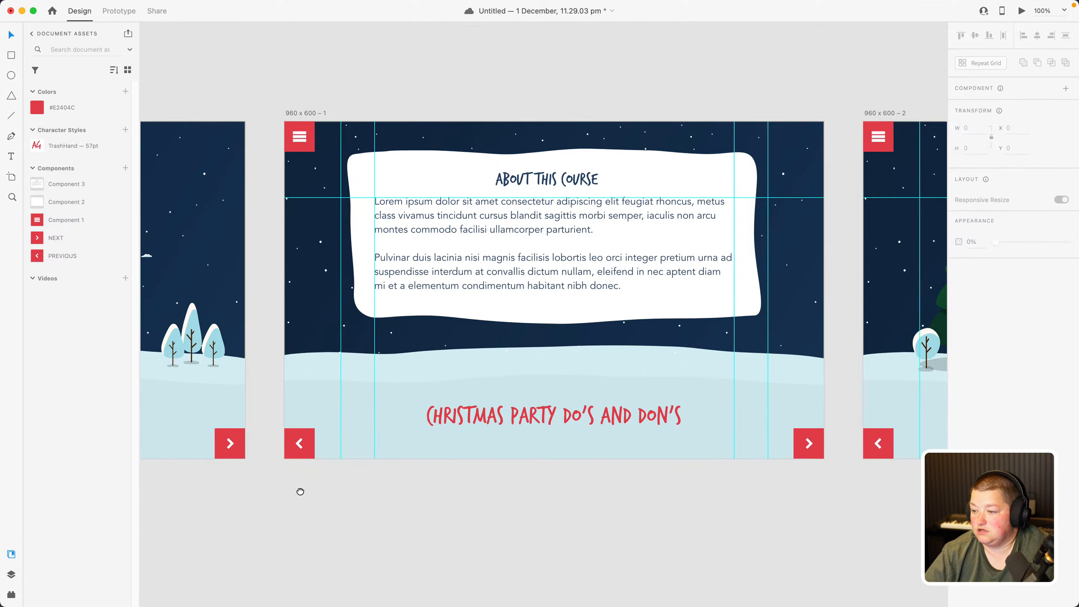
double_click(231, 444)
drag(231, 446, 238, 442)
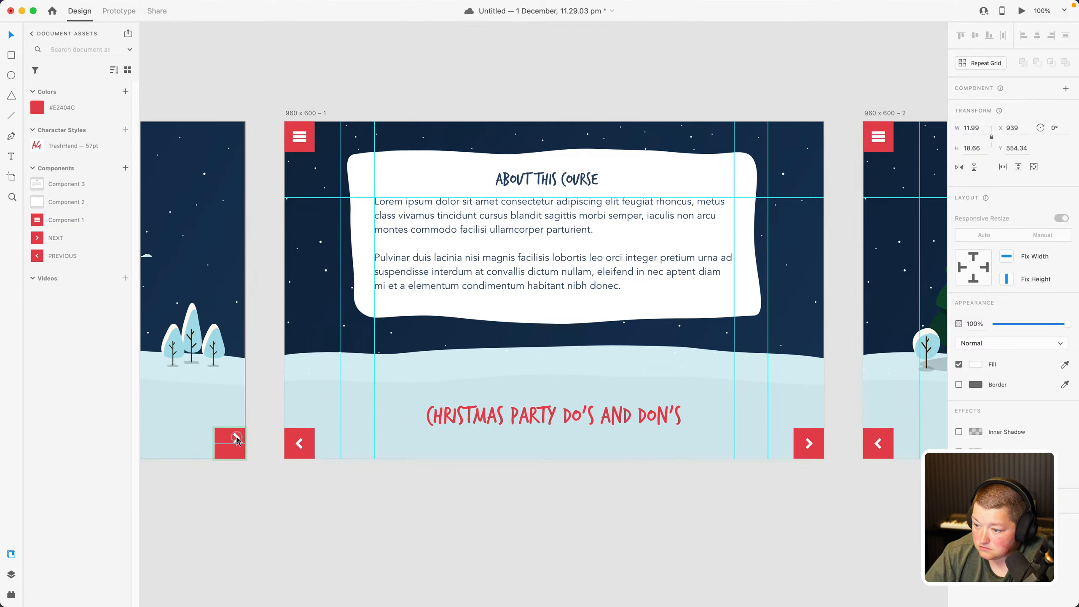
click(287, 520)
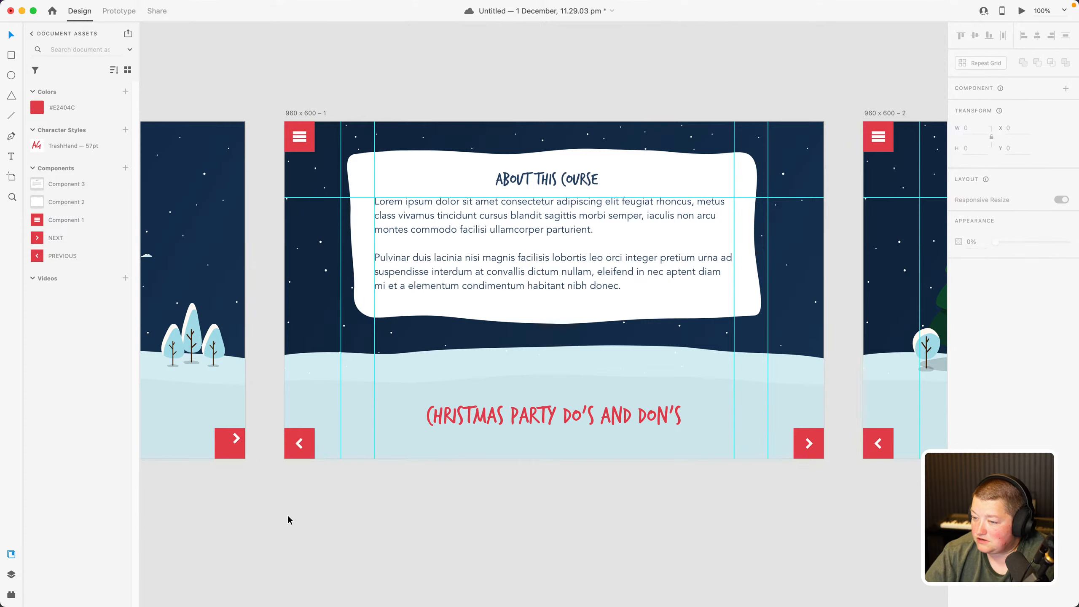
key(super+z)
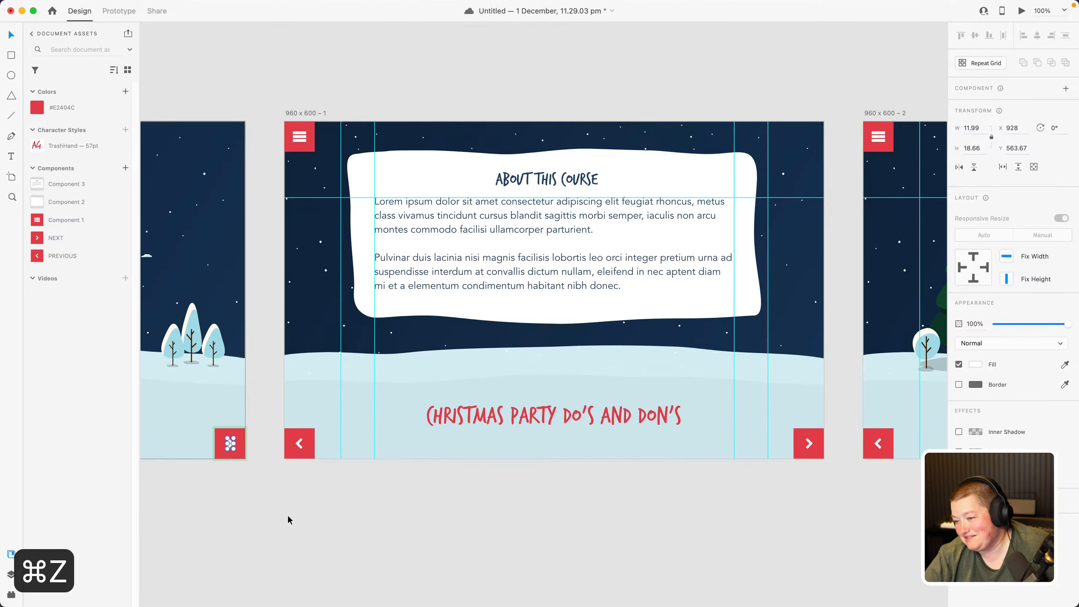
click(287, 519)
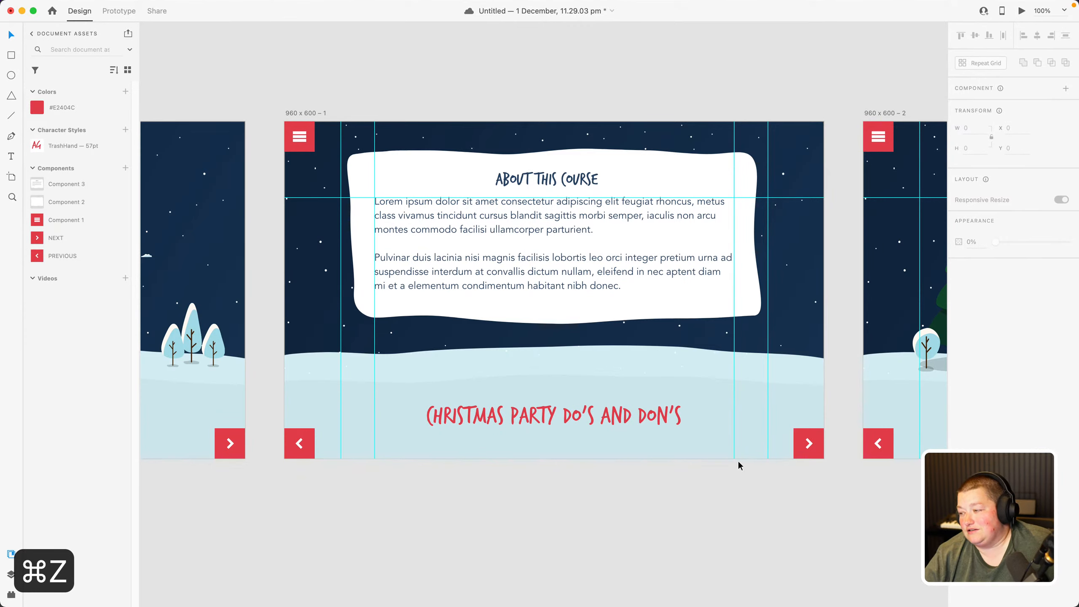
Go through the slides from "About This Course" to the treeless "Wrap Up" slide and check their navigation buttons
click(809, 446)
click(836, 498)
drag(833, 510, 143, 533)
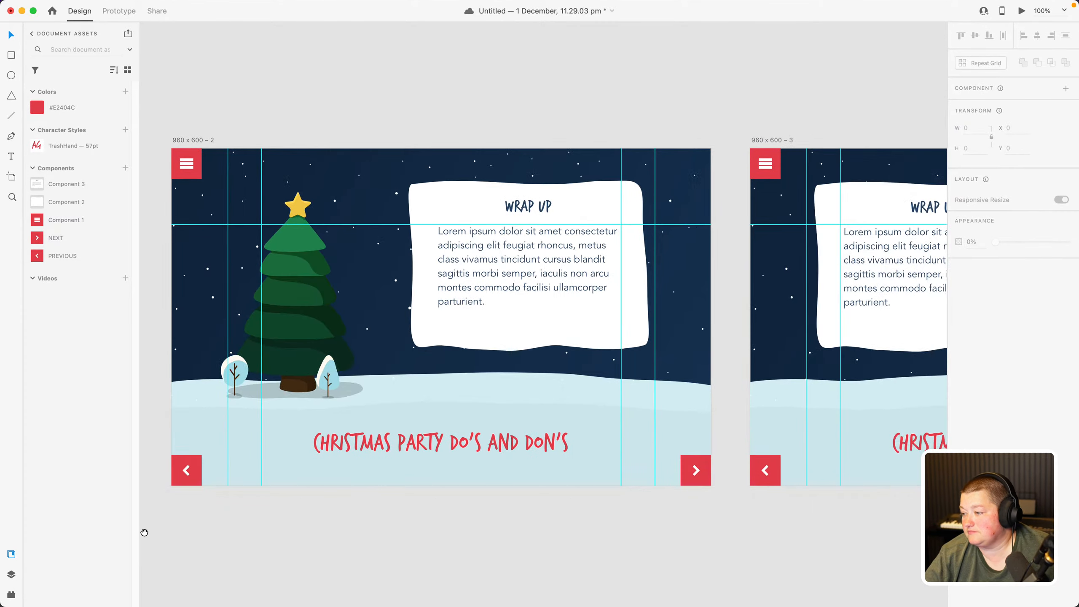
drag(633, 541, 231, 536)
drag(761, 551, 701, 537)
mouse_move(441, 550)
mouse_down()
mouse_move(576, 552)
mouse_move(448, 557)
mouse_up()
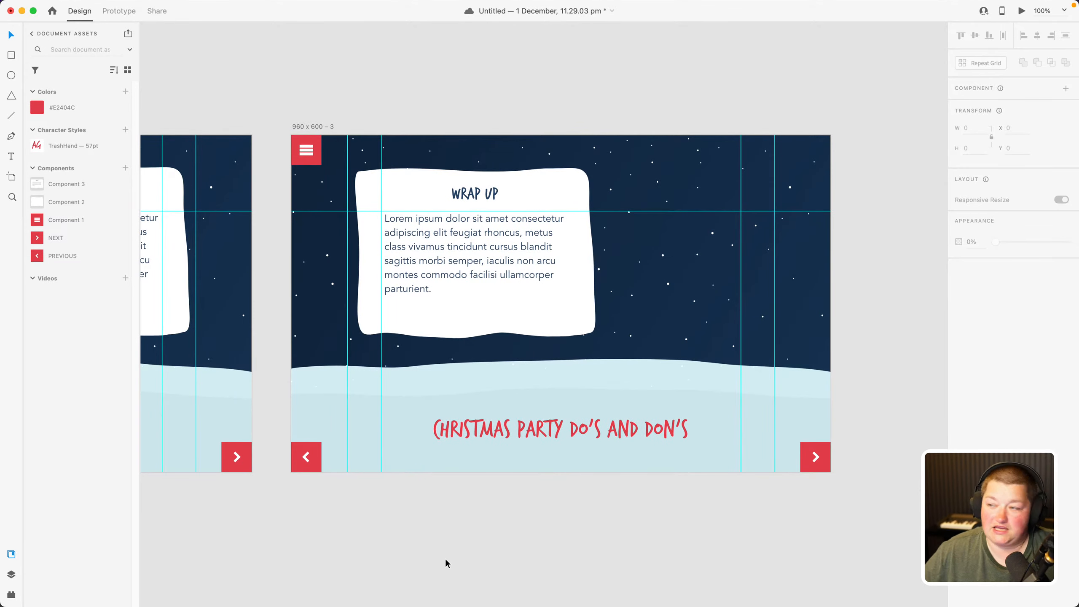
drag(443, 538, 332, 535)
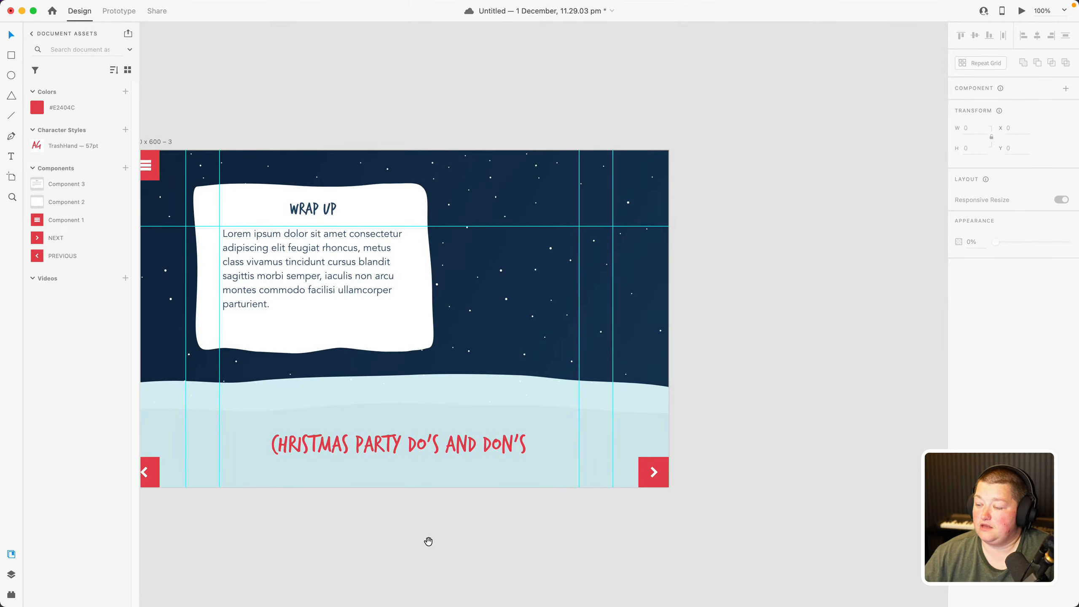
Review the layout of the slides, finishing at the empty area beside the treeless "Wrap Up" slide's text panel
drag(429, 542, 623, 537)
drag(513, 540, 345, 528)
drag(272, 531, 646, 518)
drag(309, 568, 562, 545)
drag(372, 542, 701, 560)
drag(313, 554, 616, 555)
drag(166, 556, 524, 561)
drag(349, 567, 404, 572)
drag(638, 566, 454, 563)
drag(884, 555, 276, 547)
drag(787, 572, 353, 570)
drag(585, 544, 373, 556)
drag(680, 549, 417, 549)
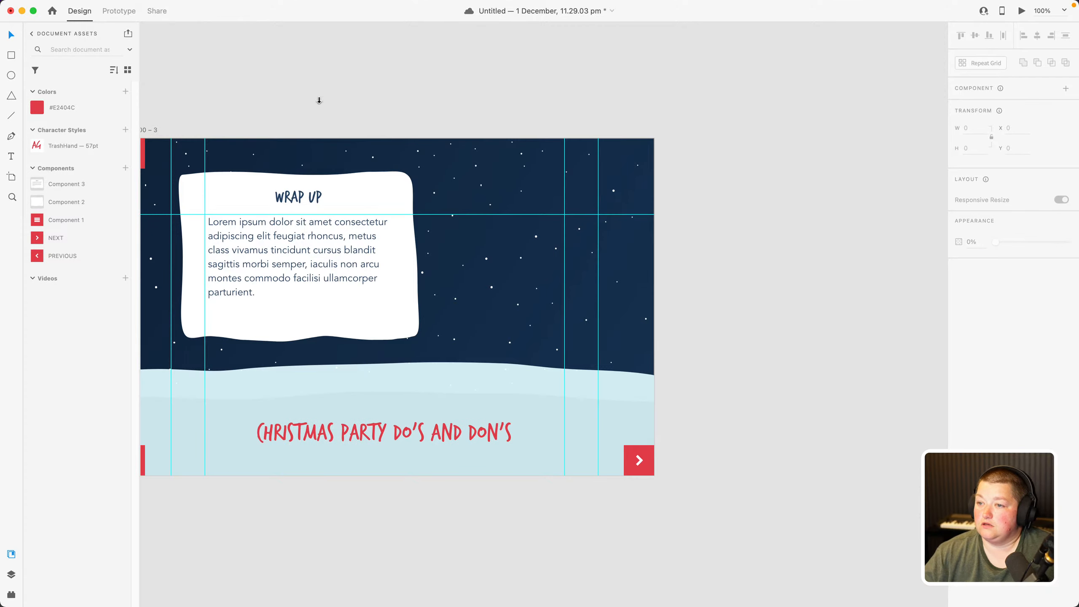
Duplicate the "Wrap Up" slide's white panel and shrink the copy to about 270 × 77 in the empty space beside the original
click(369, 183)
key(super+c)
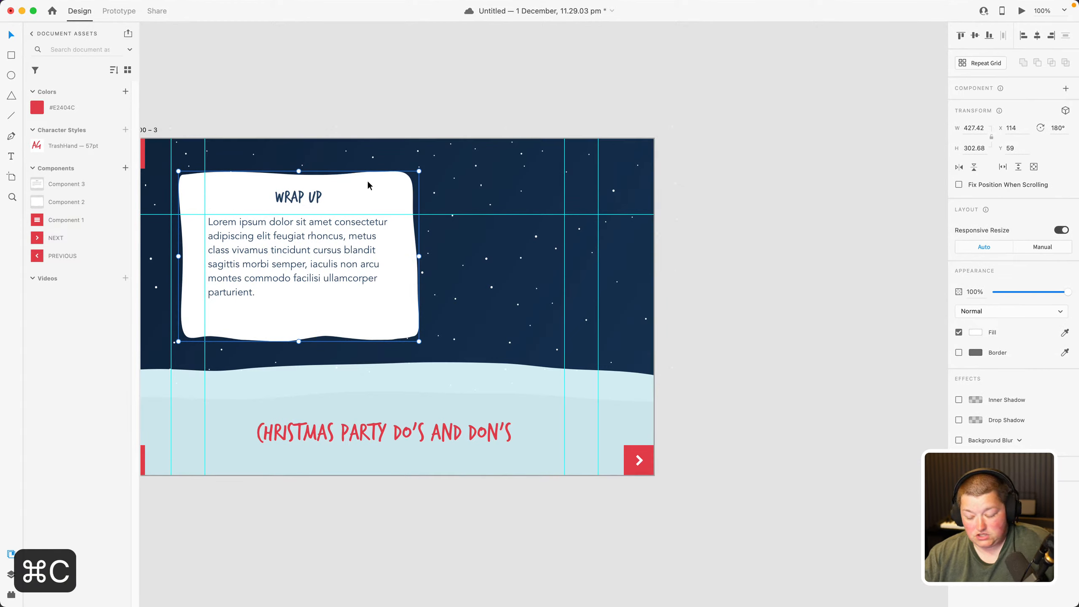
key(super+v)
drag(366, 181, 615, 190)
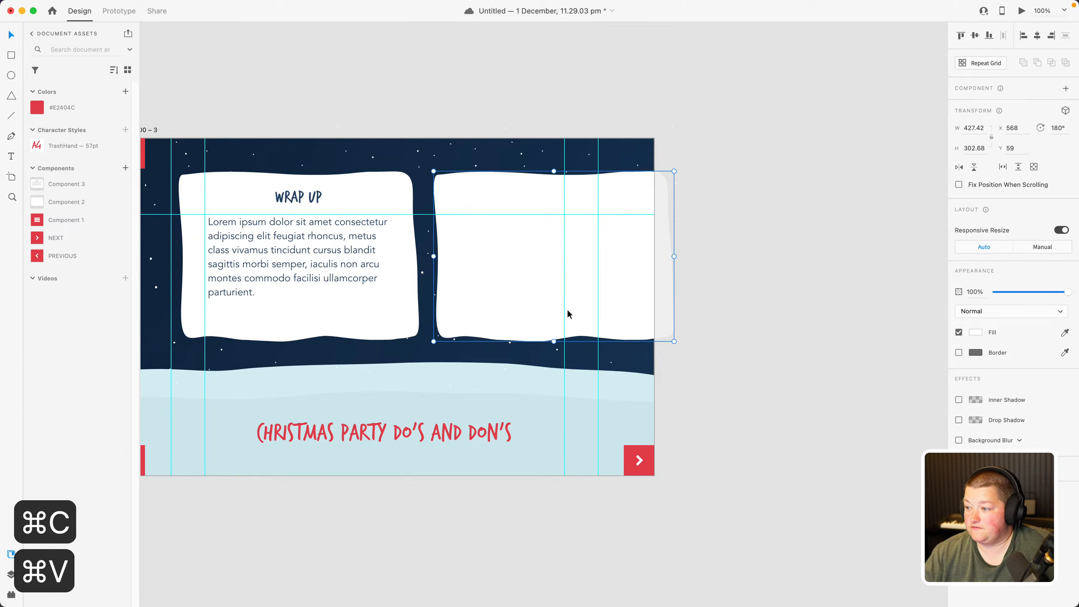
drag(554, 341, 554, 214)
drag(672, 194, 592, 194)
Reshape the small white panel's outline by moving its upper-right corner anchor point slightly outward and down
double_click(529, 182)
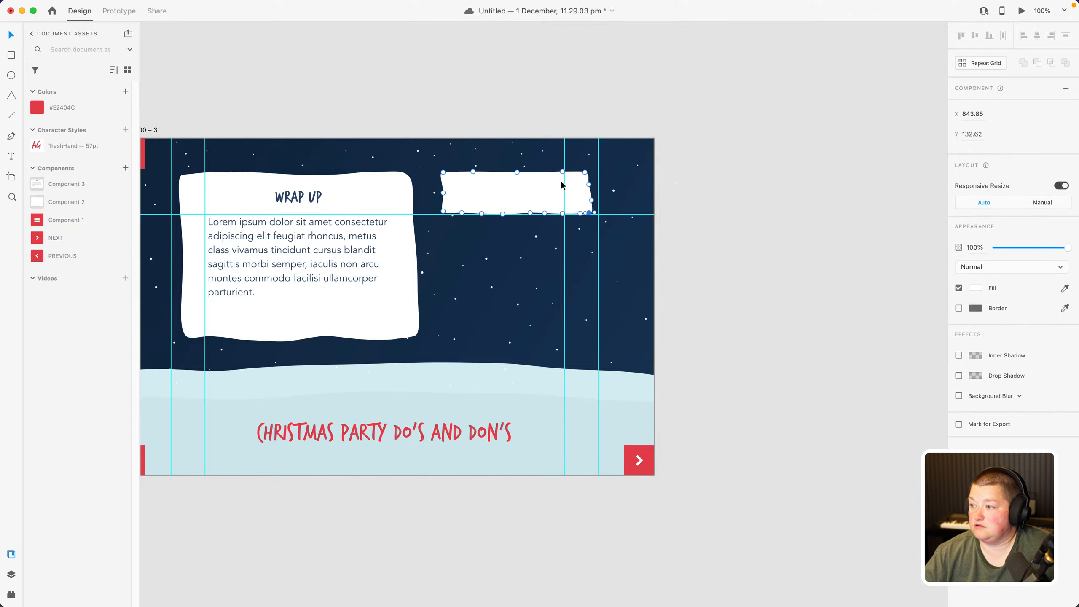
click(589, 182)
click(585, 172)
drag(585, 173, 591, 188)
click(562, 108)
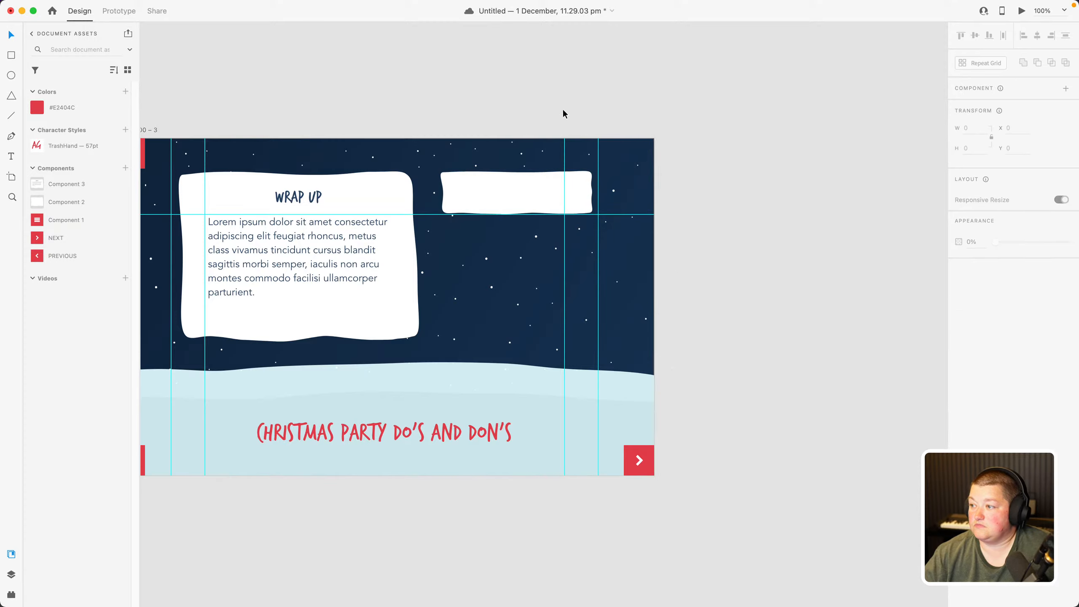
Duplicate the small white panel twice to form an evenly spaced vertical stack of three beside the "Wrap Up" text
click(536, 192)
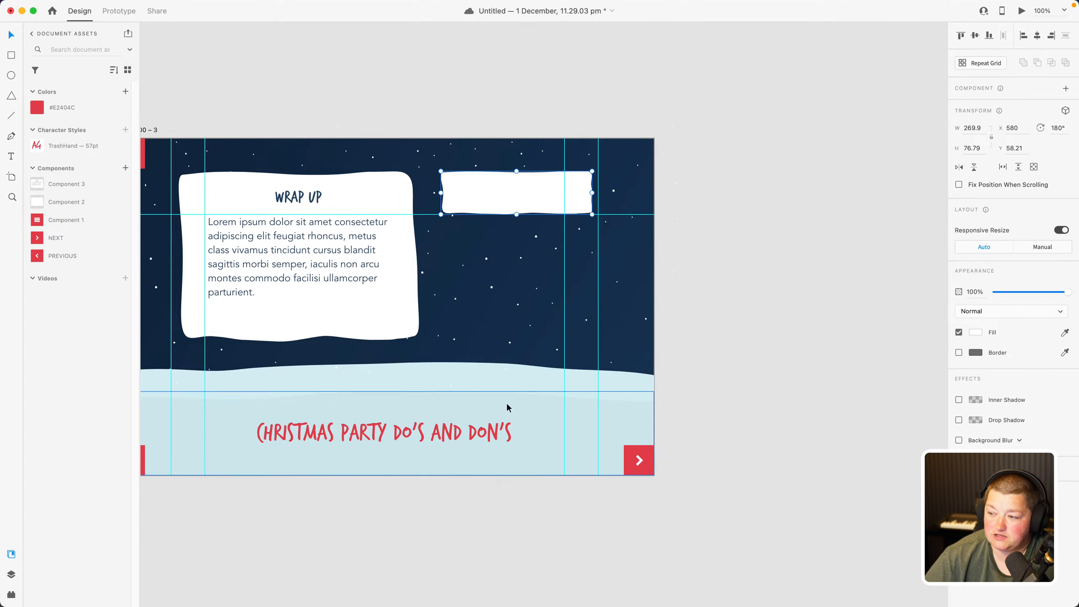
key(cmd+c)
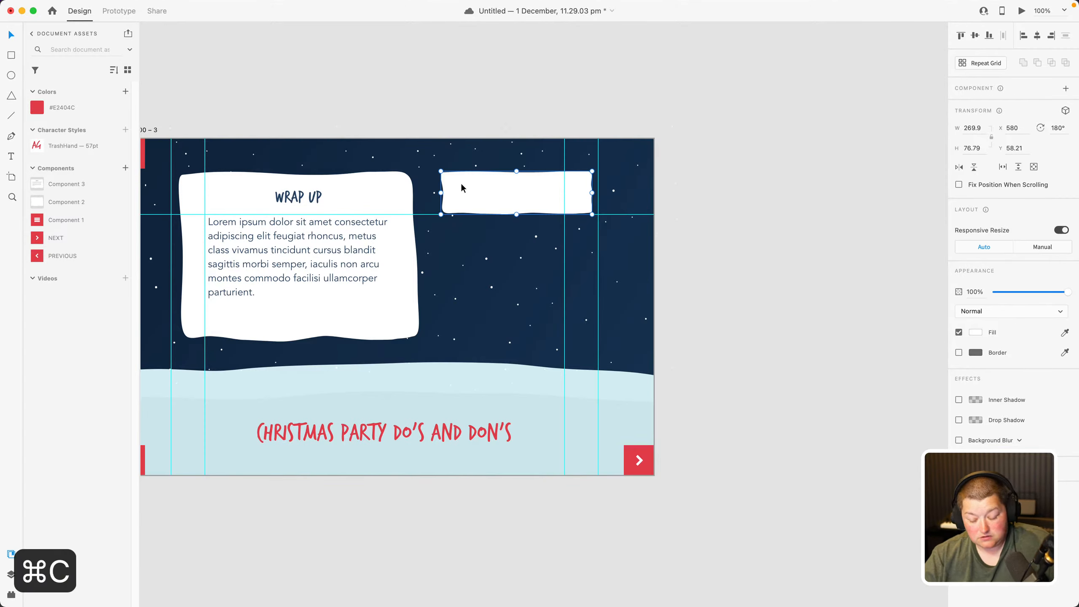
key(cmd+v)
drag(457, 186, 476, 282)
key(super+c)
key(super+v)
Move the stack of three small white panels down together to centre it vertically against the "Wrap Up" text panel
shift+click(472, 202)
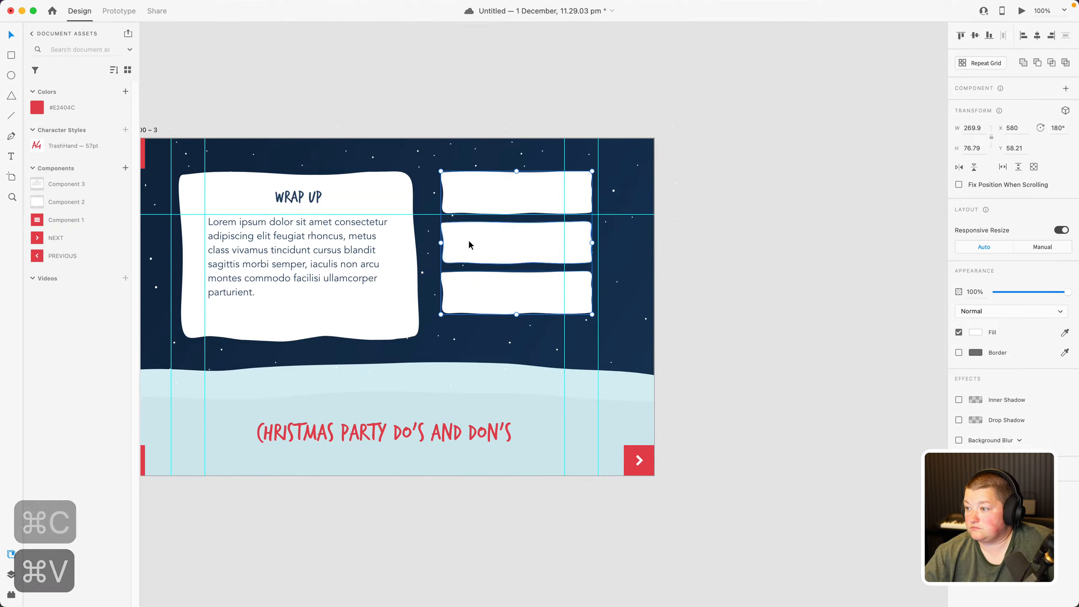
shift+click(470, 242)
drag(470, 242, 470, 256)
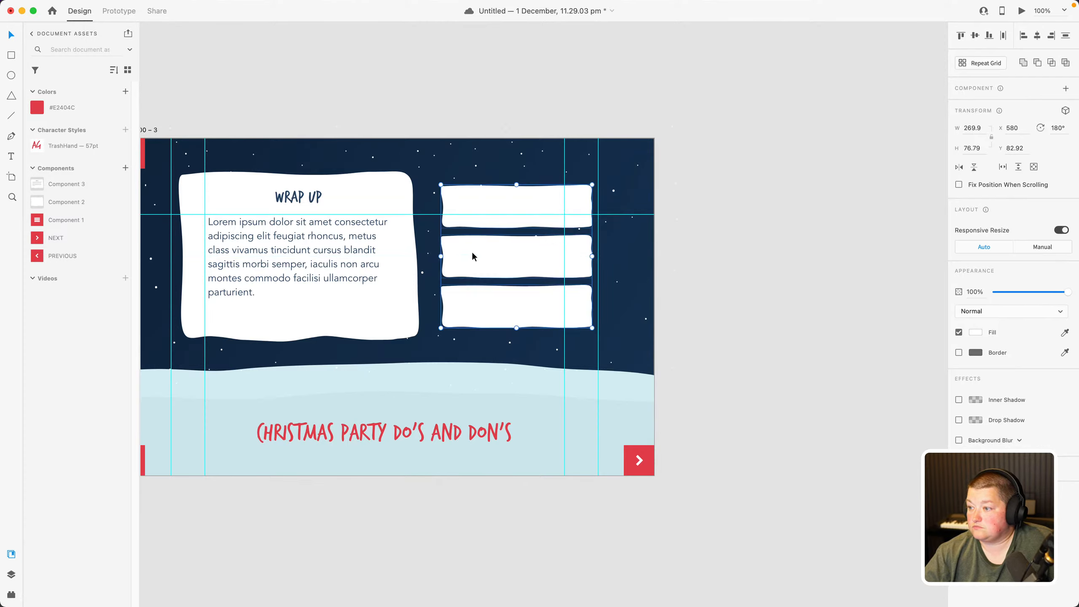
click(754, 239)
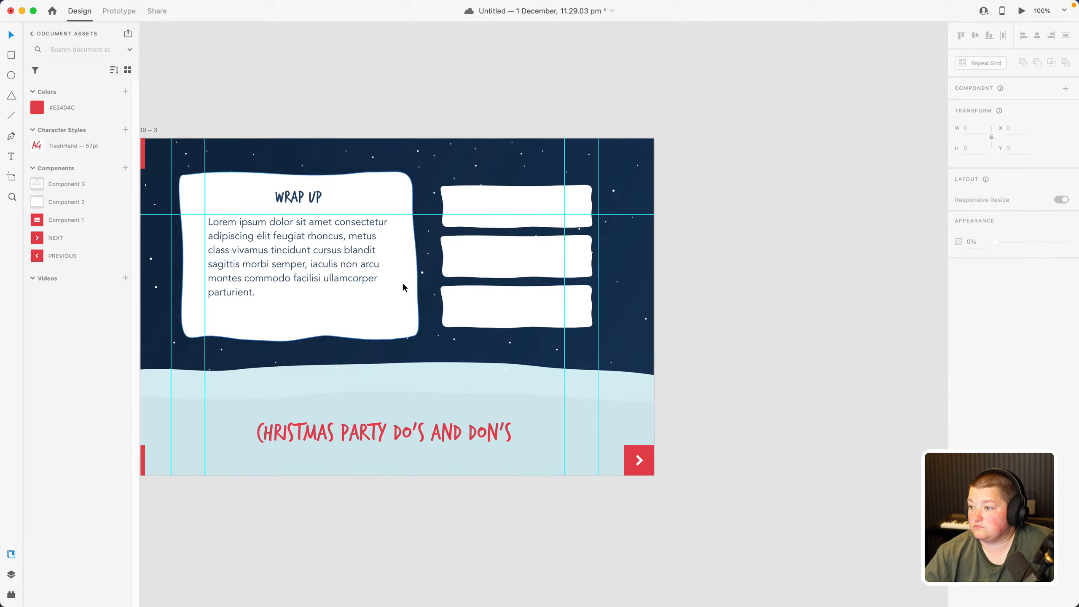
Look over the slides from the treeless "Wrap Up" slide back to the Christmas-tree title slide
scroll(732, 274, up, 3)
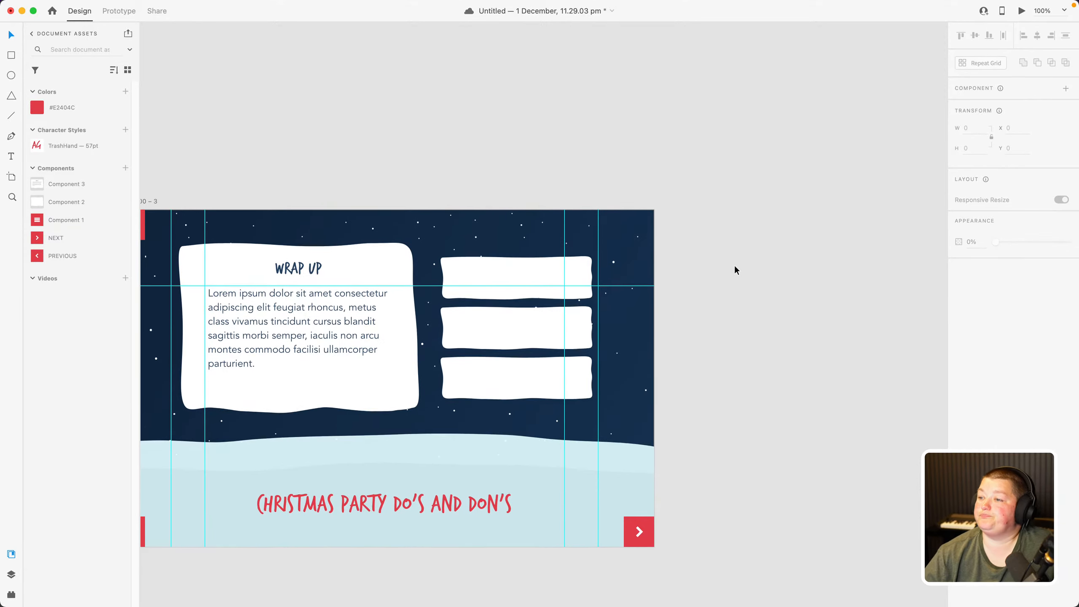
scroll(734, 264, down, 4)
scroll(734, 264, left, 5)
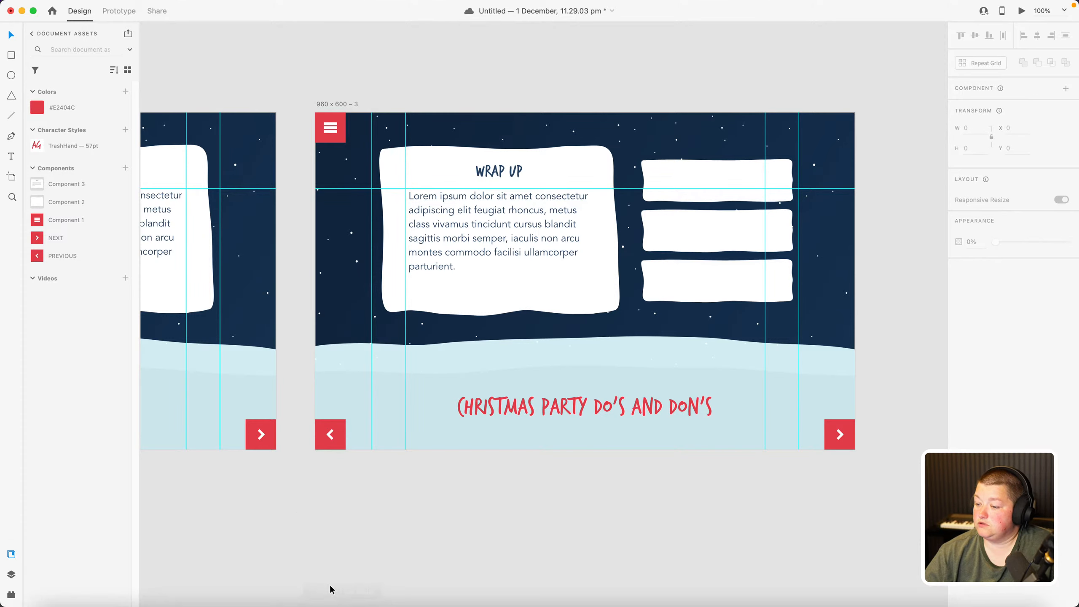
scroll(677, 513, left, 20)
drag(336, 516, 588, 516)
drag(667, 513, 302, 503)
drag(478, 515, 456, 517)
scroll(455, 516, right, 13)
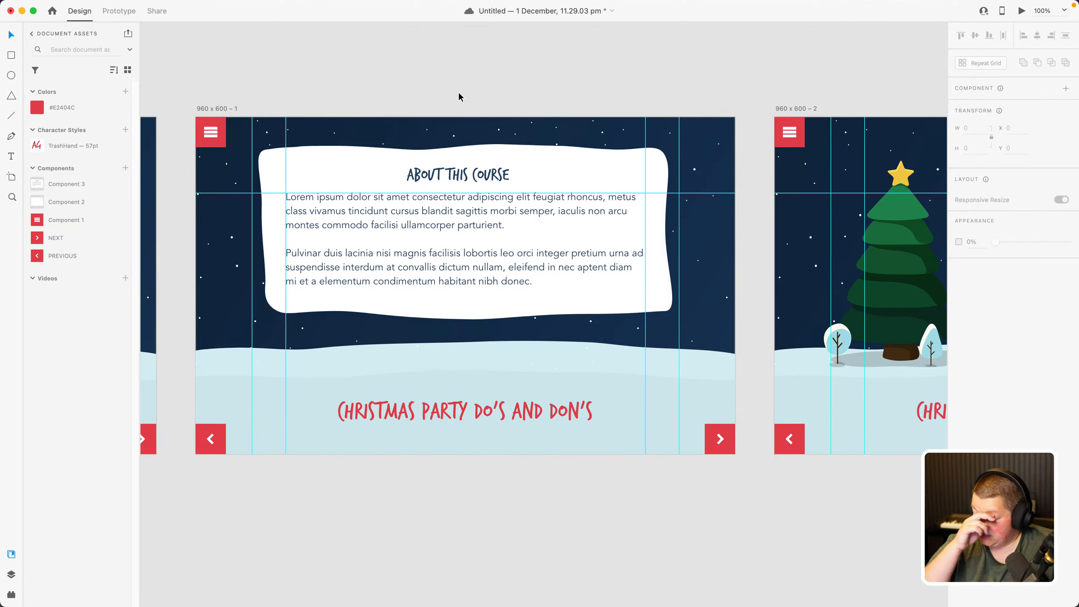
drag(272, 517, 607, 524)
drag(289, 532, 520, 534)
scroll(520, 534, left, 3)
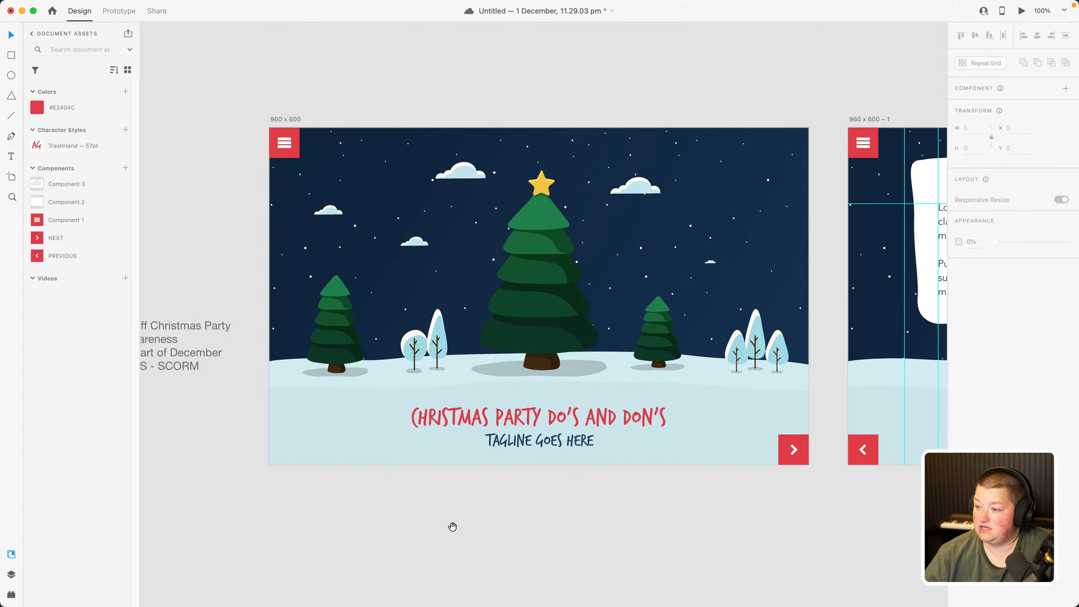
scroll(450, 525, right, 8)
drag(361, 525, 539, 531)
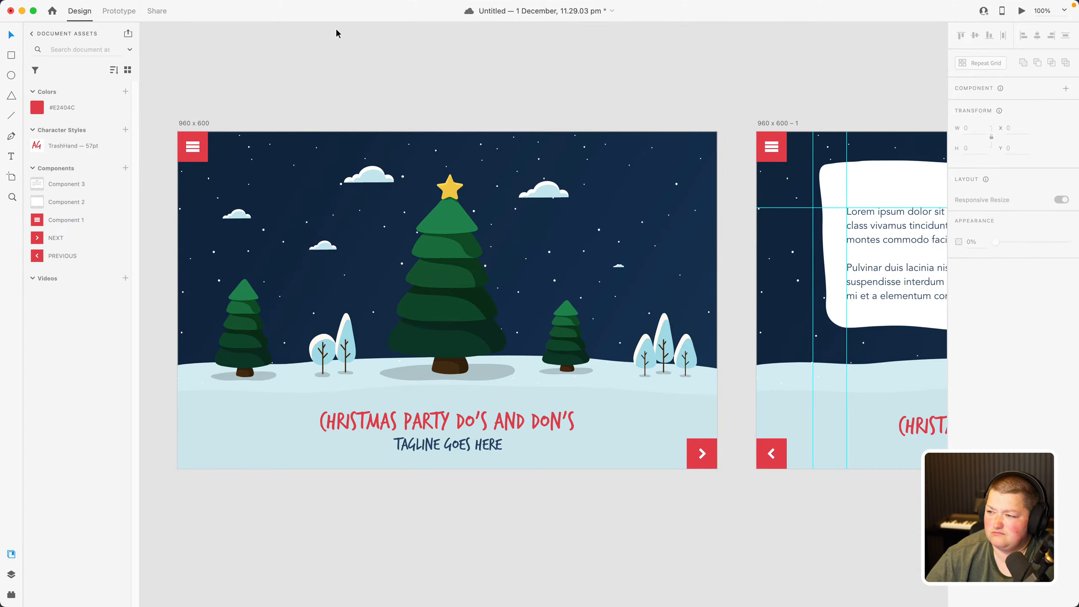
click(376, 179)
click(362, 55)
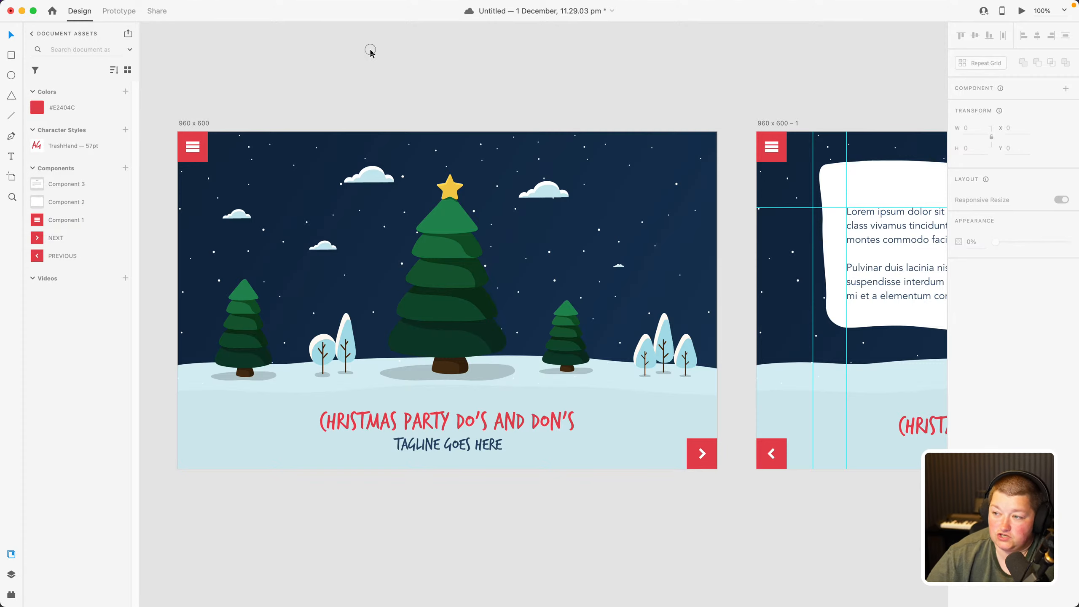
click(379, 178)
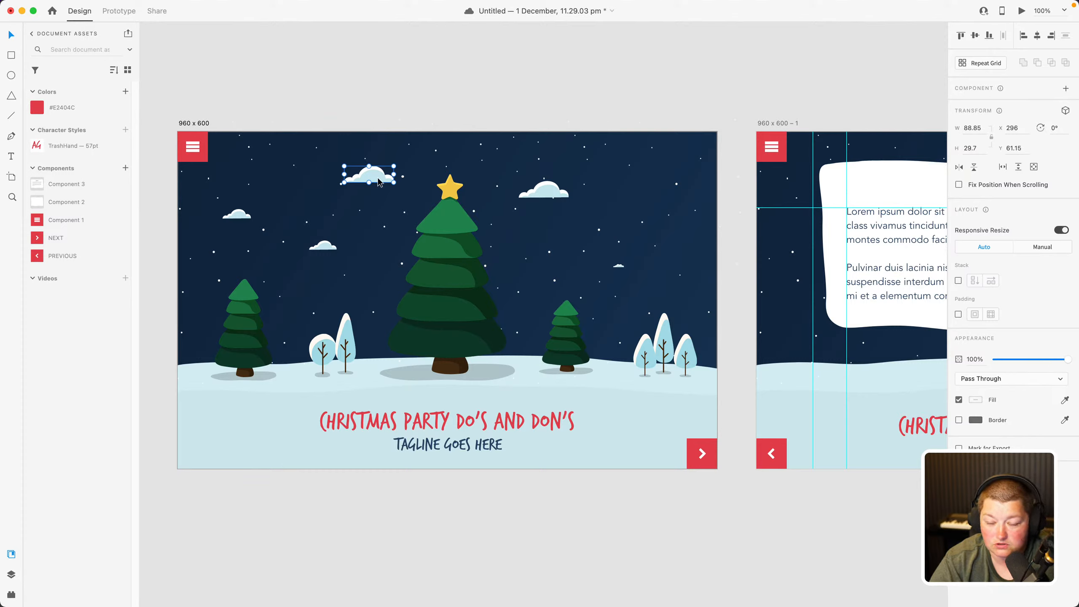
click(296, 169)
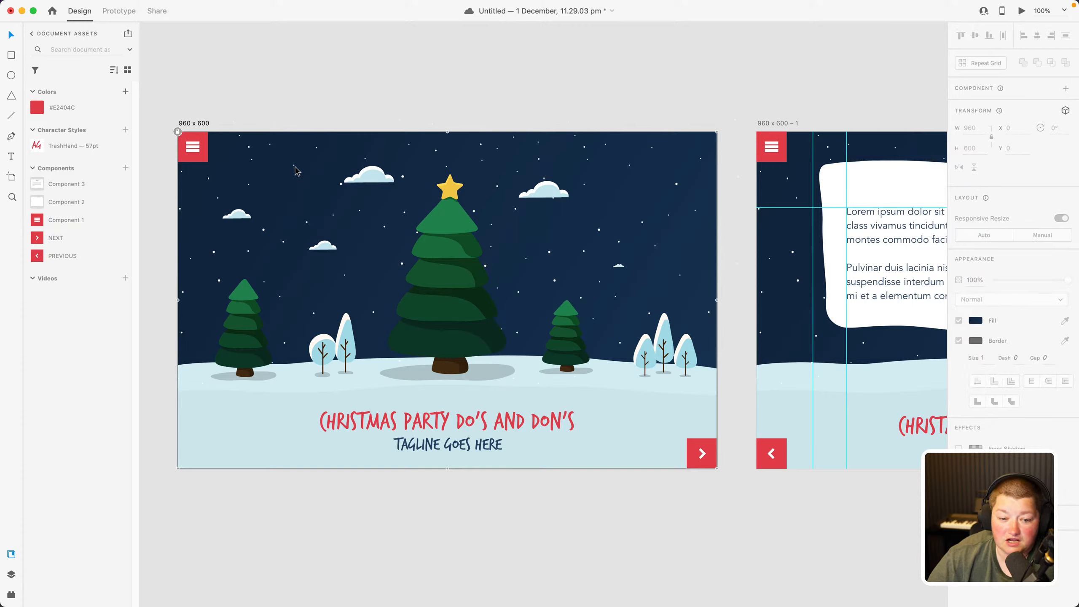
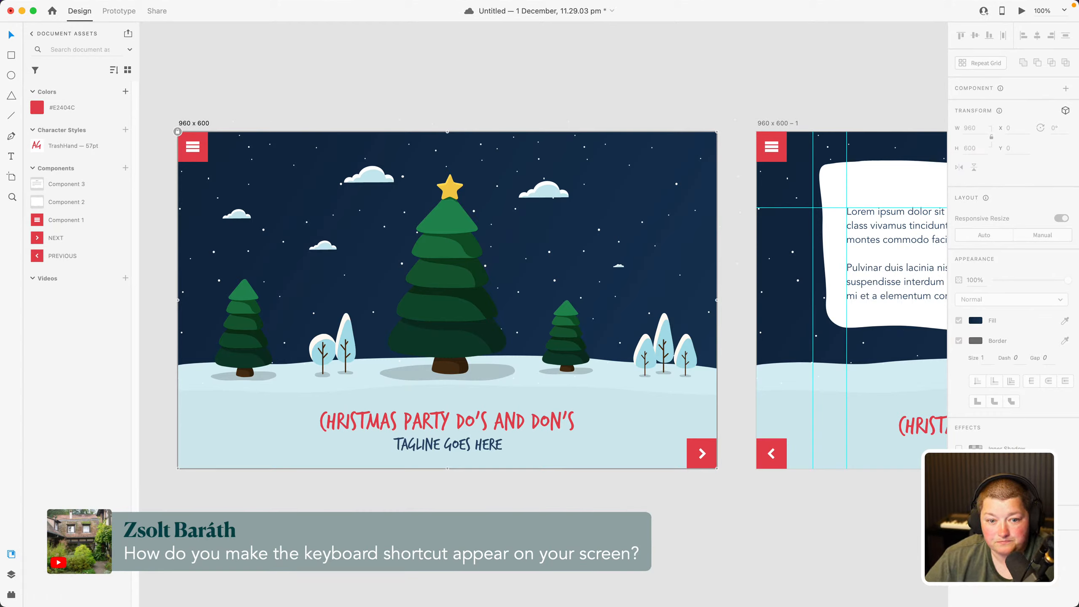
Save the document and clear the selection on the canvas
key(super+s)
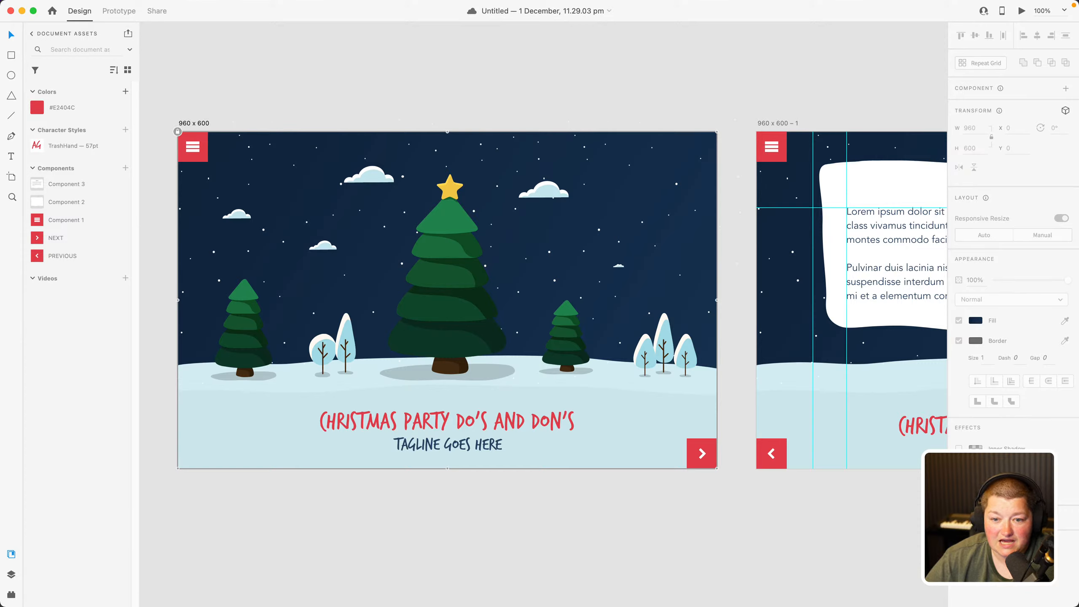
click(174, 536)
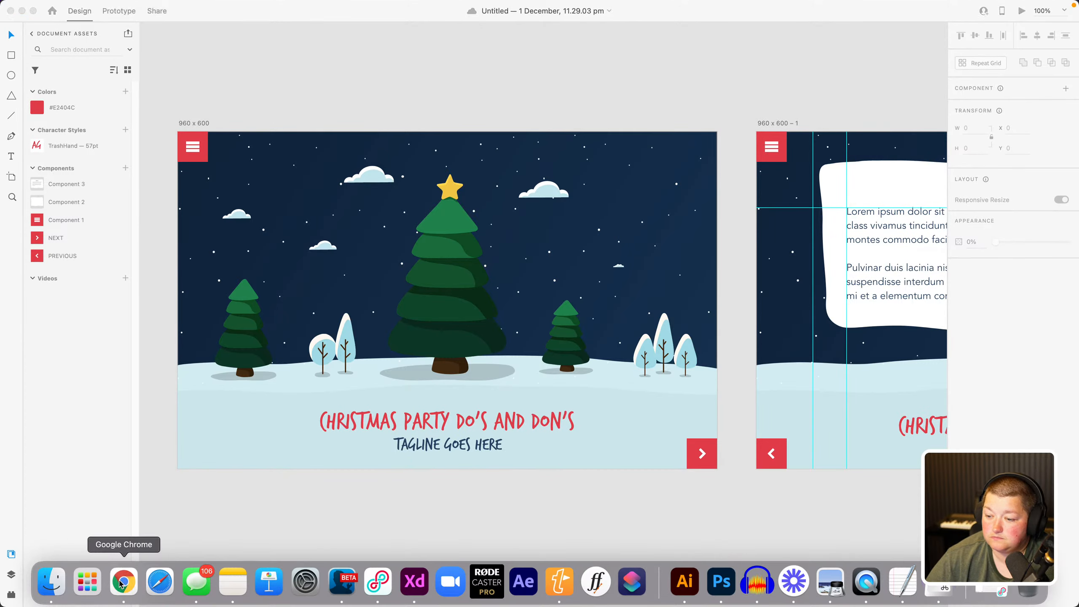
Switch to Google Chrome, search the web for "KEY CASTR" in a new tab, and view the KeyCastr GitHub page's README
click(123, 585)
click(1005, 14)
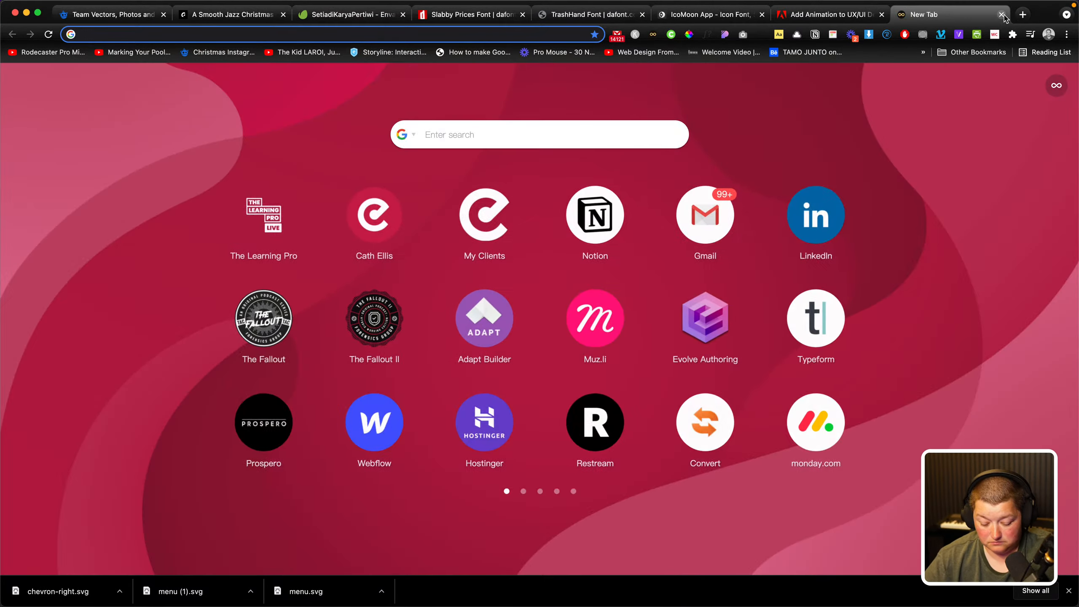
text(KEY CASTR)
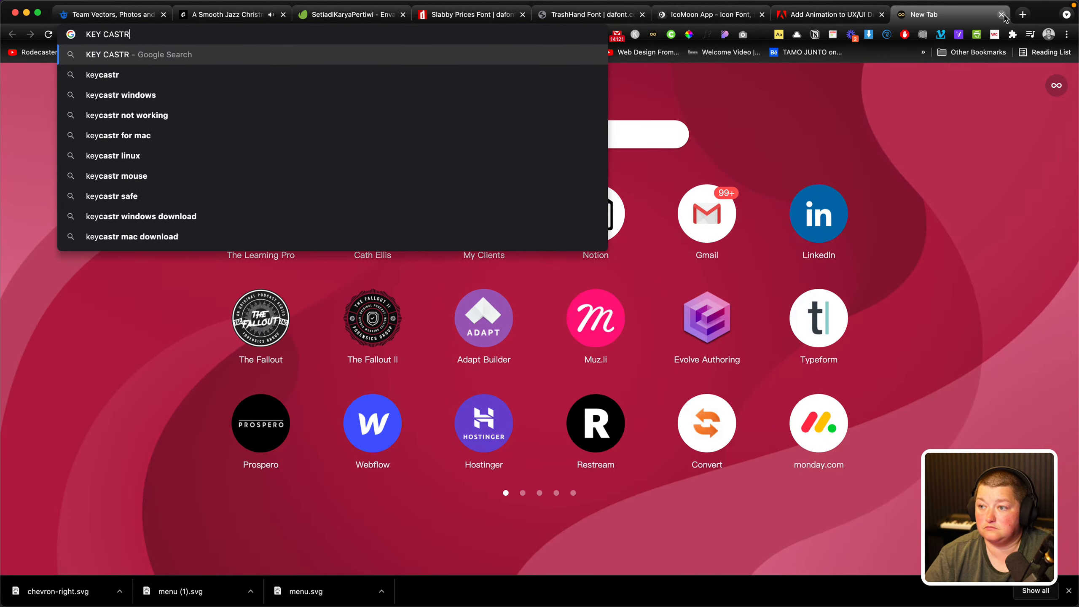
key(Return)
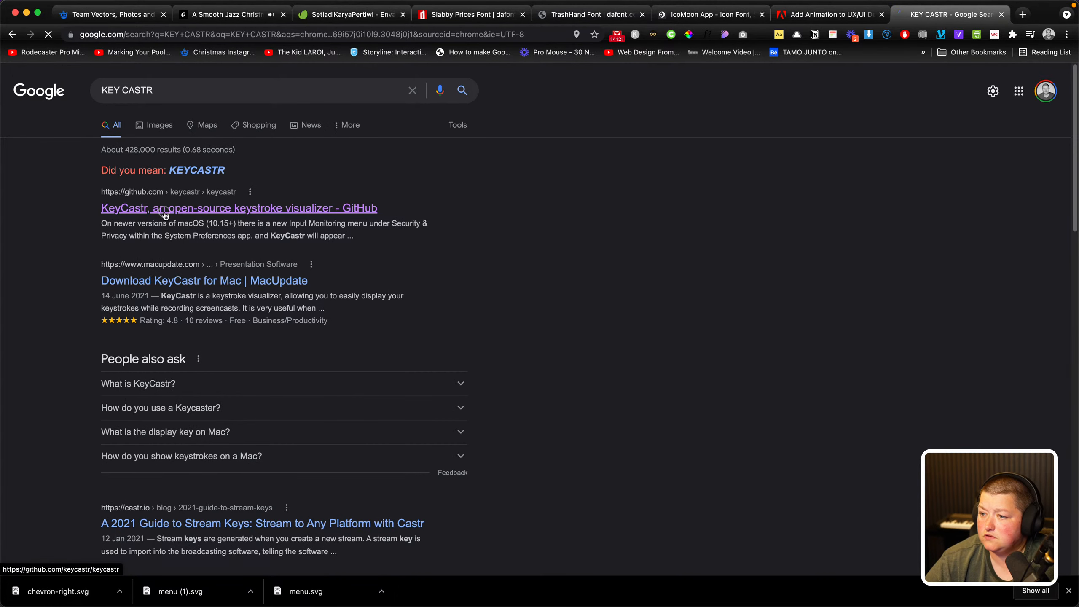
click(165, 211)
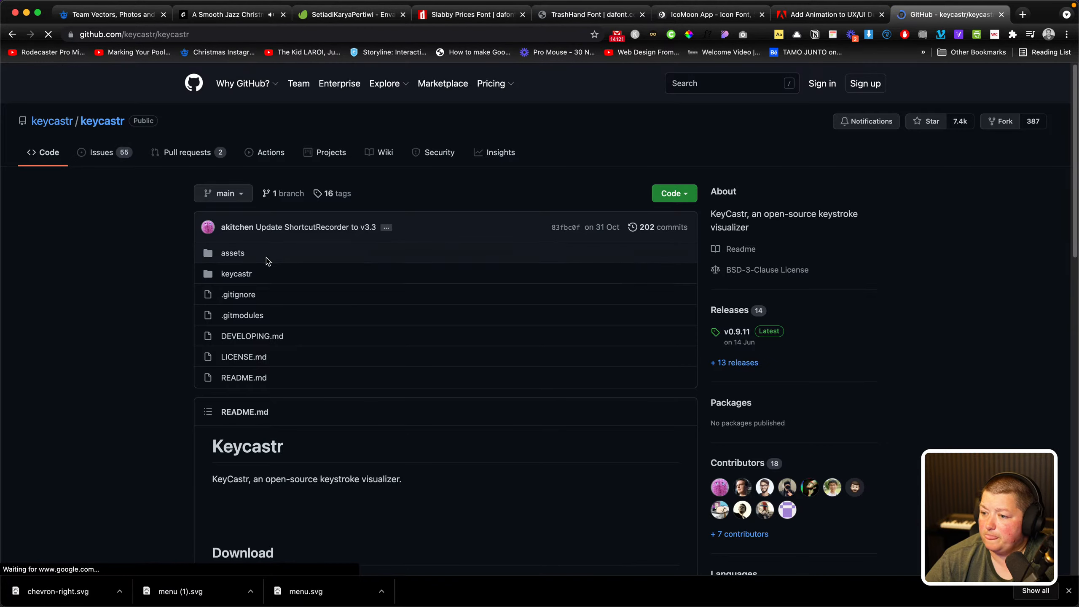
scroll(181, 366, down, 8)
scroll(216, 388, down, 4)
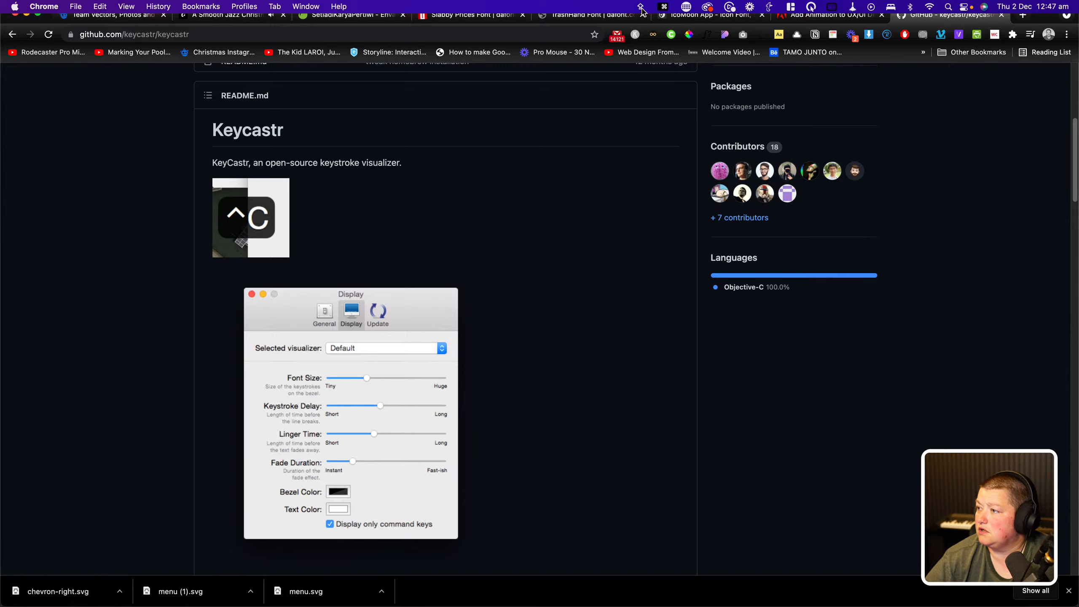
Examine KeyCastr's General, Display and Update preferences, close them, and look over its GitHub page again
click(665, 7)
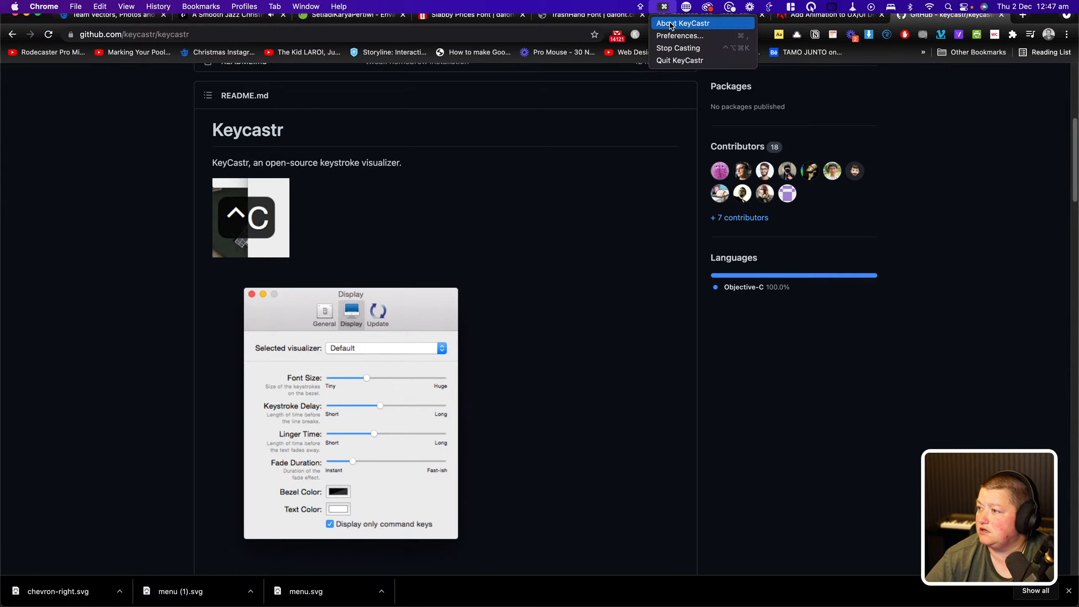
click(673, 37)
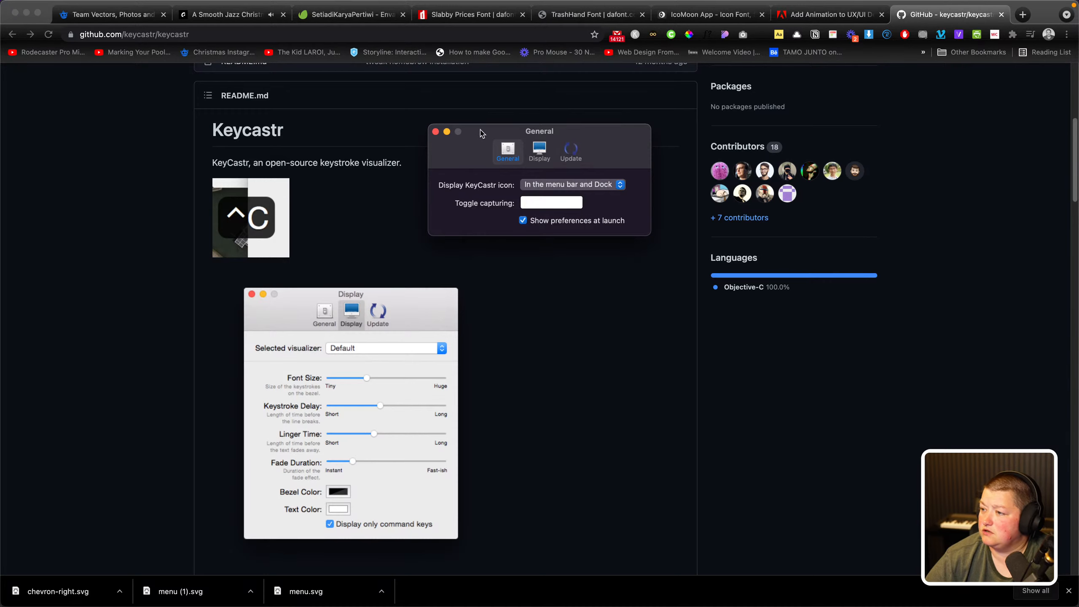
drag(477, 130, 458, 227)
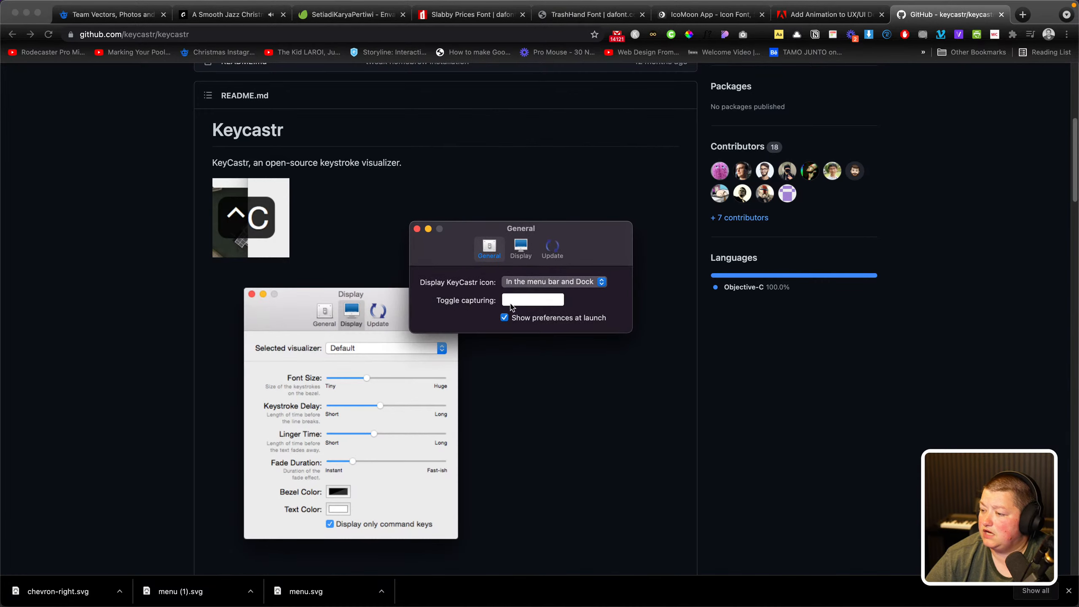
click(522, 245)
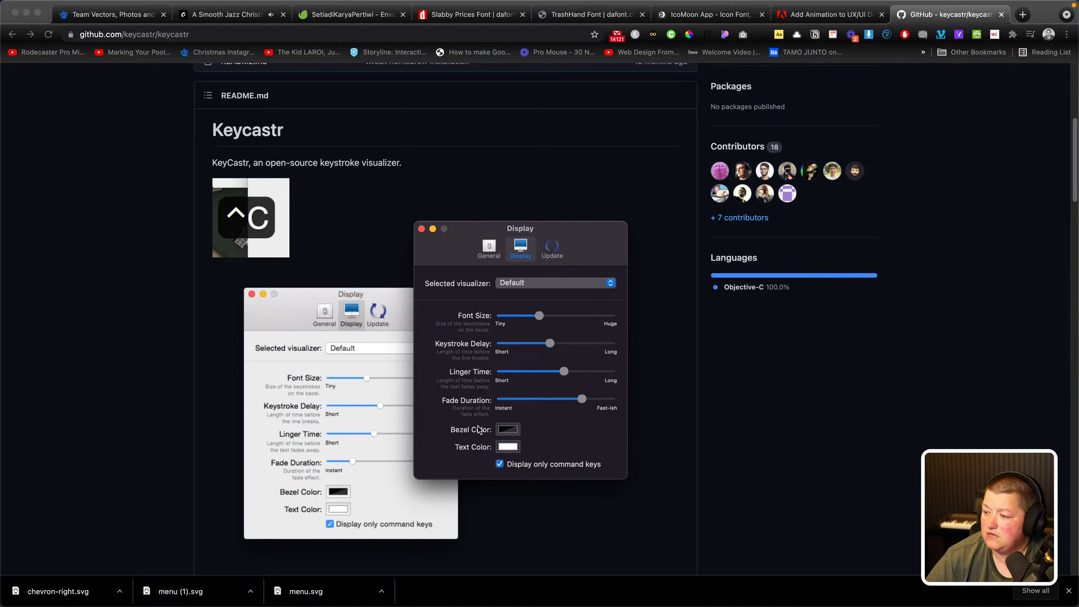
click(552, 251)
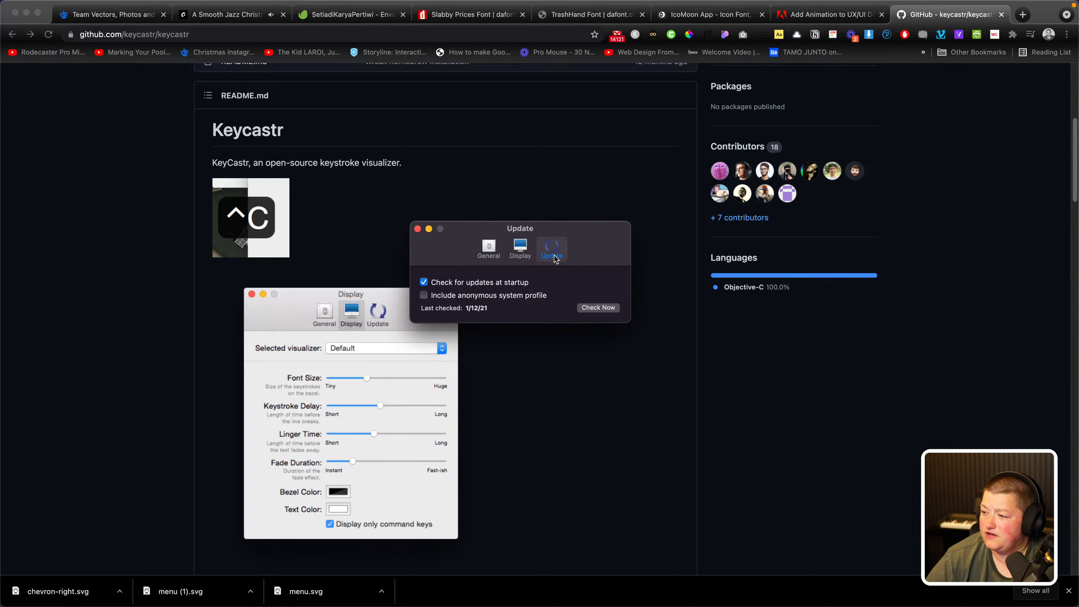
click(501, 255)
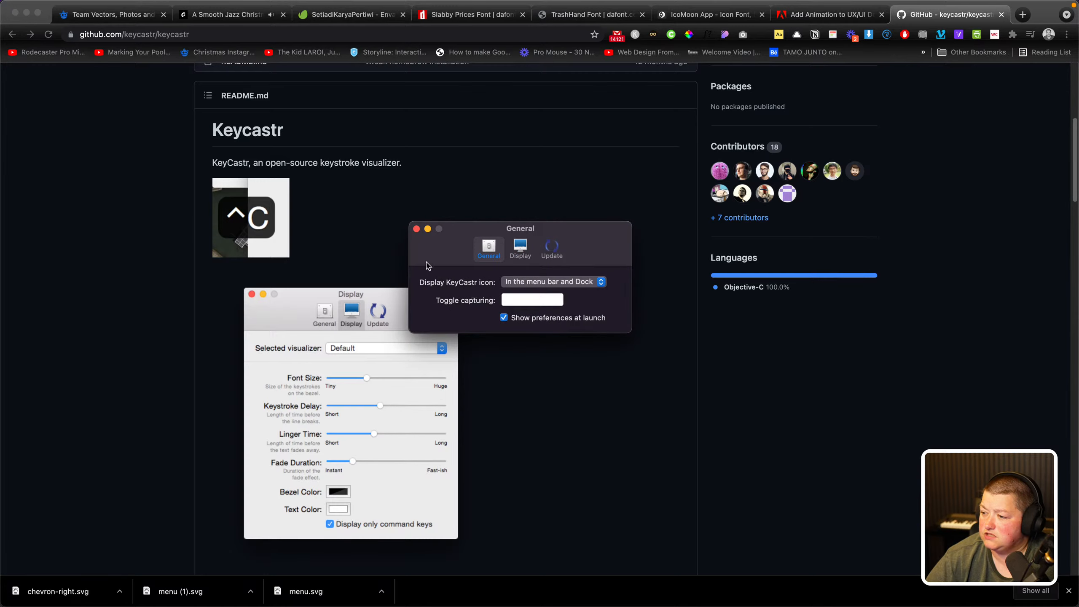
click(520, 250)
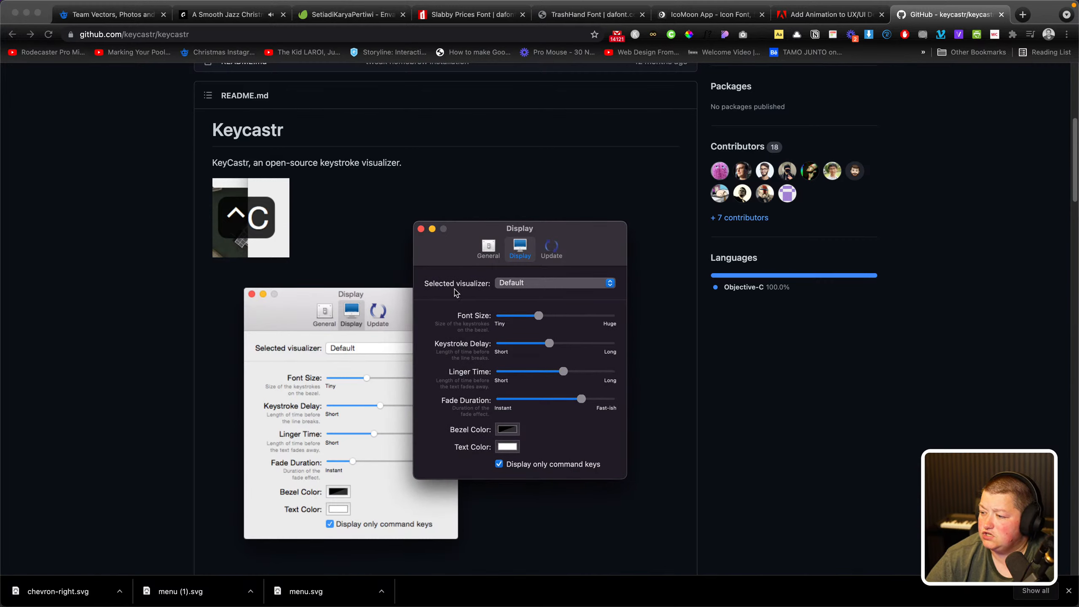
click(421, 229)
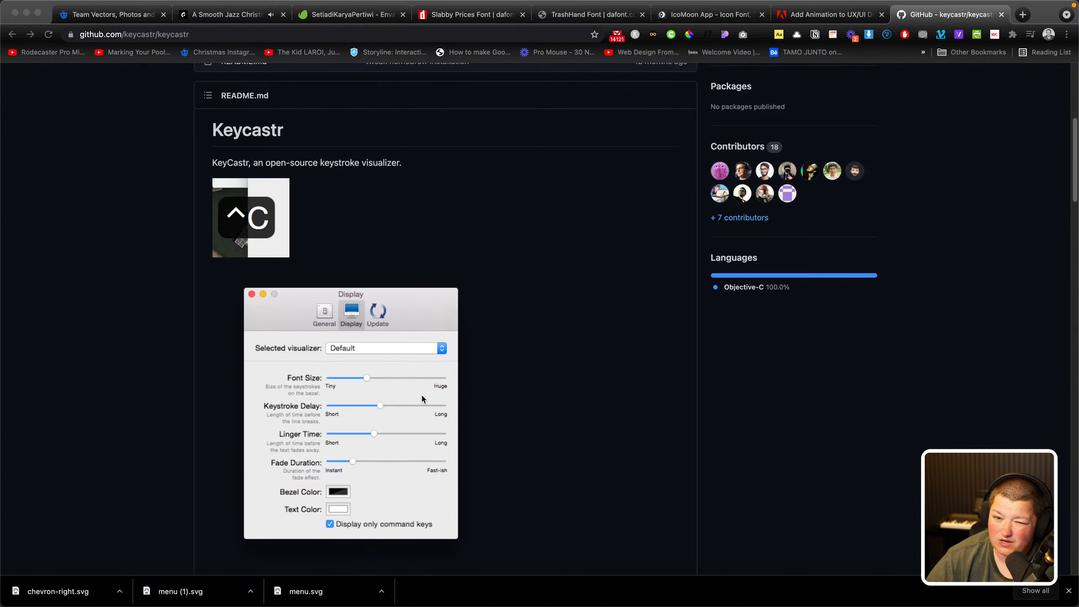
scroll(487, 400, down, 3)
scroll(488, 400, up, 9)
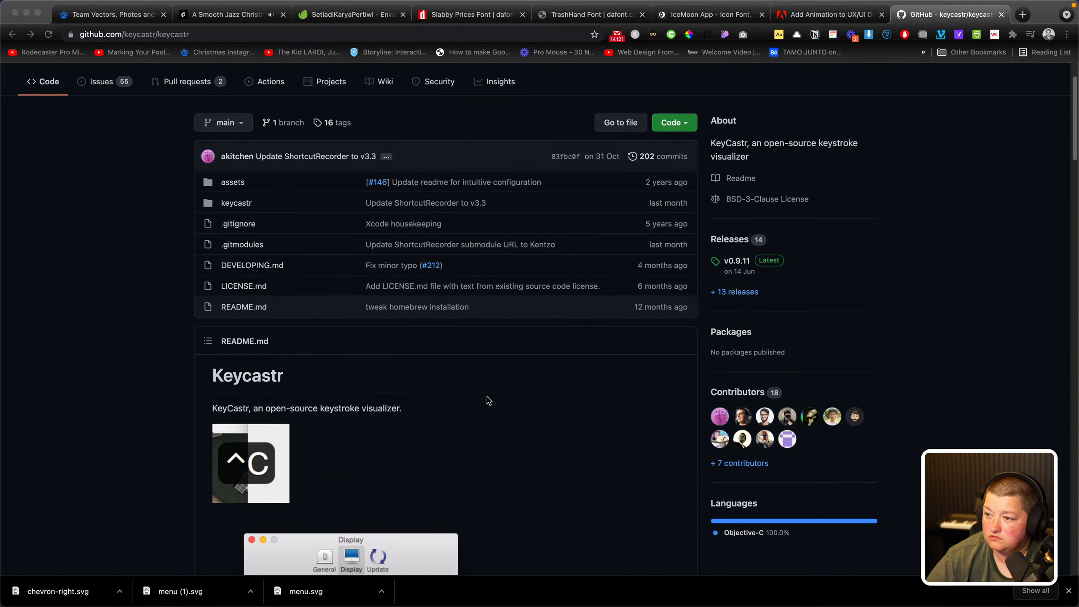
Skim the rest of the KeyCastr README, close its GitHub tab and switch to Adobe XD
scroll(487, 400, down, 10)
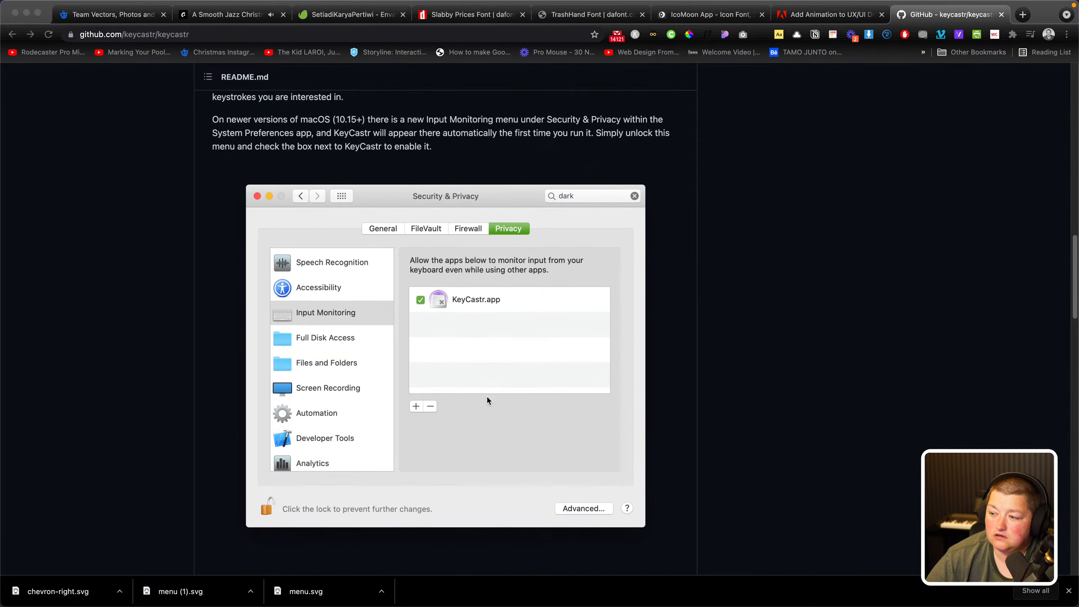
scroll(486, 400, down, 10)
scroll(488, 402, up, 15)
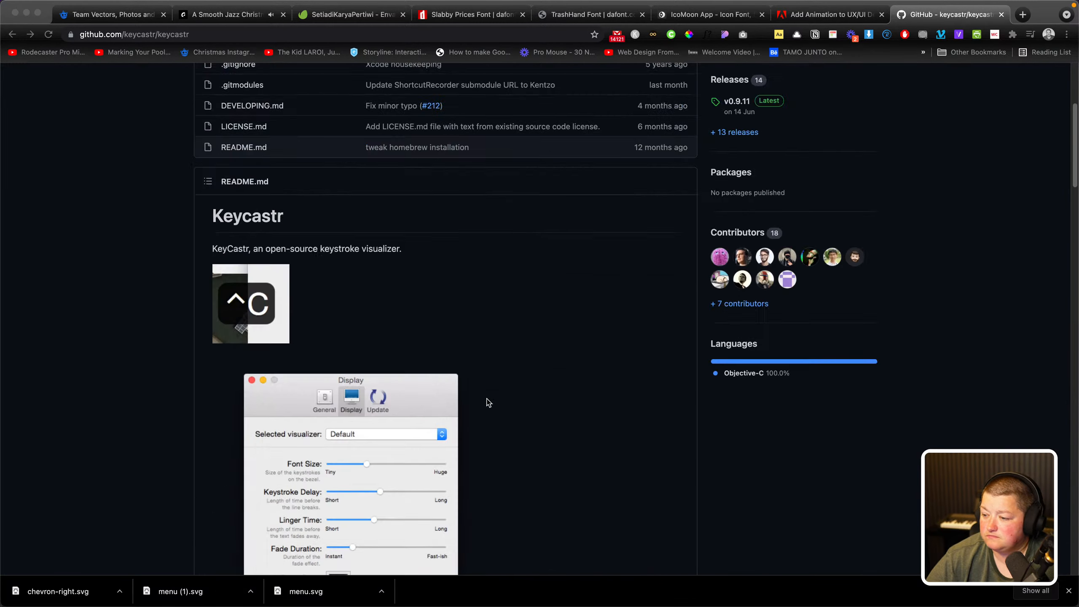
scroll(488, 402, up, 5)
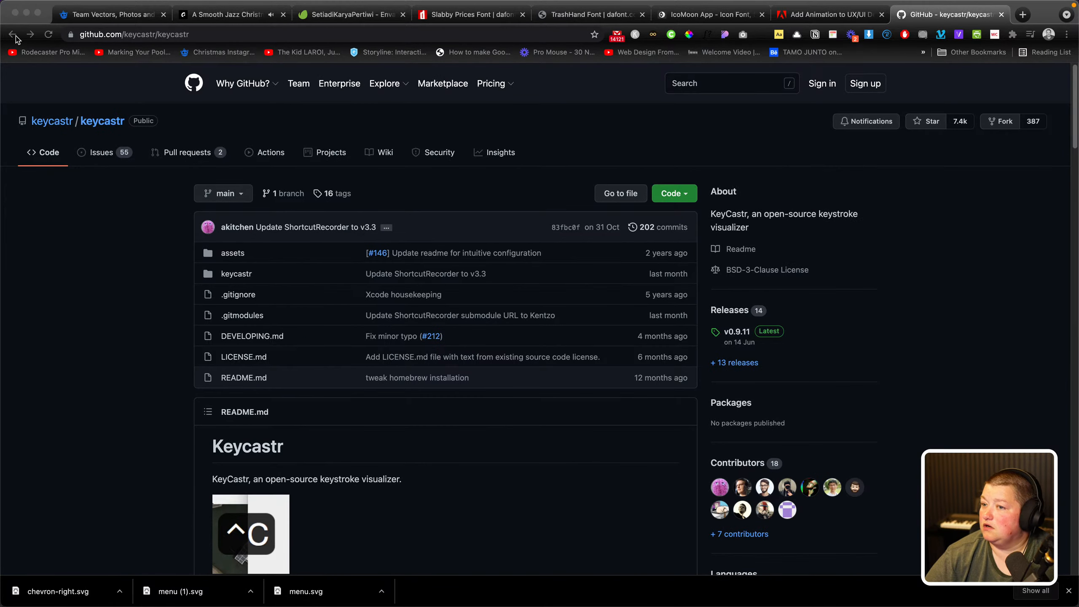
click(1001, 15)
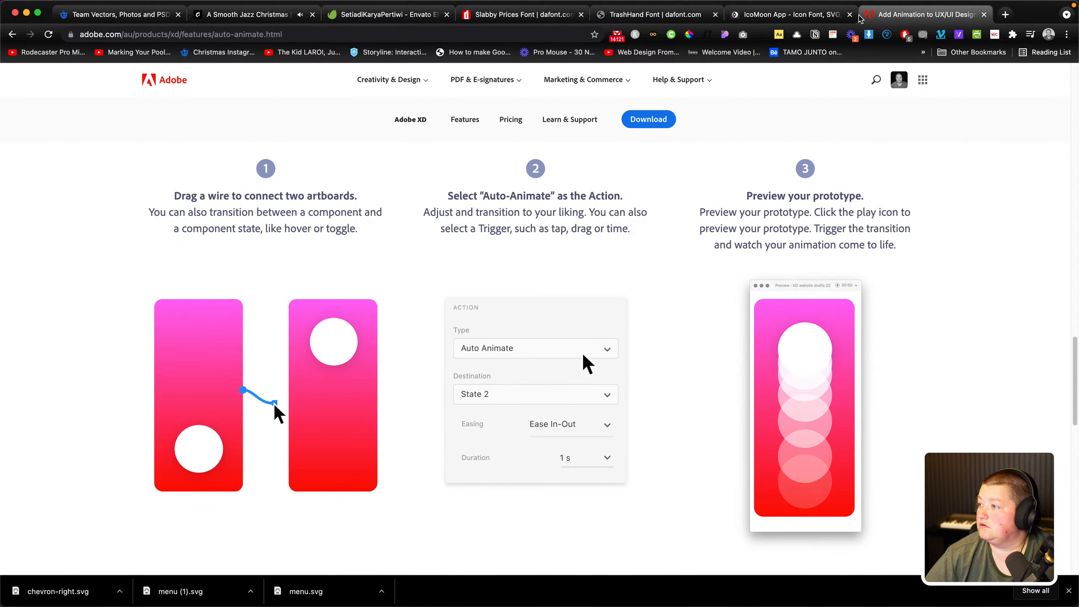
mouse_move(429, 604)
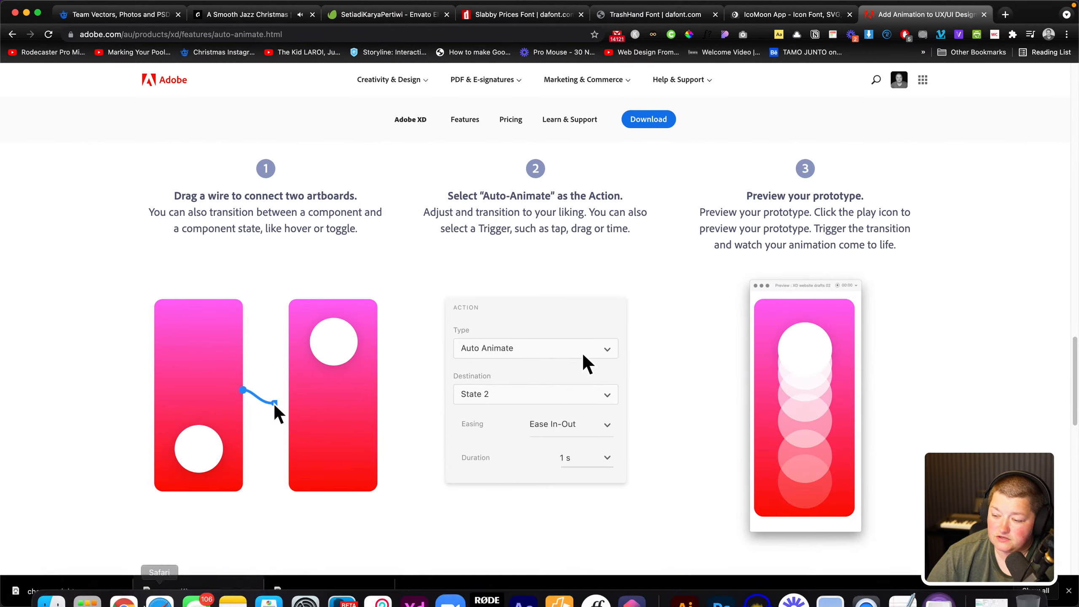
click(422, 589)
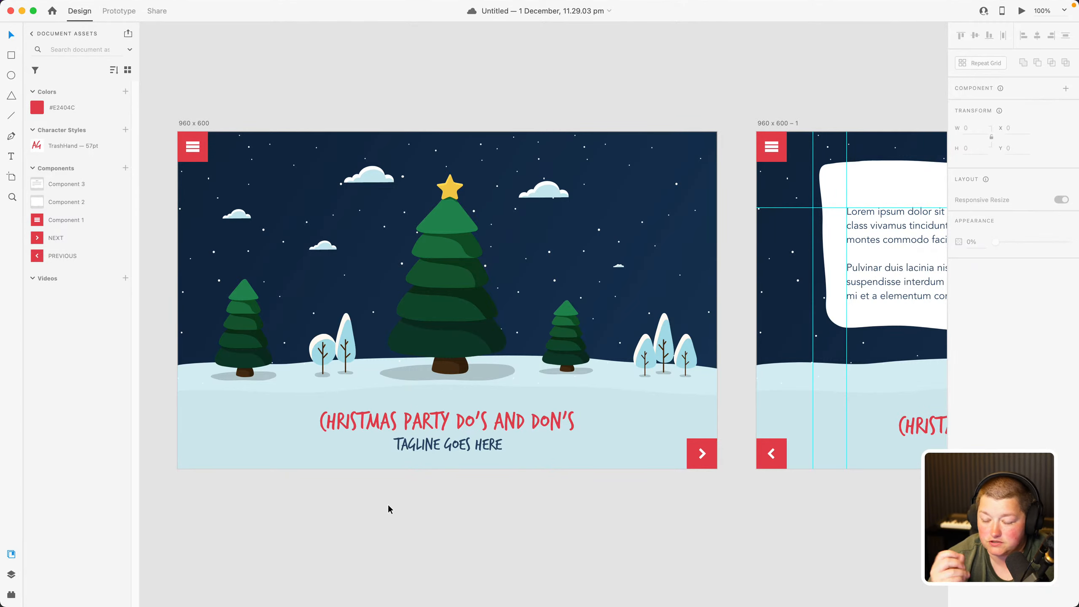
Duplicate the "Wrap Up" heading on artboard "960 x 600 – 3" and place the copy on the uppermost blank answer panel
drag(592, 515, 416, 518)
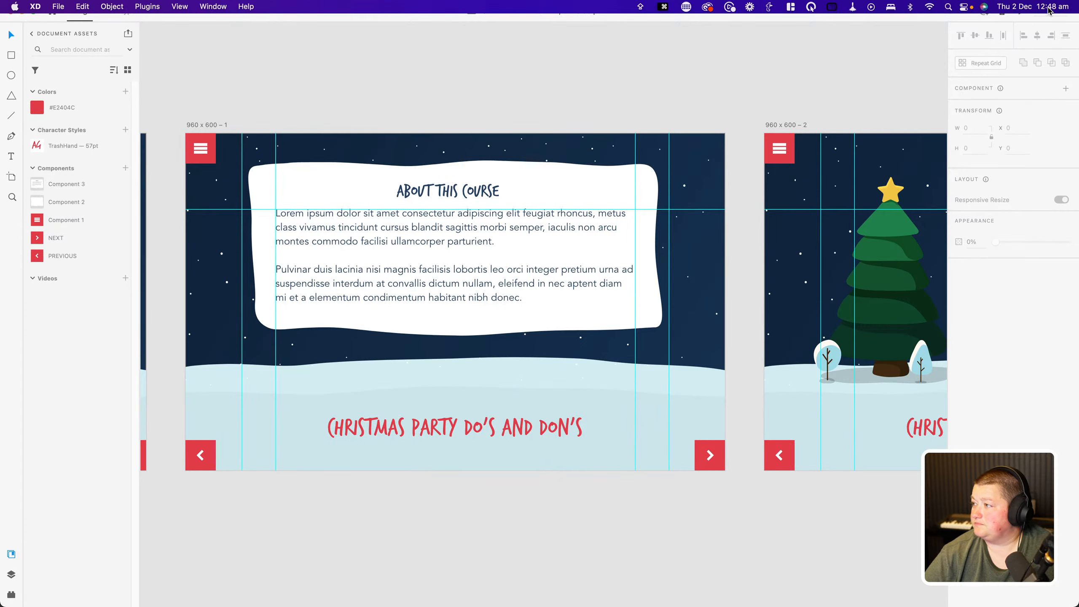
drag(677, 530, 363, 528)
drag(566, 552, 228, 561)
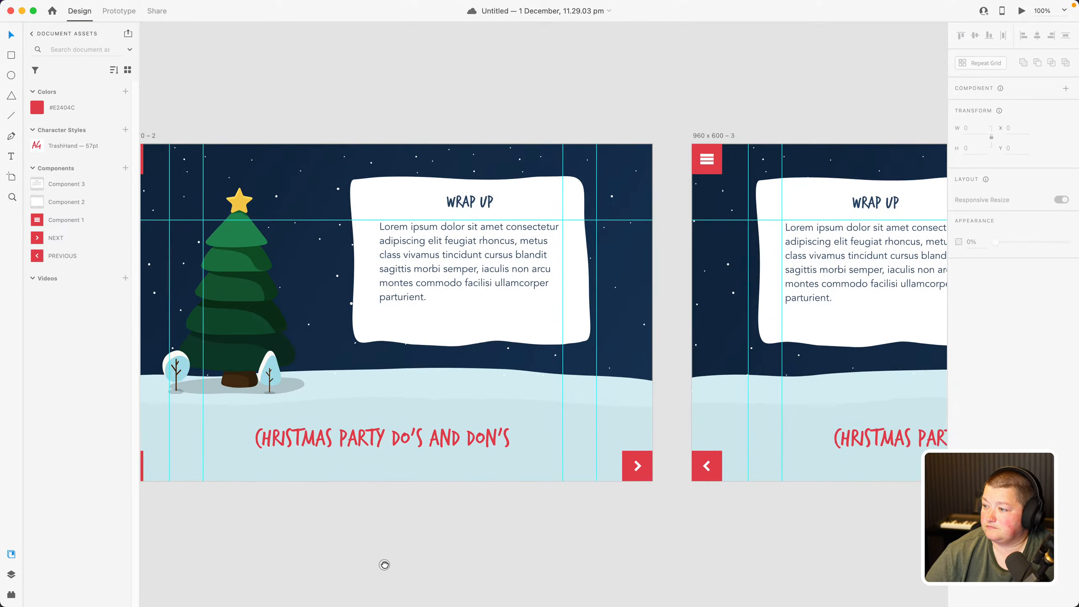
drag(595, 564, 448, 565)
drag(342, 551, 595, 558)
drag(388, 550, 528, 549)
drag(796, 573, 338, 545)
scroll(634, 562, right, 10)
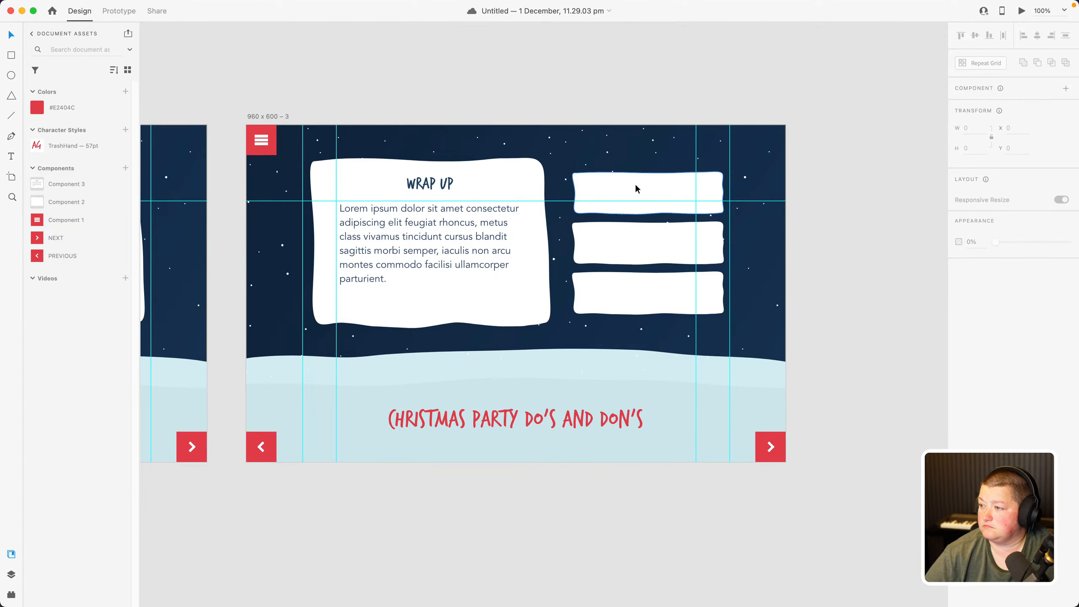
click(411, 188)
key(cmd+c)
key(cmd+v)
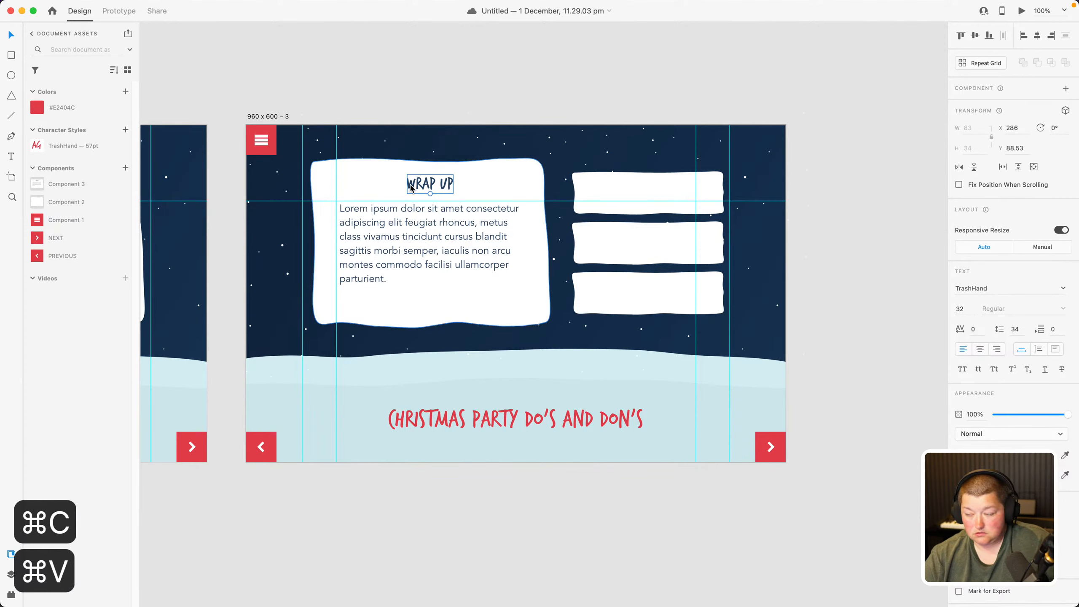
drag(429, 190, 649, 200)
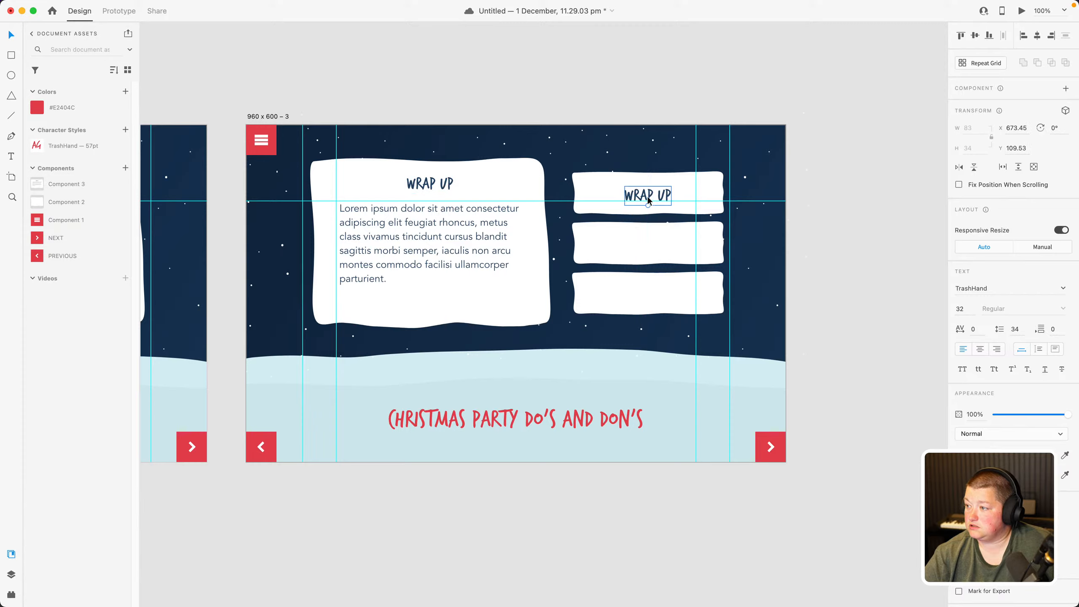
Change the copied heading's text to "TITLE GOES HERE"
double_click(647, 196)
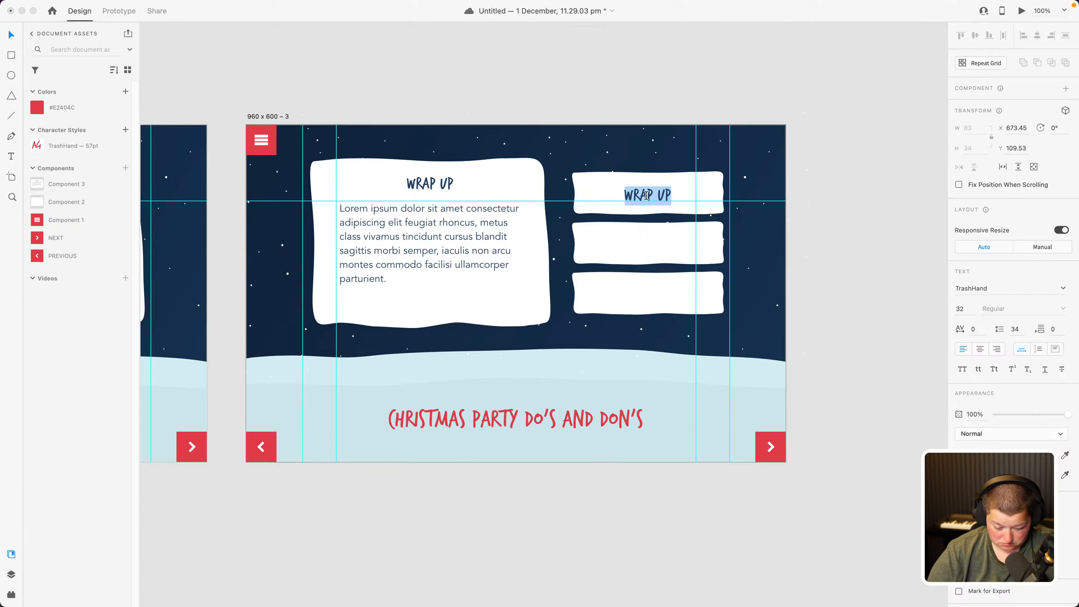
text(TITLE GOES )
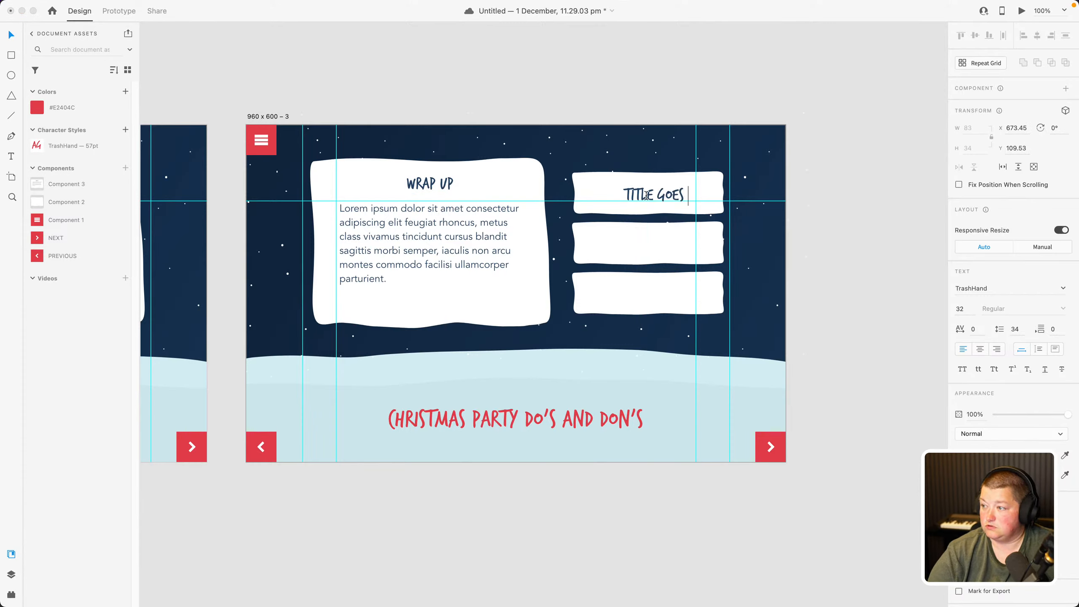
text(HERE)
key(Escape)
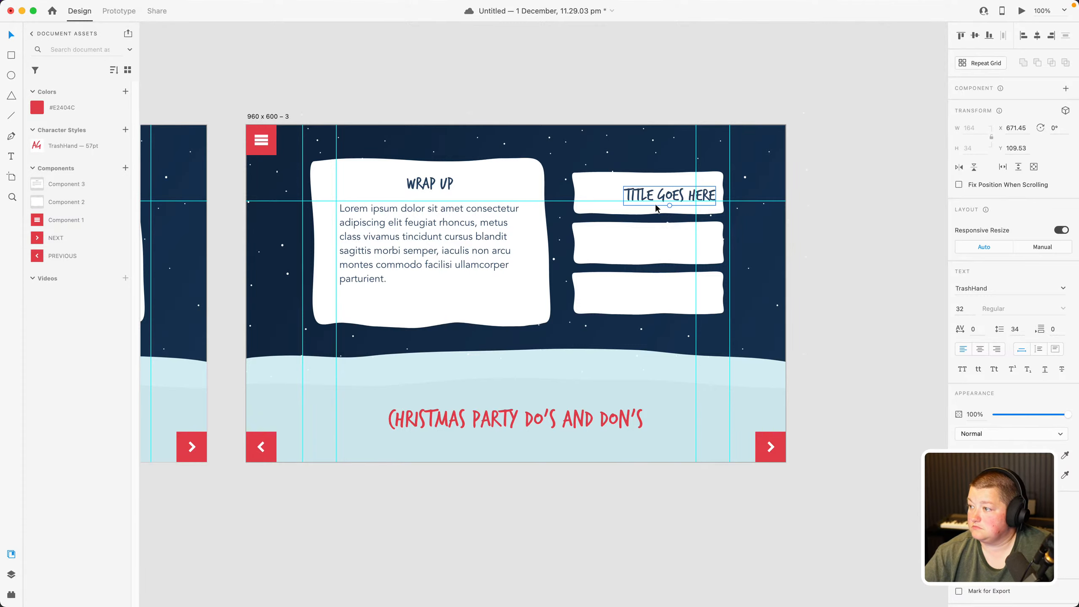
Centre the "TITLE GOES HERE" text horizontally and vertically on the uppermost answer panel
drag(654, 195, 636, 197)
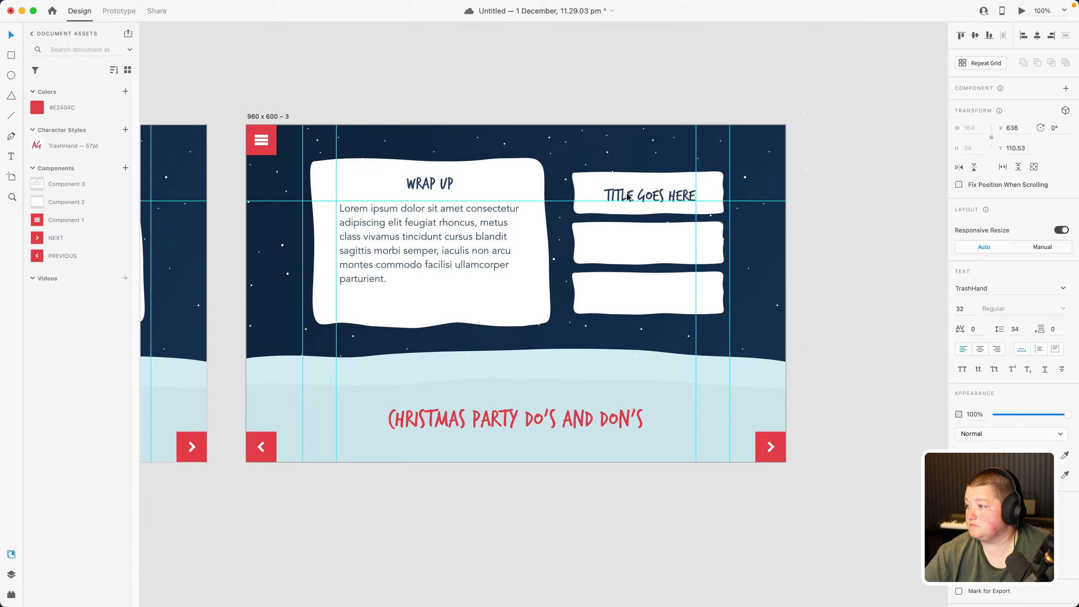
shift+click(621, 182)
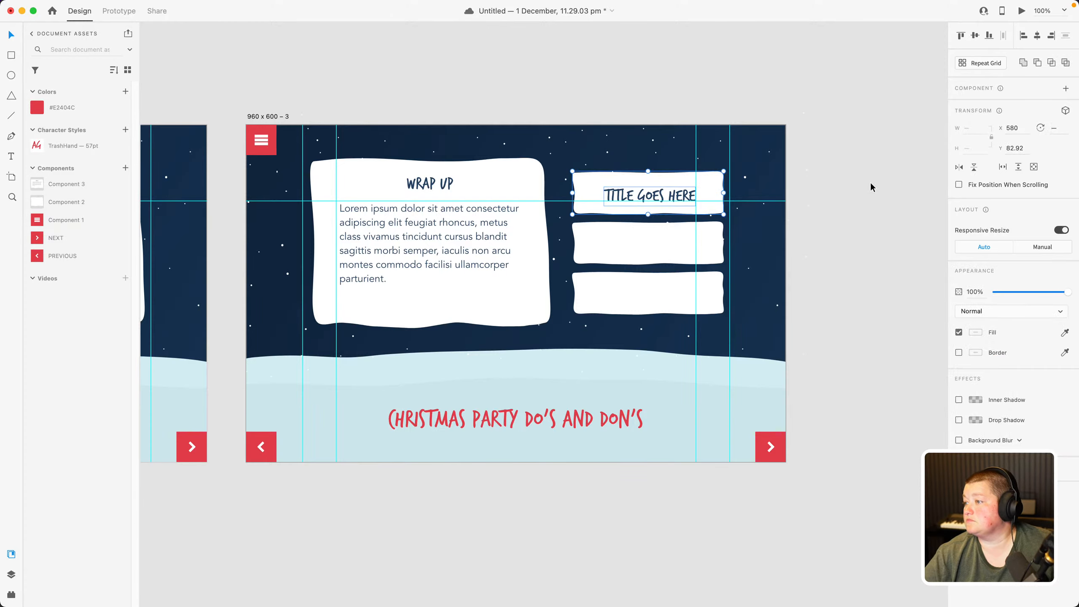
click(974, 36)
click(1037, 37)
click(713, 99)
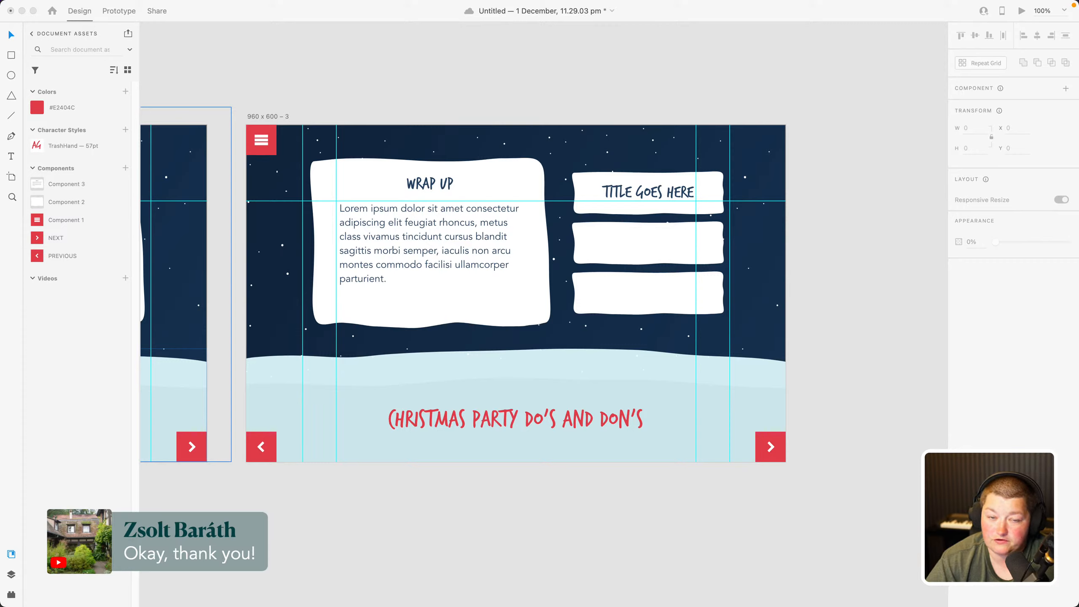
Nudge the "TITLE GOES HERE" text down within its panel to Y 109
click(628, 195)
key(Down)
key(Down)
key(Down)
key(Down)
key(Down)
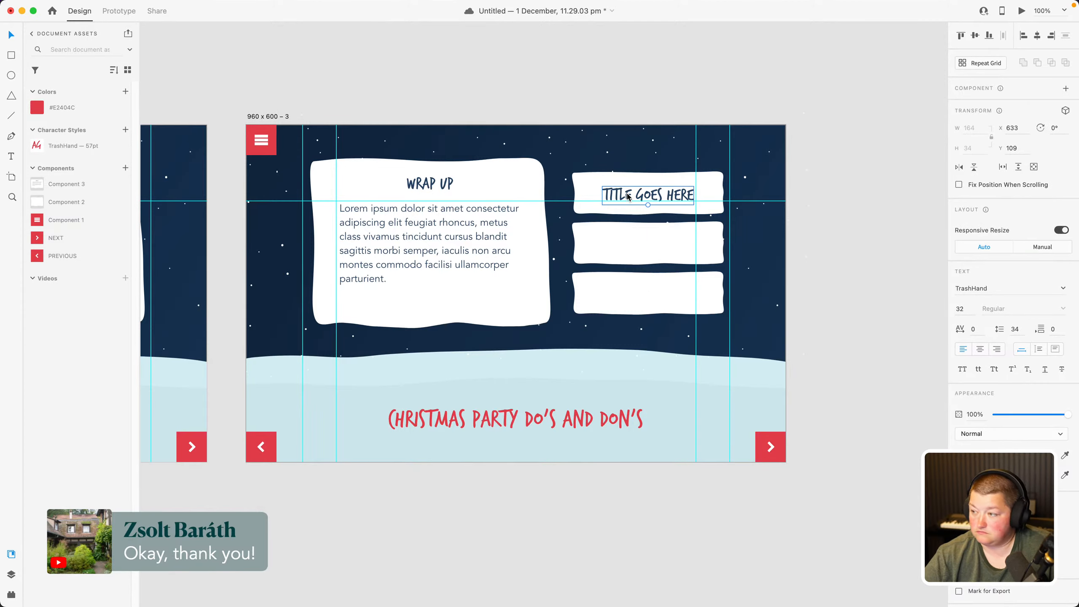
Delete the two blank answer panels below the titled one
click(631, 234)
shift+click(629, 293)
key(Delete)
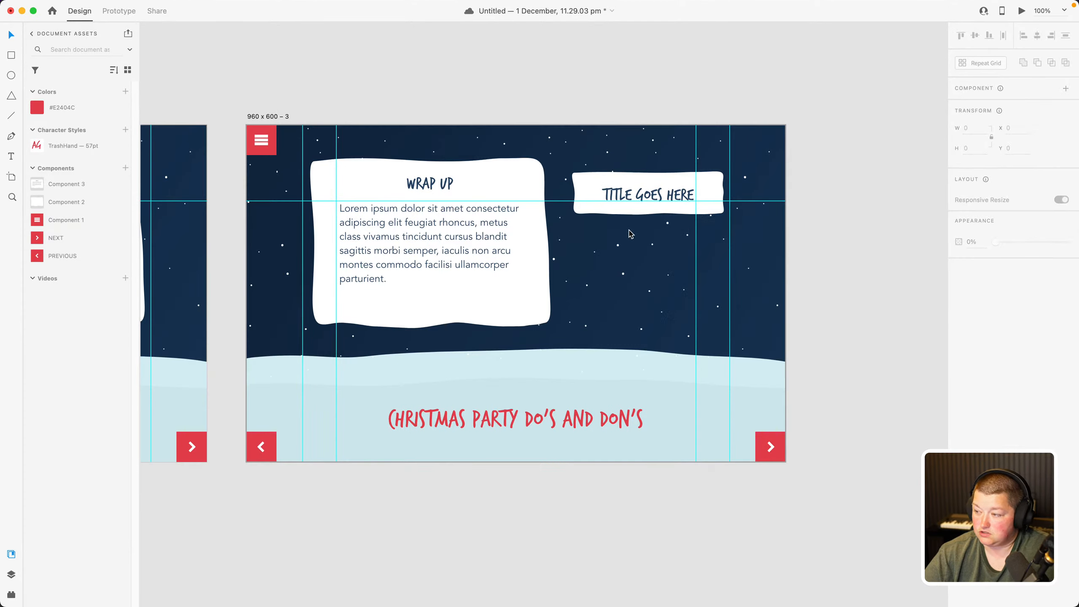
Copy the titled answer panel with its text and place two duplicates beneath it, making a column of three
click(580, 187)
key(super+c)
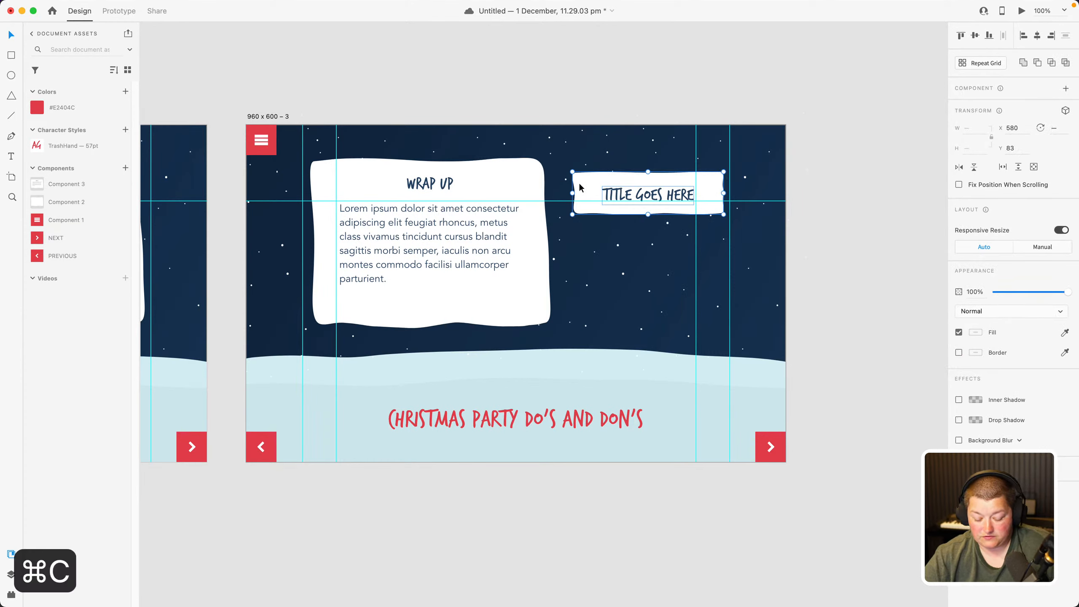
key(super+v)
drag(581, 188, 586, 305)
click(583, 516)
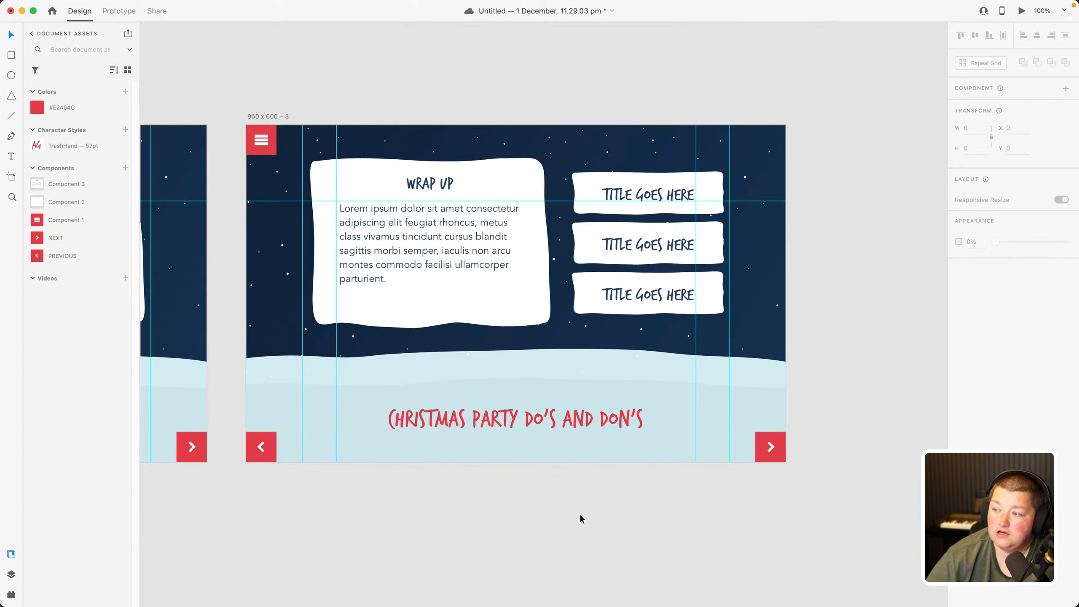
Look back over the slides to the Christmas-tree title slide and inspect two of its clouds
key(space)
drag(159, 78, 493, 101)
drag(234, 97, 699, 101)
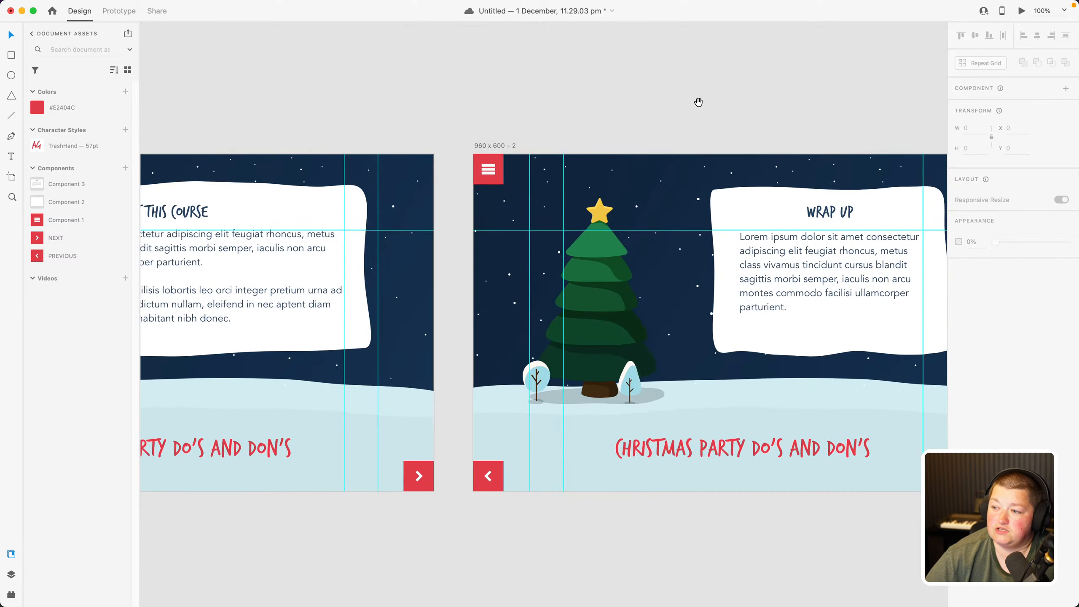
drag(272, 104, 577, 98)
drag(161, 94, 478, 74)
drag(208, 58, 319, 79)
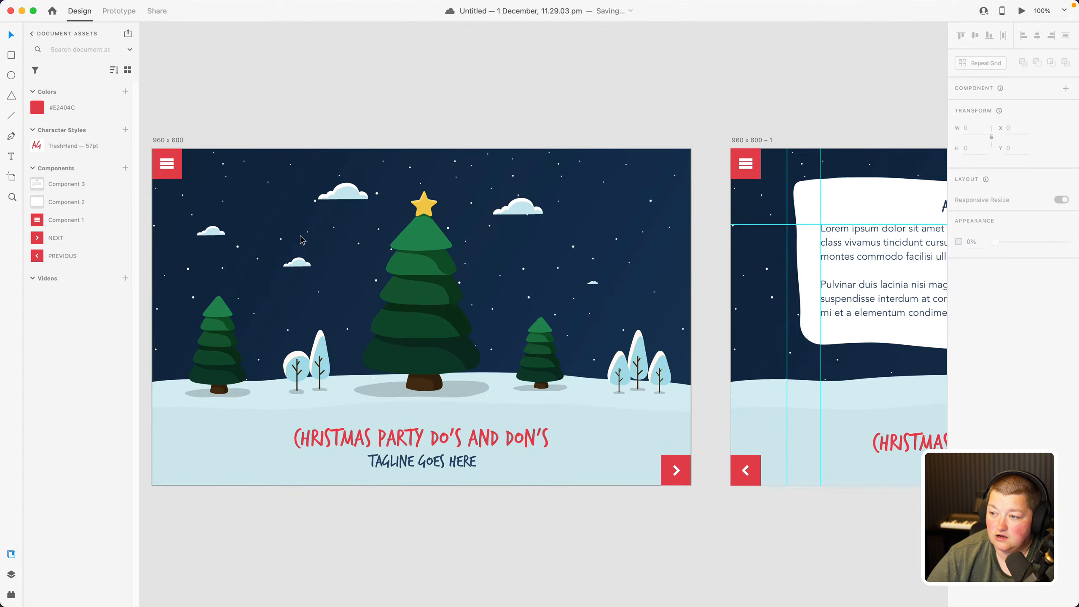
click(298, 262)
click(339, 199)
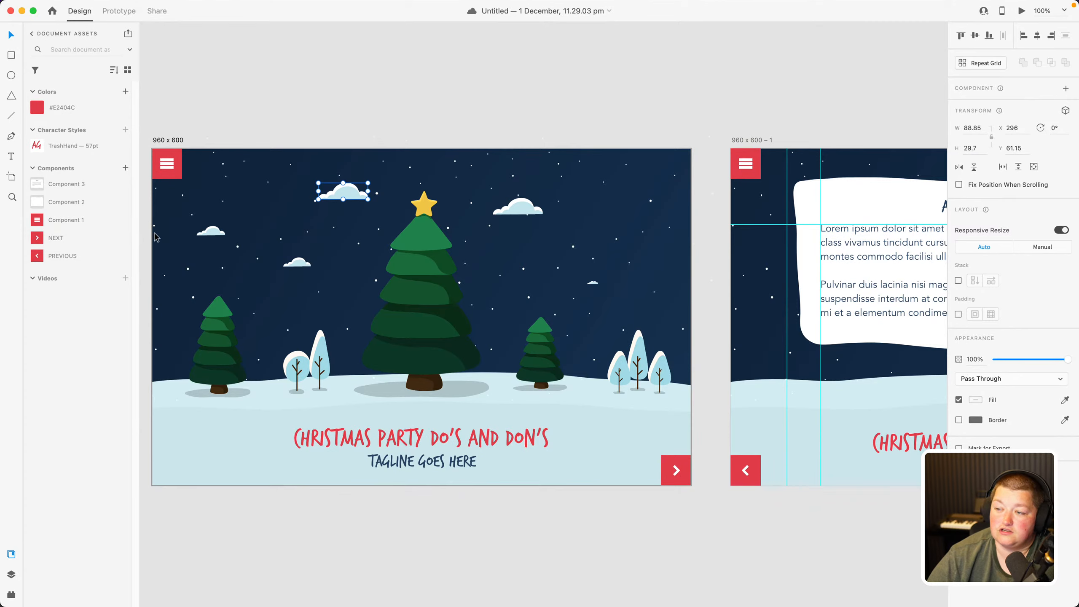
Examine the title slide's next button in Prototype mode, return to Design mode and view the "About This Course" slide
click(679, 475)
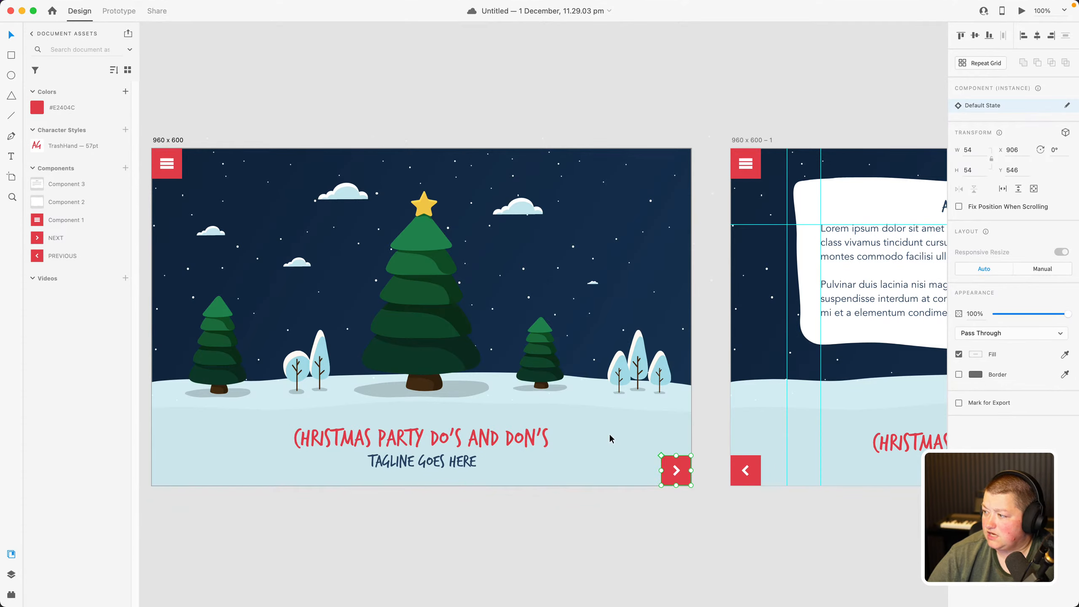
click(118, 11)
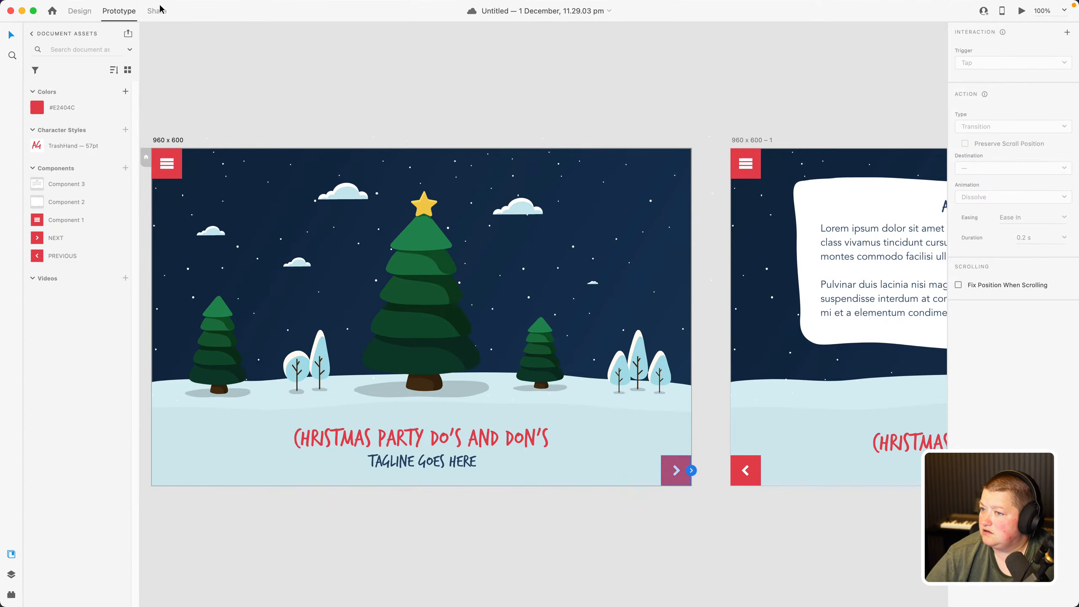
click(79, 12)
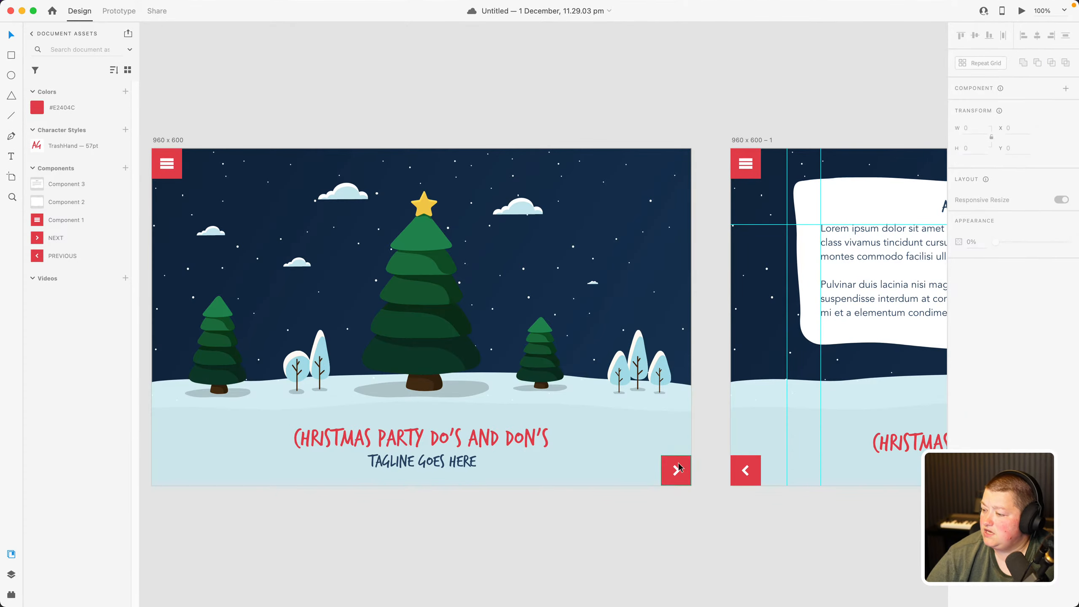
scroll(792, 530, right, 6)
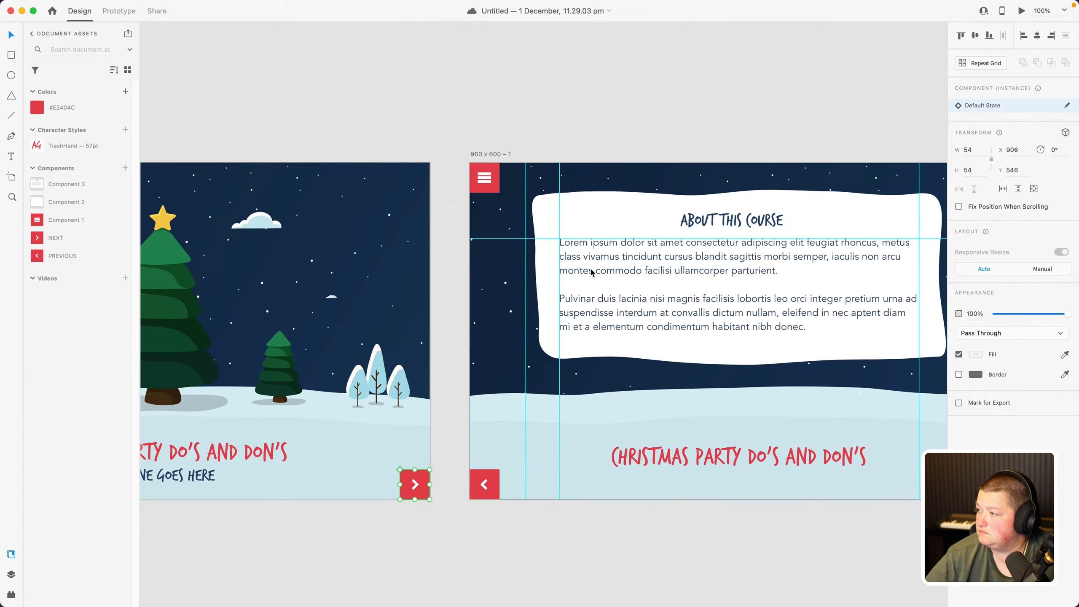
Switch to Google Chrome and search the web for "hover state xd"
mouse_move(288, 604)
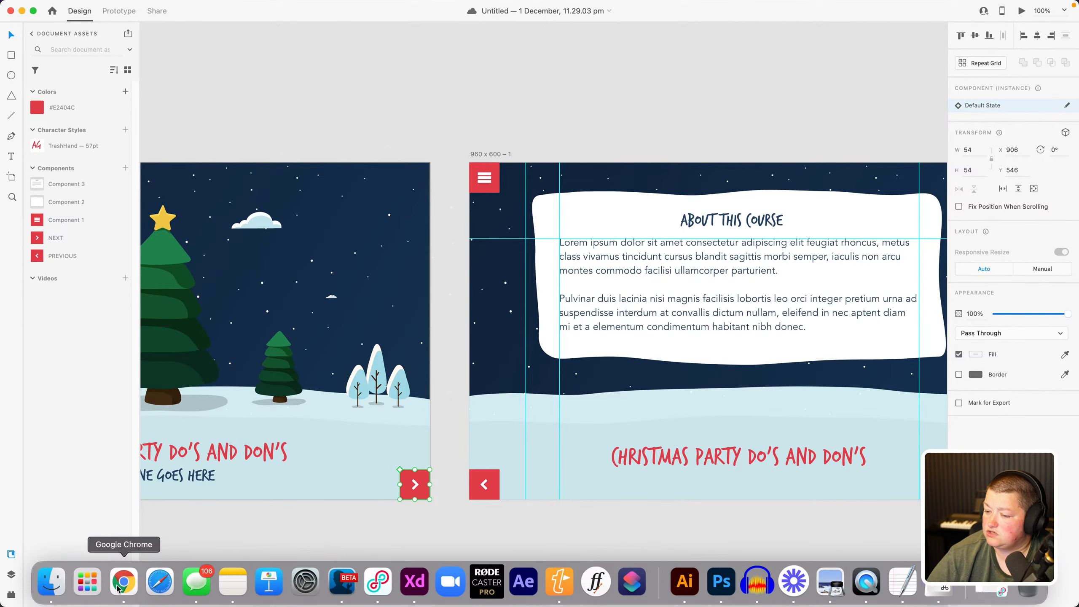
click(120, 581)
click(256, 38)
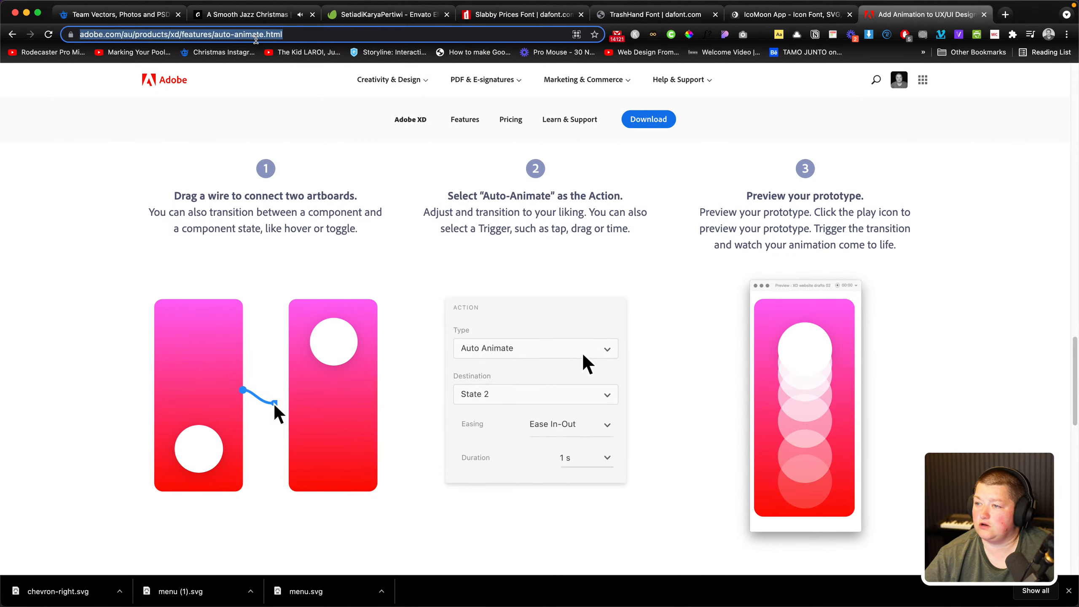
text(hovw)
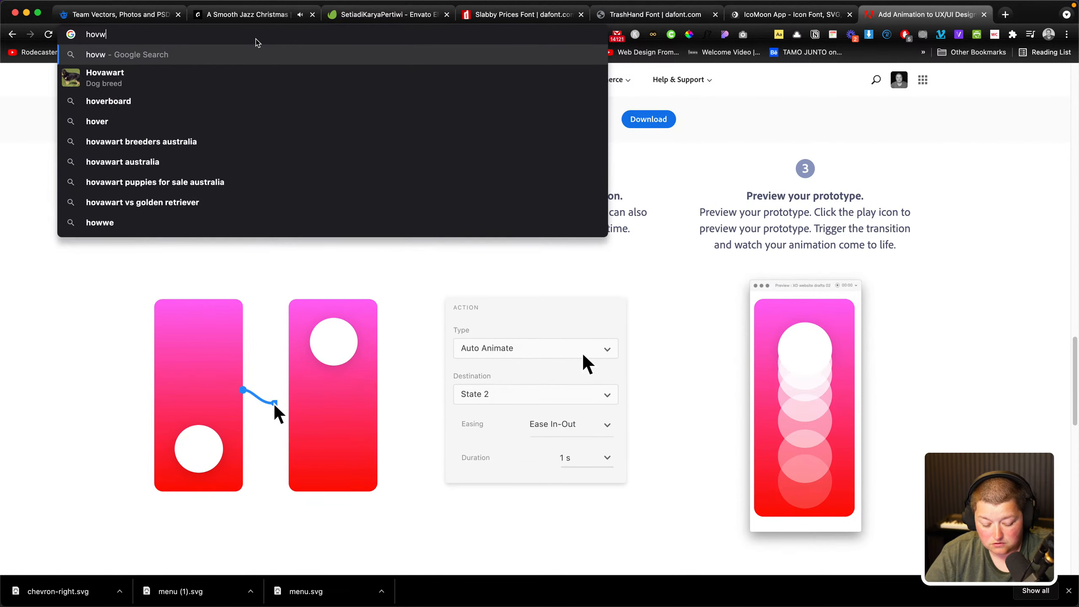
key(BackSpace)
text(er state)
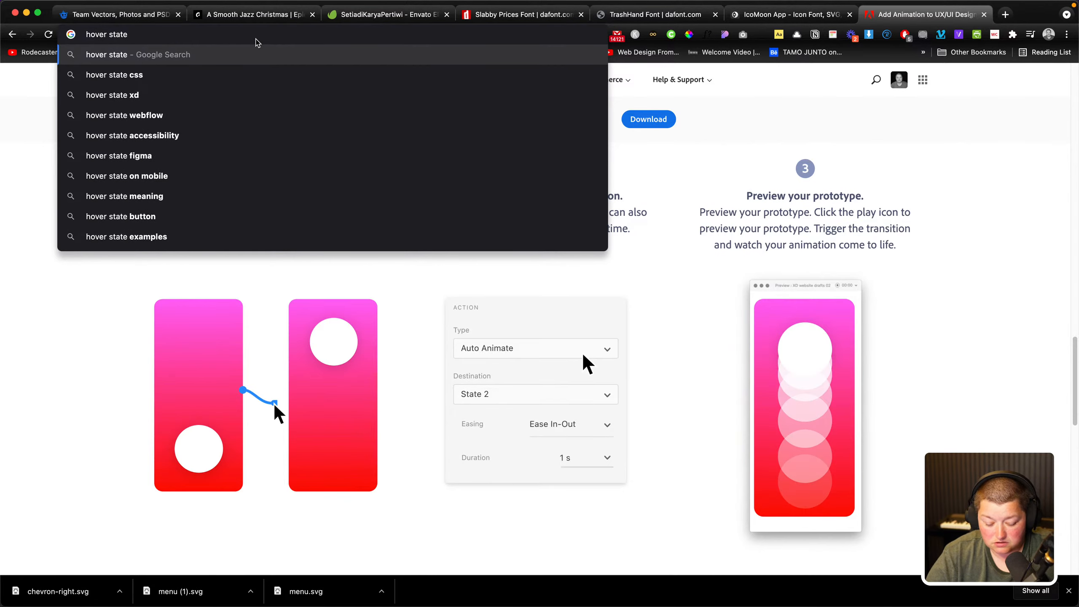
text( id)
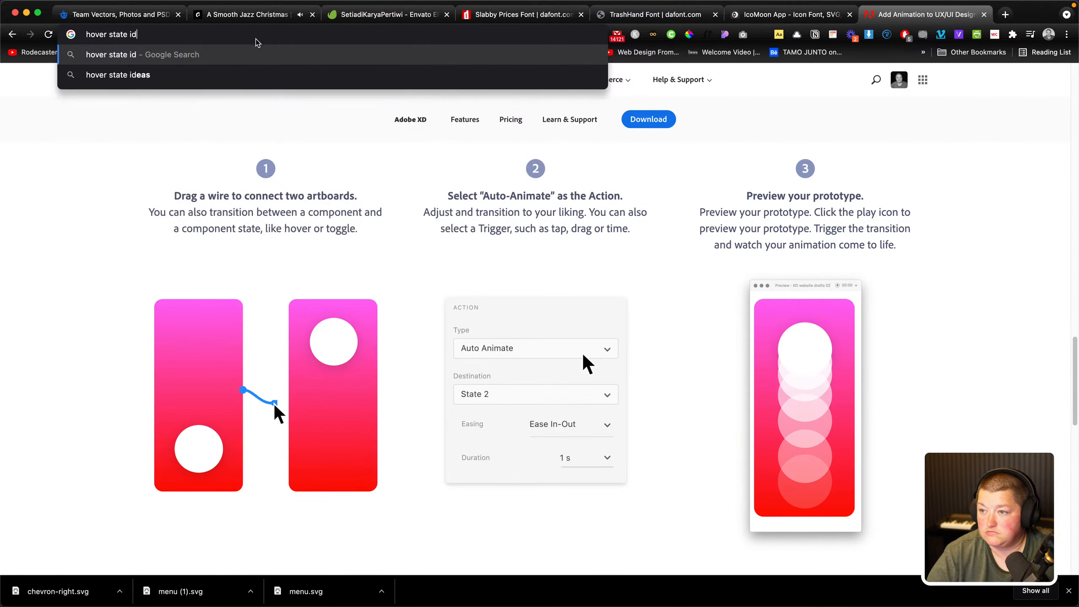
key(BackSpace)
key(BackSpace)
text(xd)
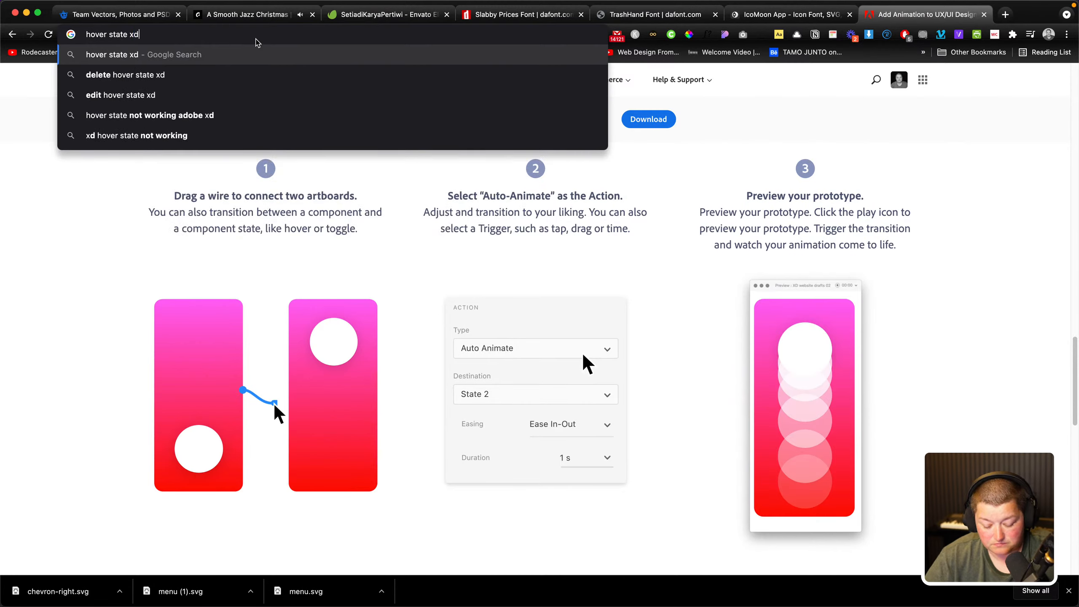
key(Return)
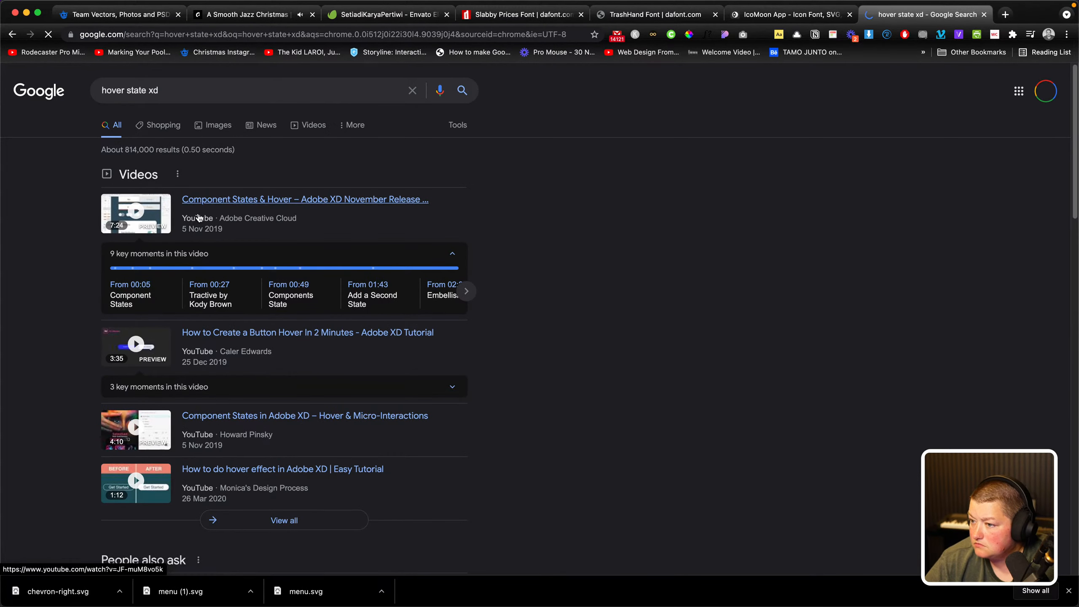
Open the search result "How to Create Hover Effect in Adobe XD in less than 5 minutes"
scroll(208, 272, down, 6)
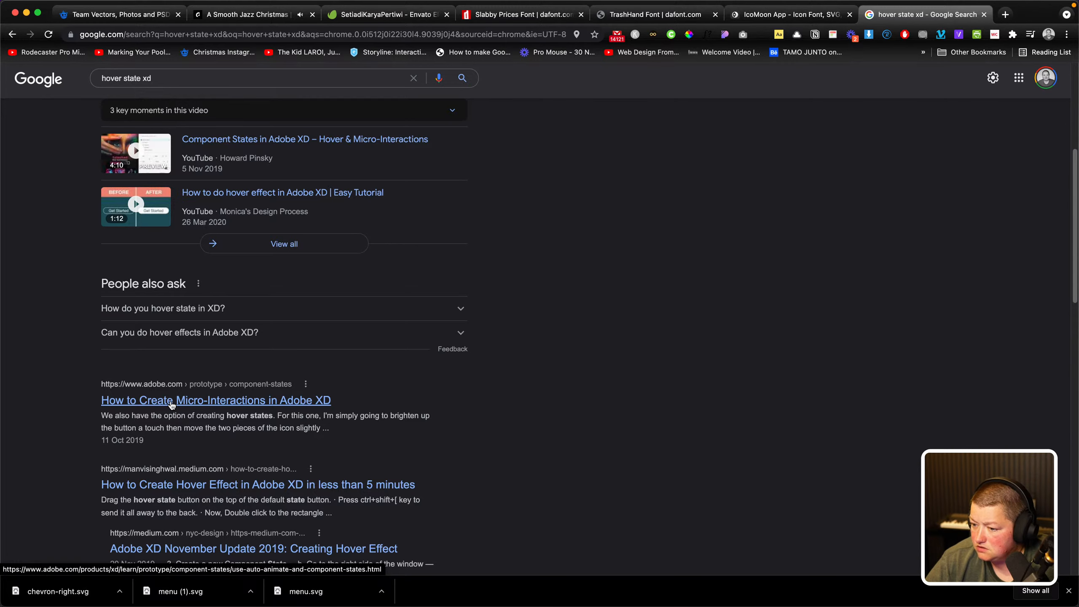
scroll(171, 404, down, 1)
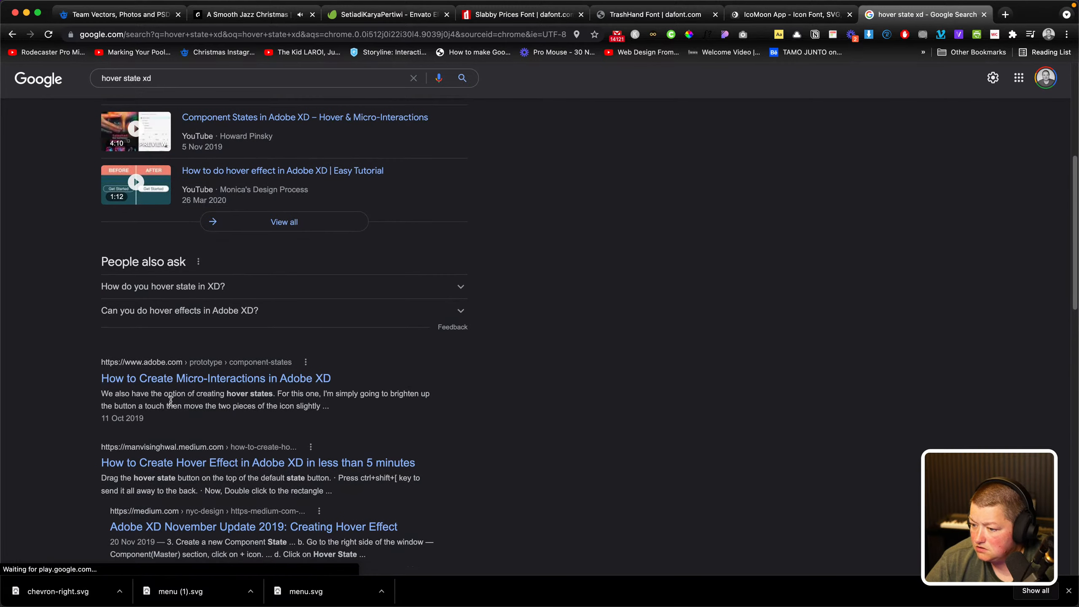
click(195, 468)
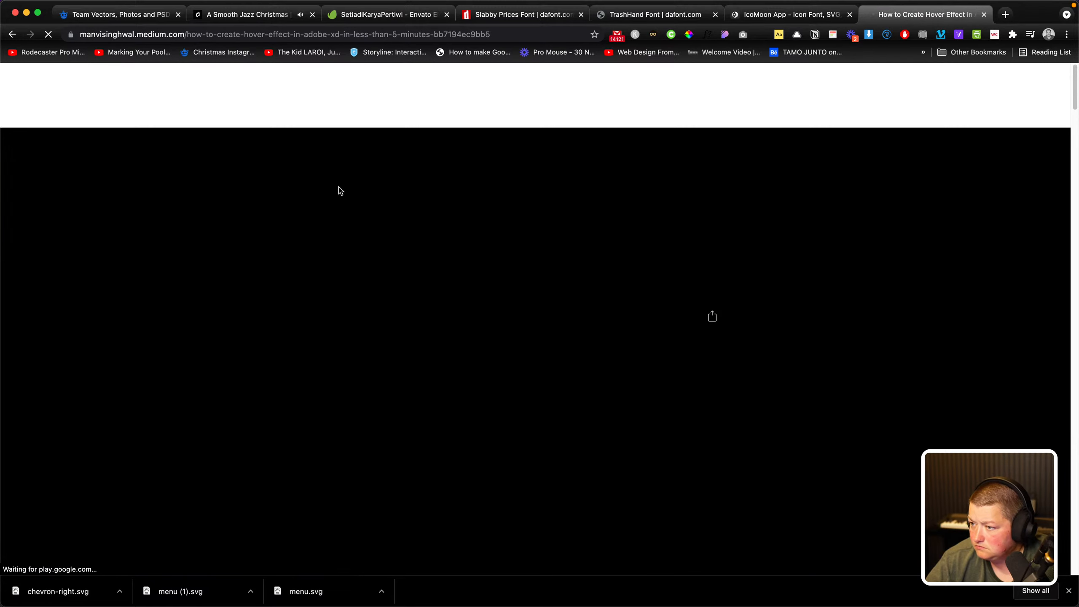
Read the article's instructions on creating the default button, designing its hover version and adding a hover state to the component
scroll(523, 357, down, 3)
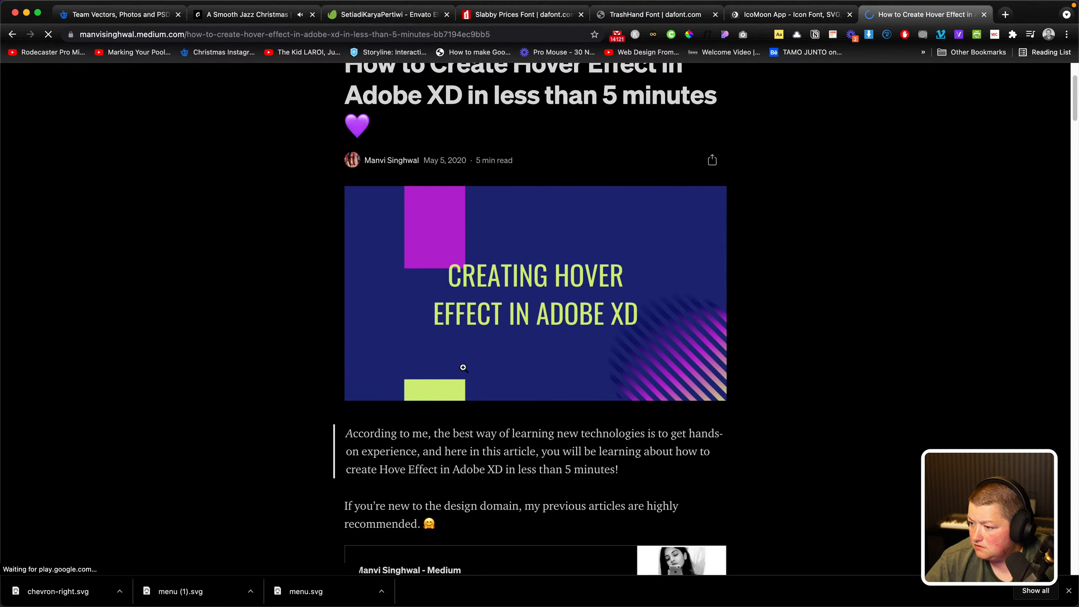
scroll(463, 367, down, 20)
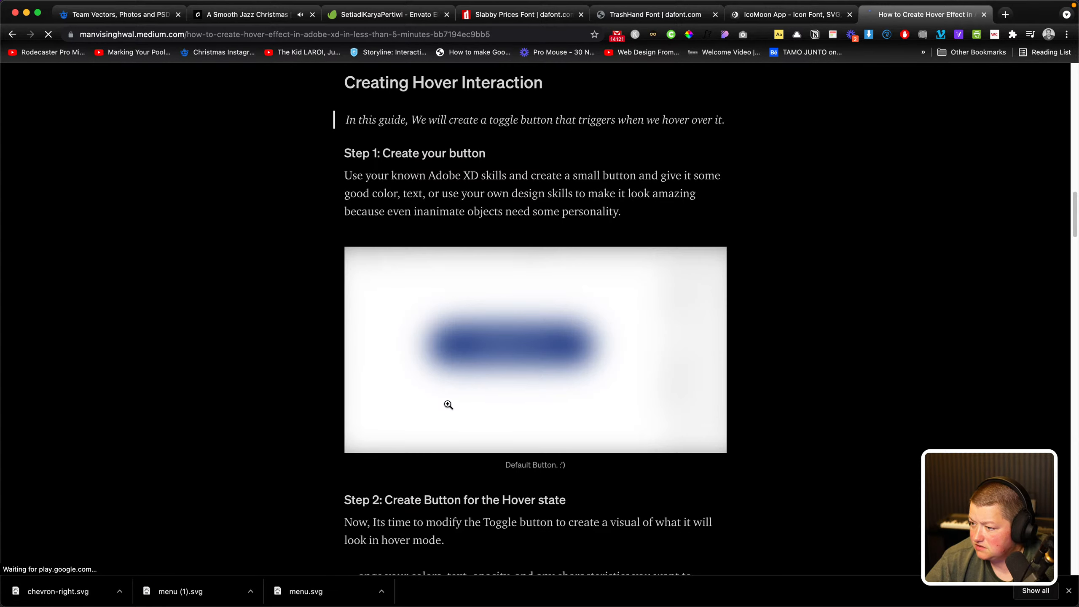
scroll(448, 404, down, 18)
scroll(447, 404, up, 20)
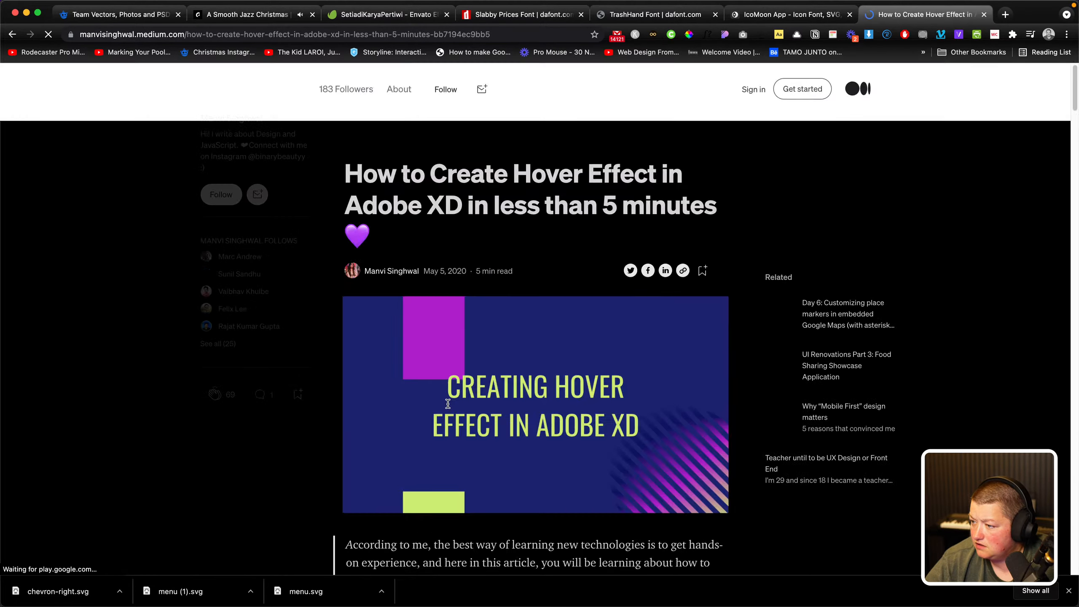
scroll(448, 404, down, 20)
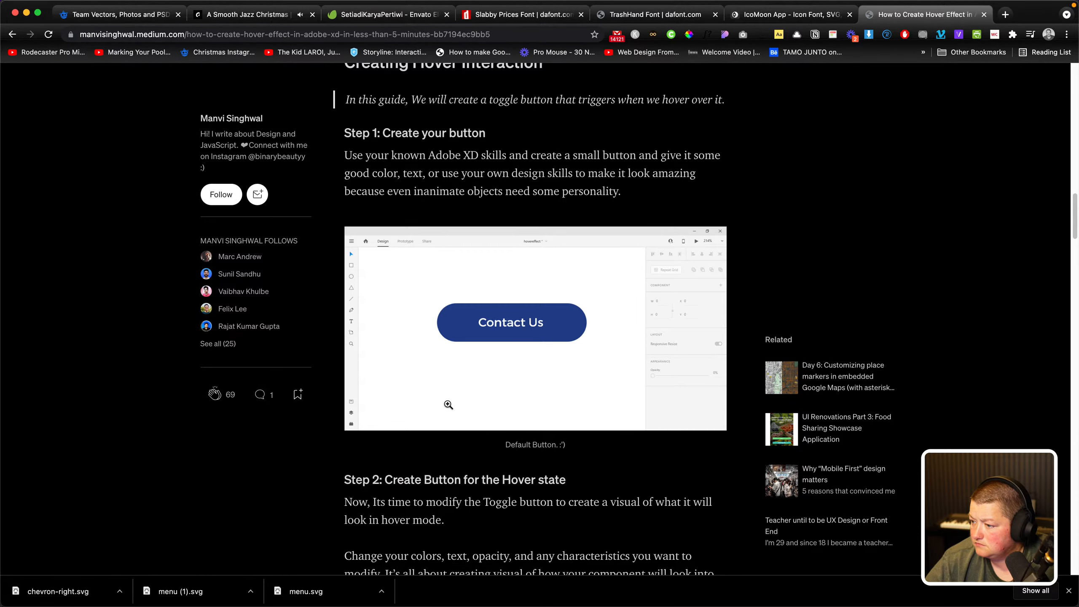
scroll(448, 404, down, 6)
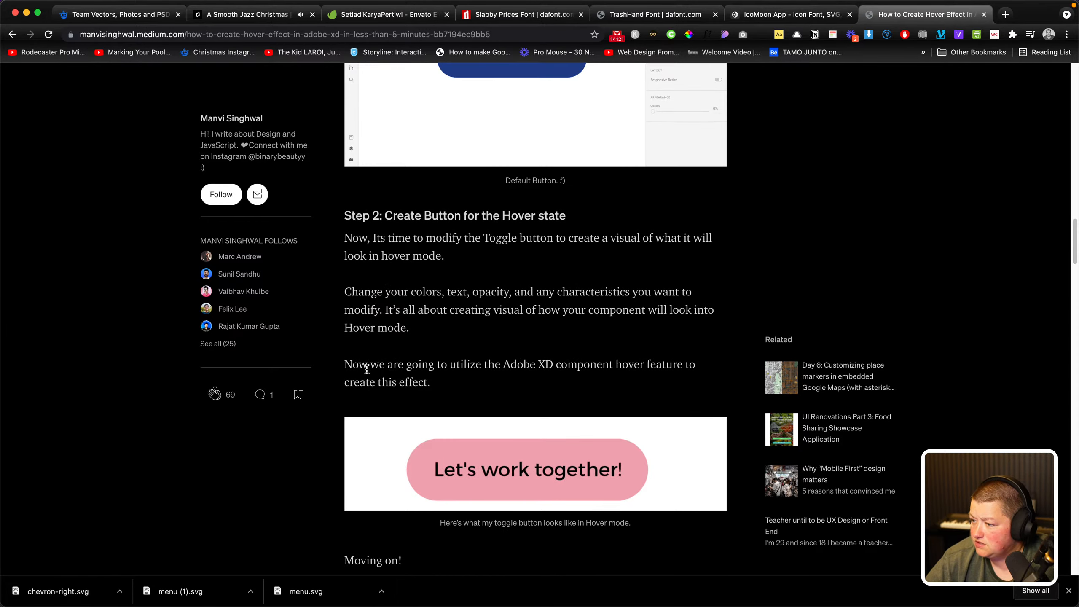
scroll(440, 375, up, 6)
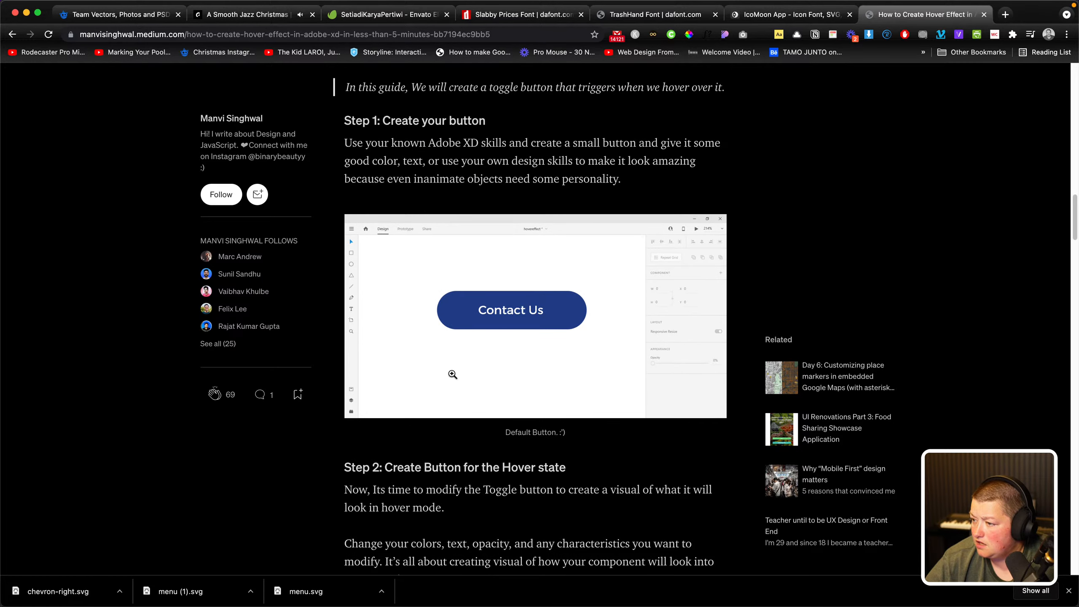
scroll(414, 277, down, 10)
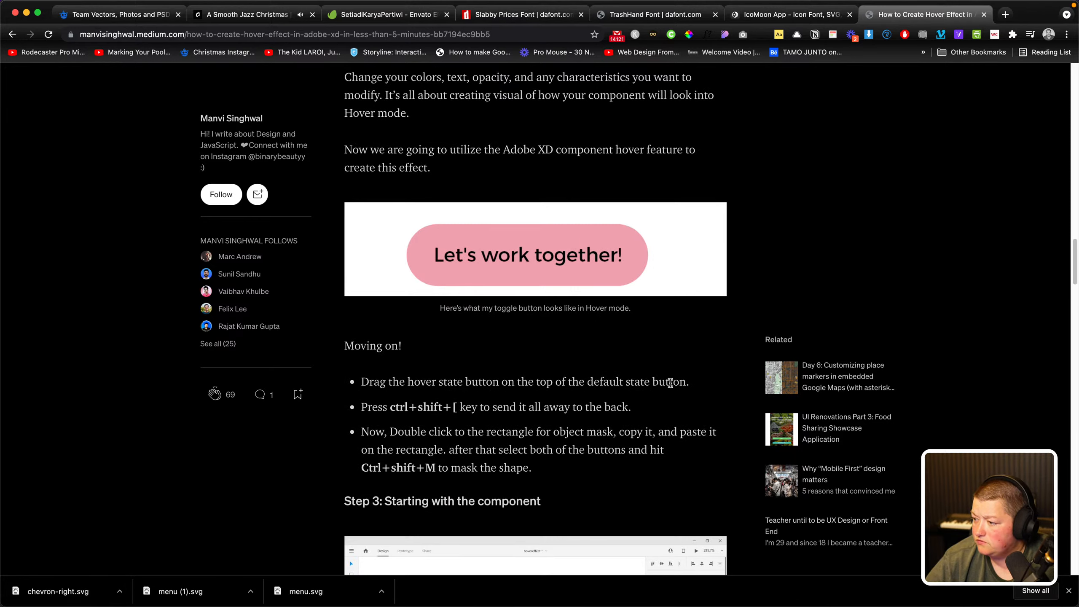
scroll(558, 400, down, 12)
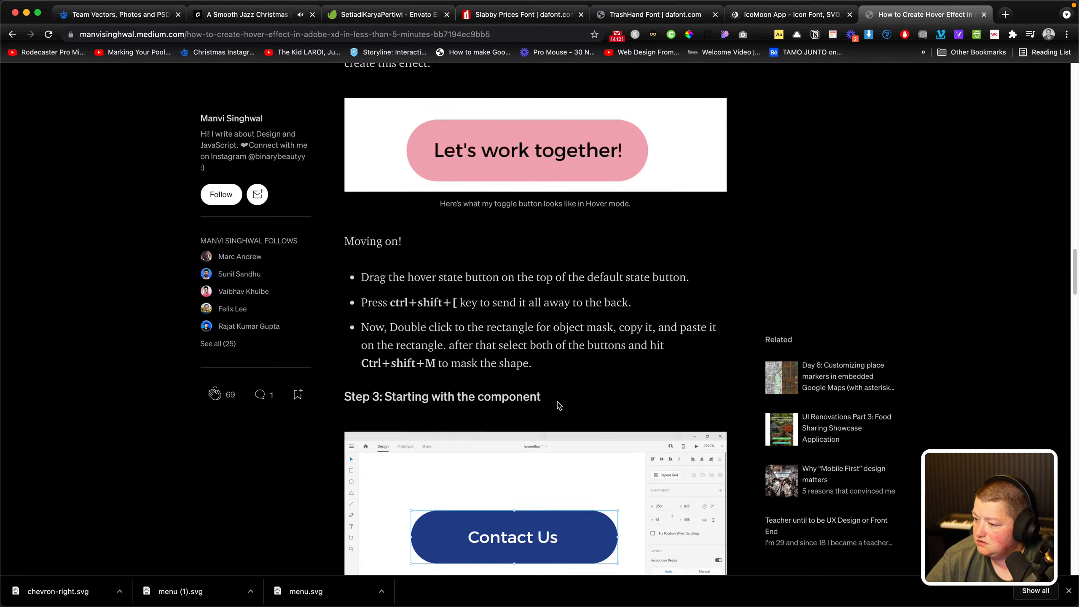
scroll(558, 402, down, 4)
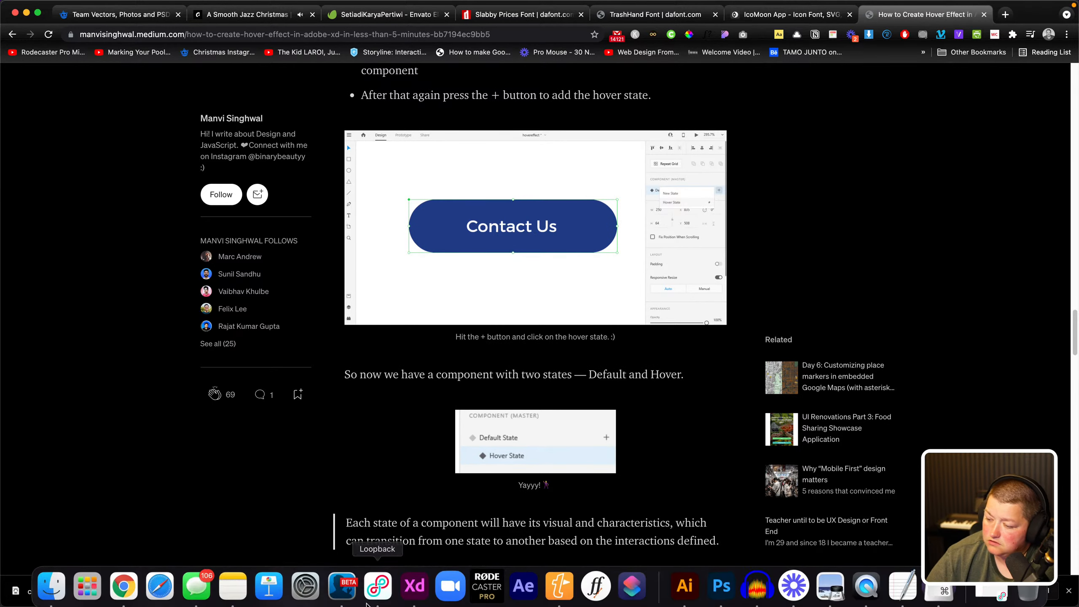
Switch to Adobe XD, duplicate the title slide's next button in place and select the copy's square background
click(415, 580)
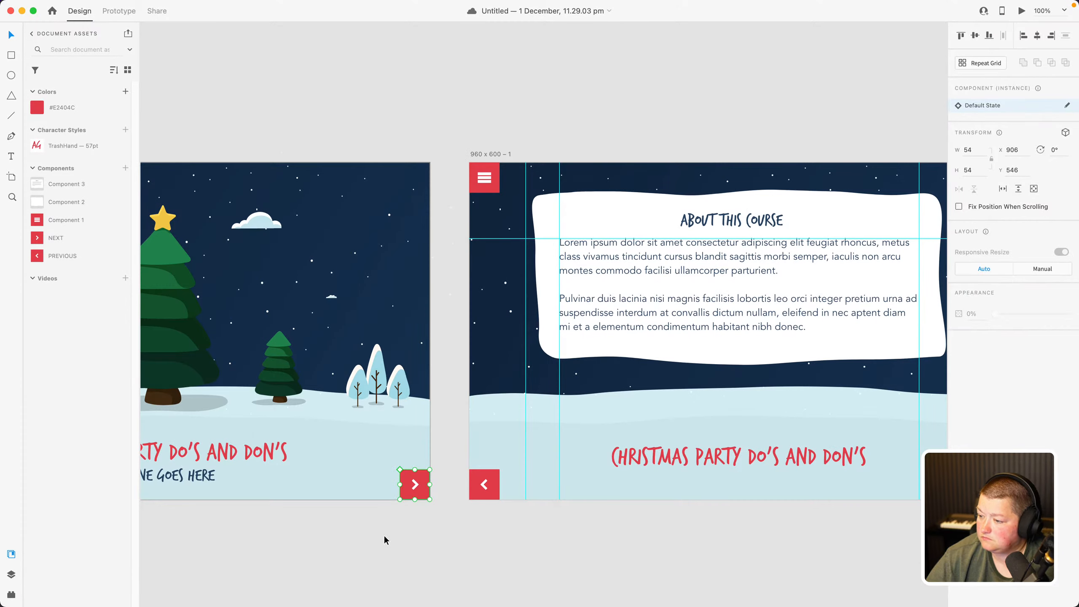
drag(383, 535, 296, 476)
click(335, 435)
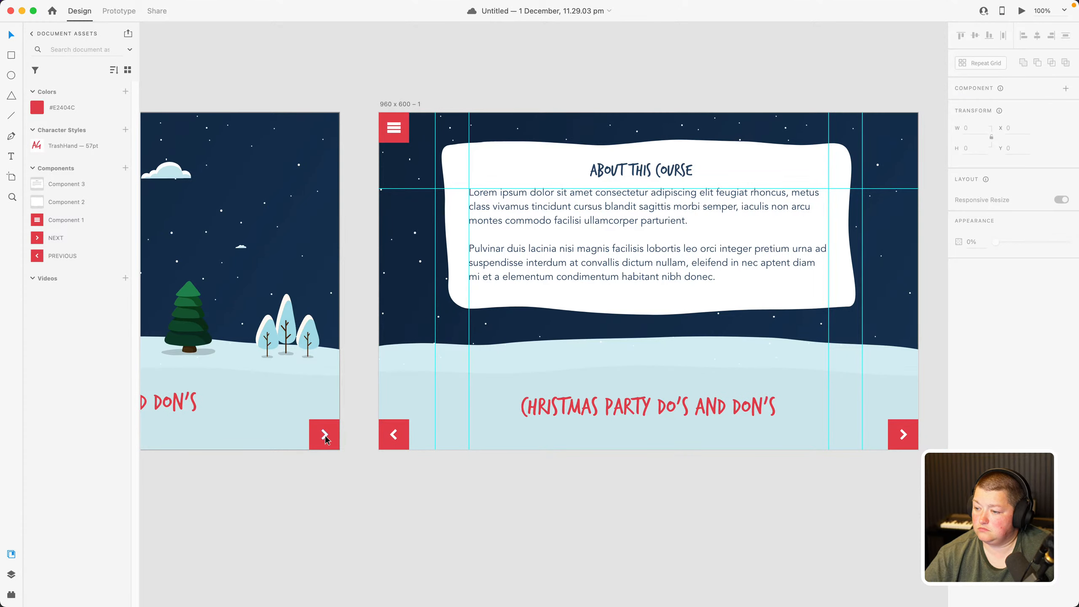
key(super+c)
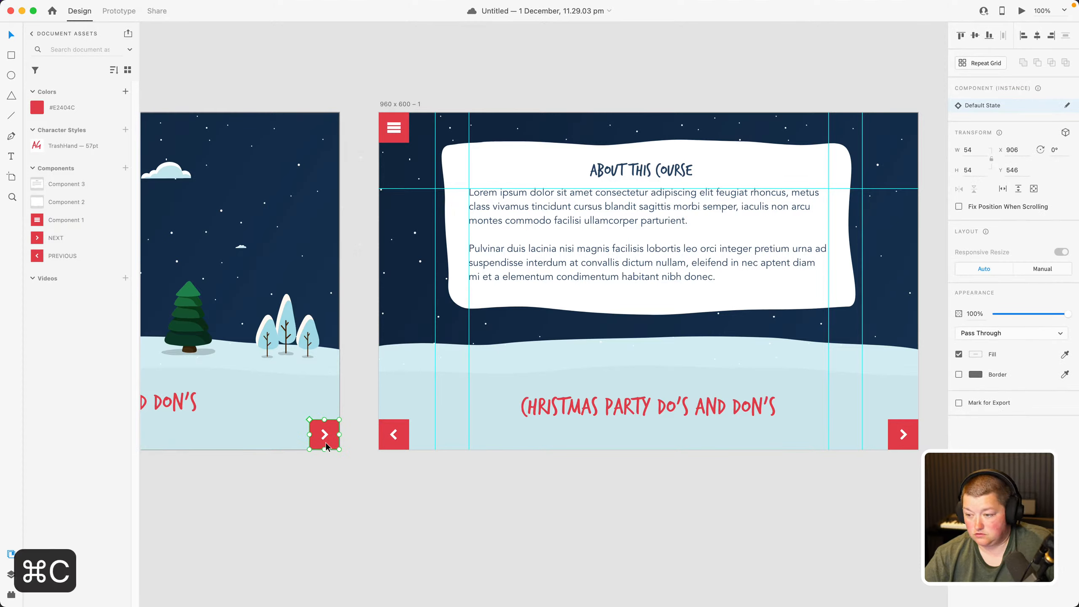
key(super+v)
double_click(329, 442)
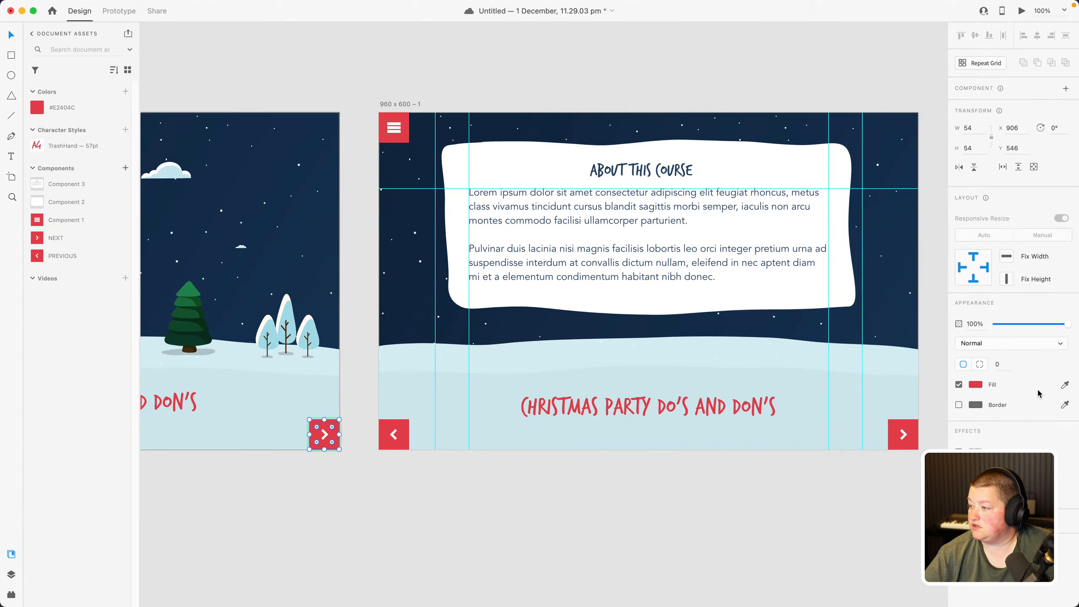
Try filling the next button's background with the grey sampled from the empty canvas
click(1065, 386)
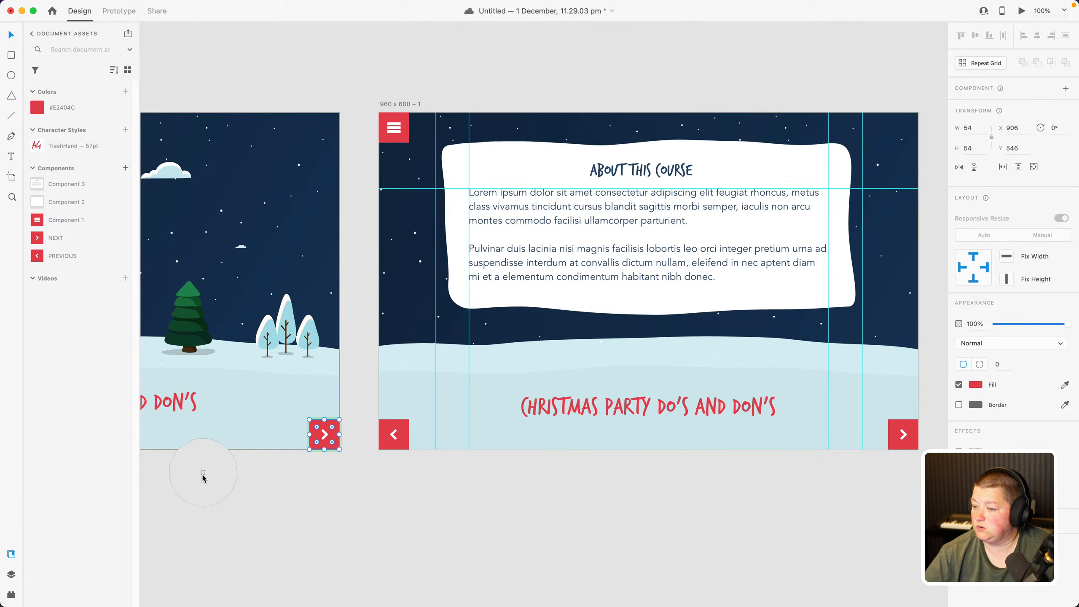
click(187, 486)
drag(185, 488, 348, 488)
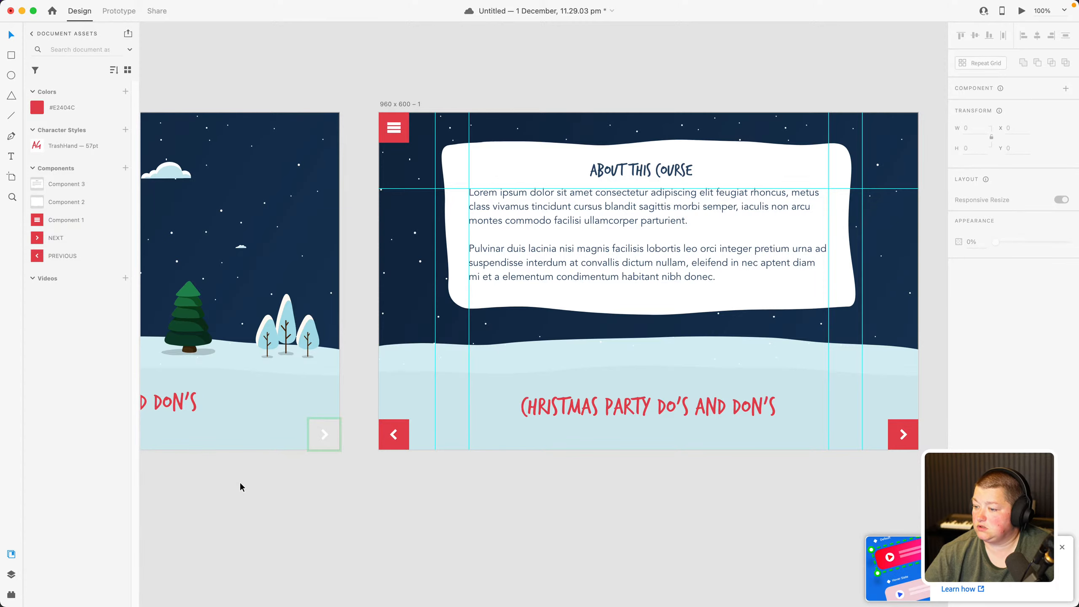
drag(231, 486, 634, 463)
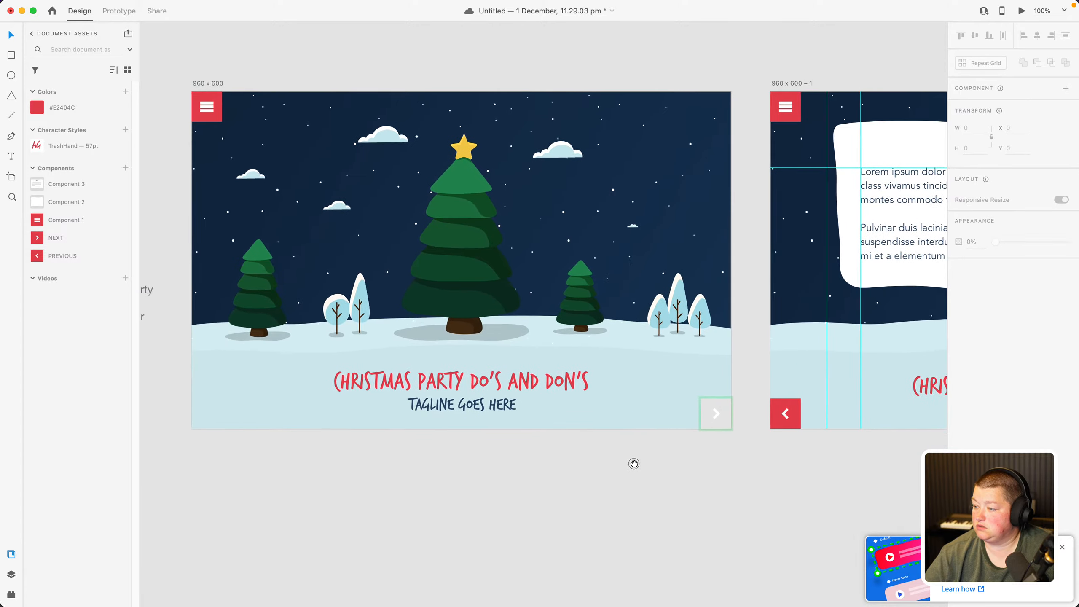
Fill the title slide's next button background with the navy sampled from the "Tagline goes here" text
click(714, 413)
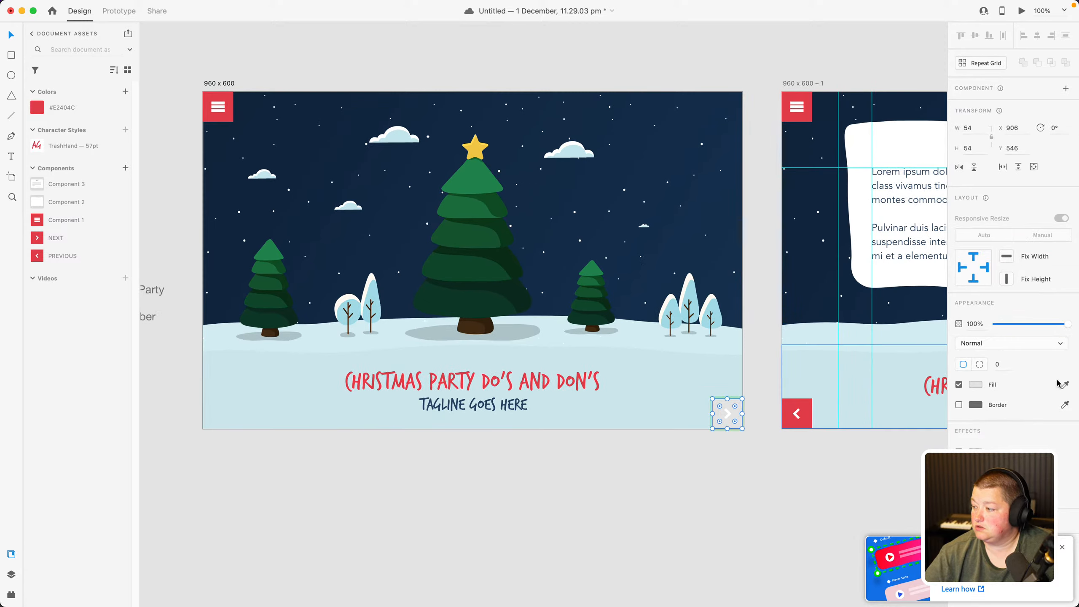
click(1064, 385)
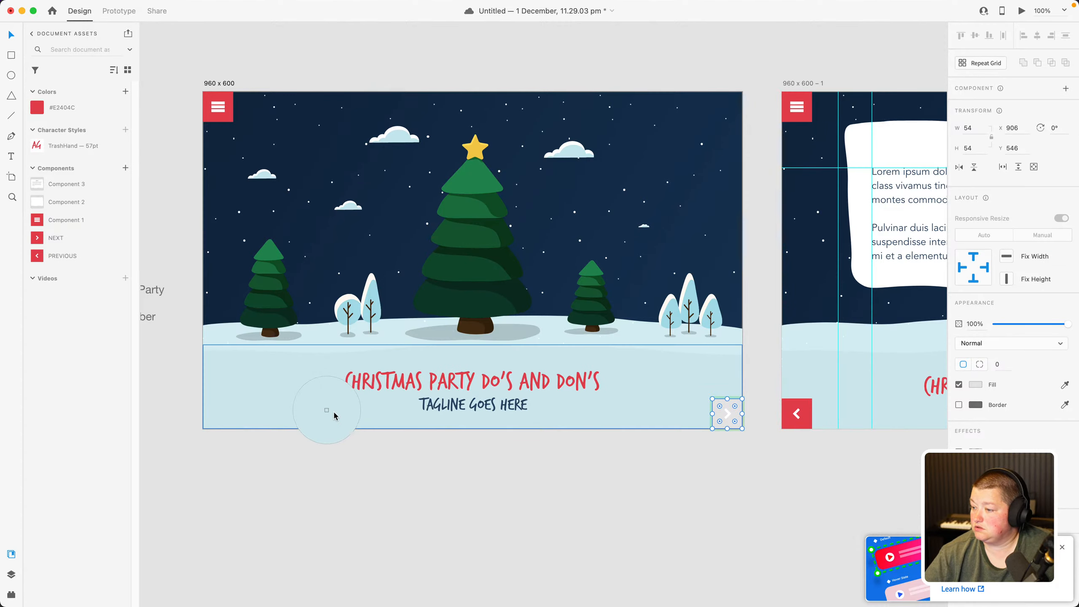
click(441, 409)
click(490, 480)
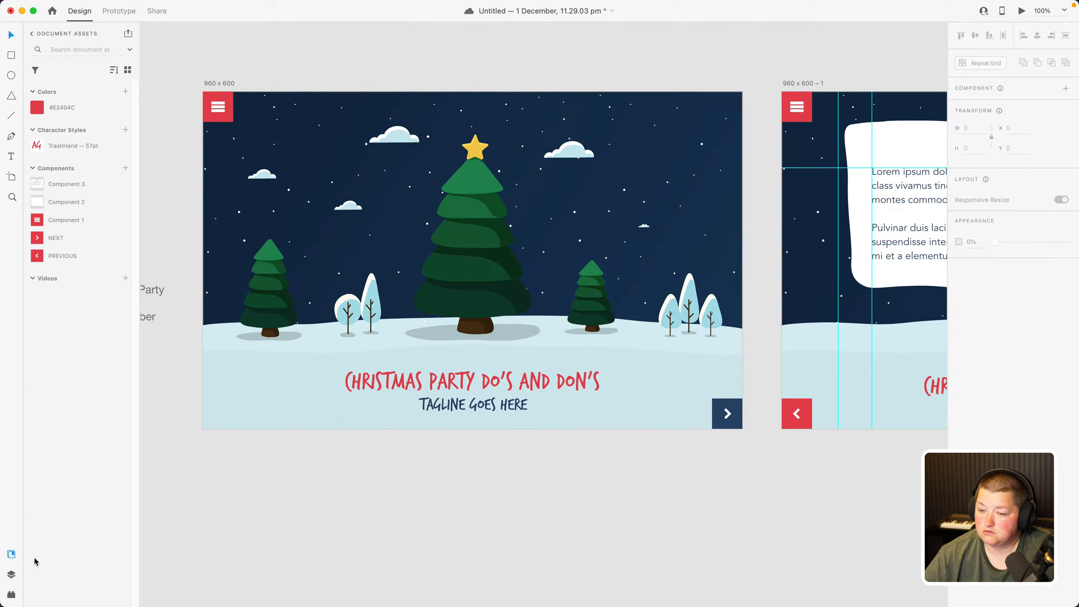
click(724, 407)
drag(752, 448, 702, 387)
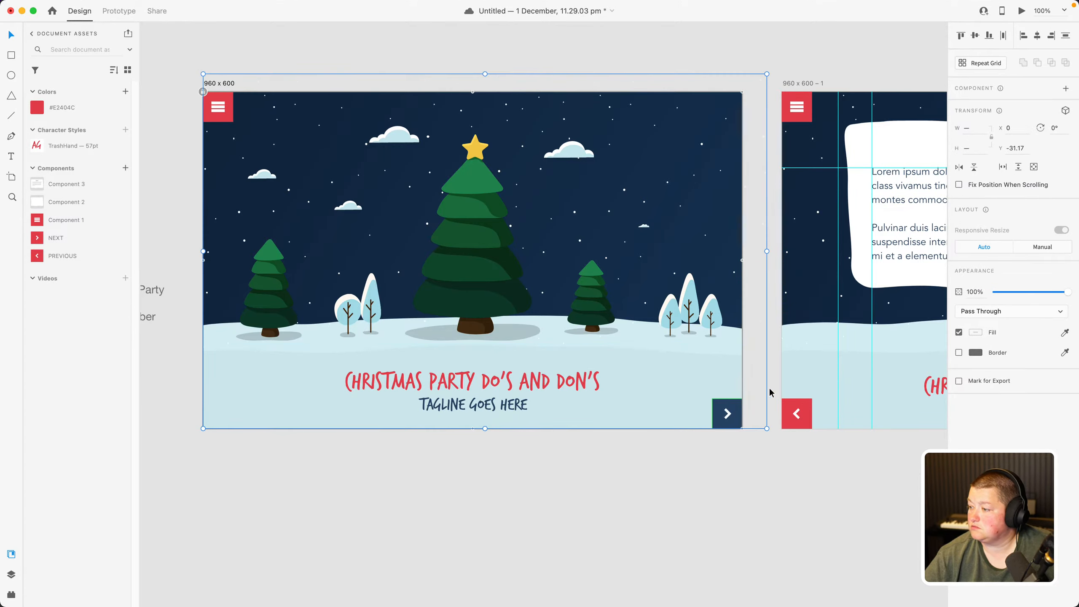
click(752, 471)
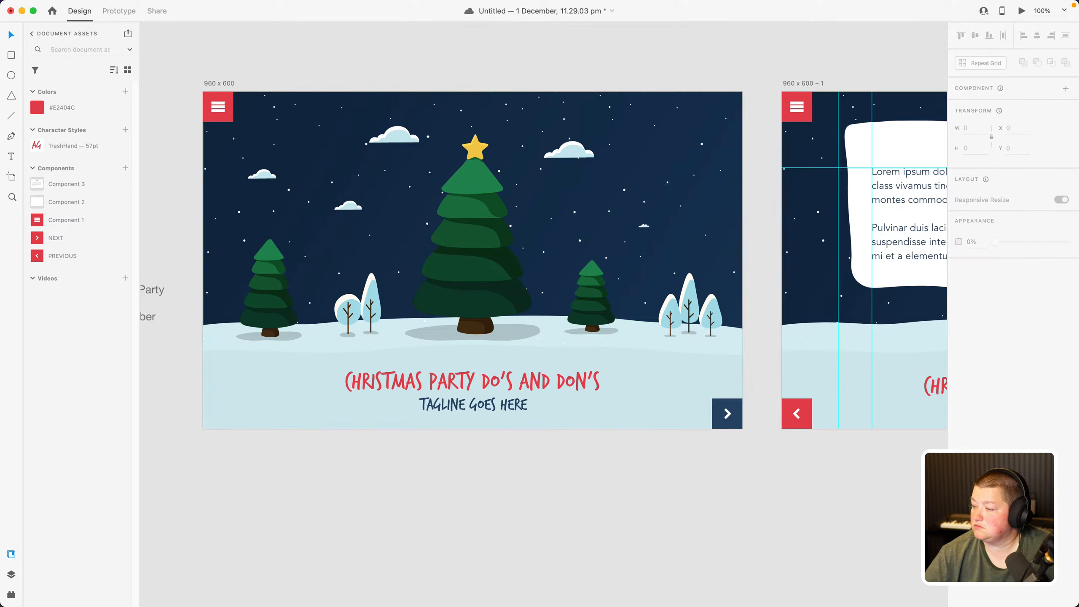
Return to the hover-effect article in Google Chrome and read the sections on component states, prototype setup and the hover trigger
click(129, 587)
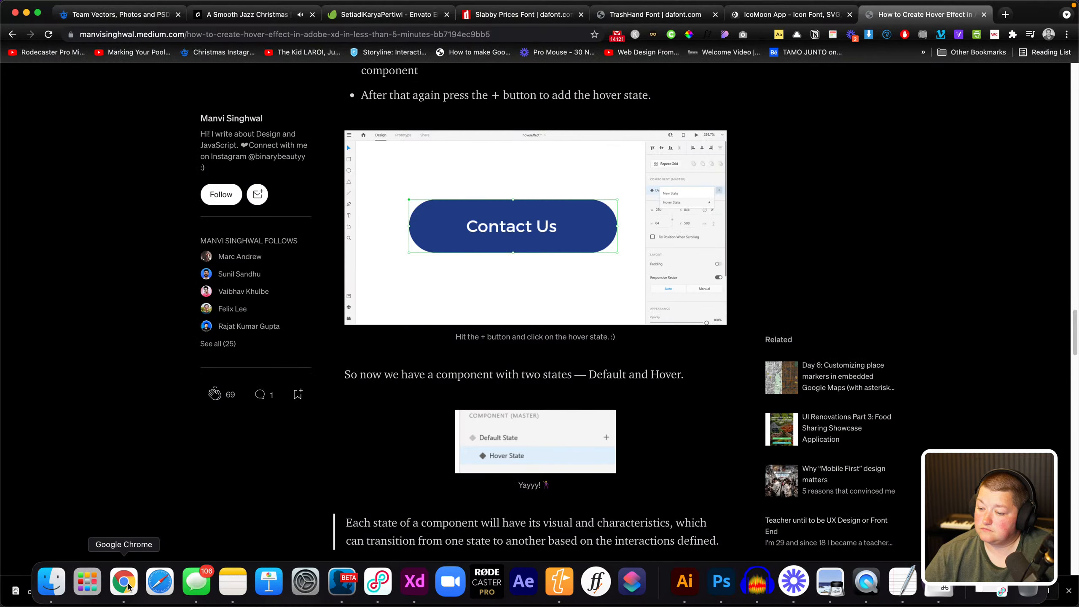
scroll(527, 372, down, 1)
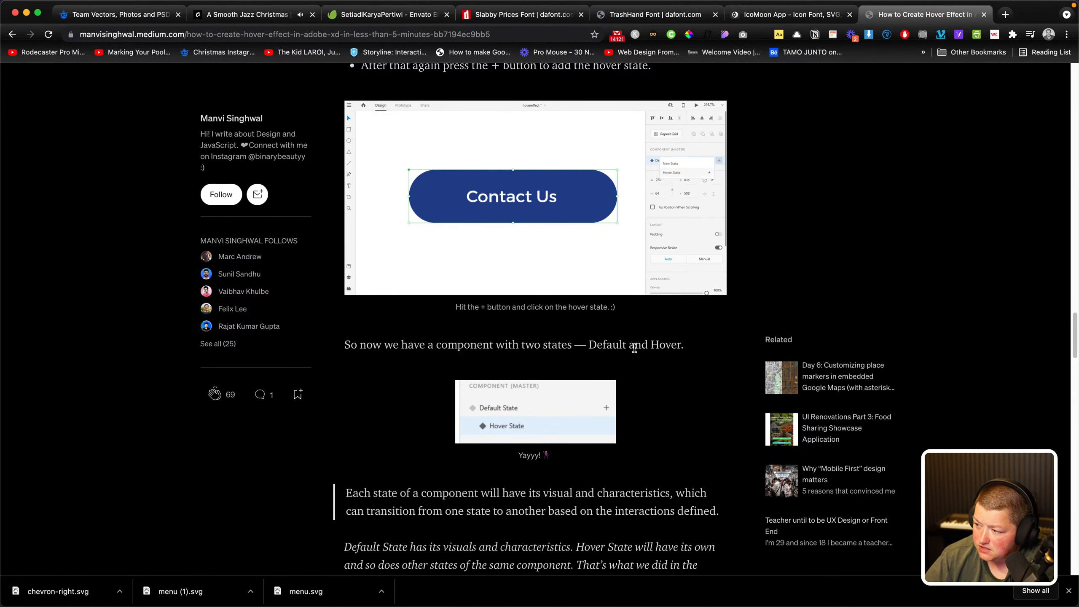
scroll(612, 375, down, 10)
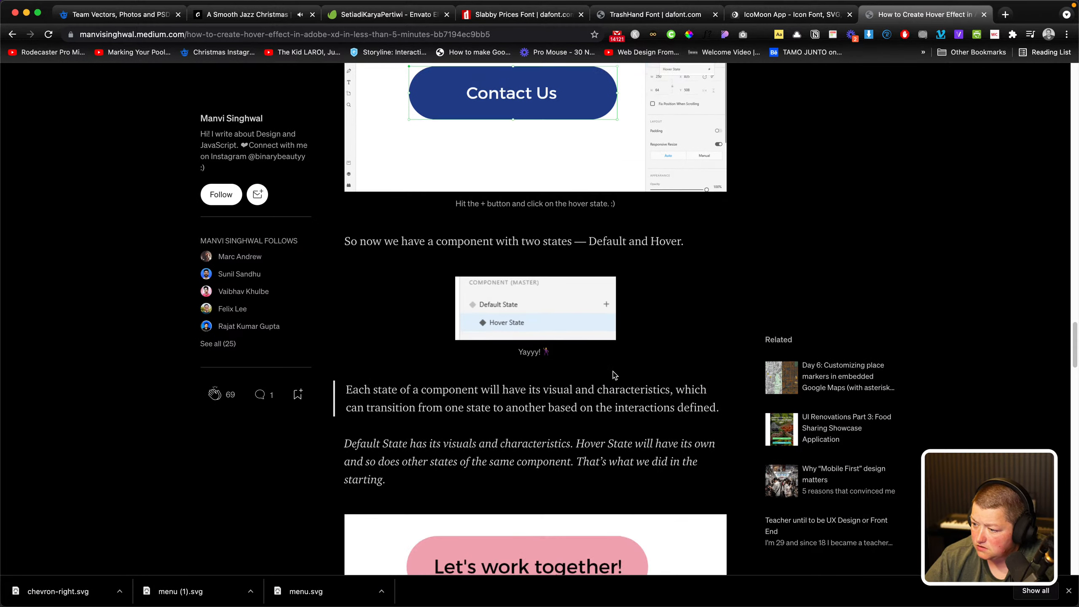
scroll(613, 375, down, 6)
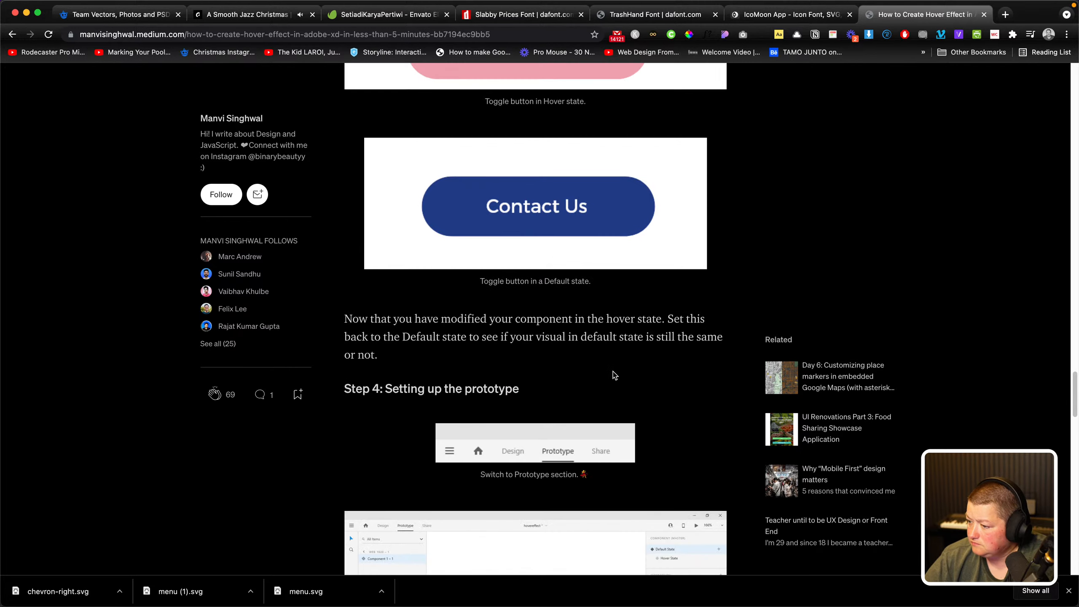
scroll(613, 375, down, 8)
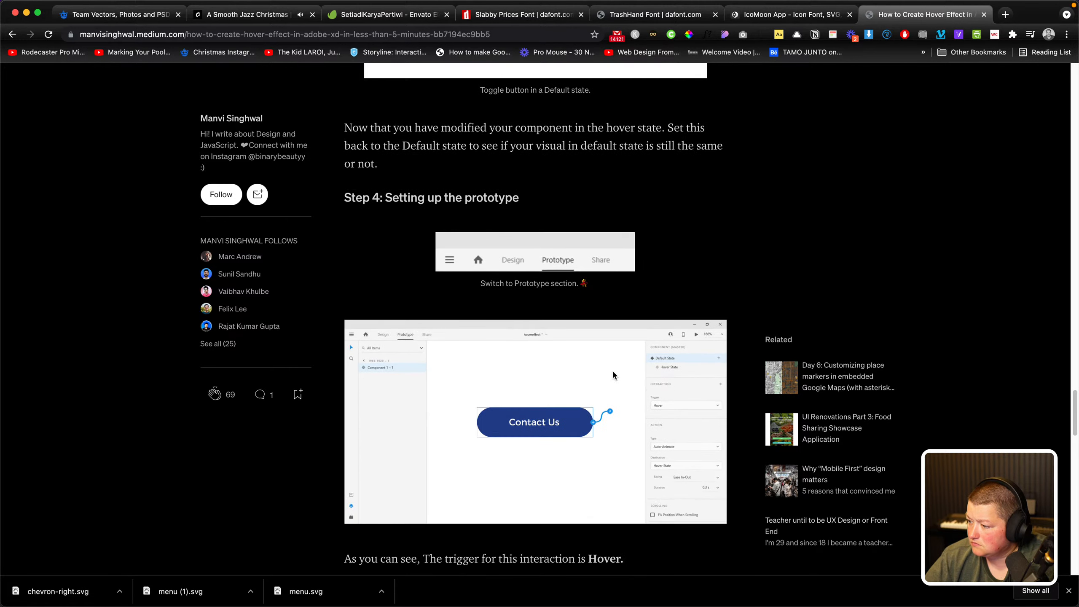
scroll(612, 372, down, 13)
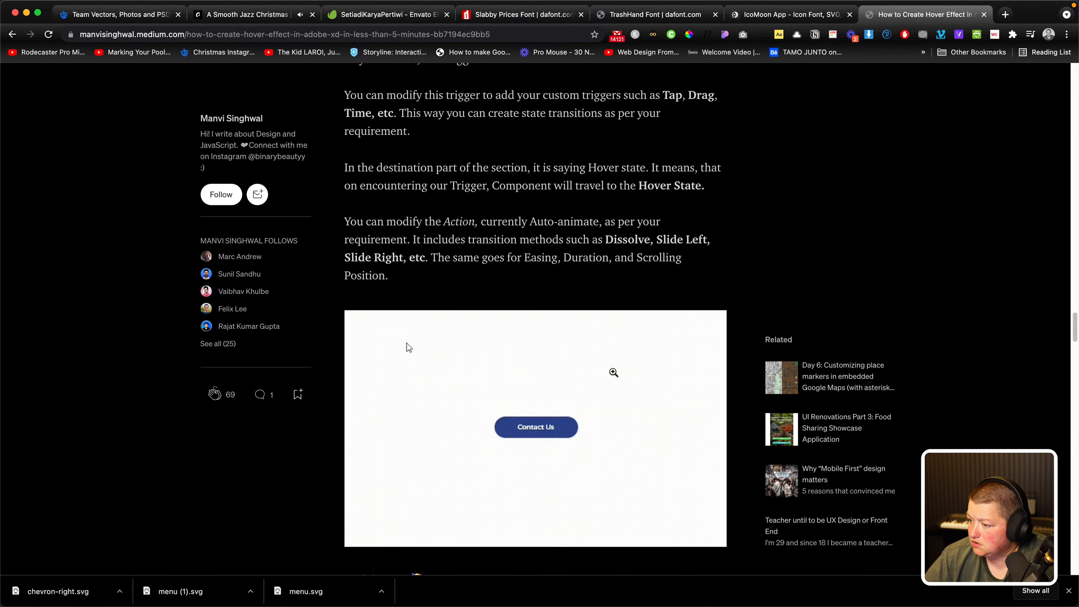
scroll(612, 372, down, 2)
scroll(562, 272, down, 6)
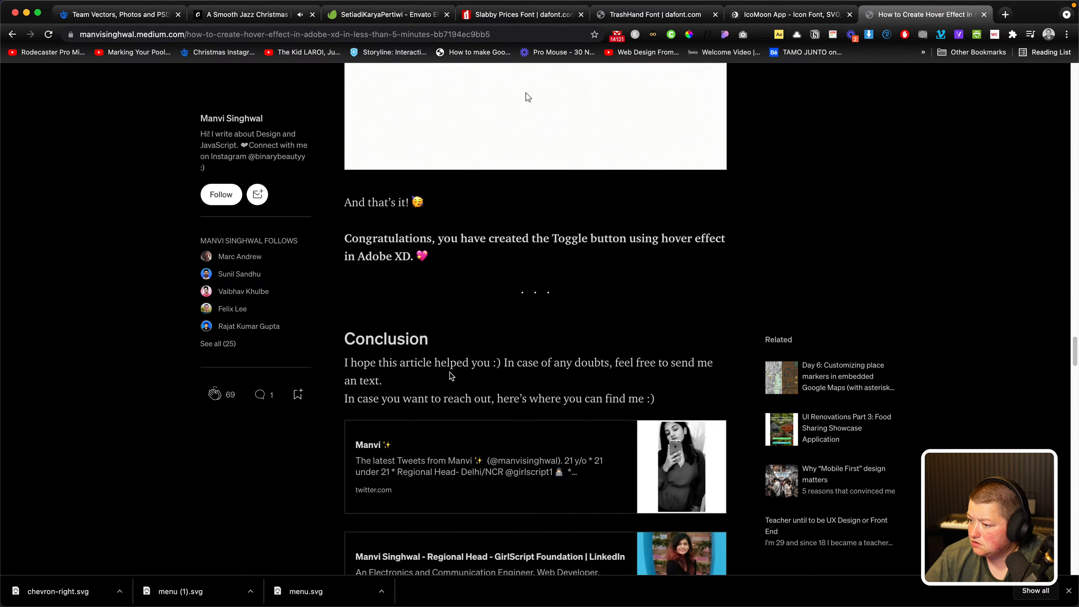
Switch back to the Christmas-party slides in Adobe XD
mouse_move(210, 604)
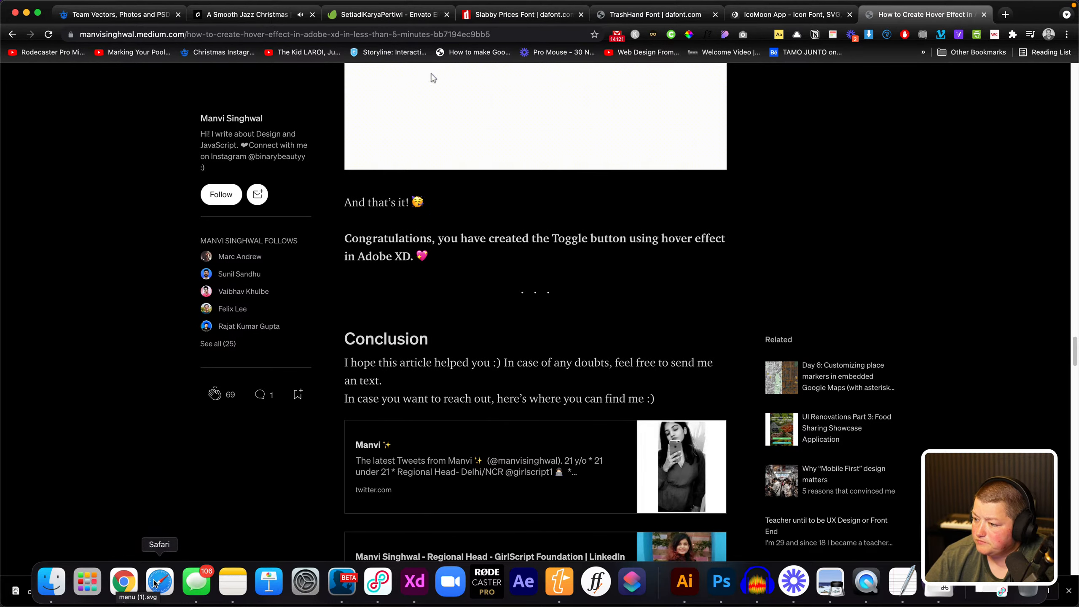
click(198, 587)
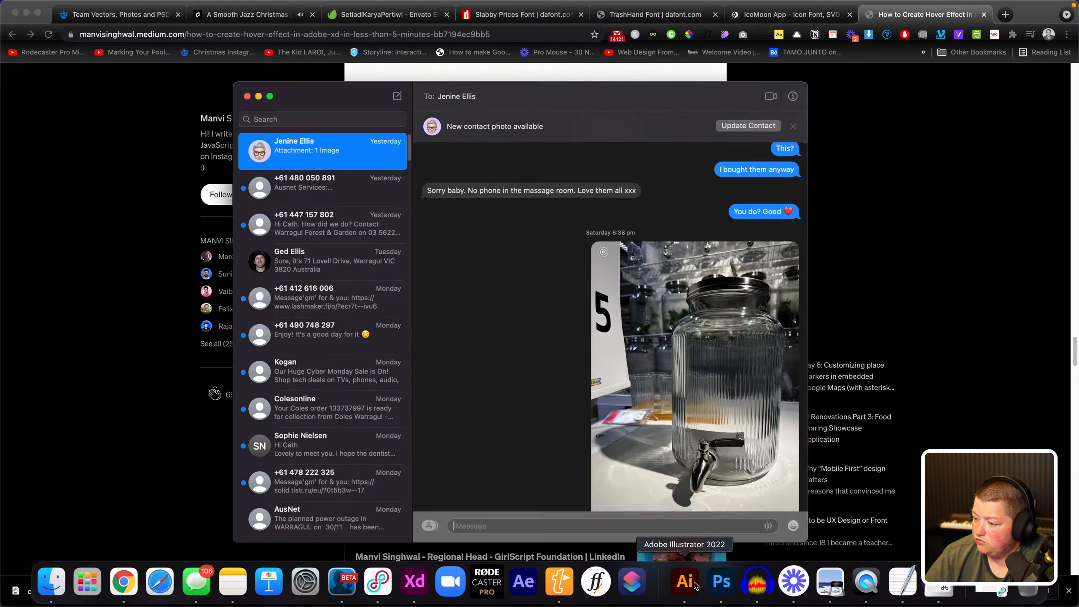
click(685, 583)
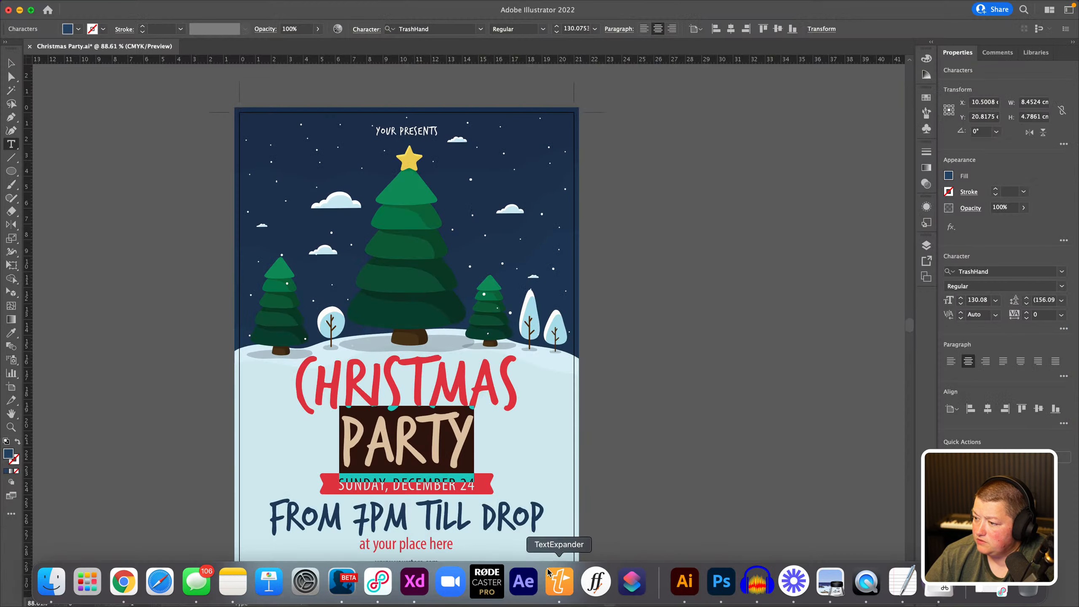
click(413, 586)
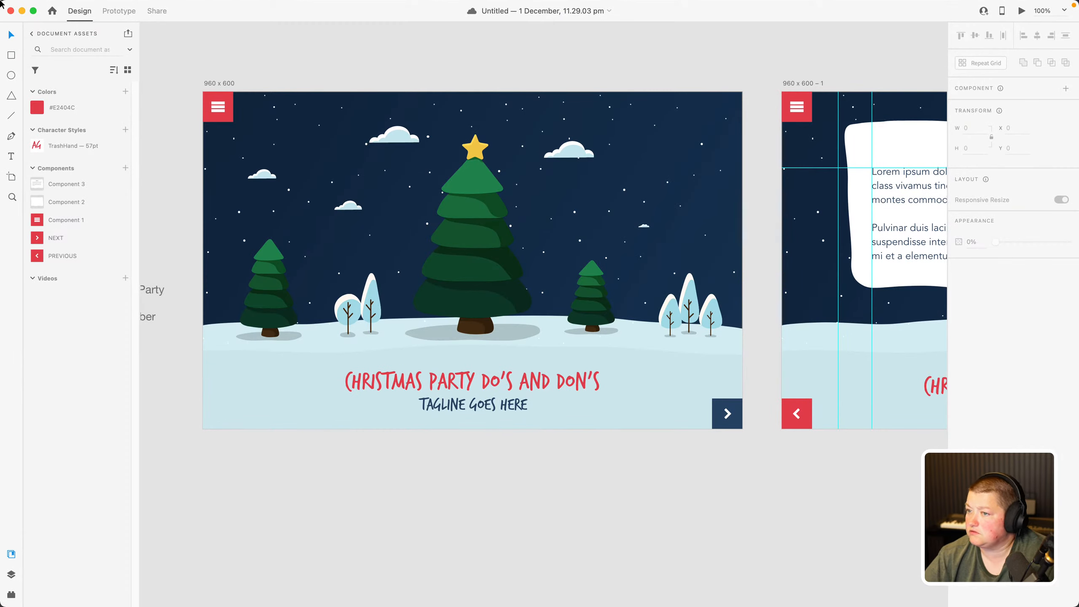
Try linking the title slide's next button to the second slide with a tap-triggered Dissolve transition, checking the animation, action type and trigger options
click(118, 11)
click(727, 415)
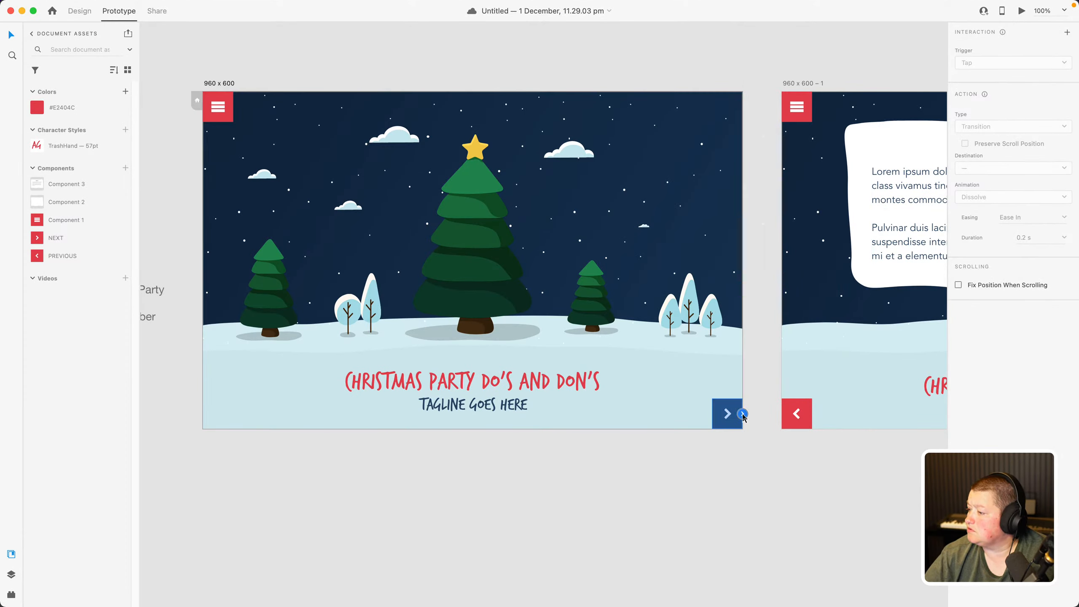
drag(743, 414, 813, 300)
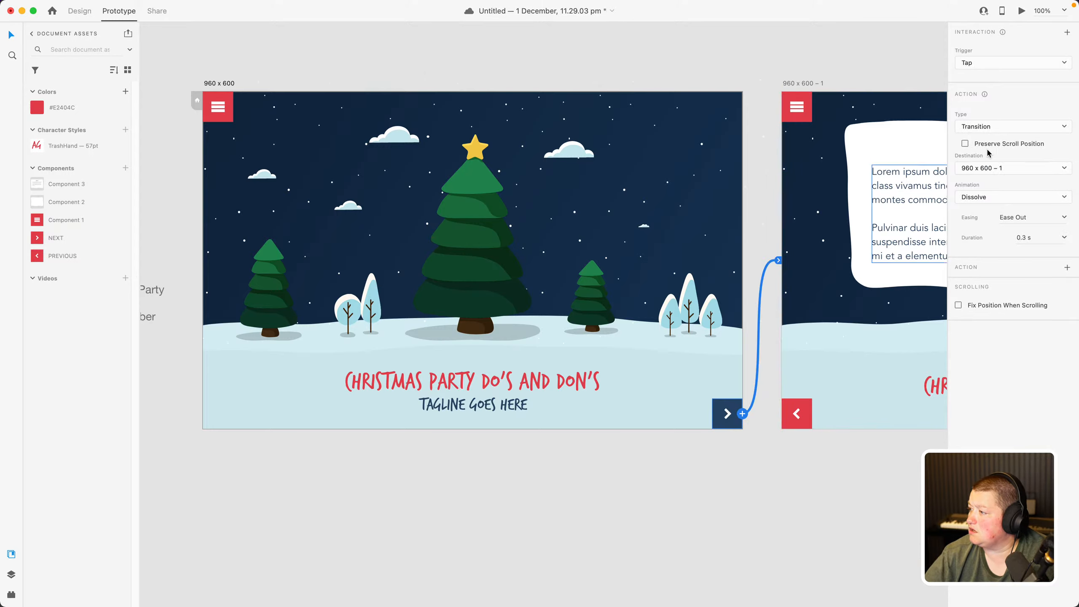
click(983, 197)
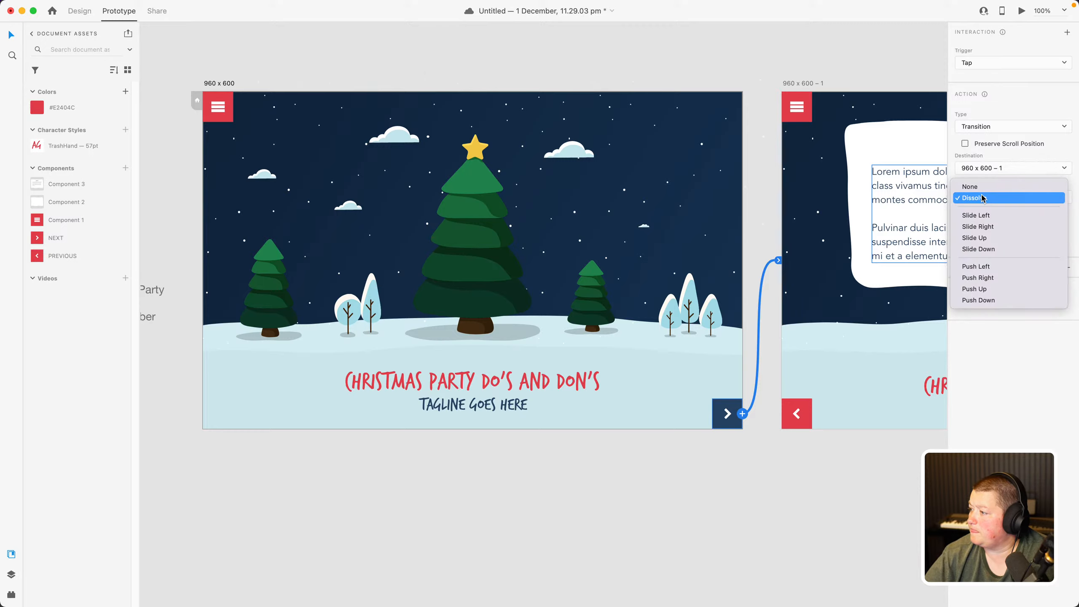
click(983, 198)
click(982, 127)
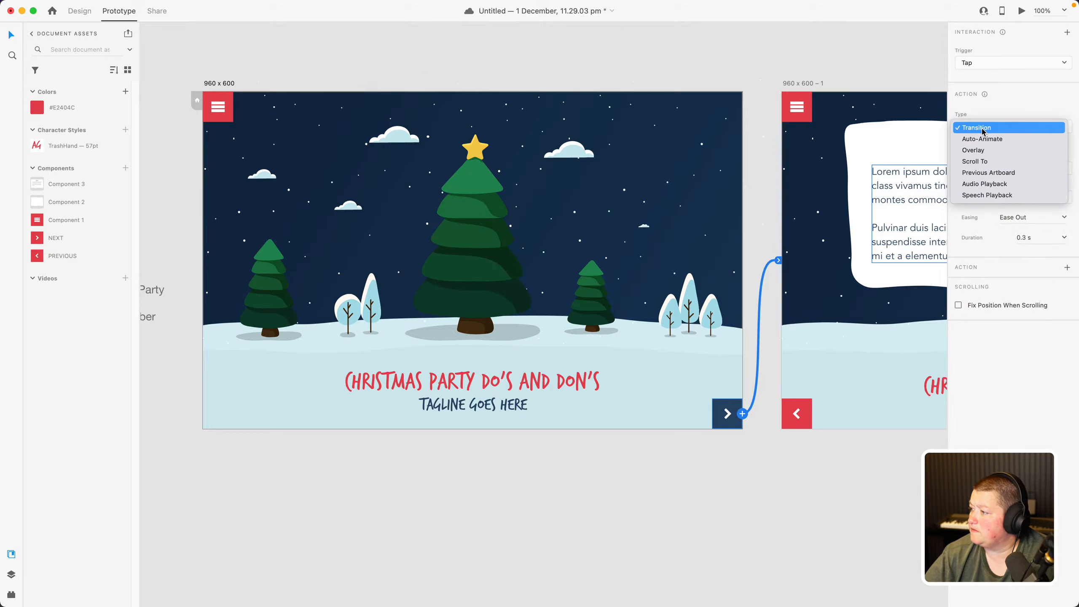
click(984, 91)
click(982, 63)
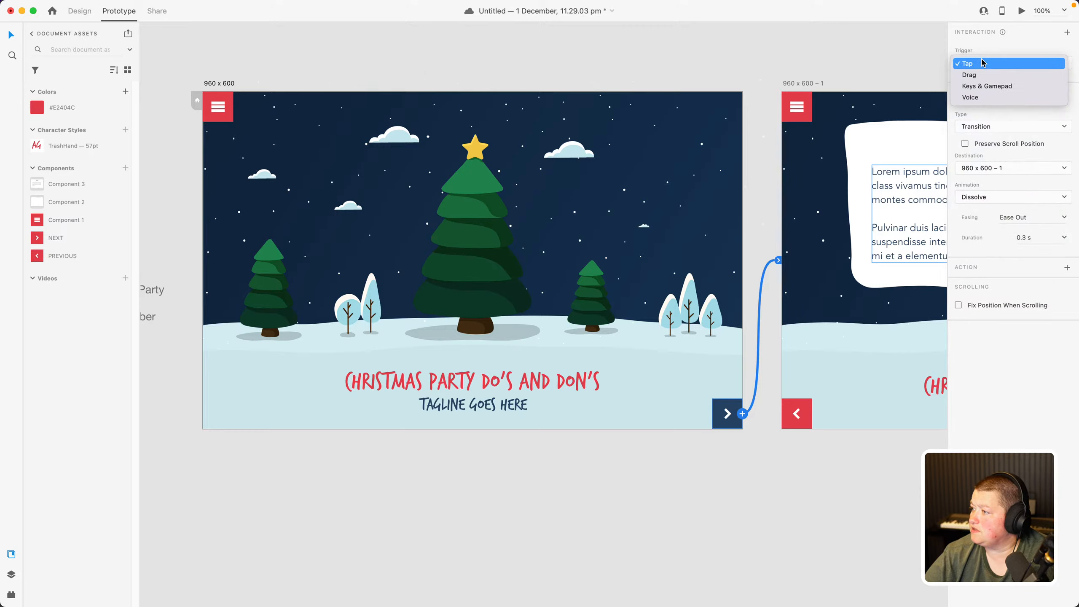
click(983, 63)
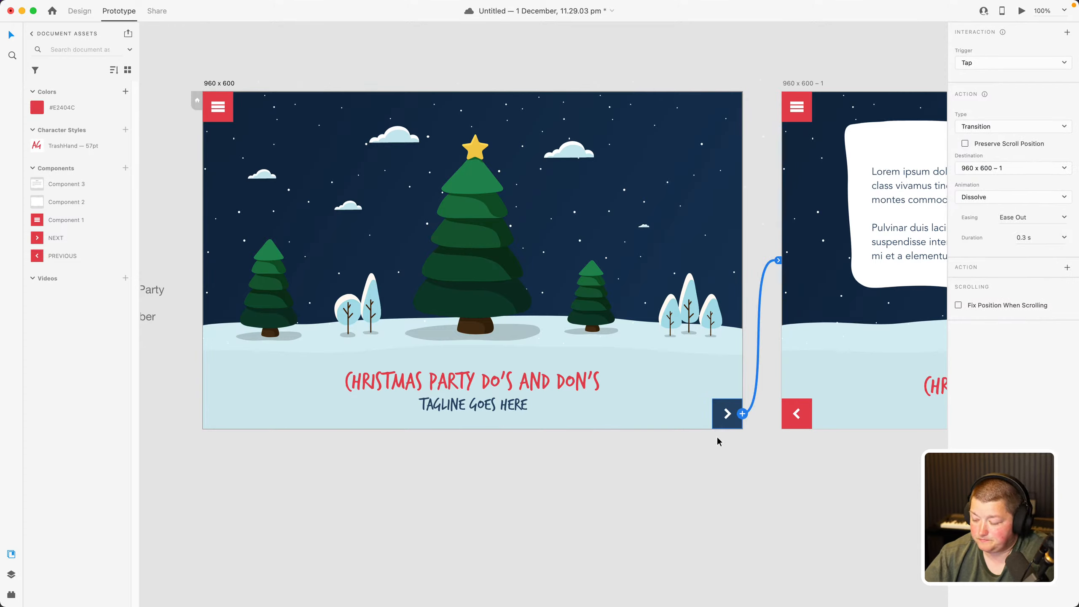
Delete the title slide's next button link to the second slide and return to design mode
key(Delete)
click(725, 396)
click(724, 408)
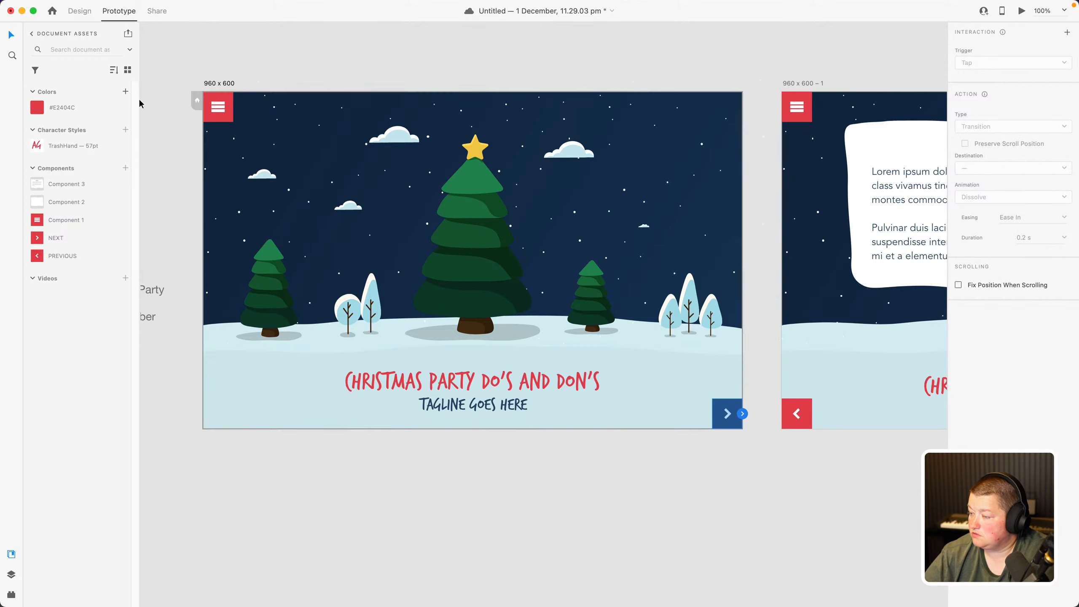
click(83, 9)
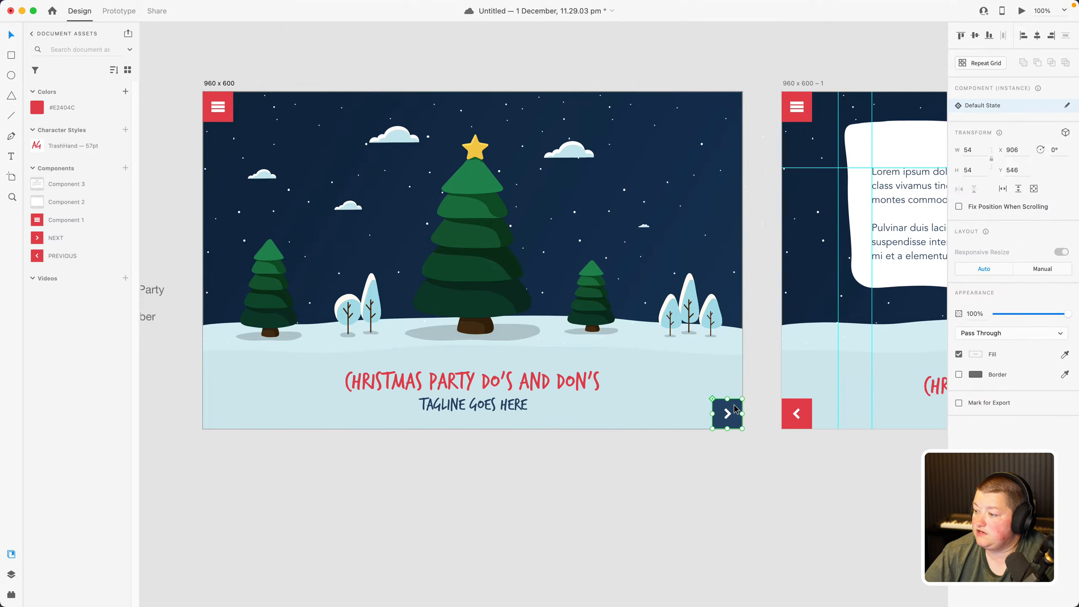
Review the About This Course, Wrap Up and three-title panel slides, then return to the title slide
click(754, 469)
scroll(363, 472, right, 10)
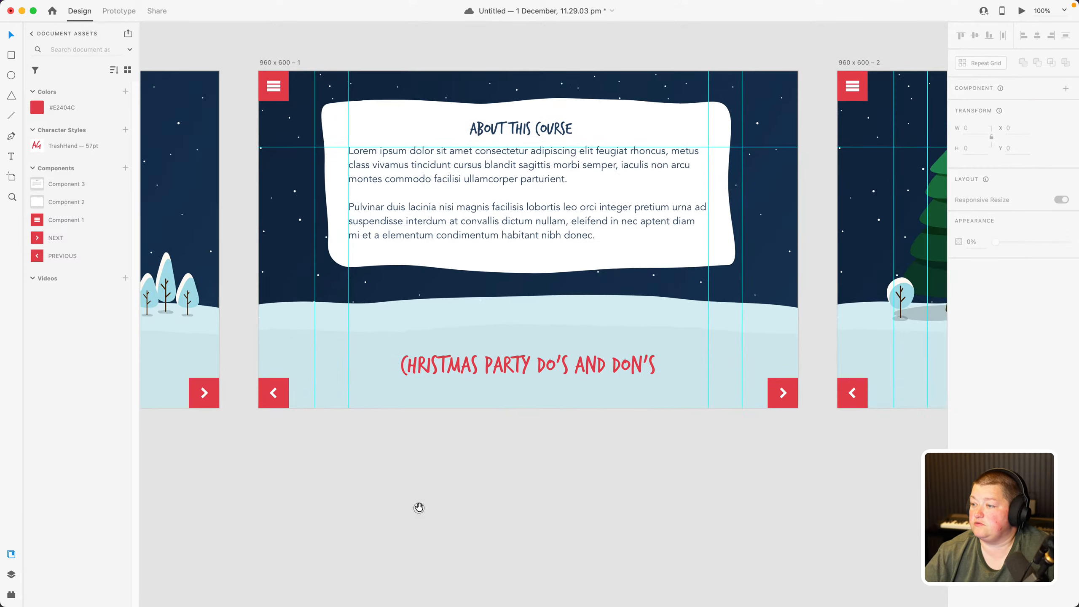
scroll(419, 507, right, 15)
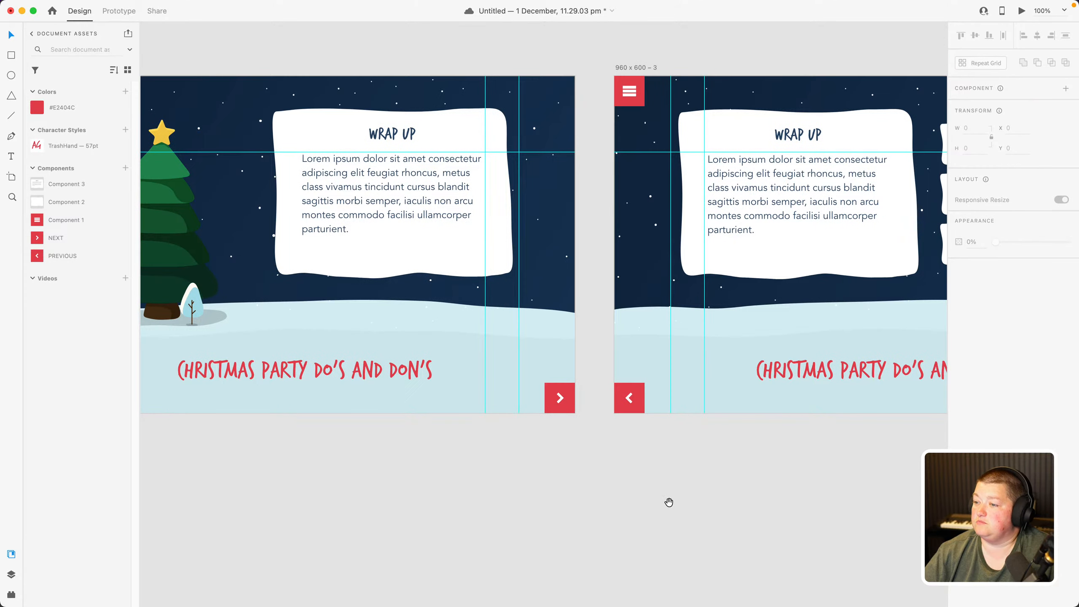
scroll(669, 502, left, 3)
scroll(738, 489, right, 15)
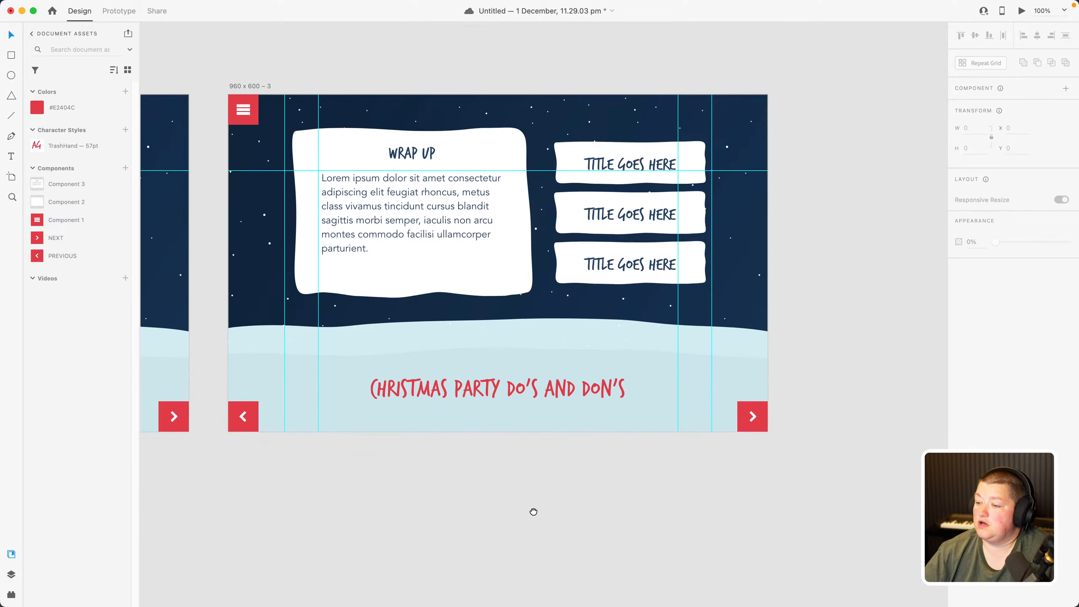
scroll(779, 506, left, 15)
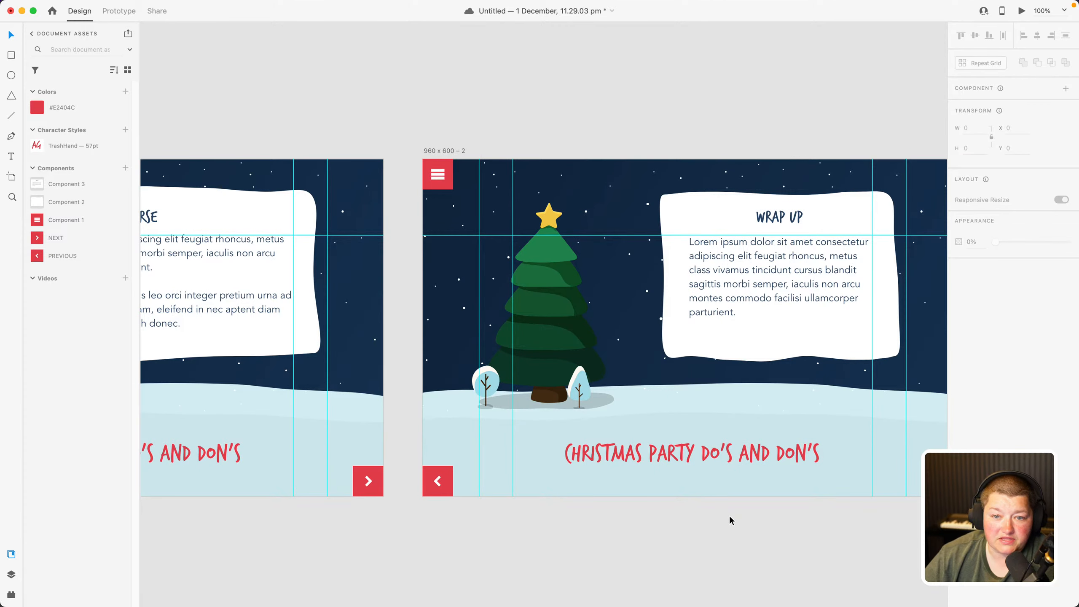
scroll(586, 529, left, 20)
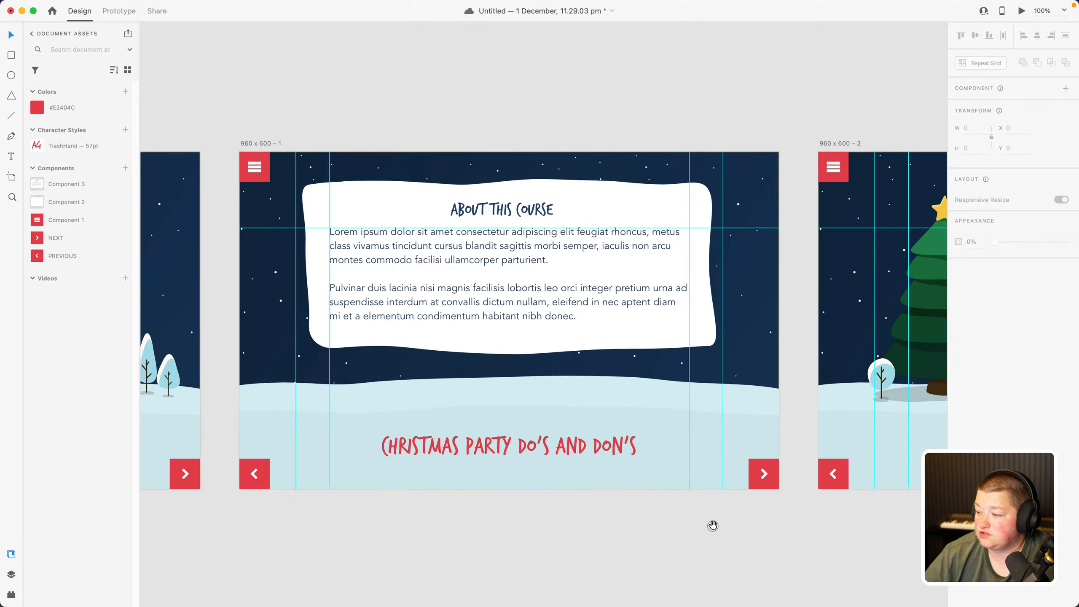
scroll(601, 519, left, 10)
scroll(455, 516, right, 14)
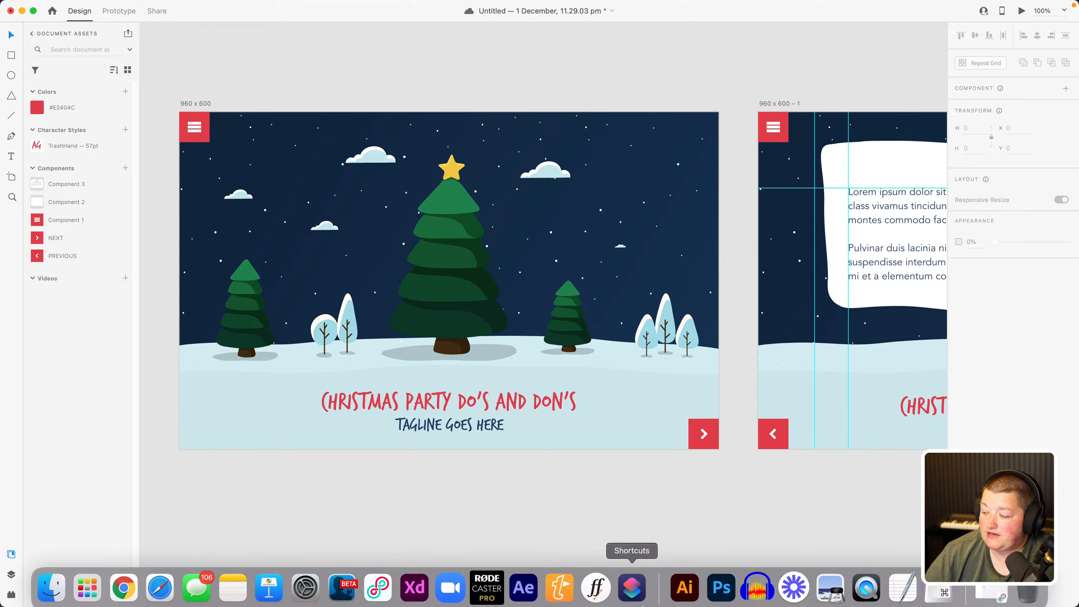
Switch to the Christmas Party poster in Adobe Illustrator and copy the red ribbon behind "Sunday, December 24"
click(694, 585)
scroll(637, 293, down, 5)
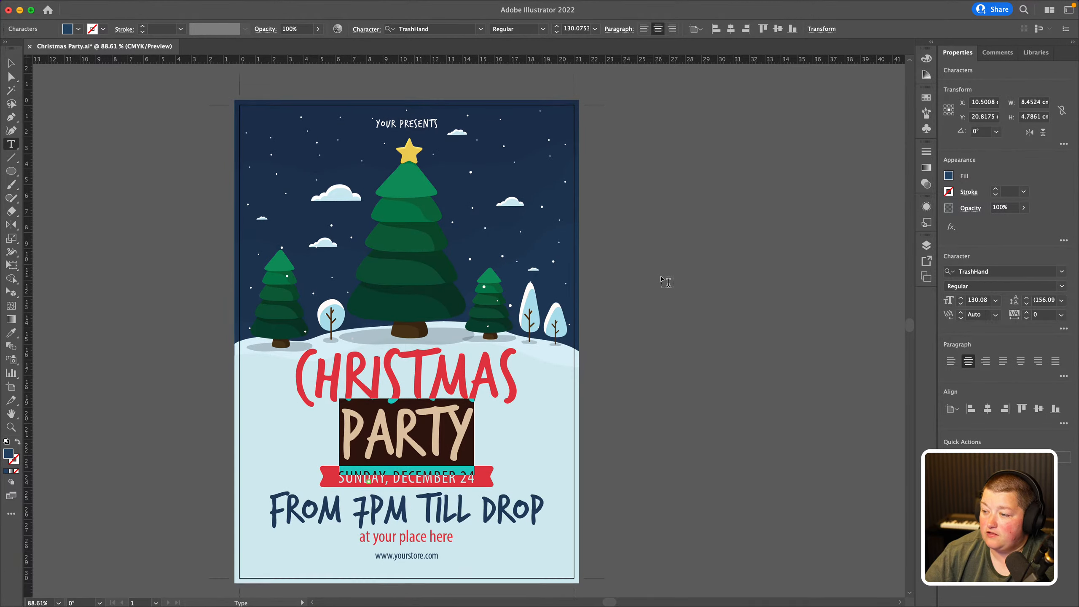
click(11, 63)
click(144, 200)
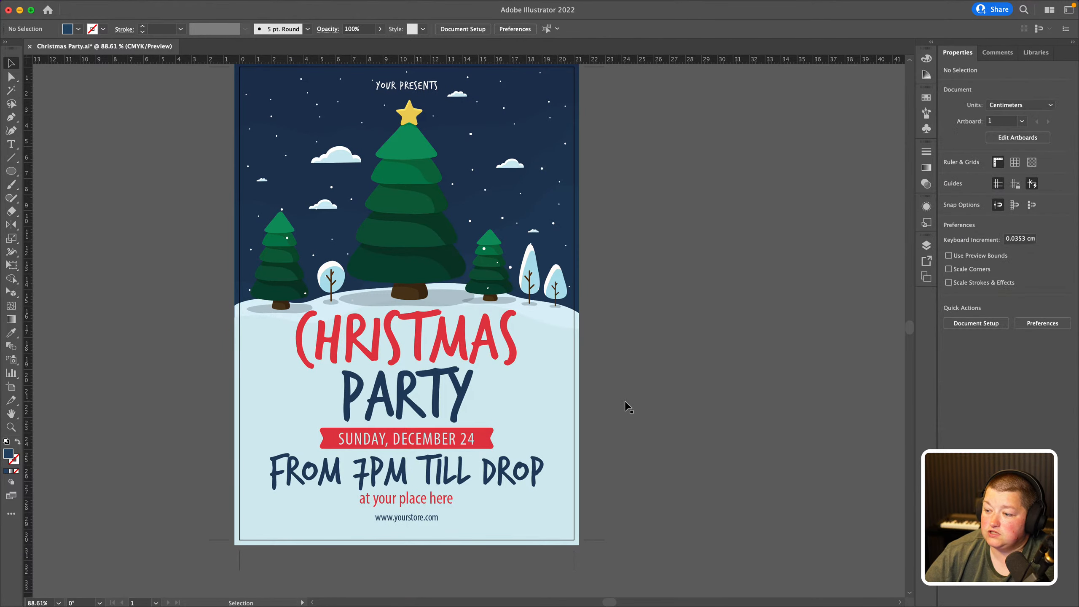
click(487, 438)
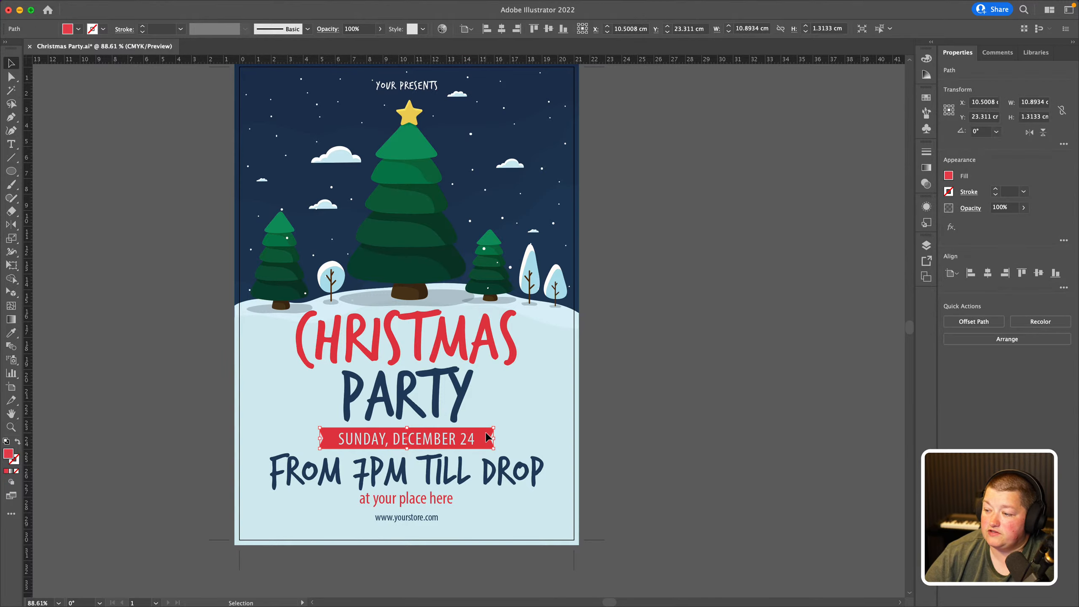
key(super+c)
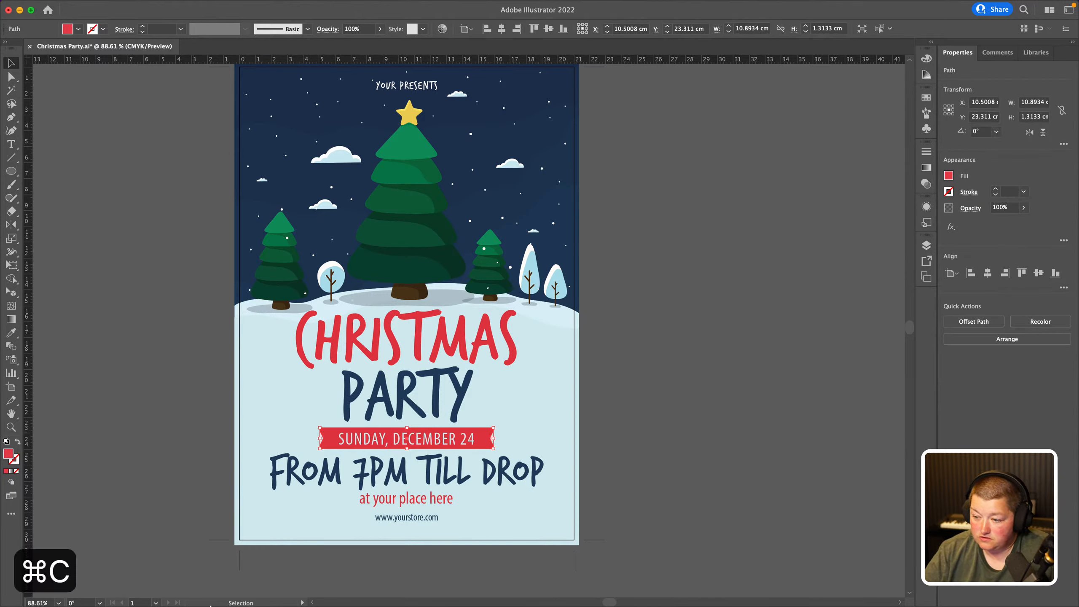
mouse_move(196, 593)
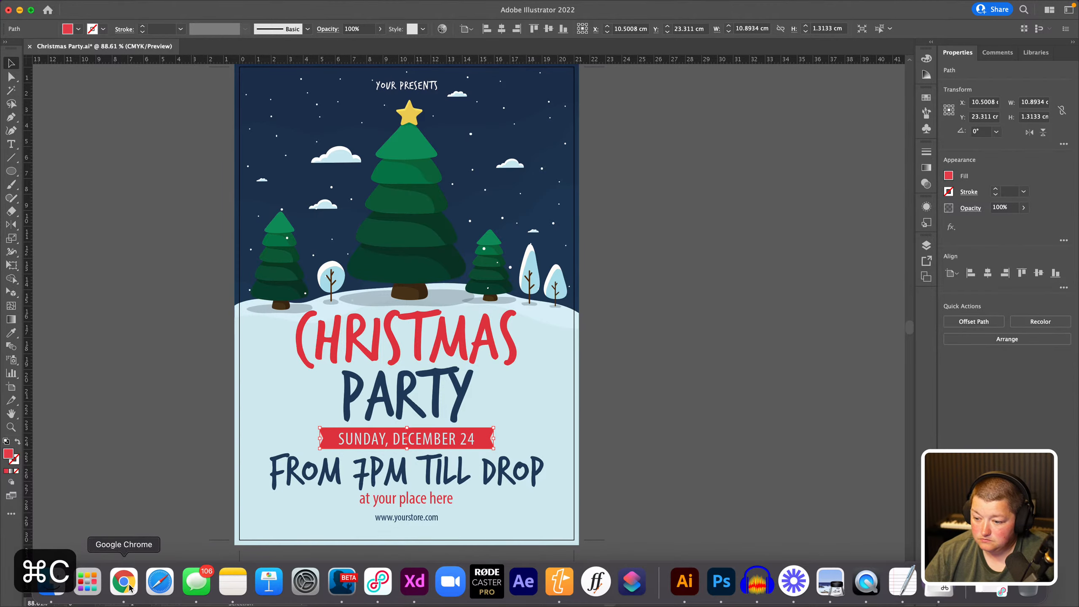
Switch back to Adobe XD, paste the red ribbon and park it just below the title slide
click(415, 581)
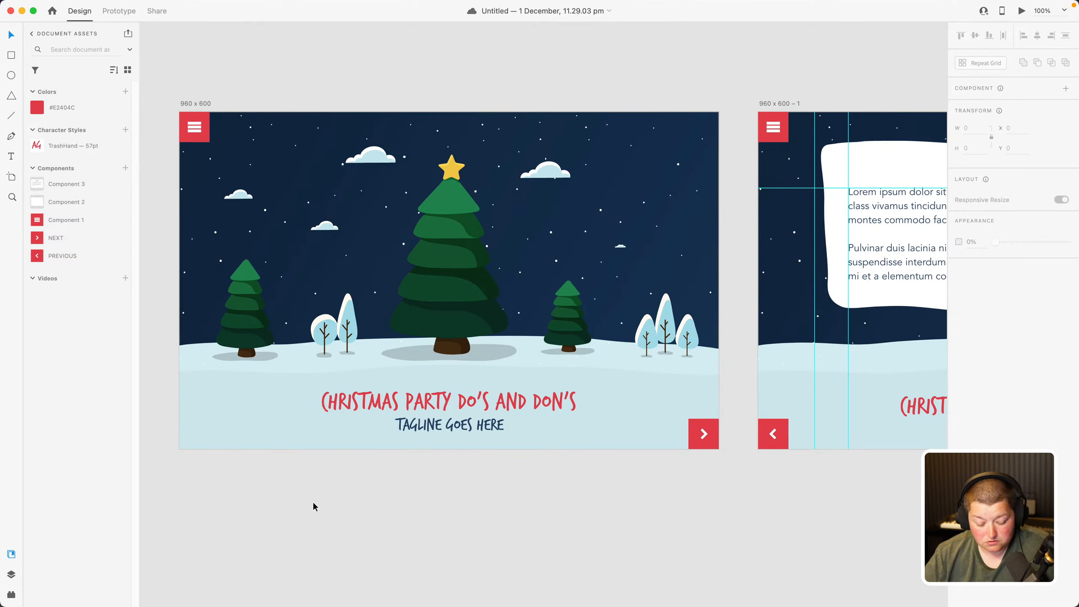
key(super+v)
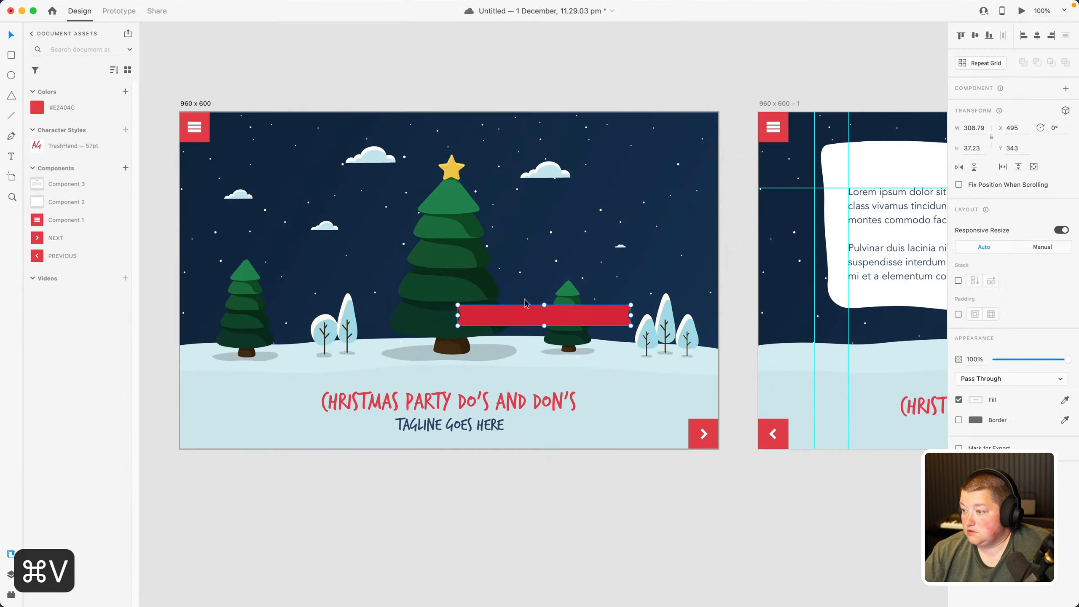
drag(488, 334, 429, 478)
Set the title slide's "Tagline goes here" text fill to white (#FFFFFF)
click(426, 424)
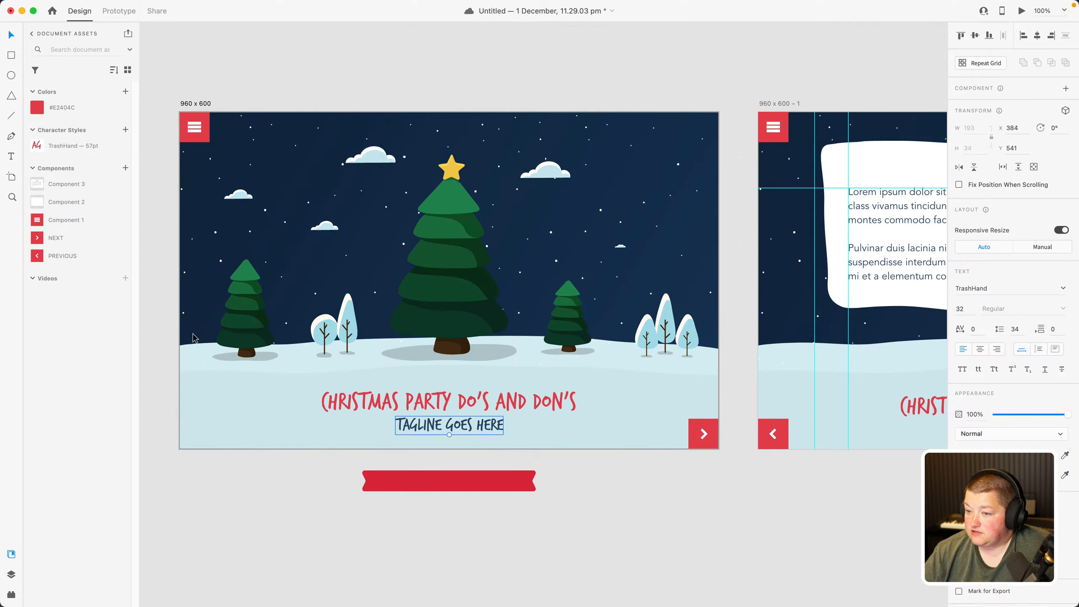
click(963, 455)
drag(895, 425, 813, 380)
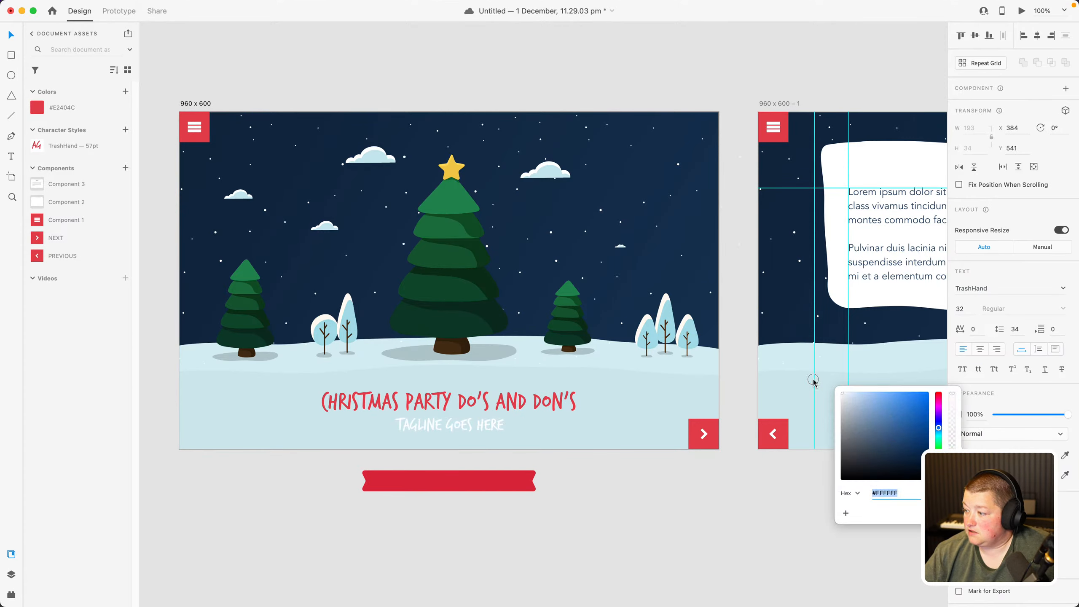
Place the red ribbon beneath the slide title, widened to about 446 px, and position the white tagline on top of it
drag(489, 424, 540, 535)
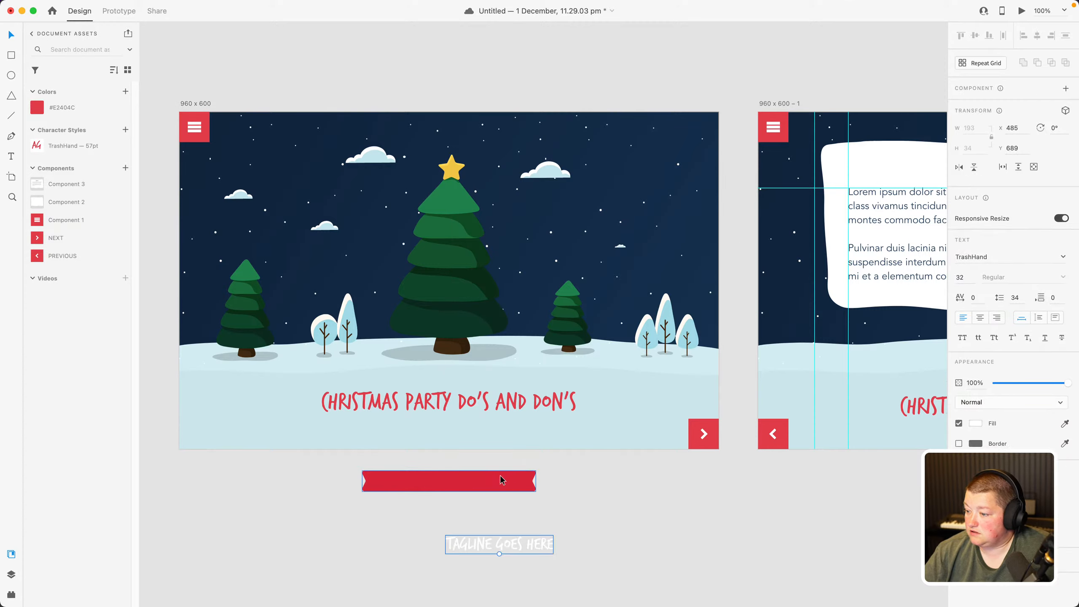
drag(501, 477, 577, 427)
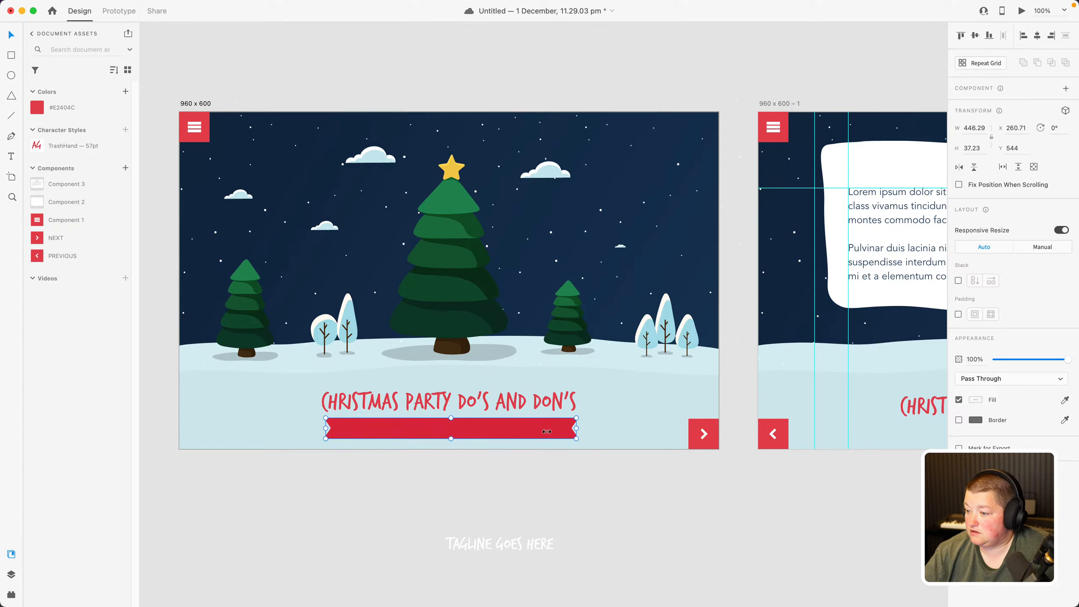
drag(496, 544, 453, 429)
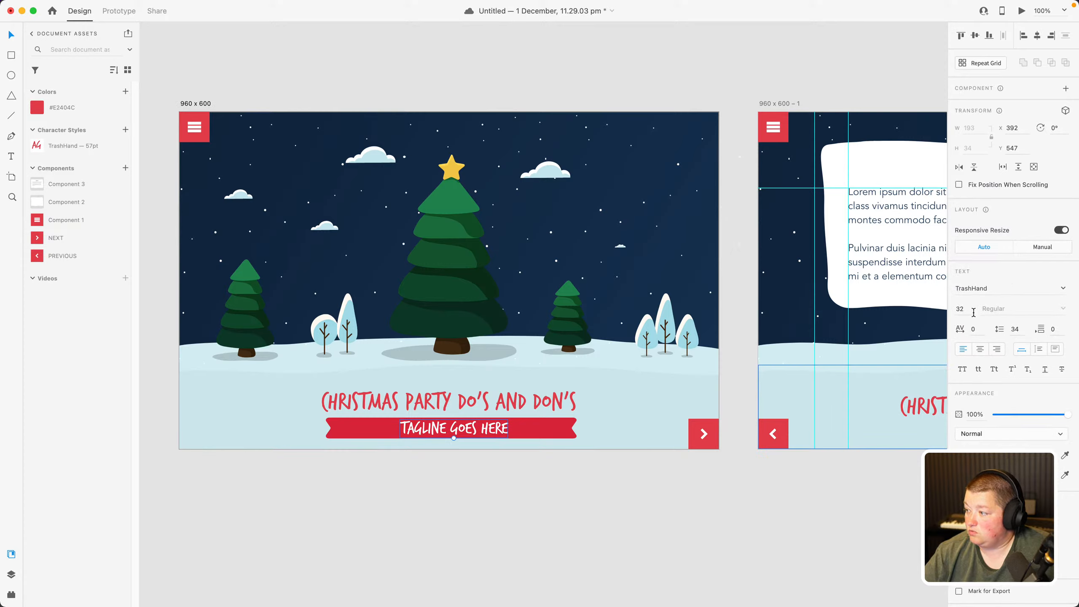
Set the tagline's font size to 20, centre the text on the red ribbon and save the document
drag(973, 312, 951, 307)
key(Return)
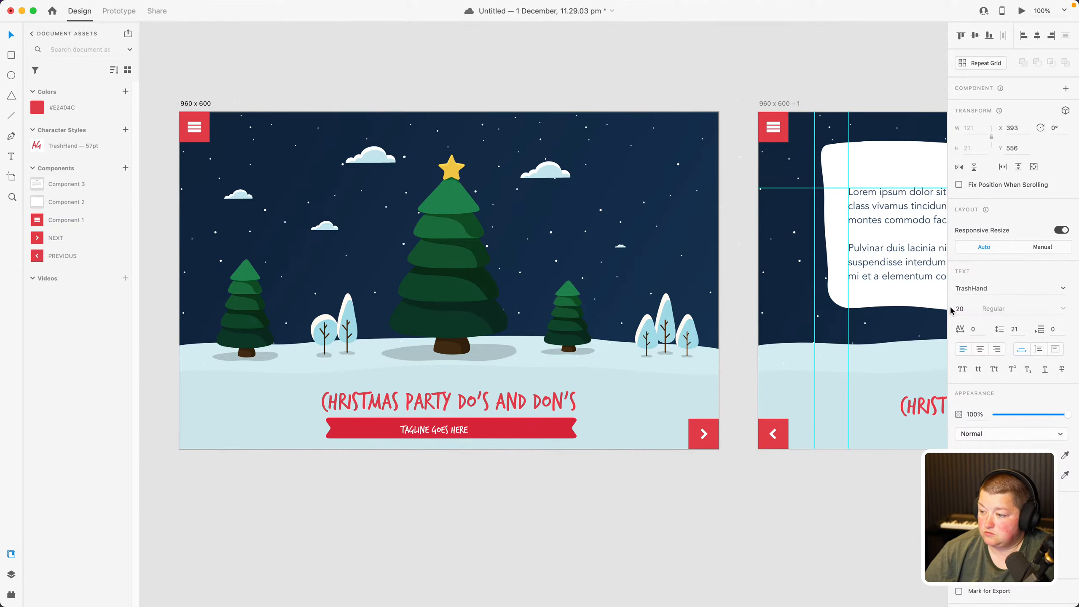
drag(450, 434, 464, 431)
click(449, 492)
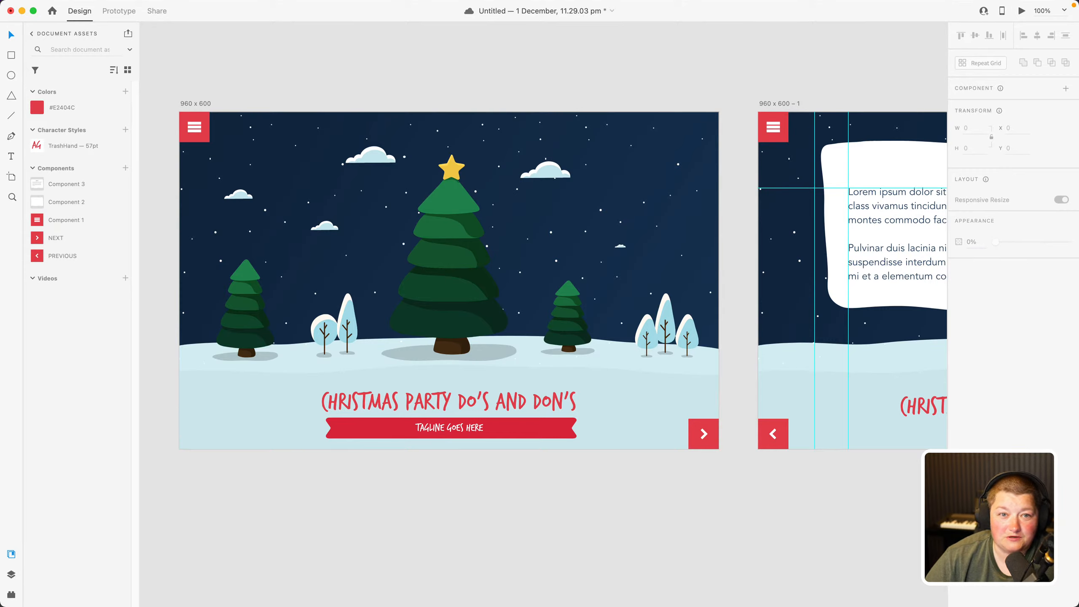
key(super+s)
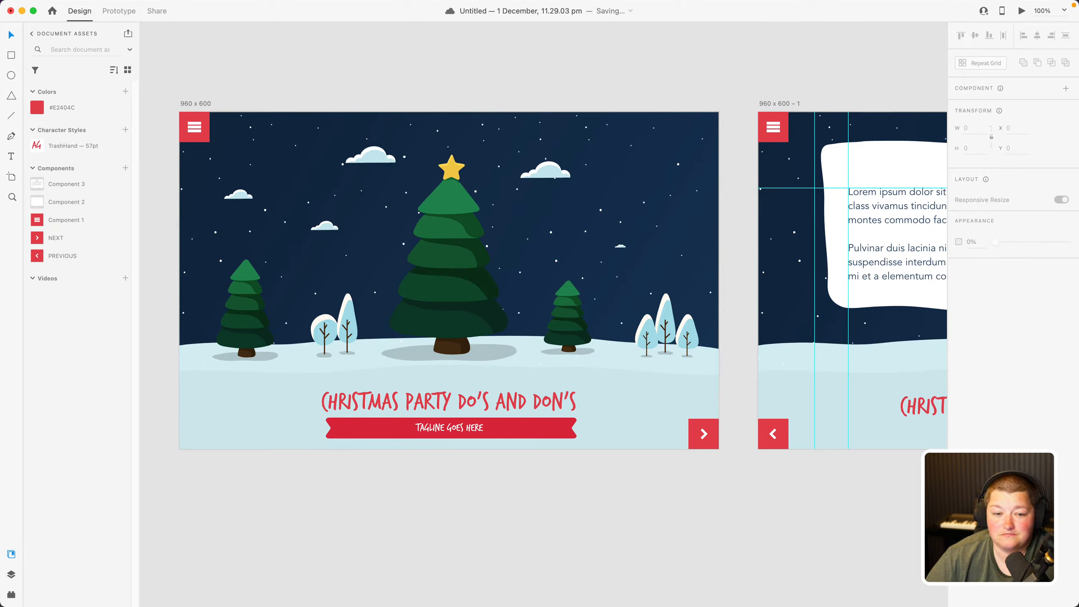